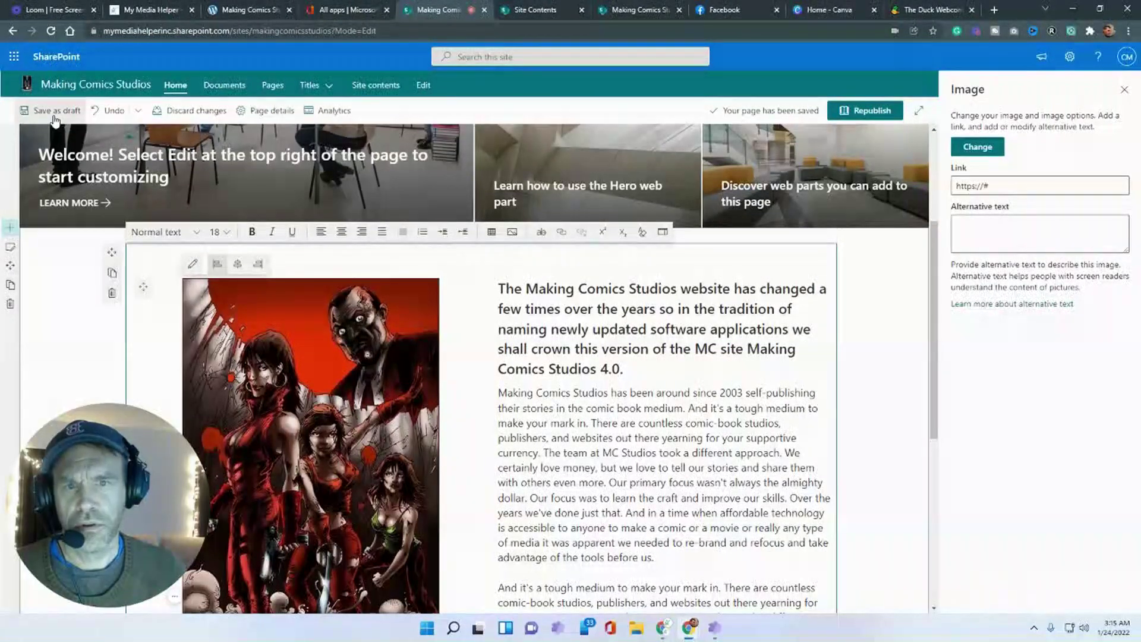
- Save the page draft, then return from the poster's link to the Making Comics Studios home page
{"action": "left_click", "coordinate": [54, 116]}
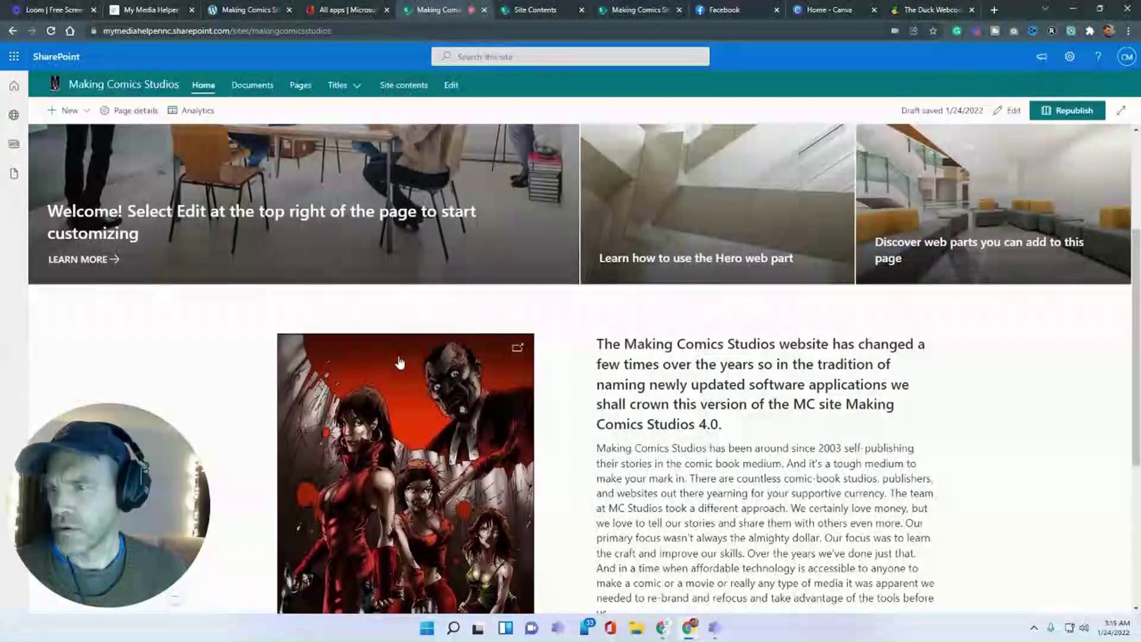
{"action": "left_click", "coordinate": [400, 362]}
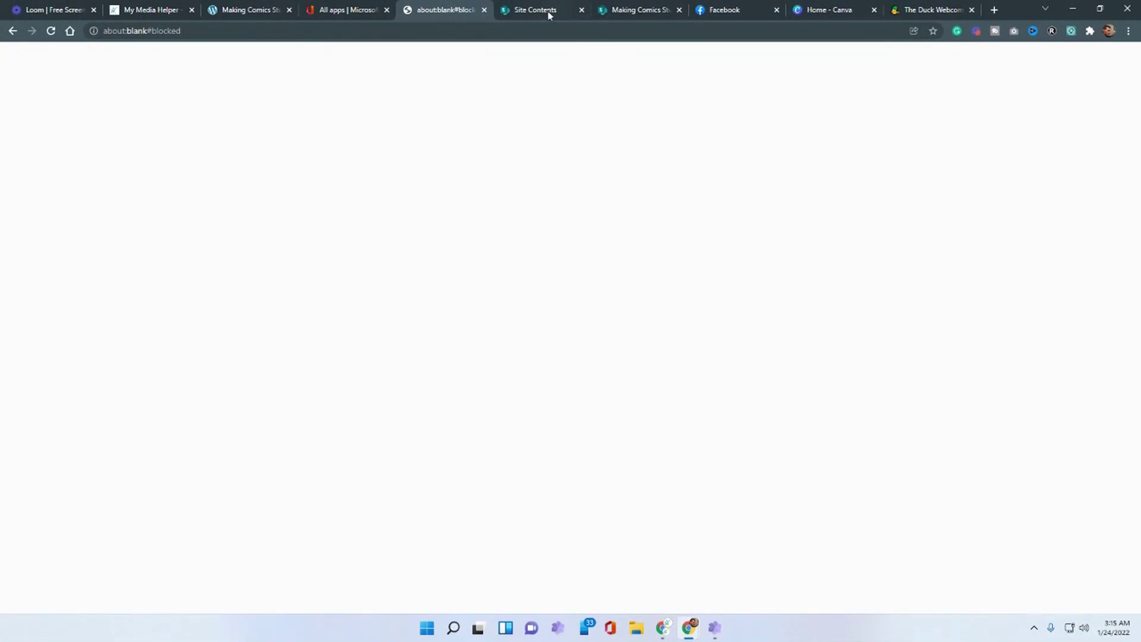
{"action": "left_click", "coordinate": [484, 12]}
{"action": "left_click", "coordinate": [351, 10]}
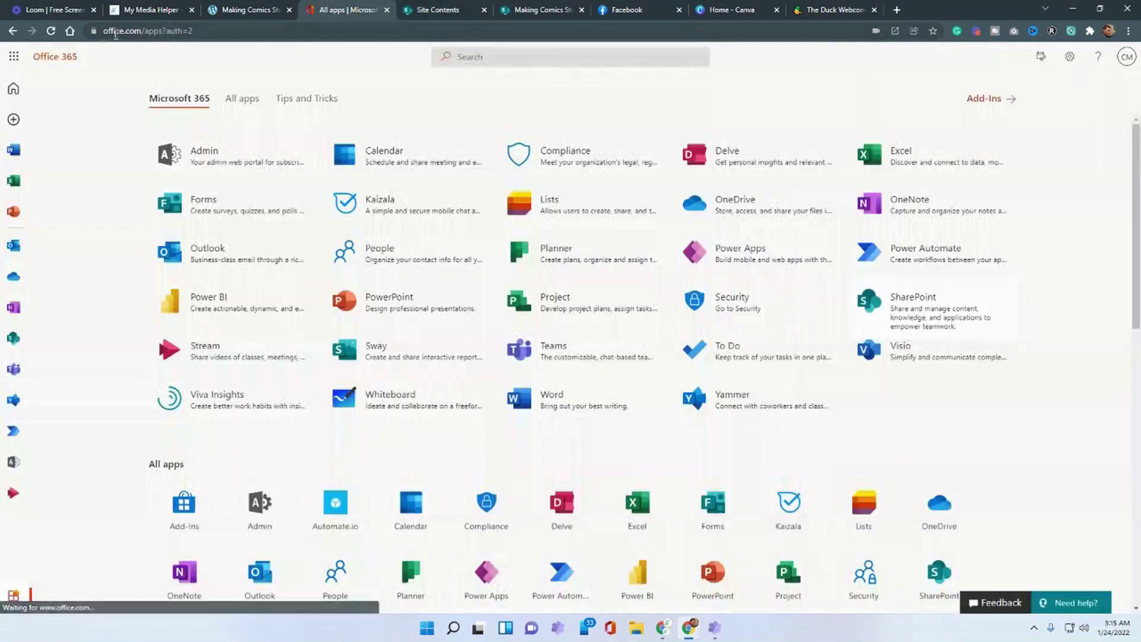
{"action": "left_click", "coordinate": [443, 6]}
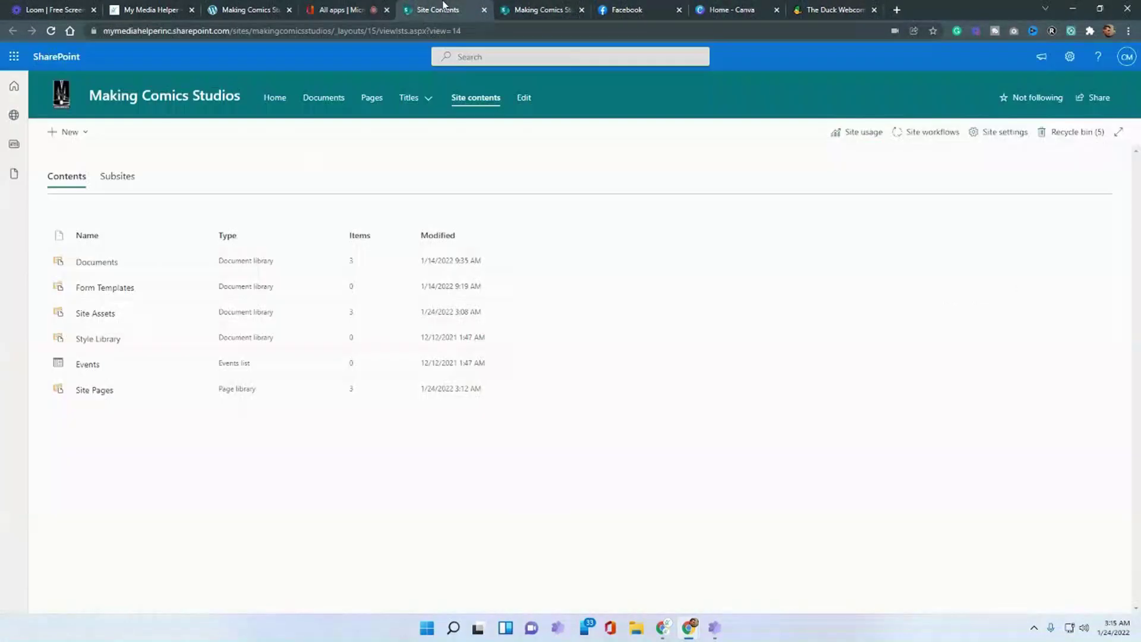
{"action": "left_click", "coordinate": [113, 98]}
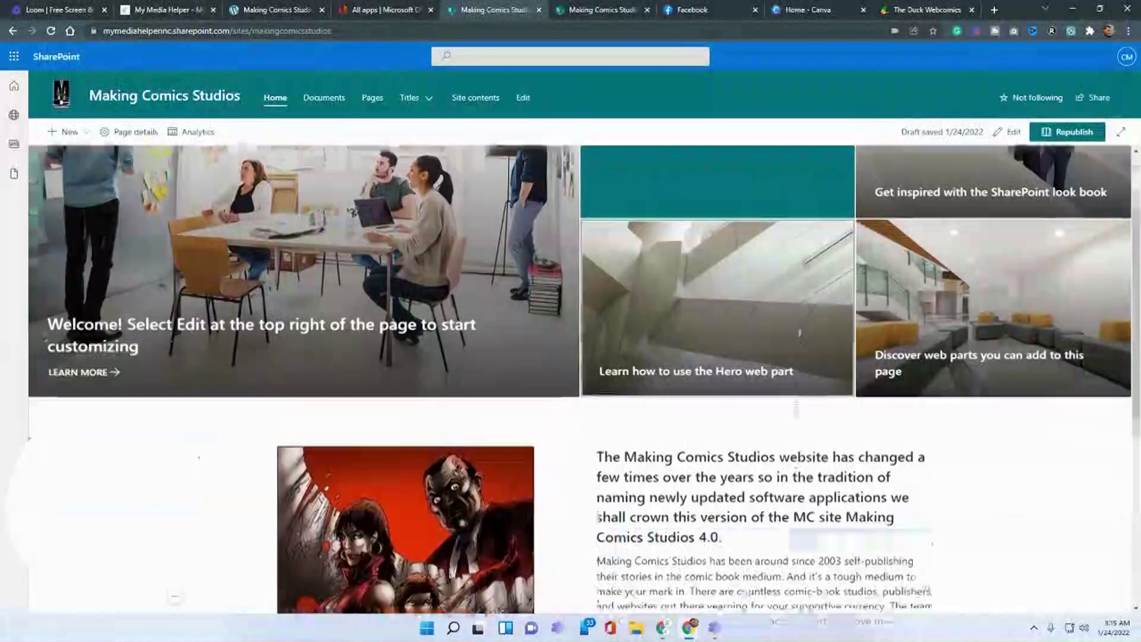
{"action": "scroll", "coordinate": [794, 408], "scroll_direction": "down", "scroll_amount": 5}
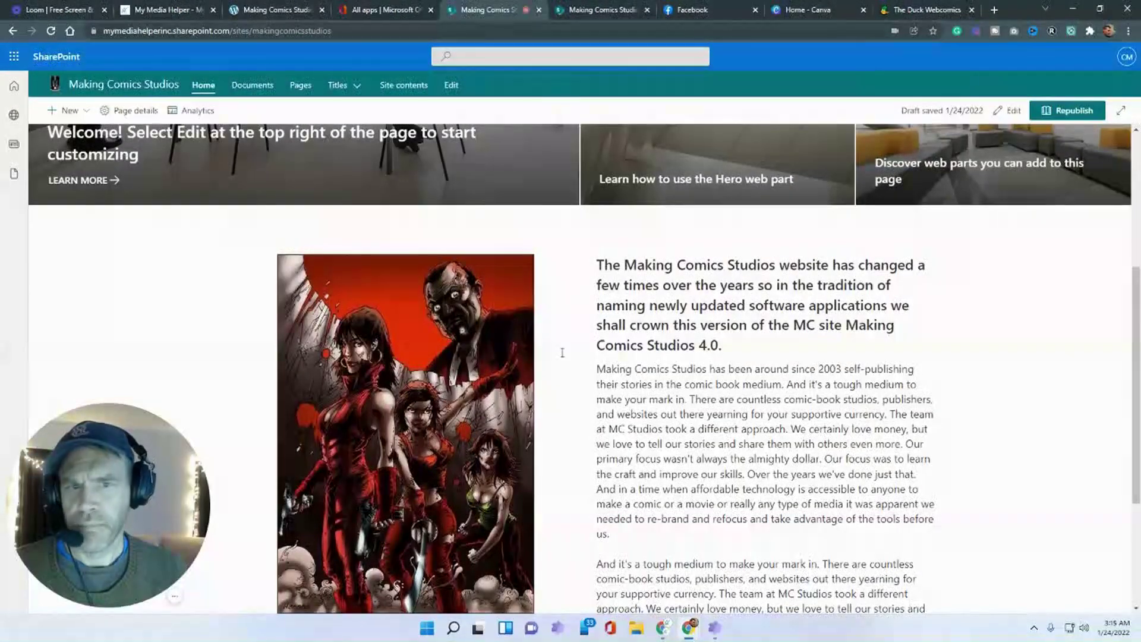
- Edit the home page and select the comic poster in the image and text section to resize it
{"action": "left_click", "coordinate": [1009, 110]}
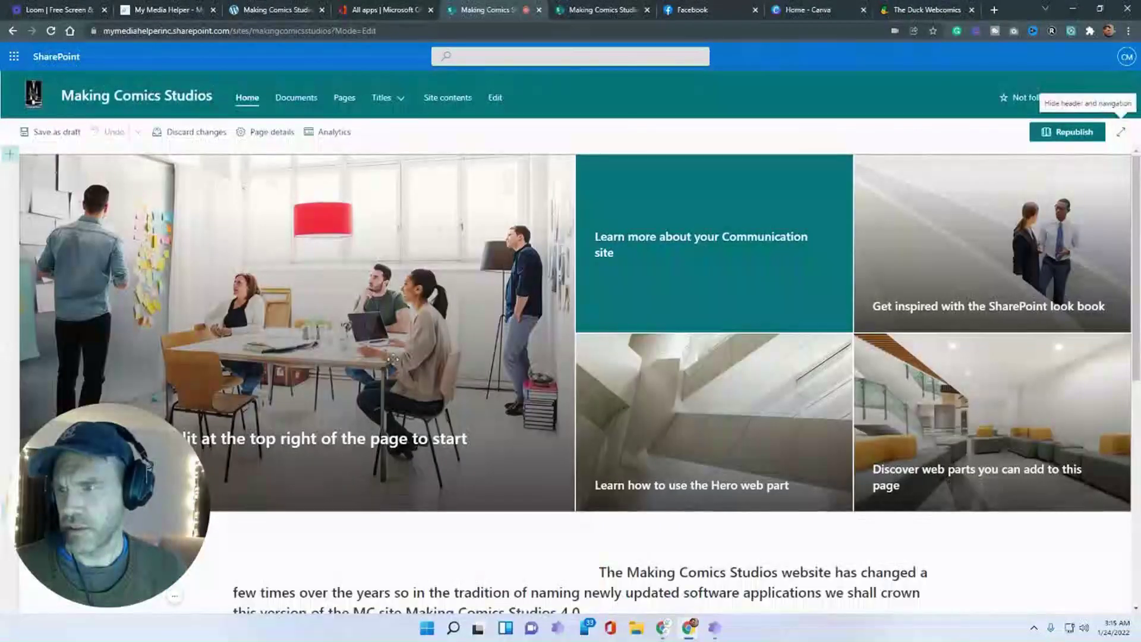
{"action": "scroll", "coordinate": [393, 359], "scroll_direction": "down", "scroll_amount": 4}
{"action": "left_click", "coordinate": [293, 332]}
{"action": "scroll", "coordinate": [293, 321], "scroll_direction": "down", "scroll_amount": 3}
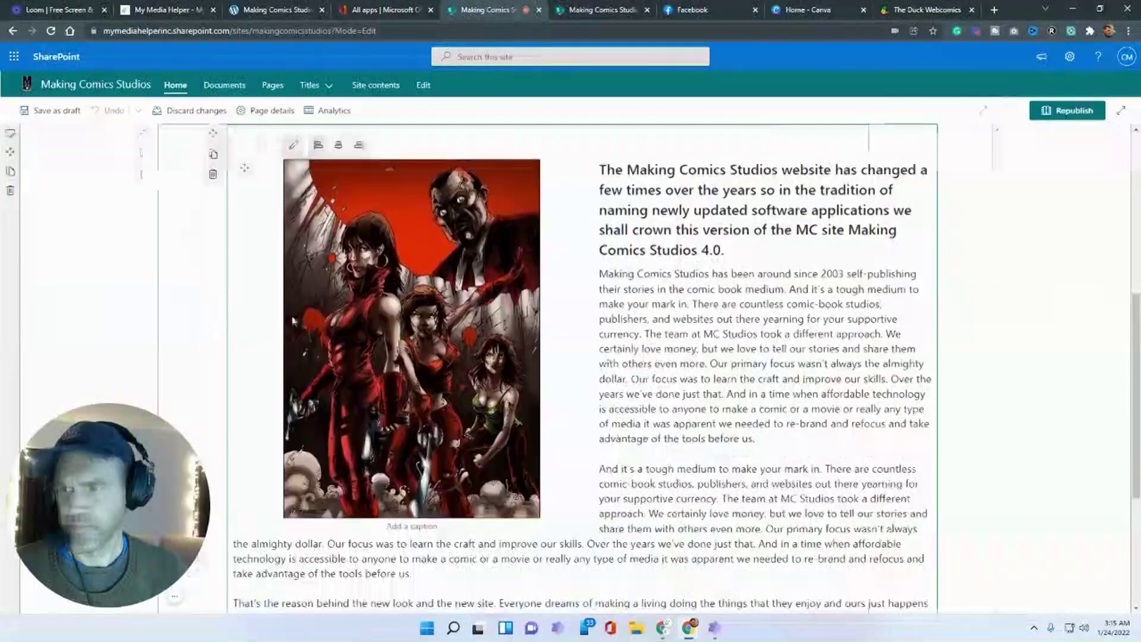
{"action": "left_click", "coordinate": [293, 321]}
{"action": "scroll", "coordinate": [273, 264], "scroll_direction": "up", "scroll_amount": 1}
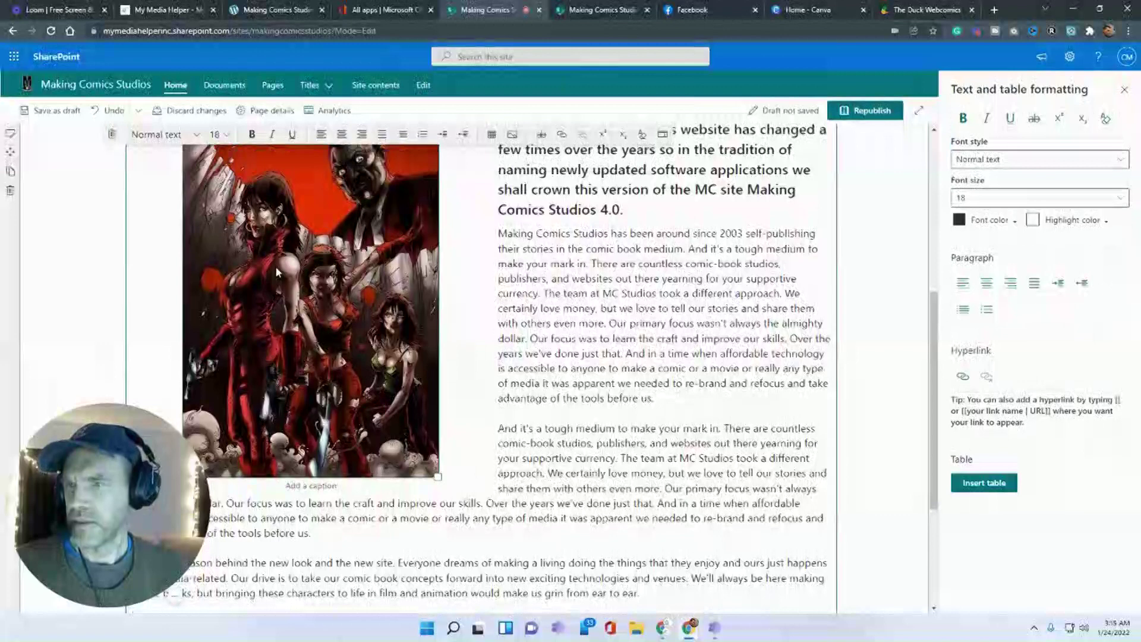
{"action": "scroll", "coordinate": [276, 266], "scroll_direction": "up", "scroll_amount": 4}
{"action": "scroll", "coordinate": [194, 278], "scroll_direction": "down", "scroll_amount": 3}
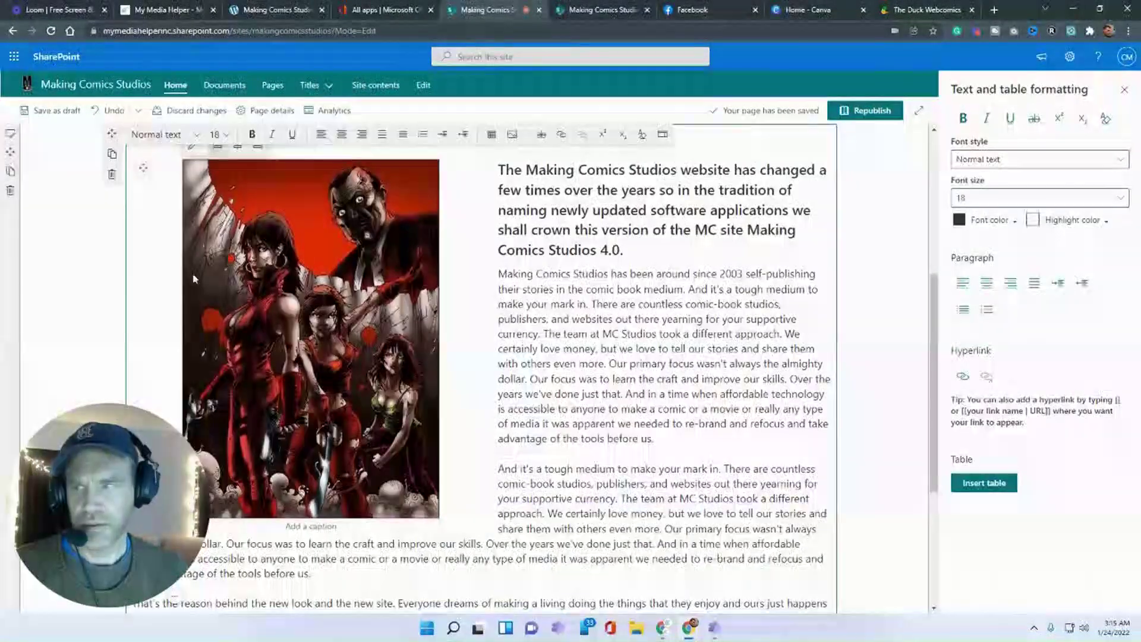
{"action": "scroll", "coordinate": [218, 297], "scroll_direction": "up", "scroll_amount": 3}
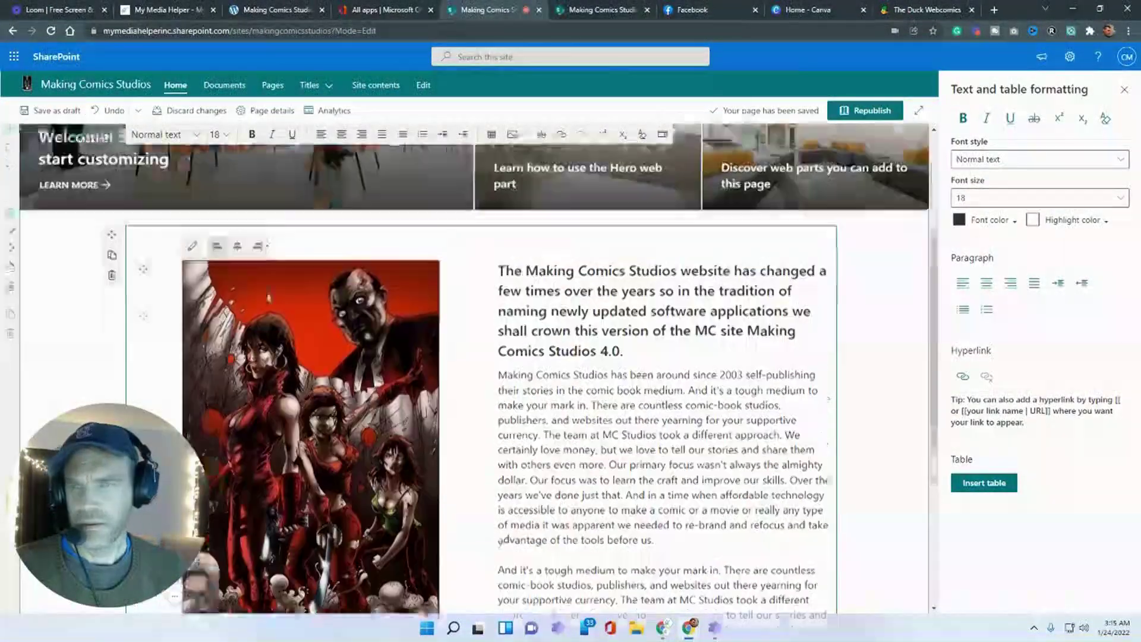
{"action": "scroll", "coordinate": [191, 320], "scroll_direction": "up", "scroll_amount": 2}
{"action": "scroll", "coordinate": [192, 321], "scroll_direction": "down", "scroll_amount": 3}
{"action": "left_click", "coordinate": [191, 324]}
{"action": "scroll", "coordinate": [246, 356], "scroll_direction": "up", "scroll_amount": 2}
{"action": "scroll", "coordinate": [206, 262], "scroll_direction": "down", "scroll_amount": 2}
{"action": "scroll", "coordinate": [205, 262], "scroll_direction": "up", "scroll_amount": 3}
{"action": "scroll", "coordinate": [190, 284], "scroll_direction": "down", "scroll_amount": 3}
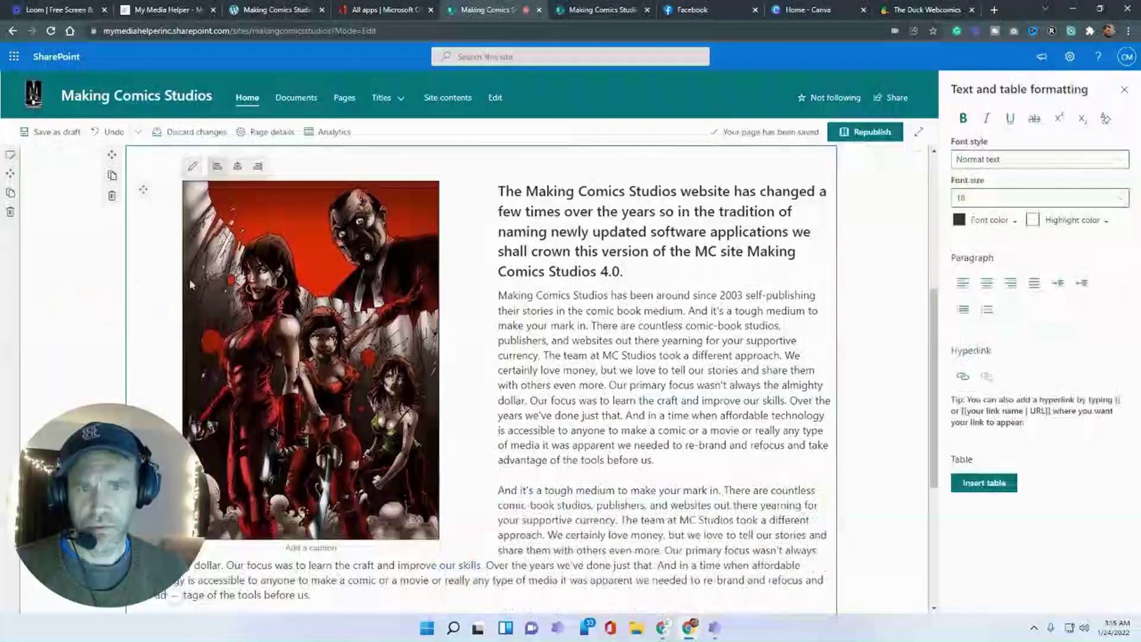
{"action": "scroll", "coordinate": [190, 277], "scroll_direction": "up", "scroll_amount": 2}
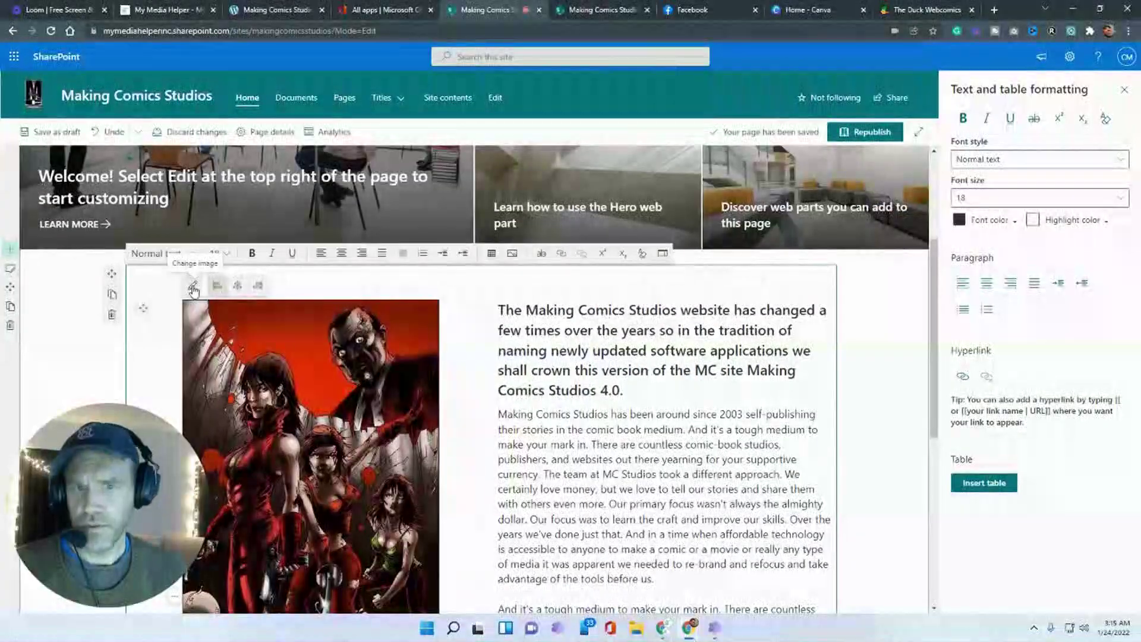
{"action": "scroll", "coordinate": [193, 290], "scroll_direction": "down", "scroll_amount": 2}
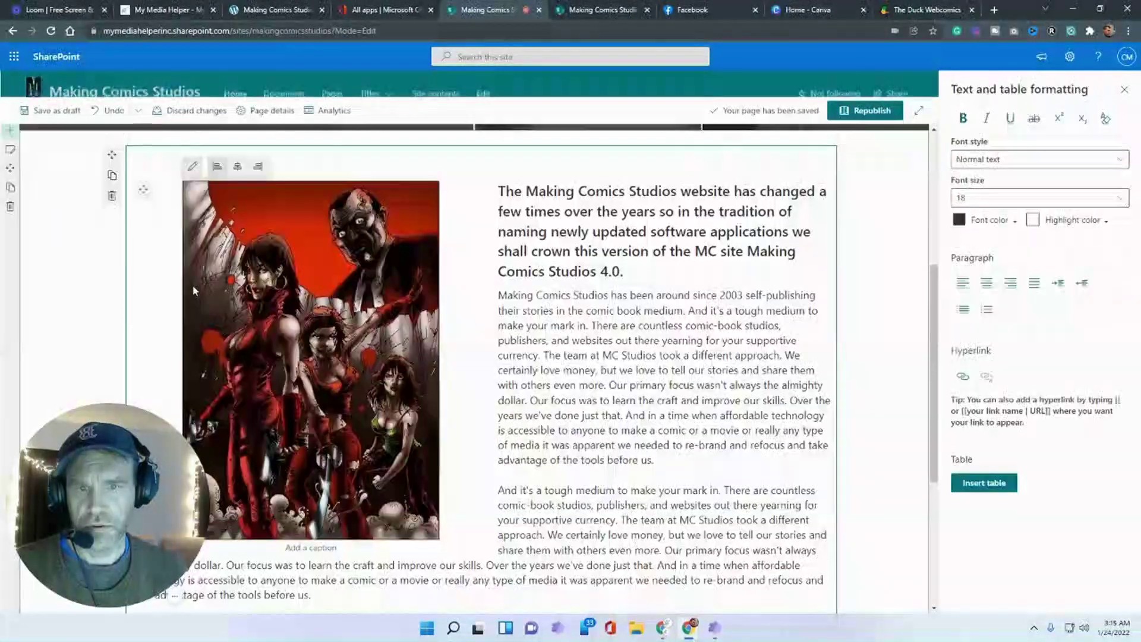
{"action": "left_click", "coordinate": [193, 290]}
- Caption the poster 'Gems Poster' at font size 14 and save the draft
{"action": "left_click", "coordinate": [254, 386]}
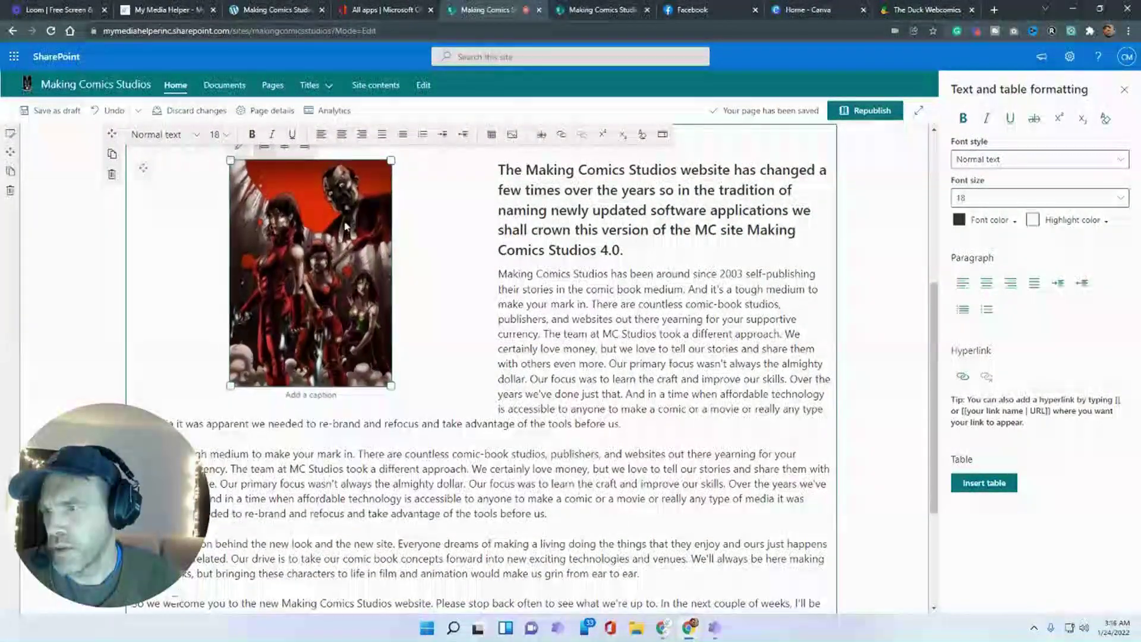
{"action": "left_click", "coordinate": [311, 392]}
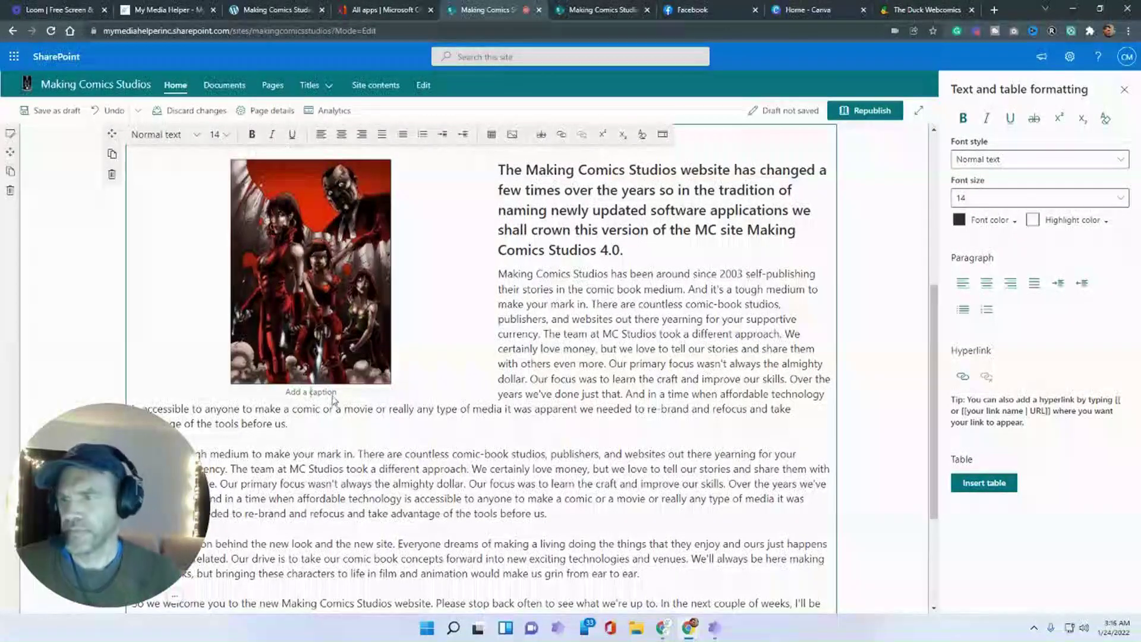
{"action": "type", "text": "Gems Poster"}
{"action": "scroll", "coordinate": [426, 408], "scroll_direction": "up", "scroll_amount": 1}
{"action": "left_click", "coordinate": [50, 123]}
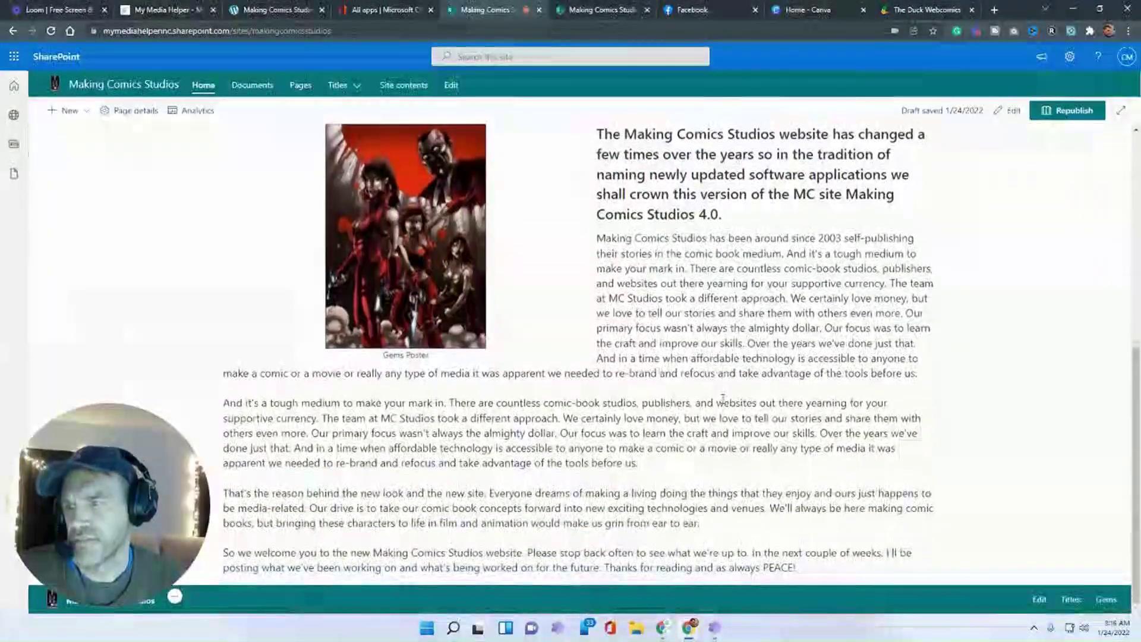
- Open the SitePages folder in the Site Assets library
{"action": "scroll", "coordinate": [683, 237], "scroll_direction": "up", "scroll_amount": 1}
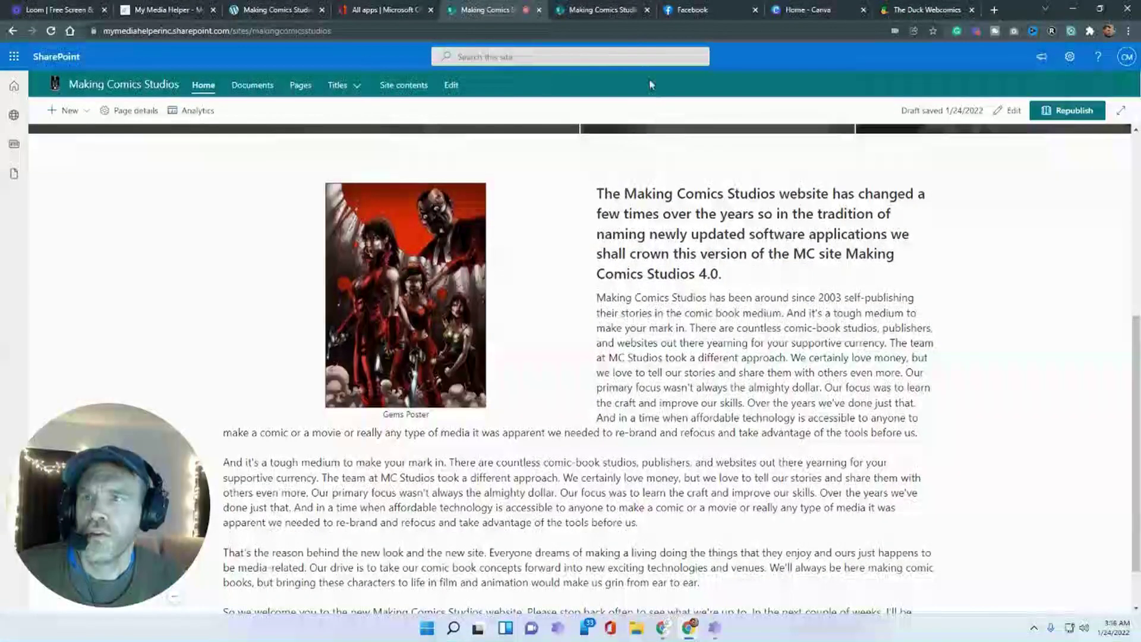
{"action": "left_click", "coordinate": [591, 15]}
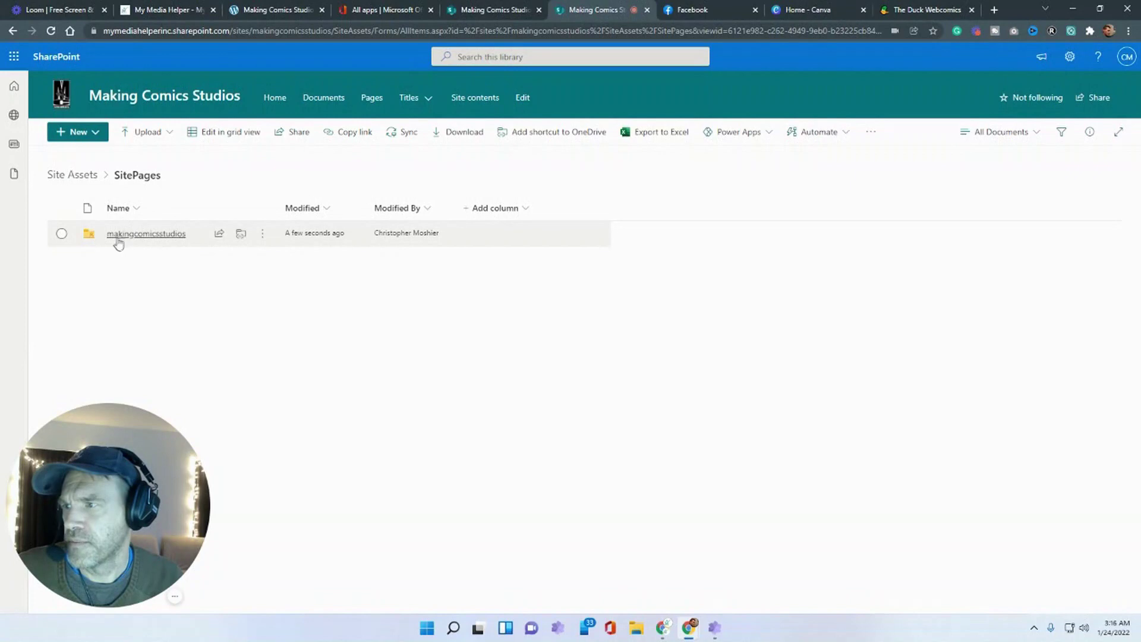
{"action": "left_click", "coordinate": [70, 175]}
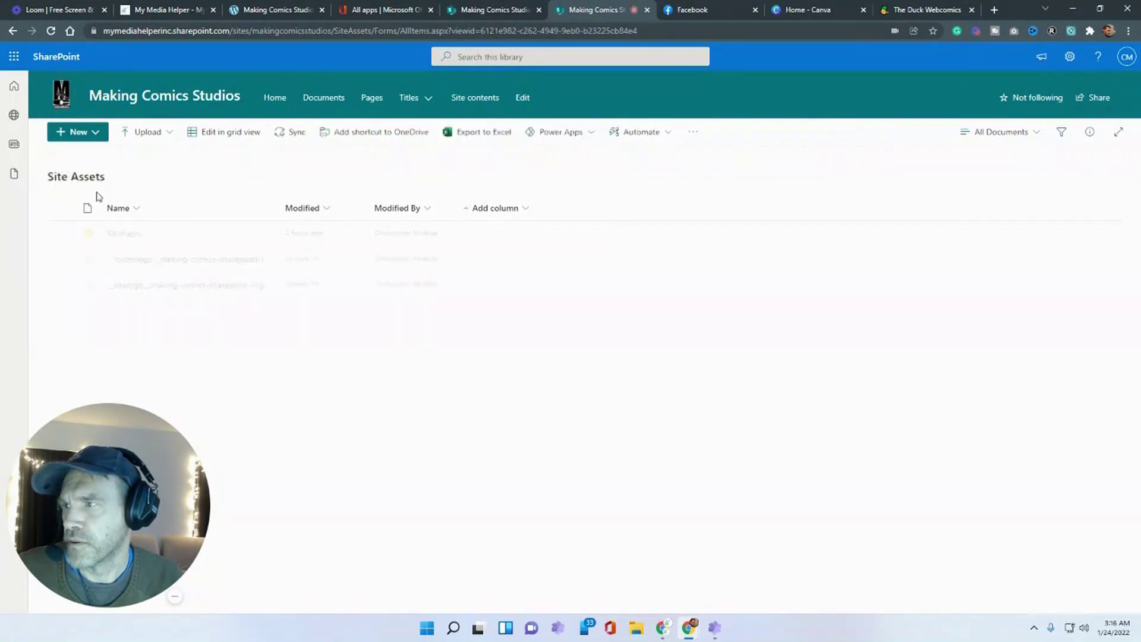
{"action": "left_click", "coordinate": [125, 234]}
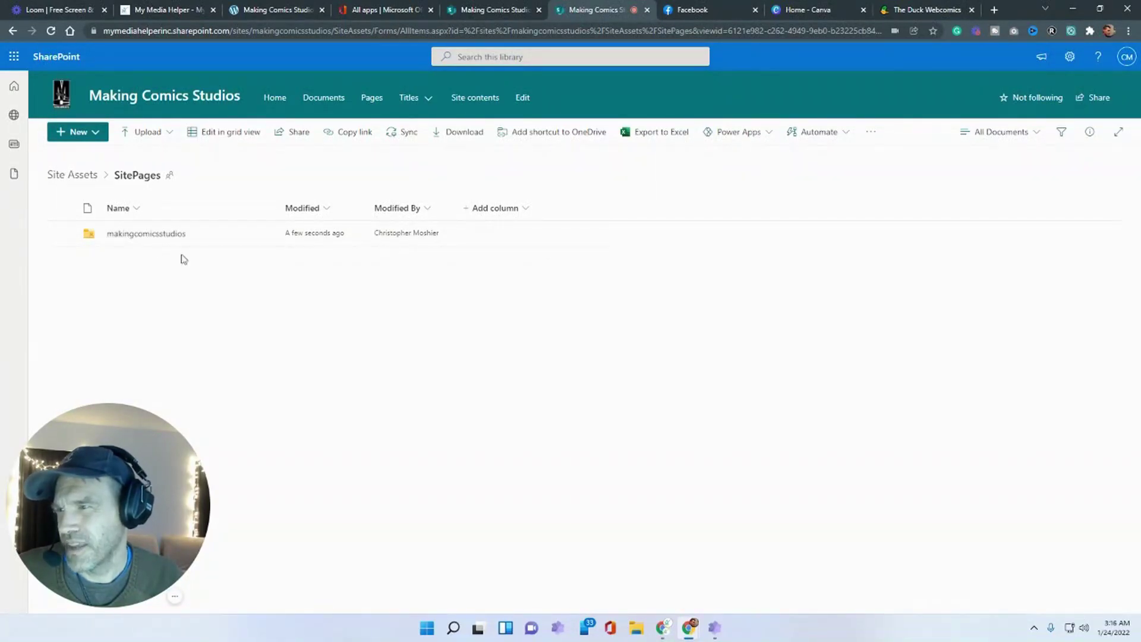
- Rename the makingcomicsstudios folder to 'Home Page' and go back to the home page
{"action": "left_click", "coordinate": [263, 234]}
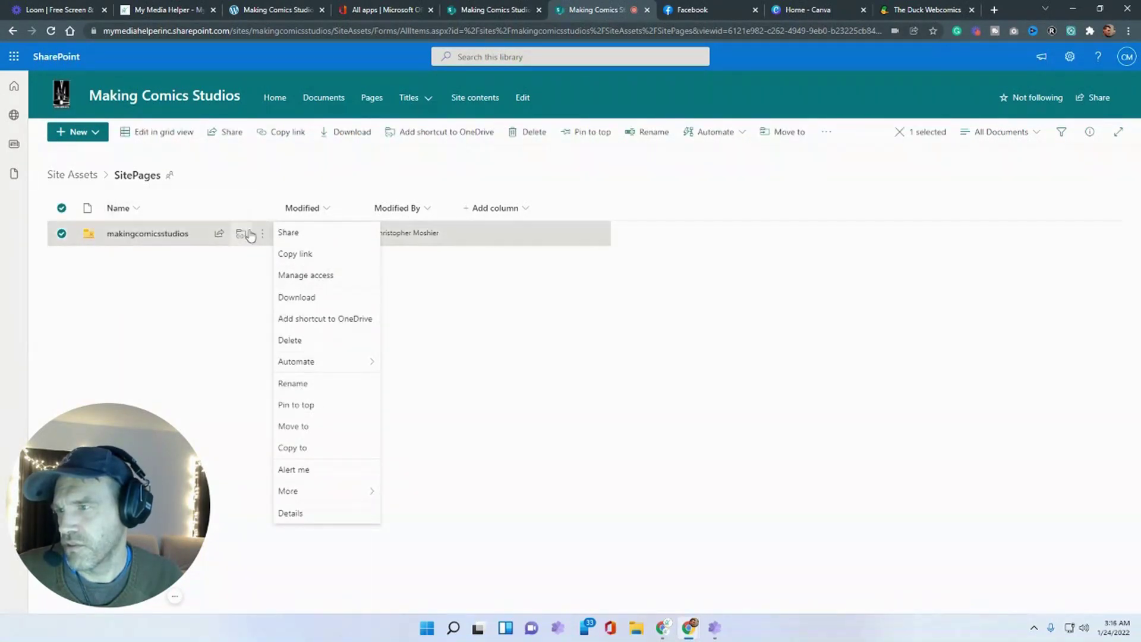
{"action": "left_click", "coordinate": [301, 383]}
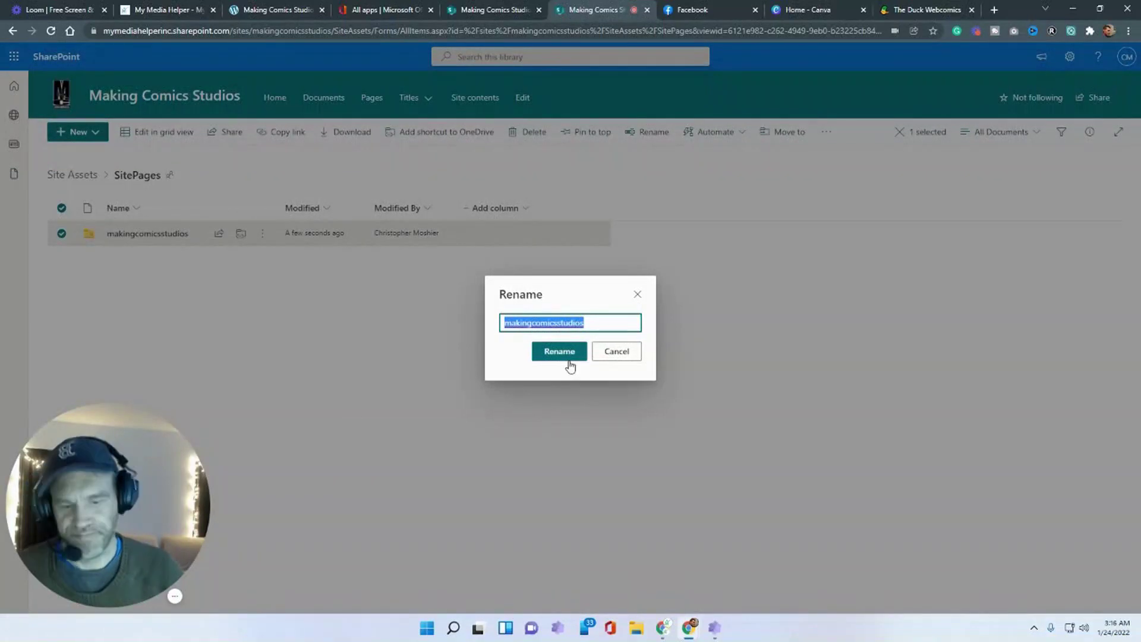
{"action": "type", "text": "Home Page"}
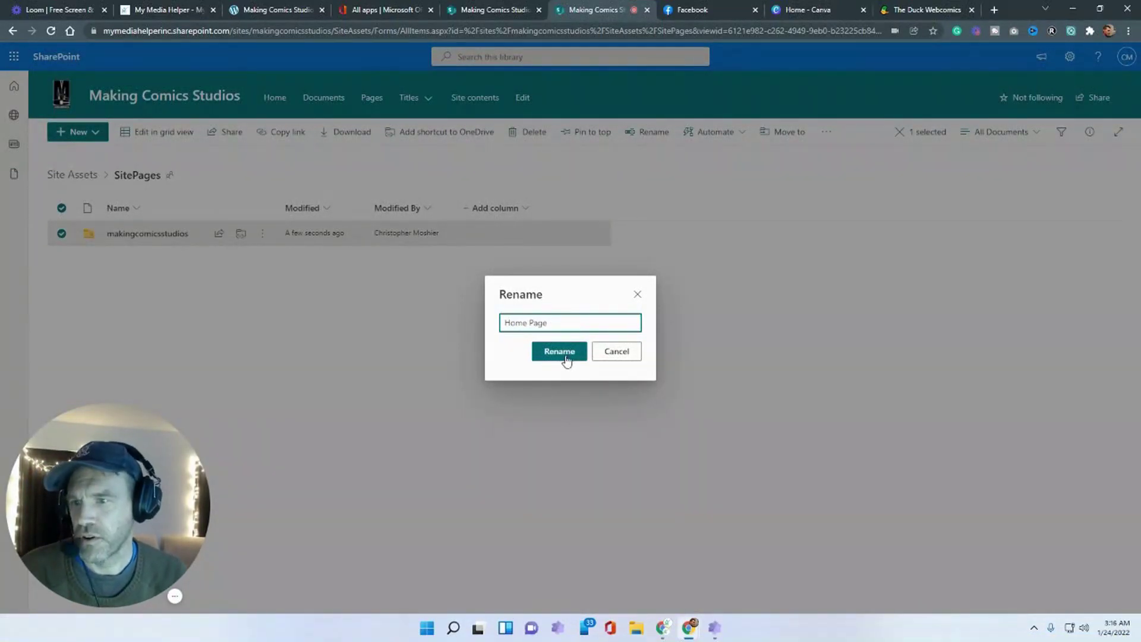
{"action": "left_click", "coordinate": [565, 356]}
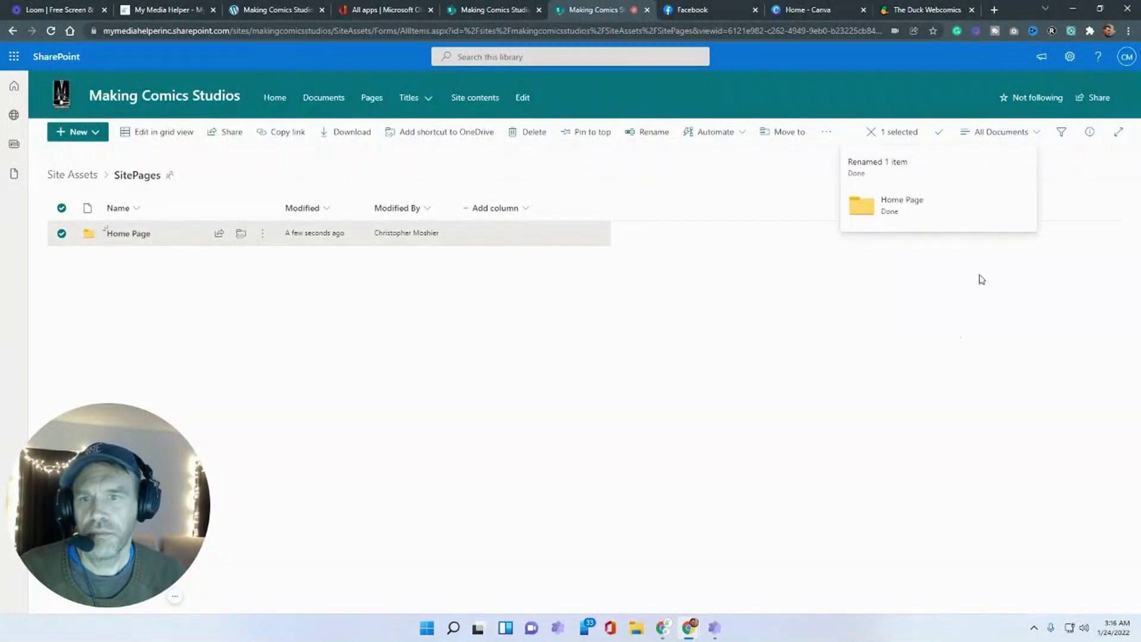
{"action": "left_click", "coordinate": [887, 394]}
{"action": "left_click", "coordinate": [479, 11]}
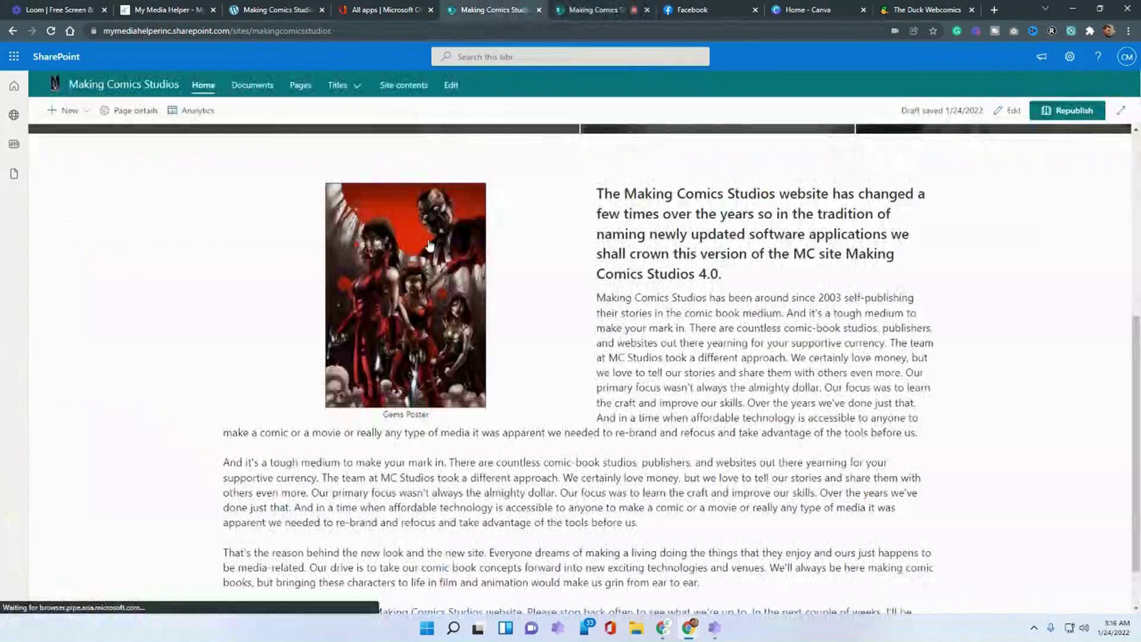
- Reload the home page, then check the SitePages > Home Page folder for the Gems poster file
{"action": "left_click", "coordinate": [52, 32]}
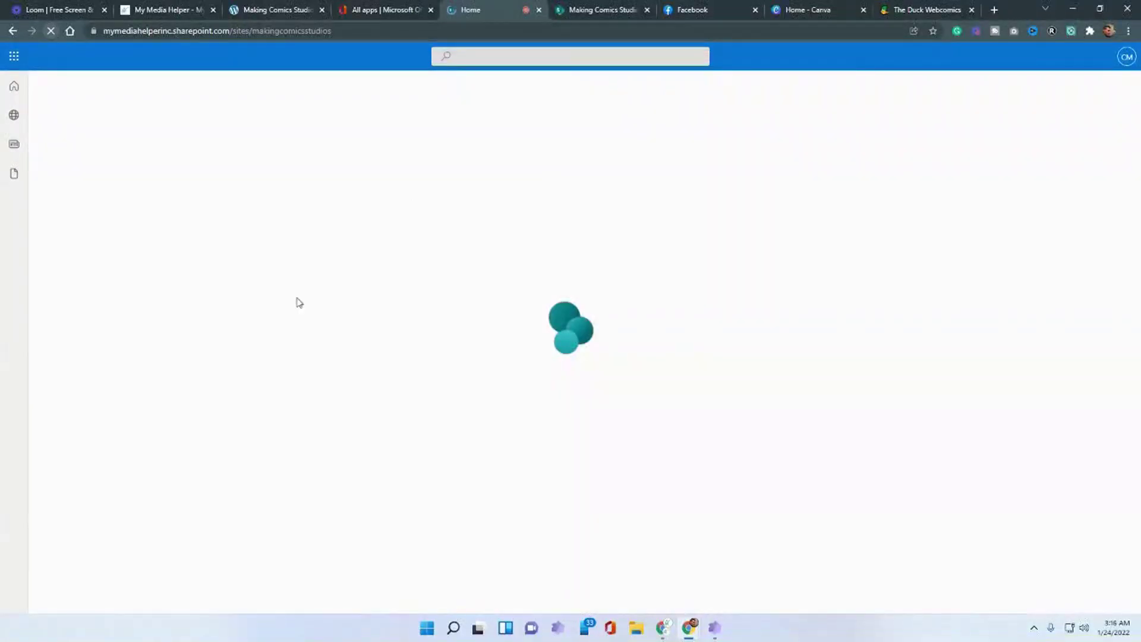
{"action": "scroll", "coordinate": [341, 369], "scroll_direction": "down", "scroll_amount": 2}
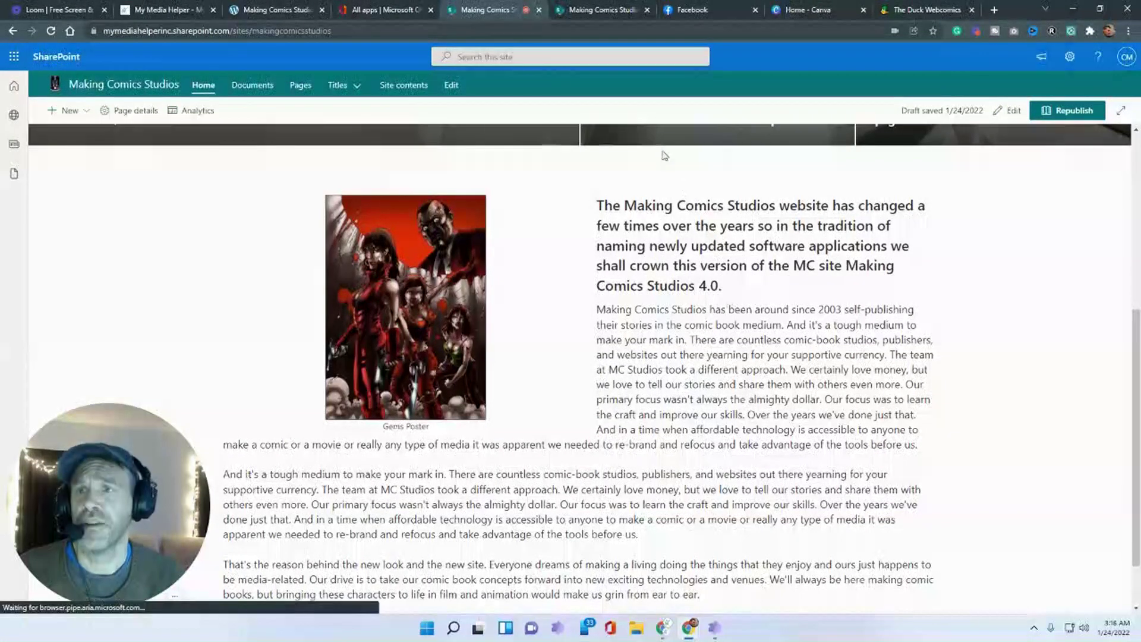
{"action": "left_click", "coordinate": [606, 10]}
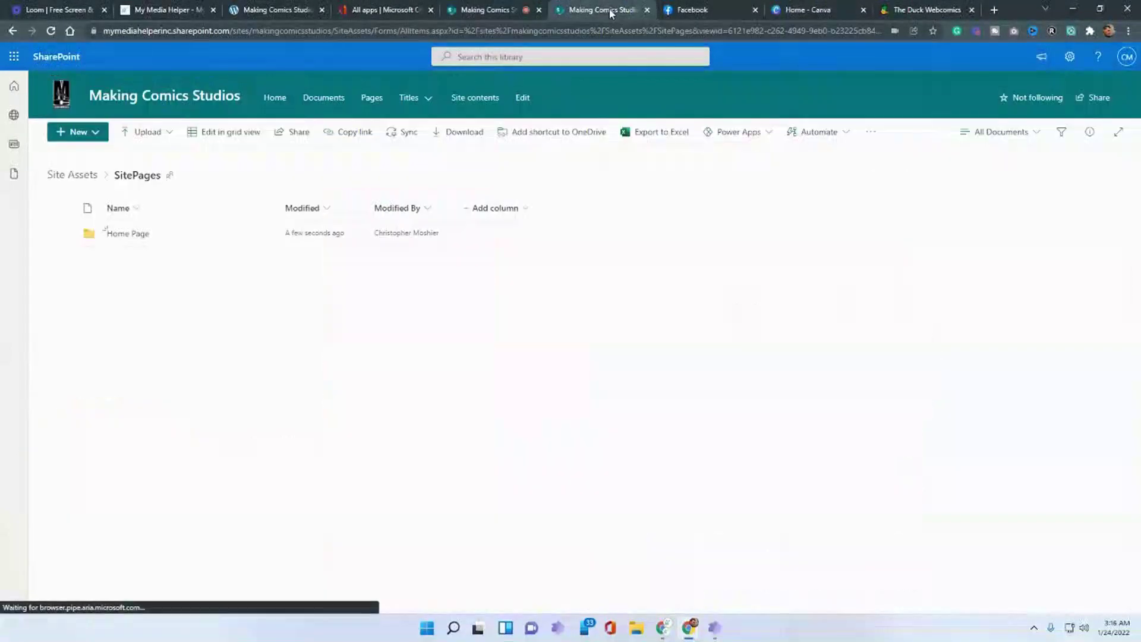
{"action": "left_click", "coordinate": [124, 234]}
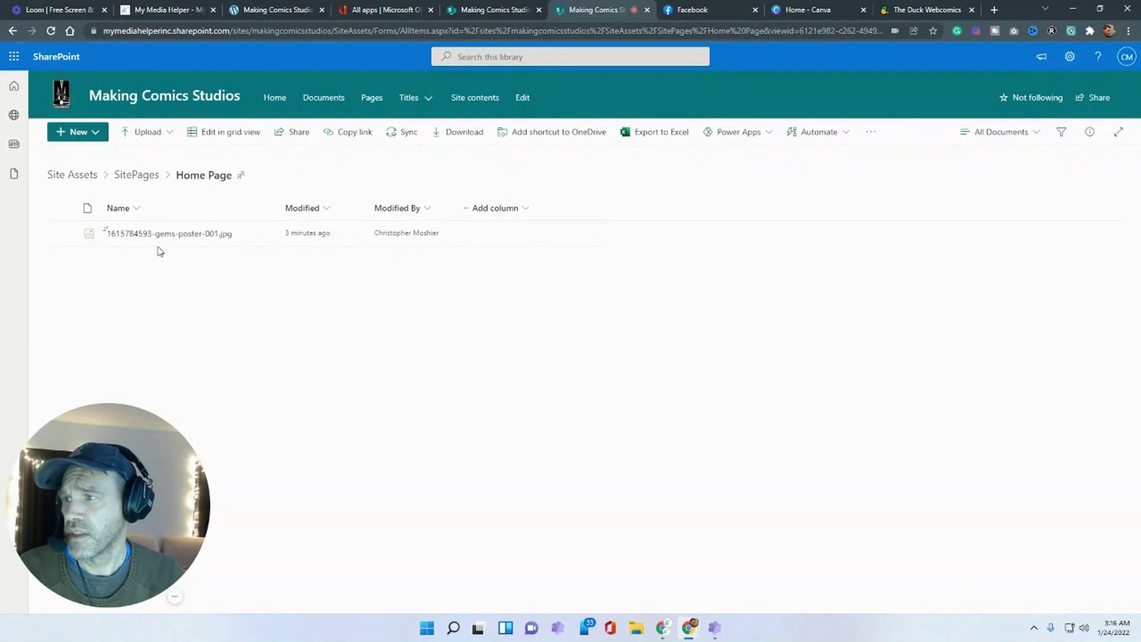
{"action": "mouse_move", "coordinate": [127, 243]}
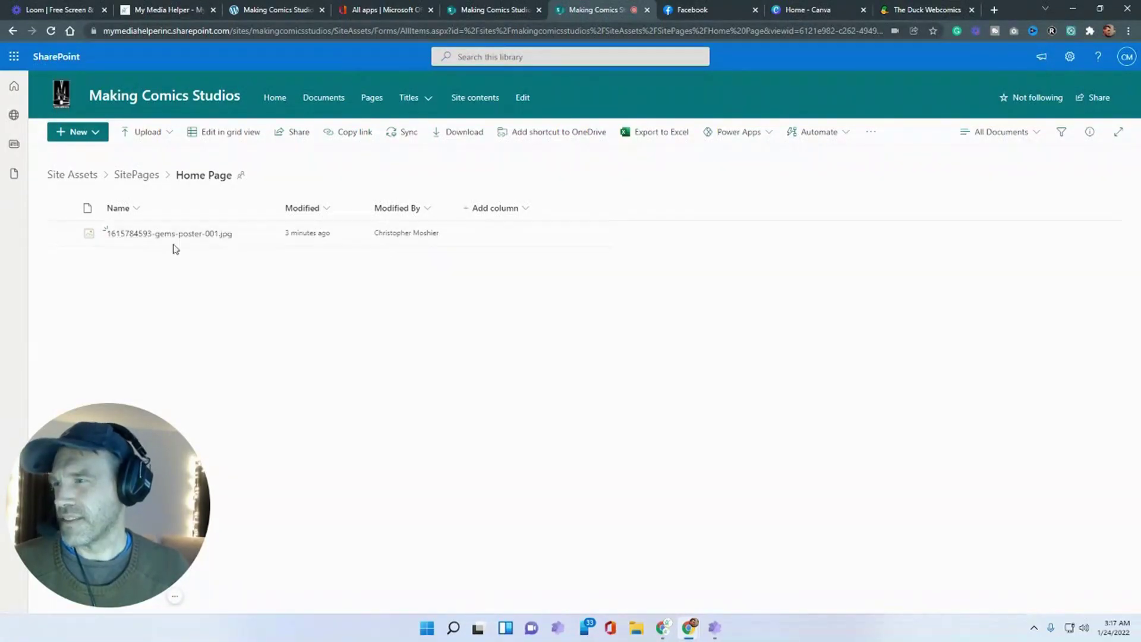
{"action": "left_click", "coordinate": [136, 174]}
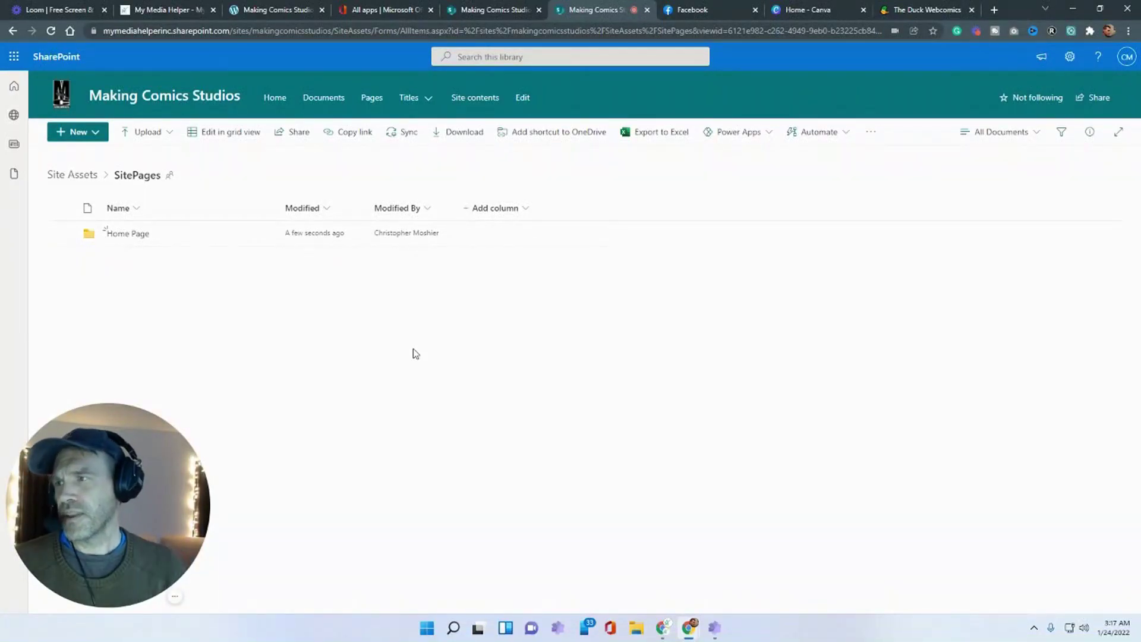
- Open and dismiss the New menu in SitePages, then return to the home page
{"action": "left_click", "coordinate": [85, 135]}
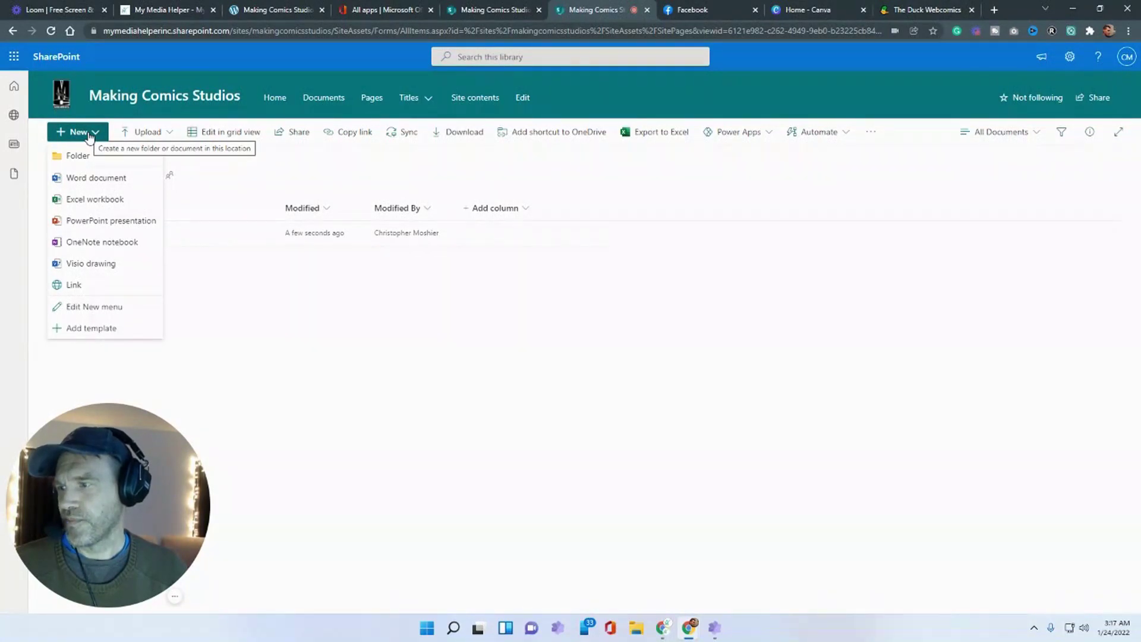
{"action": "left_click", "coordinate": [582, 354]}
{"action": "left_click", "coordinate": [493, 9]}
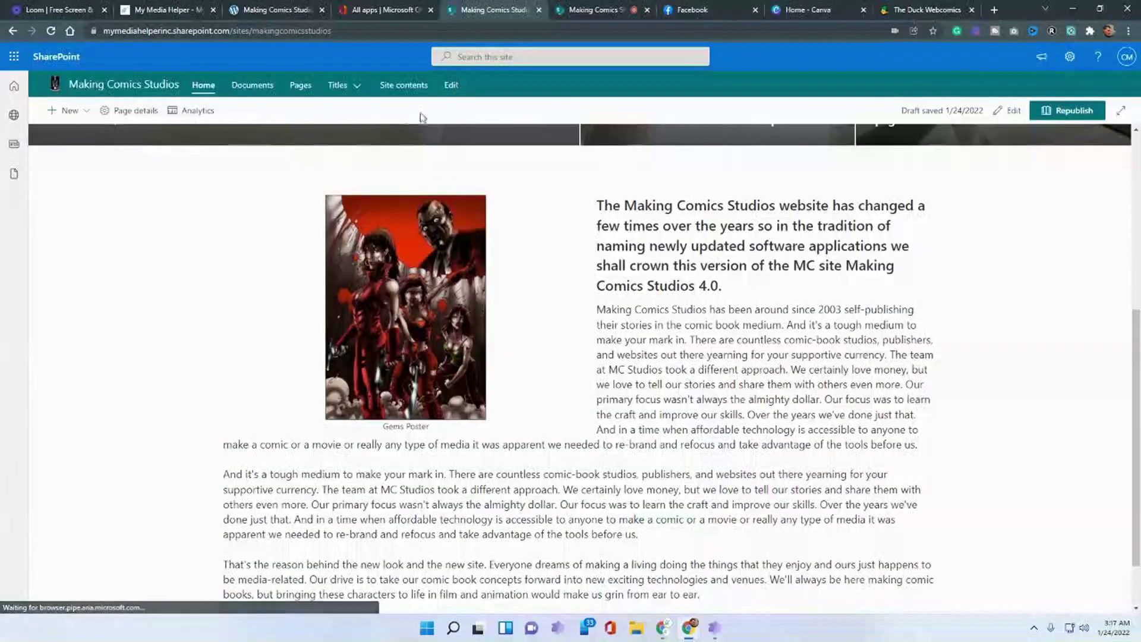
- Open the Gems page from Titles and view its current cover image full size
{"action": "scroll", "coordinate": [410, 113], "scroll_direction": "up", "scroll_amount": 2}
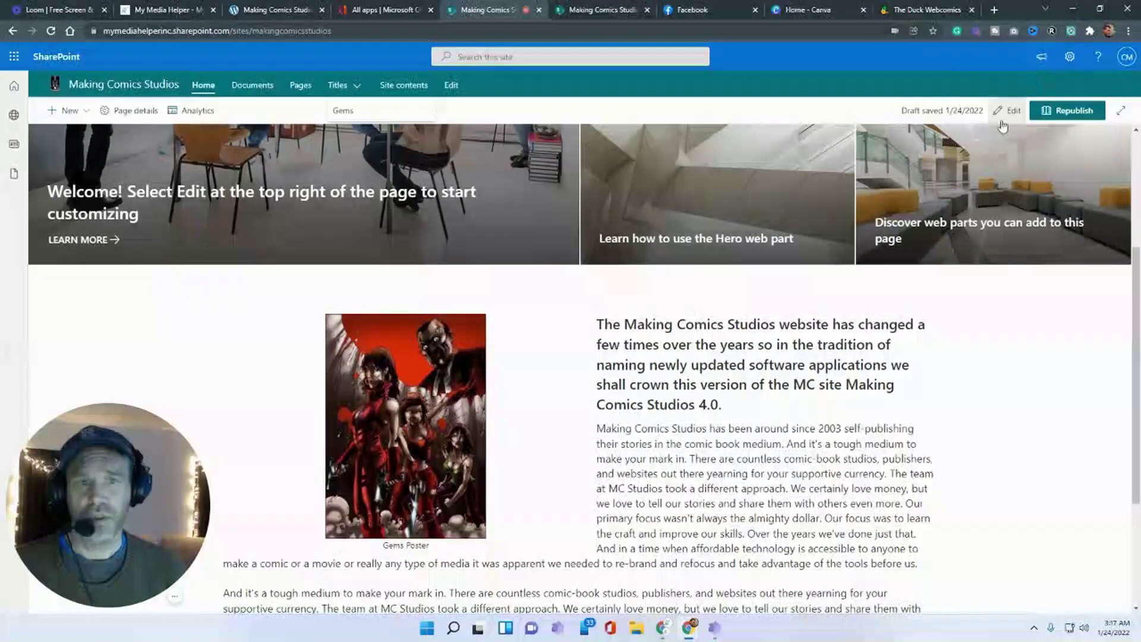
{"action": "scroll", "coordinate": [175, 166], "scroll_direction": "up", "scroll_amount": 2}
{"action": "scroll", "coordinate": [178, 166], "scroll_direction": "up", "scroll_amount": 3}
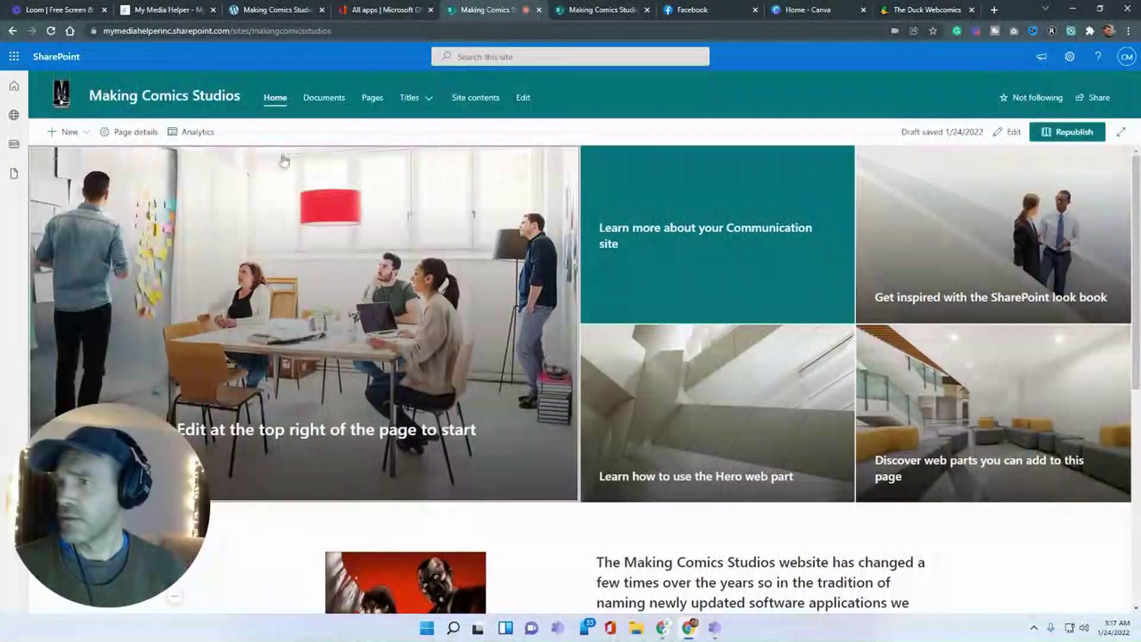
{"action": "mouse_move", "coordinate": [420, 103]}
{"action": "left_click", "coordinate": [415, 123]}
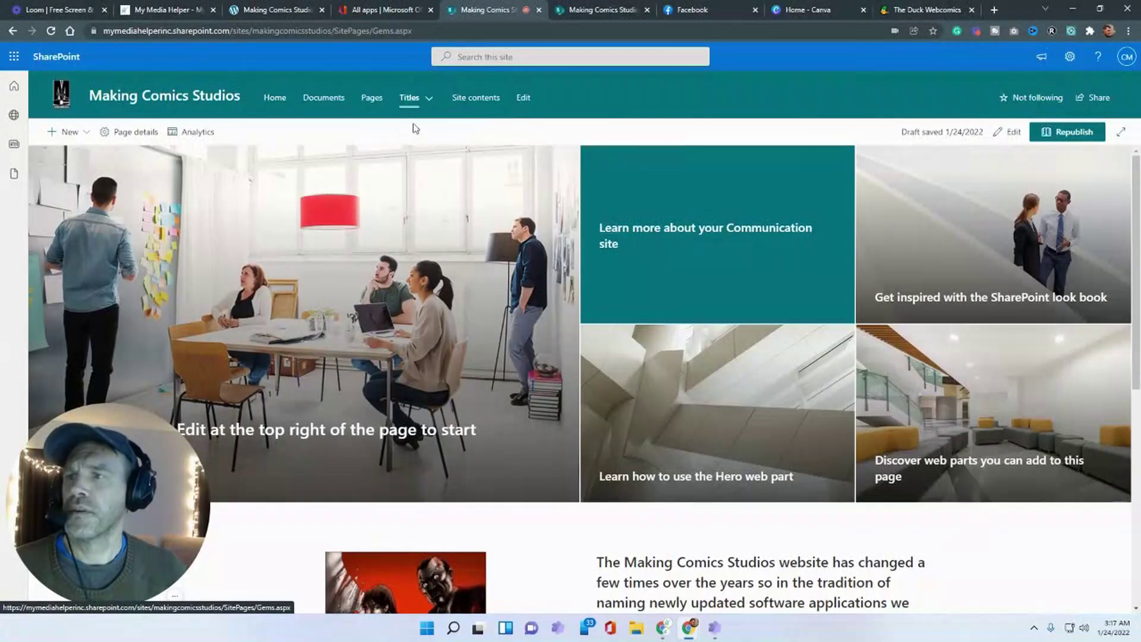
{"action": "scroll", "coordinate": [466, 308], "scroll_direction": "down", "scroll_amount": 3}
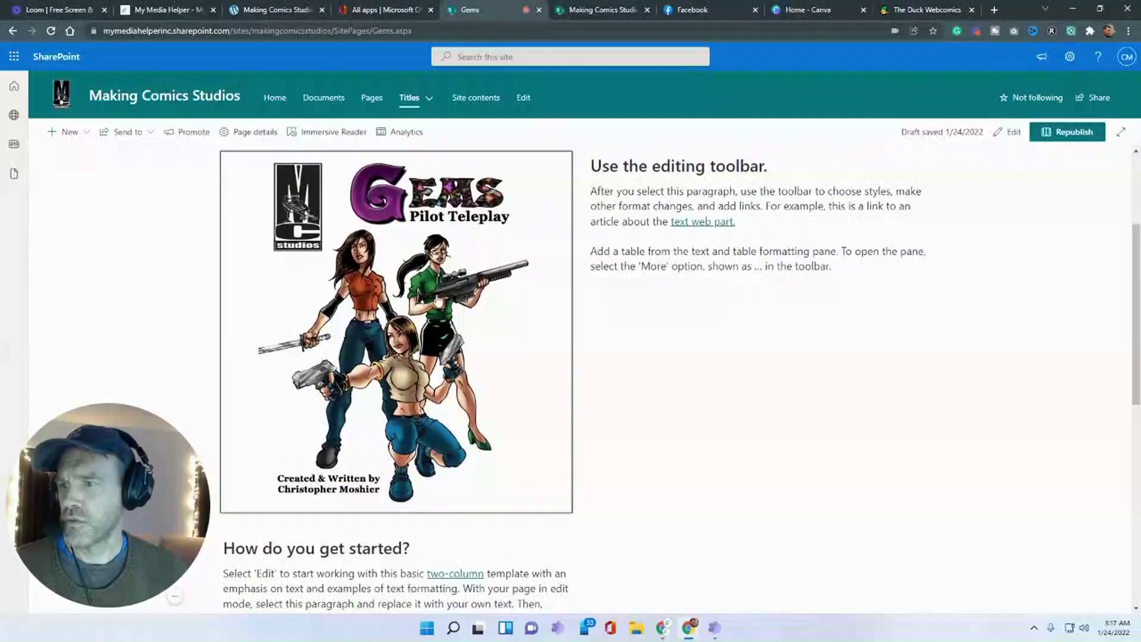
{"action": "left_click", "coordinate": [436, 293]}
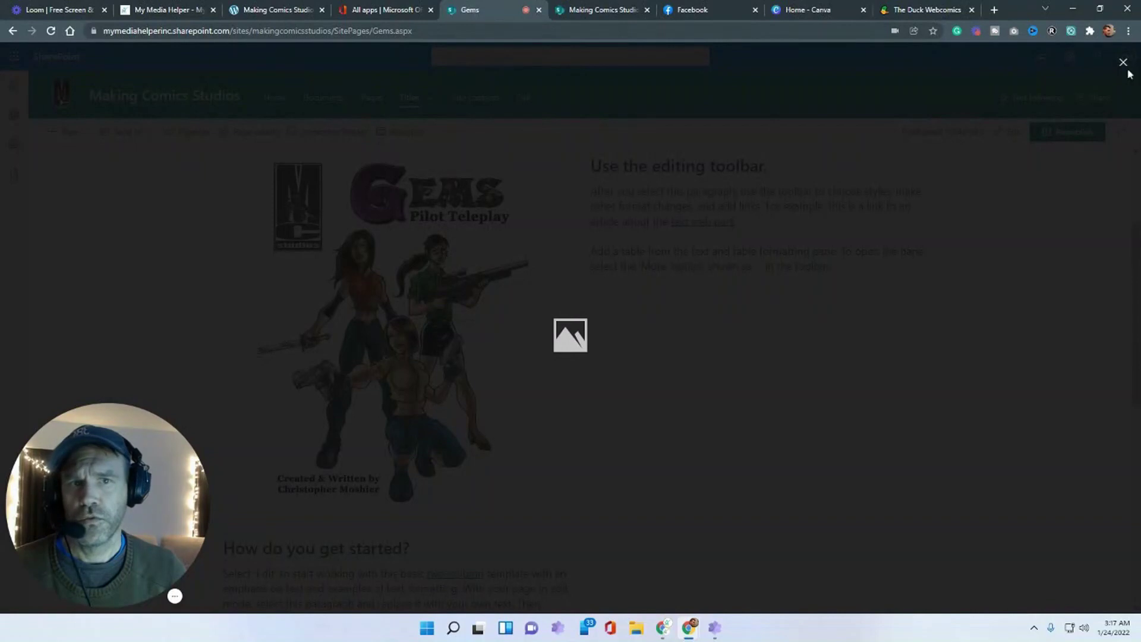
{"action": "left_click", "coordinate": [1124, 63]}
{"action": "left_click", "coordinate": [377, 289]}
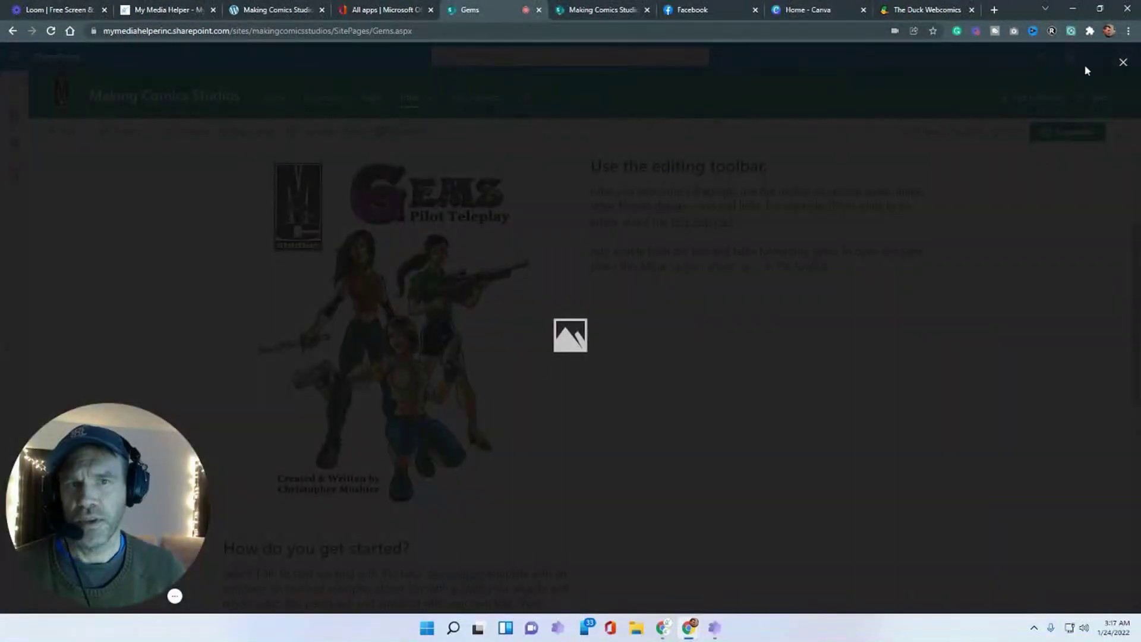
{"action": "left_click", "coordinate": [1122, 63]}
- Edit the Gems page and delete its existing Image web part
{"action": "left_click", "coordinate": [1068, 131]}
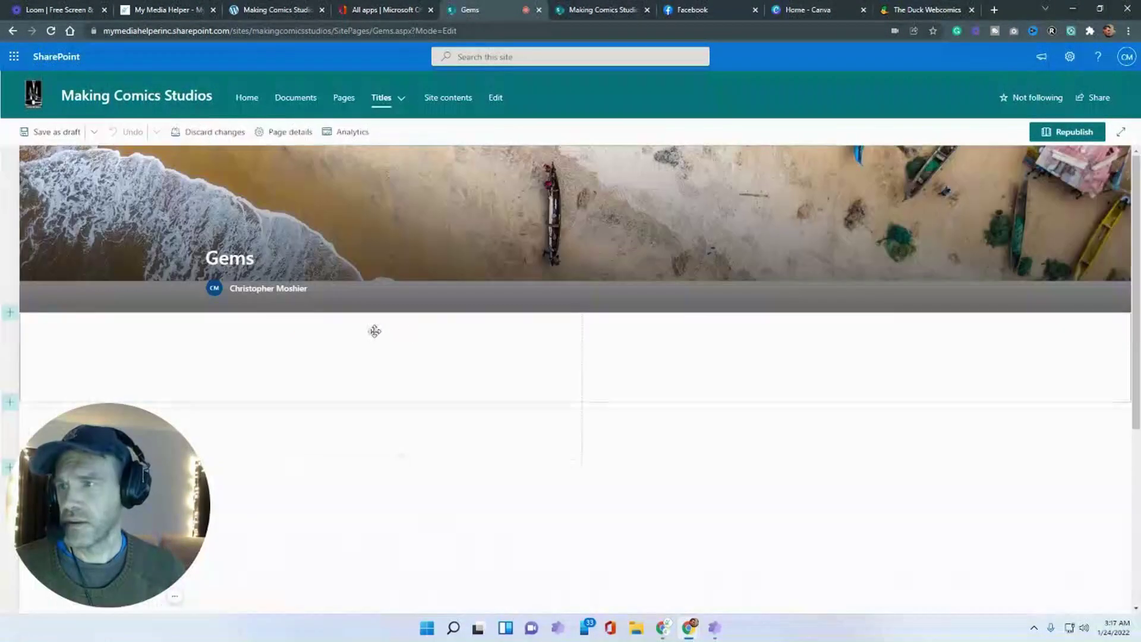
{"action": "left_click", "coordinate": [363, 426]}
{"action": "scroll", "coordinate": [363, 426], "scroll_direction": "down", "scroll_amount": 6}
{"action": "scroll", "coordinate": [215, 252], "scroll_direction": "up", "scroll_amount": 4}
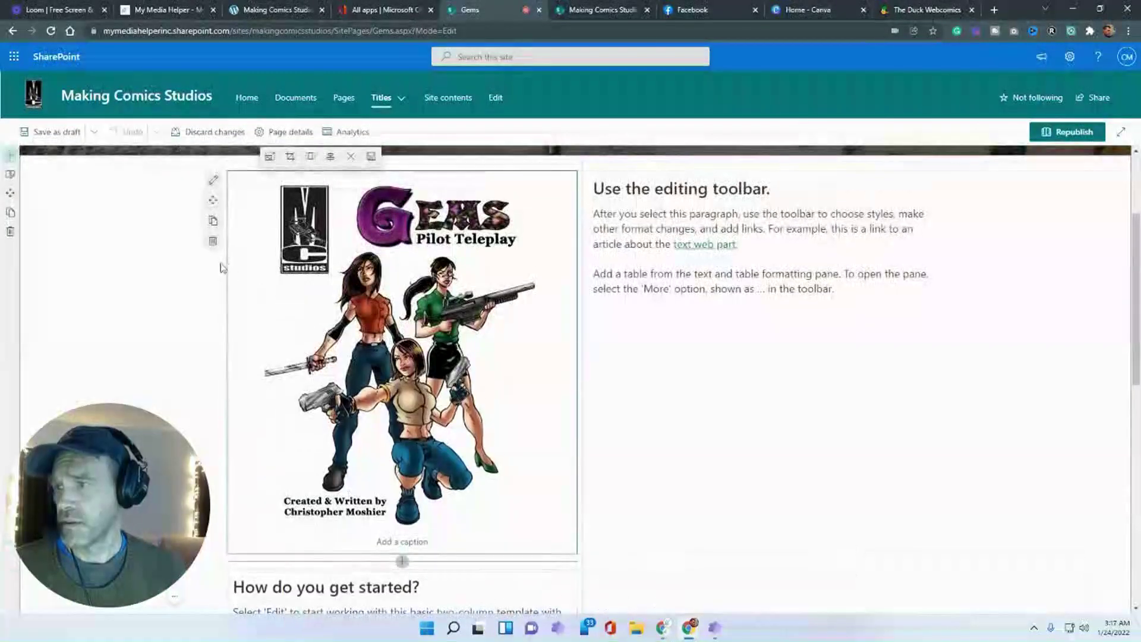
{"action": "left_click", "coordinate": [213, 242]}
- Add a new Image web part with uploaded gems-teleplay-cover.jpg and save the Gems draft
{"action": "scroll", "coordinate": [333, 297], "scroll_direction": "up", "scroll_amount": 3}
{"action": "left_click", "coordinate": [401, 321]}
{"action": "left_click", "coordinate": [288, 427]}
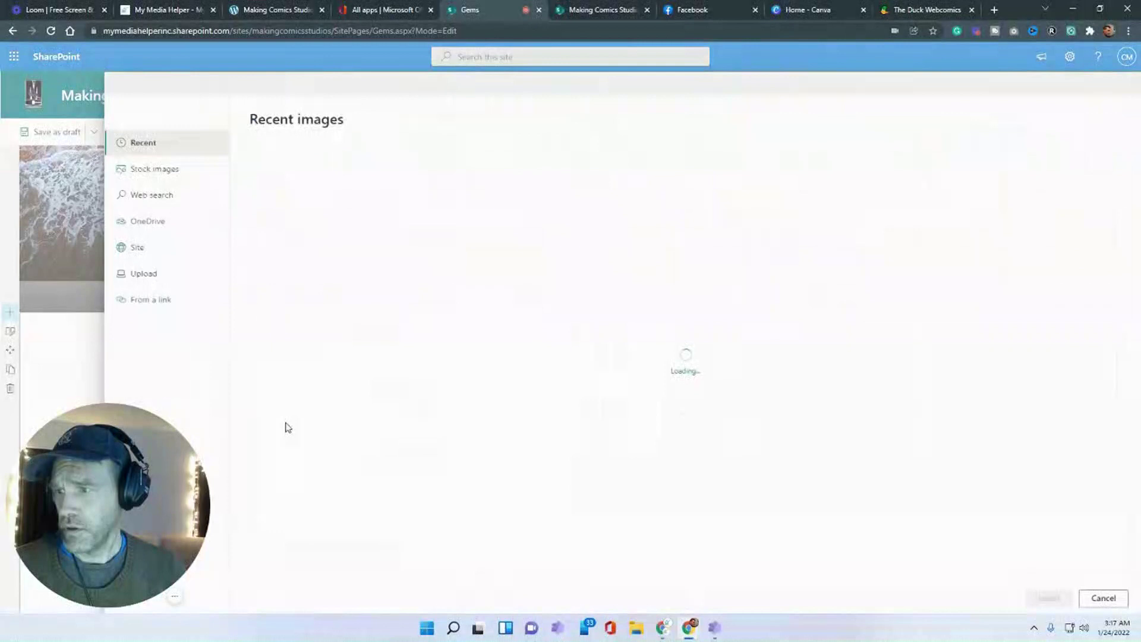
{"action": "left_click", "coordinate": [178, 277]}
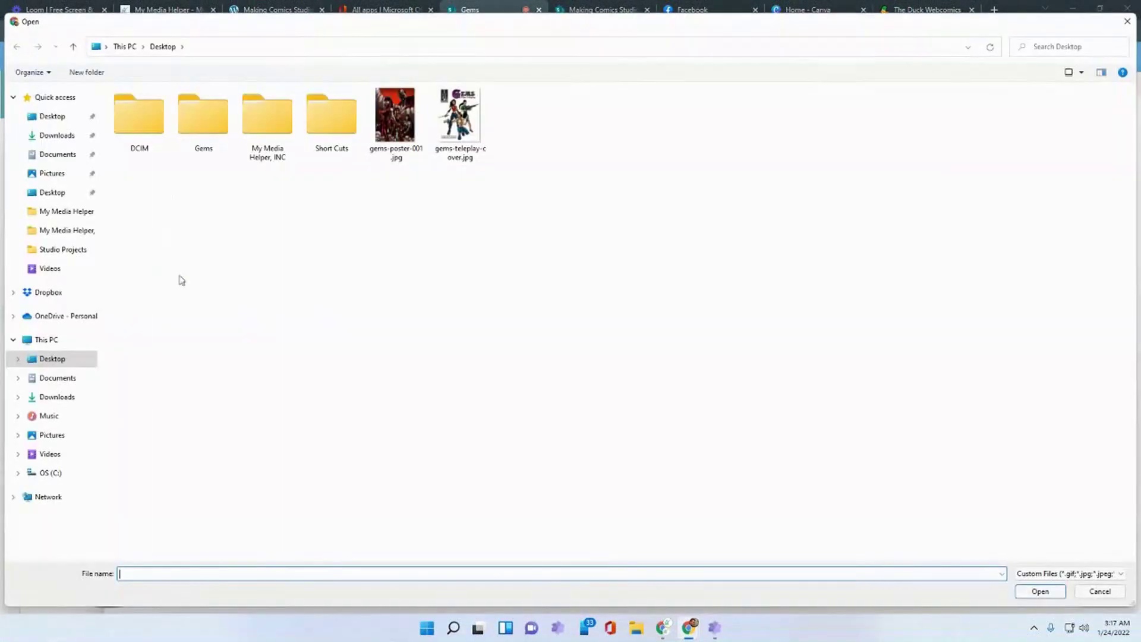
{"action": "double_click", "coordinate": [438, 119]}
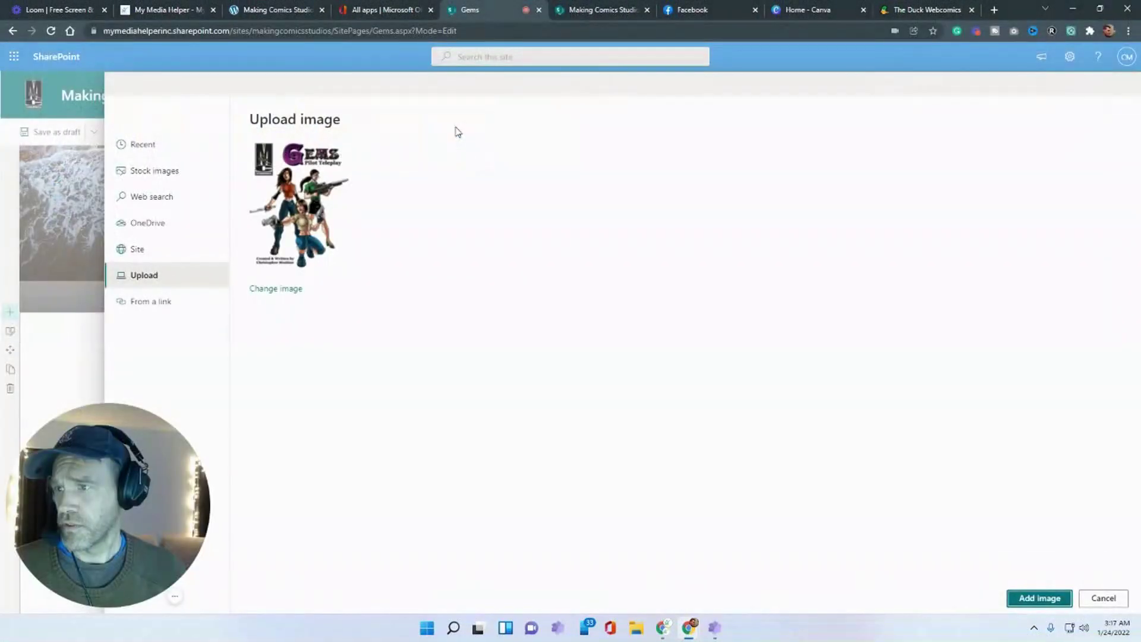
{"action": "left_click", "coordinate": [1039, 597]}
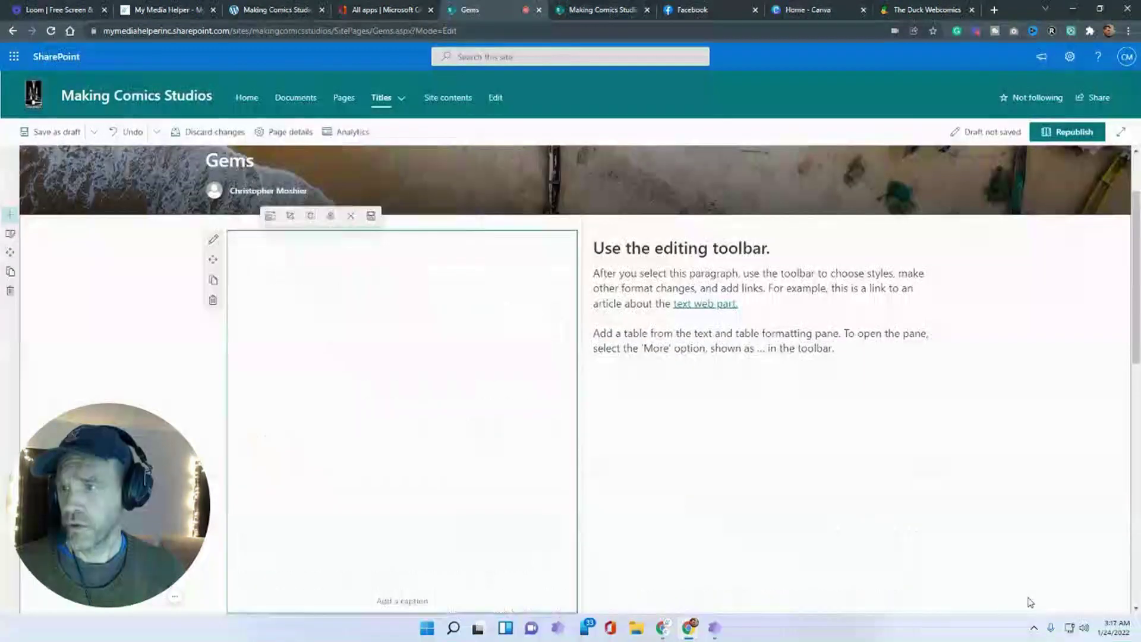
{"action": "left_click", "coordinate": [57, 132]}
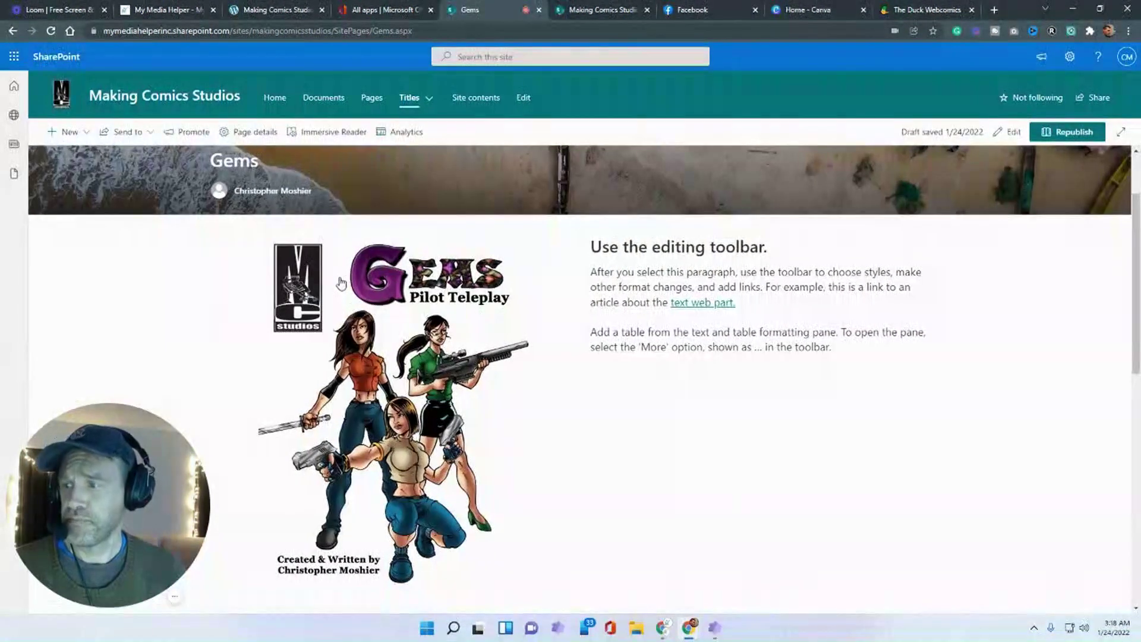
{"action": "left_click", "coordinate": [578, 10]}
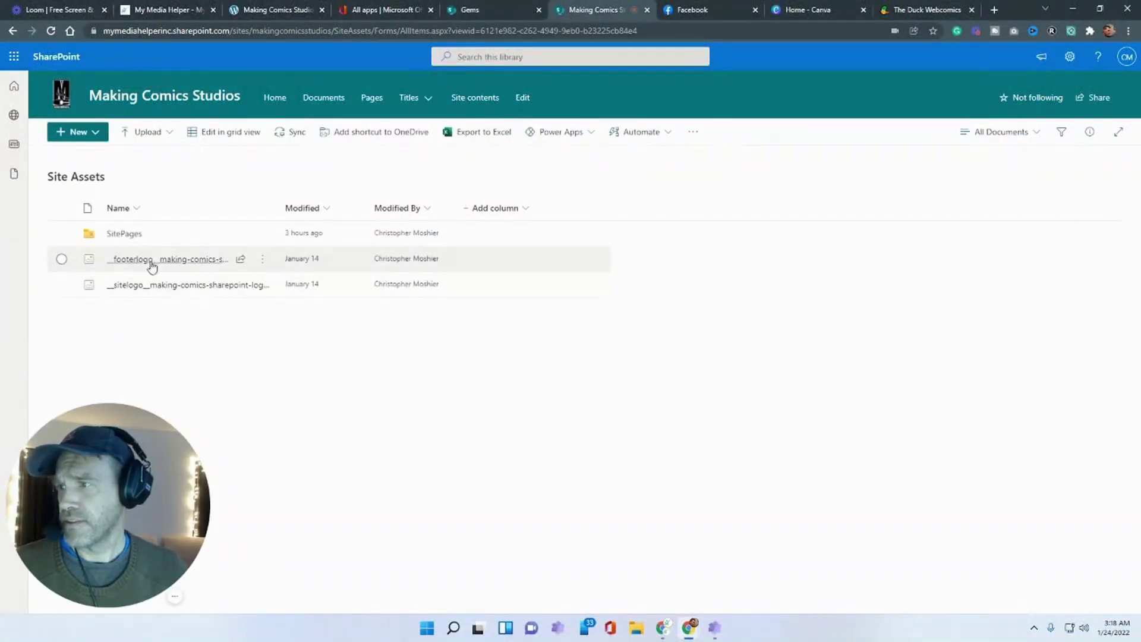
{"action": "left_click", "coordinate": [125, 234]}
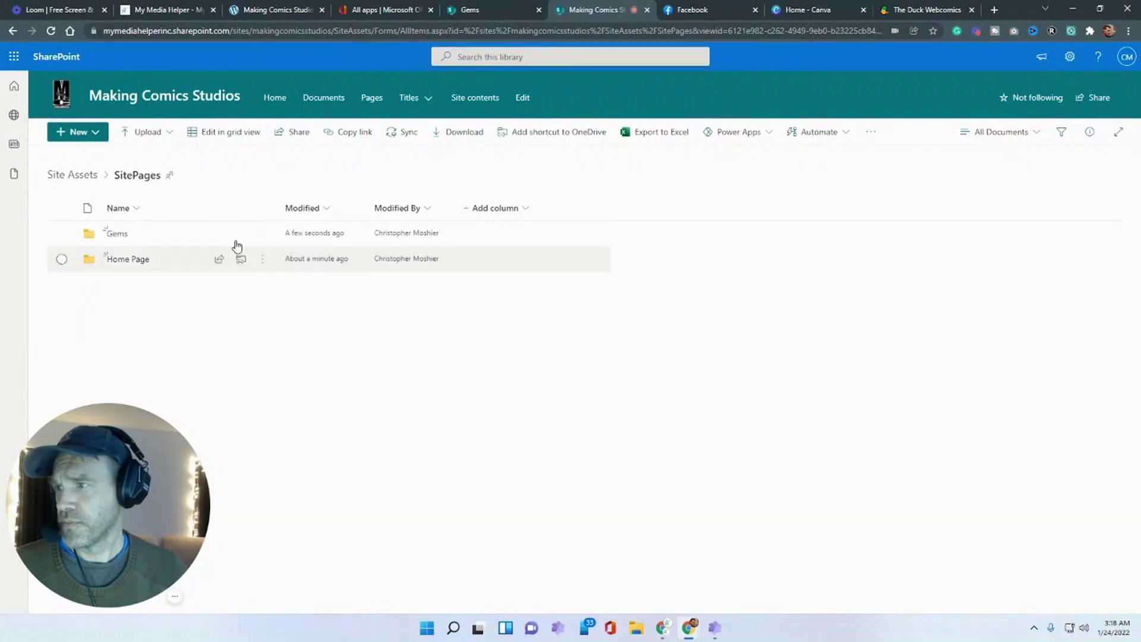
{"action": "left_click", "coordinate": [116, 234]}
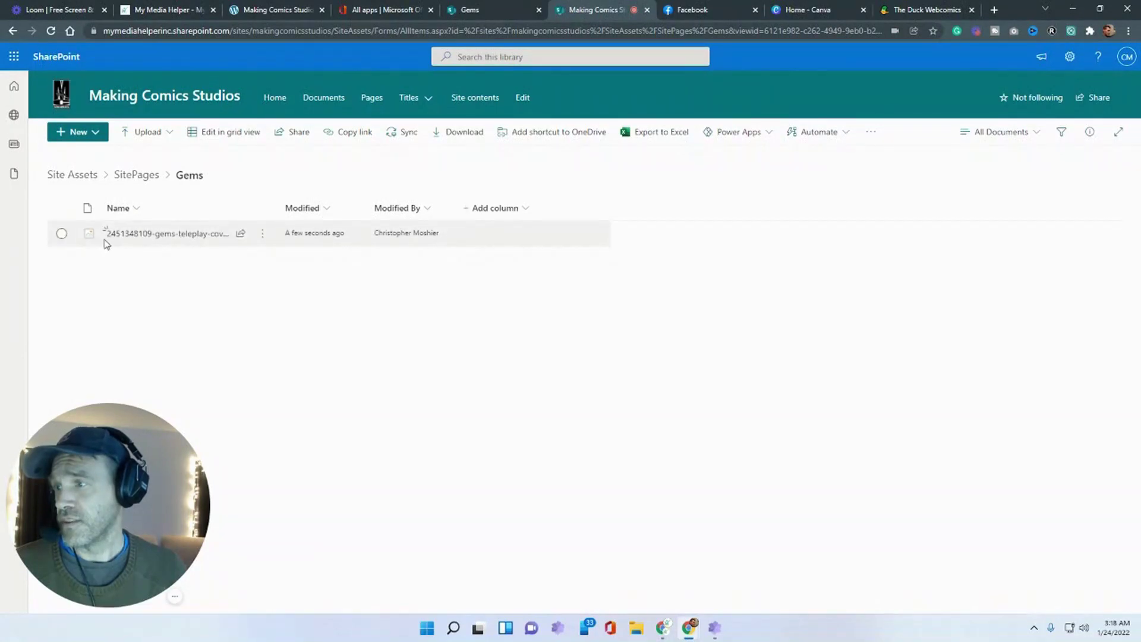
{"action": "mouse_move", "coordinate": [150, 245]}
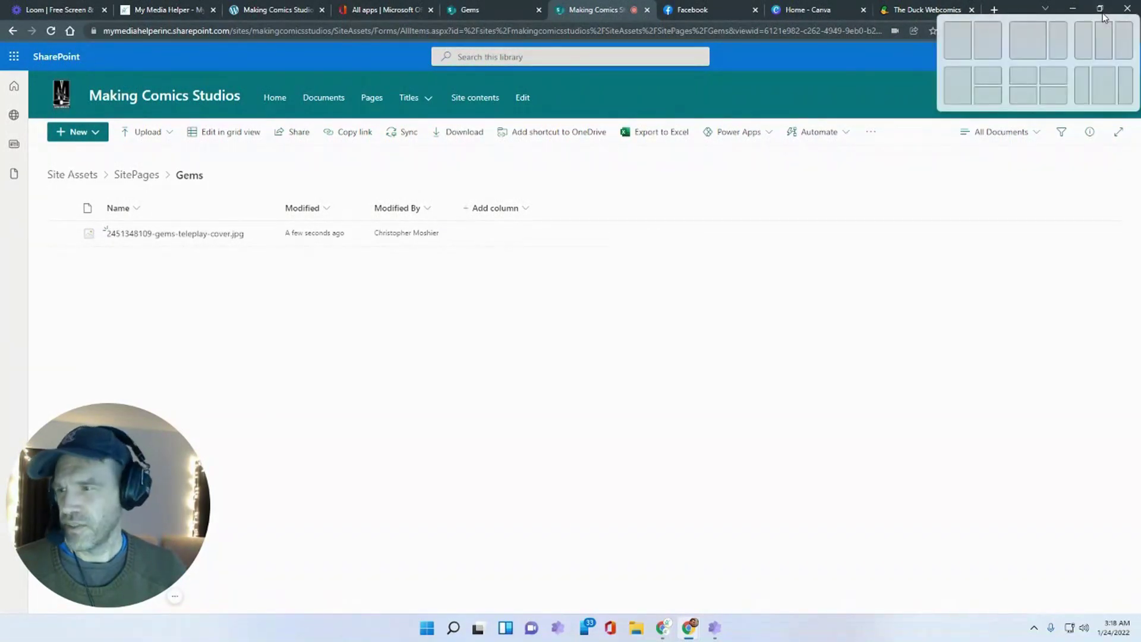
{"action": "left_click", "coordinate": [1099, 9]}
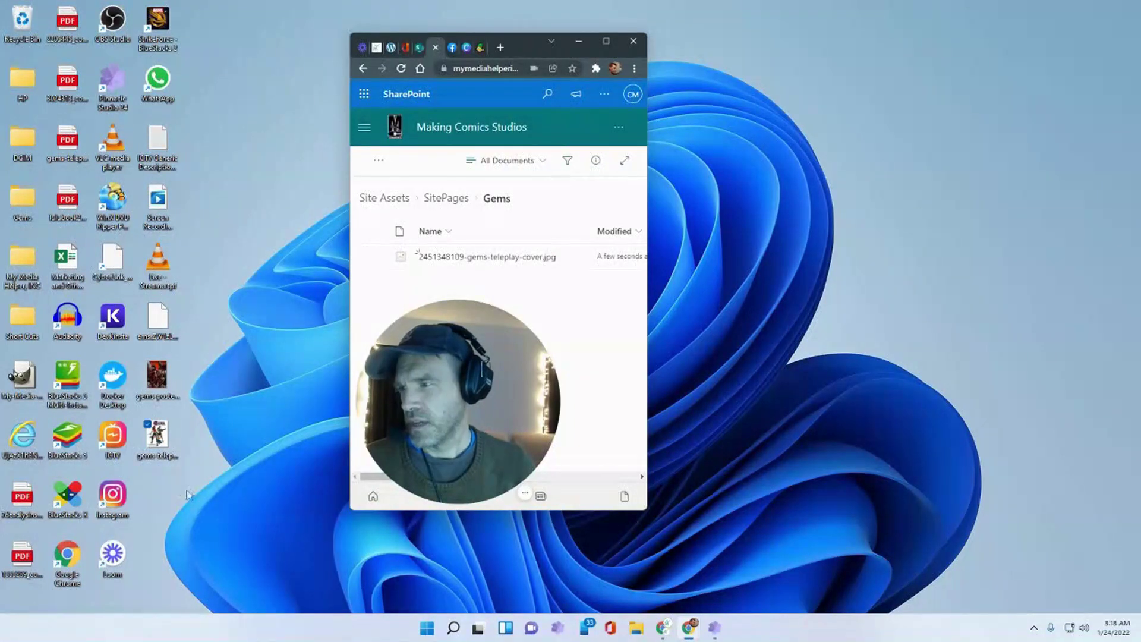
- Select the two Gems images on the desktop, then delete the duplicate numbered cover image from SharePoint
{"action": "left_click_drag", "start_coordinate": [223, 467], "coordinate": [604, 331]}
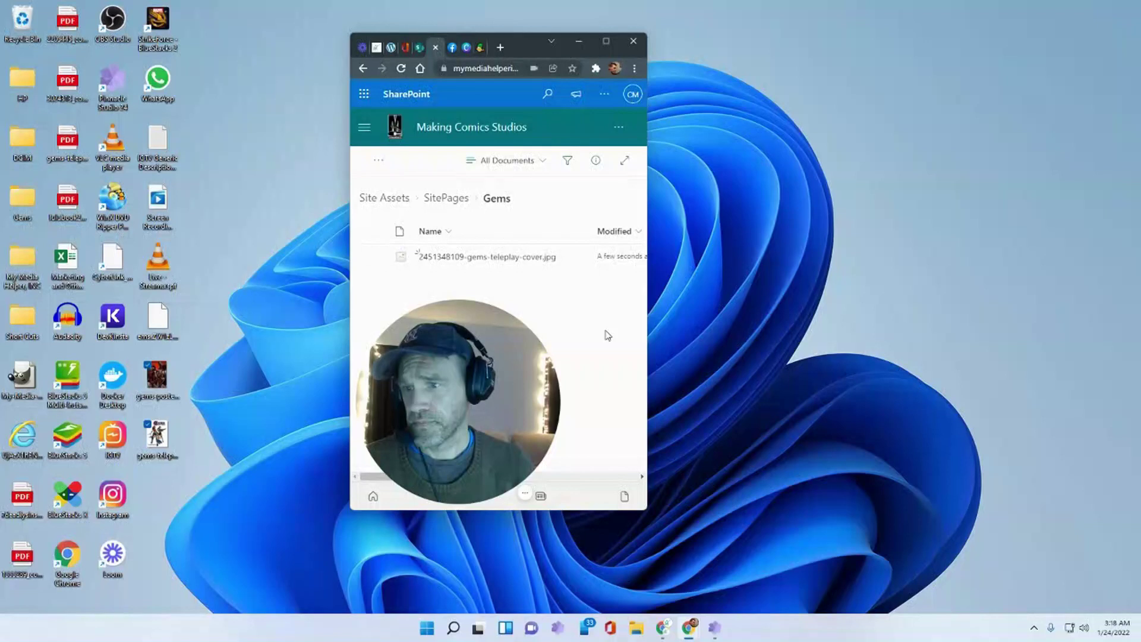
{"action": "left_click", "coordinate": [605, 40]}
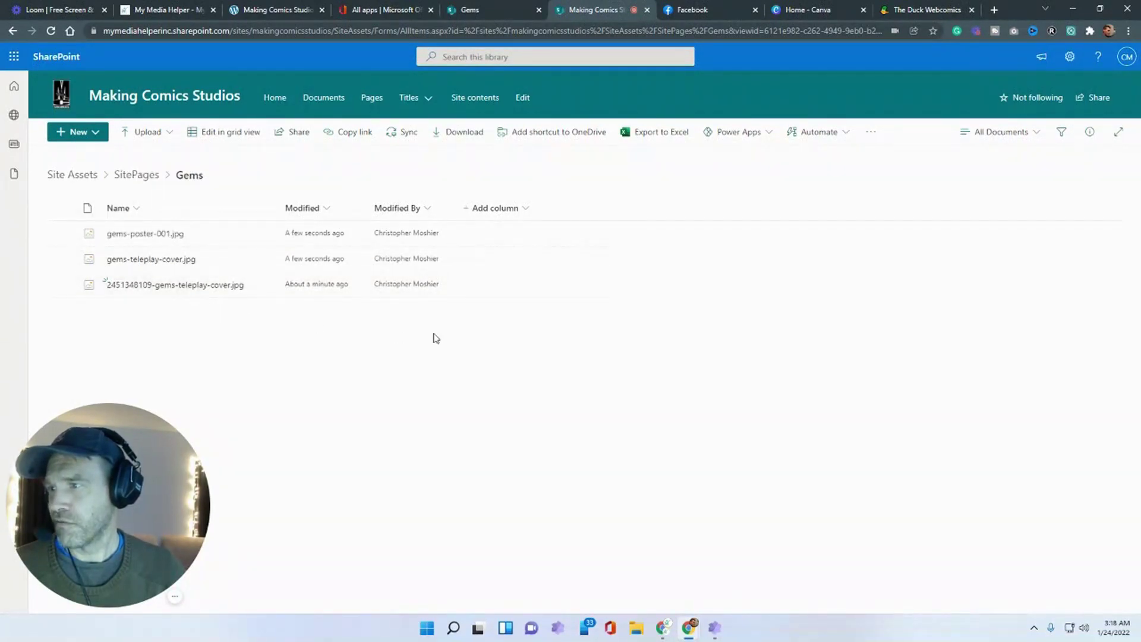
{"action": "left_click", "coordinate": [61, 284]}
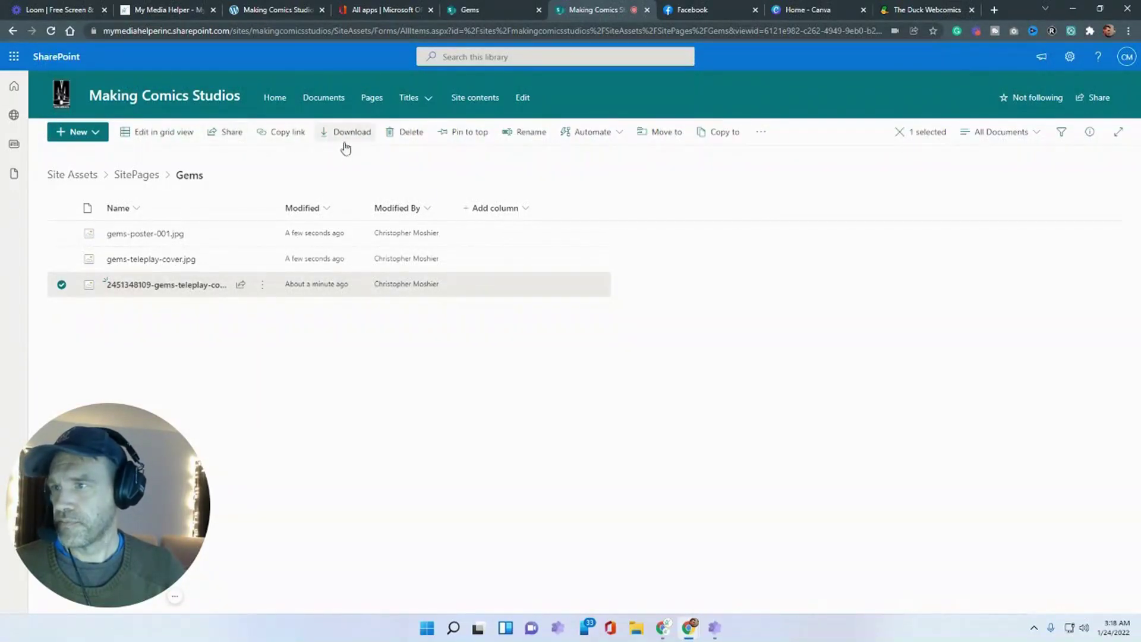
{"action": "left_click", "coordinate": [410, 133]}
{"action": "left_click", "coordinate": [606, 350]}
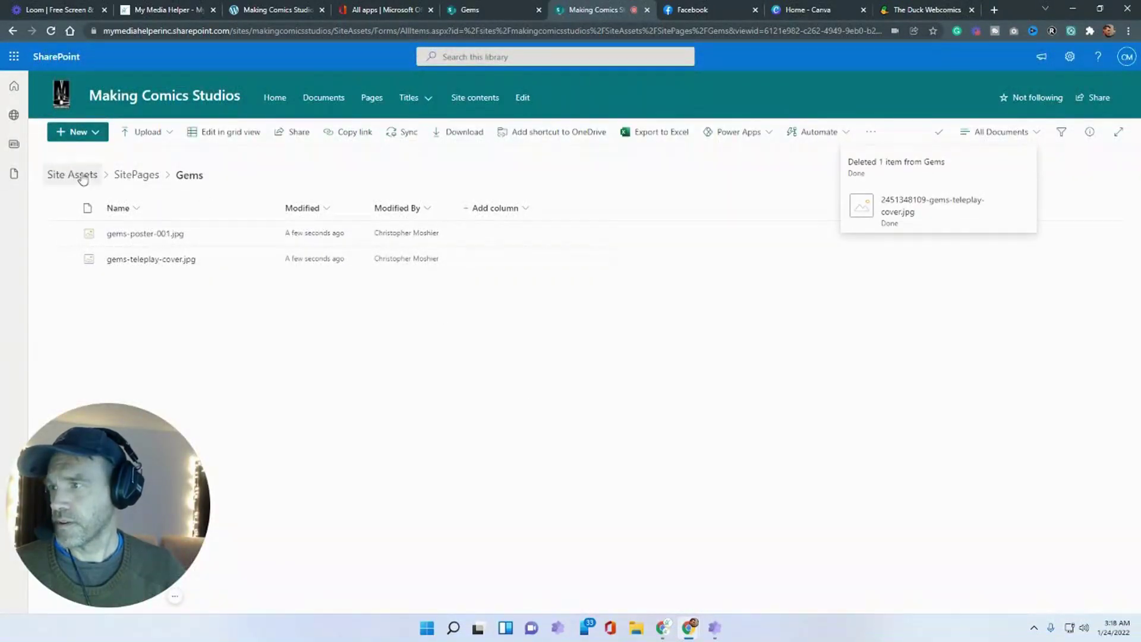
- Delete the old poster file from SitePages > Home Page, then head back to the site's Home page
{"action": "left_click", "coordinate": [126, 177]}
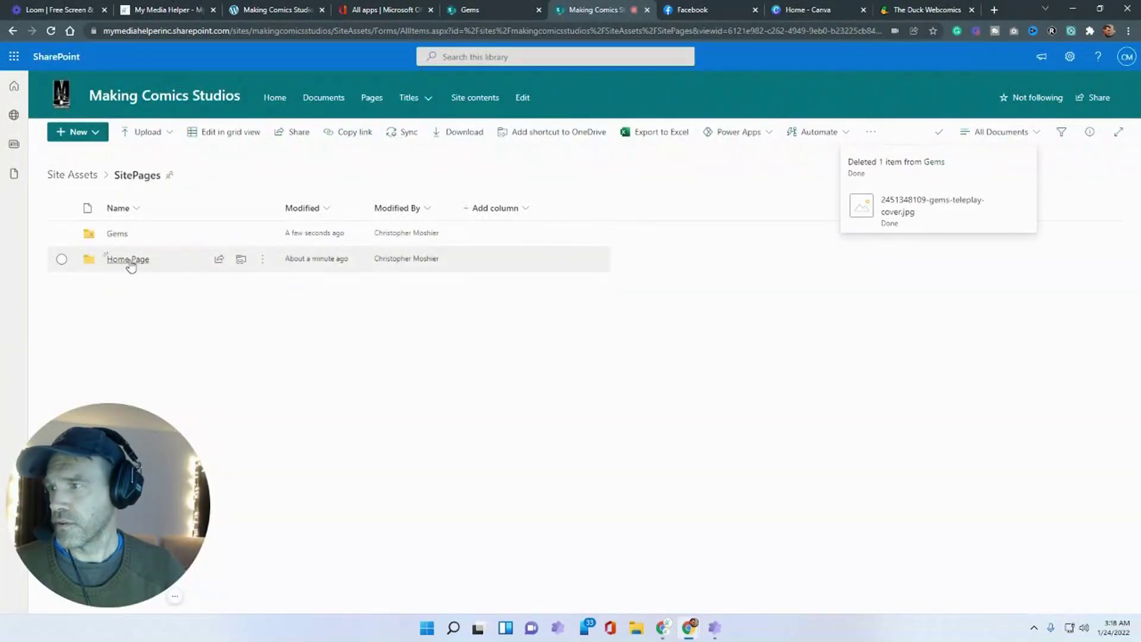
{"action": "left_click", "coordinate": [128, 259]}
{"action": "left_click", "coordinate": [61, 233]}
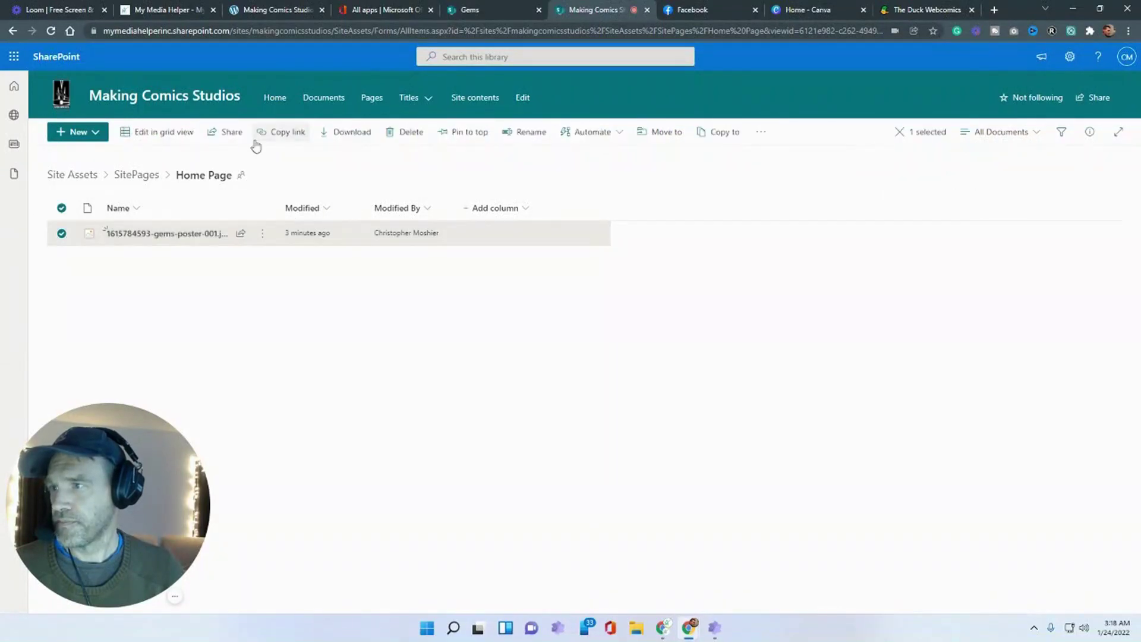
{"action": "left_click", "coordinate": [409, 132]}
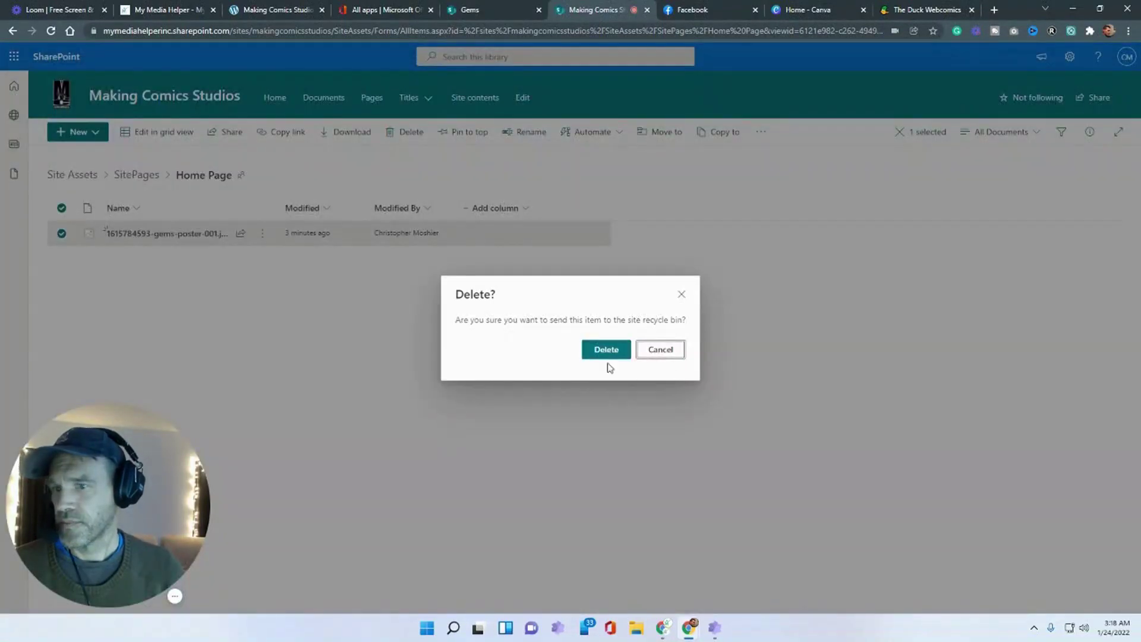
{"action": "left_click", "coordinate": [606, 351]}
{"action": "left_click", "coordinate": [493, 10]}
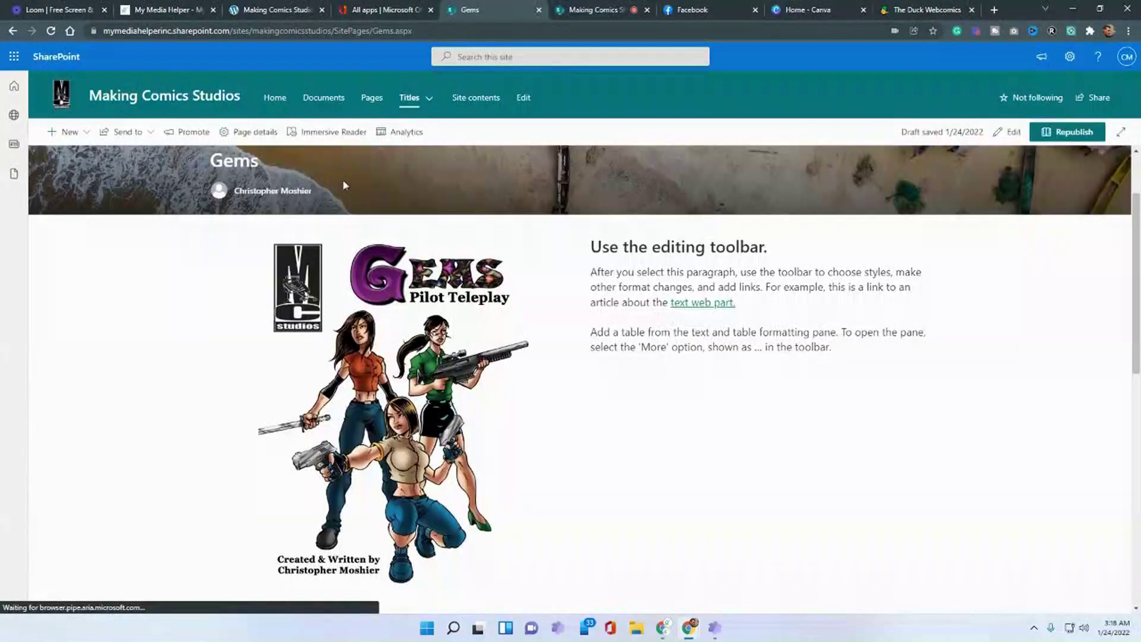
{"action": "left_click", "coordinate": [416, 98]}
- Edit the Home page and delete the Gems Poster image from the intro text web part
{"action": "left_click", "coordinate": [274, 98]}
{"action": "scroll", "coordinate": [355, 412], "scroll_direction": "down", "scroll_amount": 5}
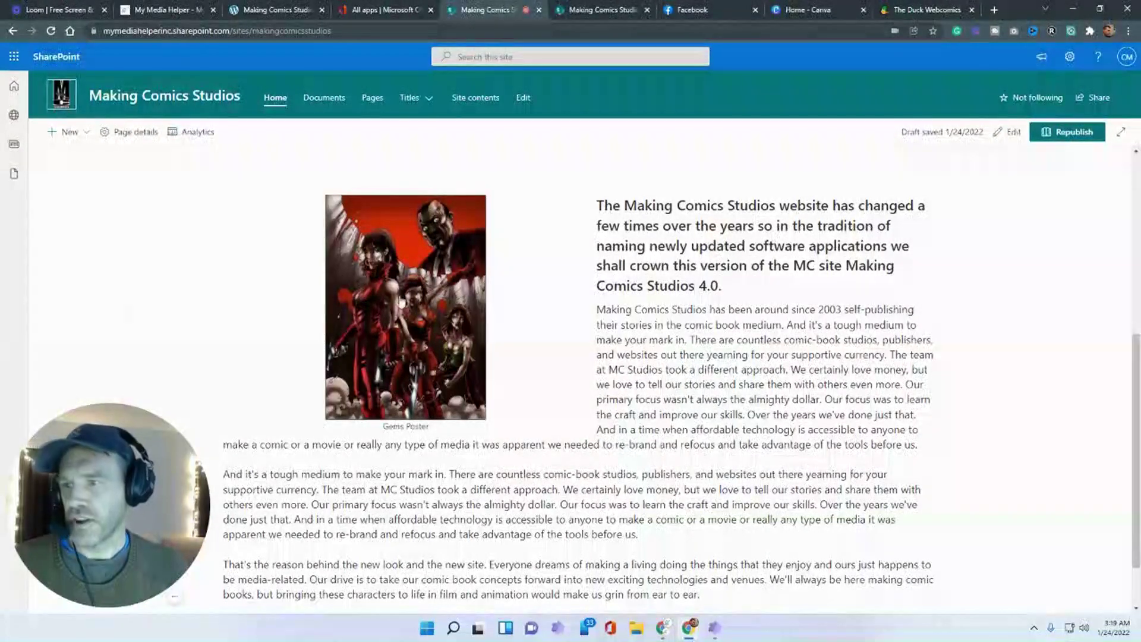
{"action": "left_click", "coordinate": [1025, 127]}
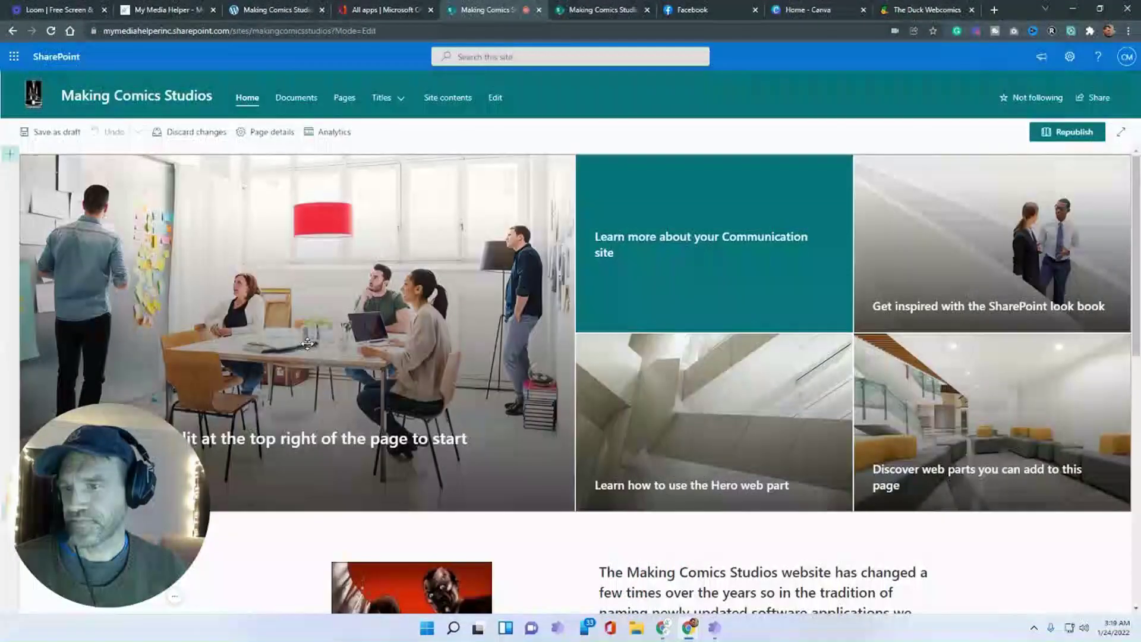
{"action": "scroll", "coordinate": [307, 342], "scroll_direction": "down", "scroll_amount": 8}
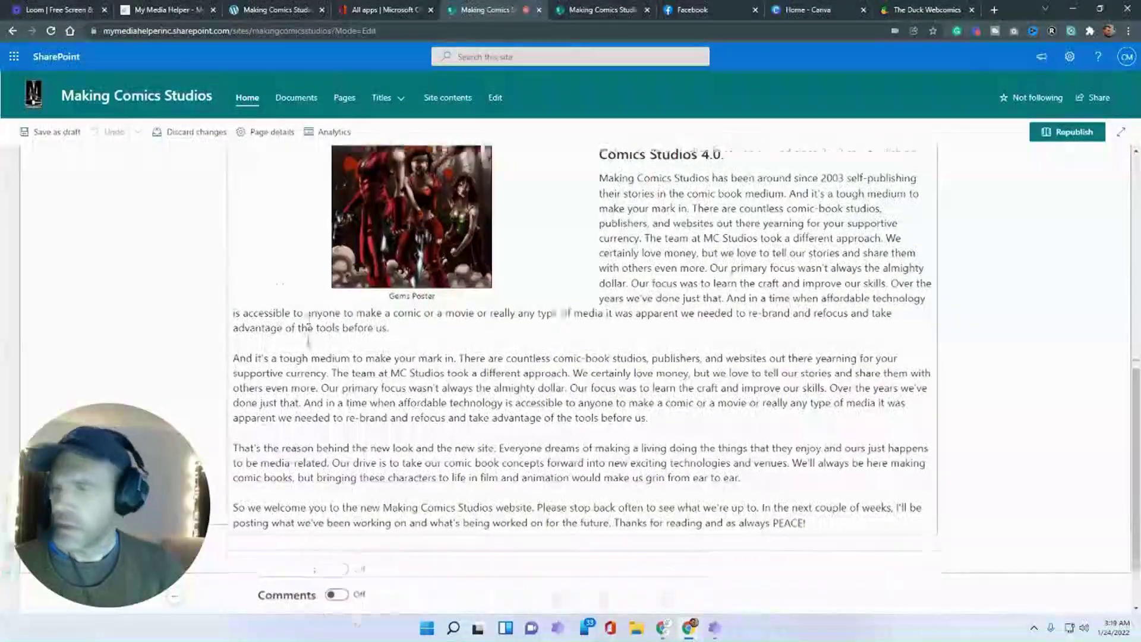
{"action": "scroll", "coordinate": [357, 297], "scroll_direction": "up", "scroll_amount": 5}
{"action": "scroll", "coordinate": [416, 285], "scroll_direction": "down", "scroll_amount": 3}
{"action": "left_click", "coordinate": [441, 274]}
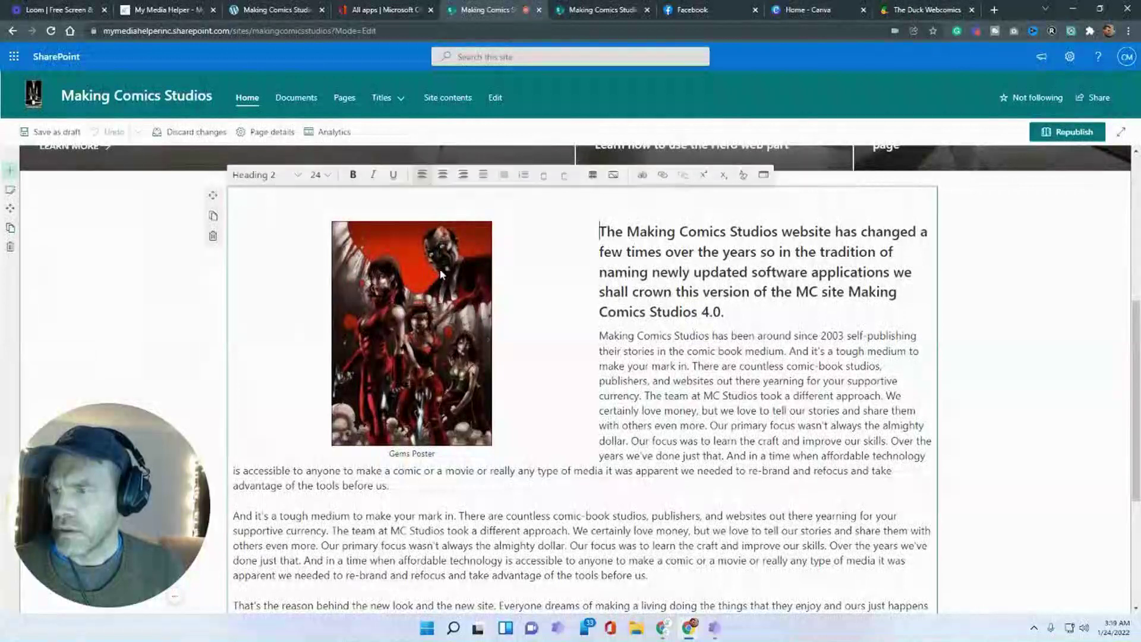
{"action": "left_click", "coordinate": [439, 274]}
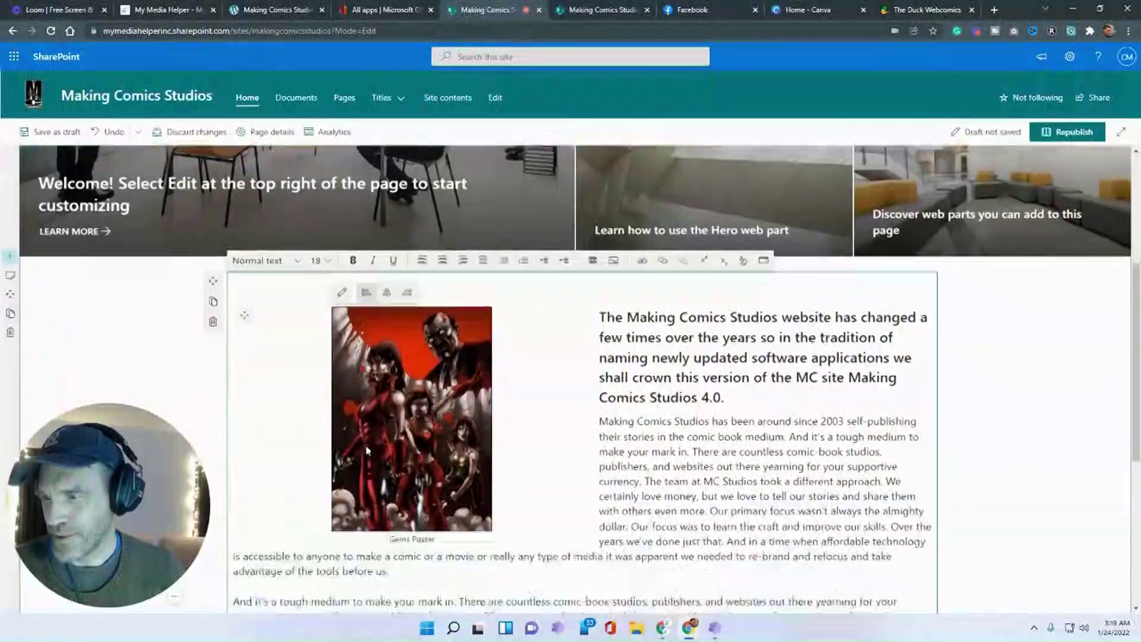
{"action": "left_click", "coordinate": [368, 379]}
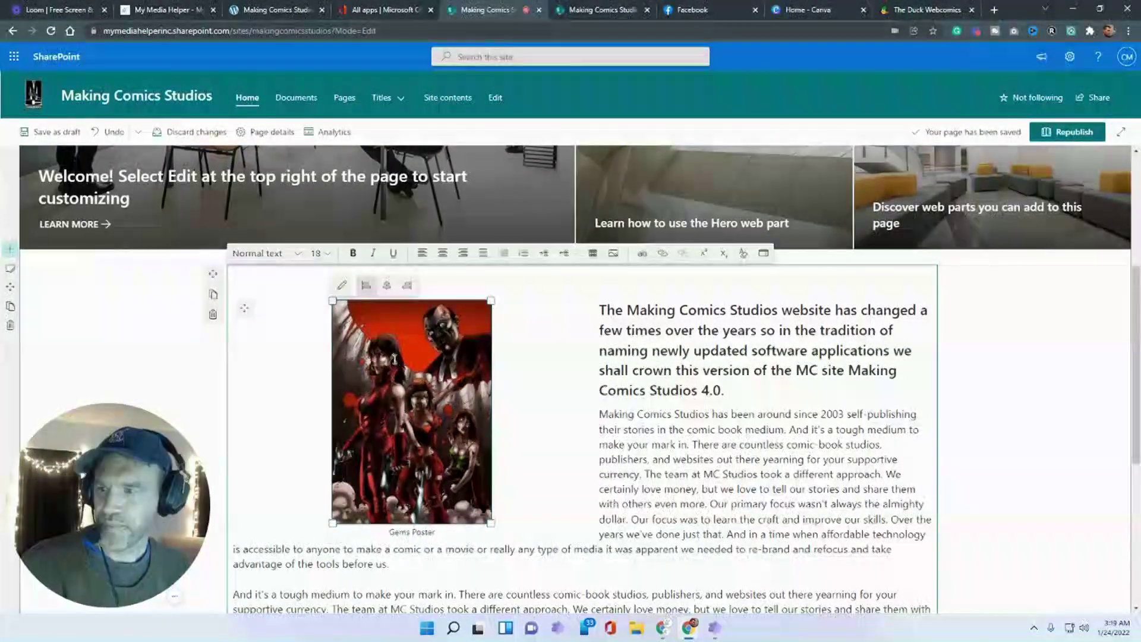
{"action": "key", "text": "Delete"}
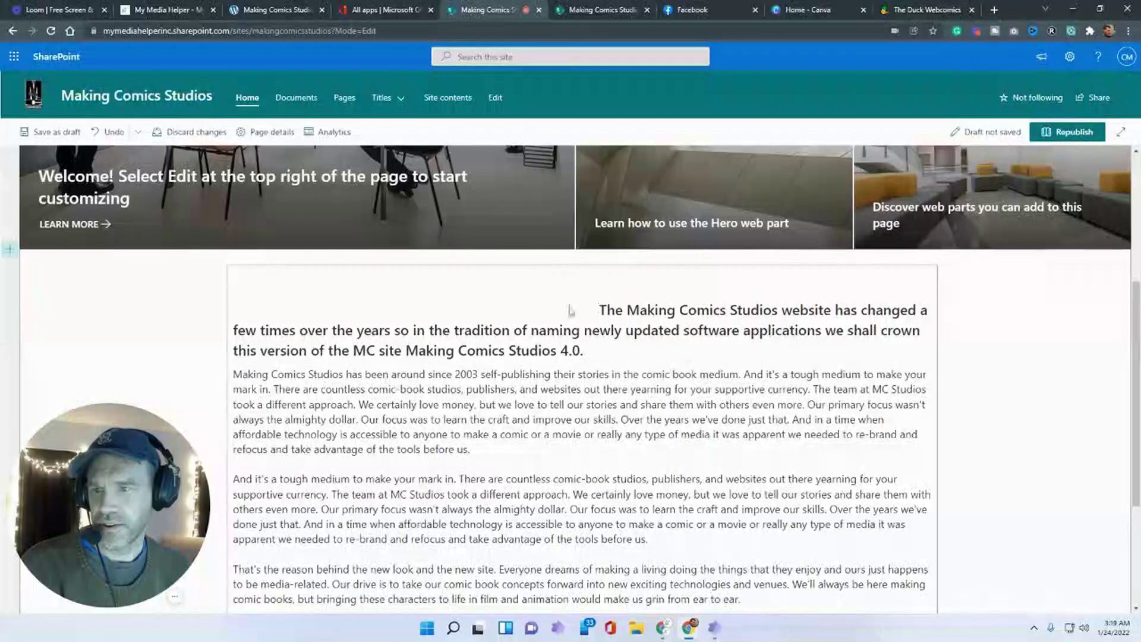
- Clear the gap before the heading and open the image picker on the empty first line
{"action": "left_click", "coordinate": [293, 306]}
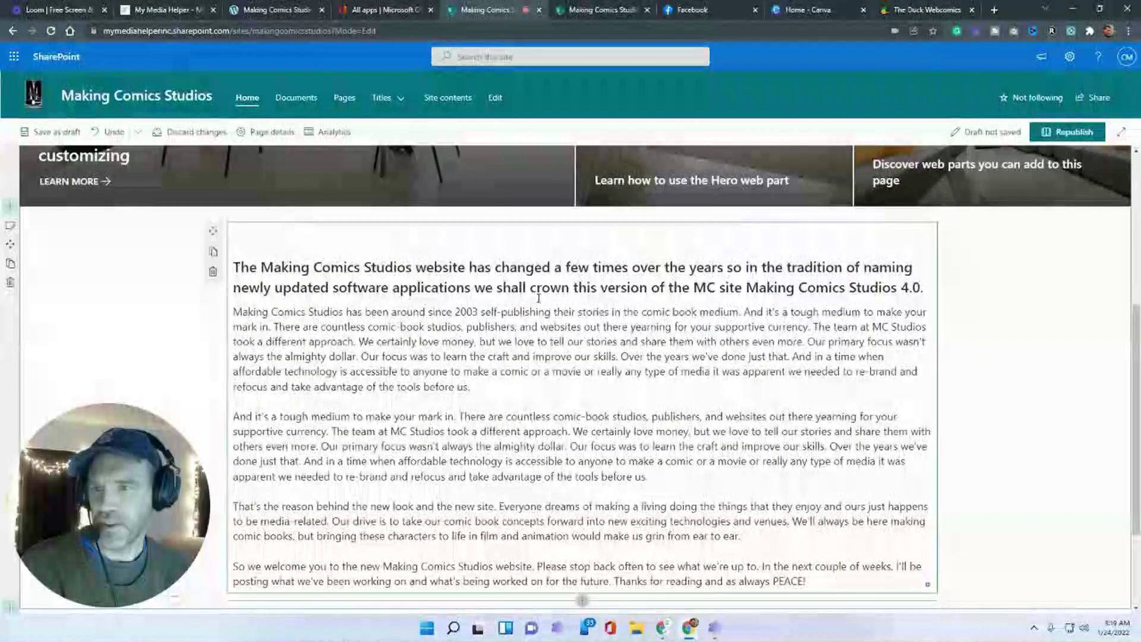
{"action": "left_click", "coordinate": [310, 246]}
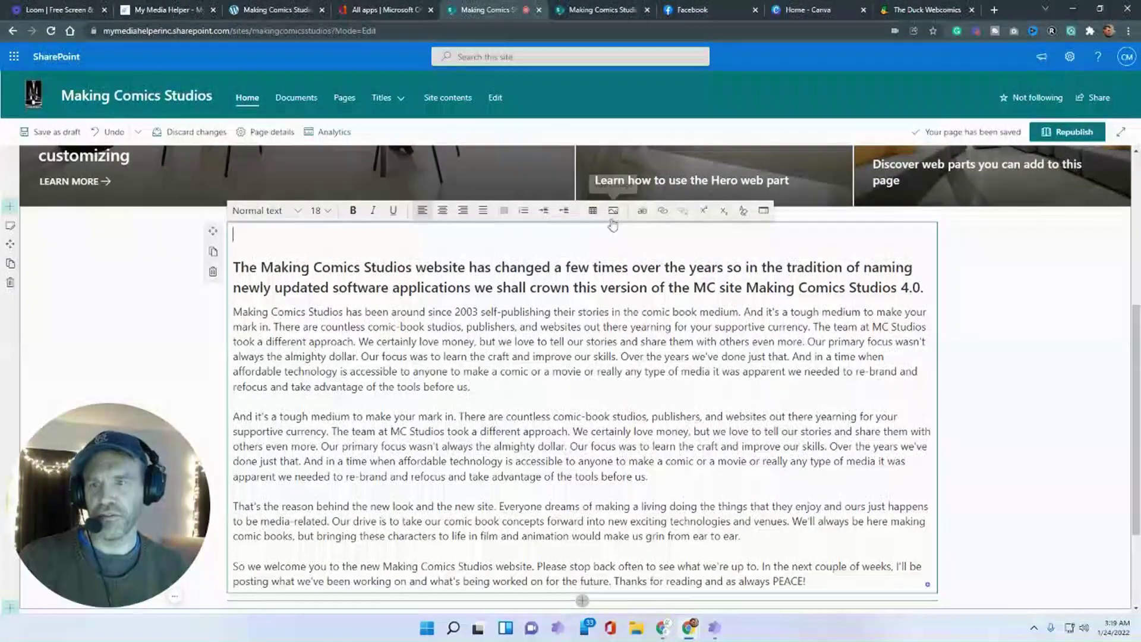
{"action": "left_click", "coordinate": [612, 223]}
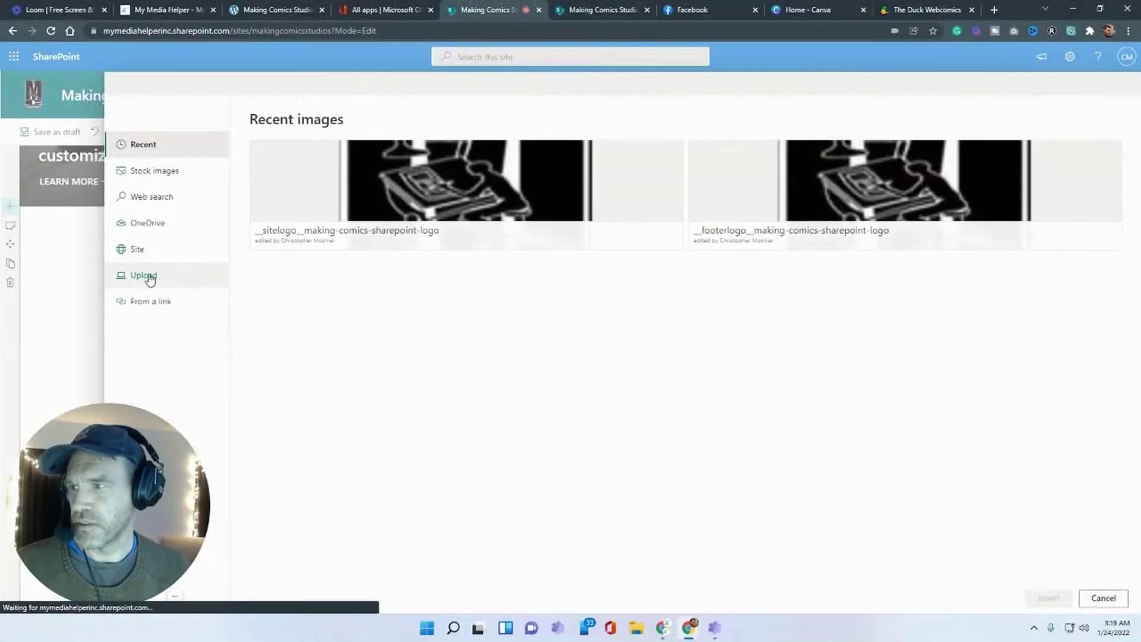
{"action": "left_click", "coordinate": [143, 275]}
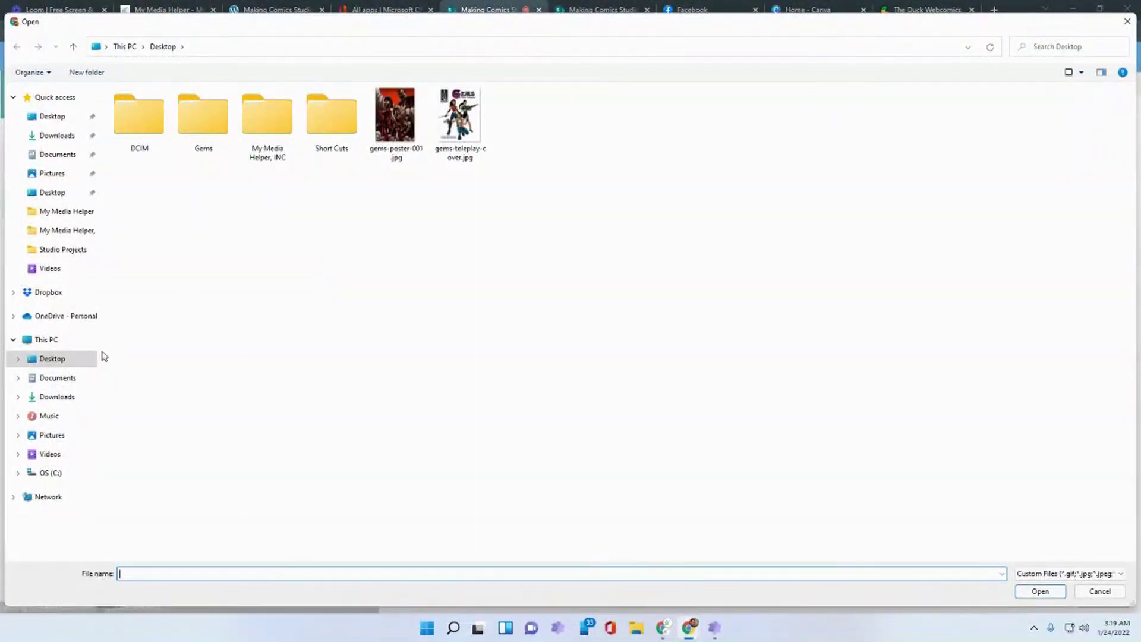
{"action": "left_click", "coordinate": [1100, 591]}
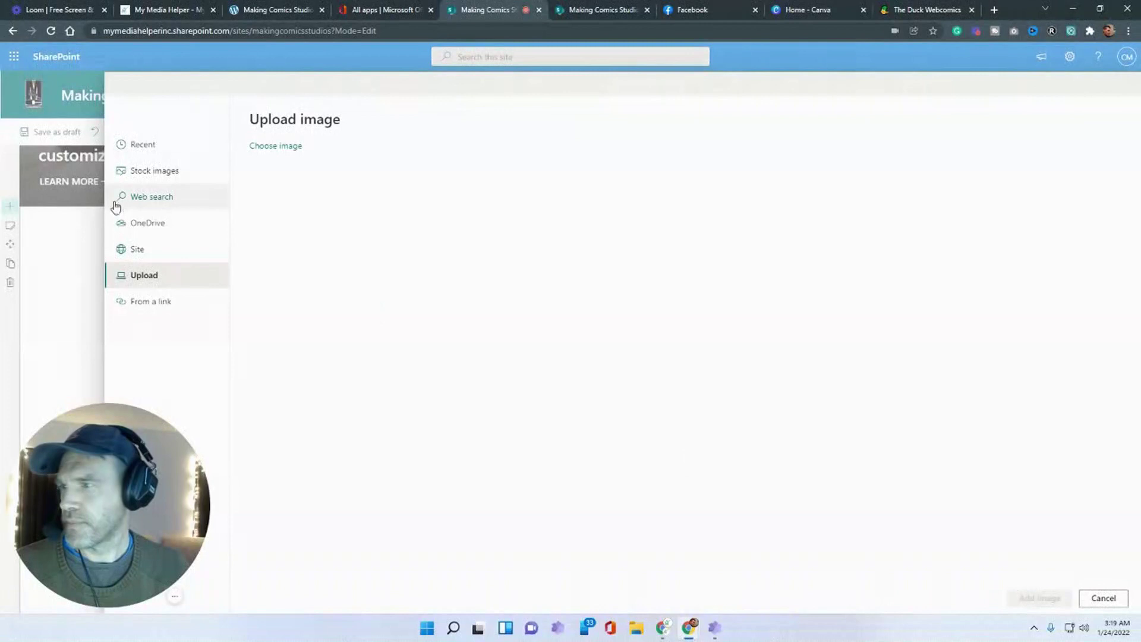
- Insert gems-poster-001.jpg from Site Assets > SitePages > Gems, aligned left with text wrapping
{"action": "left_click", "coordinate": [137, 257]}
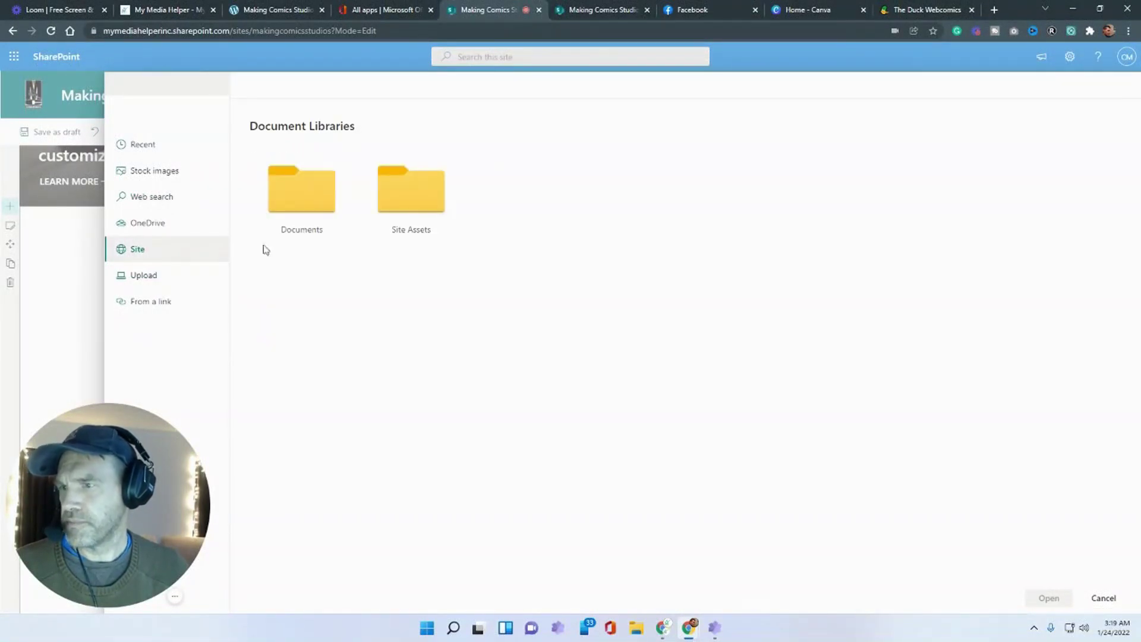
{"action": "left_click", "coordinate": [418, 199]}
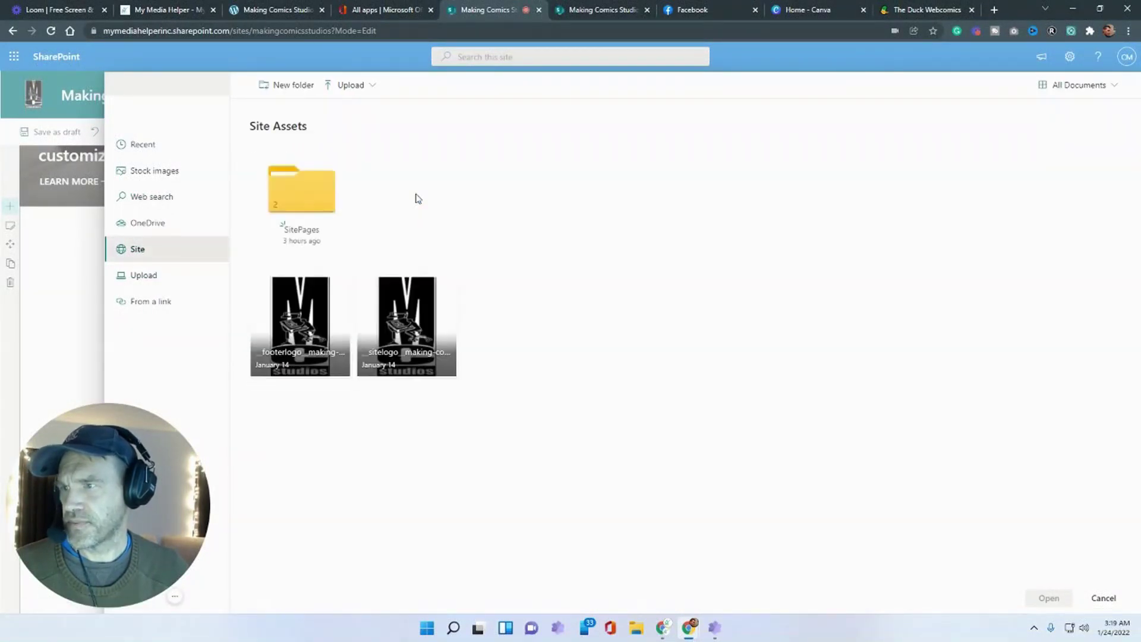
{"action": "left_click", "coordinate": [297, 203]}
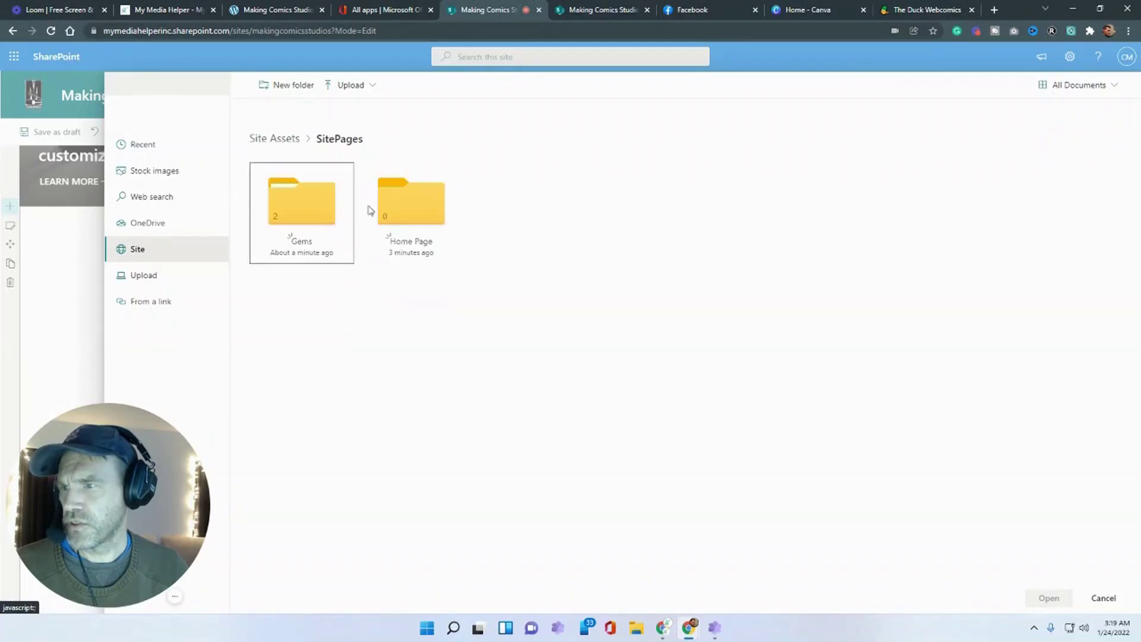
{"action": "left_click", "coordinate": [293, 201]}
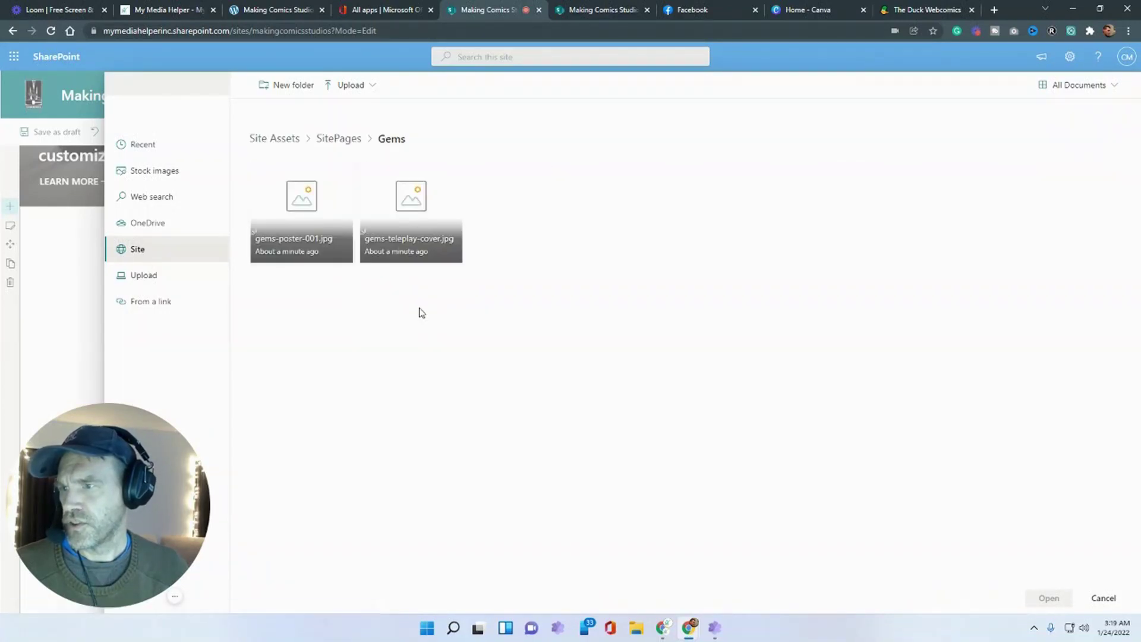
{"action": "left_click", "coordinate": [345, 171]}
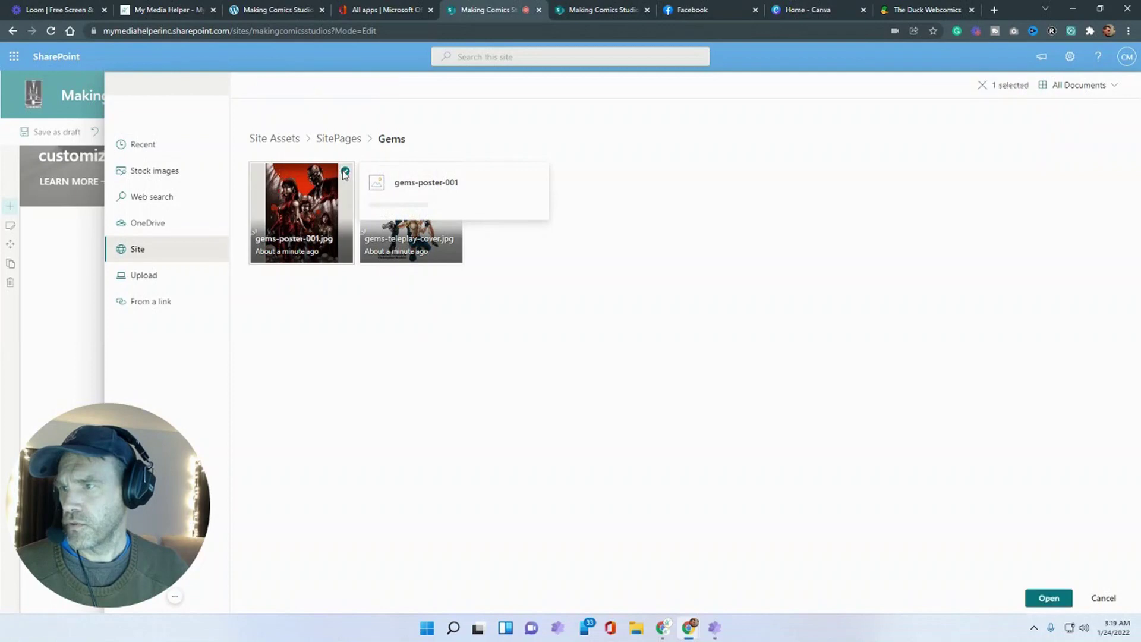
{"action": "left_click", "coordinate": [1048, 597]}
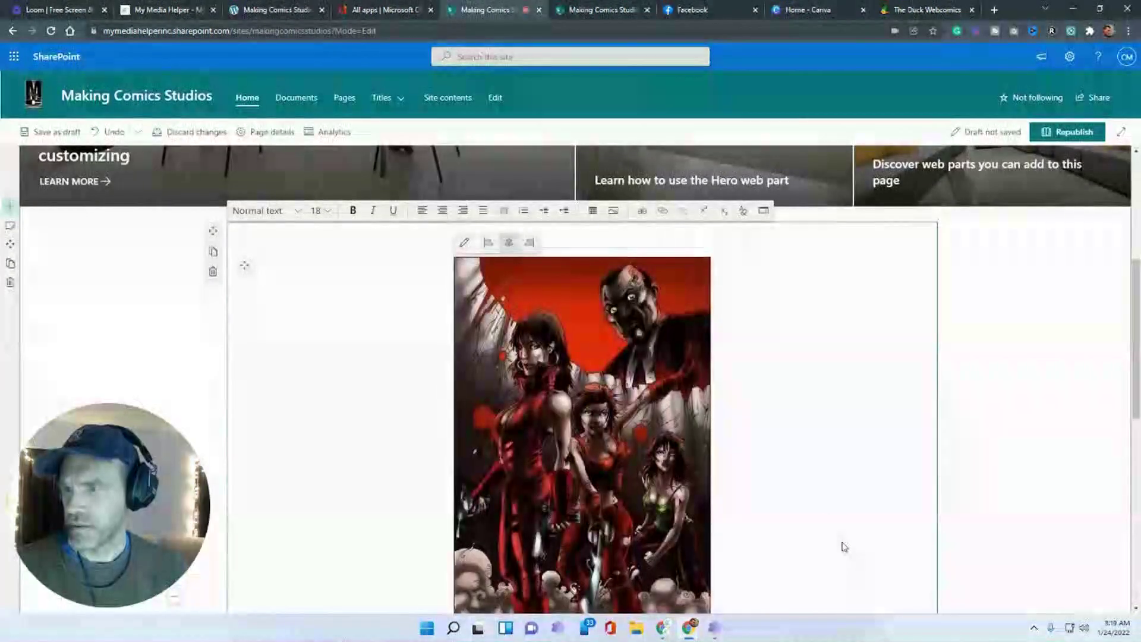
{"action": "left_click", "coordinate": [488, 183]}
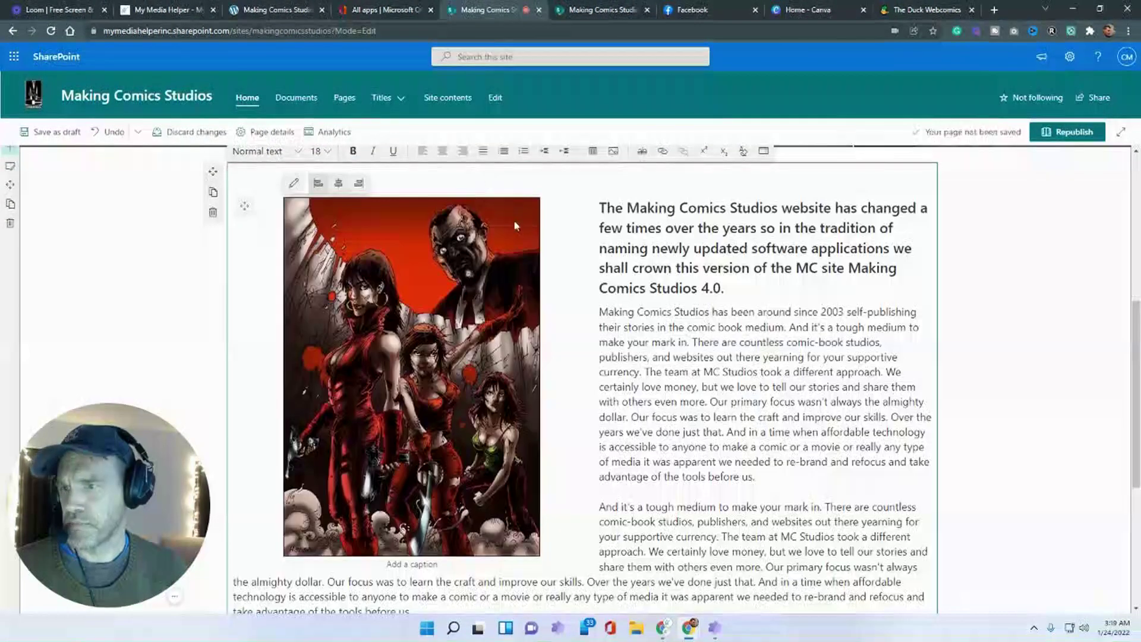
- Shrink the poster image and add the caption 'Gems Poster' beneath it
{"action": "left_click_drag", "start_coordinate": [538, 196], "coordinate": [424, 238]}
{"action": "left_click", "coordinate": [407, 409]}
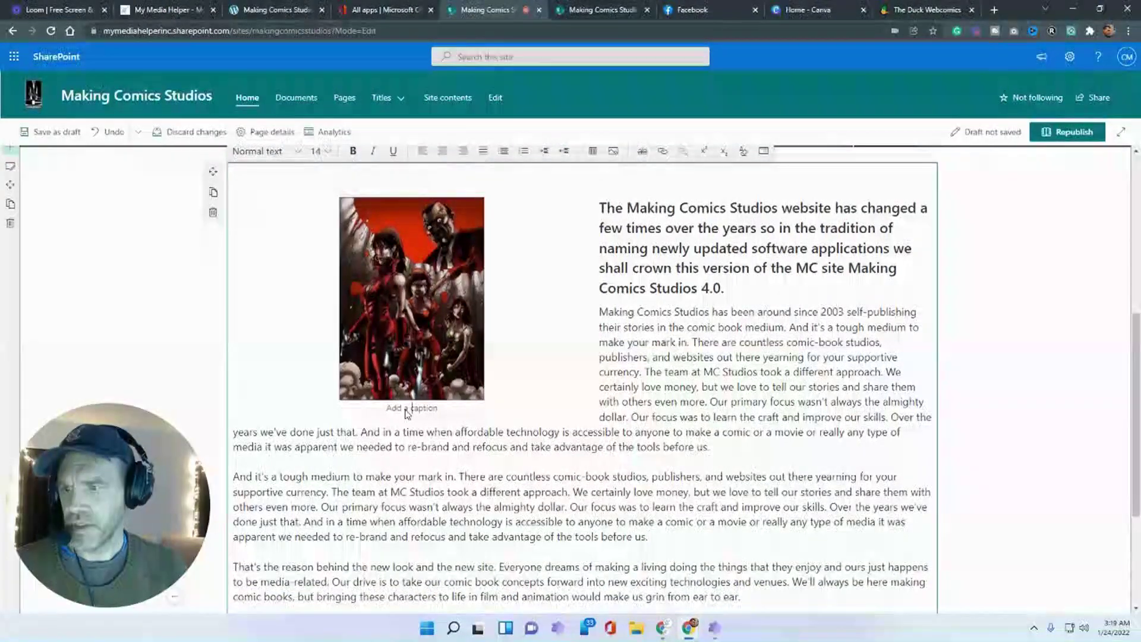
{"action": "type", "text": "Gems Poster"}
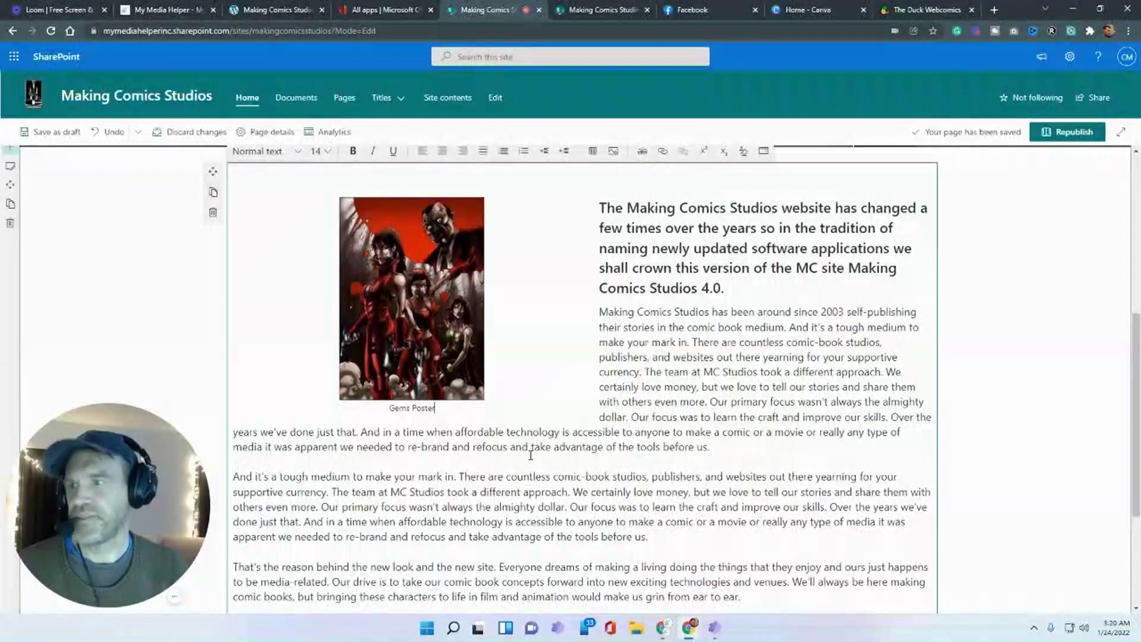
{"action": "scroll", "coordinate": [268, 273], "scroll_direction": "up", "scroll_amount": 2}
{"action": "scroll", "coordinate": [267, 274], "scroll_direction": "down", "scroll_amount": 1}
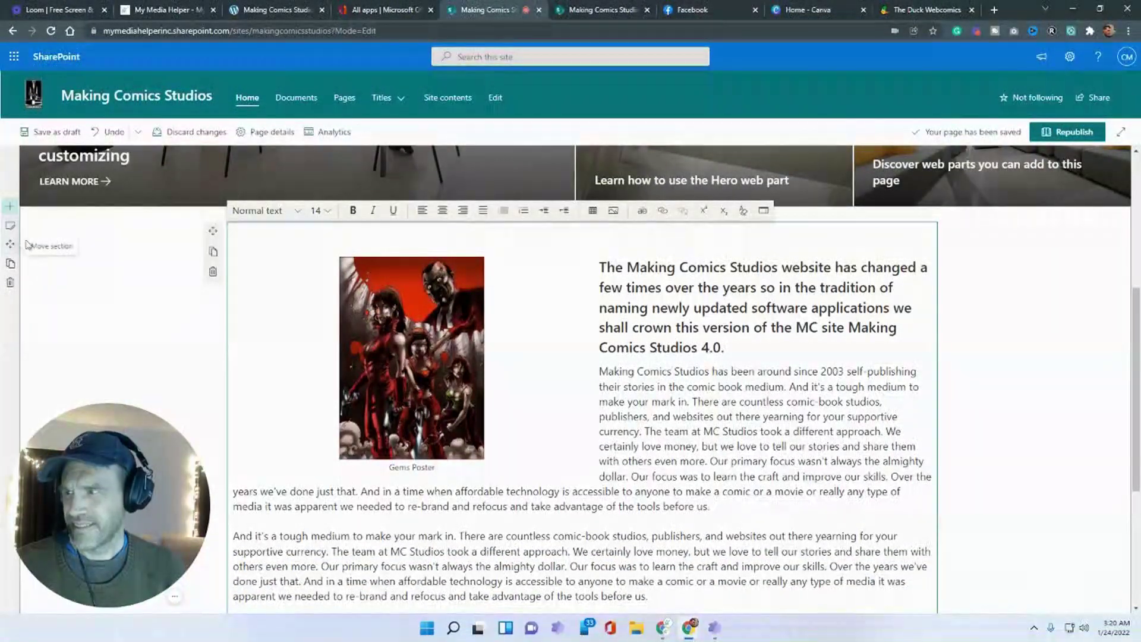
- Open Section settings and try several column layouts before settling on one column
{"action": "left_click", "coordinate": [10, 227]}
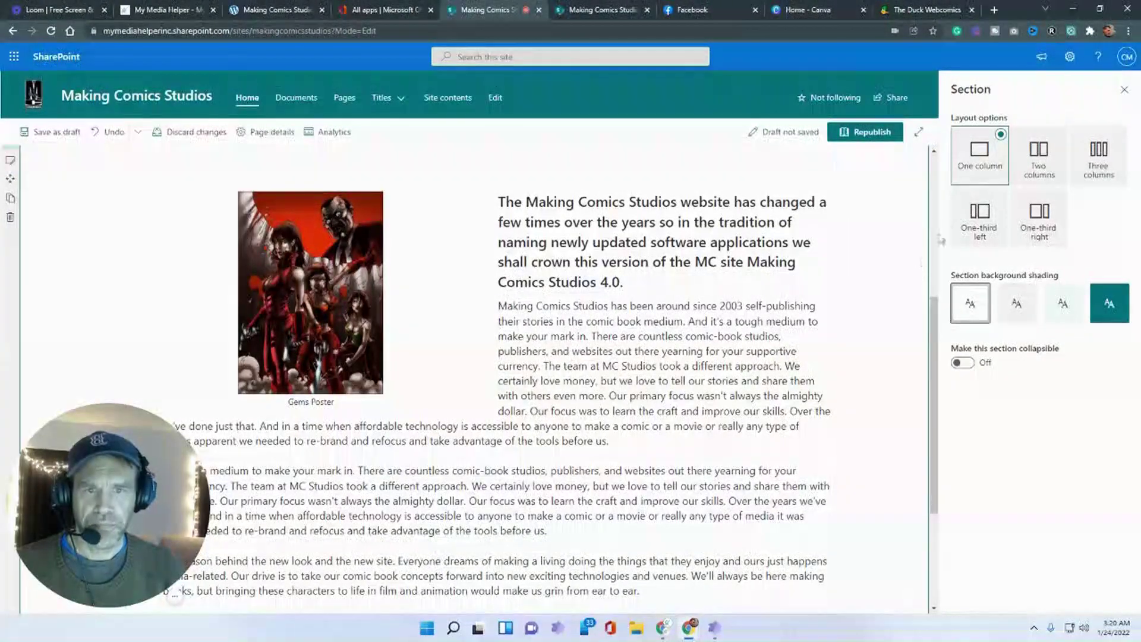
{"action": "left_click", "coordinate": [1032, 169]}
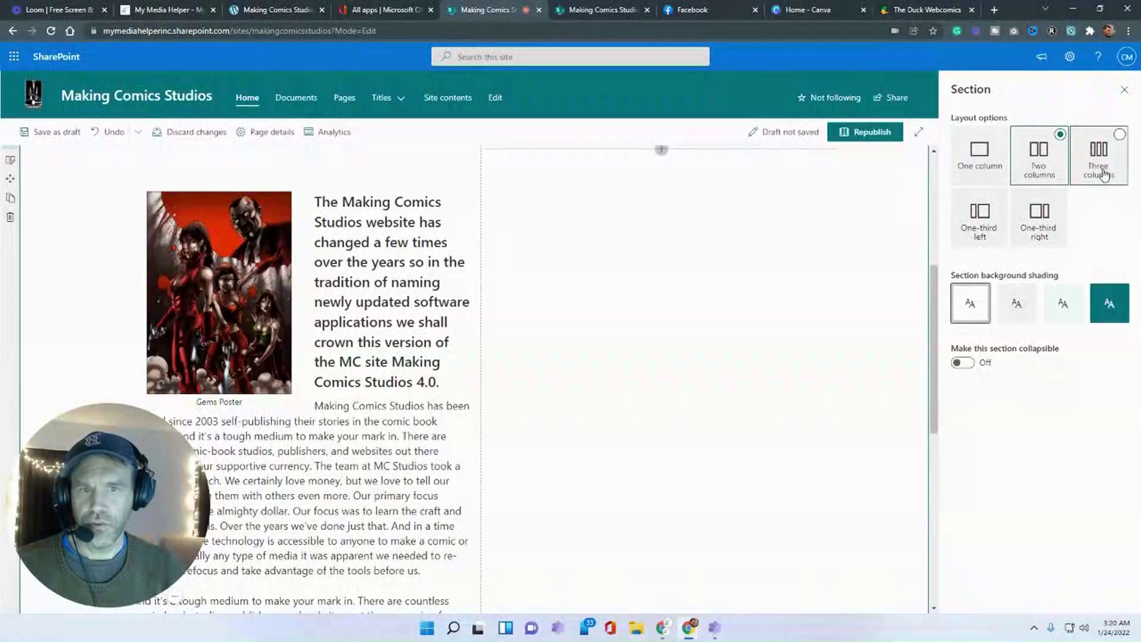
{"action": "left_click", "coordinate": [1098, 161]}
{"action": "left_click", "coordinate": [990, 219]}
{"action": "left_click", "coordinate": [1041, 232]}
{"action": "left_click", "coordinate": [1039, 159]}
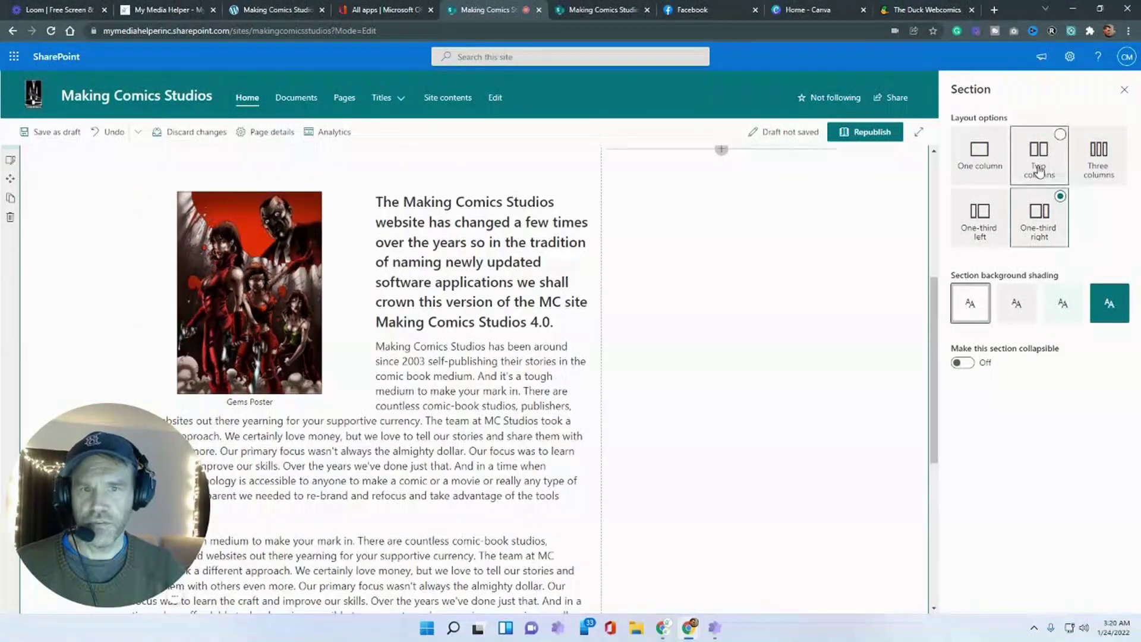
{"action": "left_click", "coordinate": [981, 161]}
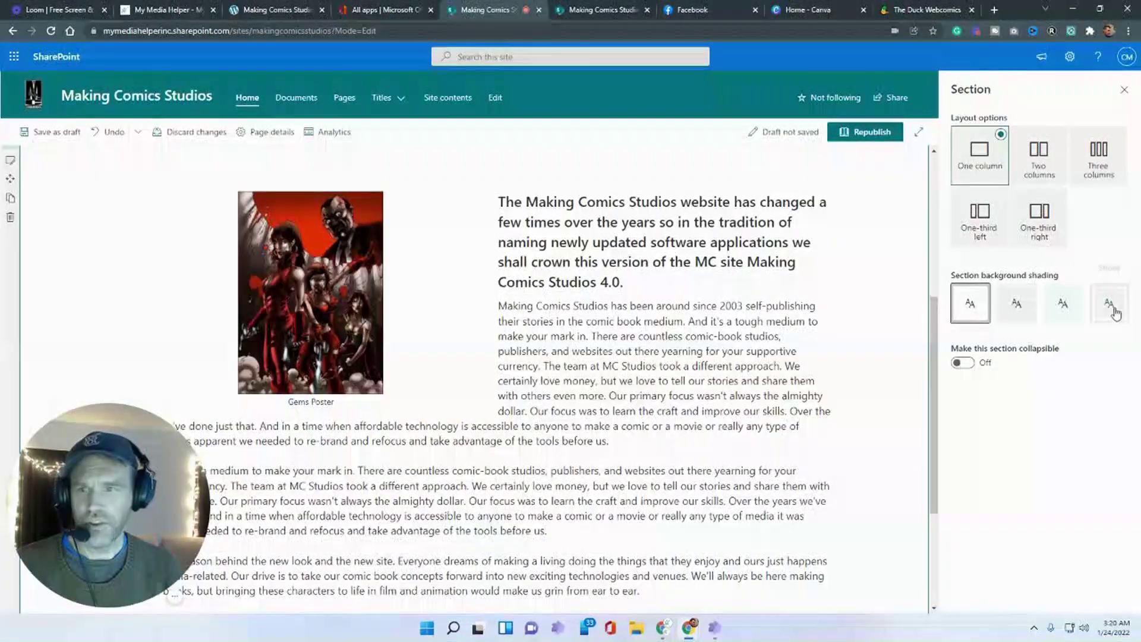
- Apply a background shading swatch to the intro section after trying strong teal and light shades
{"action": "left_click", "coordinate": [1107, 305]}
{"action": "left_click", "coordinate": [1074, 313]}
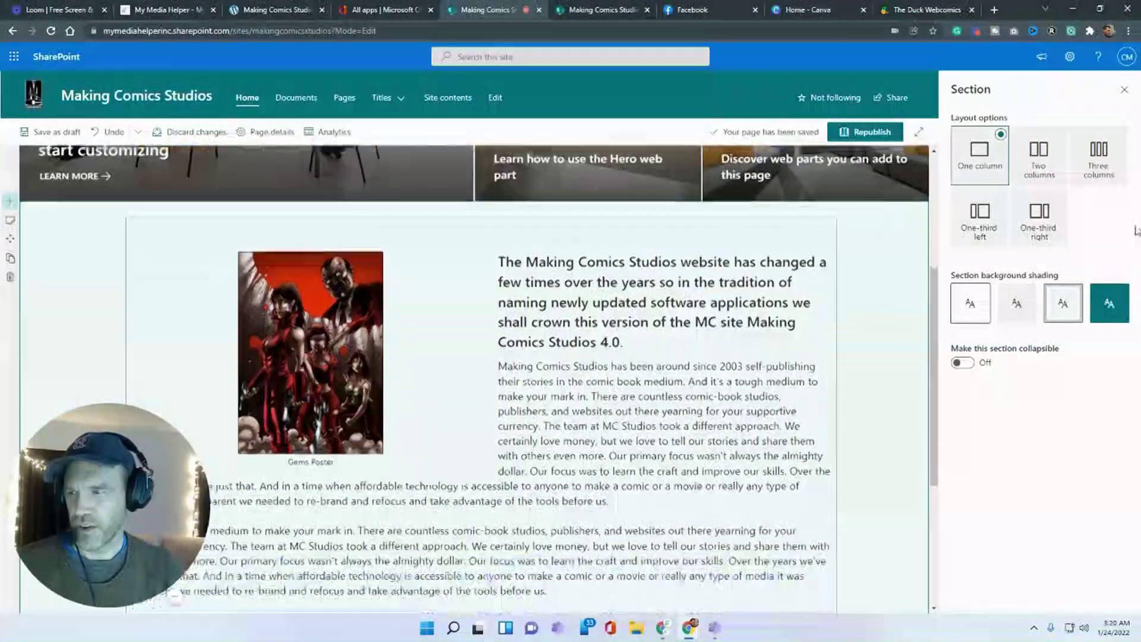
{"action": "left_click", "coordinate": [1116, 319]}
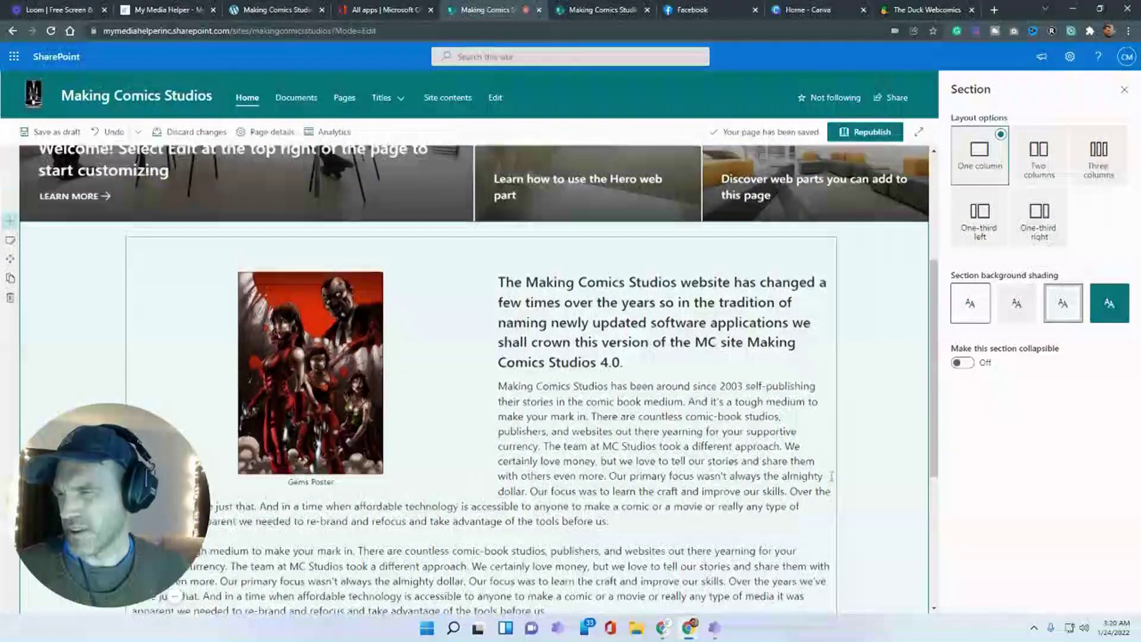
{"action": "scroll", "coordinate": [832, 476], "scroll_direction": "down", "scroll_amount": 2}
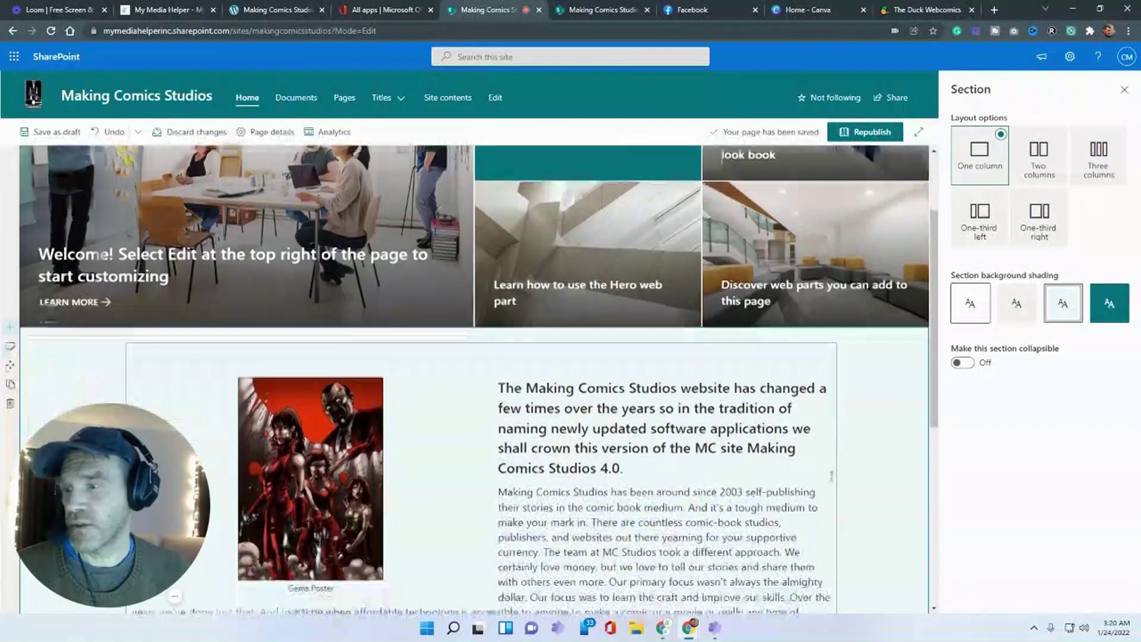
{"action": "scroll", "coordinate": [831, 476], "scroll_direction": "down", "scroll_amount": 1}
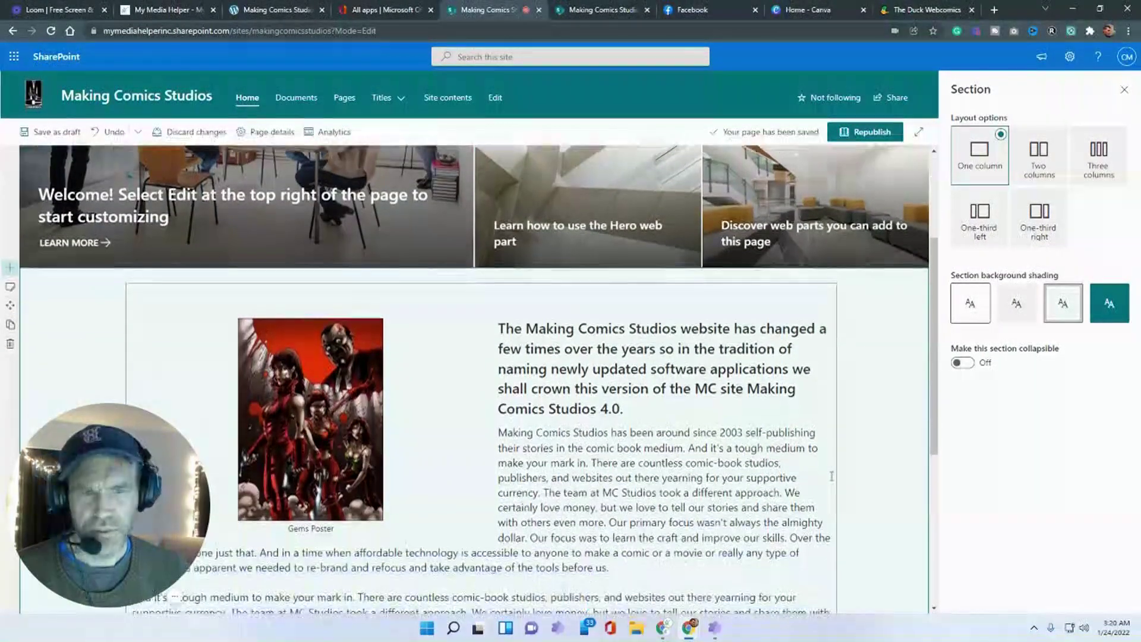
{"action": "scroll", "coordinate": [831, 476], "scroll_direction": "down", "scroll_amount": 1}
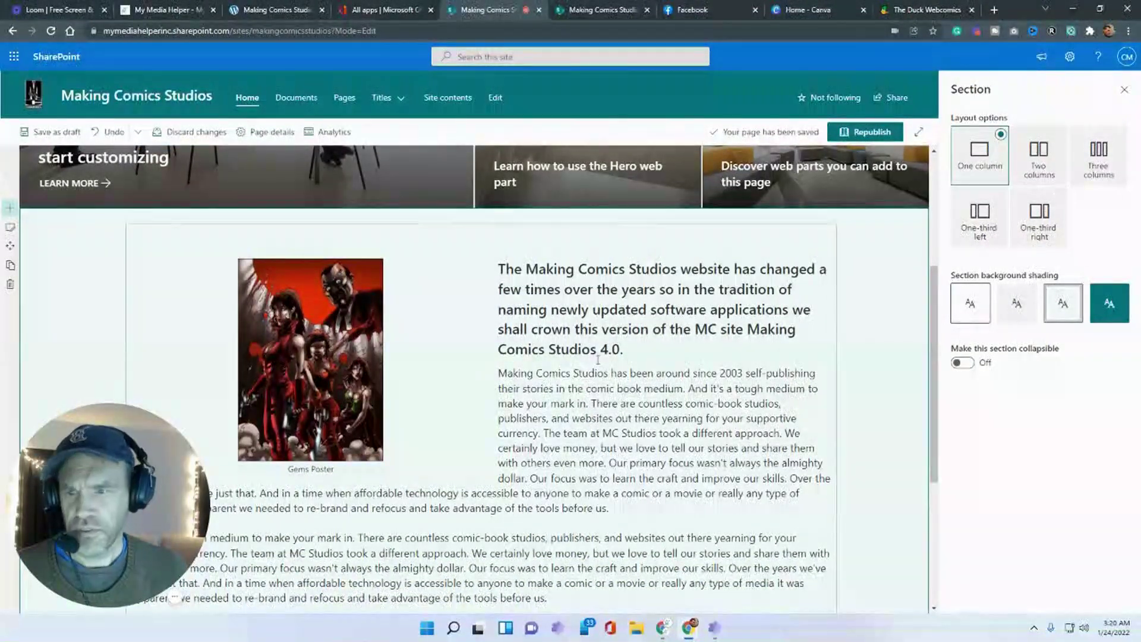
- Color the intro heading orange, then return it to automatic black
{"action": "left_click", "coordinate": [631, 354]}
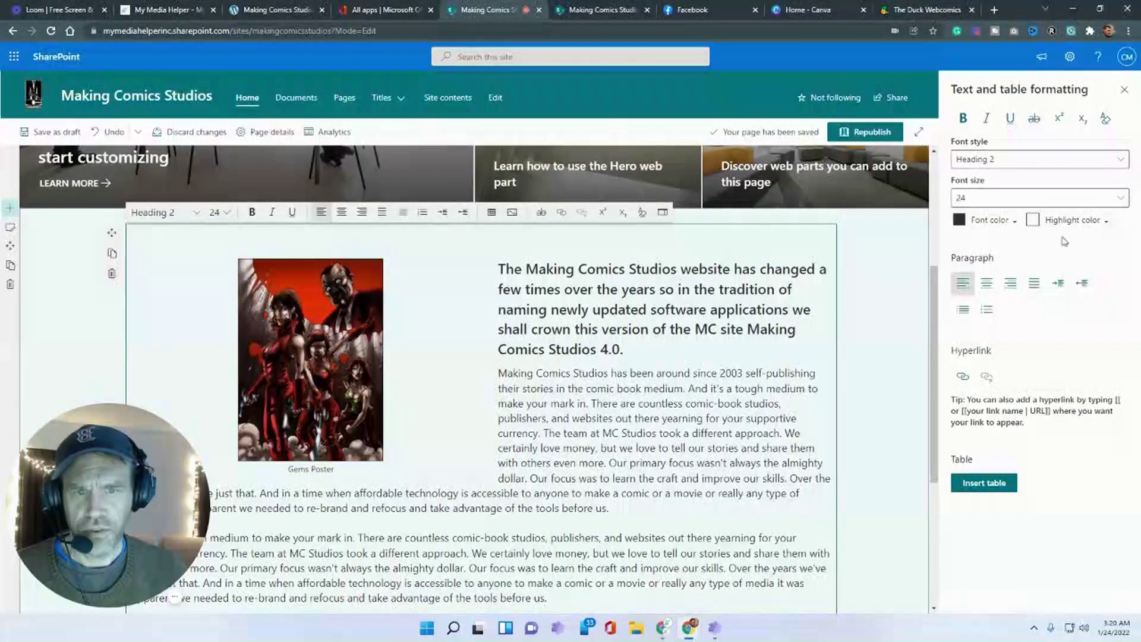
{"action": "left_click_drag", "start_coordinate": [655, 349], "coordinate": [498, 267]}
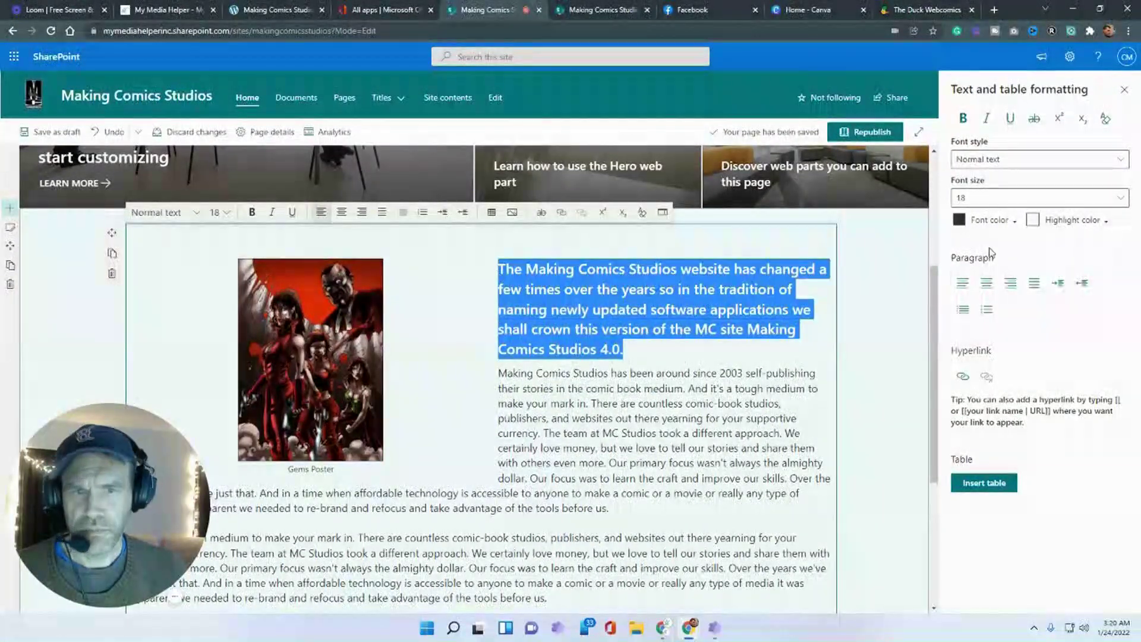
{"action": "left_click", "coordinate": [1008, 223]}
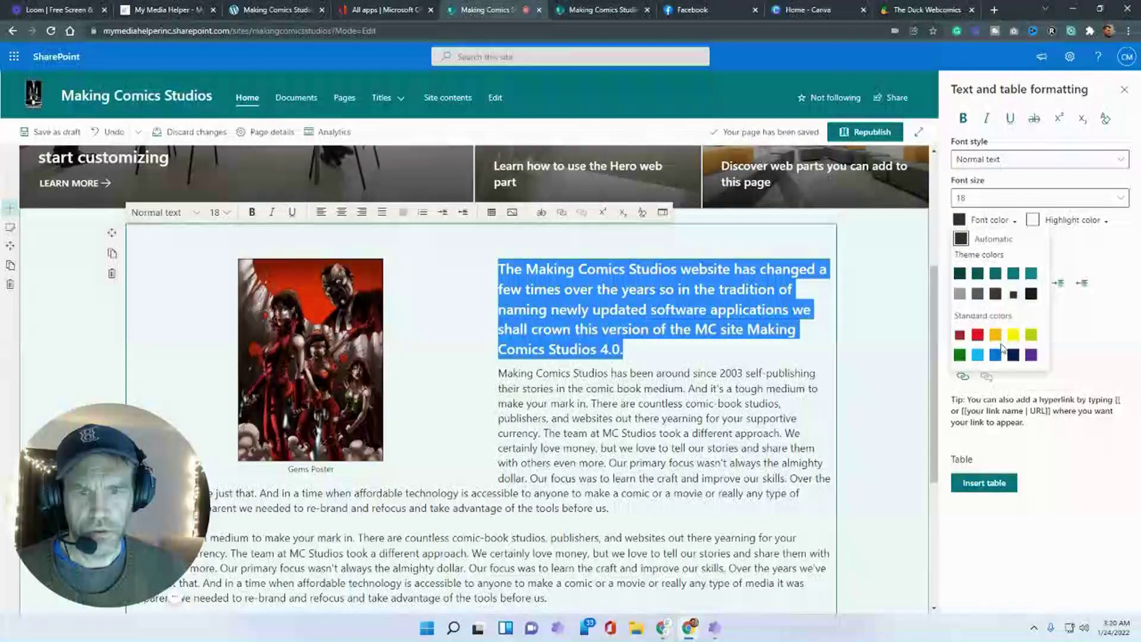
{"action": "left_click", "coordinate": [995, 333]}
{"action": "left_click", "coordinate": [651, 388]}
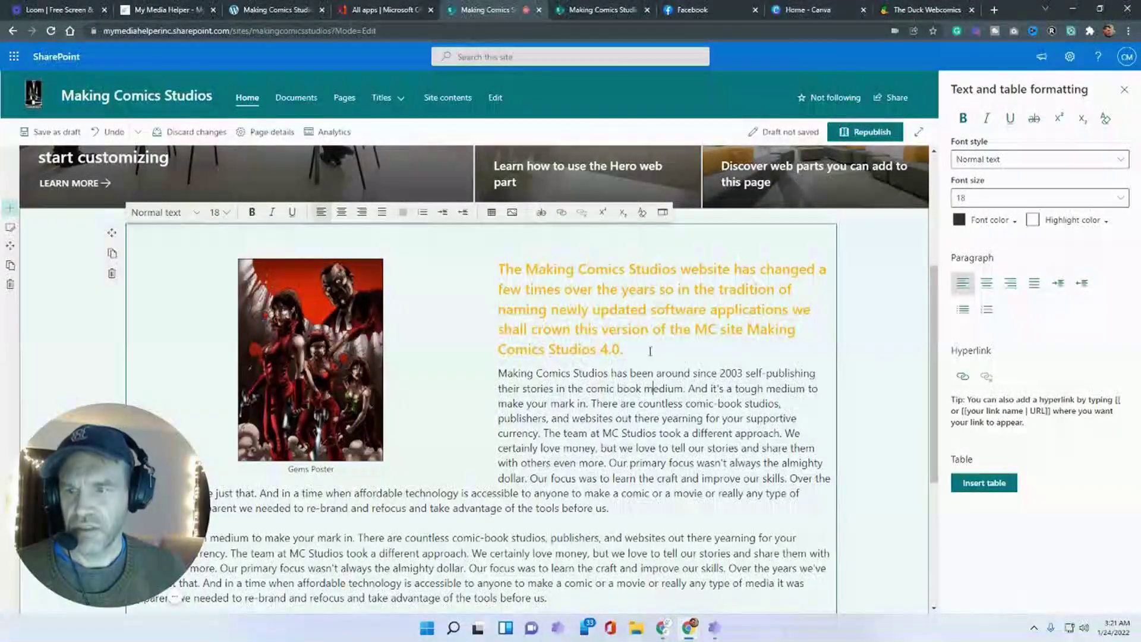
{"action": "left_click_drag", "start_coordinate": [650, 351], "coordinate": [498, 269]}
{"action": "left_click", "coordinate": [1013, 223]}
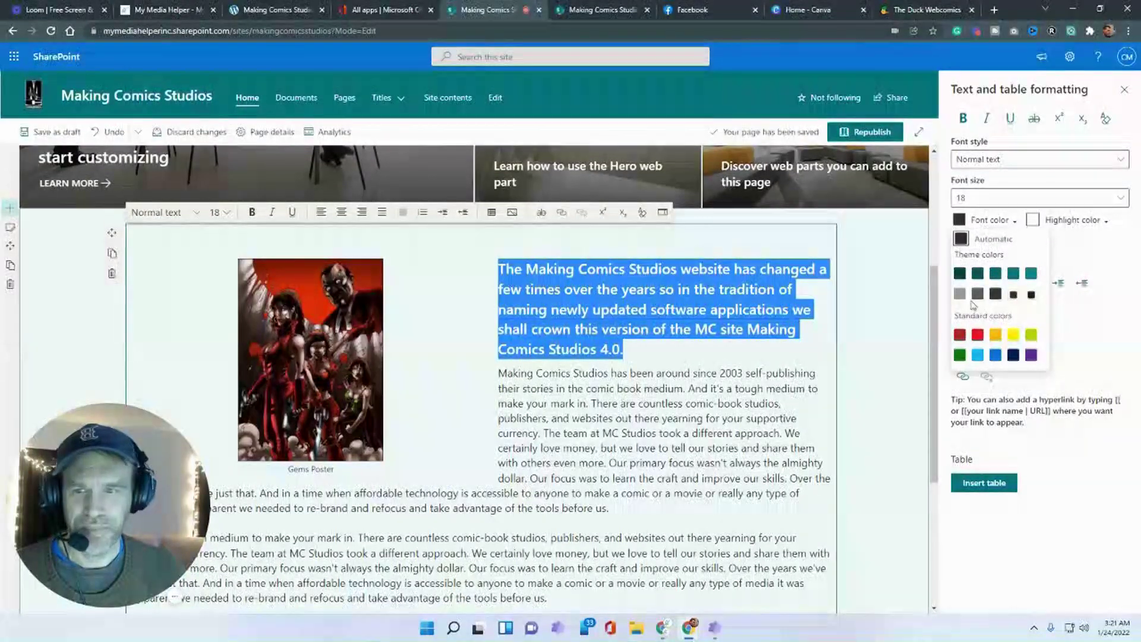
{"action": "left_click", "coordinate": [691, 373]}
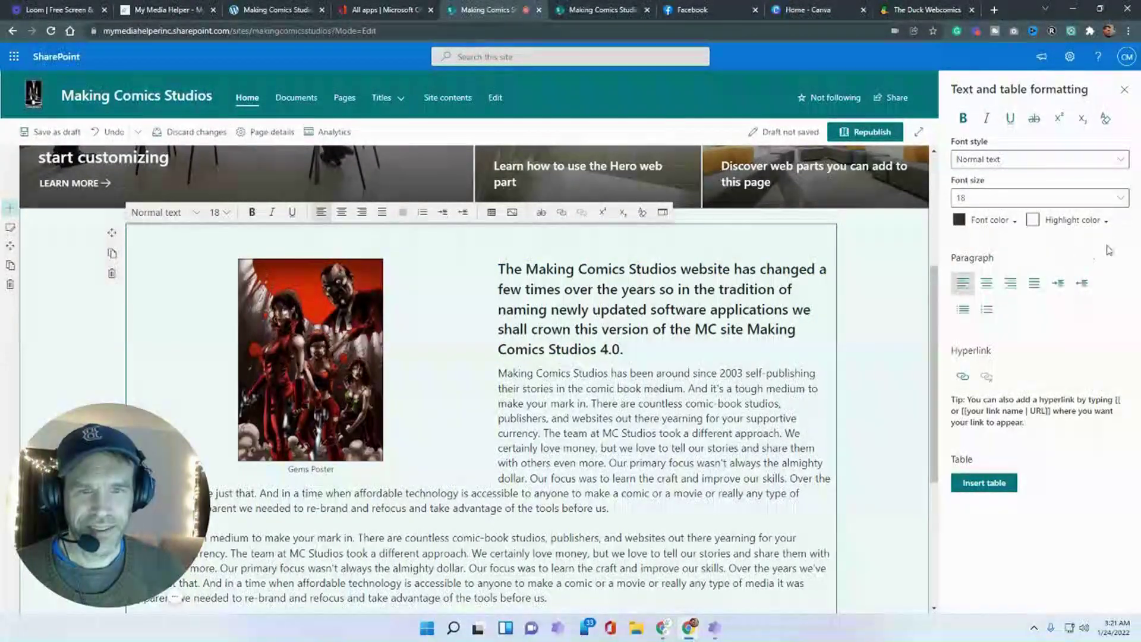
- Highlight the heading yellow and try centre/left alignment, bullets and numbering on it
{"action": "left_click_drag", "start_coordinate": [635, 352], "coordinate": [498, 269]}
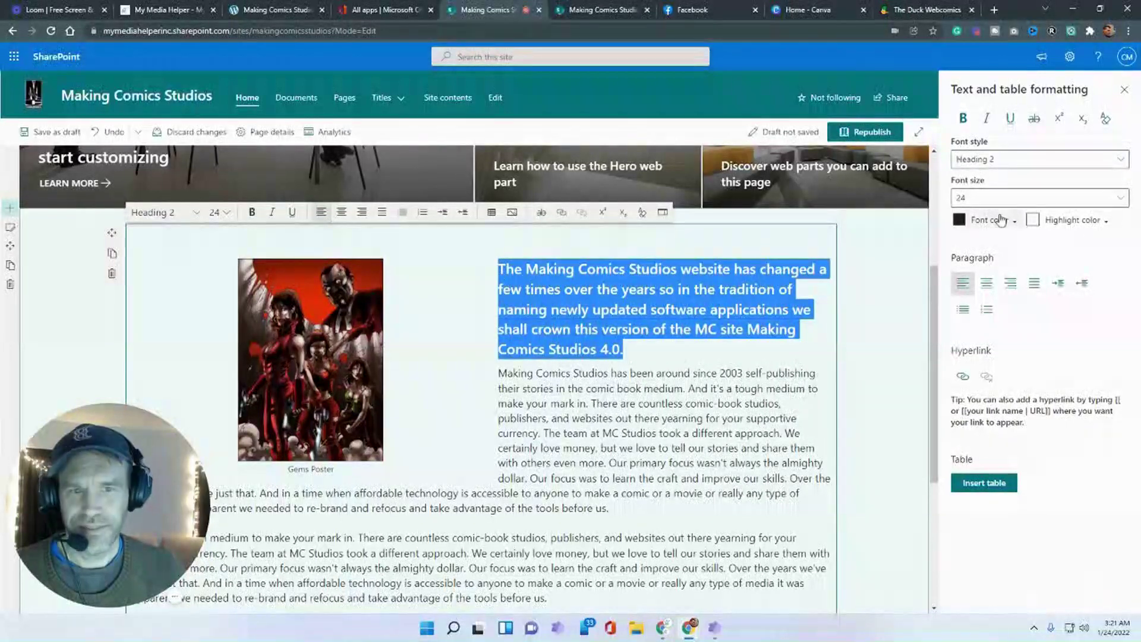
{"action": "left_click", "coordinate": [1073, 220]}
{"action": "left_click", "coordinate": [1033, 272]}
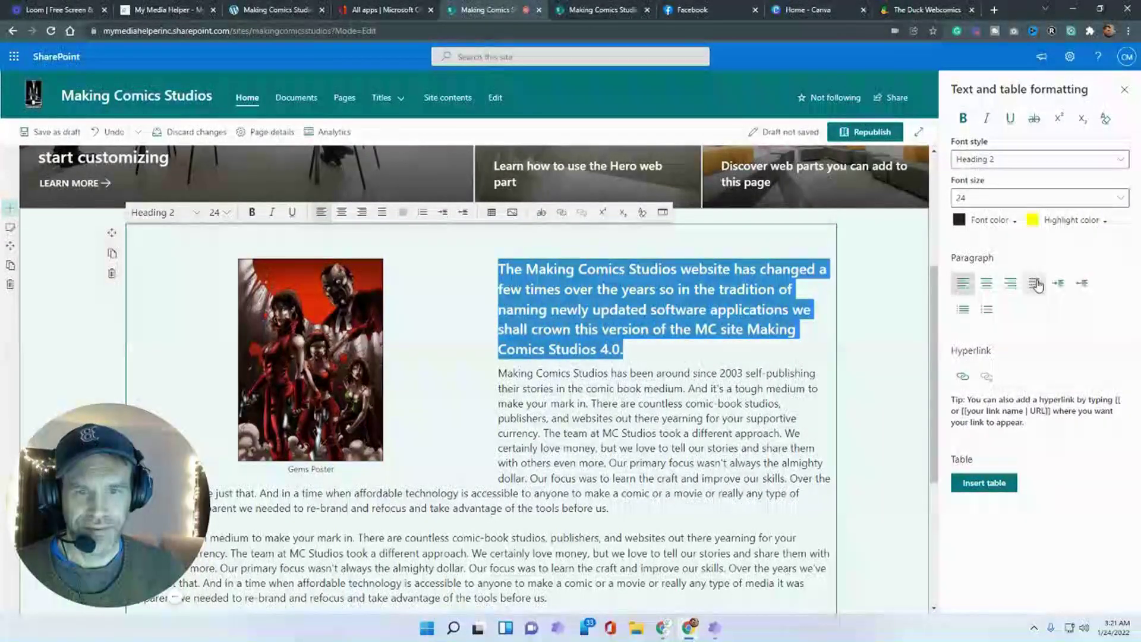
{"action": "left_click", "coordinate": [986, 285]}
{"action": "left_click", "coordinate": [964, 283]}
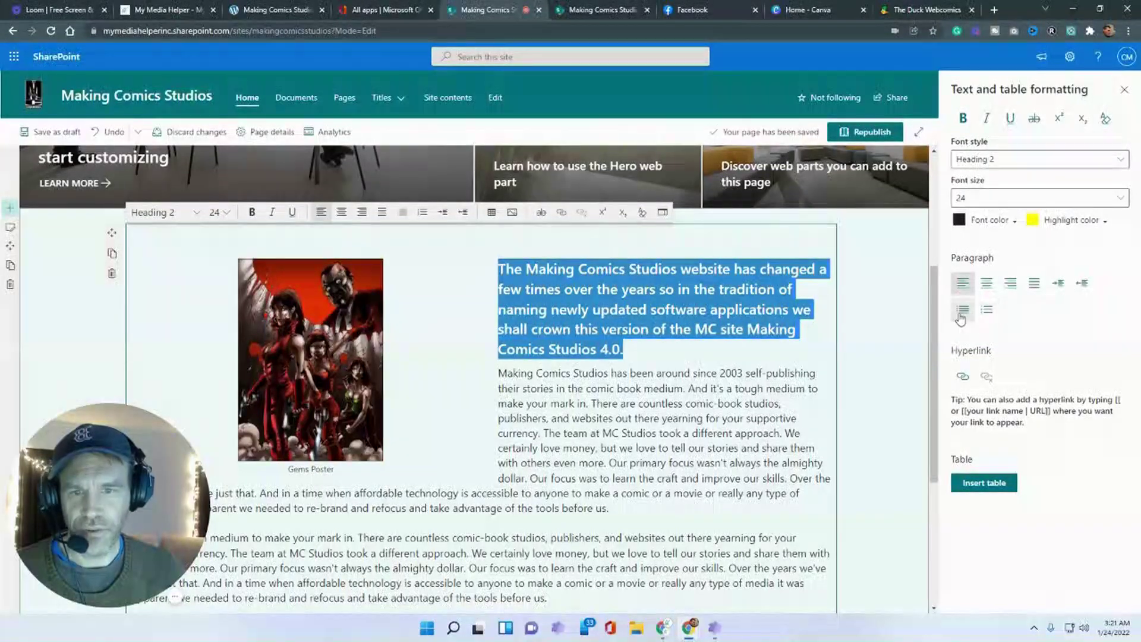
{"action": "left_click", "coordinate": [963, 309]}
{"action": "left_click", "coordinate": [988, 310]}
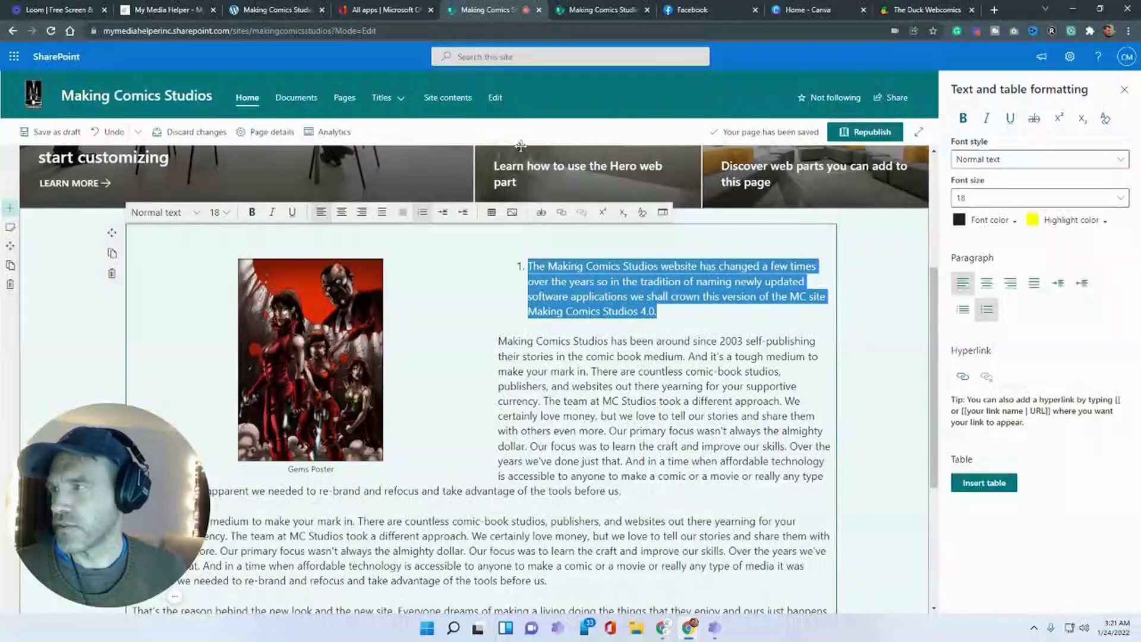
- Undo the numbering, bullet and alignment changes on the heading
{"action": "left_click", "coordinate": [108, 137]}
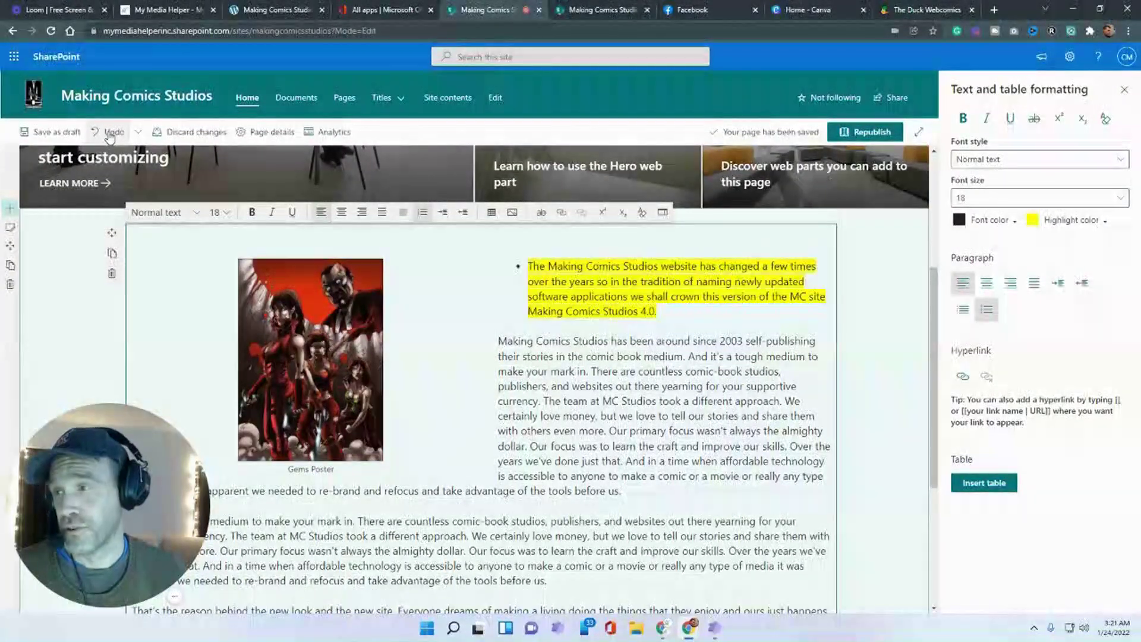
{"action": "left_click", "coordinate": [108, 136]}
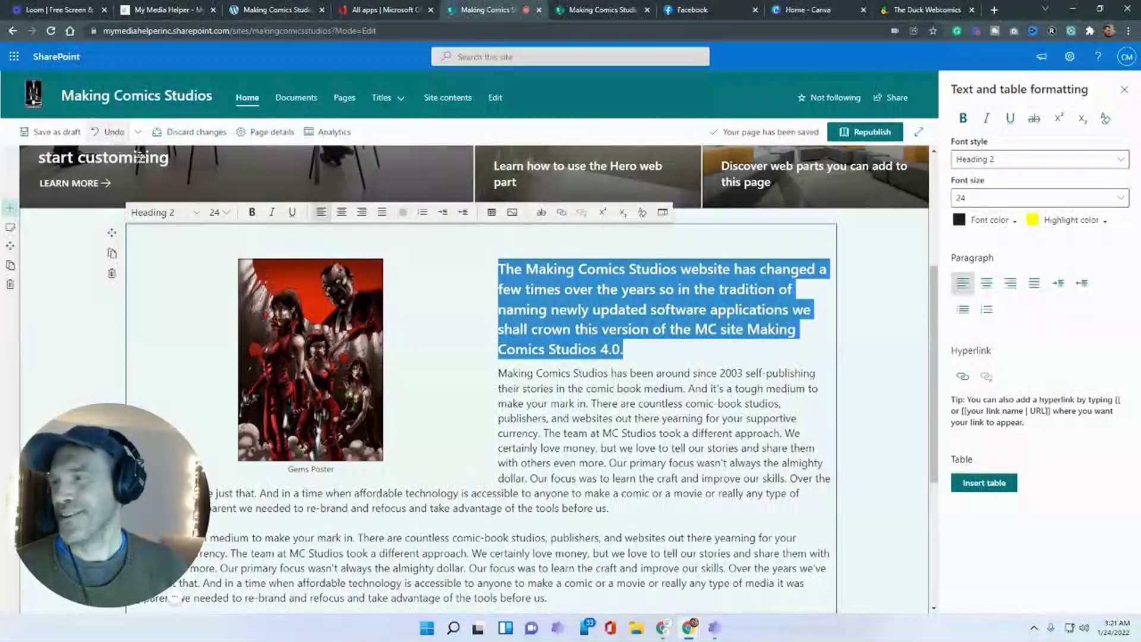
{"action": "left_click", "coordinate": [107, 132]}
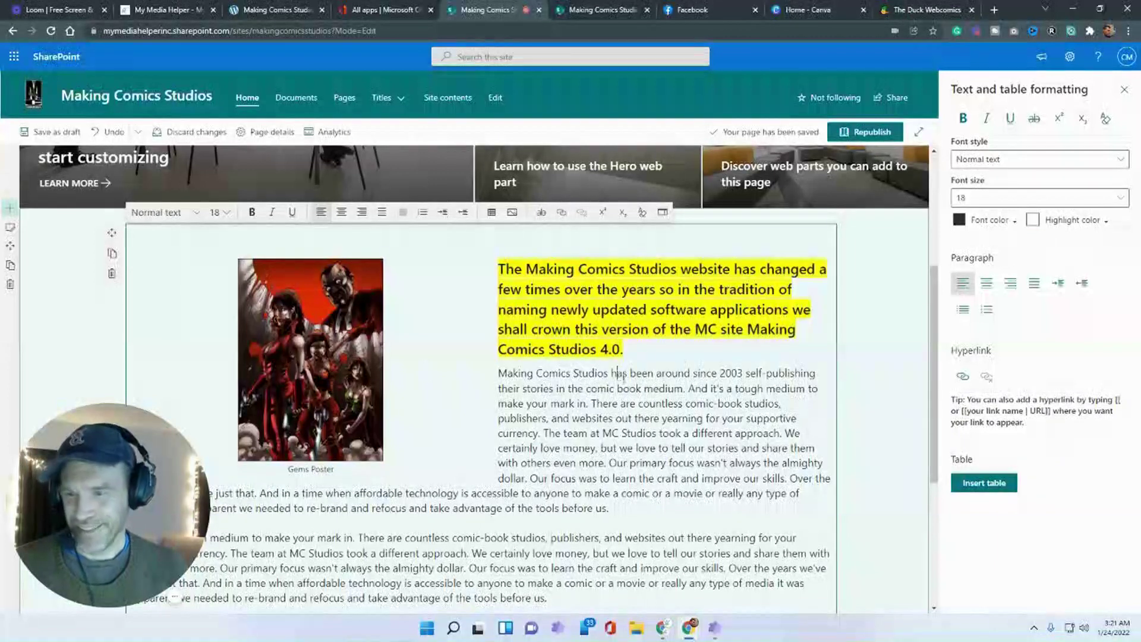
{"action": "left_click", "coordinate": [108, 132]}
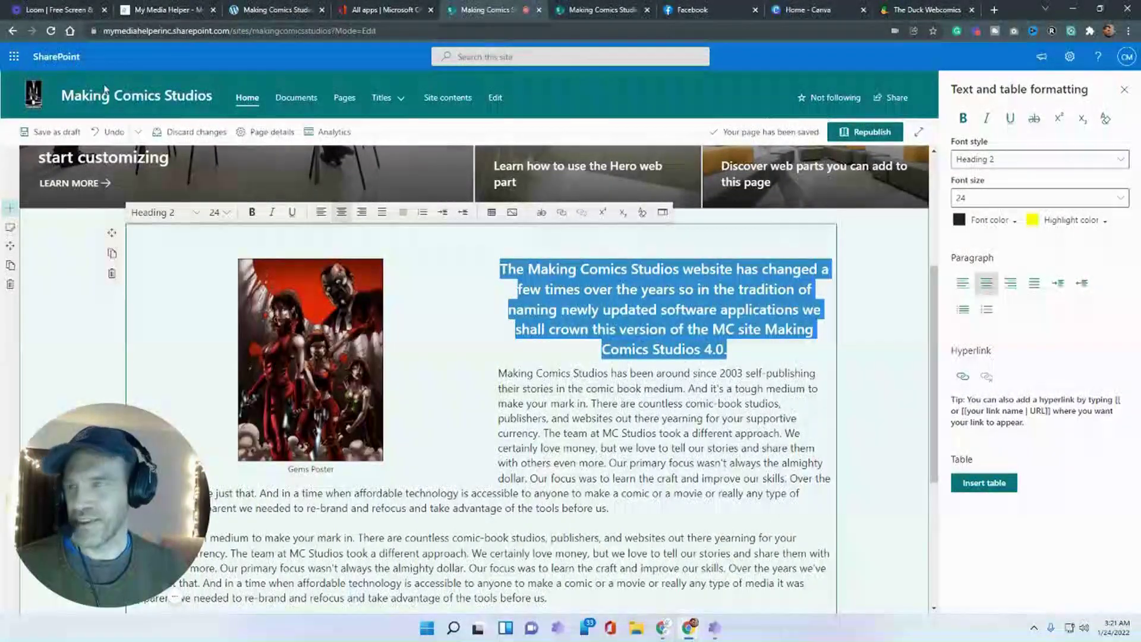
{"action": "left_click", "coordinate": [110, 136]}
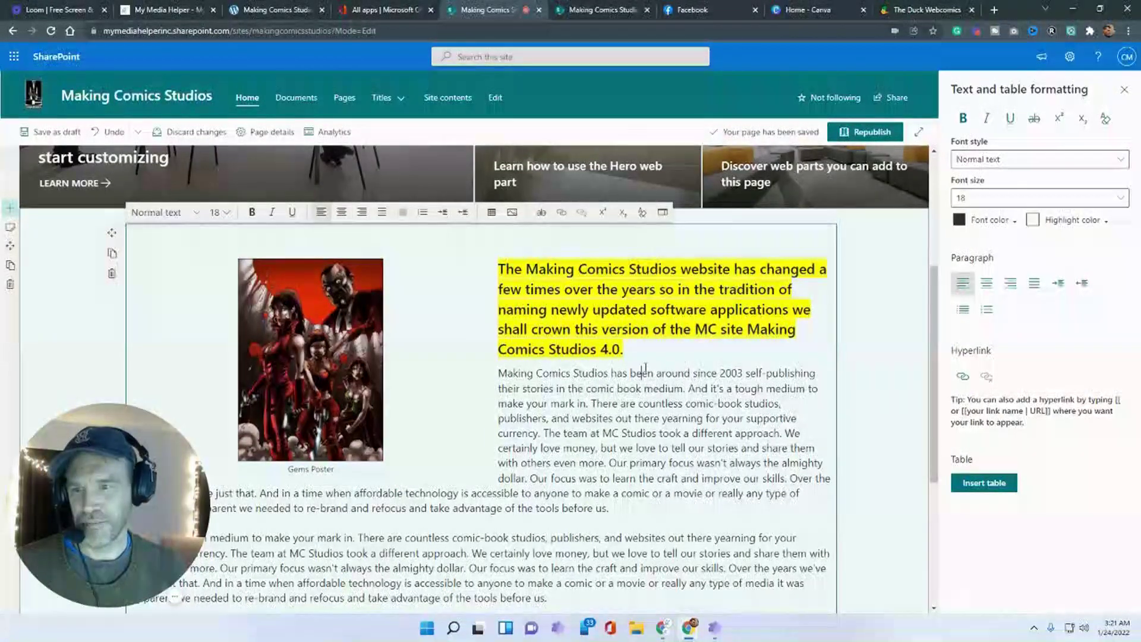
- Remove the heading's yellow highlight and add a blank paragraph after it
{"action": "left_click_drag", "start_coordinate": [630, 349], "coordinate": [477, 282]}
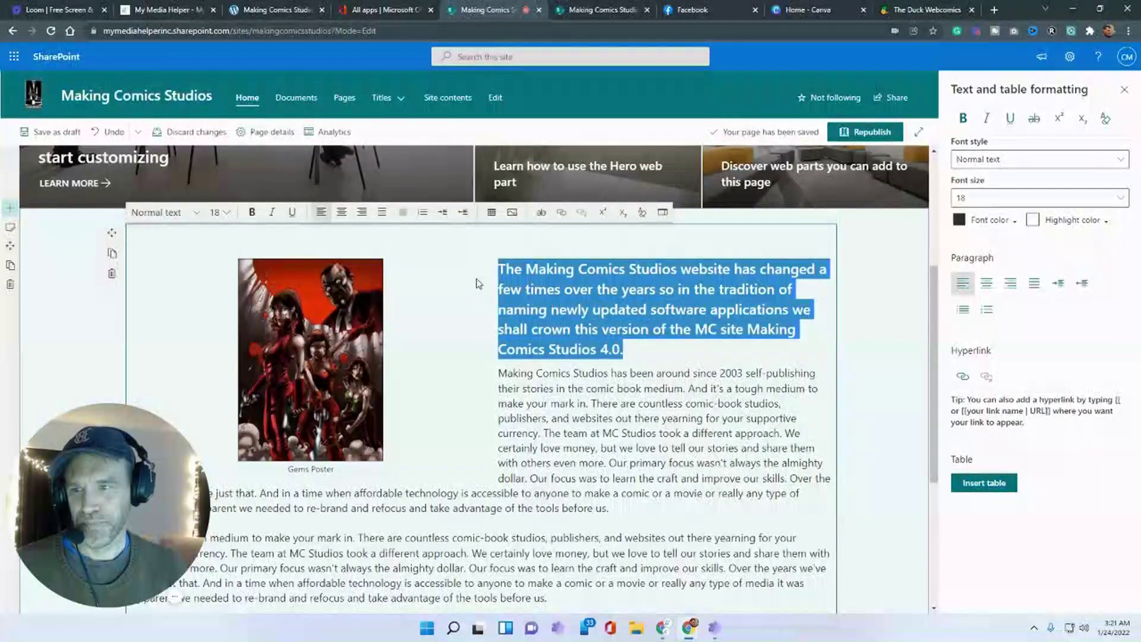
{"action": "left_click", "coordinate": [1106, 221]}
{"action": "left_click", "coordinate": [1041, 239]}
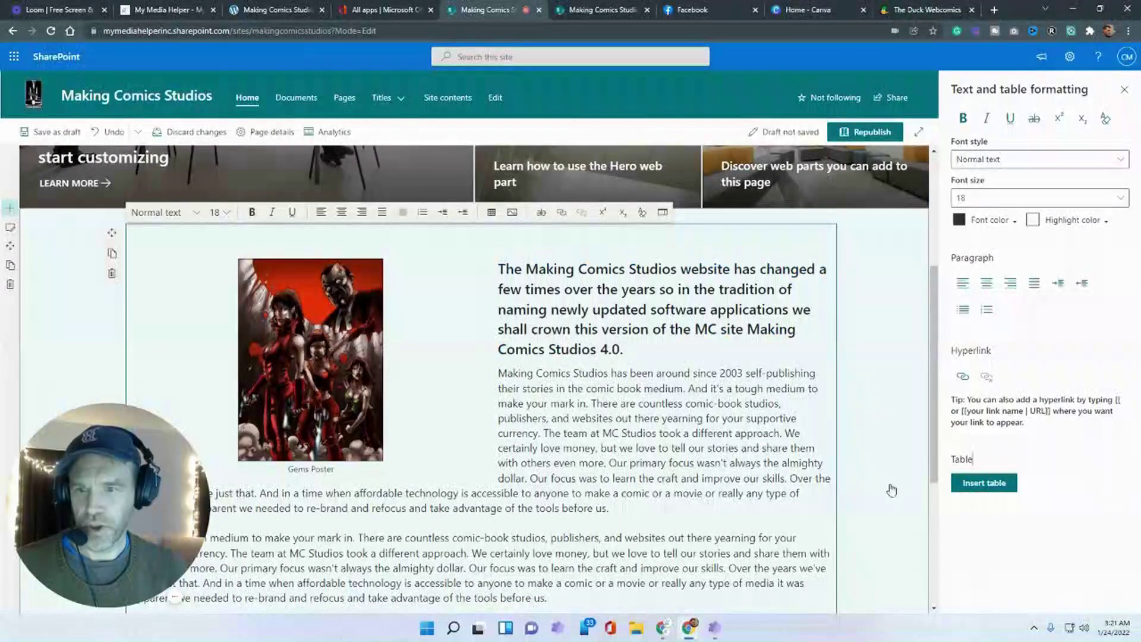
{"action": "scroll", "coordinate": [722, 472], "scroll_direction": "down", "scroll_amount": 2}
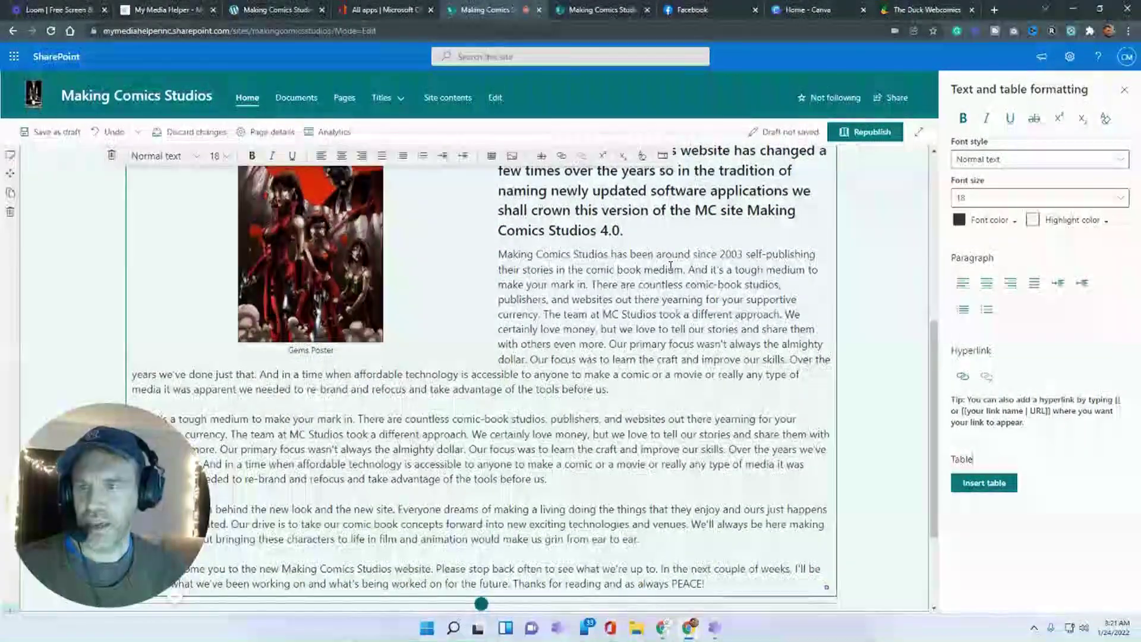
{"action": "scroll", "coordinate": [643, 303], "scroll_direction": "up", "scroll_amount": 1}
{"action": "left_click", "coordinate": [640, 294]}
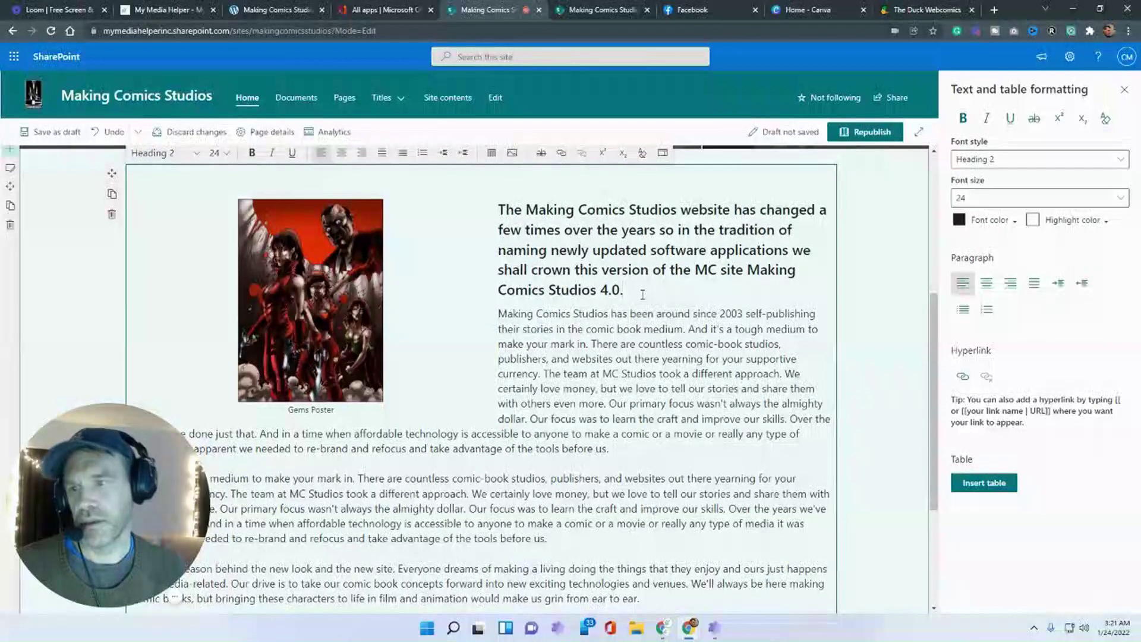
{"action": "key", "text": "Return"}
- Link 'Making Comics Studios' to the My Media Helper site, opening in a new tab
{"action": "left_click_drag", "start_coordinate": [607, 347], "coordinate": [499, 352]}
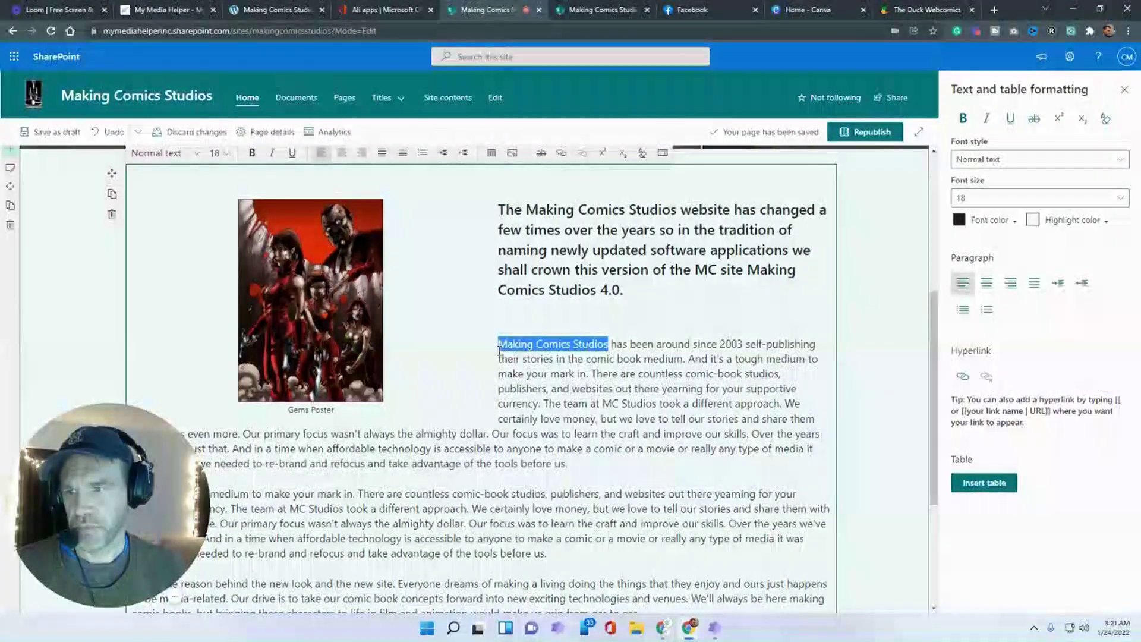
{"action": "left_click", "coordinate": [962, 377]}
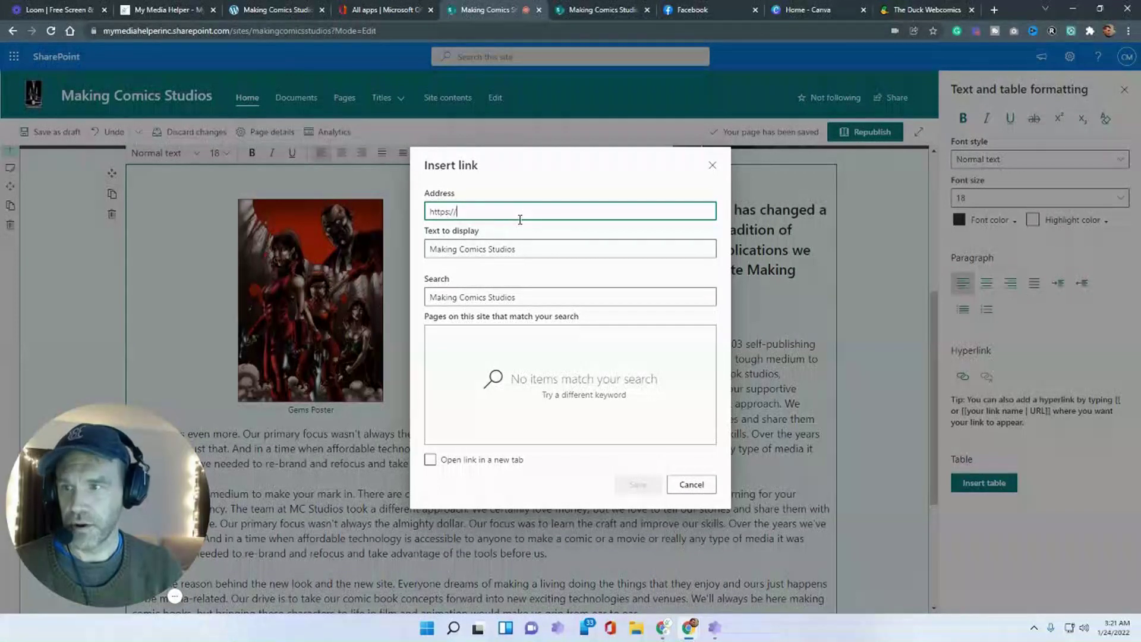
{"action": "type", "text": "www.mymediahelper.com"}
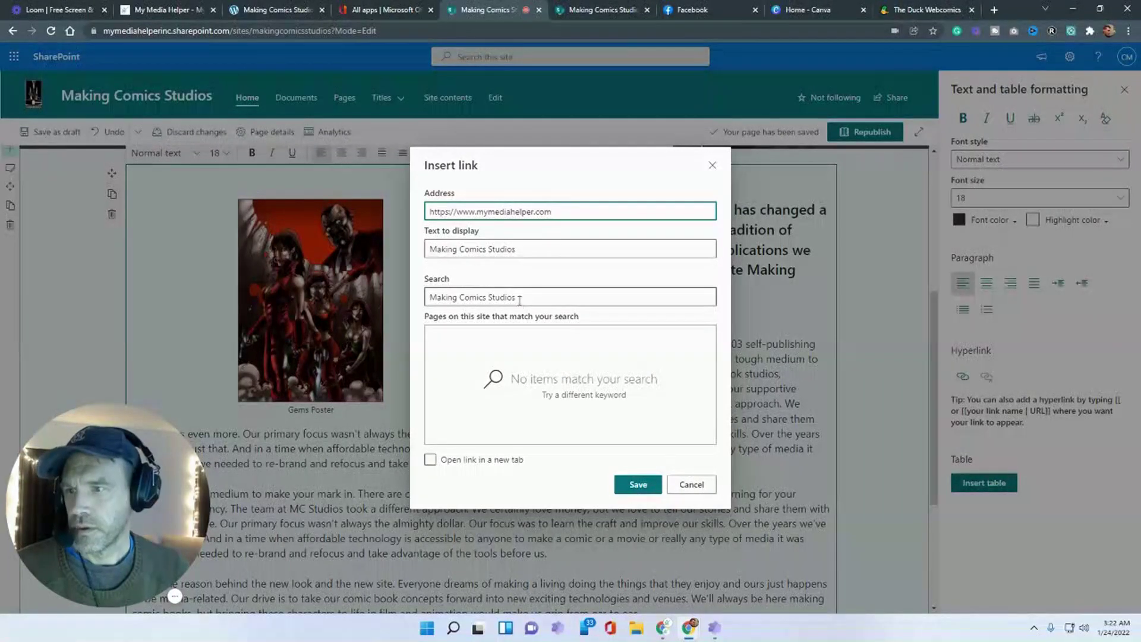
{"action": "left_click", "coordinate": [429, 459]}
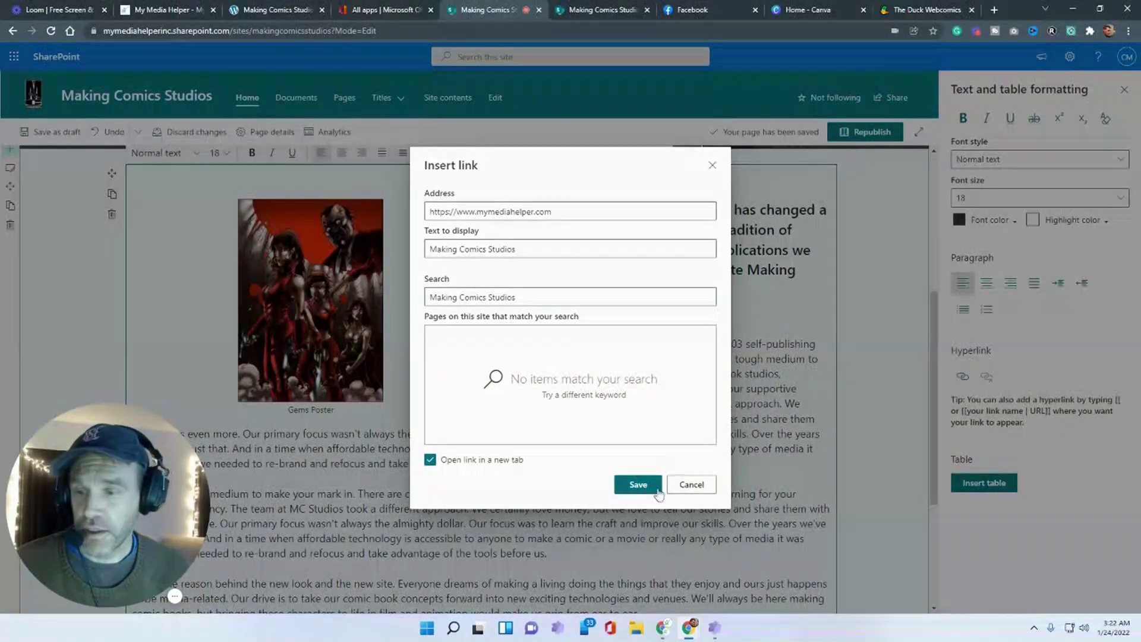
{"action": "left_click", "coordinate": [639, 485]}
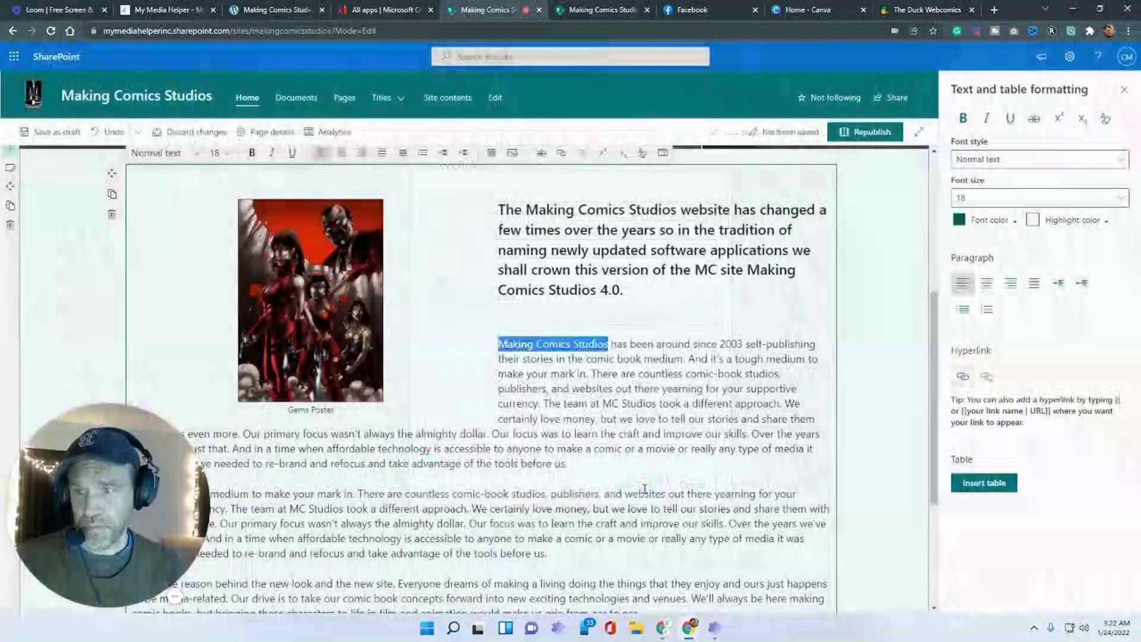
{"action": "left_click", "coordinate": [624, 355]}
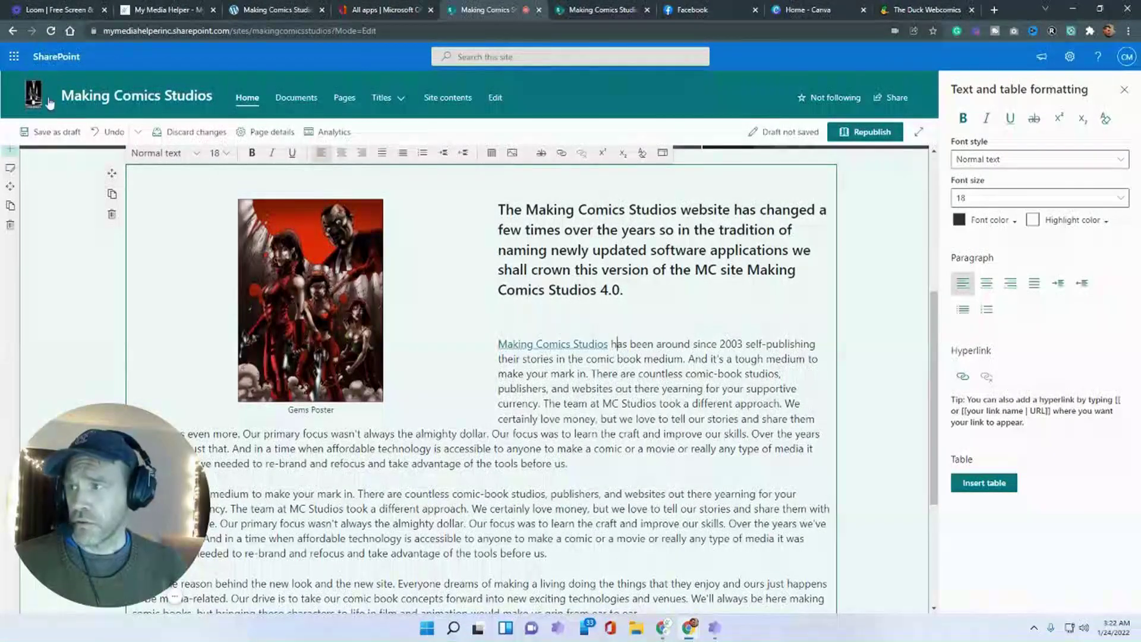
- Save the page as a draft, test the new link, and return to edit mode
{"action": "left_click", "coordinate": [51, 131]}
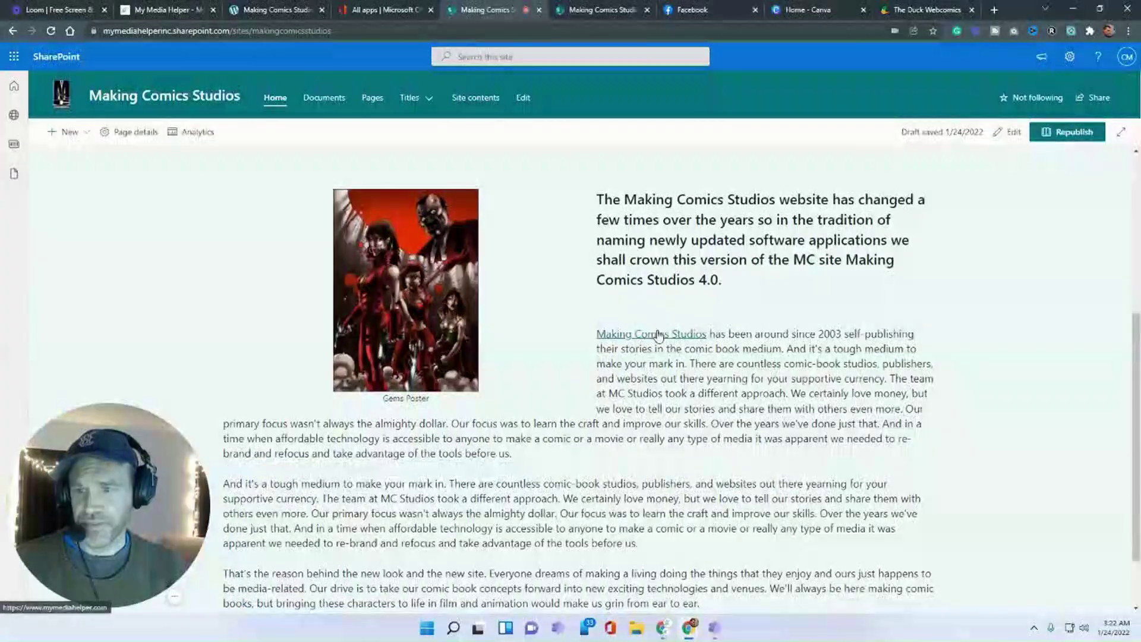
{"action": "left_click", "coordinate": [653, 334]}
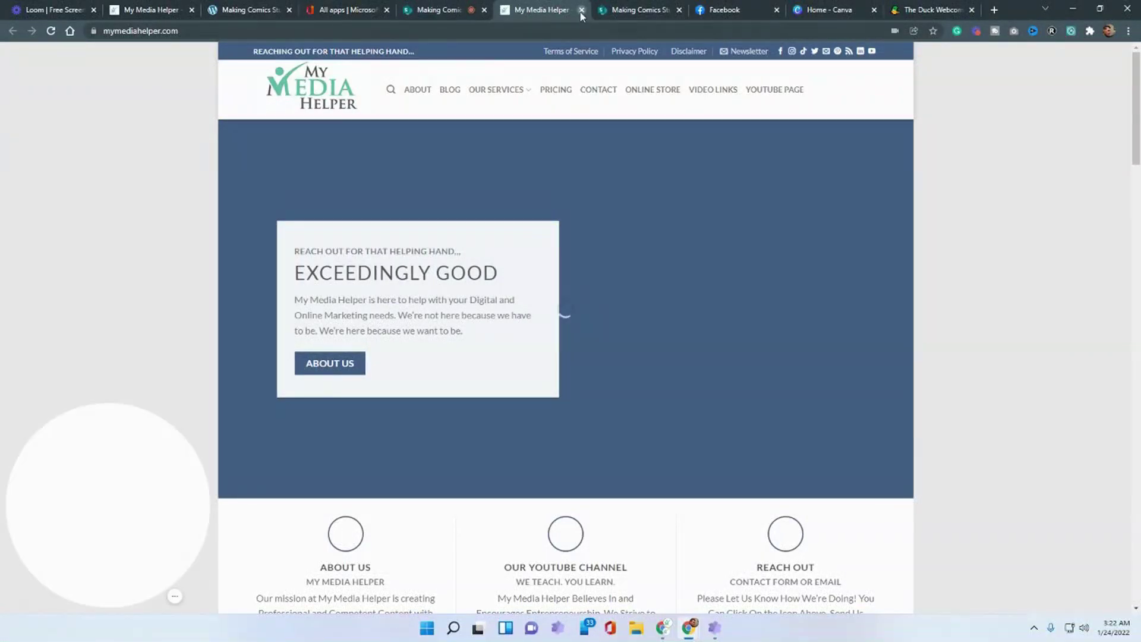
{"action": "left_click", "coordinate": [582, 11]}
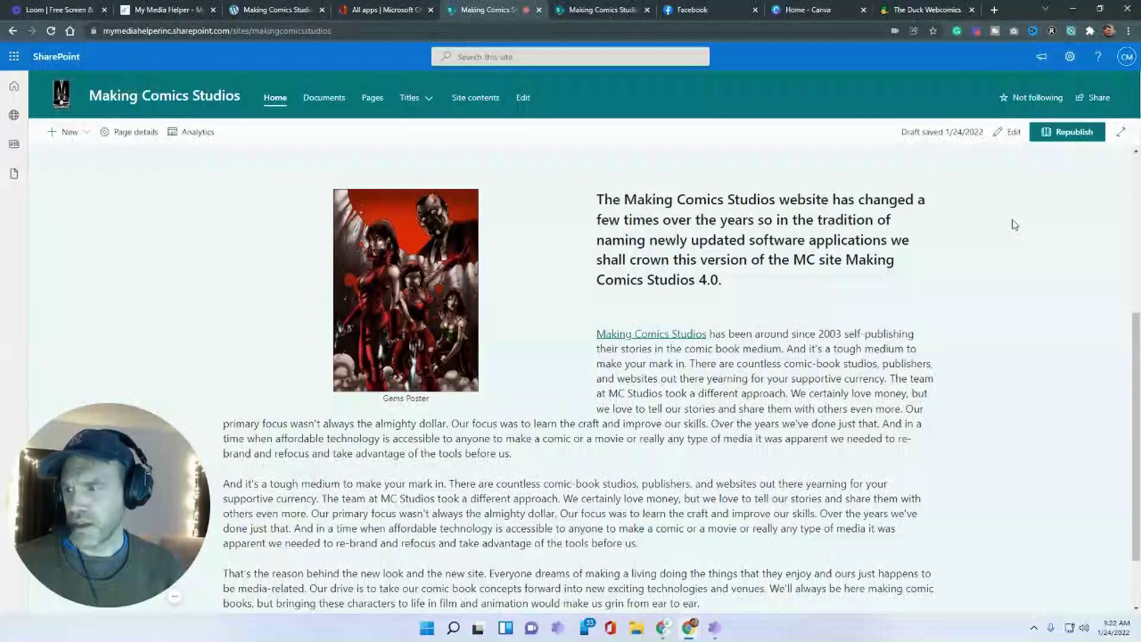
{"action": "left_click", "coordinate": [1011, 134]}
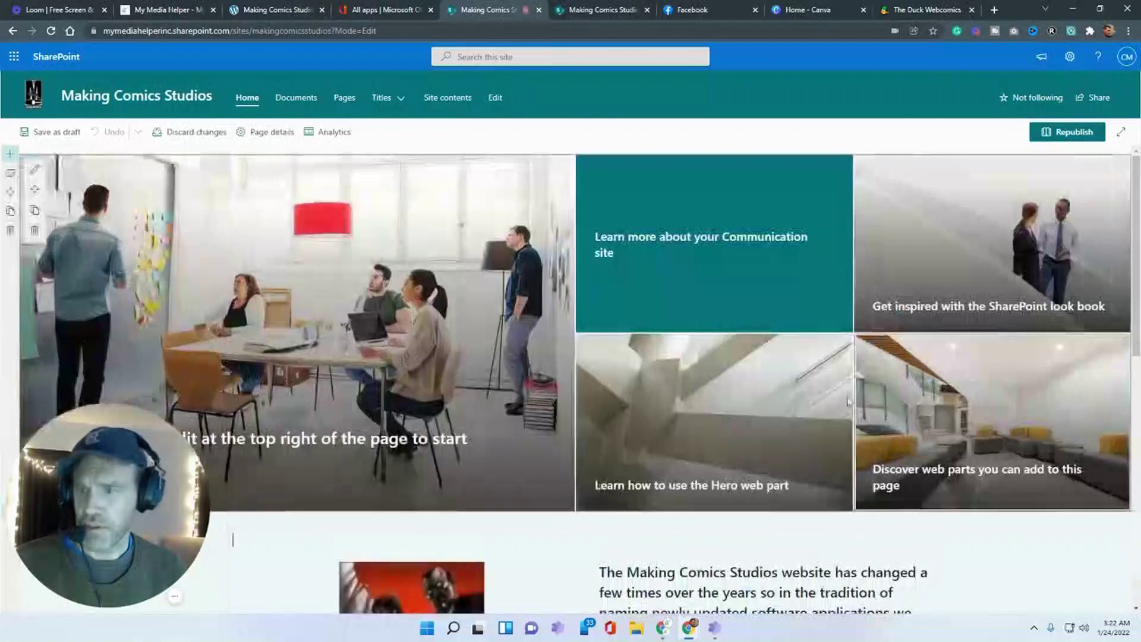
- Type the studio's contact e-mail and an 'Email Us' line under the intro heading
{"action": "scroll", "coordinate": [849, 402], "scroll_direction": "down", "scroll_amount": 6}
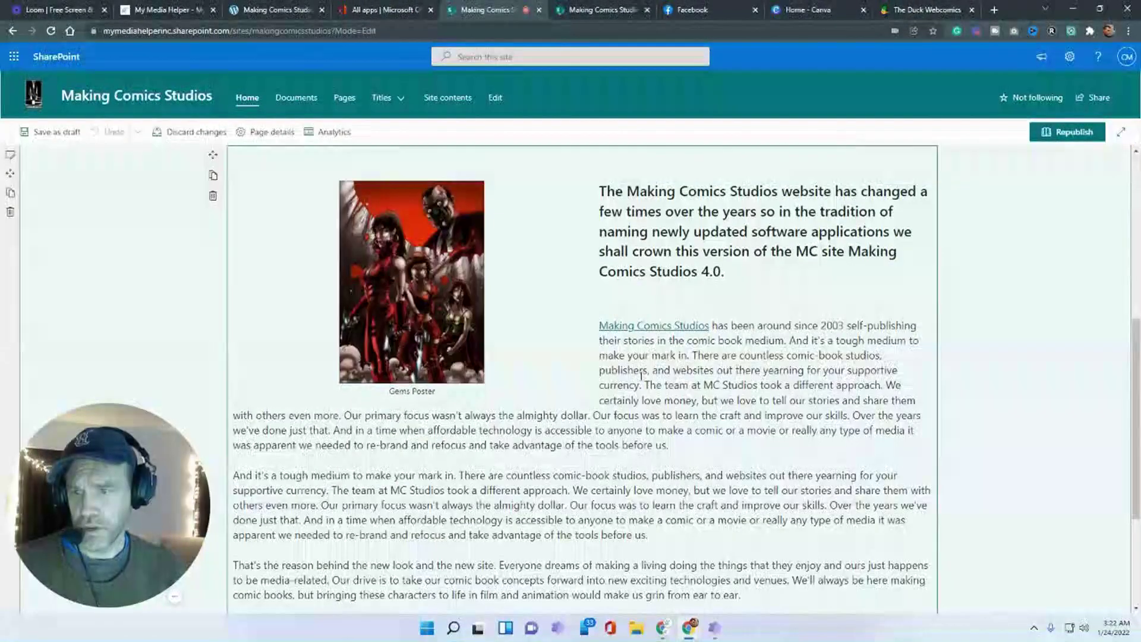
{"action": "left_click", "coordinate": [658, 301]}
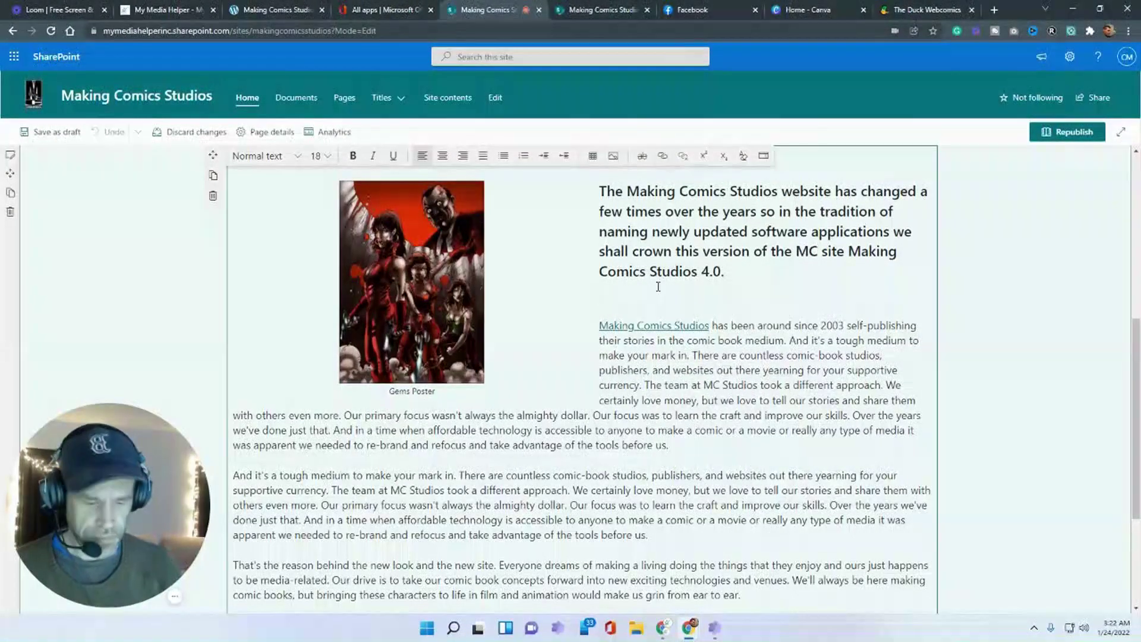
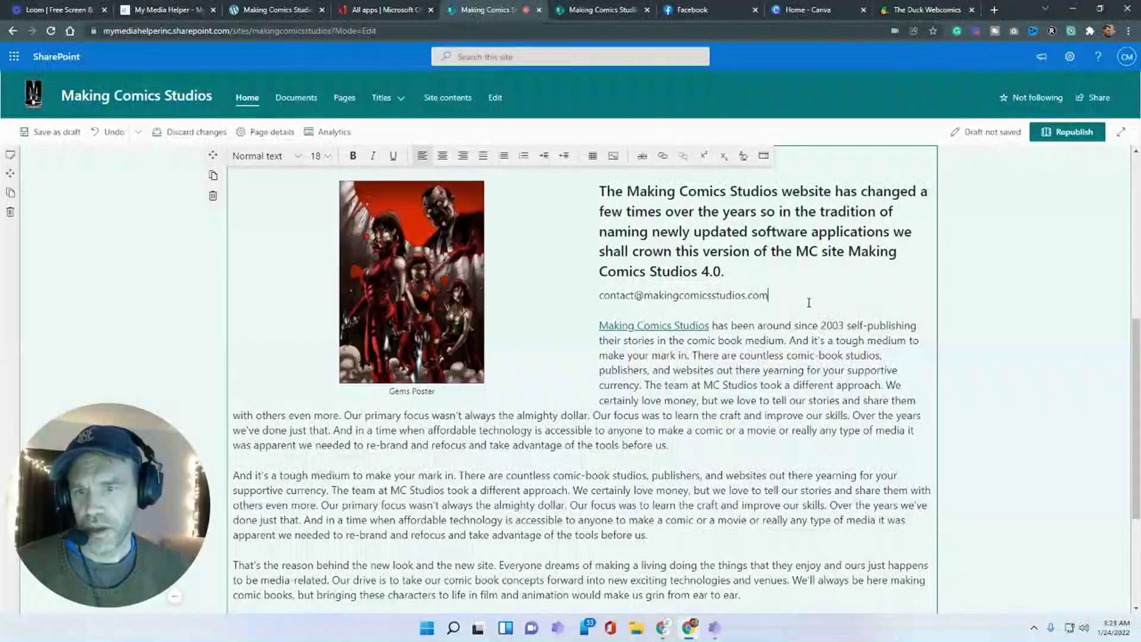
{"action": "key", "text": "Return"}
{"action": "type", "text": "Email Us"}
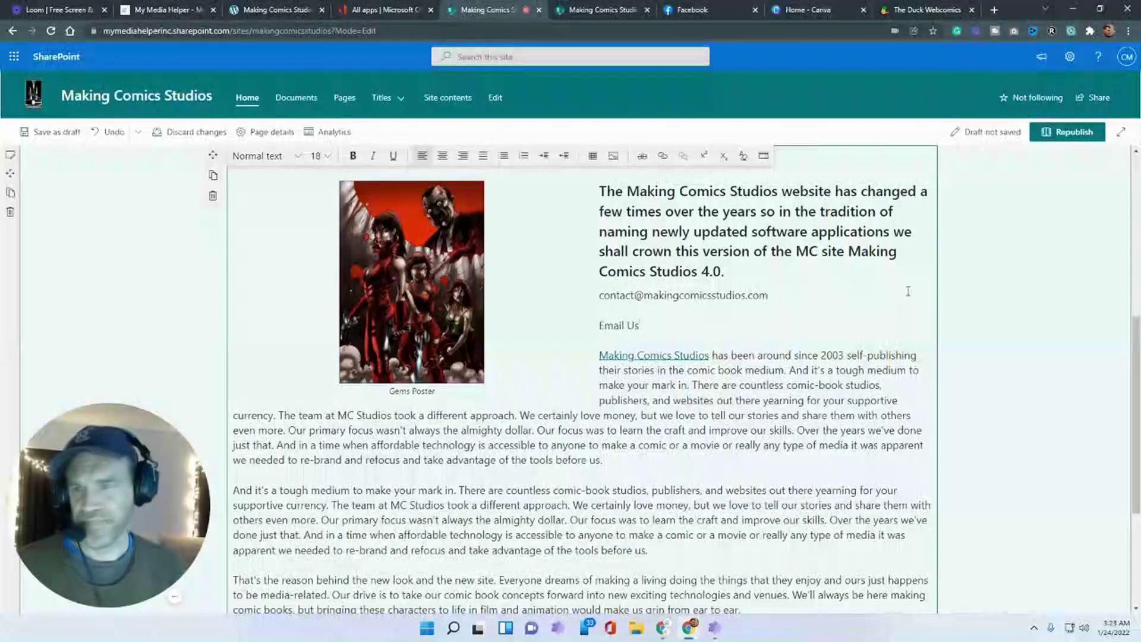
- Copy the contact e-mail address for reuse in the links
{"action": "left_click_drag", "start_coordinate": [779, 295], "coordinate": [600, 294]}
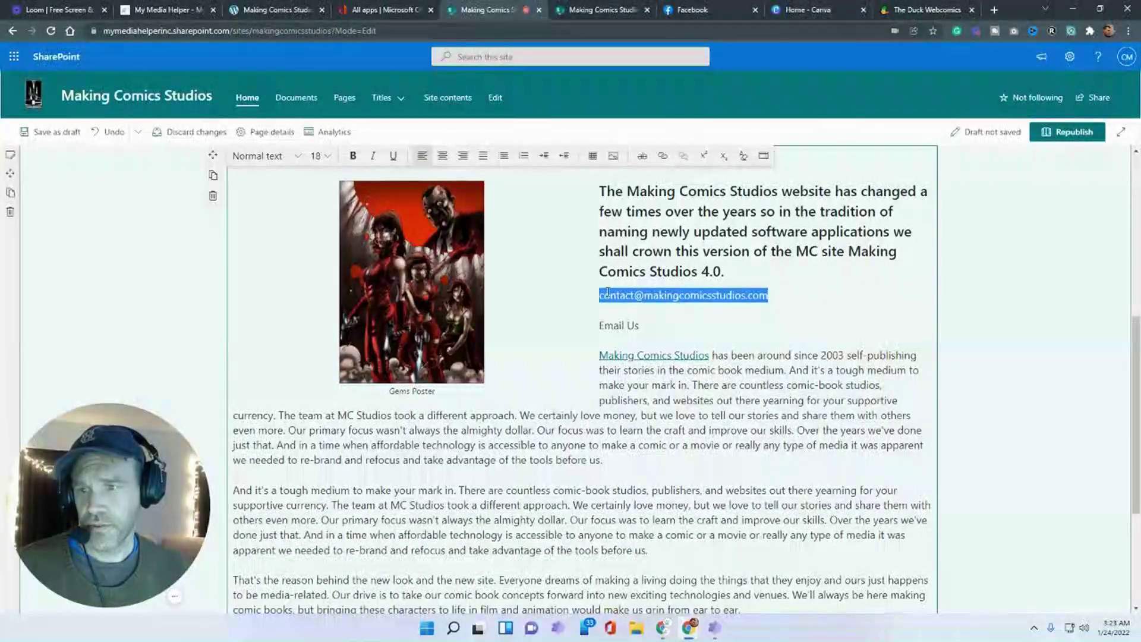
{"action": "right_click", "coordinate": [606, 291]}
{"action": "left_click", "coordinate": [635, 338]}
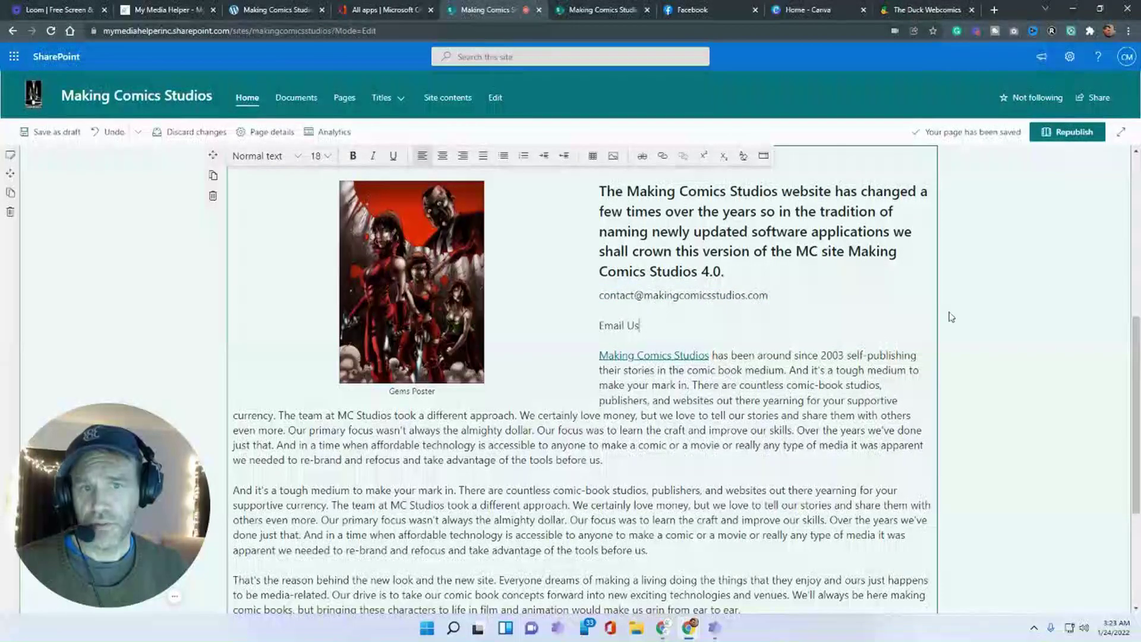
{"action": "scroll", "coordinate": [858, 336], "scroll_direction": "up", "scroll_amount": 2}
{"action": "left_click", "coordinate": [703, 369]}
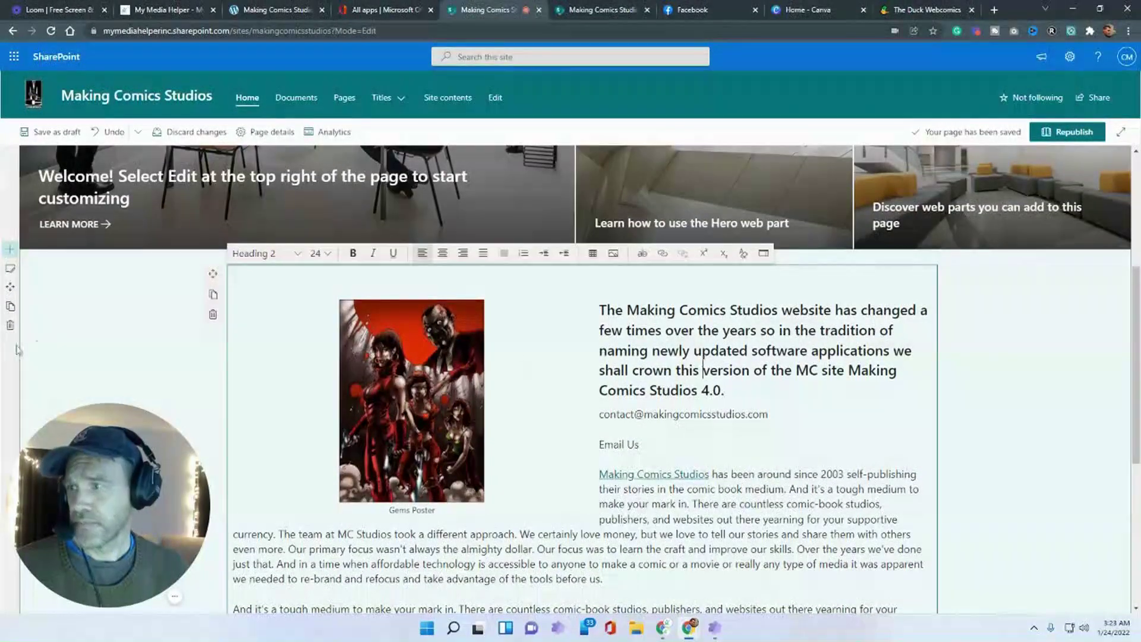
{"action": "left_click", "coordinate": [10, 270]}
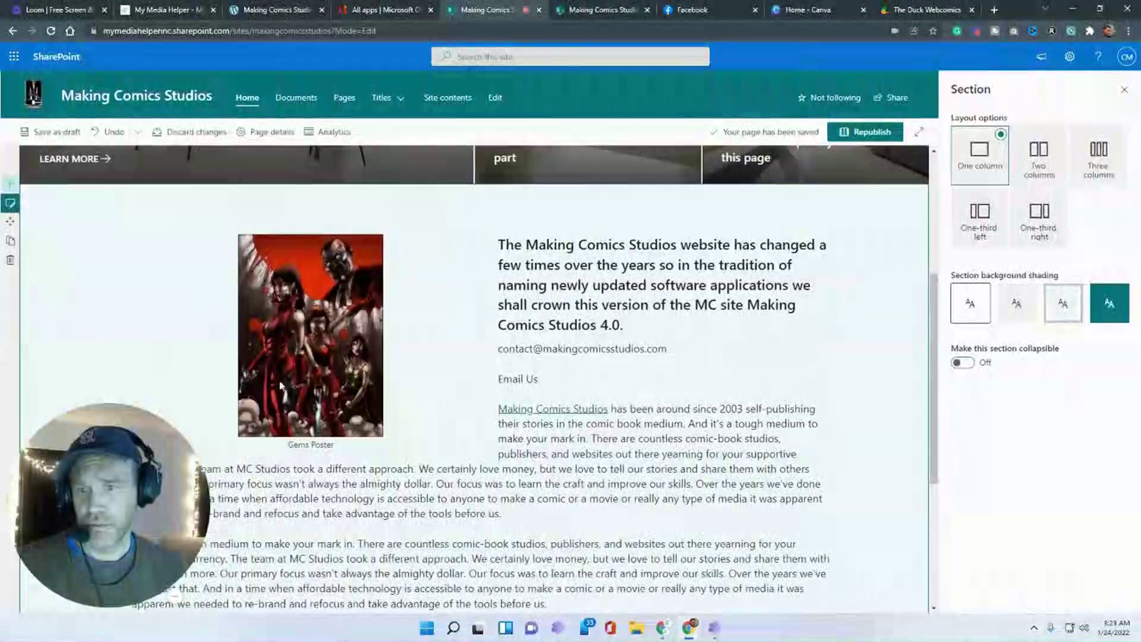
- Link the e-mail line to 'mailto:' plus the contact address, opening in a new tab
{"action": "left_click", "coordinate": [676, 348]}
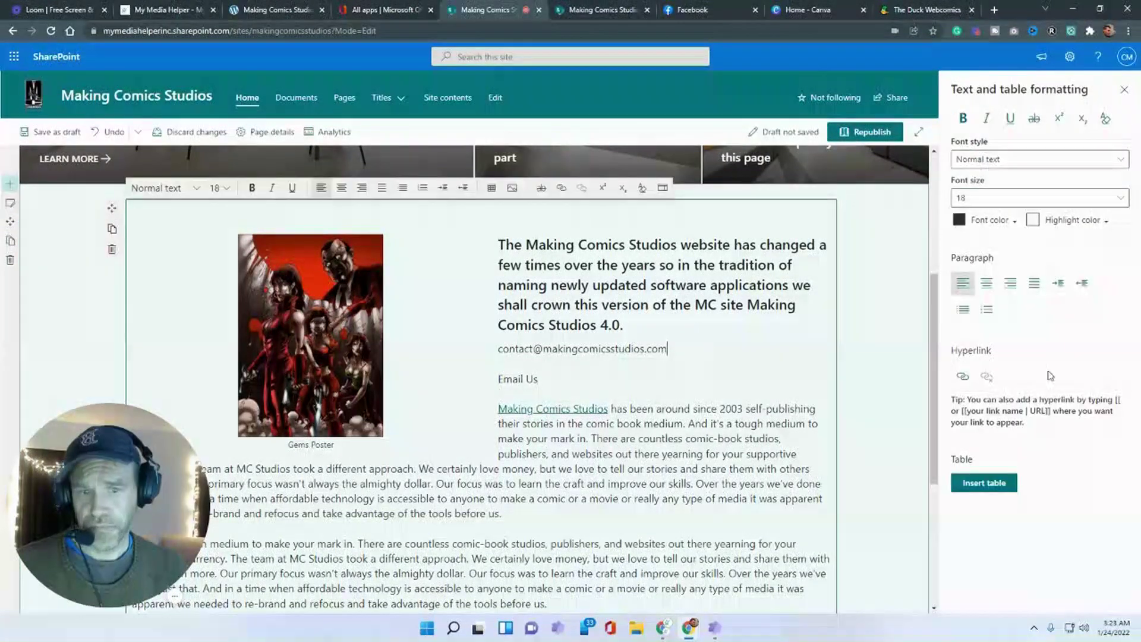
{"action": "left_click_drag", "start_coordinate": [668, 348], "coordinate": [499, 349]}
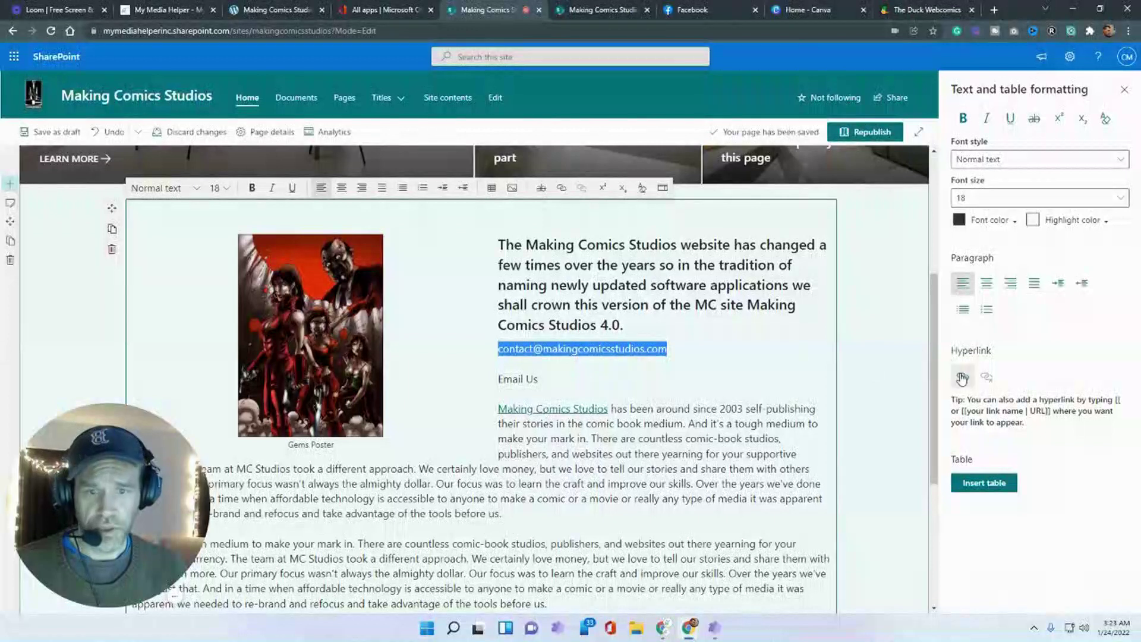
{"action": "left_click", "coordinate": [962, 376]}
{"action": "key", "text": "ctrl+v"}
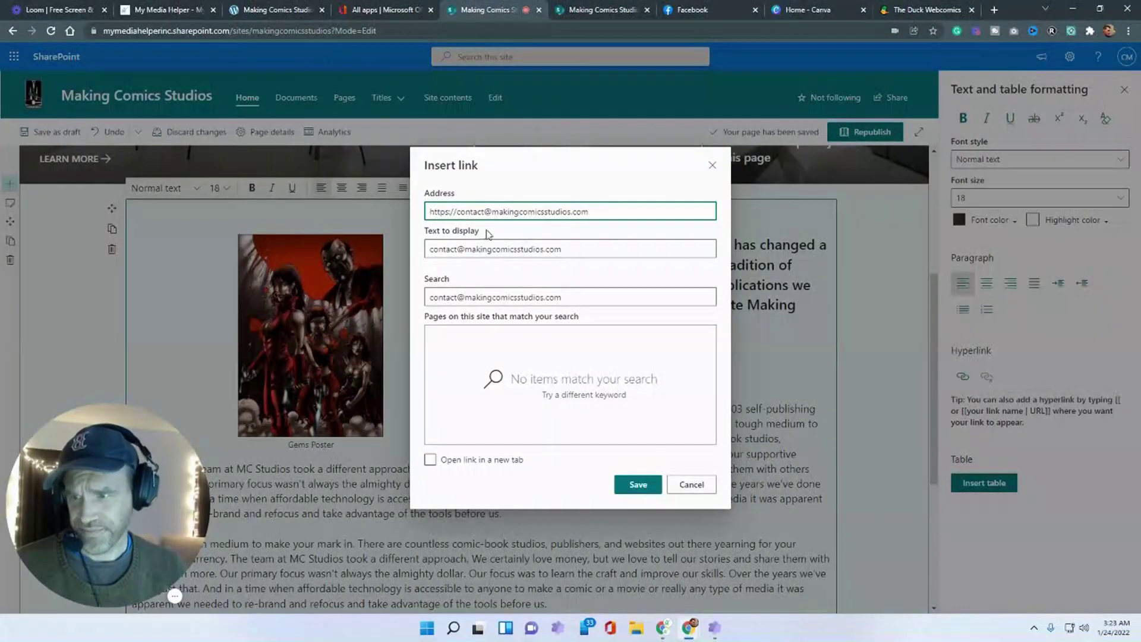
{"action": "left_click_drag", "start_coordinate": [640, 208], "coordinate": [440, 202]}
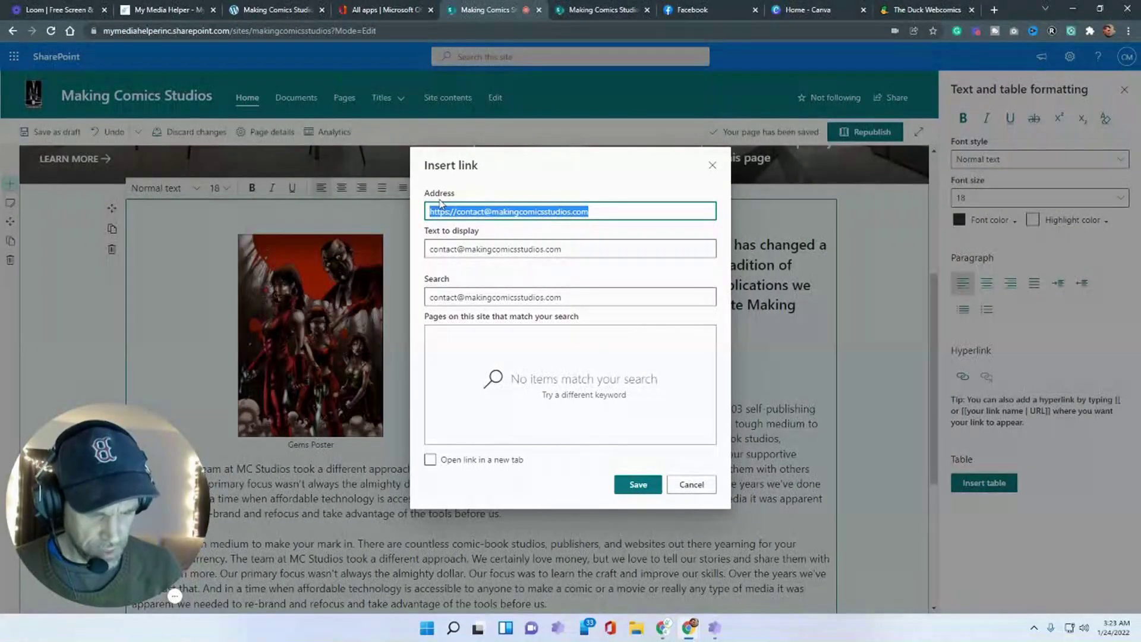
{"action": "type", "text": "ma"}
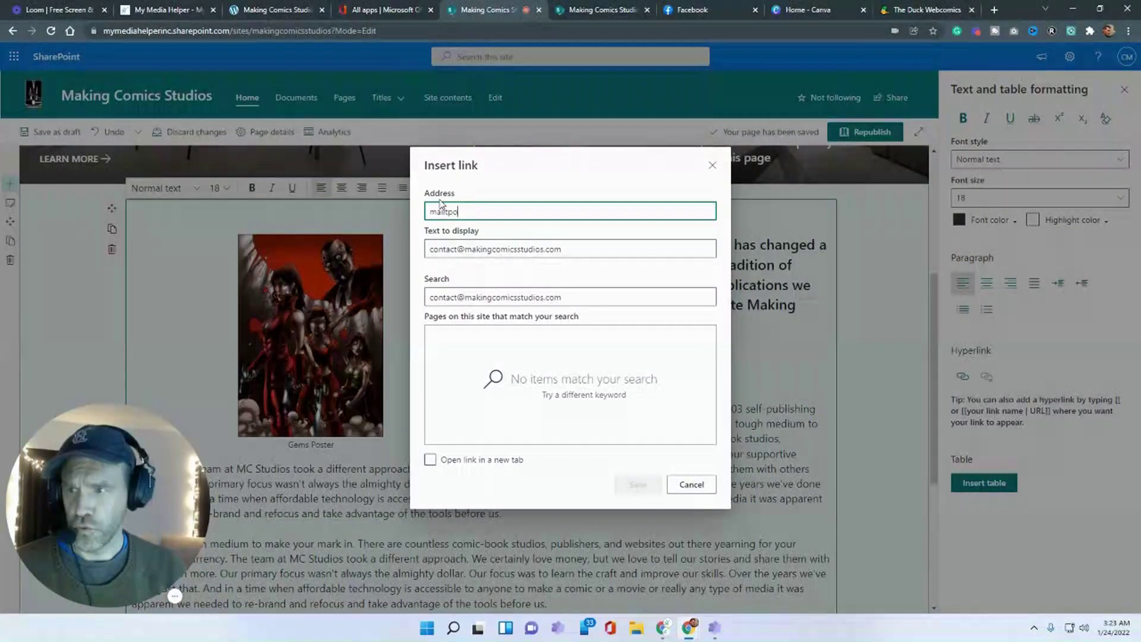
{"action": "type", "text": "ilto"}
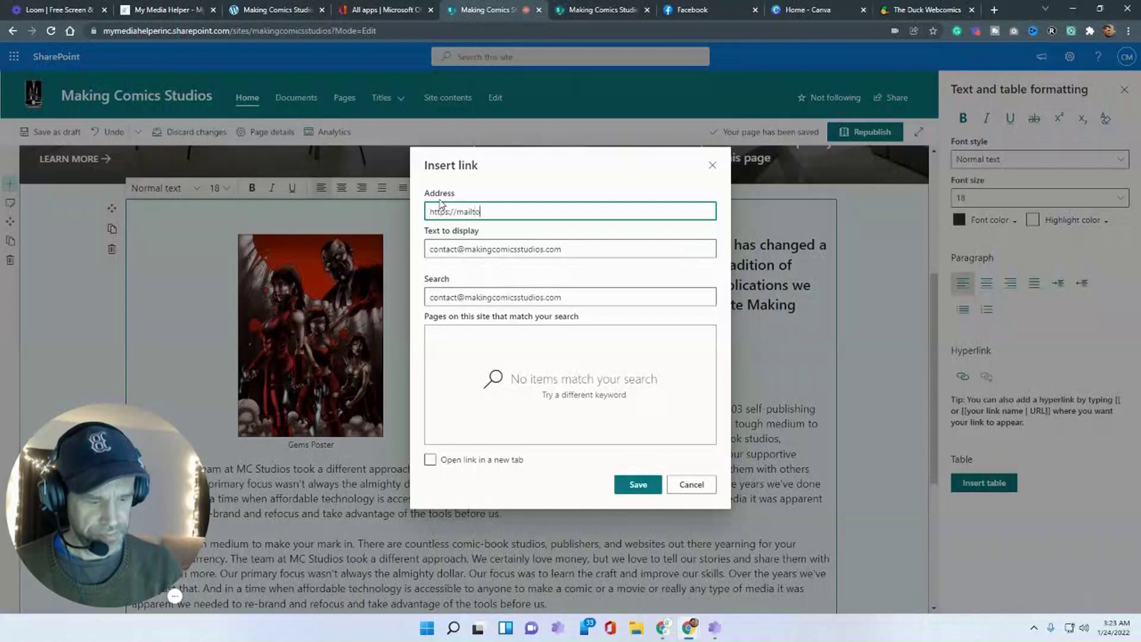
{"action": "type", "text": ":"}
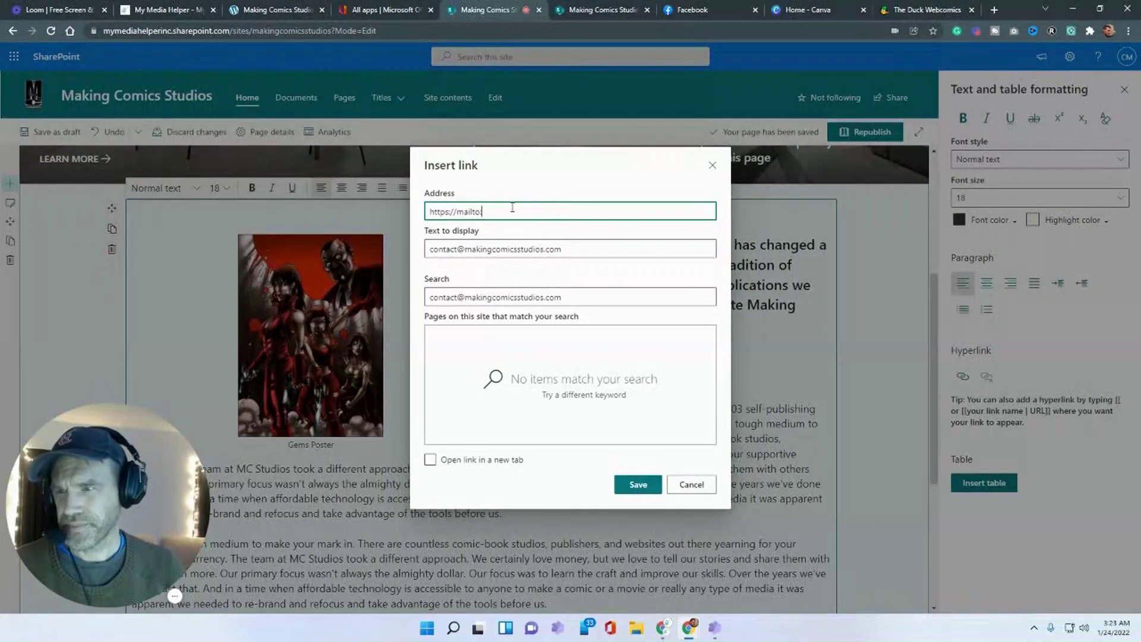
{"action": "key", "text": "ctrl+a"}
{"action": "type", "text": "mailto:"}
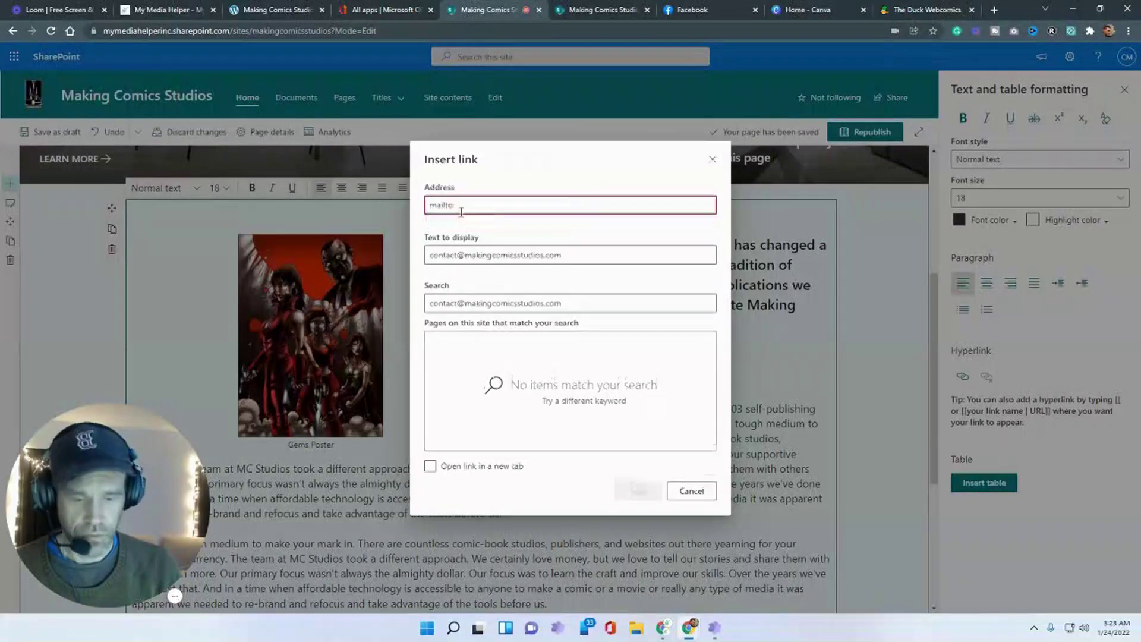
{"action": "key", "text": "ctrl+v"}
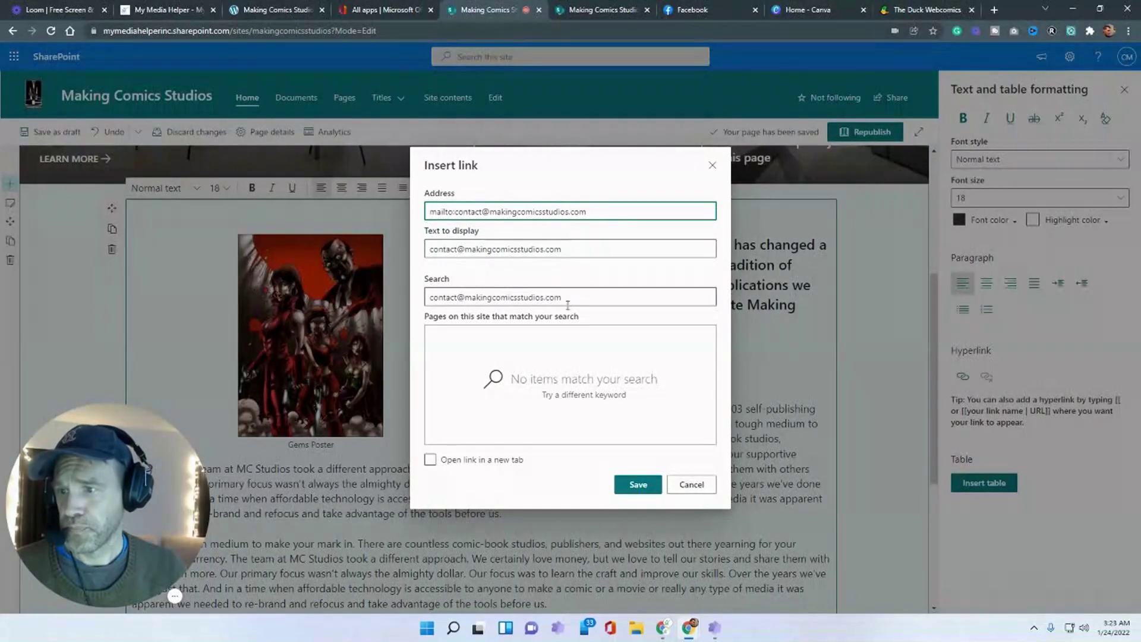
{"action": "left_click", "coordinate": [431, 462]}
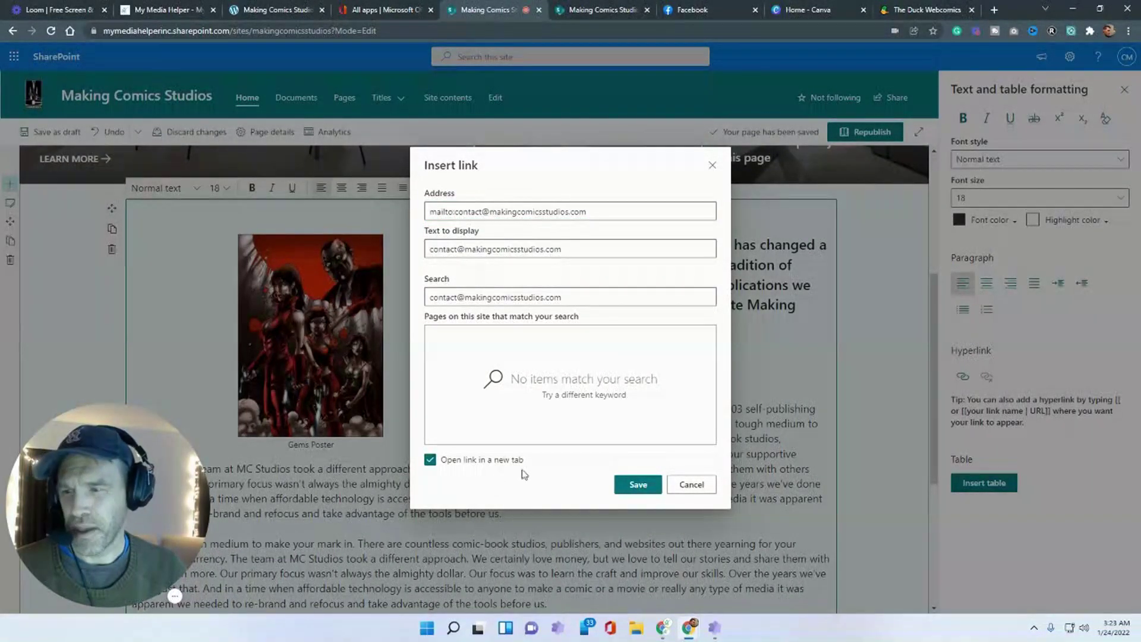
{"action": "left_click", "coordinate": [631, 488]}
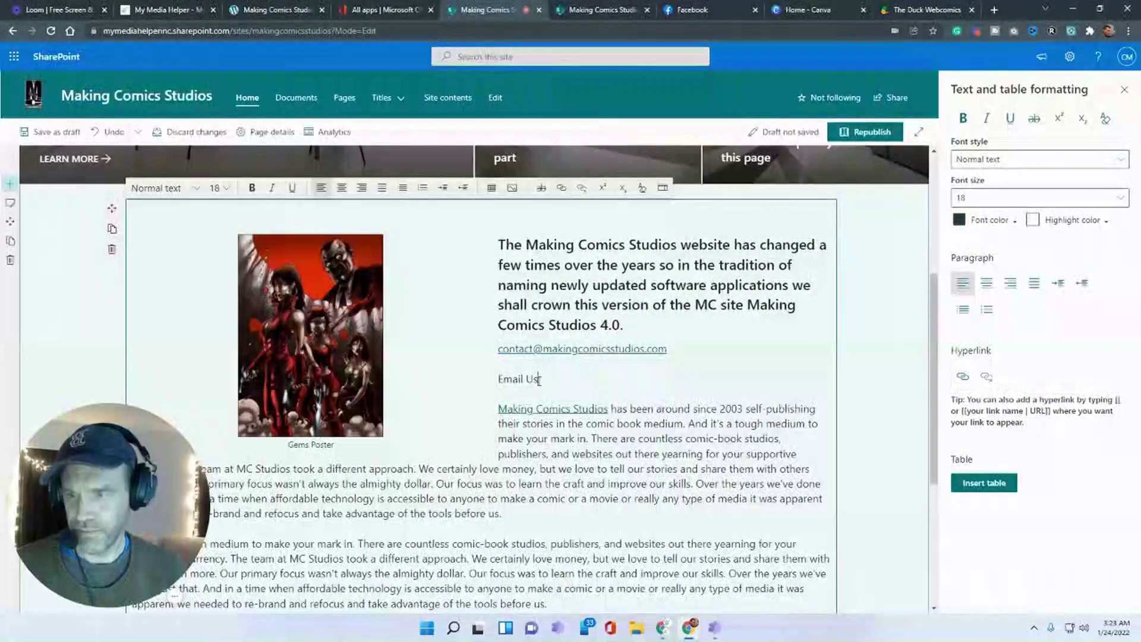
{"action": "left_click_drag", "start_coordinate": [539, 379], "coordinate": [500, 381]}
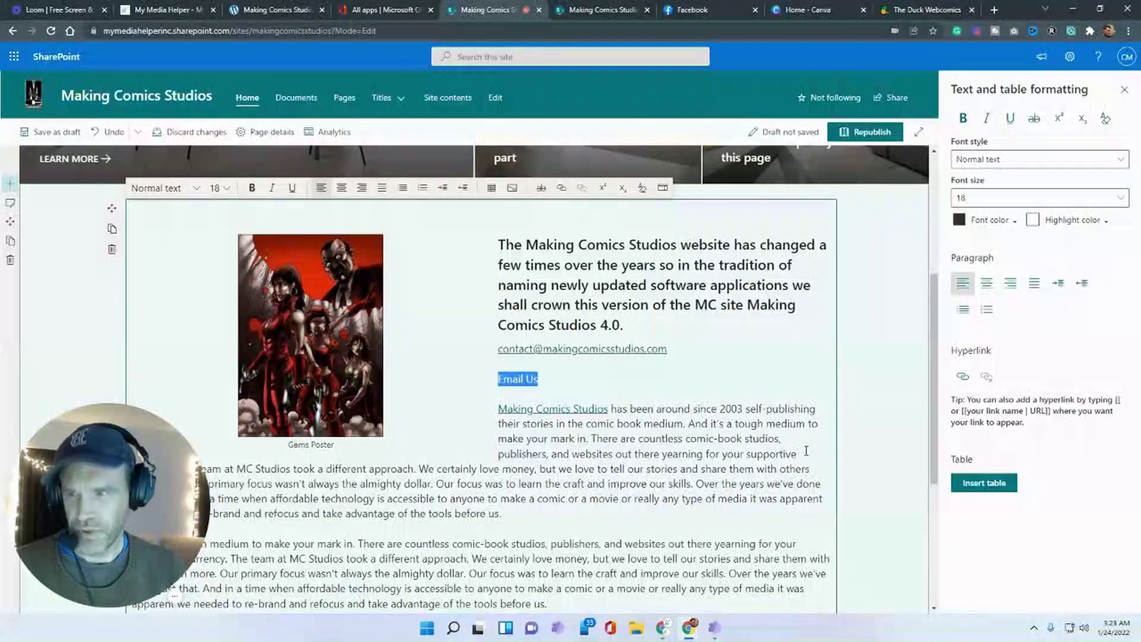
- Link 'Email Us' to 'mailto:' plus the contact address, opening in a new tab
{"action": "left_click", "coordinate": [561, 188]}
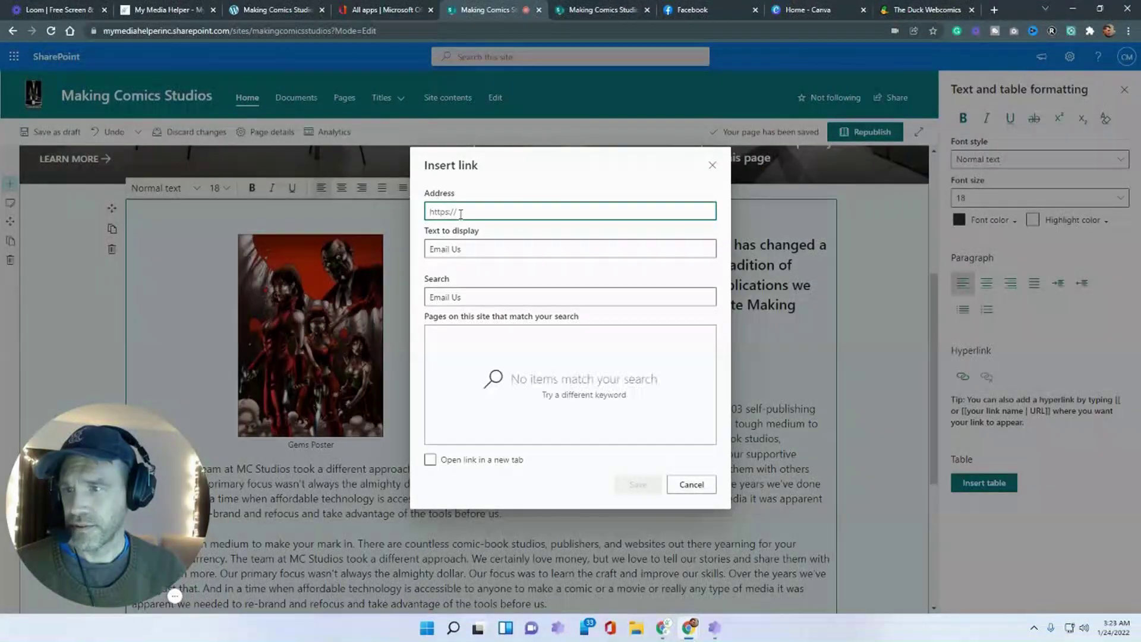
{"action": "type", "text": "mailto"}
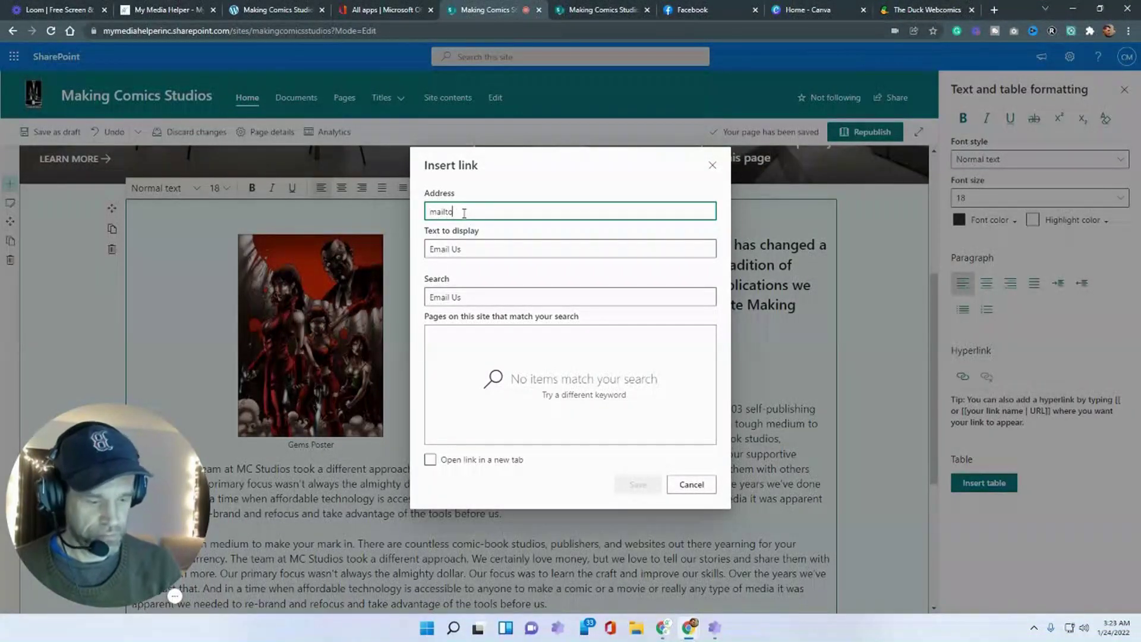
{"action": "type", "text": ":"}
{"action": "key", "text": "ctrl+v"}
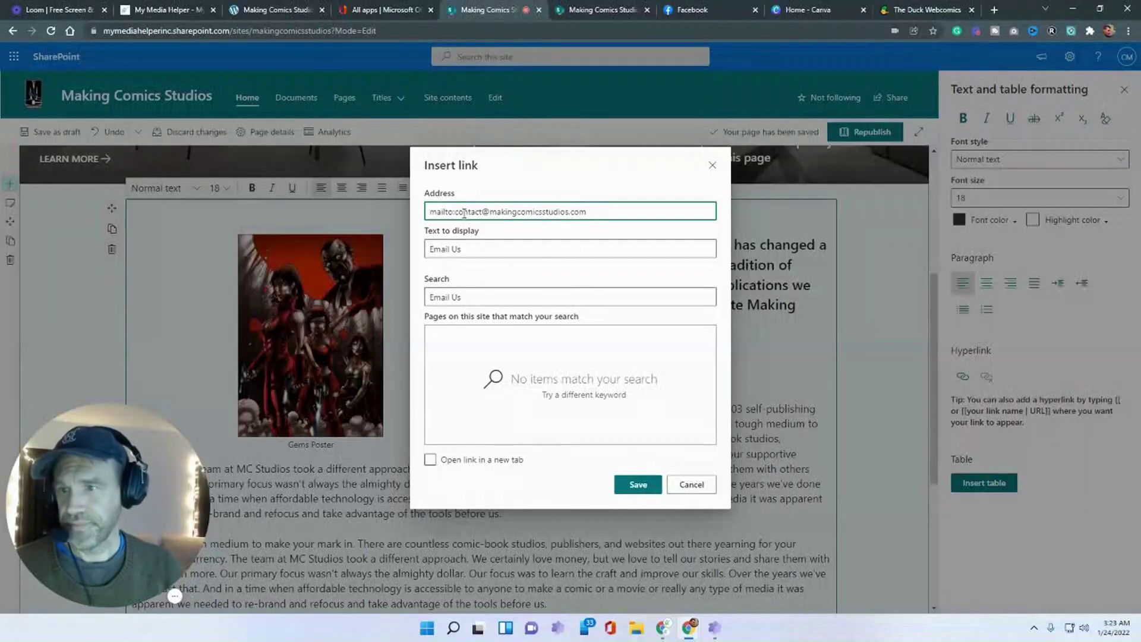
{"action": "left_click", "coordinate": [430, 460]}
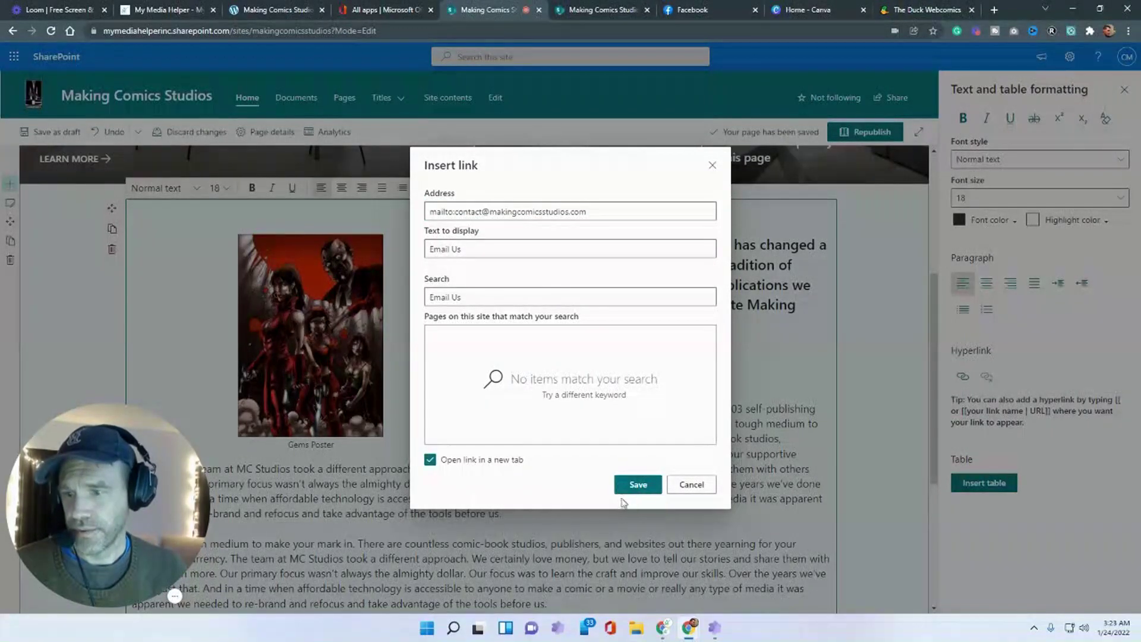
{"action": "left_click", "coordinate": [634, 484]}
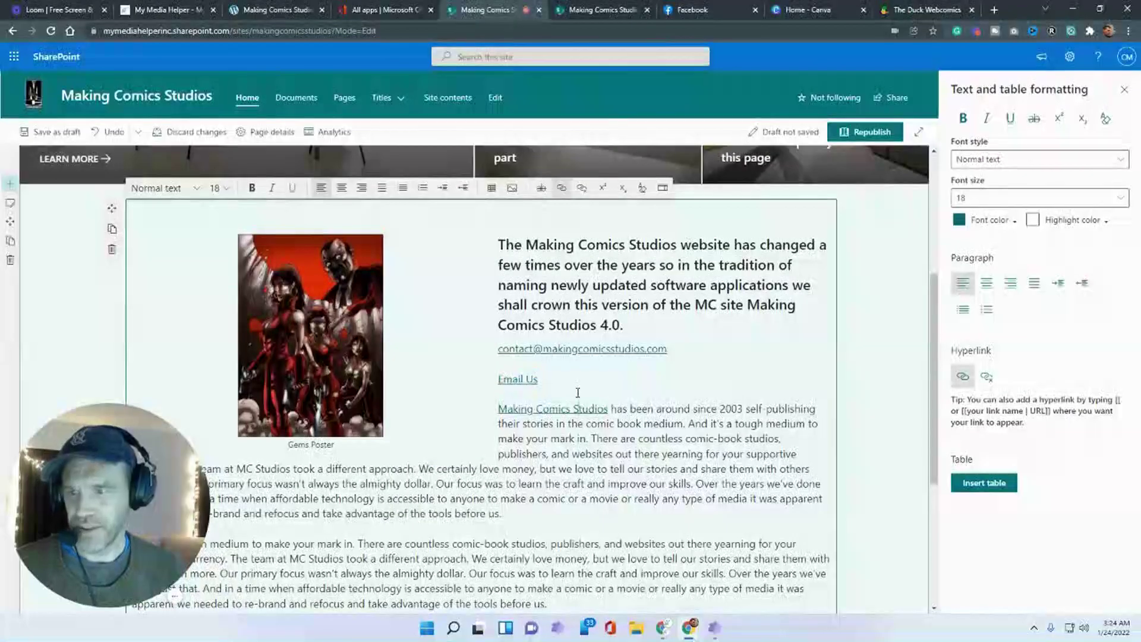
- Make 'Email Us' a Heading 2 and bold the contact e-mail link
{"action": "left_click_drag", "start_coordinate": [538, 379], "coordinate": [501, 380]}
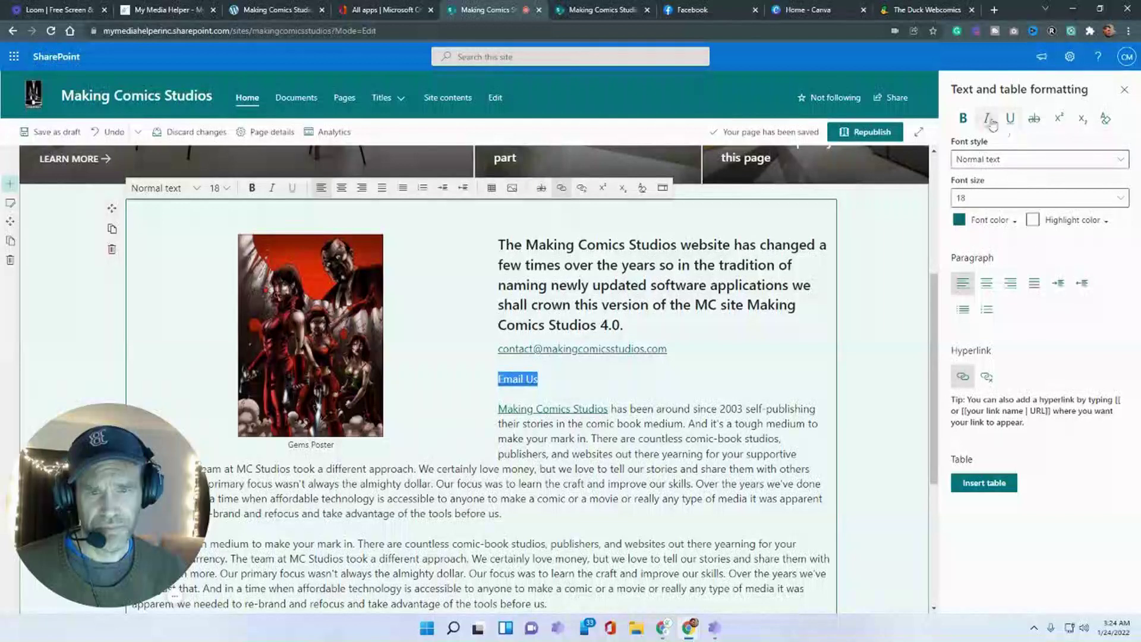
{"action": "key", "text": "ctrl+alt+2"}
{"action": "left_click", "coordinate": [686, 342]}
{"action": "left_click_drag", "start_coordinate": [686, 343], "coordinate": [497, 350]}
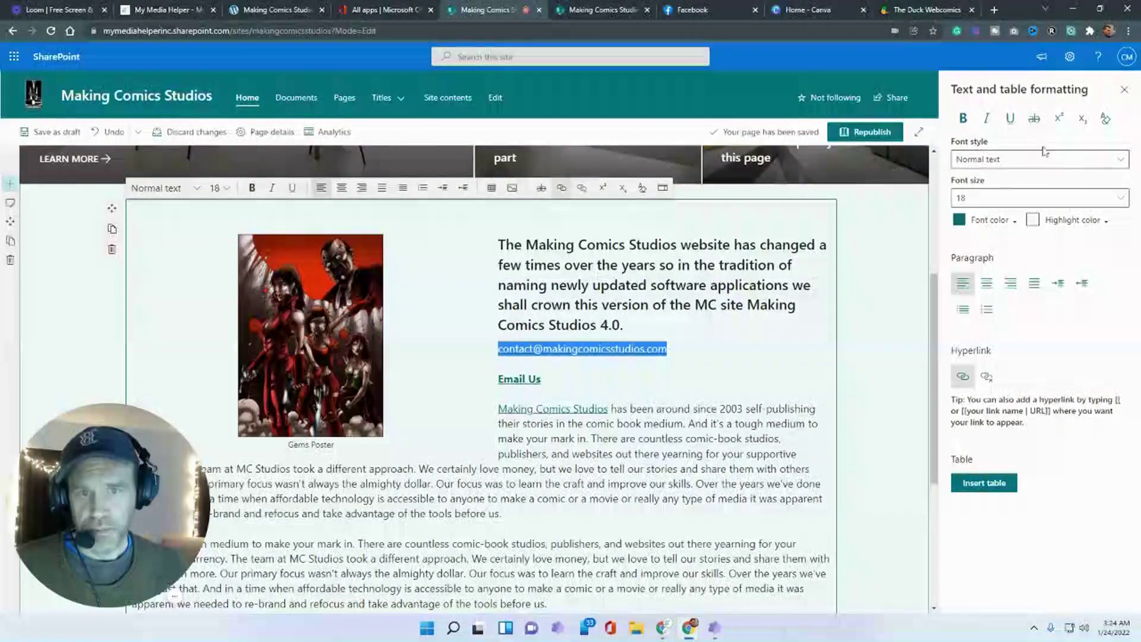
{"action": "left_click", "coordinate": [963, 118]}
{"action": "left_click", "coordinate": [786, 462]}
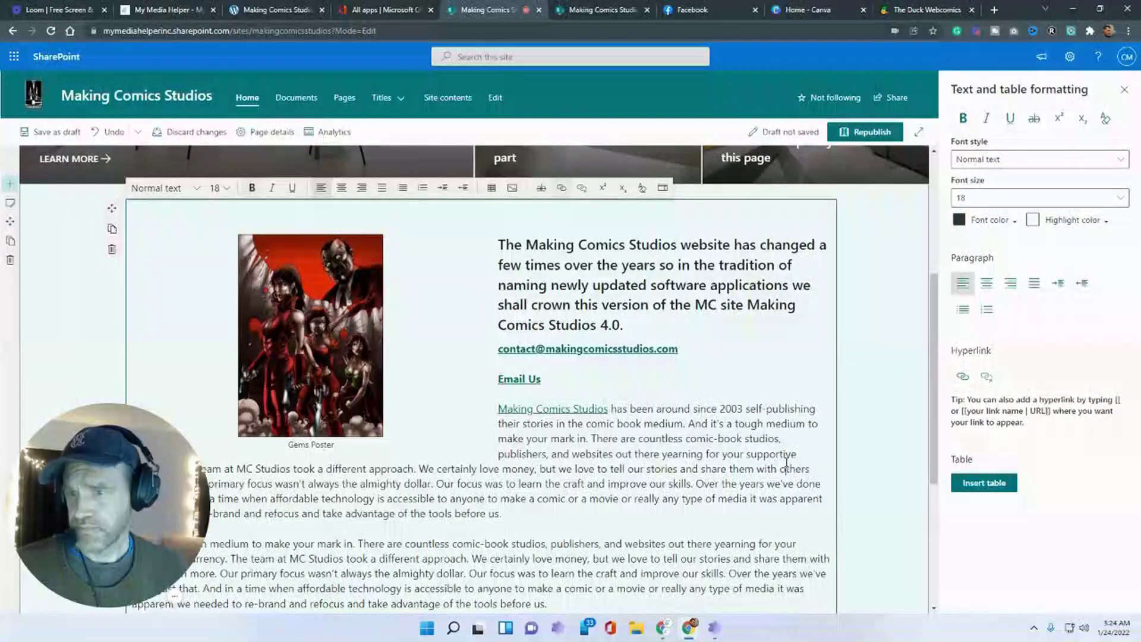
- Exit editing and follow the contact e-mail link to start a new Outlook message
{"action": "left_click", "coordinate": [52, 132]}
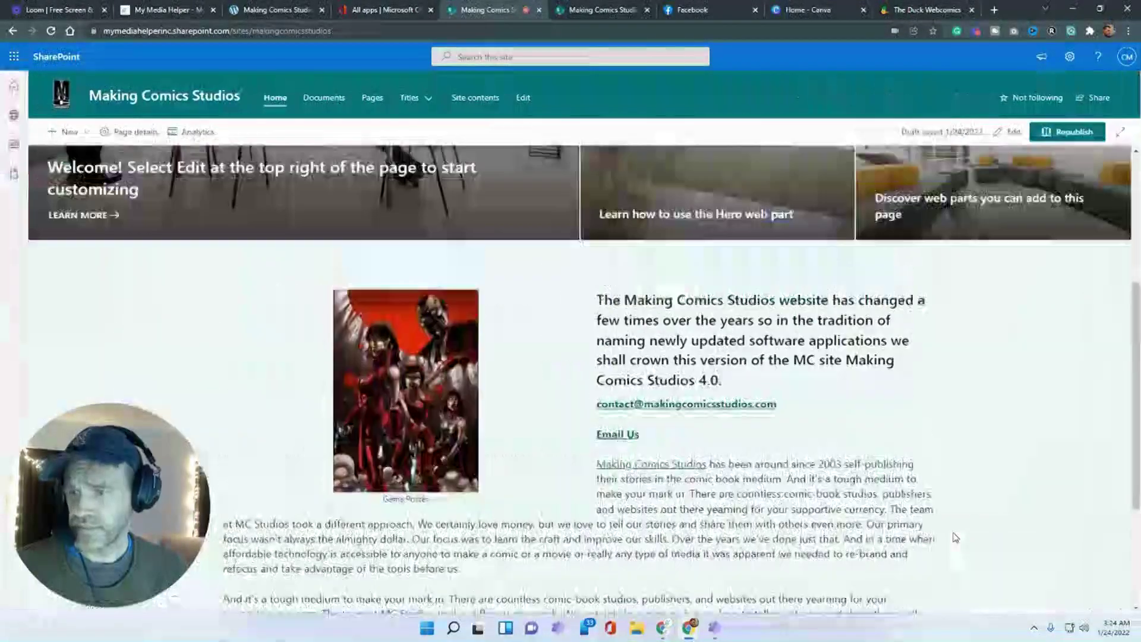
{"action": "scroll", "coordinate": [953, 537], "scroll_direction": "down", "scroll_amount": 1}
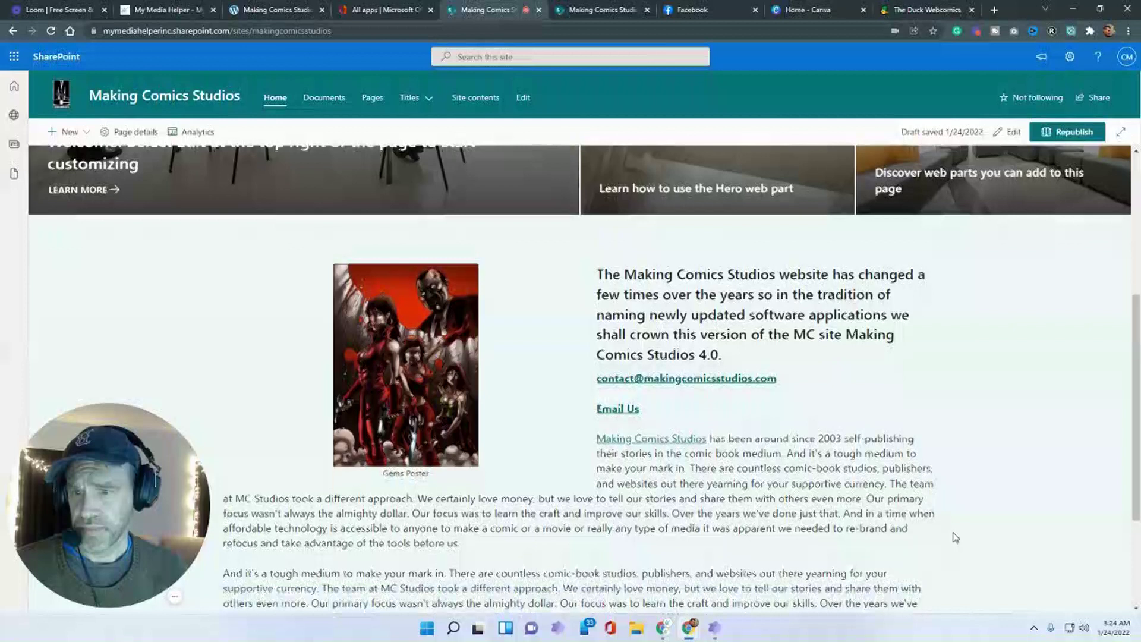
{"action": "left_click", "coordinate": [655, 347]}
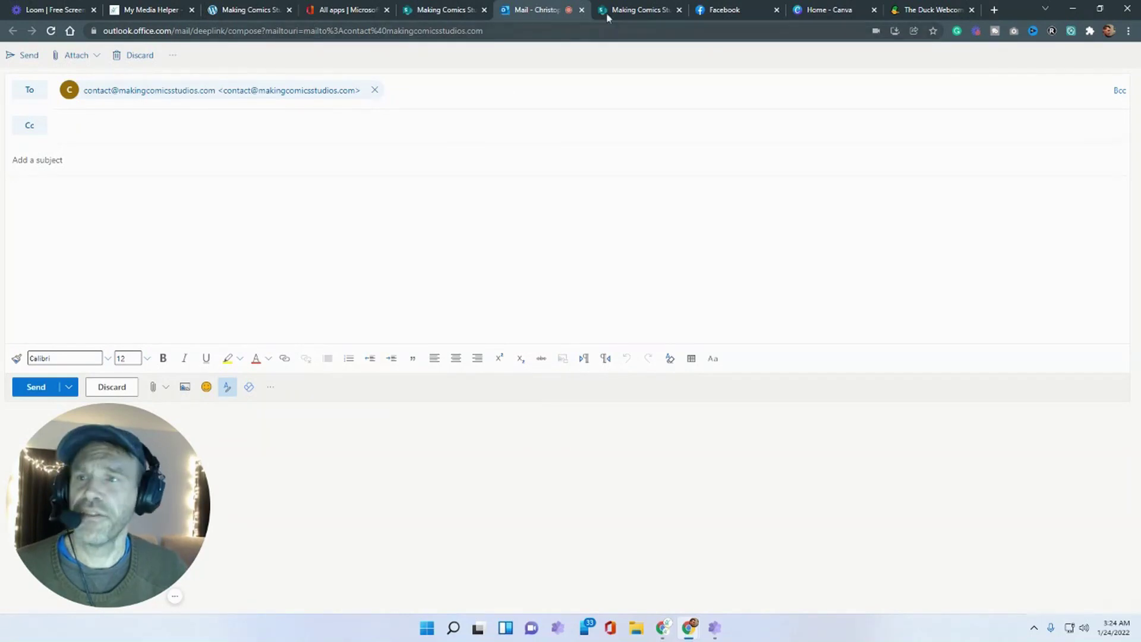
- Close the Outlook draft, test the Email Us link, and close that draft too
{"action": "left_click", "coordinate": [581, 10]}
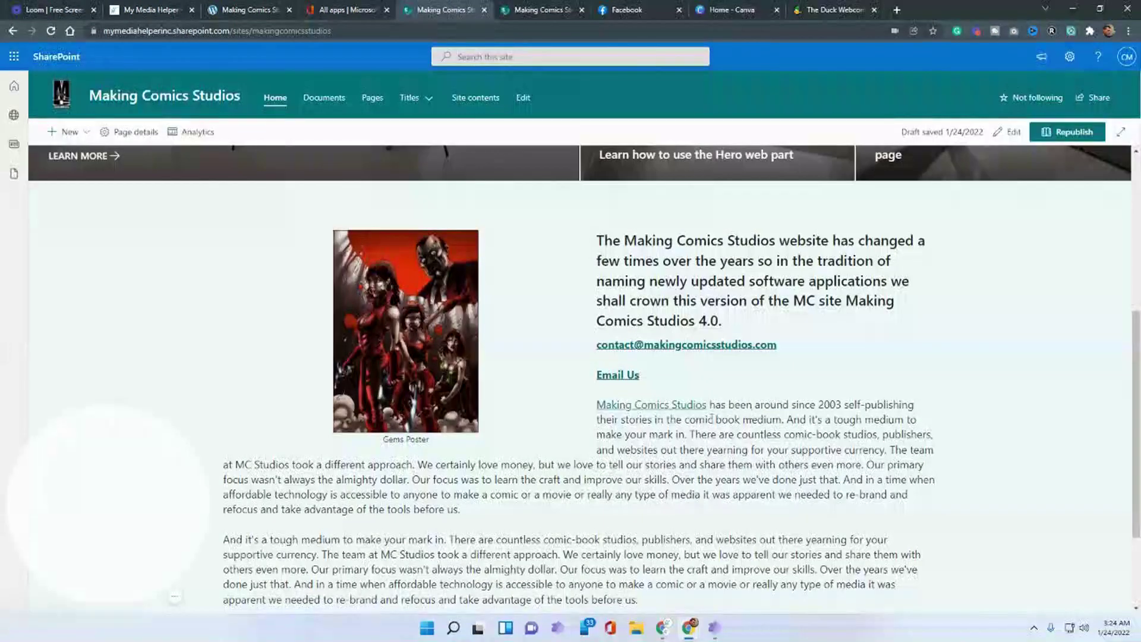
{"action": "left_click", "coordinate": [622, 375]}
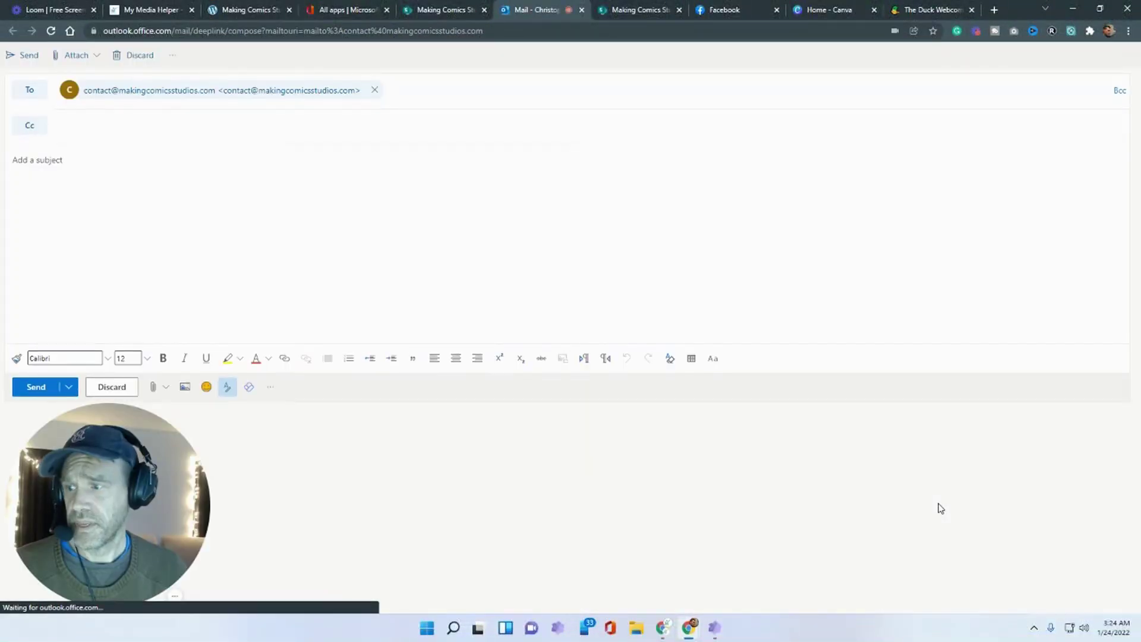
{"action": "left_click", "coordinate": [582, 12]}
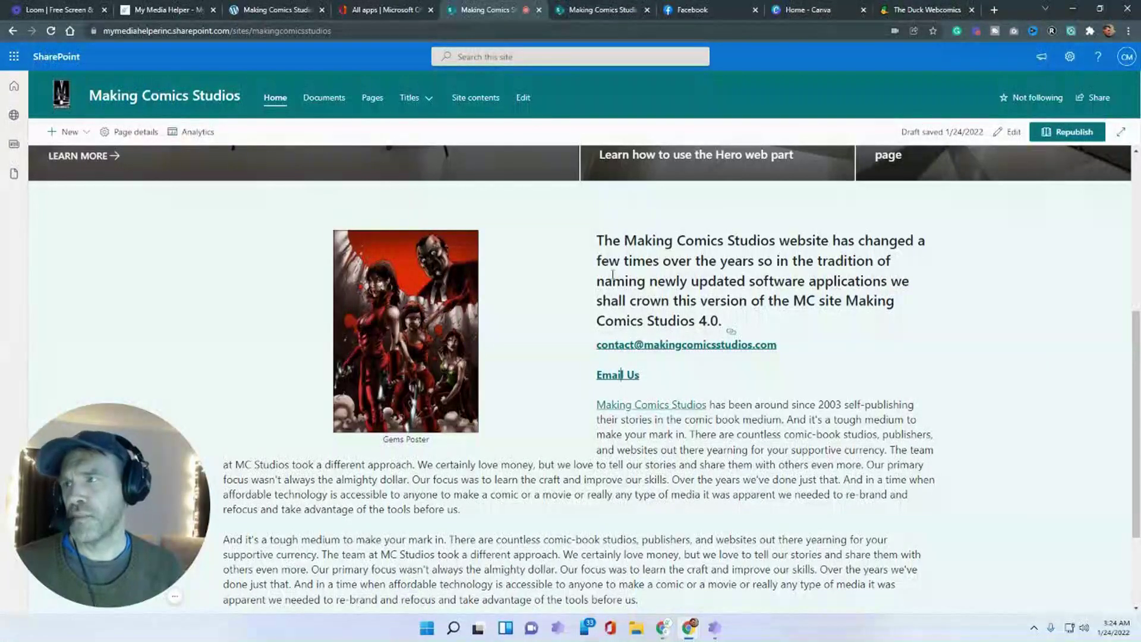
{"action": "left_click", "coordinate": [344, 33]}
- Look over the published home page and switch it back to edit mode
{"action": "left_click", "coordinate": [344, 33]}
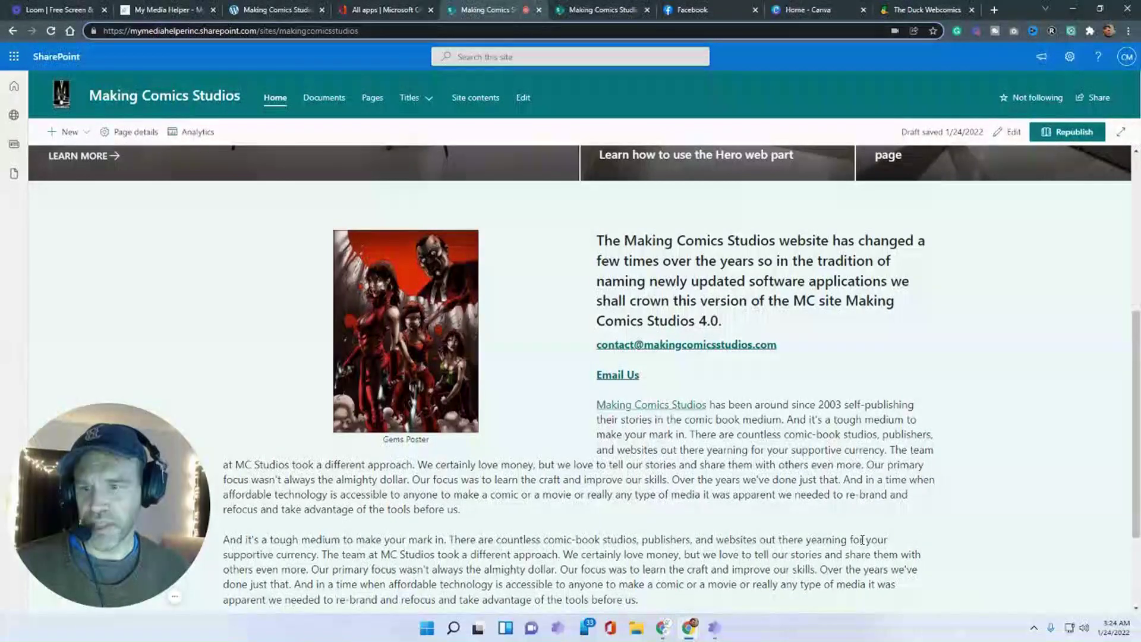
{"action": "scroll", "coordinate": [861, 540], "scroll_direction": "down", "scroll_amount": 3}
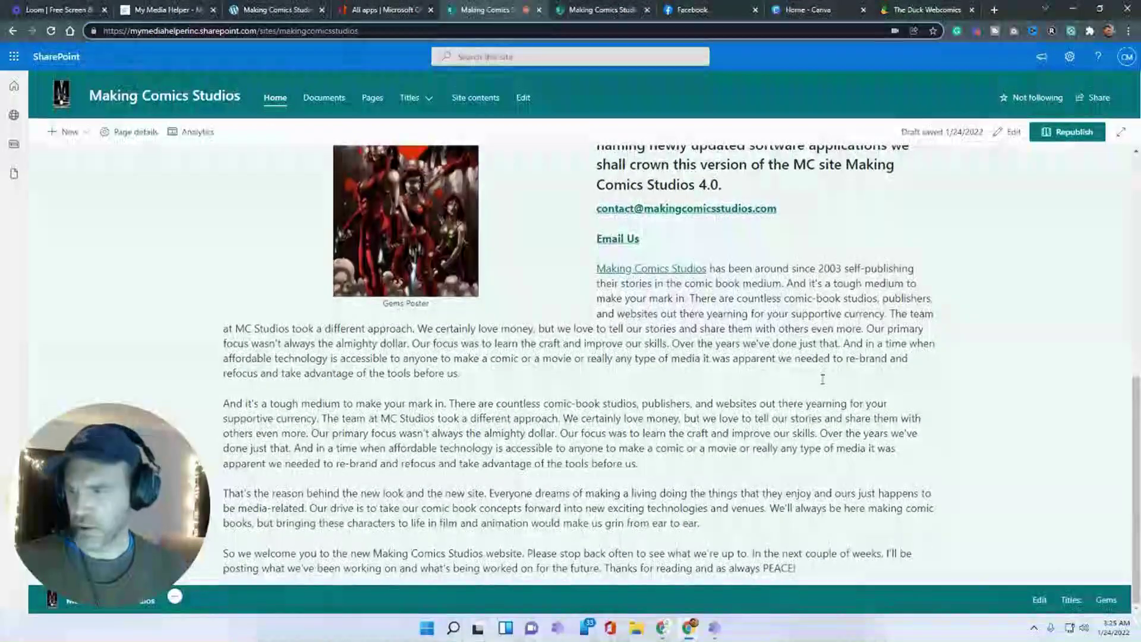
{"action": "scroll", "coordinate": [822, 379], "scroll_direction": "up", "scroll_amount": 3}
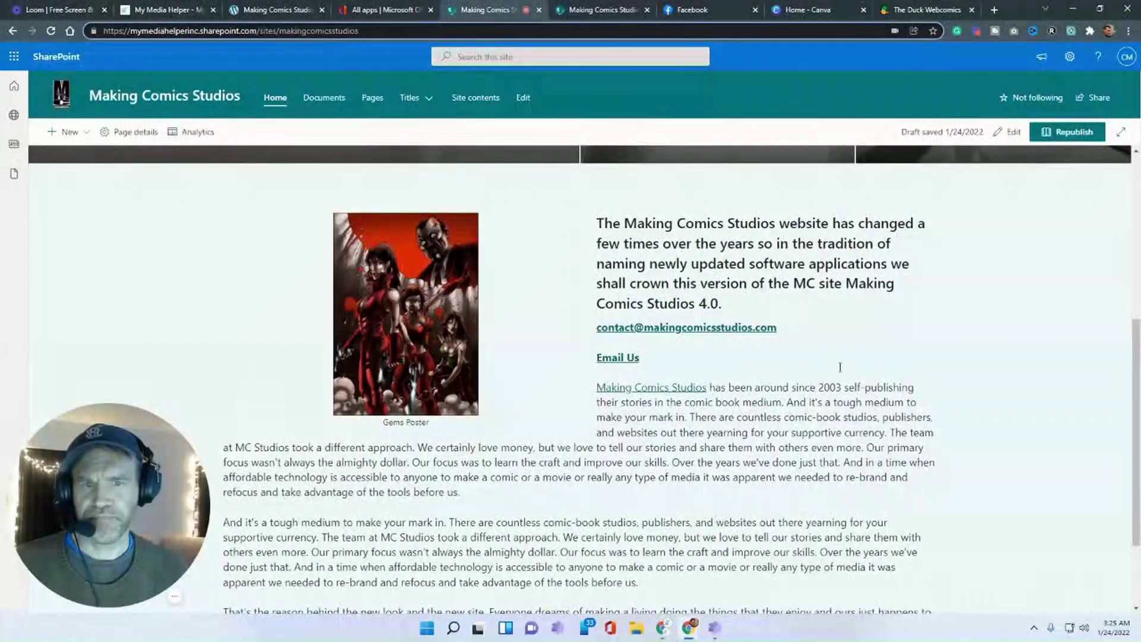
{"action": "left_click", "coordinate": [1008, 131]}
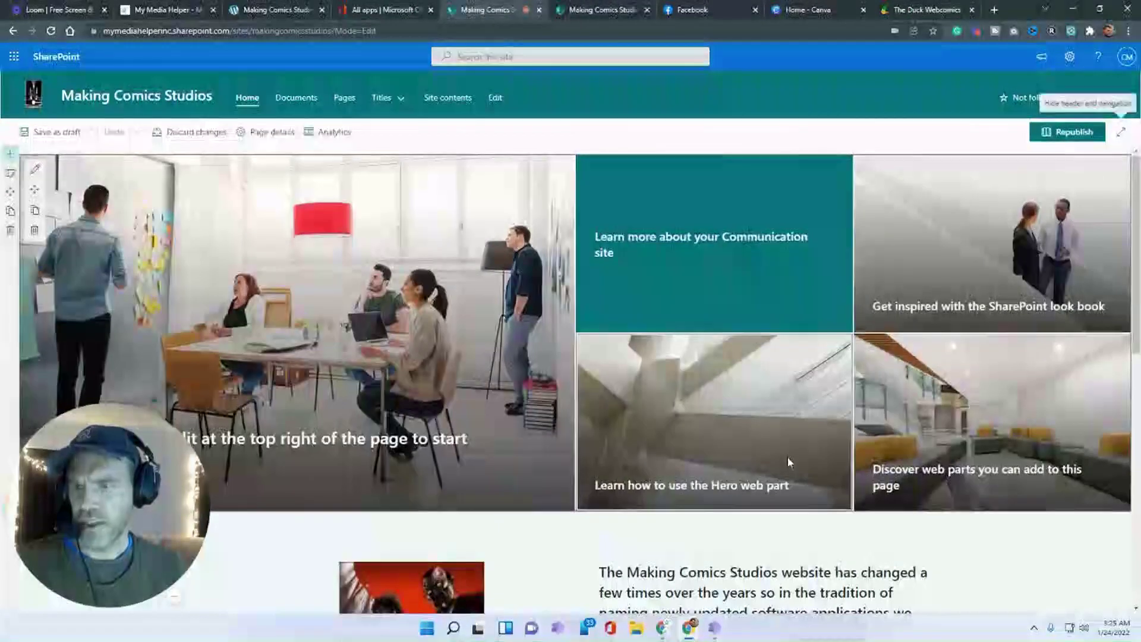
- Change the intro section to two columns and delete the Gems Poster image
{"action": "scroll", "coordinate": [787, 456], "scroll_direction": "down", "scroll_amount": 5}
{"action": "scroll", "coordinate": [595, 387], "scroll_direction": "up", "scroll_amount": 3}
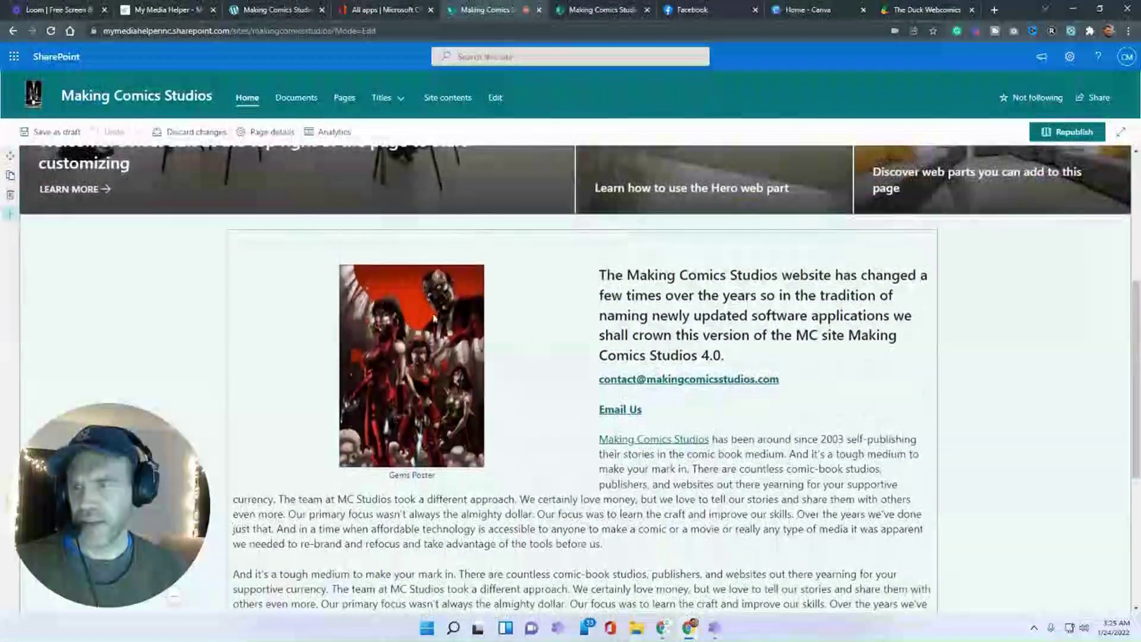
{"action": "left_click", "coordinate": [418, 333]}
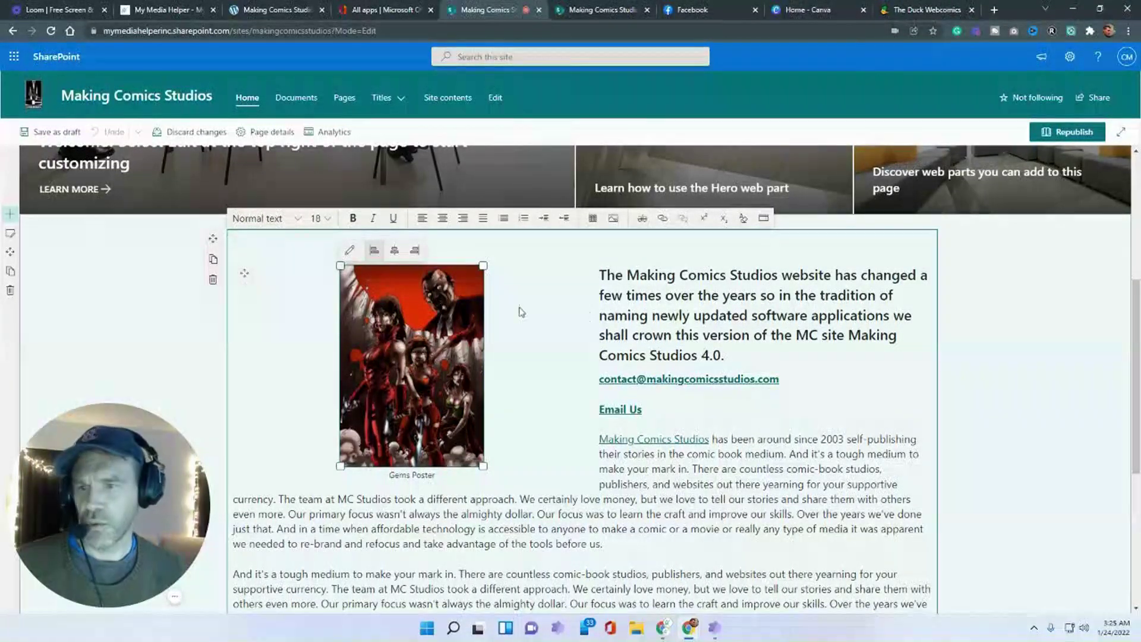
{"action": "left_click", "coordinate": [10, 233]}
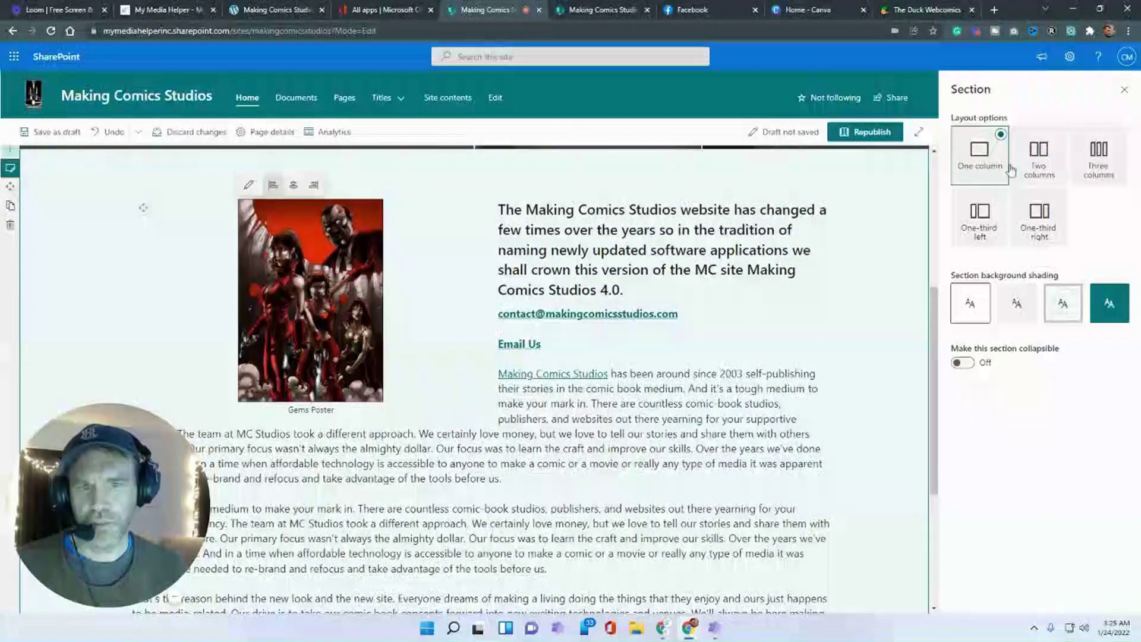
{"action": "left_click", "coordinate": [1034, 164]}
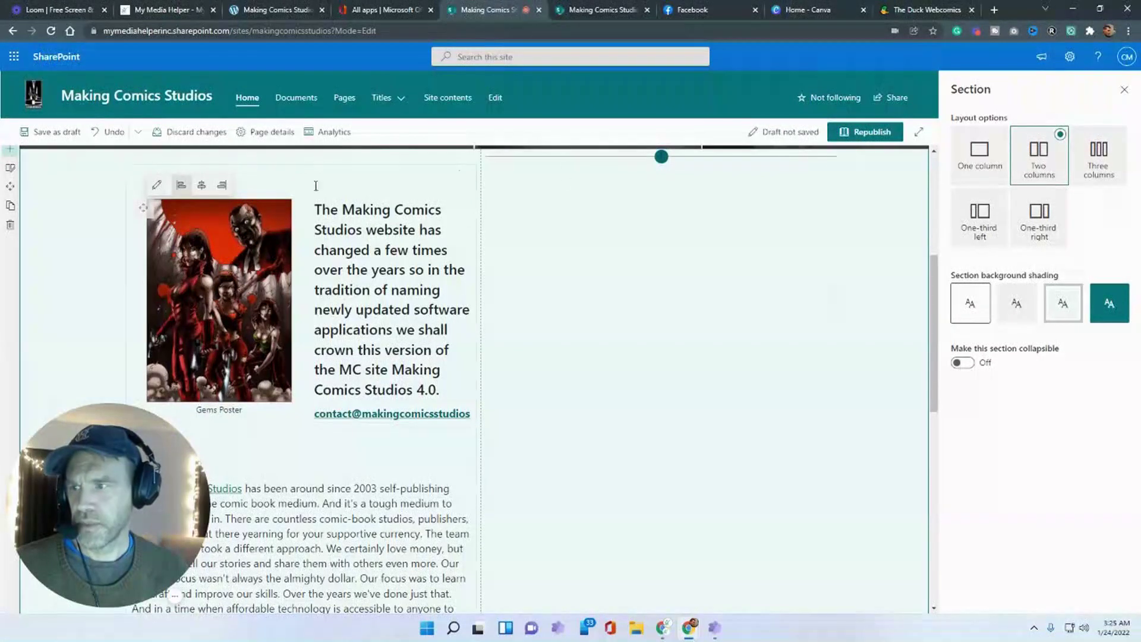
{"action": "left_click", "coordinate": [213, 274]}
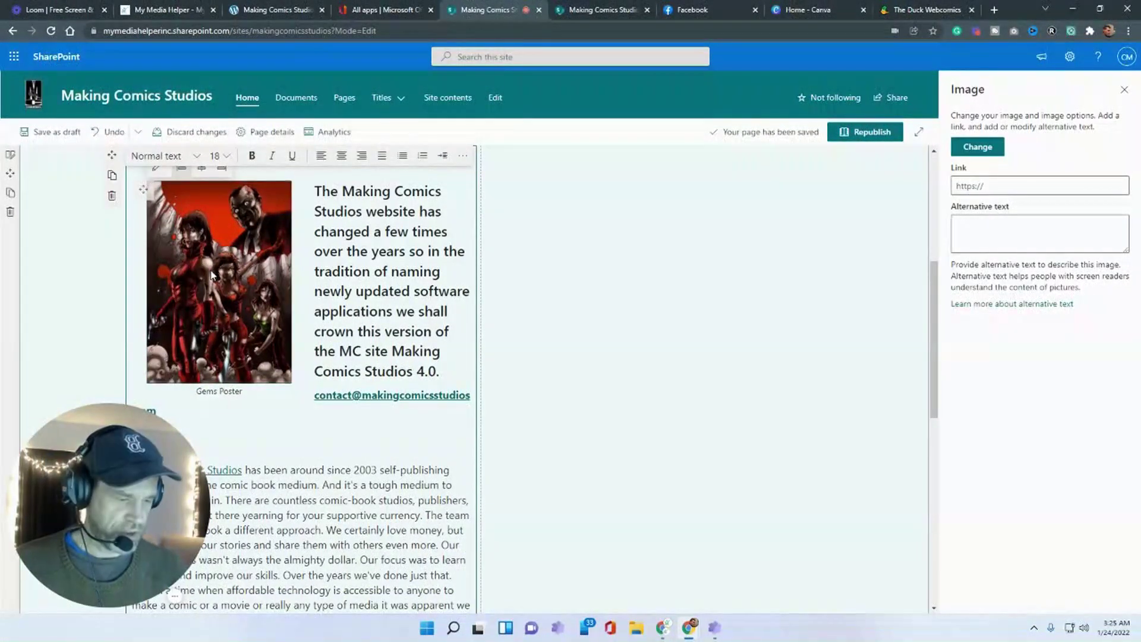
{"action": "key", "text": "Delete"}
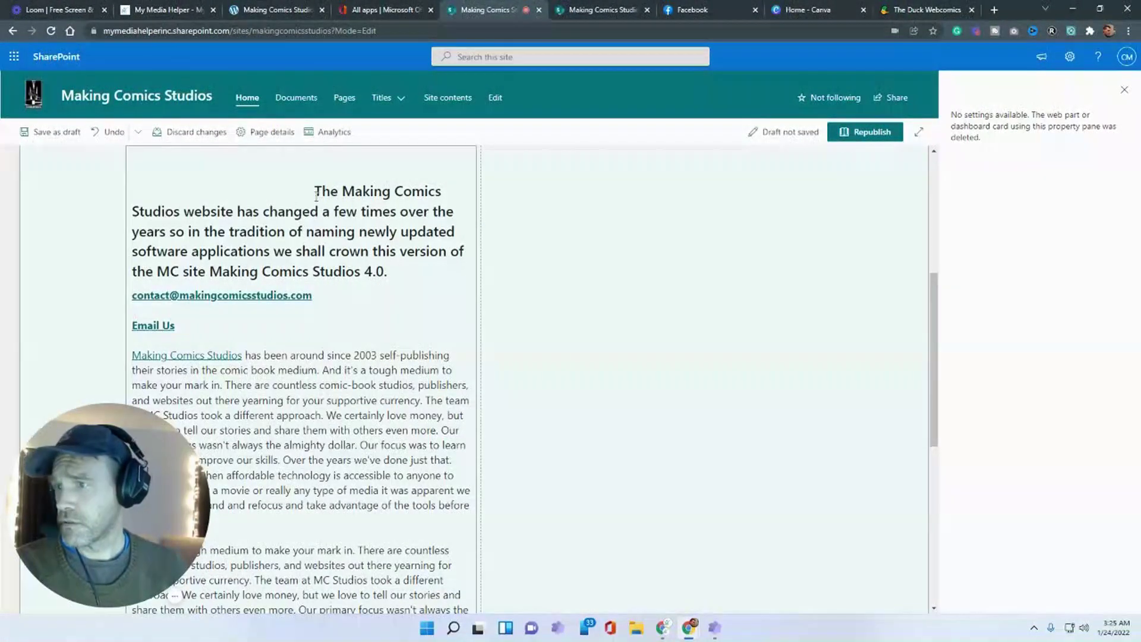
- Set the intro's opening paragraph to Normal text
{"action": "left_click", "coordinate": [316, 194]}
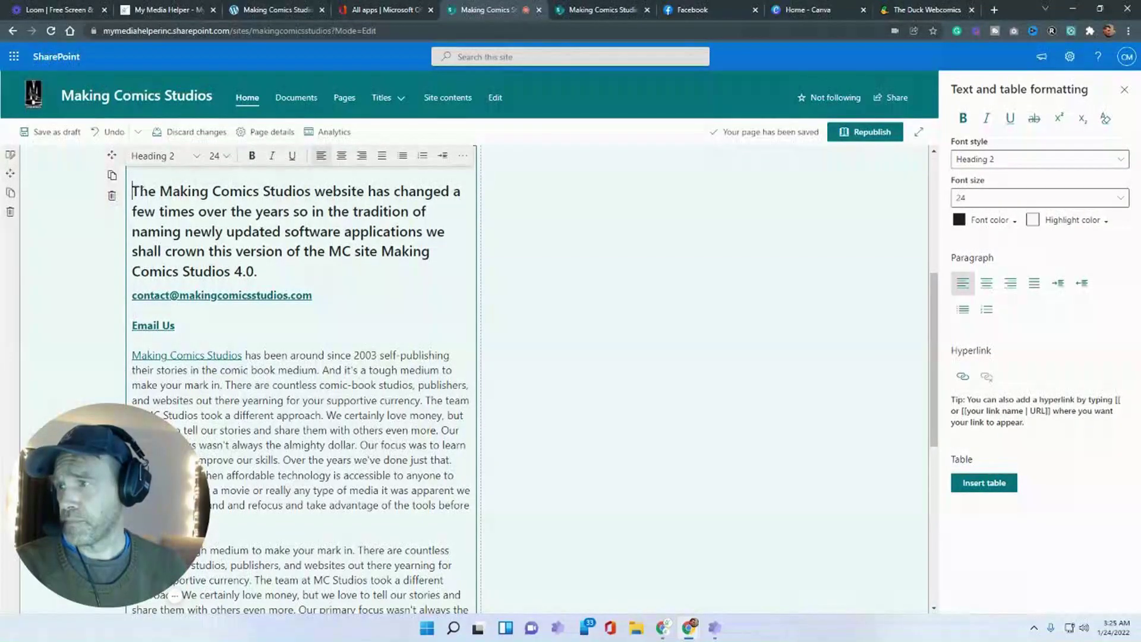
{"action": "scroll", "coordinate": [231, 278], "scroll_direction": "up", "scroll_amount": 3}
{"action": "scroll", "coordinate": [202, 321], "scroll_direction": "down", "scroll_amount": 2}
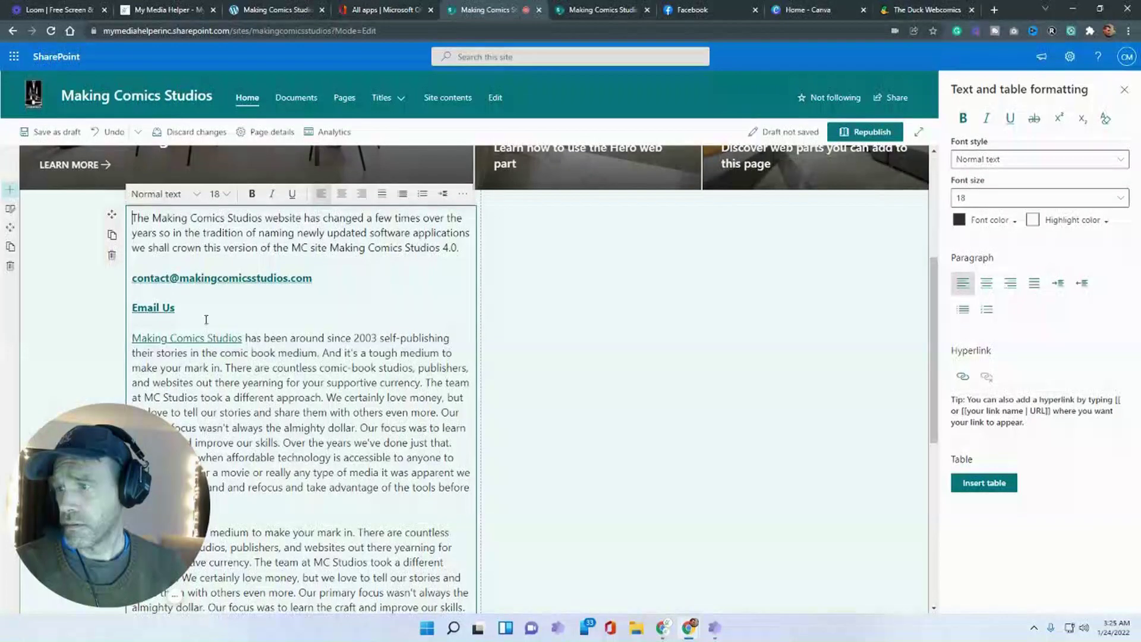
{"action": "left_click", "coordinate": [461, 248], "text": "shift"}
{"action": "left_click", "coordinate": [624, 269]}
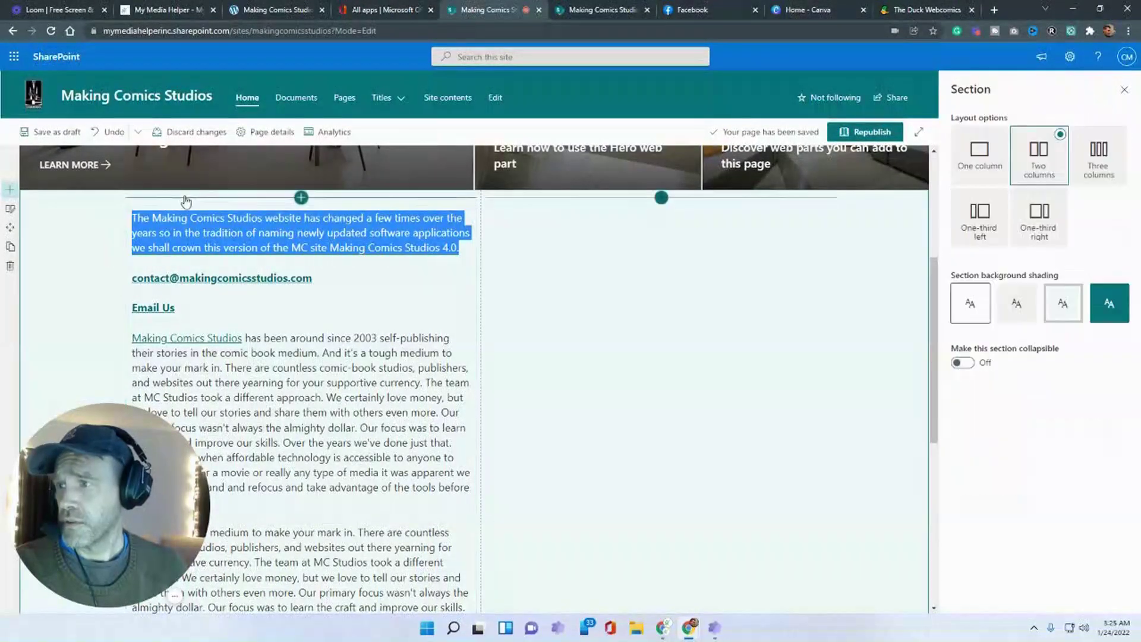
- Insert gems-poster from Site Assets > SitePages > Gems into the empty column
{"action": "left_click", "coordinate": [662, 198]}
{"action": "left_click", "coordinate": [548, 315]}
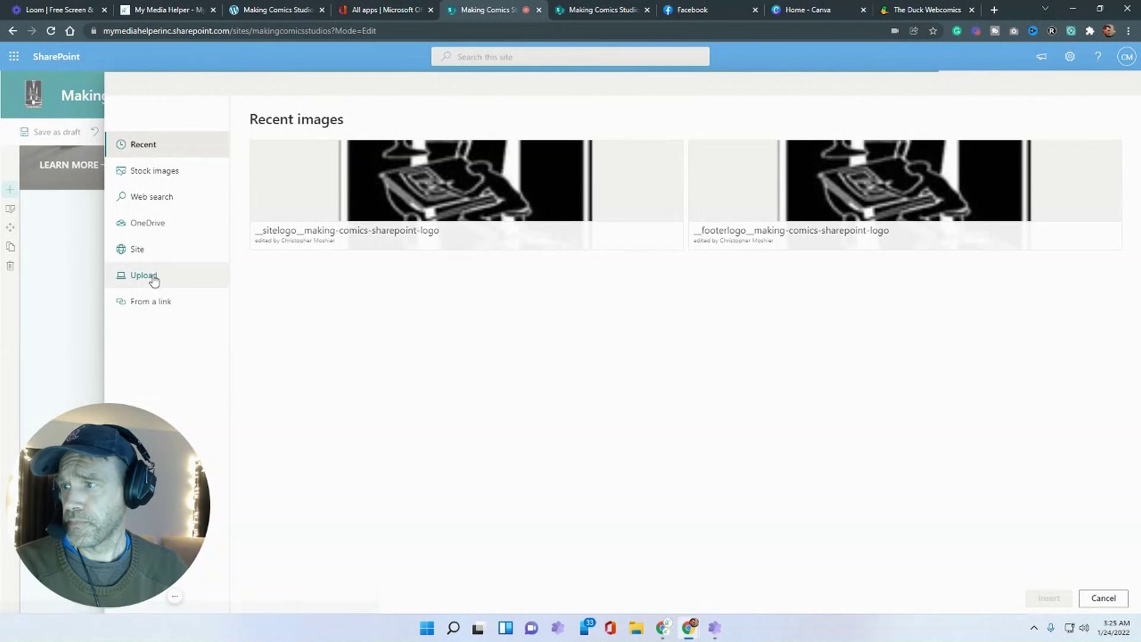
{"action": "left_click", "coordinate": [144, 252]}
{"action": "left_click", "coordinate": [408, 209]}
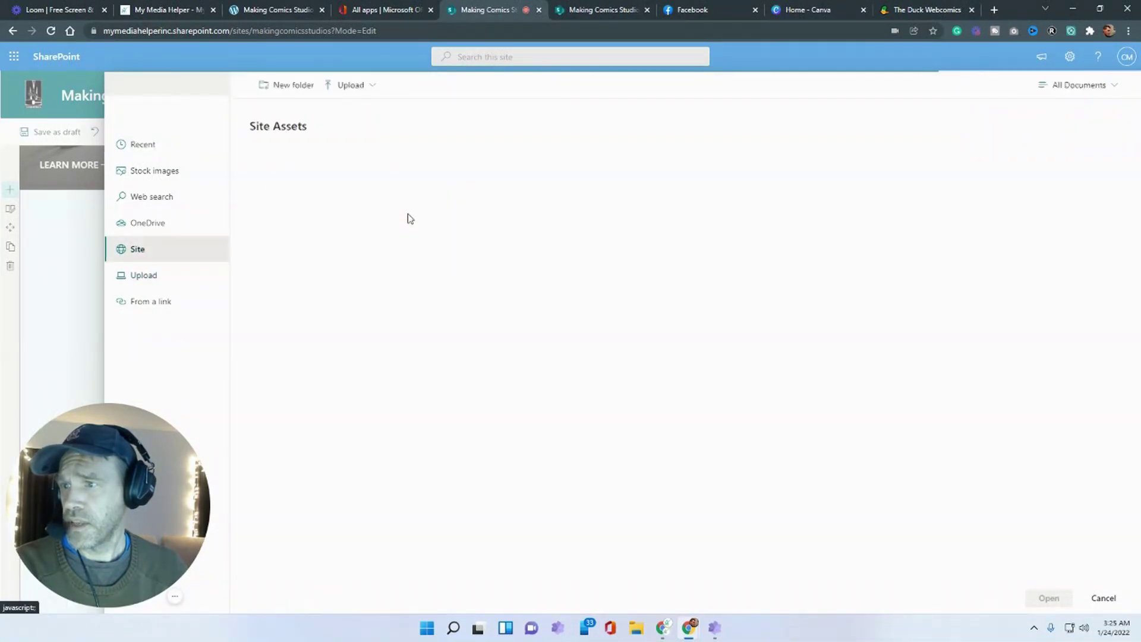
{"action": "left_click", "coordinate": [302, 178]}
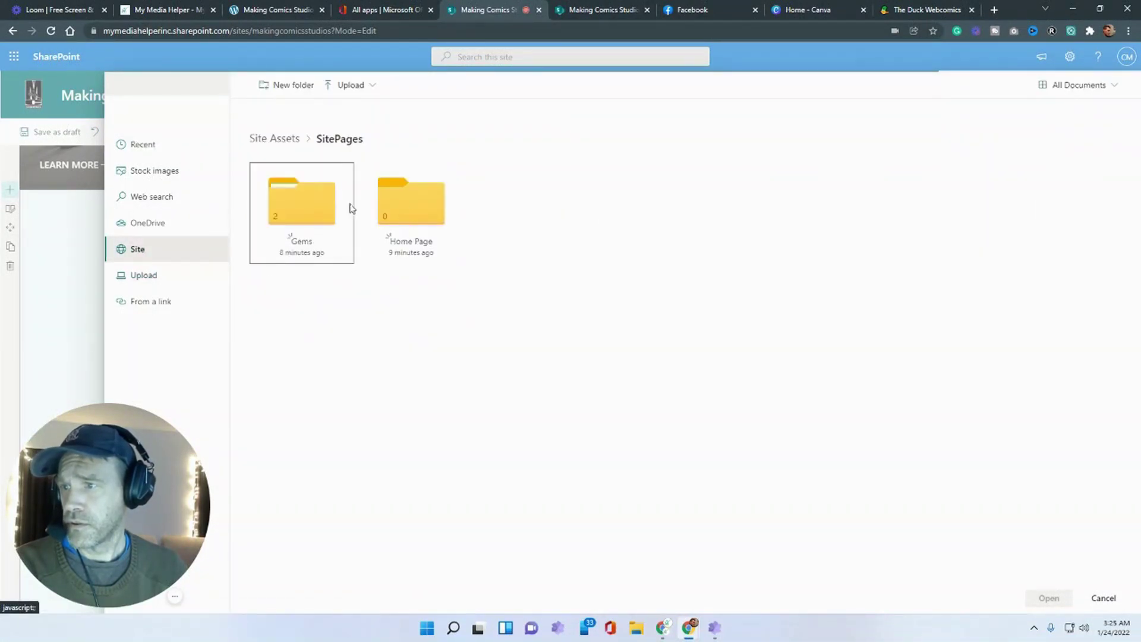
{"action": "left_click", "coordinate": [311, 212]}
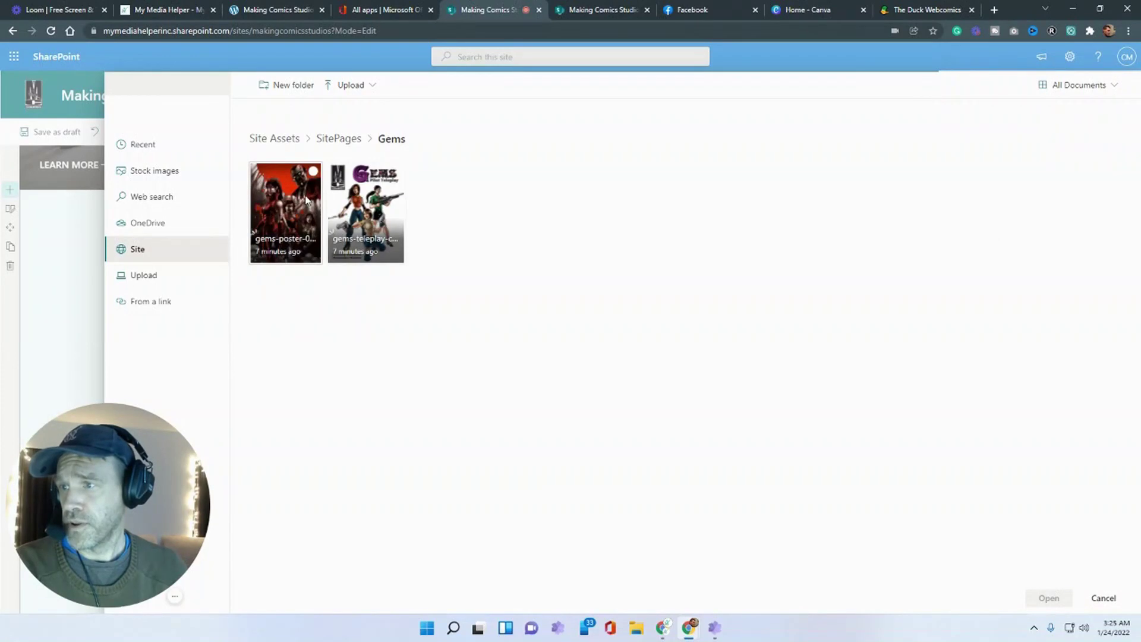
{"action": "left_click", "coordinate": [306, 201]}
{"action": "left_click", "coordinate": [1050, 597]}
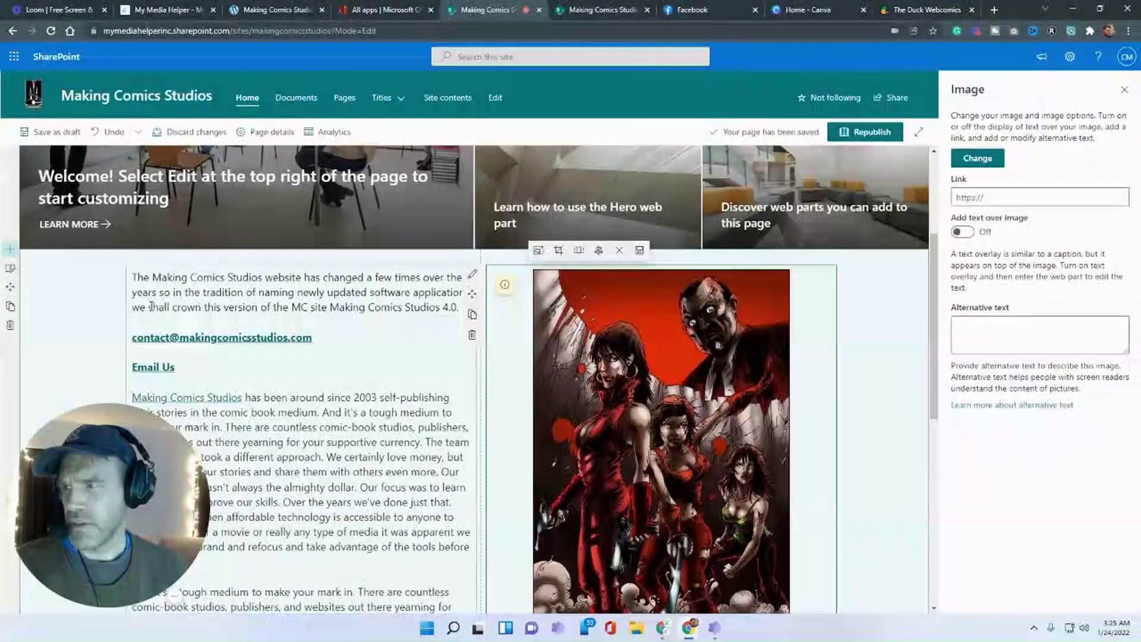
- Save the page as a draft and reopen it for editing
{"action": "scroll", "coordinate": [152, 306], "scroll_direction": "down", "scroll_amount": 1}
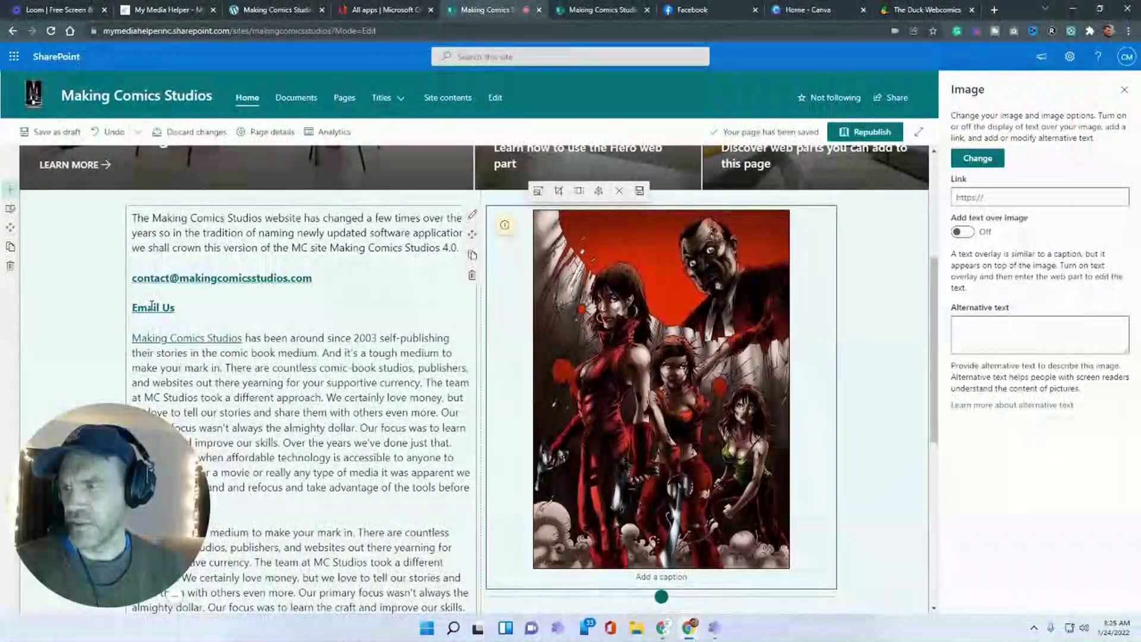
{"action": "left_click", "coordinate": [57, 132]}
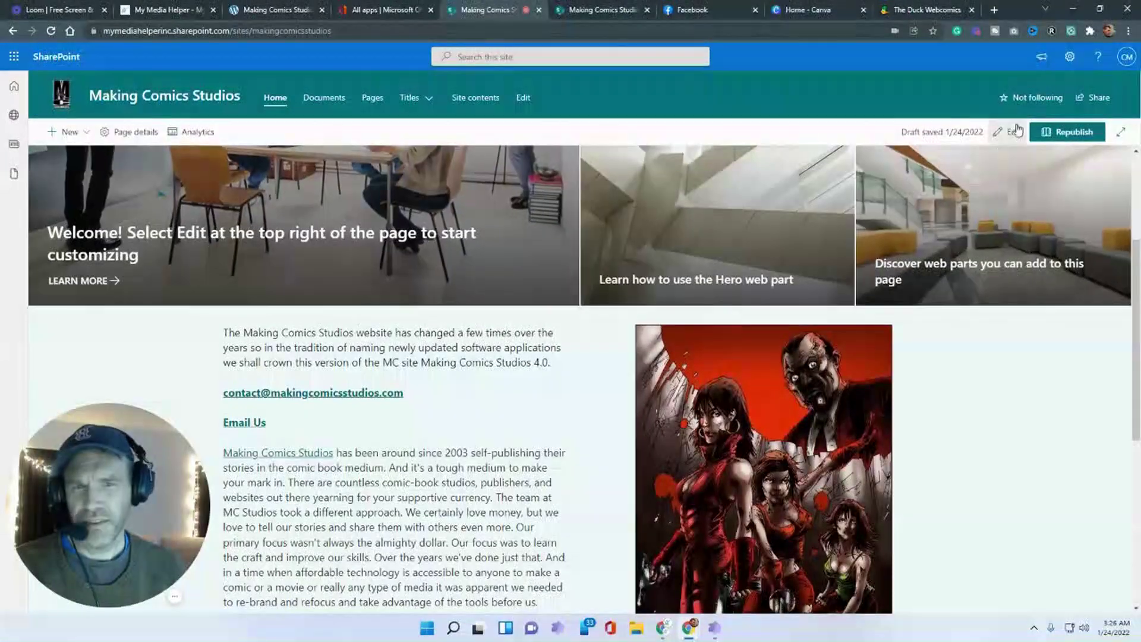
{"action": "left_click", "coordinate": [1009, 132]}
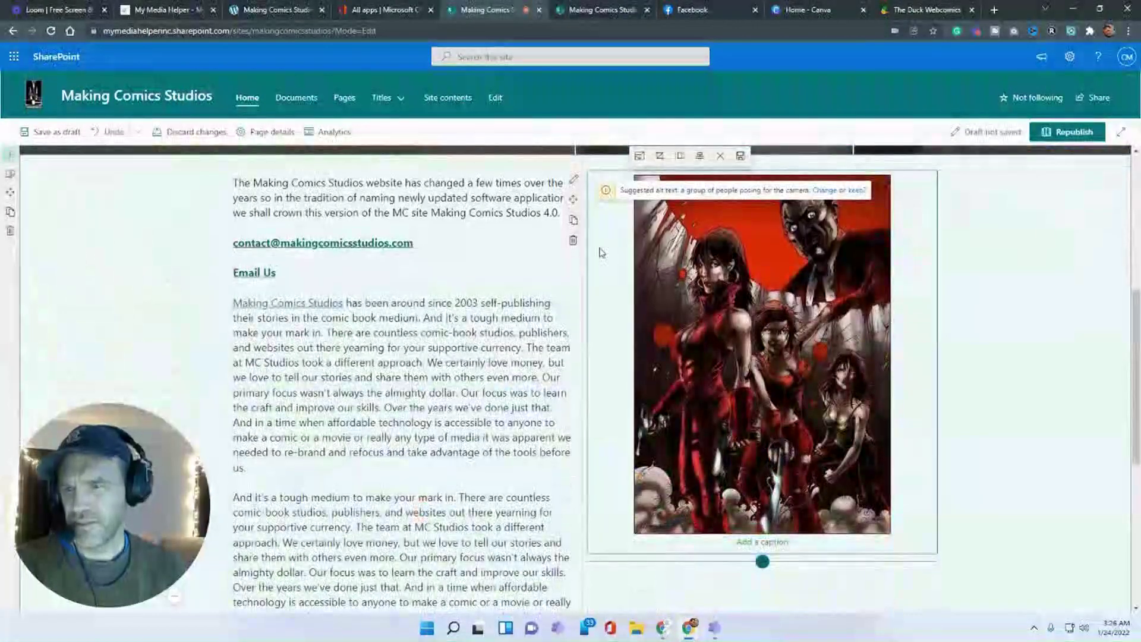
- Move the Gems poster image into the left column
{"action": "scroll", "coordinate": [592, 213], "scroll_direction": "up", "scroll_amount": 1}
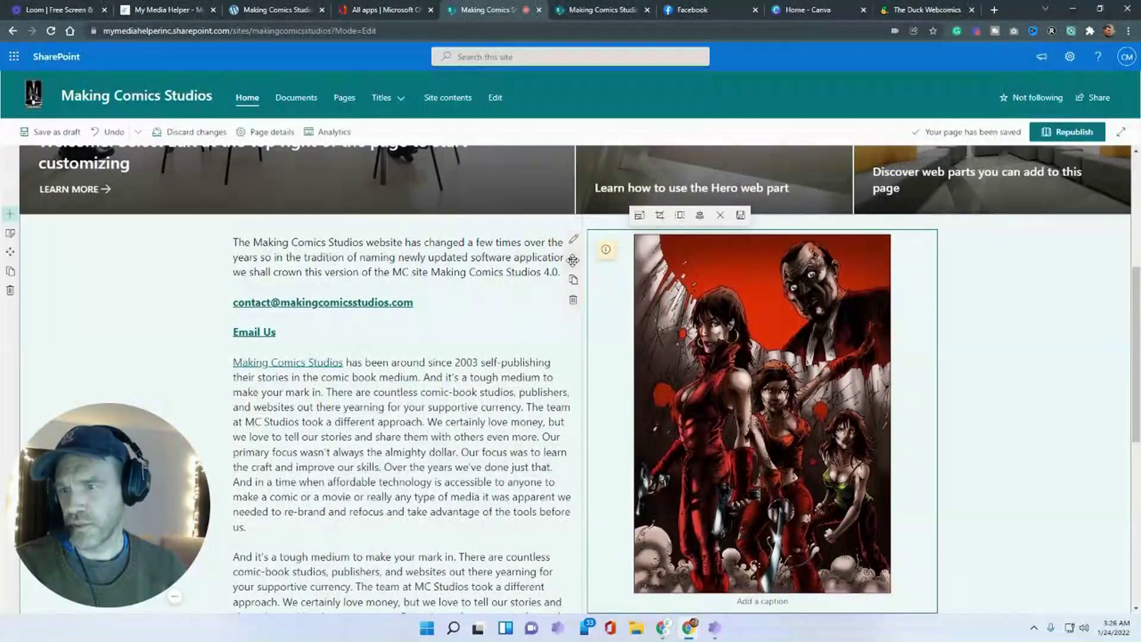
{"action": "left_click_drag", "start_coordinate": [572, 258], "coordinate": [480, 386]}
{"action": "scroll", "coordinate": [538, 400], "scroll_direction": "down", "scroll_amount": 4}
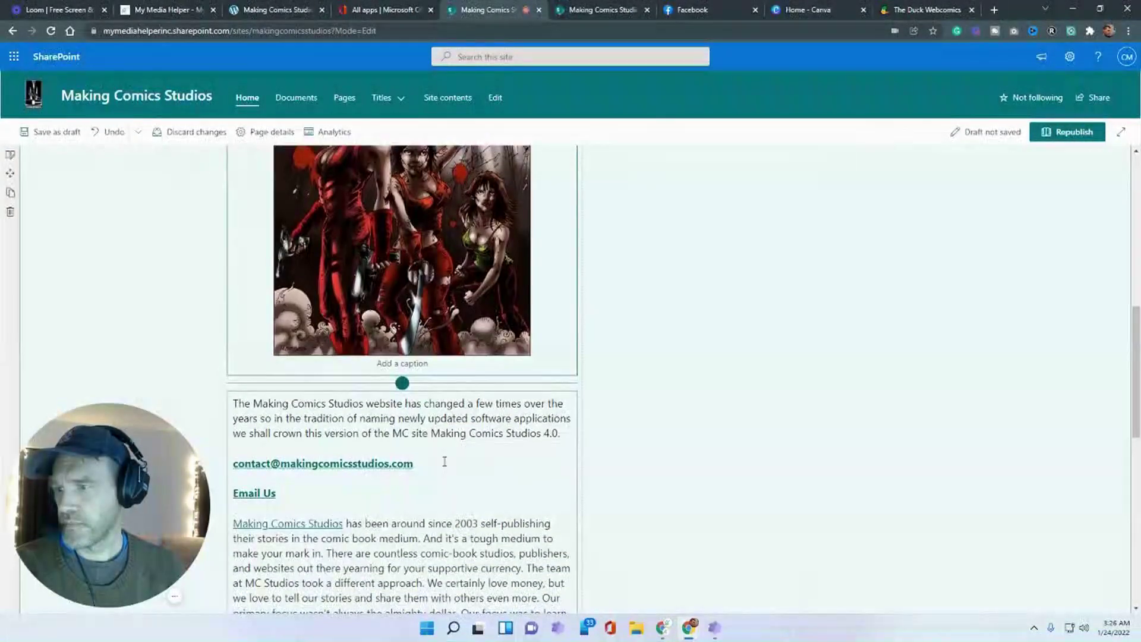
{"action": "scroll", "coordinate": [444, 461], "scroll_direction": "up", "scroll_amount": 1}
- Move the intro text block into the right column
{"action": "left_click", "coordinate": [467, 514]}
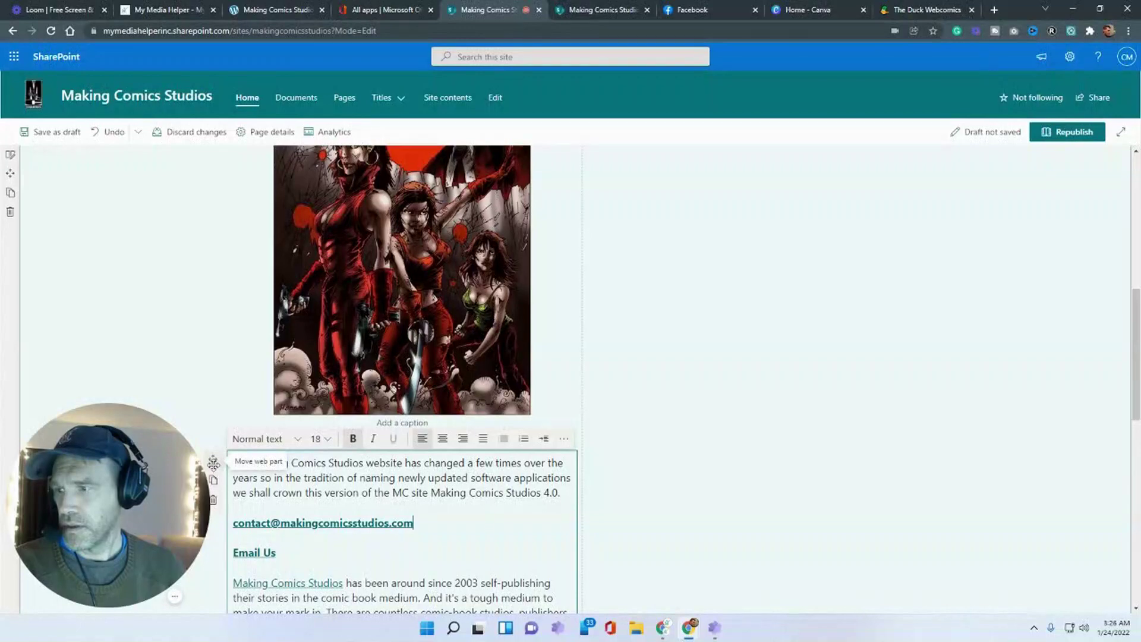
{"action": "left_click_drag", "start_coordinate": [213, 459], "coordinate": [693, 414]}
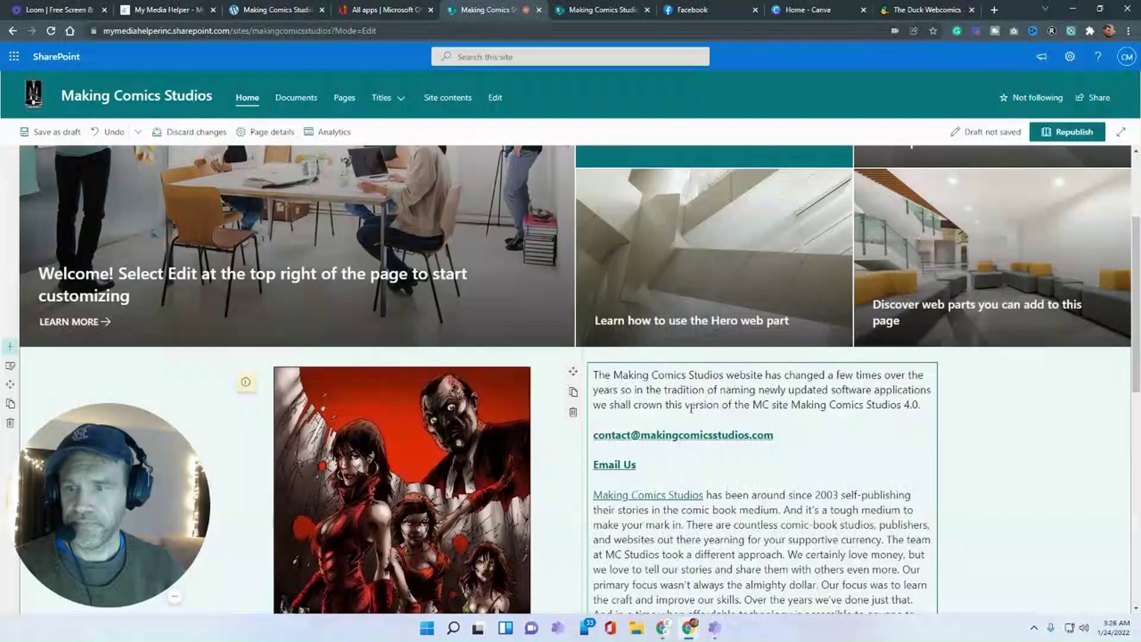
{"action": "scroll", "coordinate": [692, 415], "scroll_direction": "down", "scroll_amount": 4}
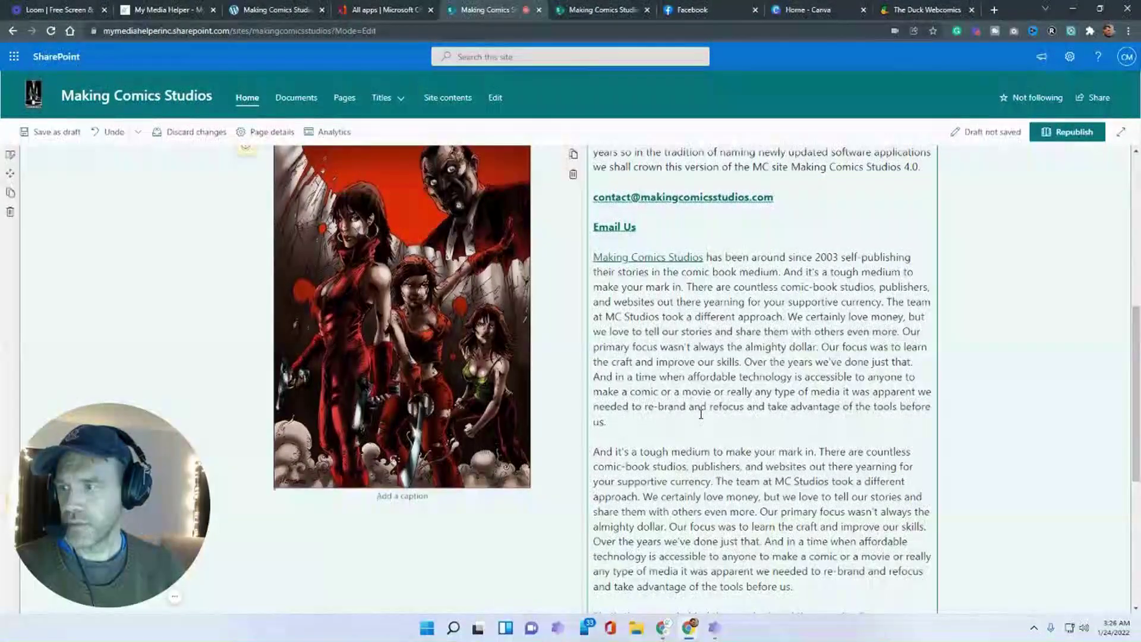
{"action": "scroll", "coordinate": [702, 414], "scroll_direction": "up", "scroll_amount": 1}
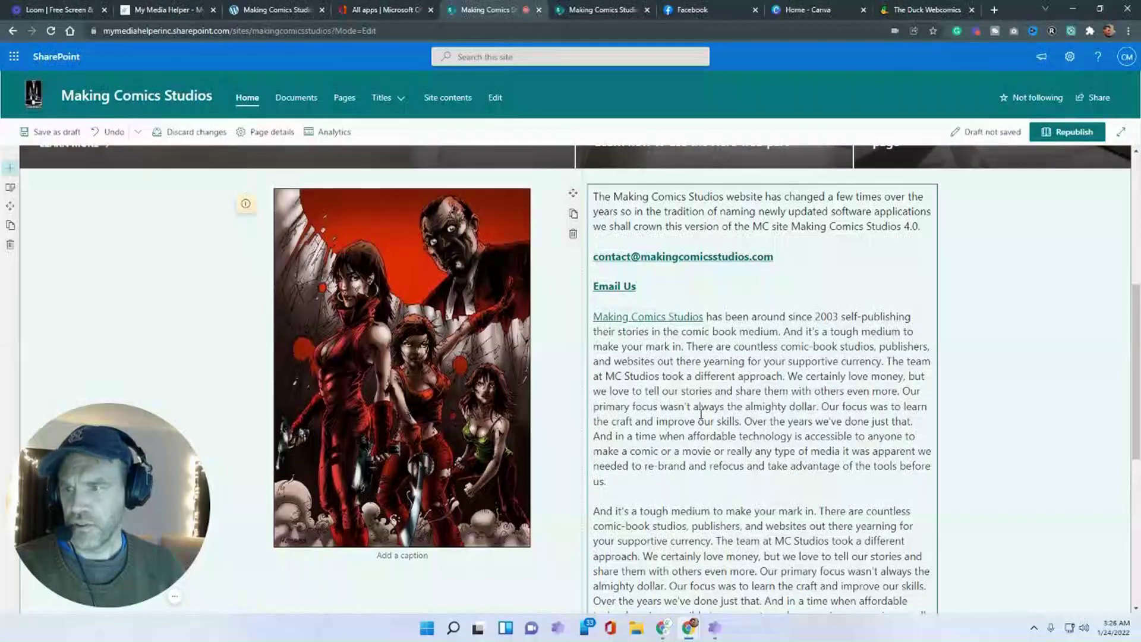
{"action": "left_click", "coordinate": [1049, 293]}
{"action": "scroll", "coordinate": [543, 301], "scroll_direction": "up", "scroll_amount": 3}
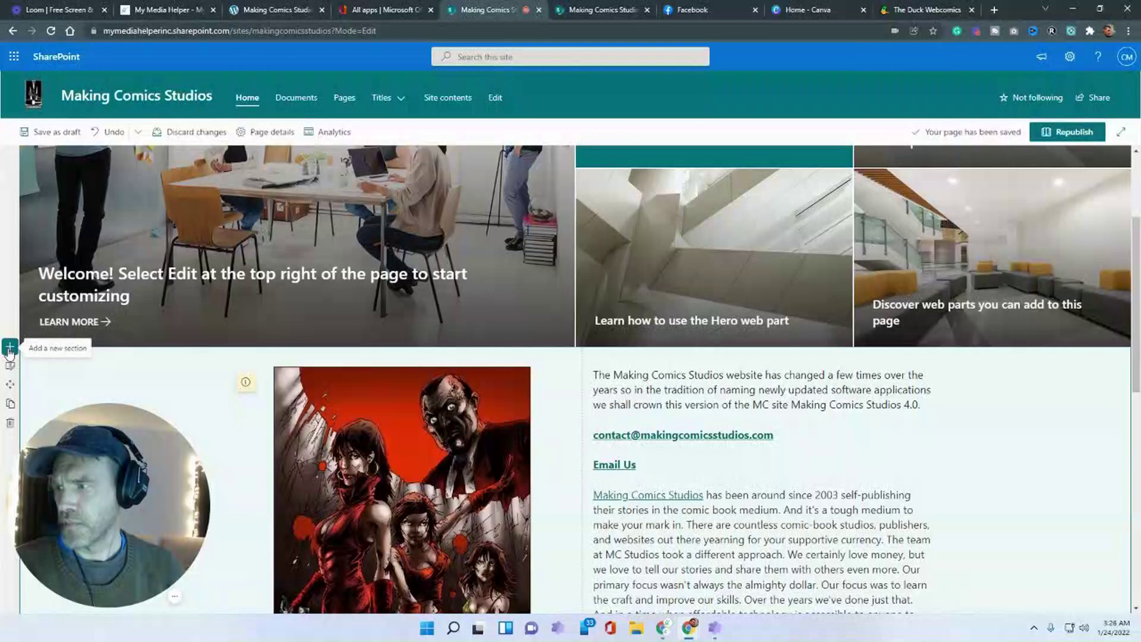
- Add a vertical sidebar section containing a text block reading 'Side Bar Text'
{"action": "left_click", "coordinate": [9, 347]}
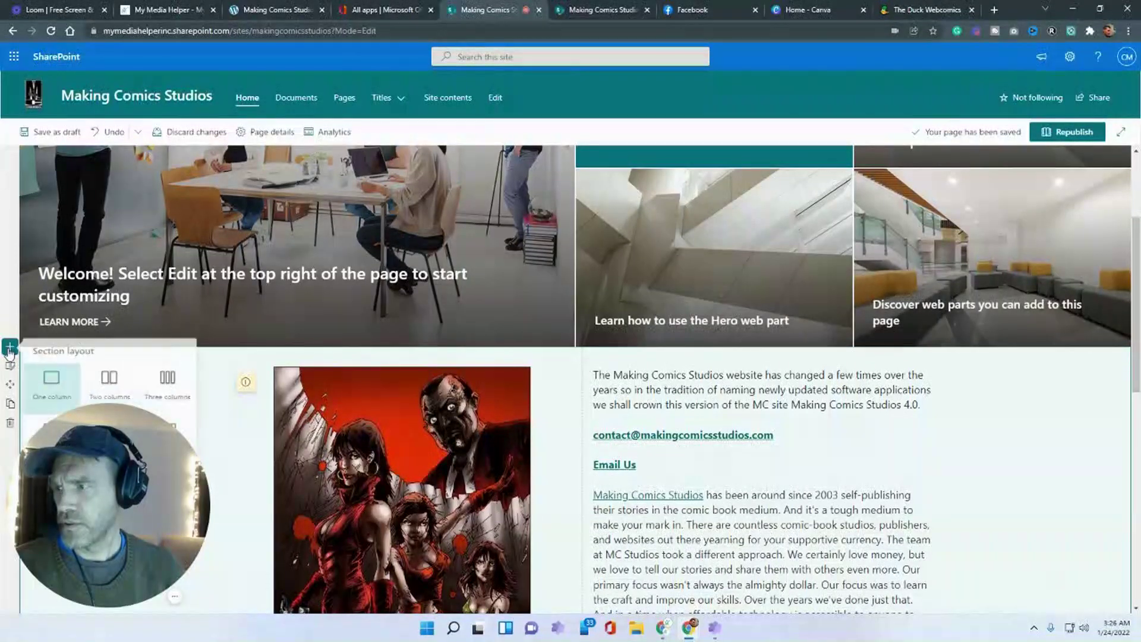
{"action": "scroll", "coordinate": [16, 339], "scroll_direction": "down", "scroll_amount": 2}
{"action": "left_click_drag", "start_coordinate": [50, 456], "coordinate": [659, 396]}
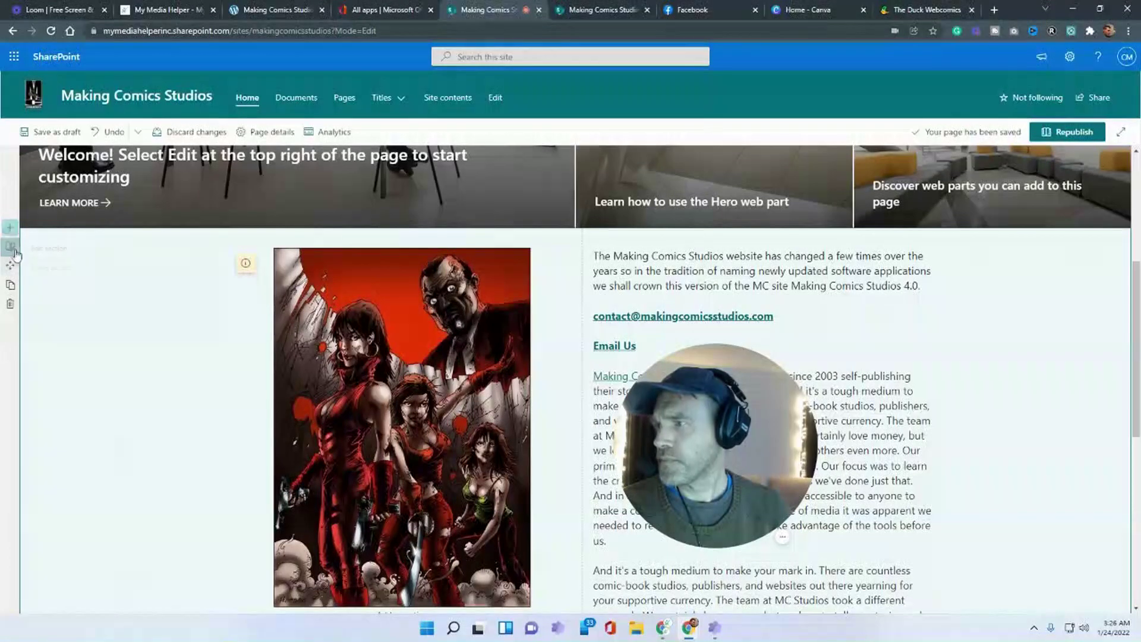
{"action": "left_click", "coordinate": [9, 228]}
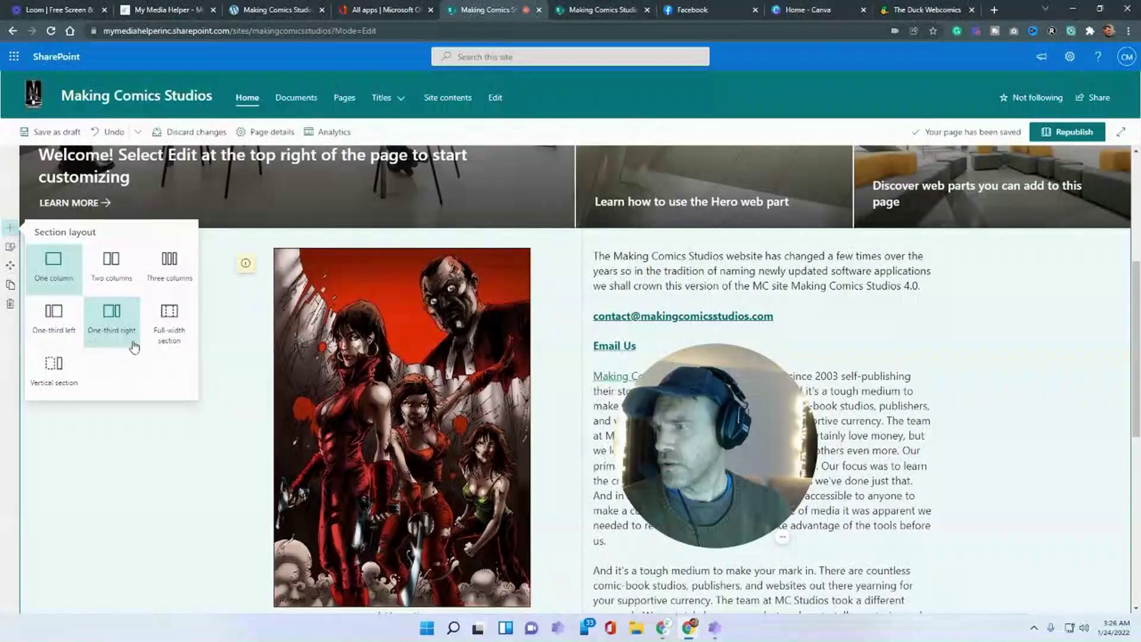
{"action": "left_click", "coordinate": [58, 367]}
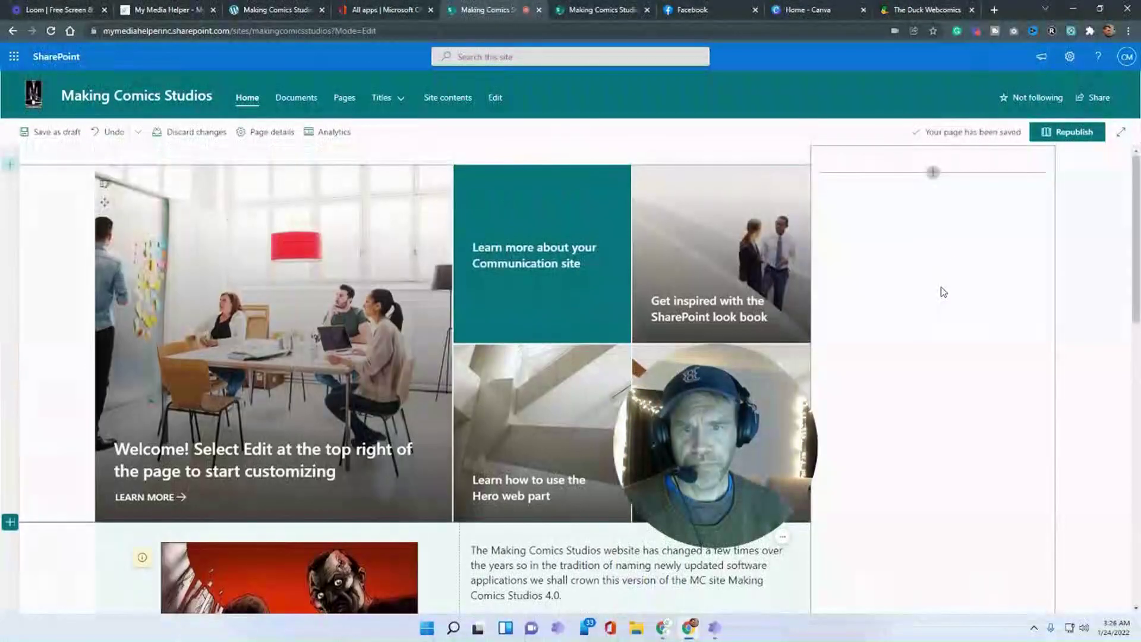
{"action": "left_click", "coordinate": [933, 174]}
{"action": "left_click", "coordinate": [930, 292]}
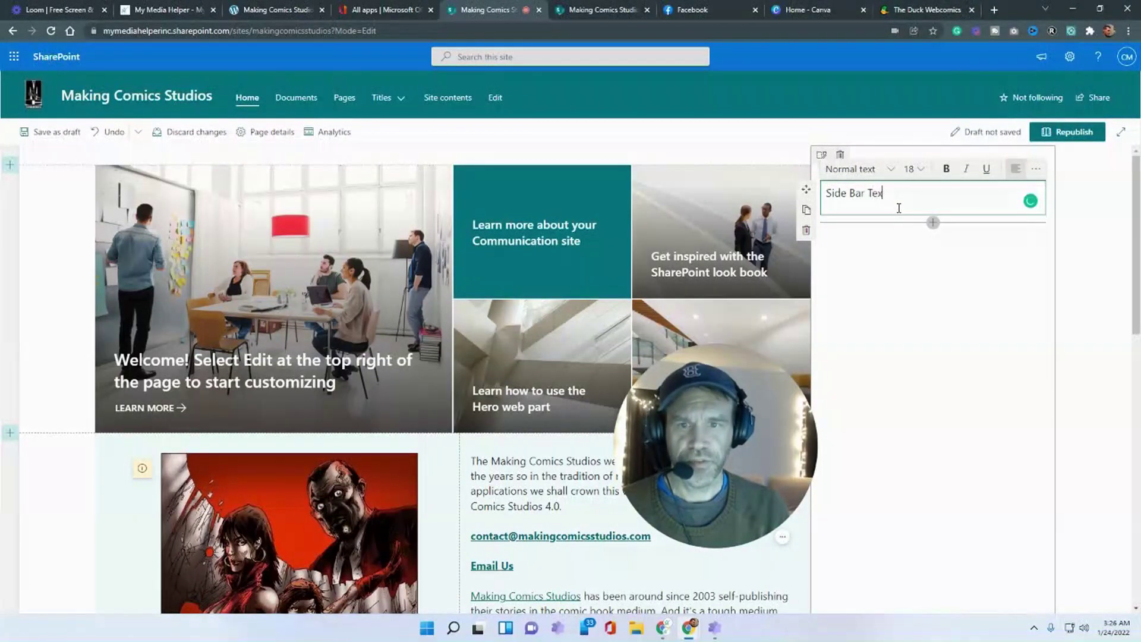
{"action": "left_click", "coordinate": [951, 262]}
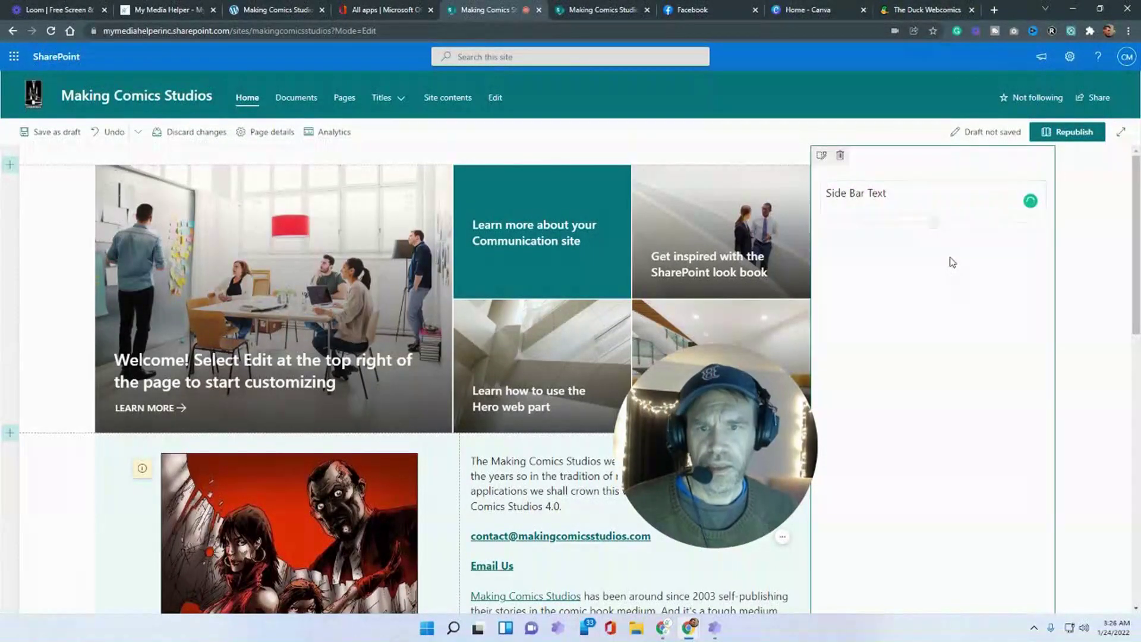
- Give the sidebar section a teal background and save the page as a draft
{"action": "left_click", "coordinate": [822, 156]}
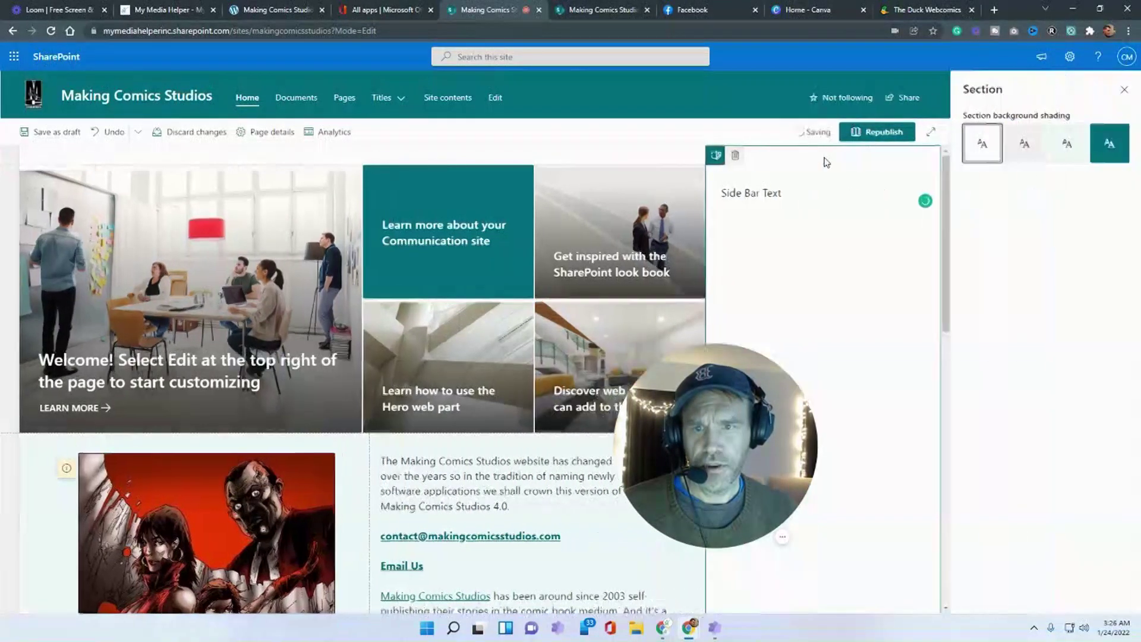
{"action": "left_click", "coordinate": [1105, 145]}
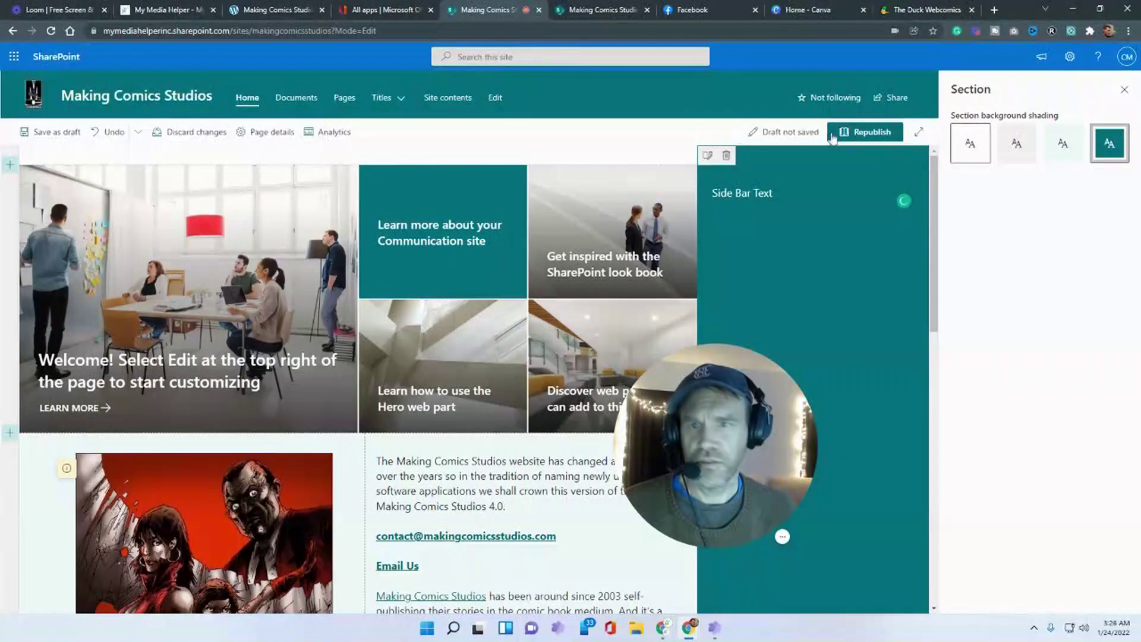
{"action": "left_click", "coordinate": [51, 132]}
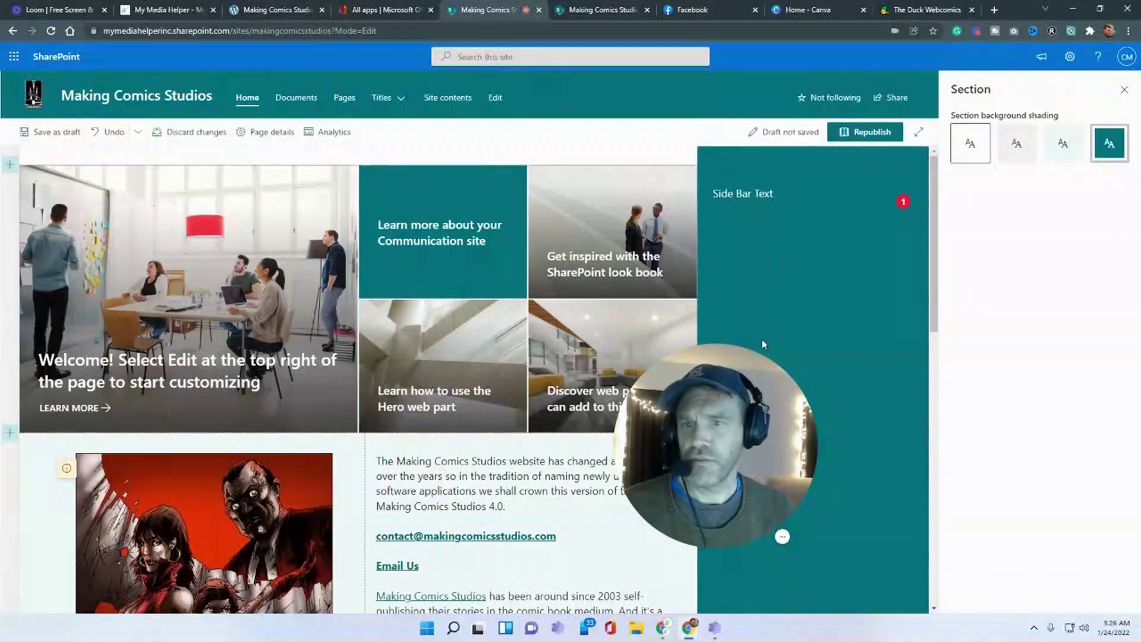
{"action": "scroll", "coordinate": [922, 228], "scroll_direction": "down", "scroll_amount": 8}
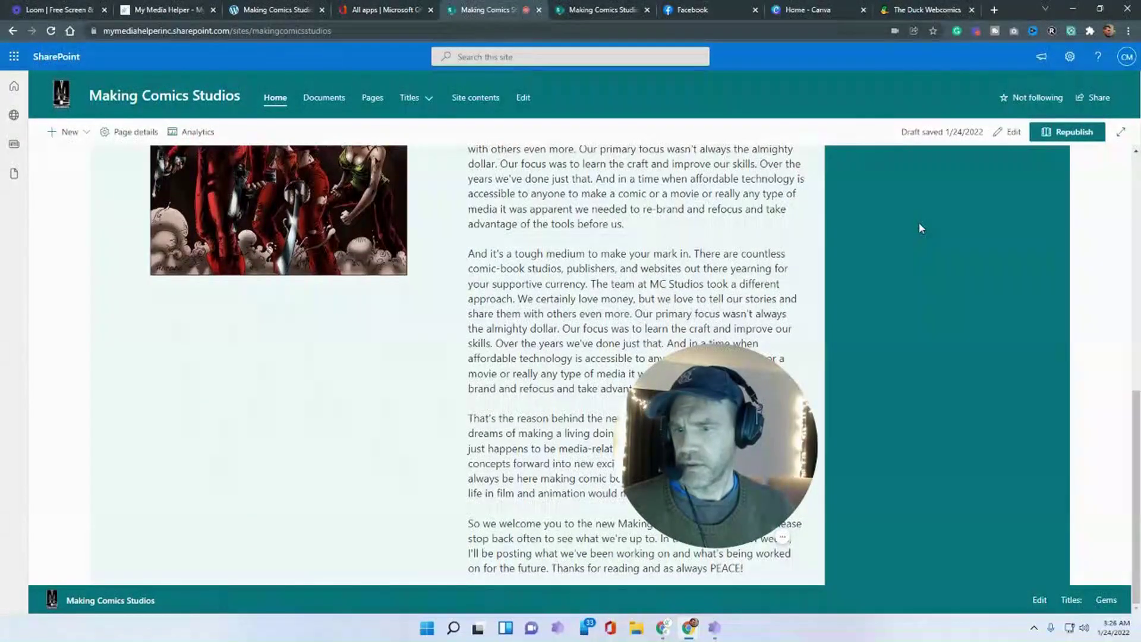
- Review the saved page with its teal 'Side Bar Text' sidebar, then return to edit mode
{"action": "scroll", "coordinate": [918, 222], "scroll_direction": "up", "scroll_amount": 10}
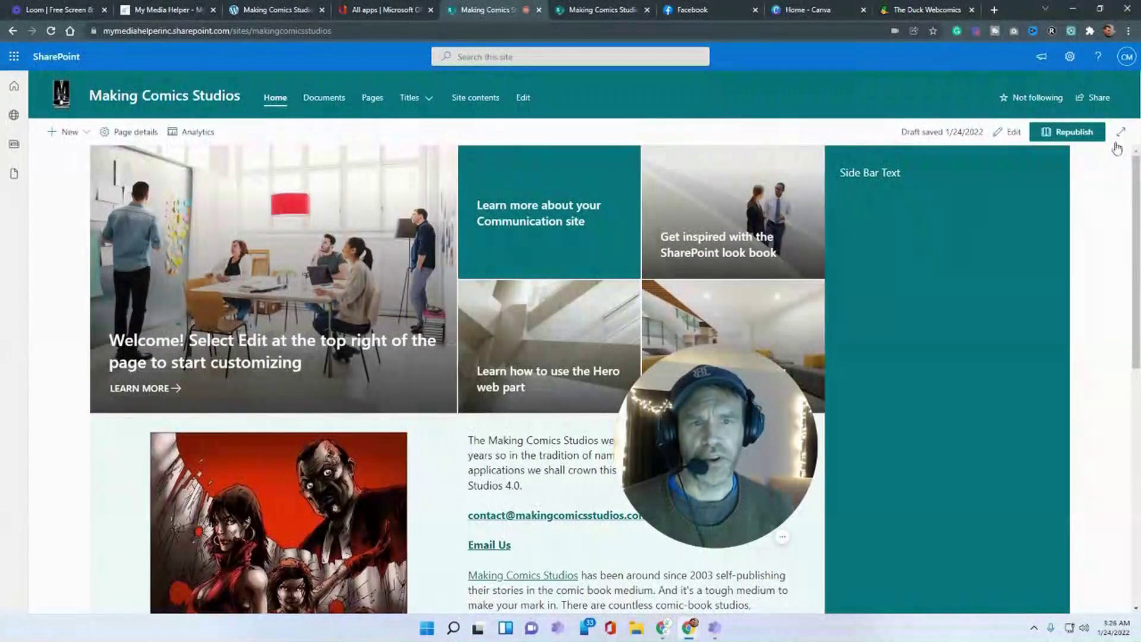
{"action": "scroll", "coordinate": [1100, 186], "scroll_direction": "down", "scroll_amount": 5}
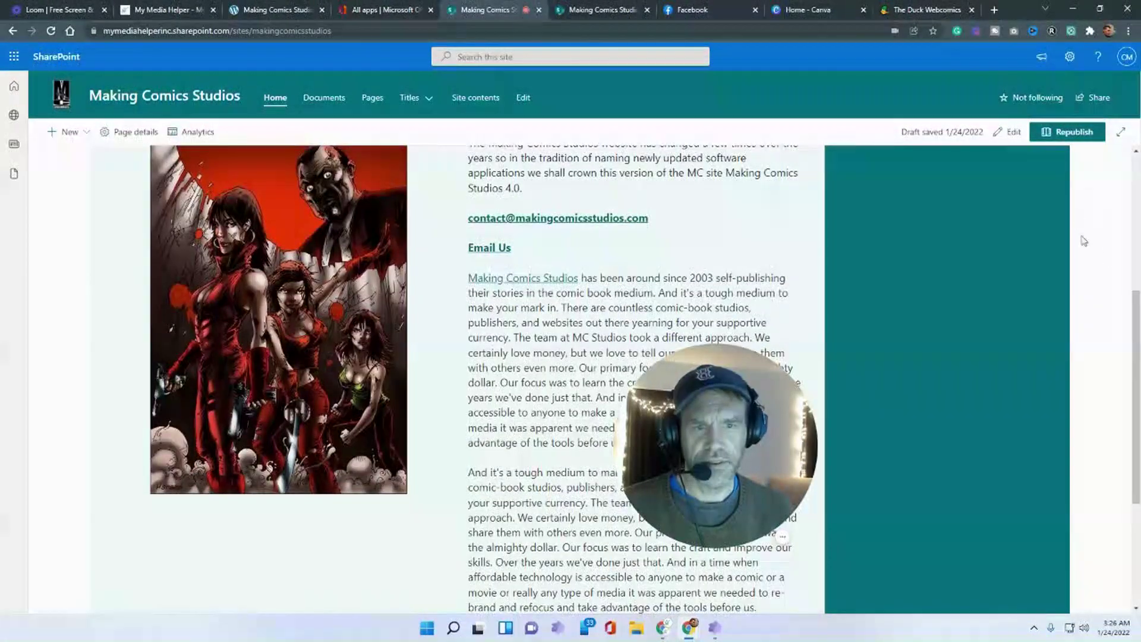
{"action": "scroll", "coordinate": [1073, 250], "scroll_direction": "up", "scroll_amount": 6}
{"action": "scroll", "coordinate": [1073, 255], "scroll_direction": "down", "scroll_amount": 9}
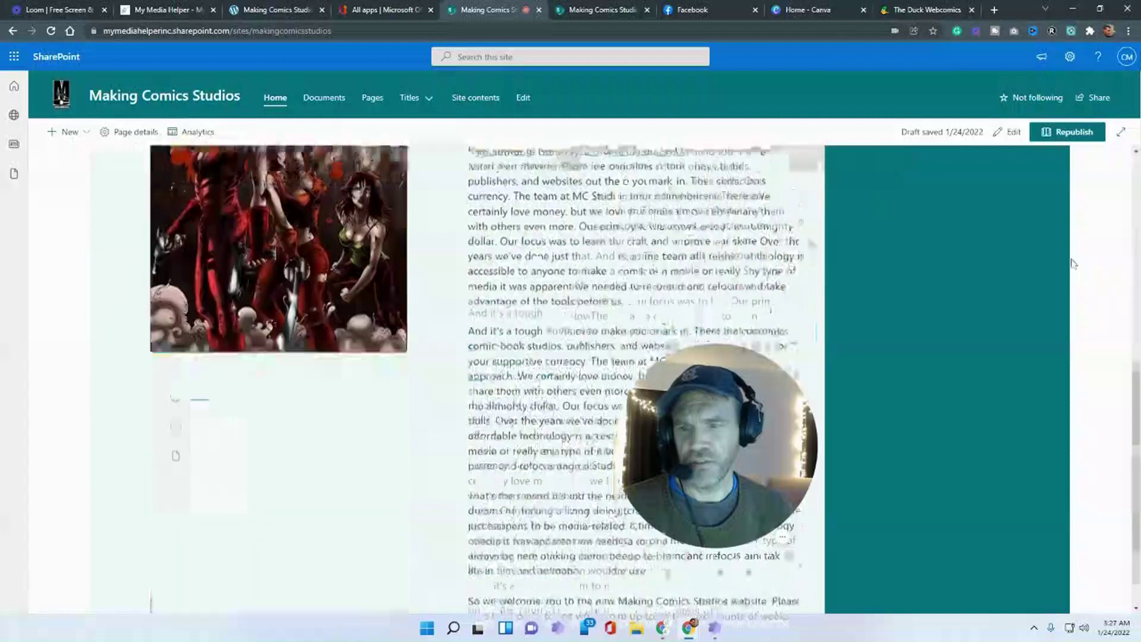
{"action": "scroll", "coordinate": [1073, 253], "scroll_direction": "up", "scroll_amount": 9}
{"action": "scroll", "coordinate": [1070, 244], "scroll_direction": "down", "scroll_amount": 9}
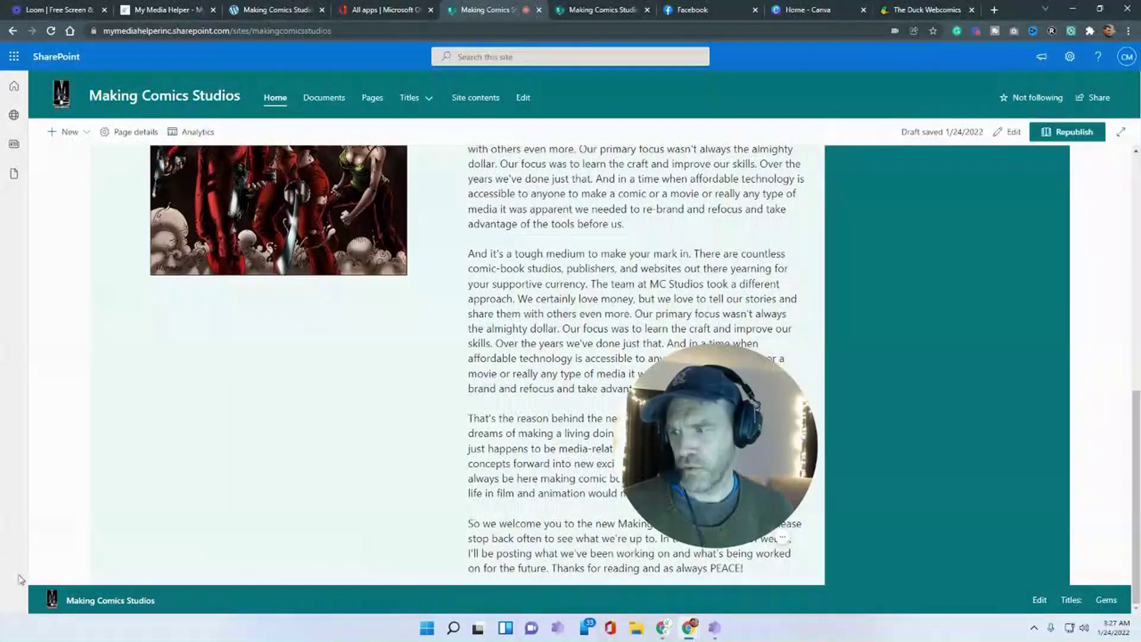
{"action": "scroll", "coordinate": [161, 408], "scroll_direction": "up", "scroll_amount": 5}
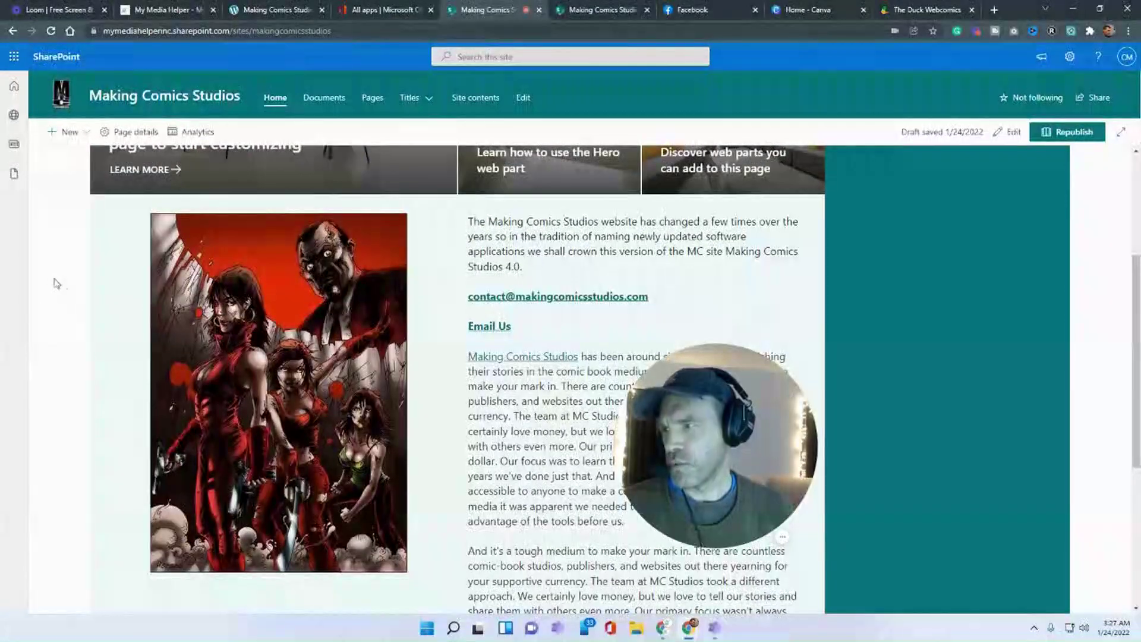
{"action": "scroll", "coordinate": [249, 352], "scroll_direction": "up", "scroll_amount": 4}
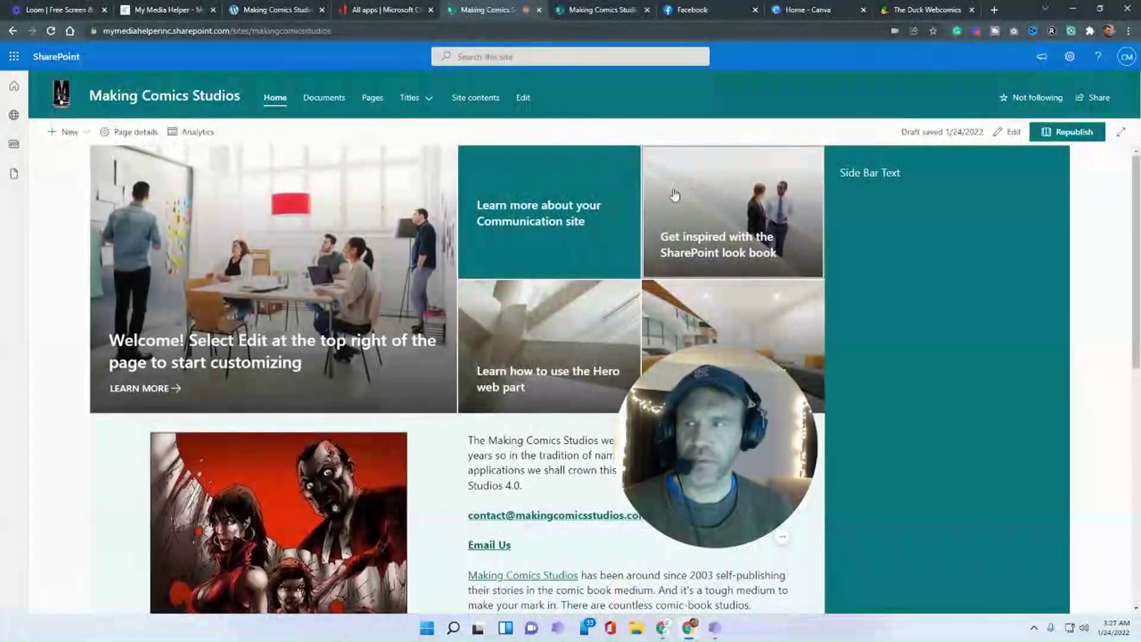
{"action": "left_click", "coordinate": [1011, 133]}
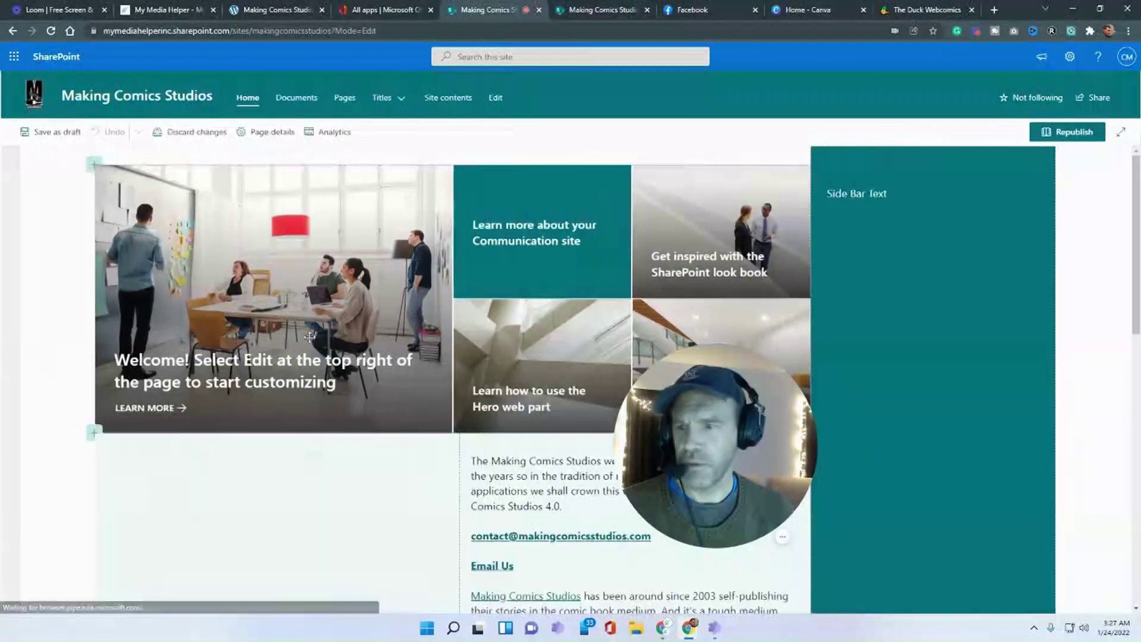
- Delete the teal 'Side Bar Text' sidebar section and open the image-and-text section's settings
{"action": "scroll", "coordinate": [535, 357], "scroll_direction": "down", "scroll_amount": 3}
{"action": "left_click", "coordinate": [11, 256]}
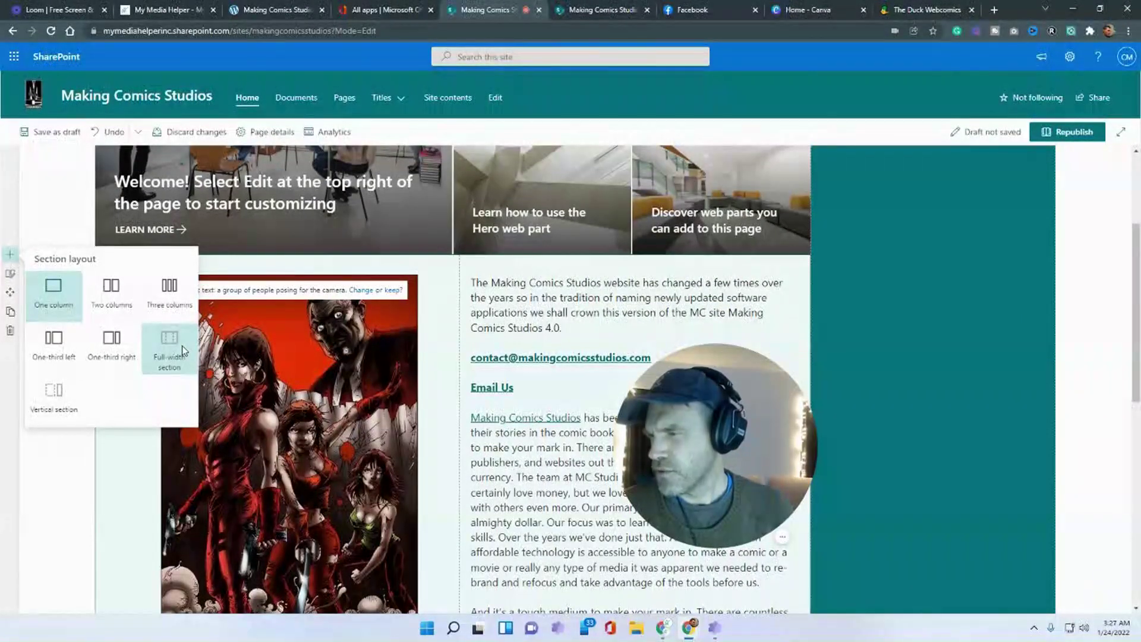
{"action": "scroll", "coordinate": [32, 275], "scroll_direction": "down", "scroll_amount": 1}
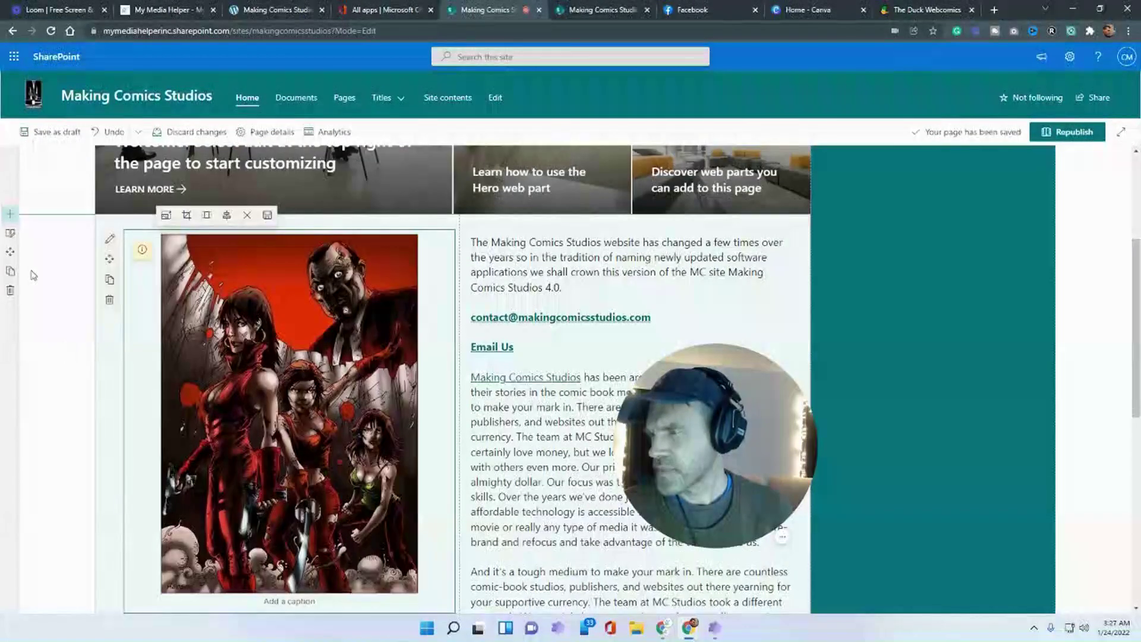
{"action": "scroll", "coordinate": [27, 256], "scroll_direction": "up", "scroll_amount": 1}
{"action": "left_click", "coordinate": [10, 273]}
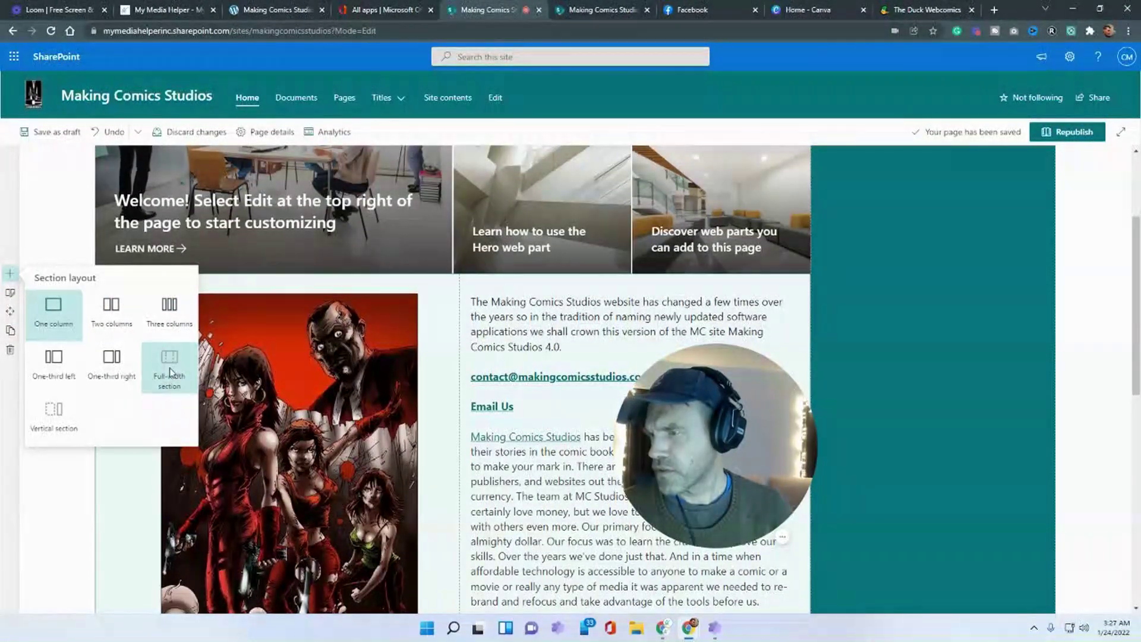
{"action": "left_click", "coordinate": [92, 540]}
{"action": "left_click", "coordinate": [10, 274]}
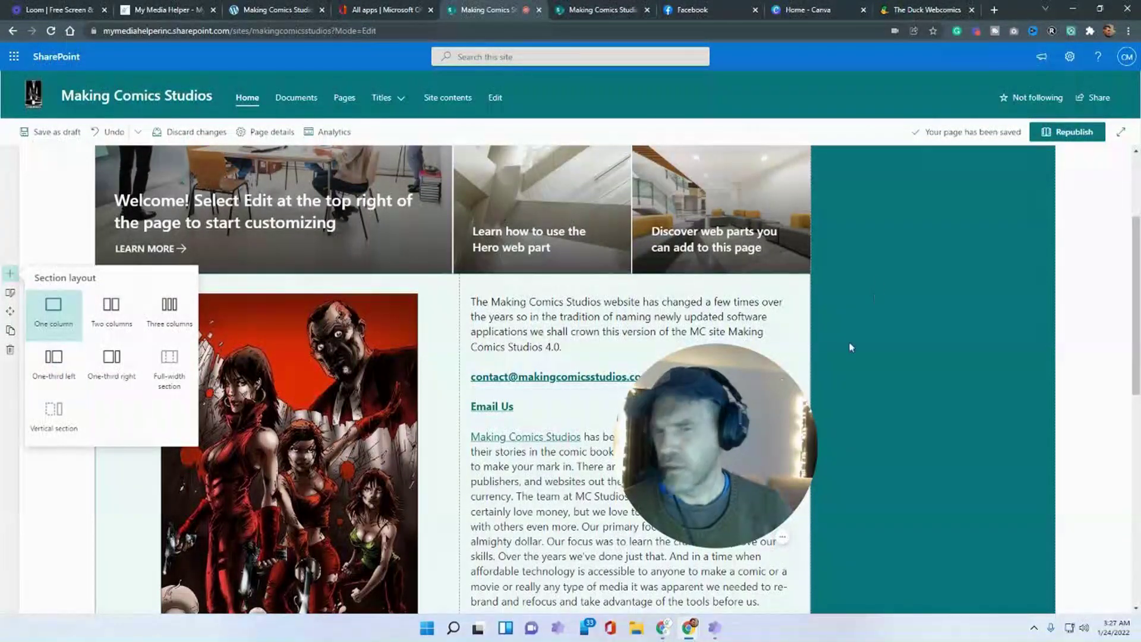
{"action": "scroll", "coordinate": [879, 231], "scroll_direction": "up", "scroll_amount": 3}
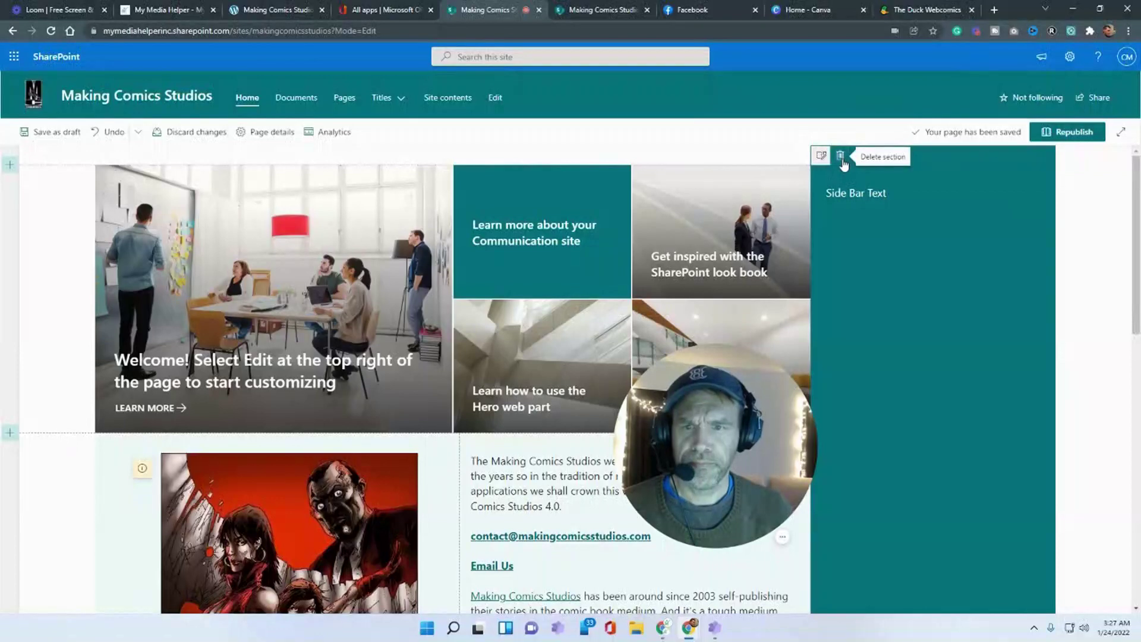
{"action": "left_click", "coordinate": [841, 156]}
{"action": "scroll", "coordinate": [10, 255], "scroll_direction": "down", "scroll_amount": 3}
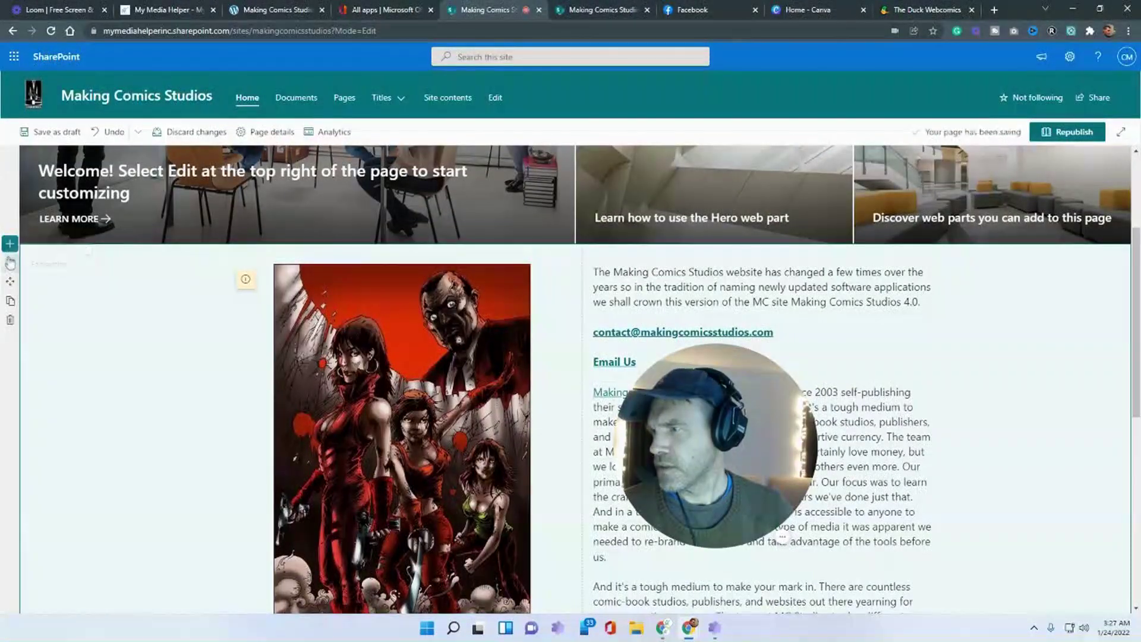
{"action": "left_click", "coordinate": [10, 263]}
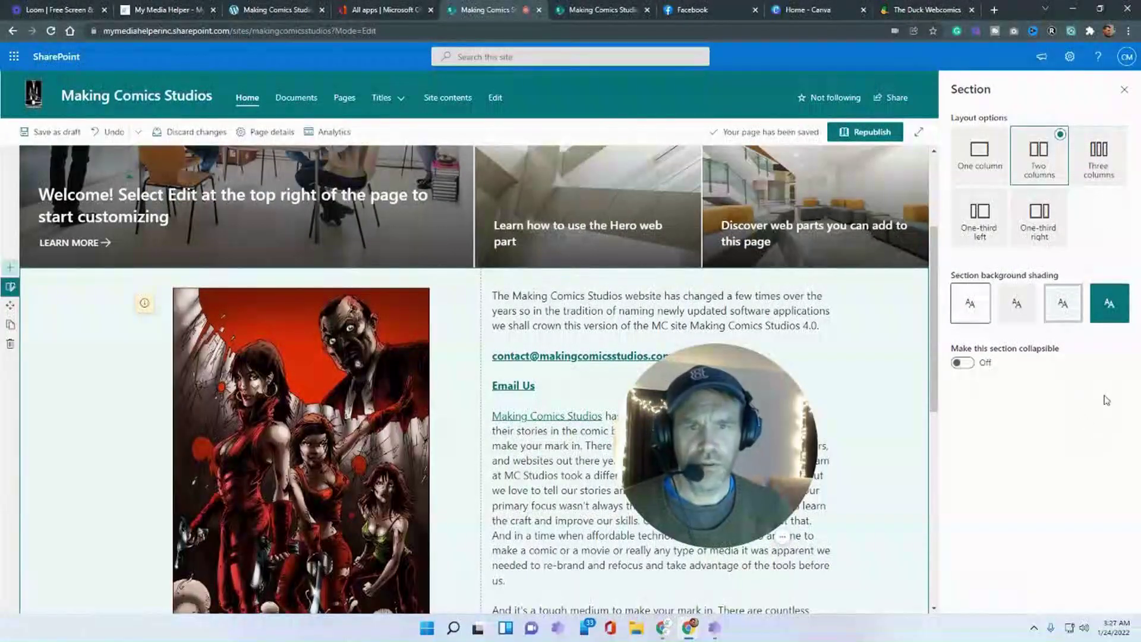
- Close the Section pane and insert a full-width section above the image-and-text section
{"action": "left_click", "coordinate": [1124, 91]}
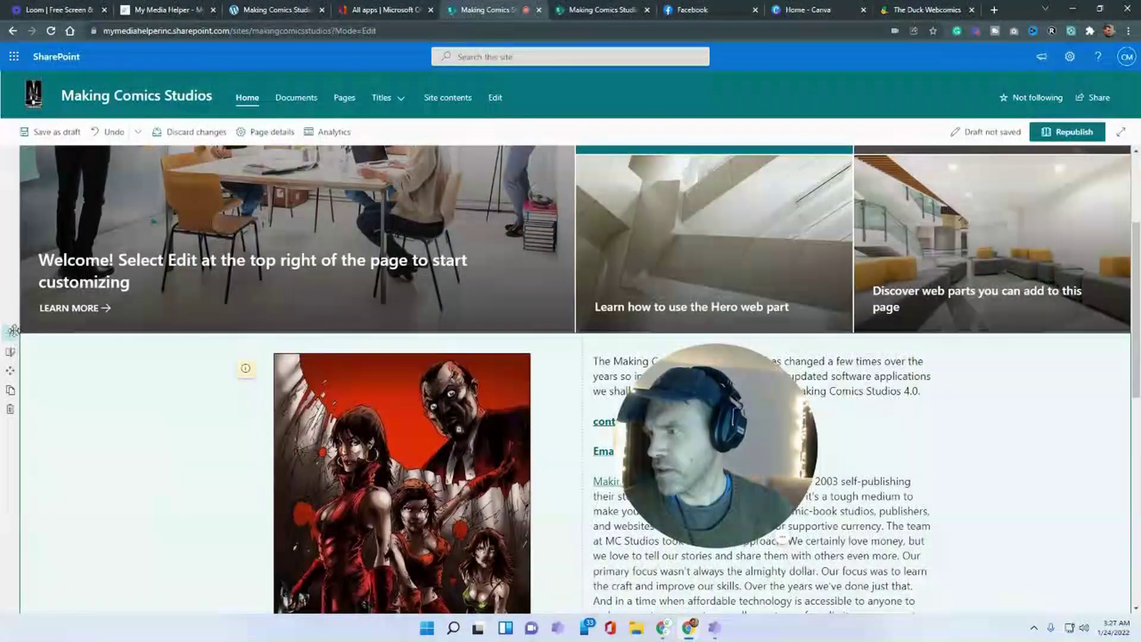
{"action": "left_click", "coordinate": [10, 330]}
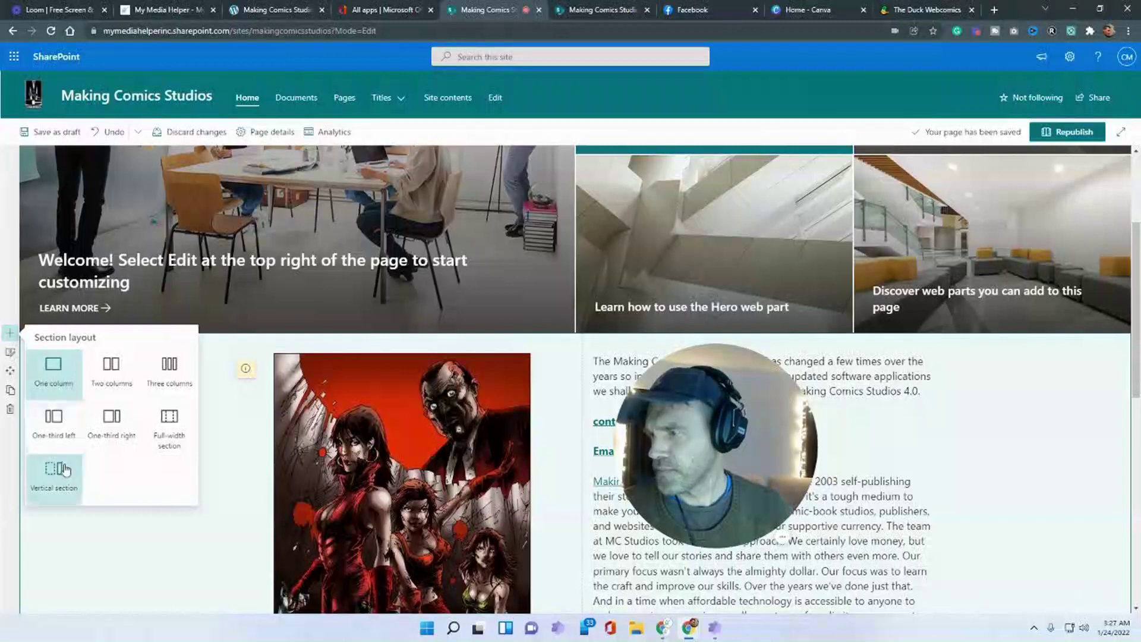
{"action": "left_click", "coordinate": [161, 428]}
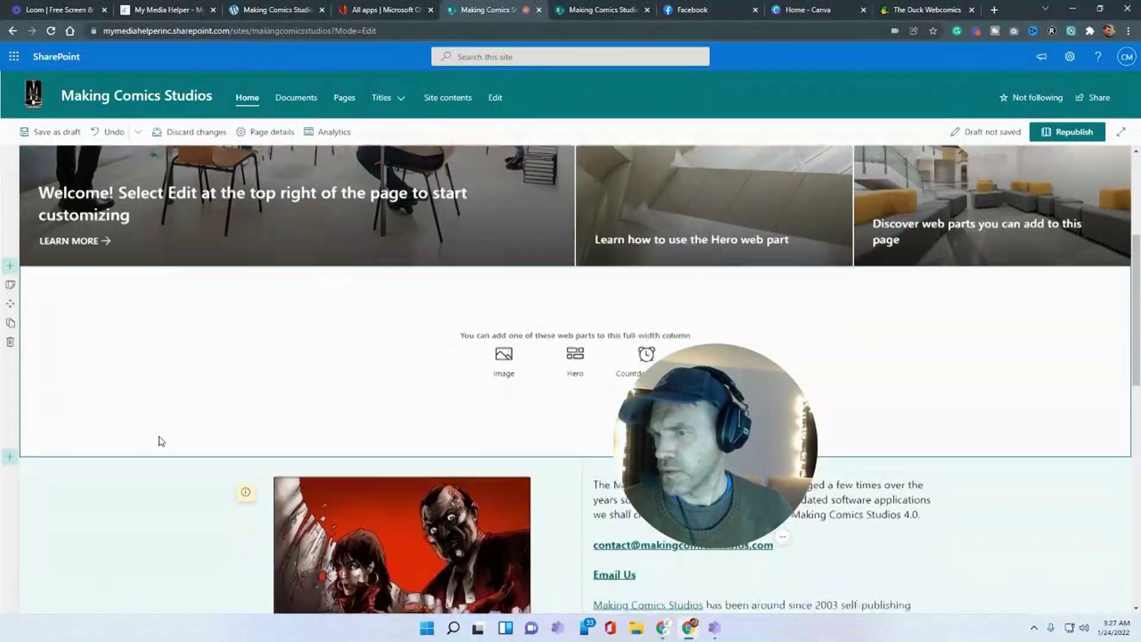
{"action": "scroll", "coordinate": [158, 438], "scroll_direction": "down", "scroll_amount": 3}
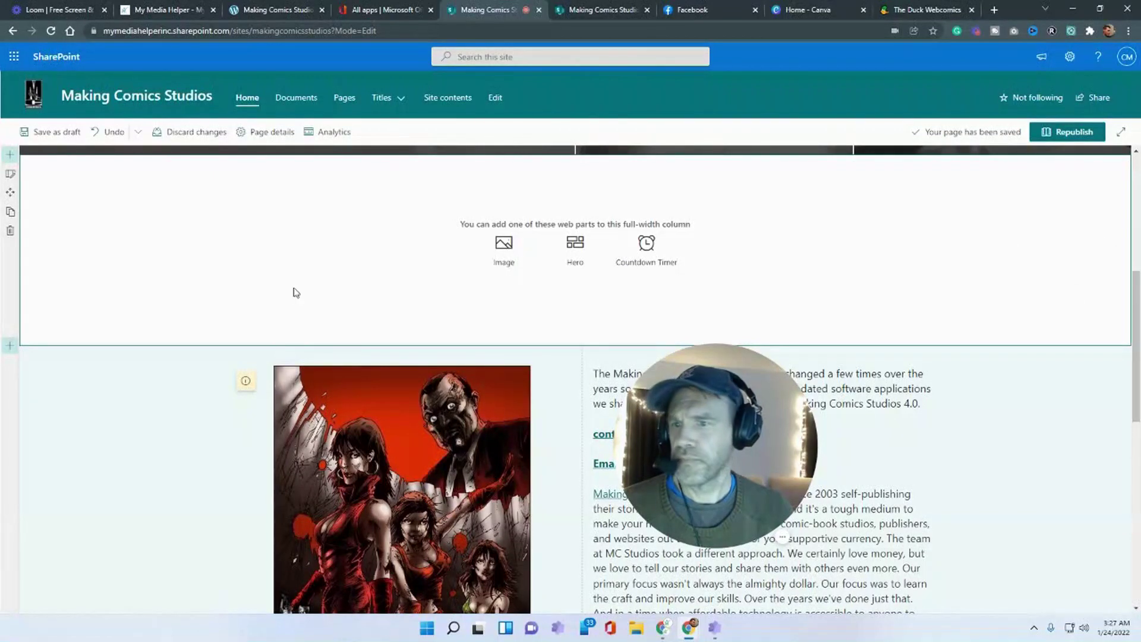
{"action": "scroll", "coordinate": [294, 296], "scroll_direction": "up", "scroll_amount": 3}
{"action": "scroll", "coordinate": [291, 299], "scroll_direction": "down", "scroll_amount": 2}
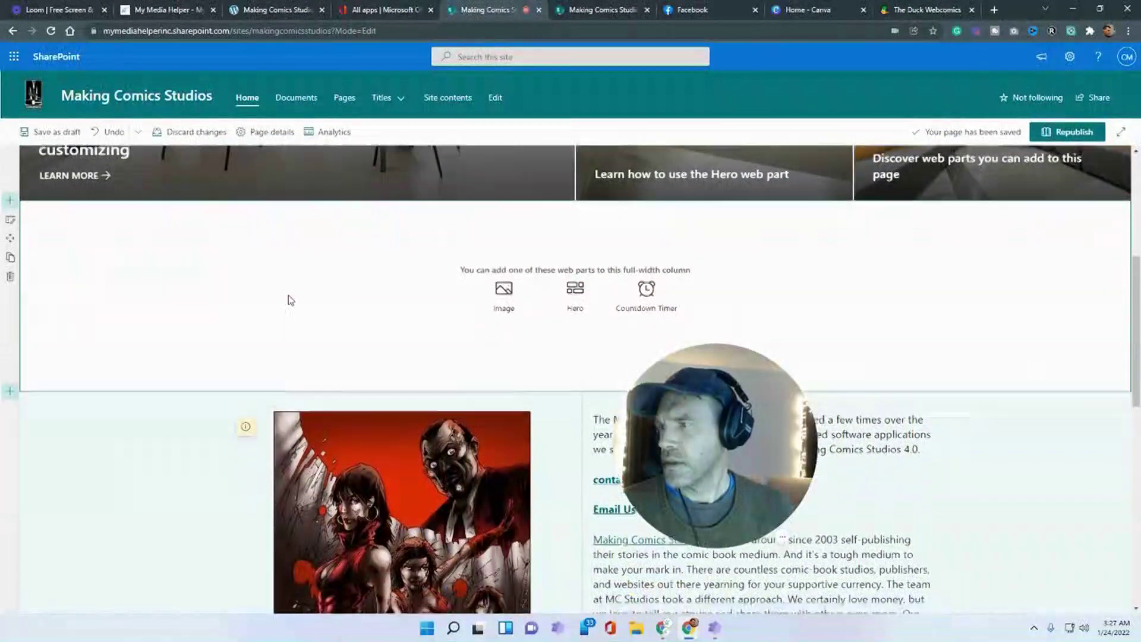
{"action": "scroll", "coordinate": [287, 299], "scroll_direction": "down", "scroll_amount": 1}
- Reopen the new-section layout choices and check the empty full-width section
{"action": "left_click", "coordinate": [10, 345]}
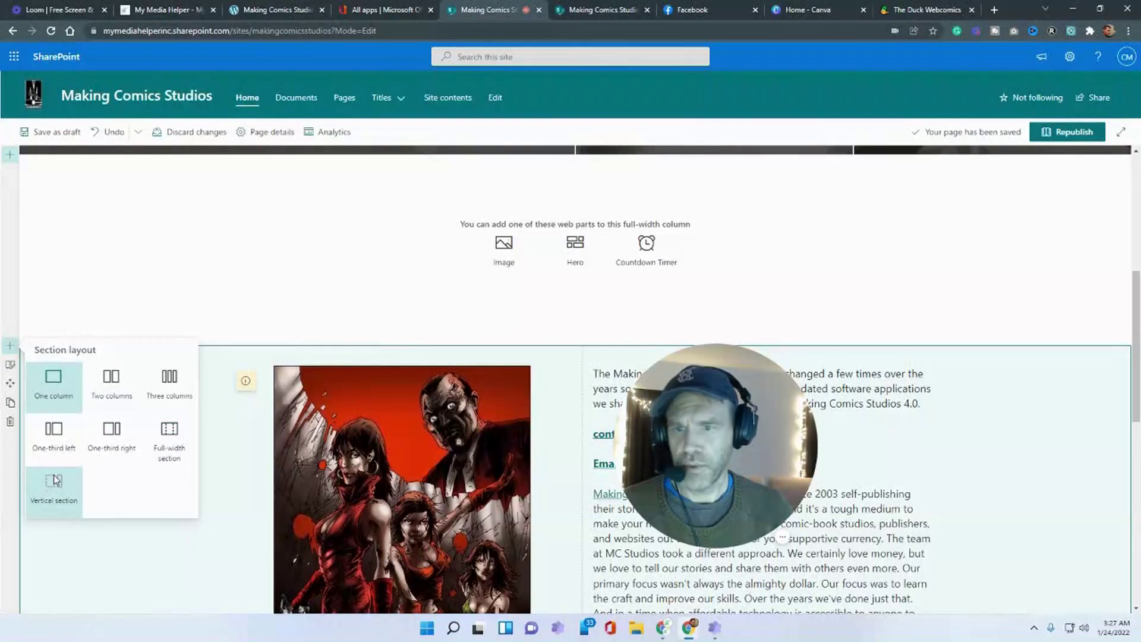
{"action": "left_click", "coordinate": [214, 324]}
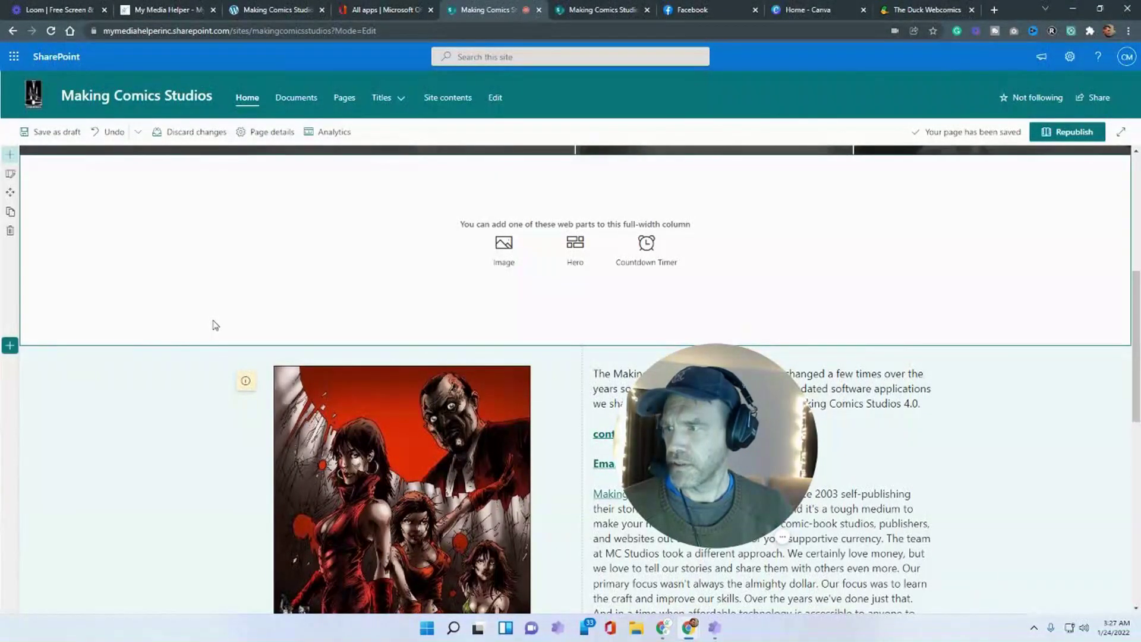
{"action": "left_click", "coordinate": [9, 345]}
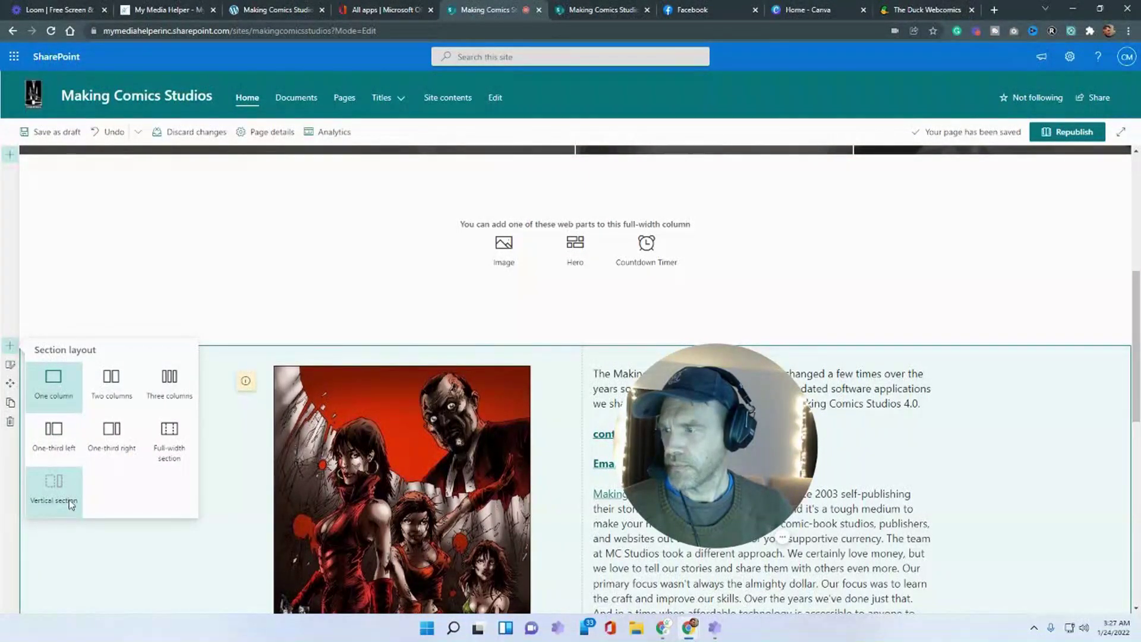
{"action": "scroll", "coordinate": [522, 339], "scroll_direction": "up", "scroll_amount": 2}
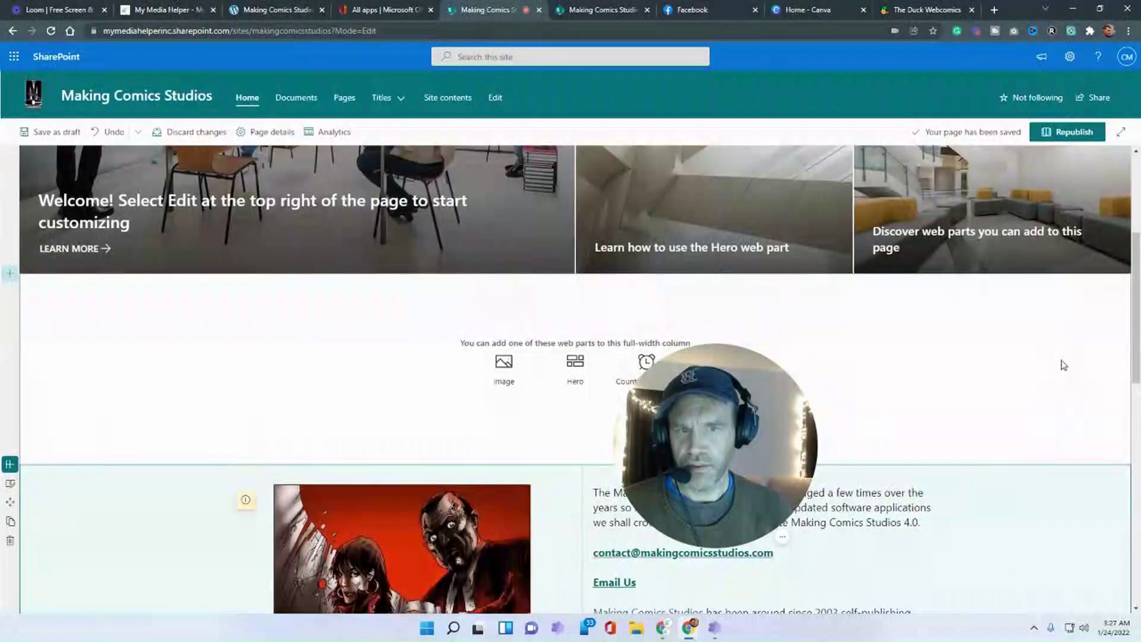
{"action": "scroll", "coordinate": [1100, 377], "scroll_direction": "down", "scroll_amount": 2}
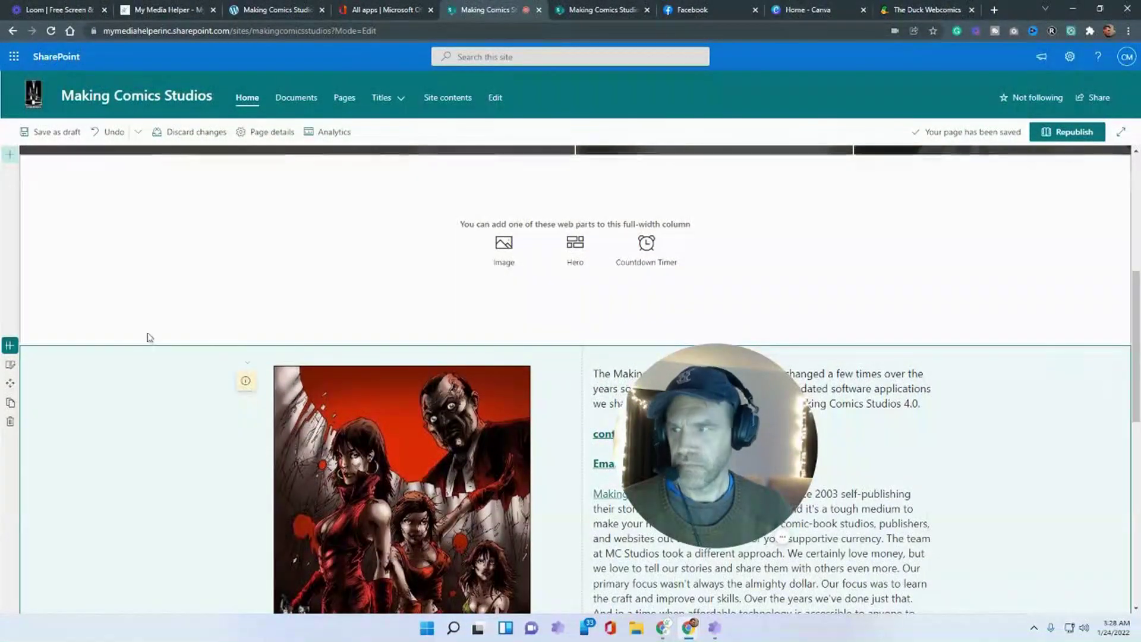
{"action": "scroll", "coordinate": [83, 364], "scroll_direction": "up", "scroll_amount": 2}
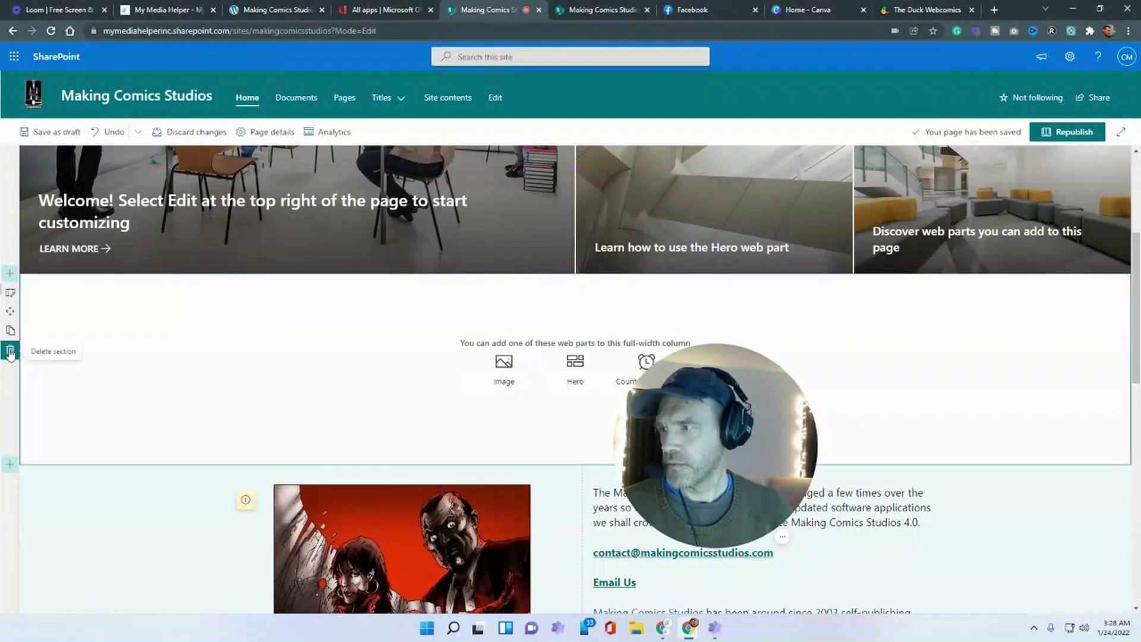
- Swap the empty full-width section for a vertical sidebar reading 'Testing' and open its section settings
{"action": "left_click", "coordinate": [10, 351]}
{"action": "left_click", "coordinate": [10, 273]}
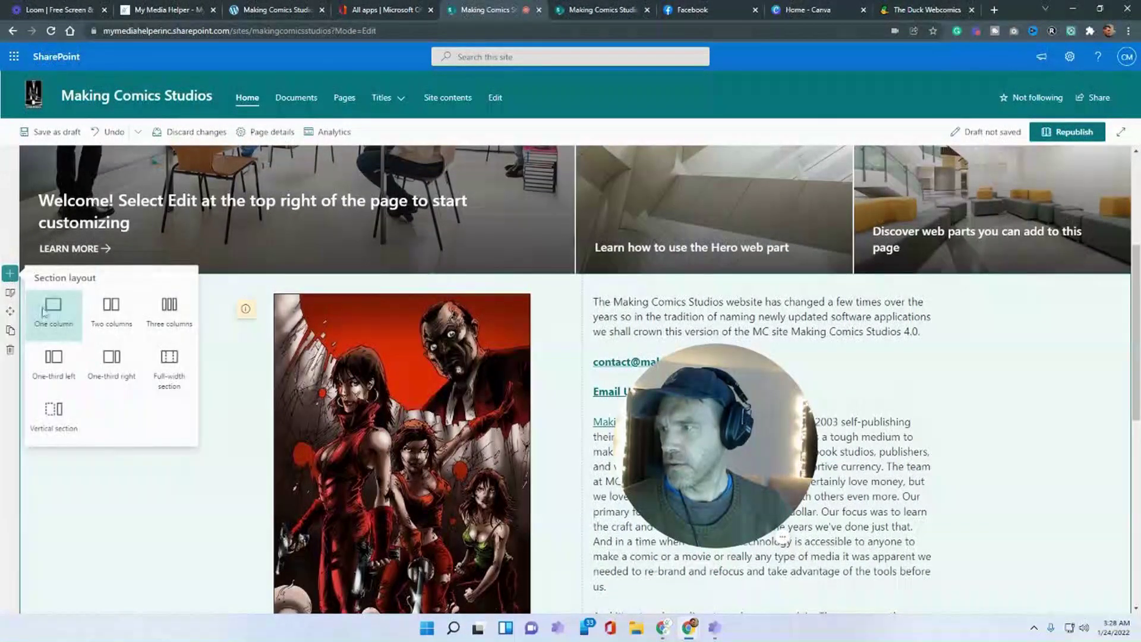
{"action": "left_click", "coordinate": [54, 414]}
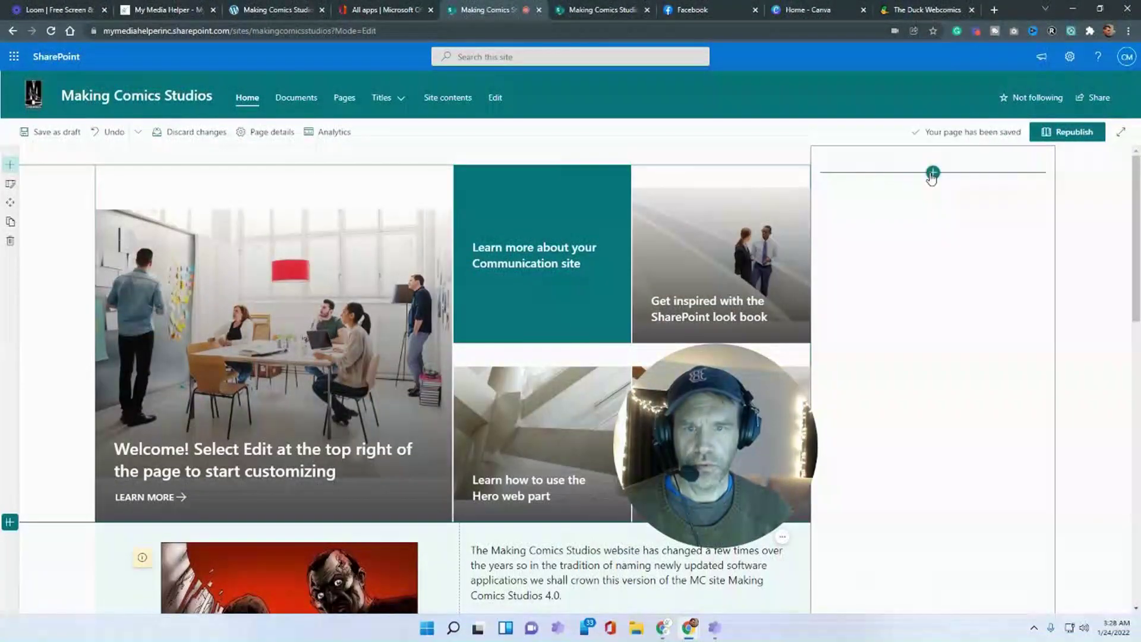
{"action": "left_click", "coordinate": [932, 173]}
{"action": "left_click", "coordinate": [871, 289]}
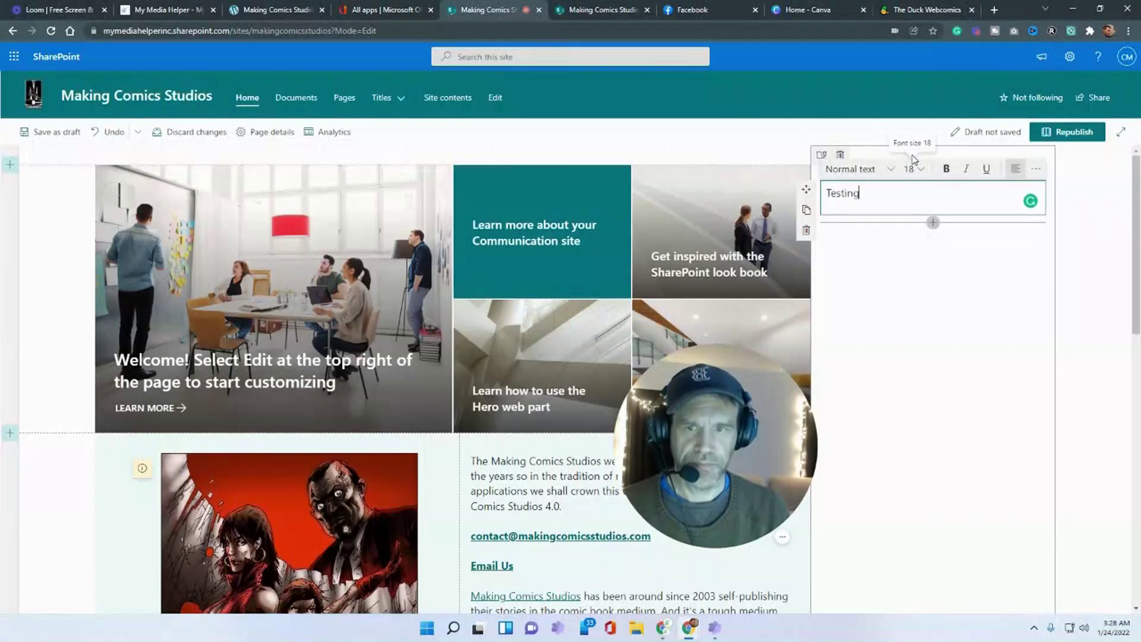
{"action": "left_click", "coordinate": [992, 234]}
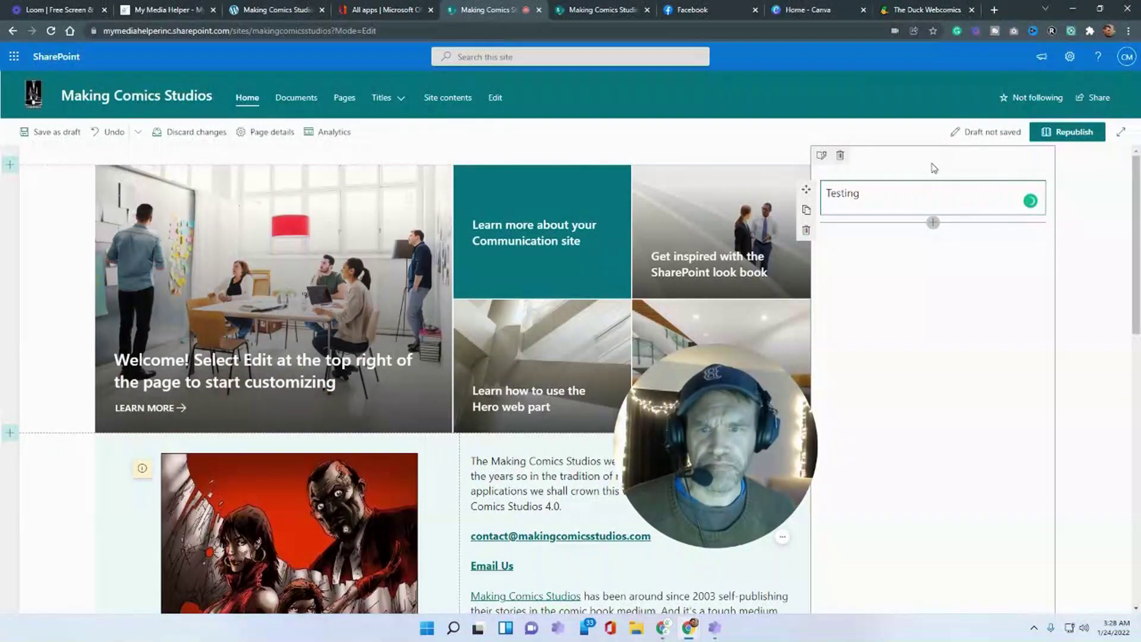
{"action": "left_click", "coordinate": [821, 155]}
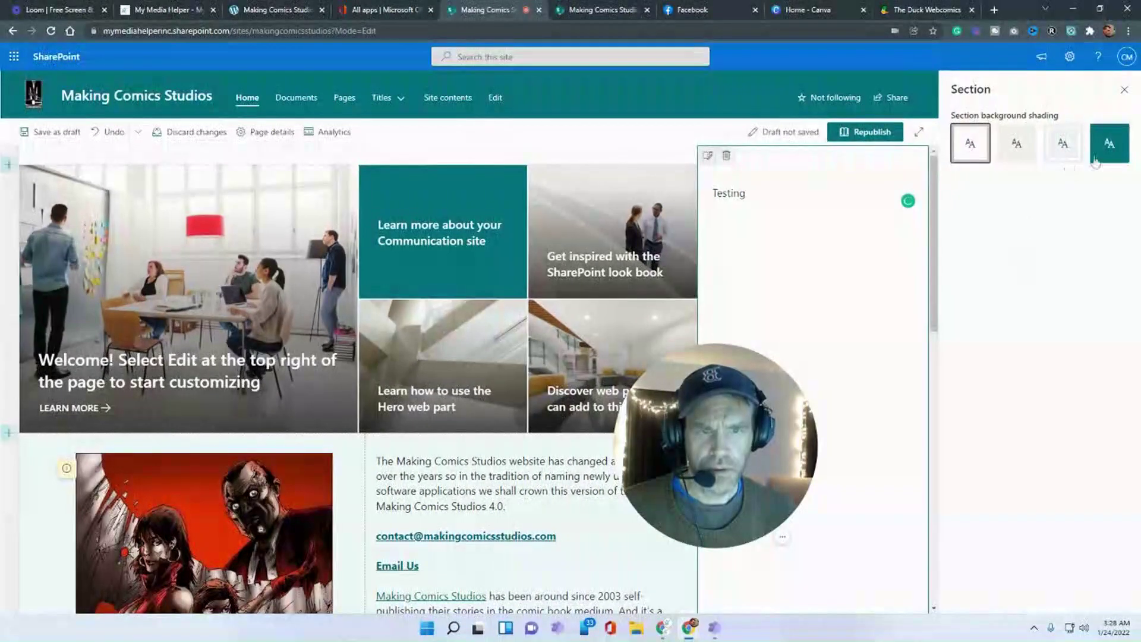
- Shade the 'Testing' sidebar dark teal, close the settings, and begin a section below the intro
{"action": "left_click", "coordinate": [1095, 159]}
{"action": "scroll", "coordinate": [937, 496], "scroll_direction": "down", "scroll_amount": 10}
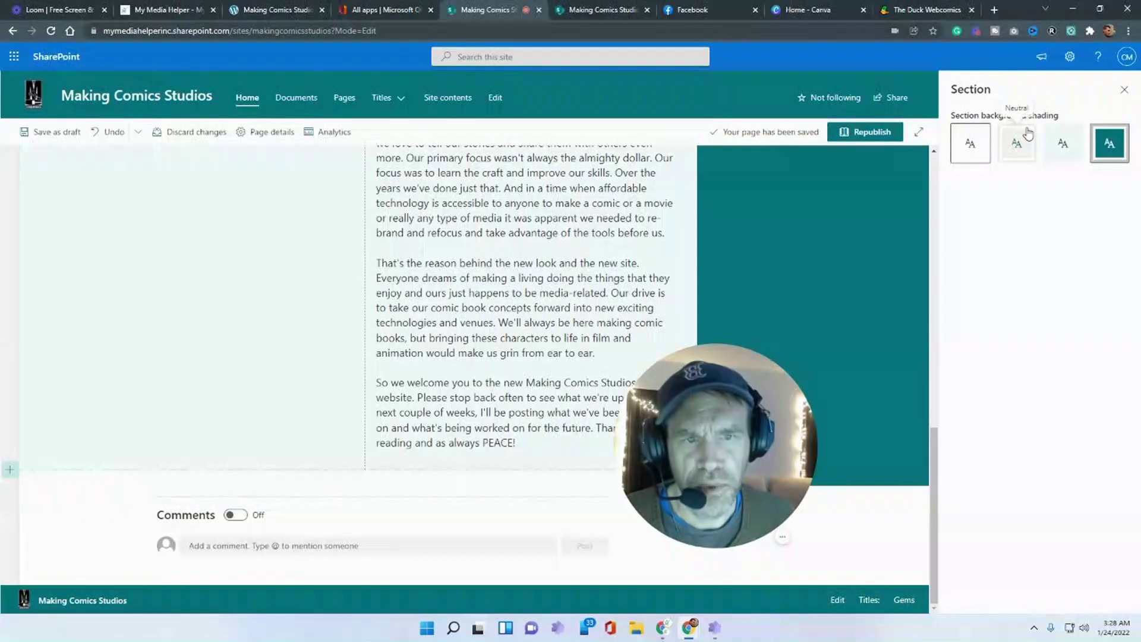
{"action": "left_click", "coordinate": [1125, 92]}
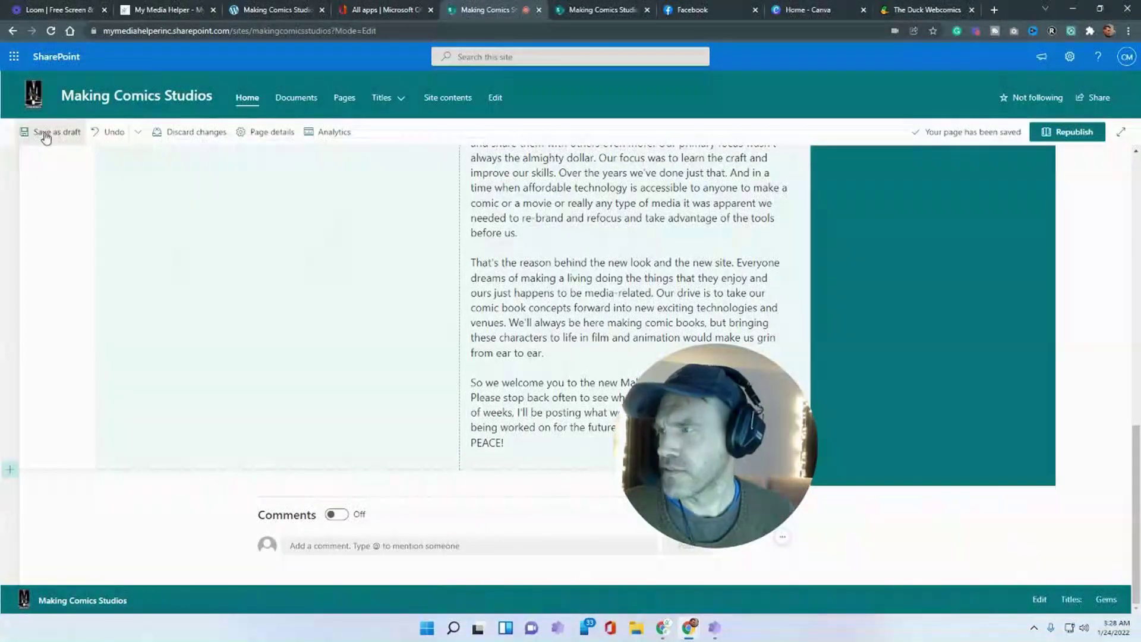
{"action": "left_click", "coordinate": [11, 470]}
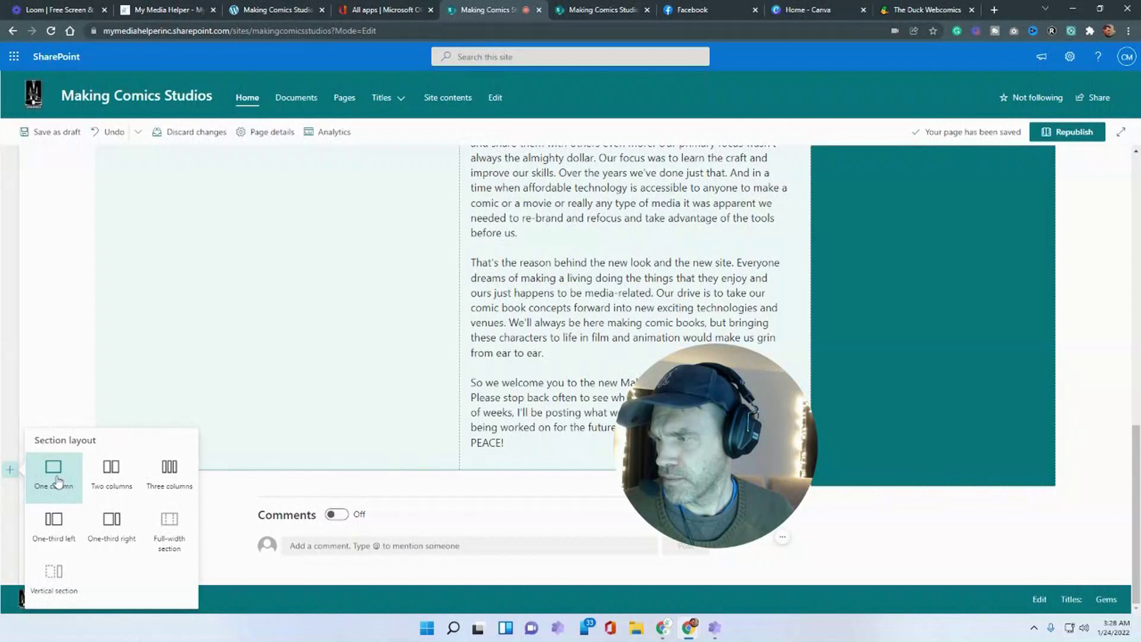
- Add a three-column section below the intro and duplicate the comic image web part
{"action": "left_click", "coordinate": [169, 472]}
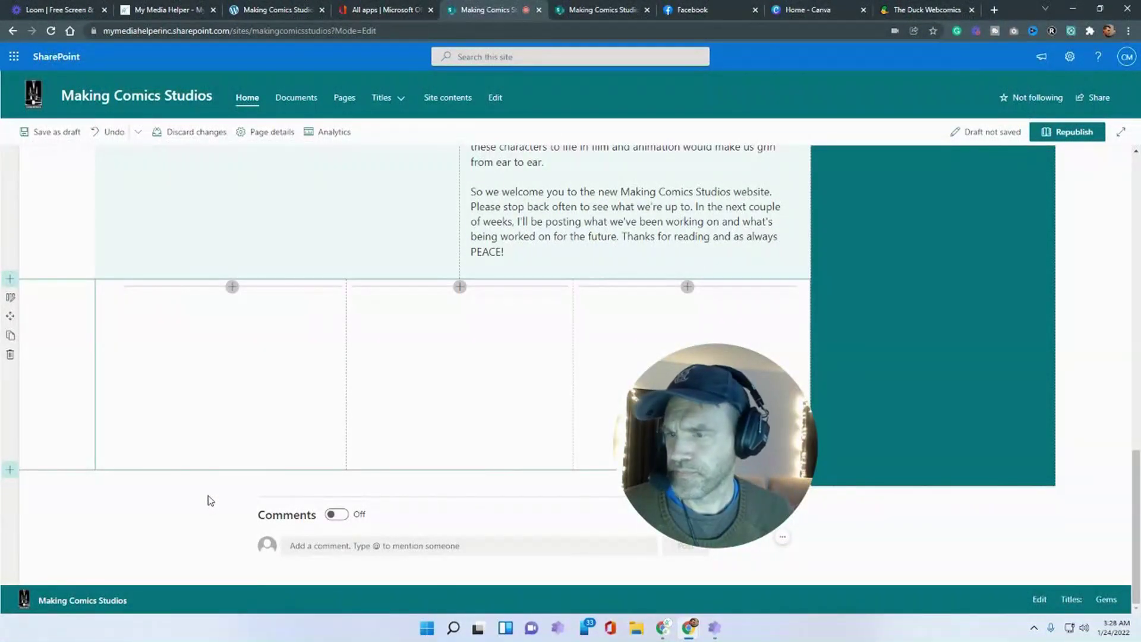
{"action": "scroll", "coordinate": [210, 500], "scroll_direction": "up", "scroll_amount": 12}
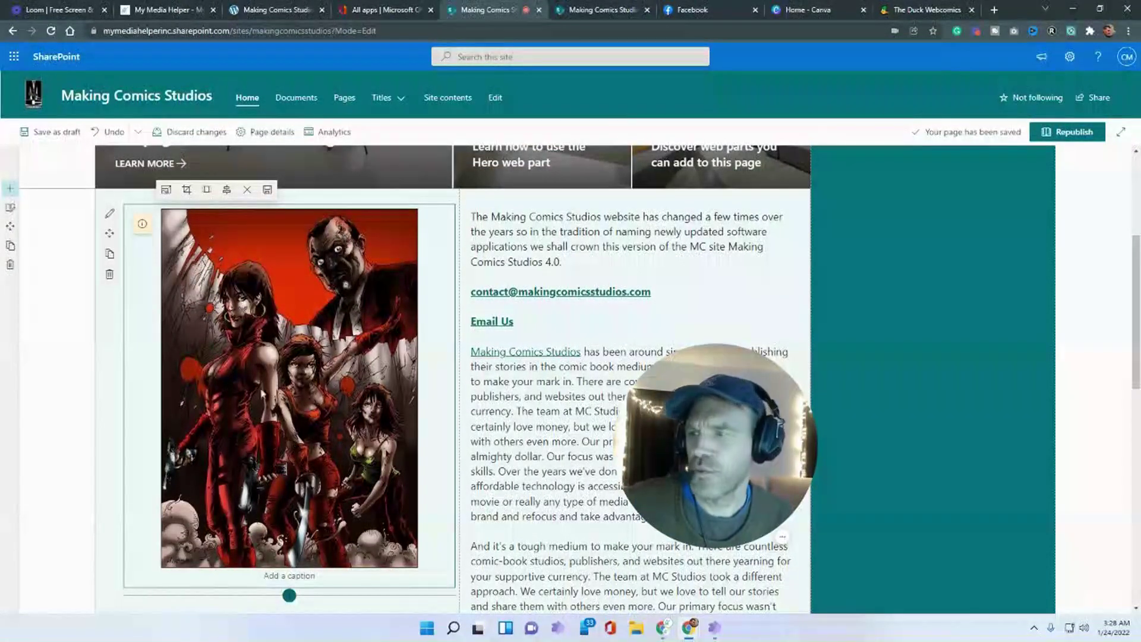
{"action": "left_click", "coordinate": [110, 255]}
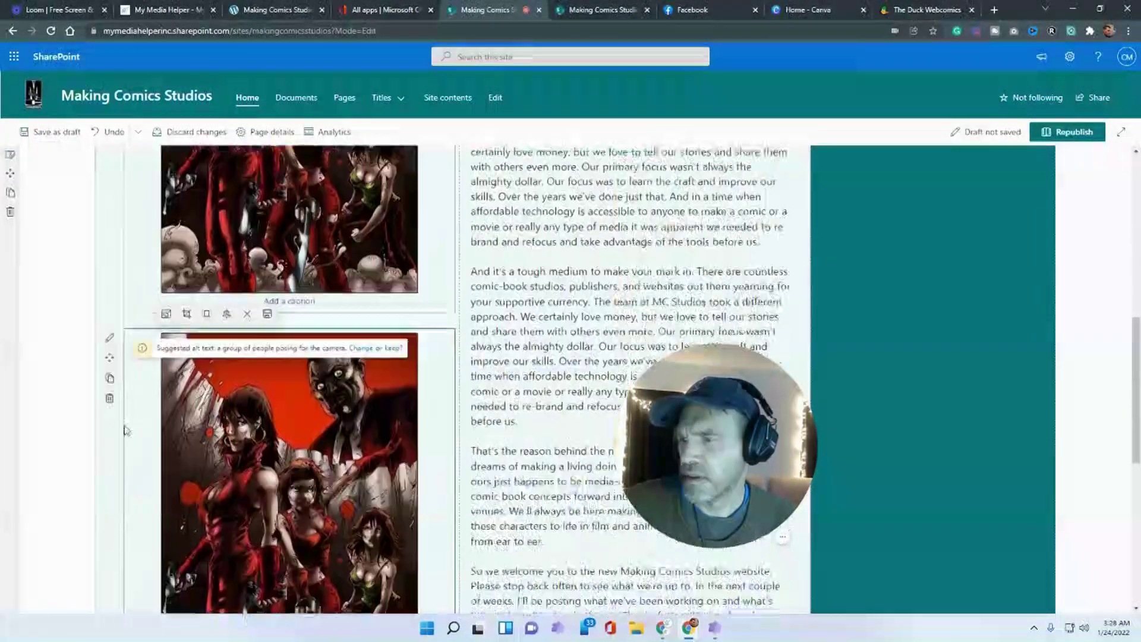
{"action": "left_click_drag", "start_coordinate": [108, 214], "coordinate": [242, 408]}
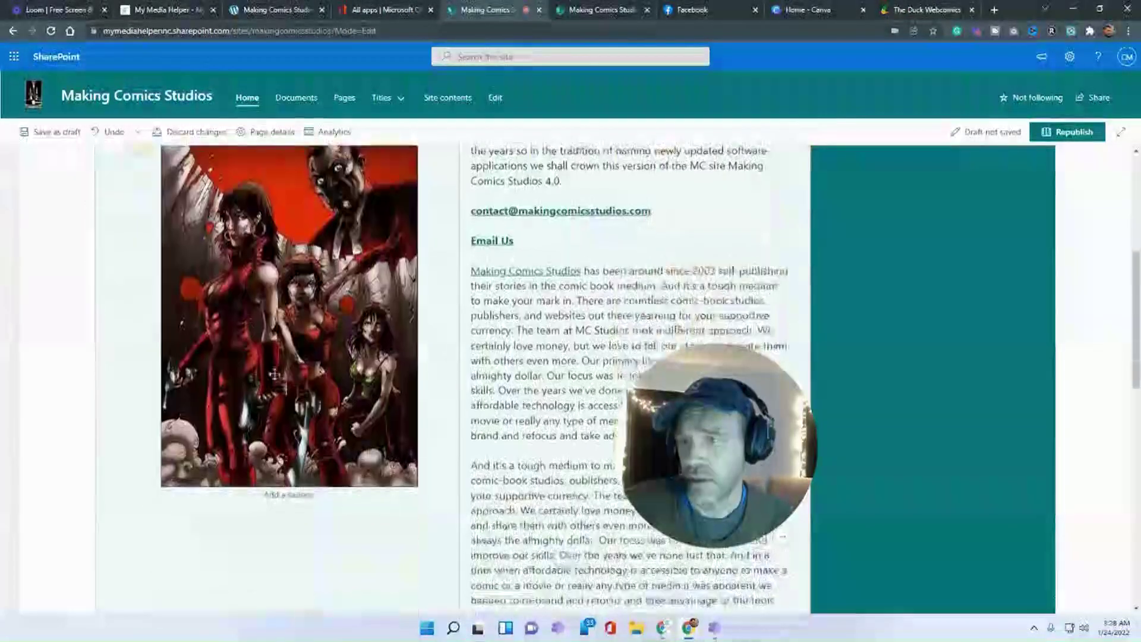
- Copy the two closing paragraphs of the intro text
{"action": "left_click", "coordinate": [461, 220]}
{"action": "scroll", "coordinate": [461, 220], "scroll_direction": "down", "scroll_amount": 1}
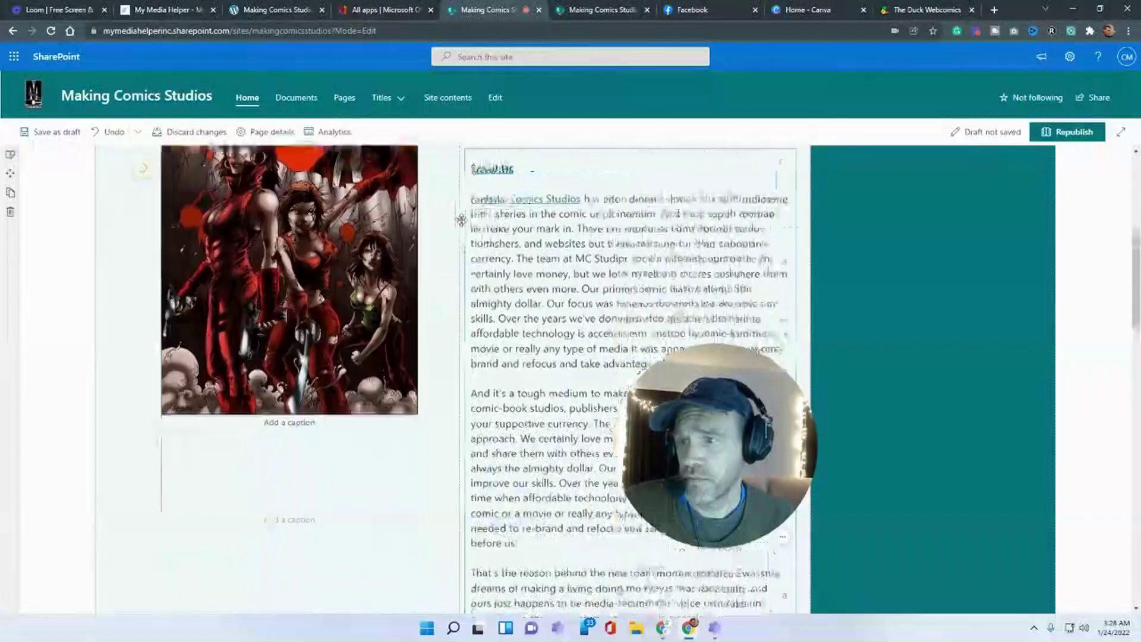
{"action": "scroll", "coordinate": [461, 220], "scroll_direction": "up", "scroll_amount": 3}
{"action": "left_click_drag", "start_coordinate": [451, 368], "coordinate": [417, 456]}
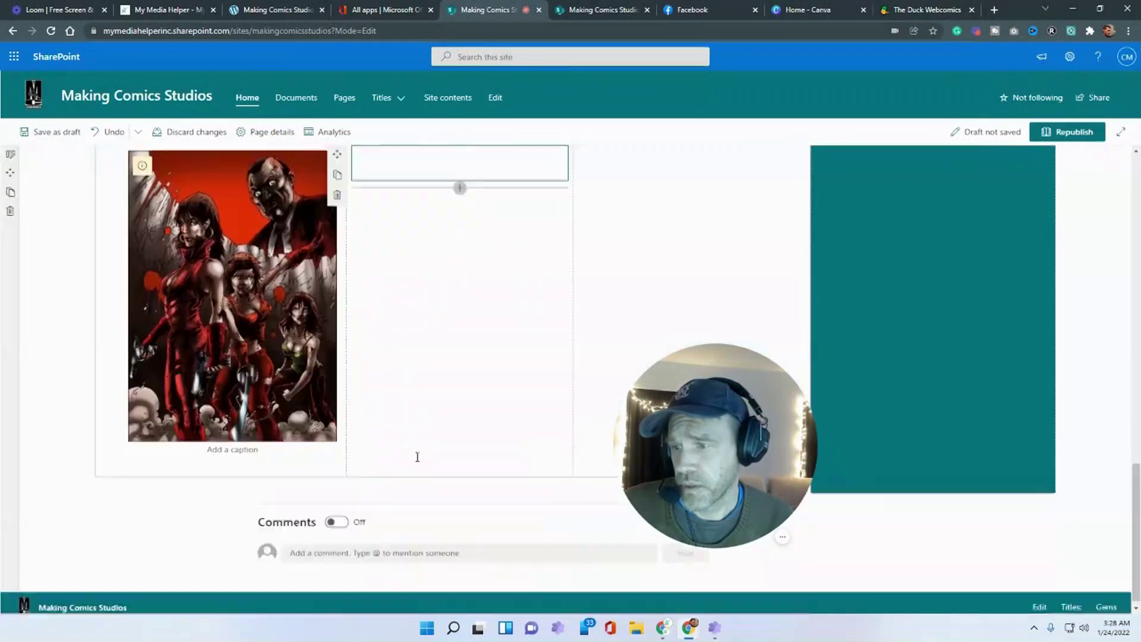
{"action": "scroll", "coordinate": [418, 457], "scroll_direction": "down", "scroll_amount": 6}
{"action": "scroll", "coordinate": [418, 454], "scroll_direction": "up", "scroll_amount": 6}
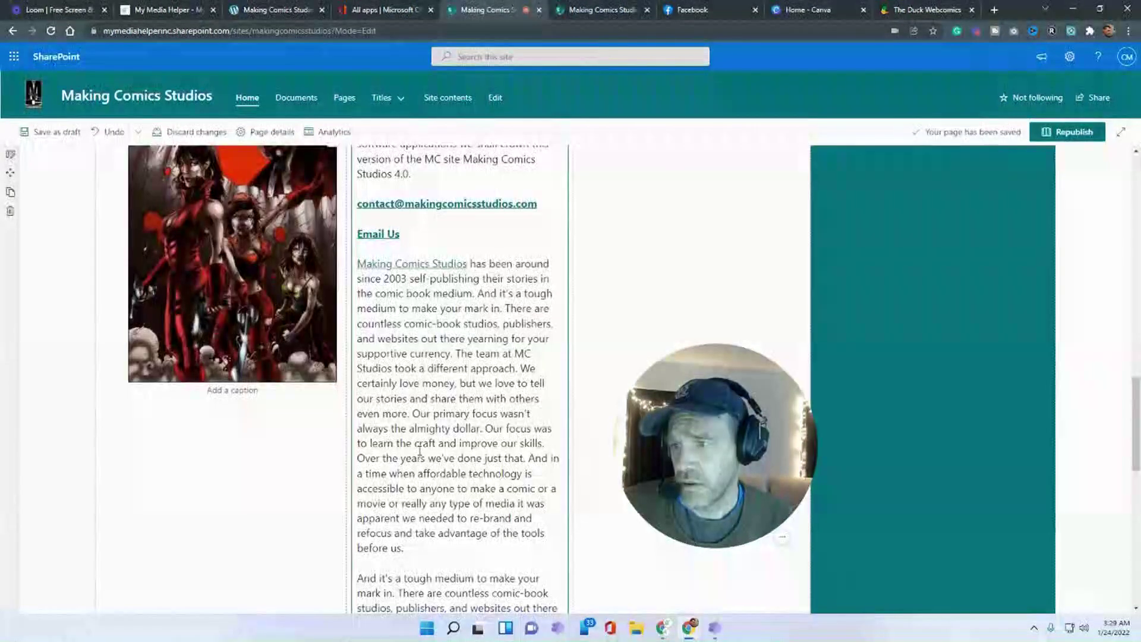
{"action": "scroll", "coordinate": [419, 450], "scroll_direction": "down", "scroll_amount": 9}
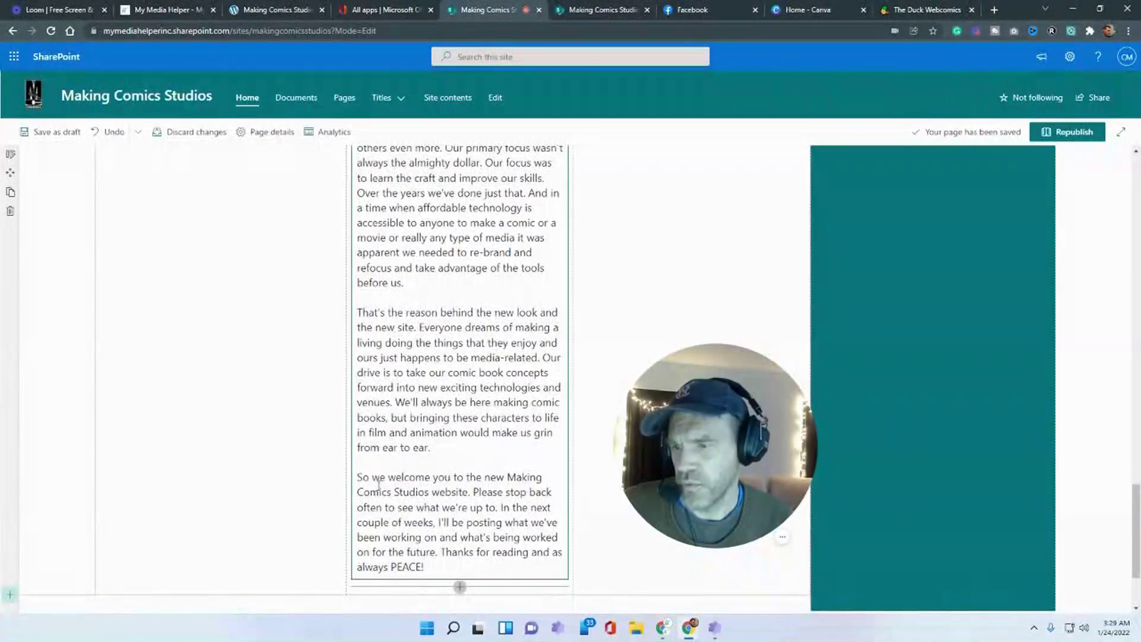
{"action": "left_click_drag", "start_coordinate": [431, 562], "coordinate": [387, 303]}
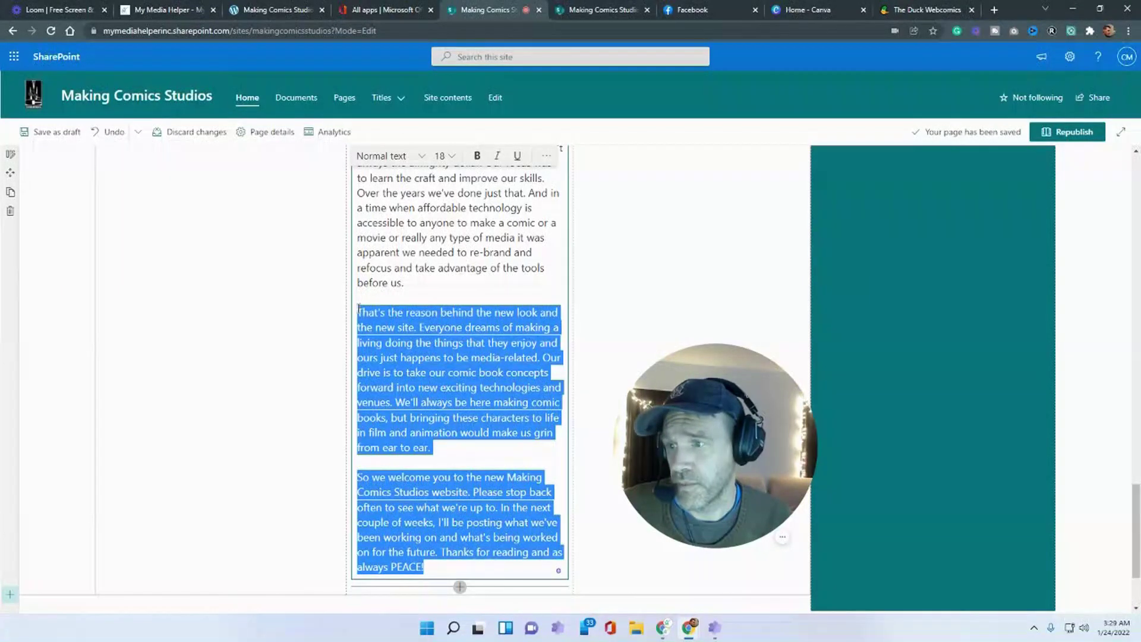
{"action": "right_click", "coordinate": [370, 323]}
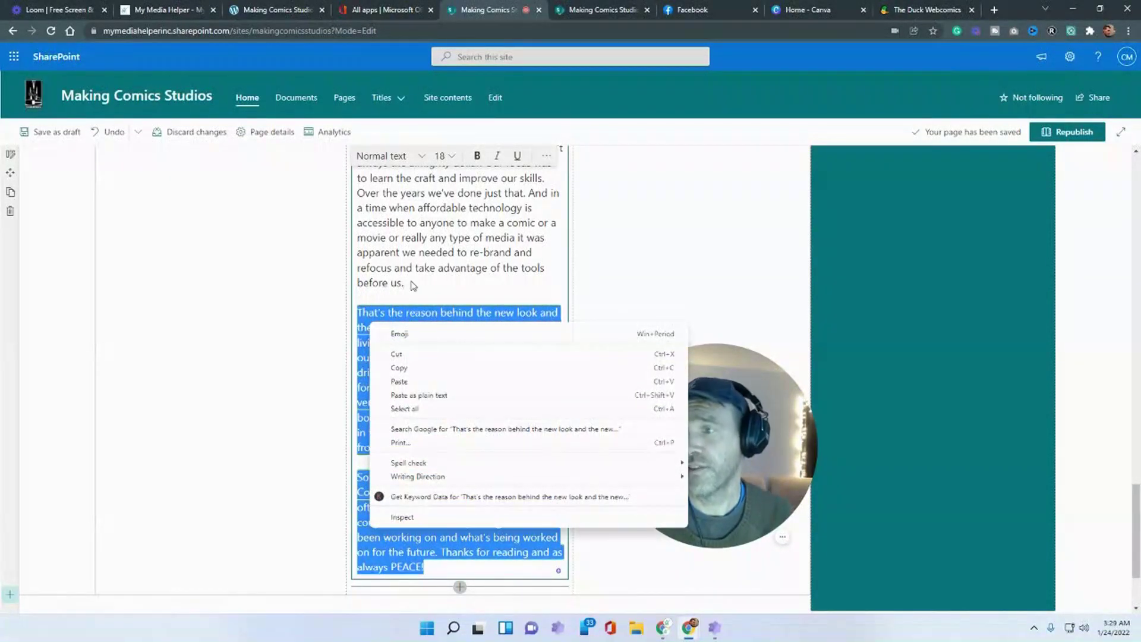
{"action": "left_click", "coordinate": [414, 285]}
- Duplicate the intro text into the next column and delete the middle column's closing paragraphs
{"action": "scroll", "coordinate": [413, 285], "scroll_direction": "up", "scroll_amount": 6}
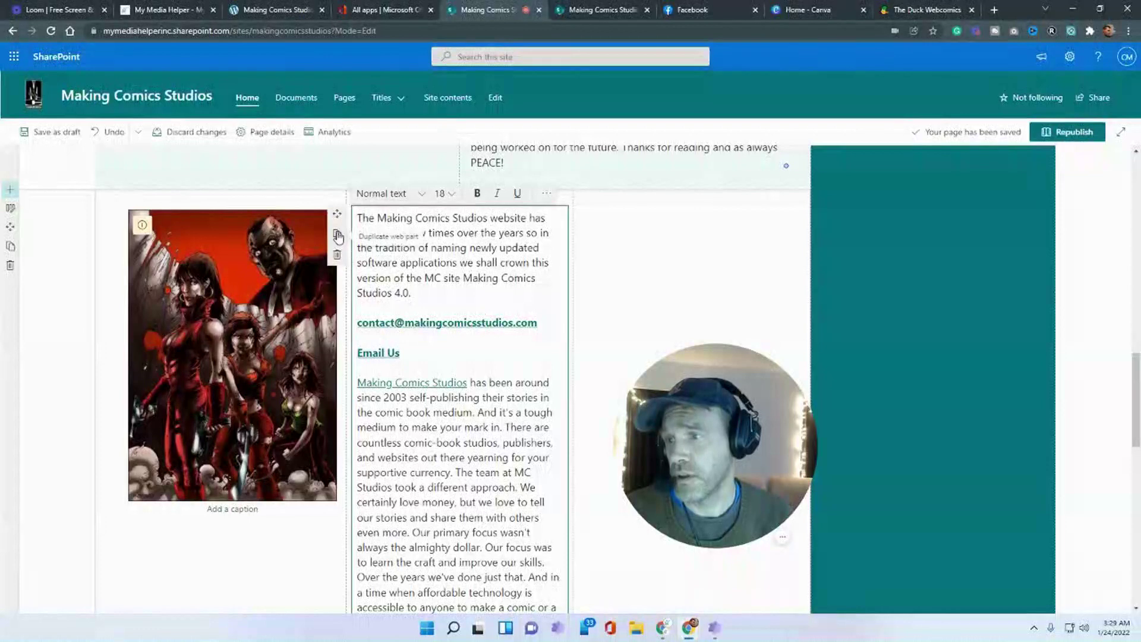
{"action": "left_click", "coordinate": [336, 254]}
{"action": "left_click_drag", "start_coordinate": [338, 292], "coordinate": [634, 251]}
{"action": "scroll", "coordinate": [634, 250], "scroll_direction": "down", "scroll_amount": 10}
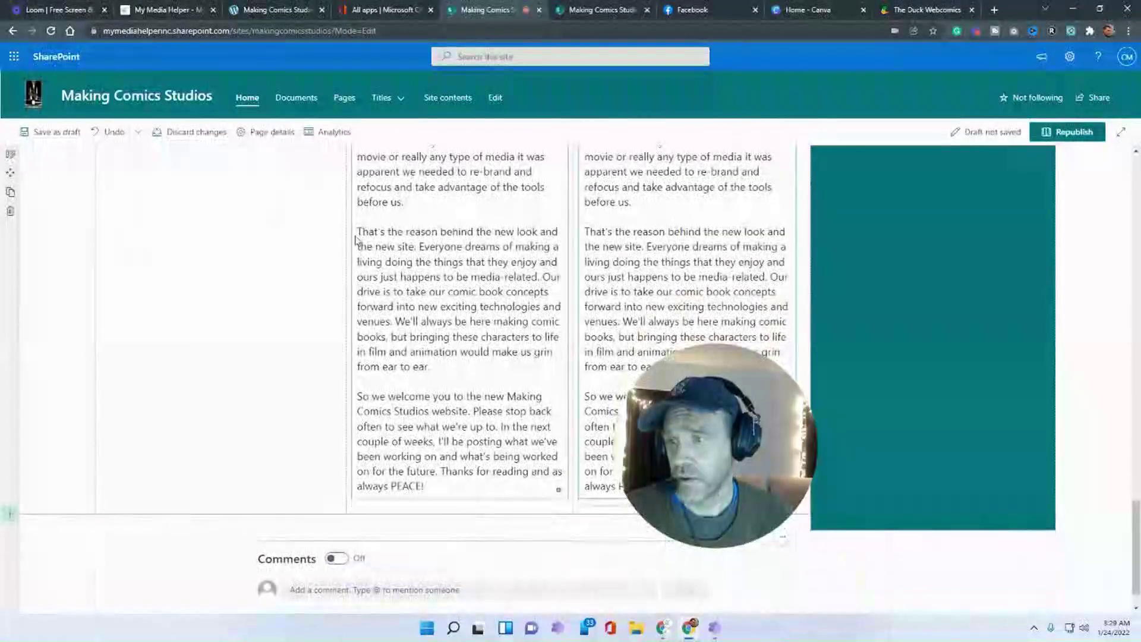
{"action": "left_click_drag", "start_coordinate": [357, 233], "coordinate": [456, 481]}
{"action": "key", "text": "BackSpace"}
{"action": "key", "text": "BackSpace"}
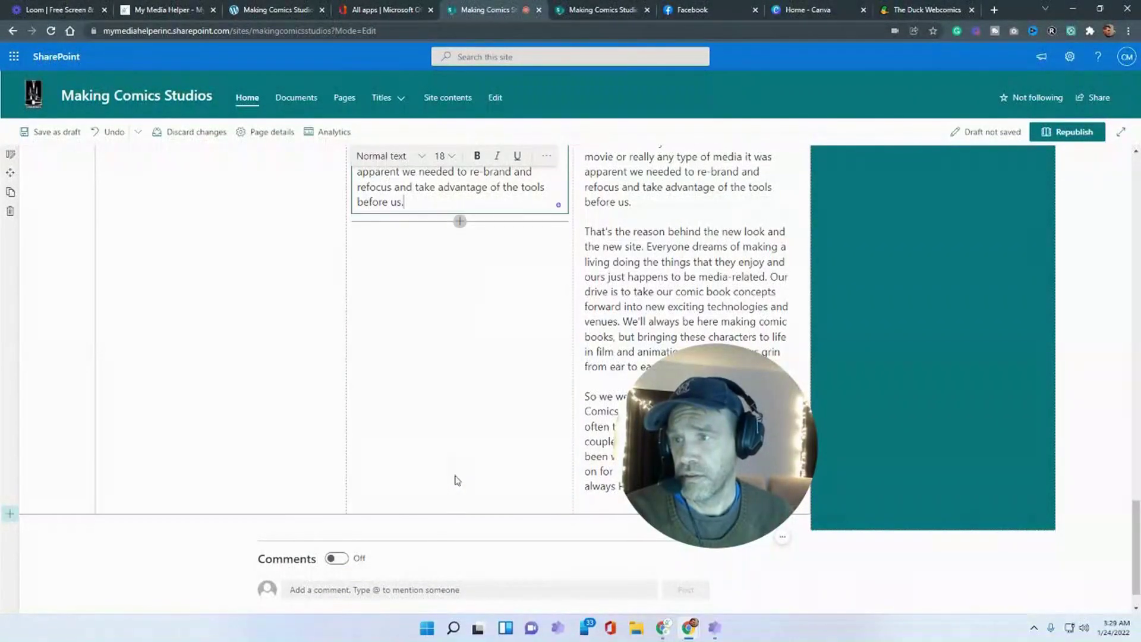
- Paste the closing paragraphs into the right column and remove the repeated 'And it's a tough medium' paragraph
{"action": "scroll", "coordinate": [507, 430], "scroll_direction": "up", "scroll_amount": 2}
{"action": "left_click_drag", "start_coordinate": [631, 321], "coordinate": [602, 291]}
{"action": "scroll", "coordinate": [597, 279], "scroll_direction": "up", "scroll_amount": 10}
{"action": "triple_click", "coordinate": [585, 560]}
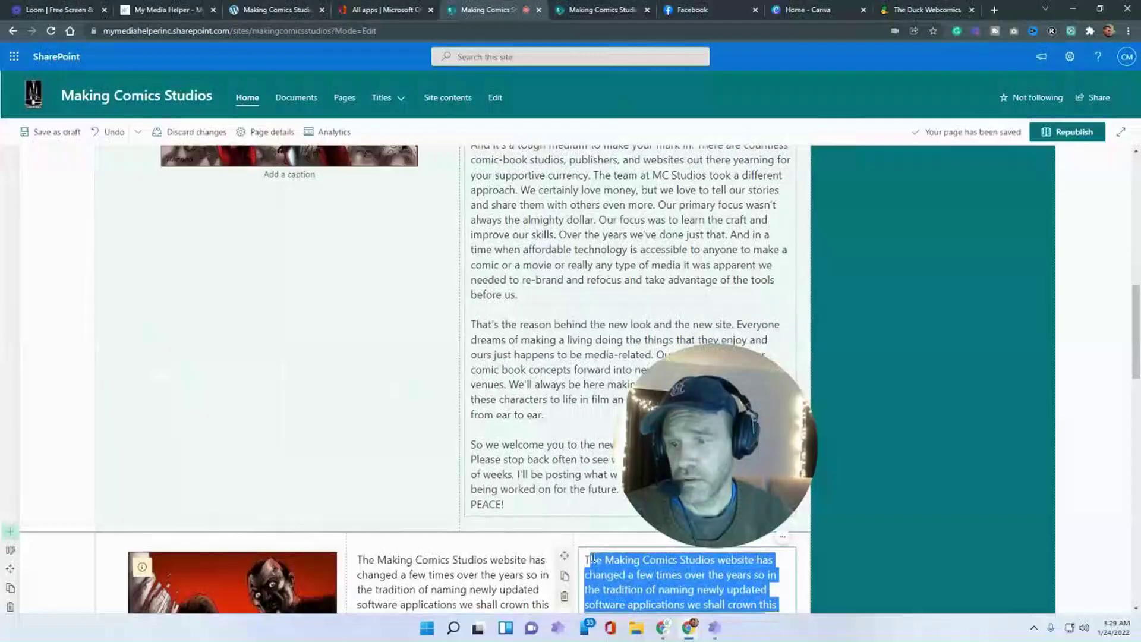
{"action": "key", "text": "ctrl+v"}
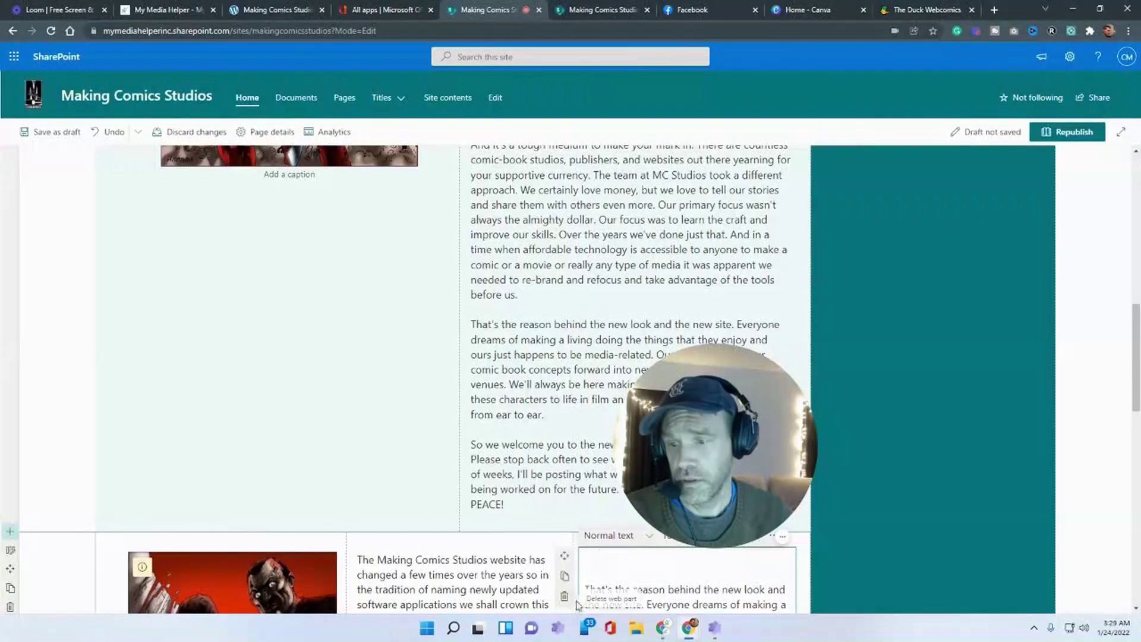
{"action": "key", "text": "Delete"}
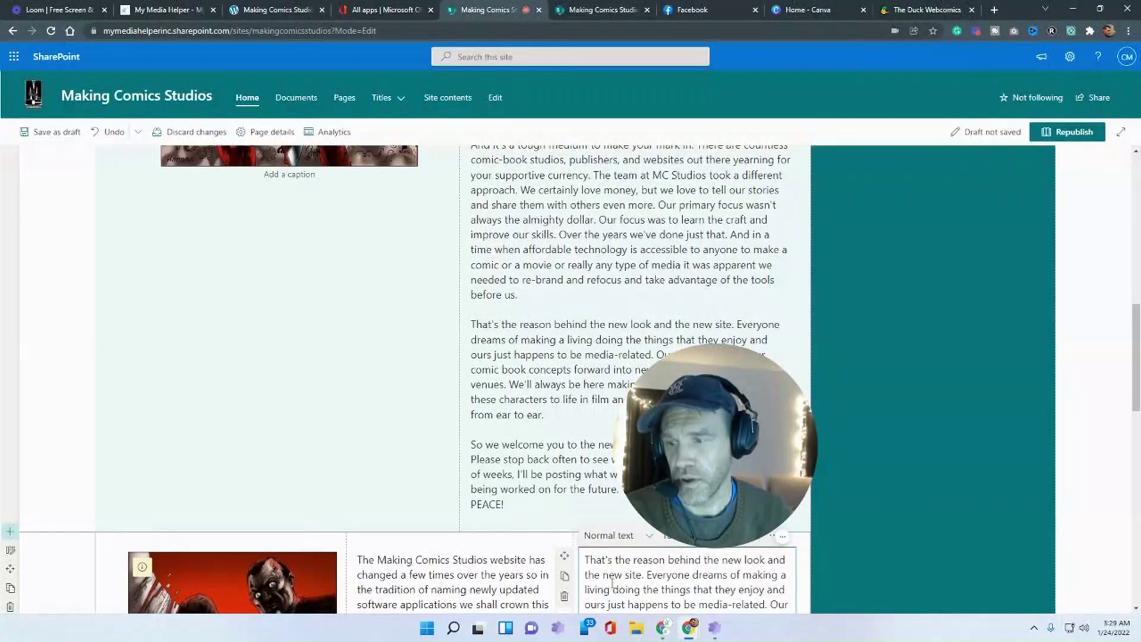
{"action": "scroll", "coordinate": [613, 582], "scroll_direction": "down", "scroll_amount": 4}
{"action": "scroll", "coordinate": [371, 328], "scroll_direction": "down", "scroll_amount": 10}
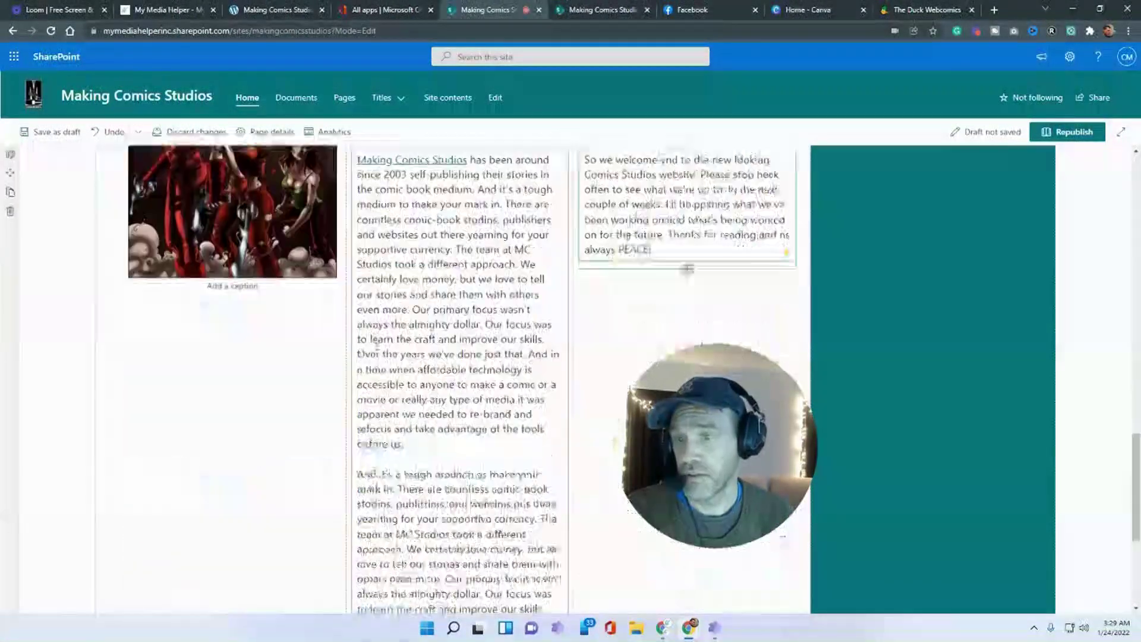
{"action": "left_click_drag", "start_coordinate": [415, 501], "coordinate": [357, 263]}
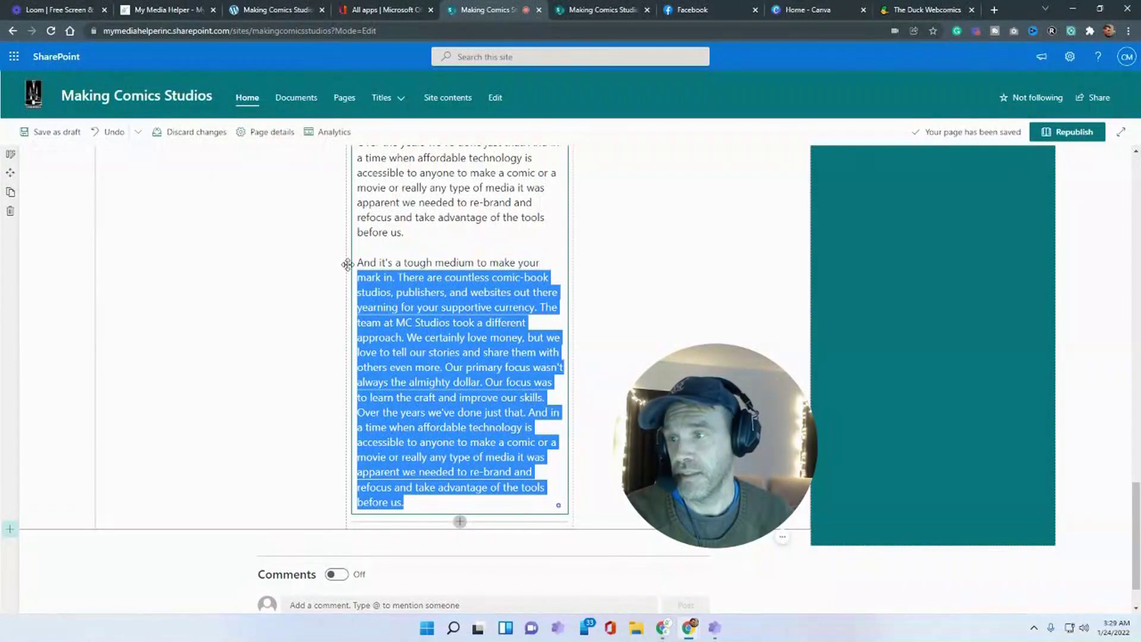
{"action": "key", "text": "BackSpace"}
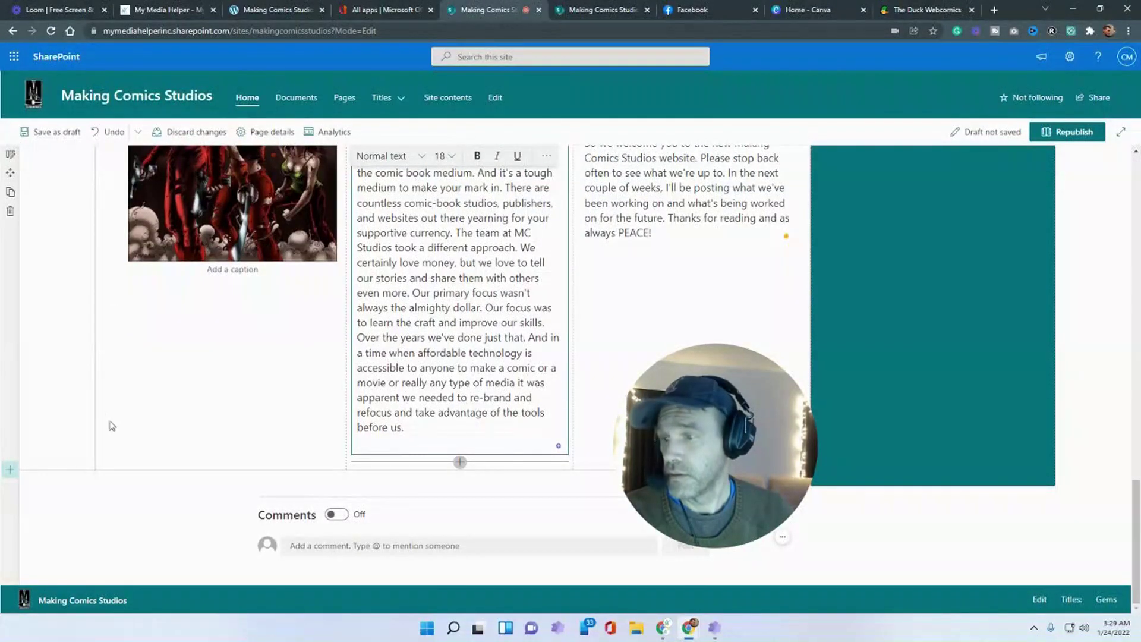
{"action": "scroll", "coordinate": [51, 272], "scroll_direction": "up", "scroll_amount": 5}
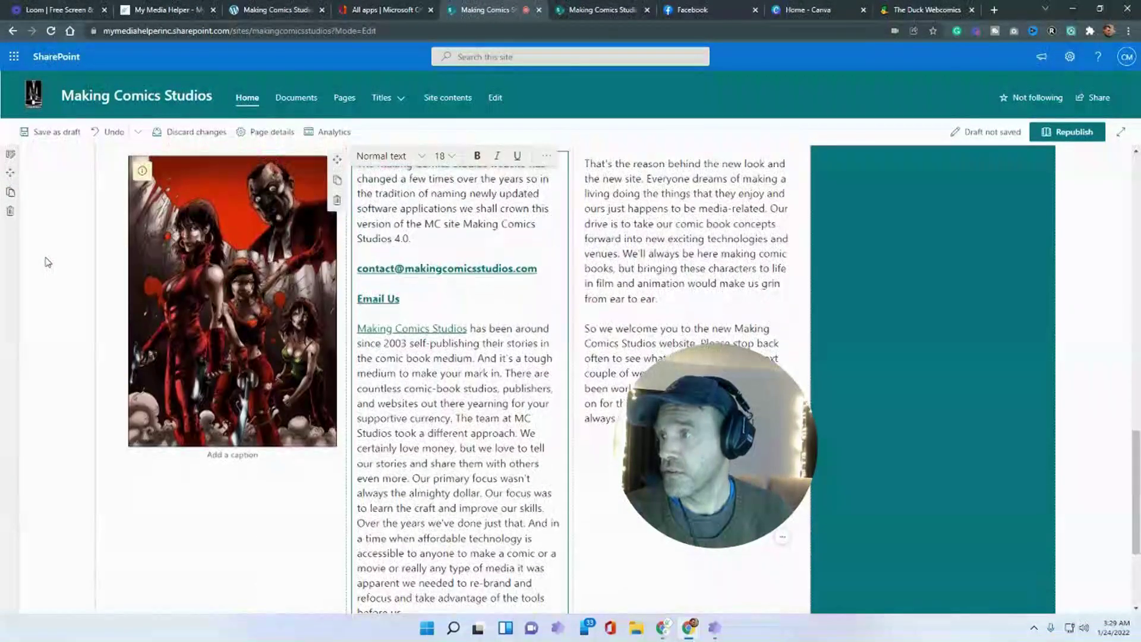
- Give the image-and-text section a dark teal background and save the draft
{"action": "left_click", "coordinate": [10, 268]}
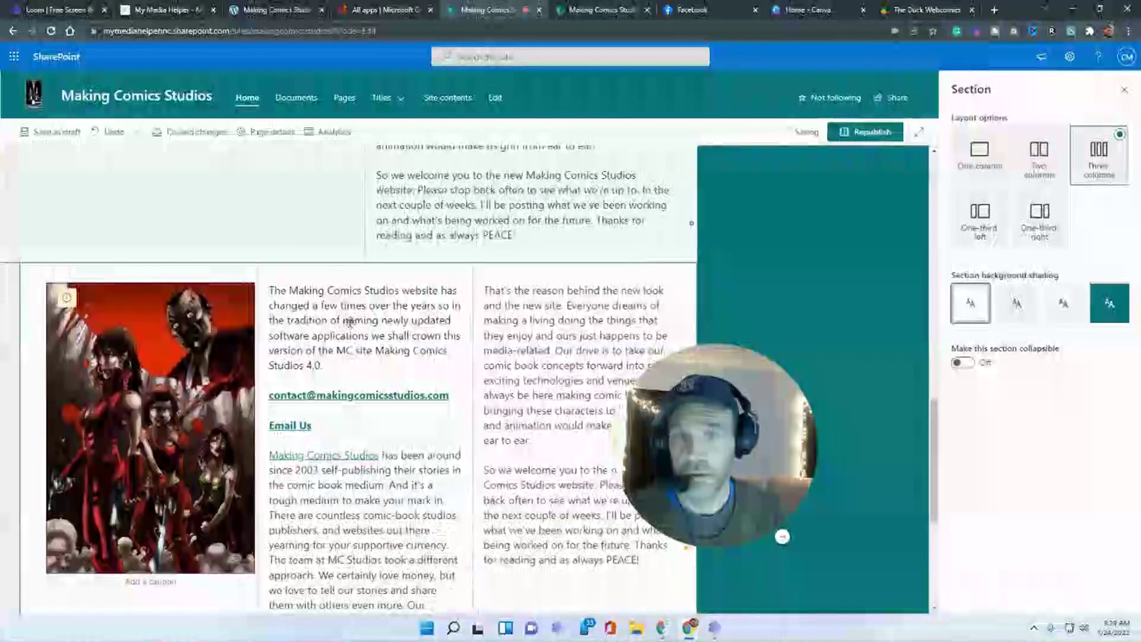
{"action": "left_click", "coordinate": [1100, 315]}
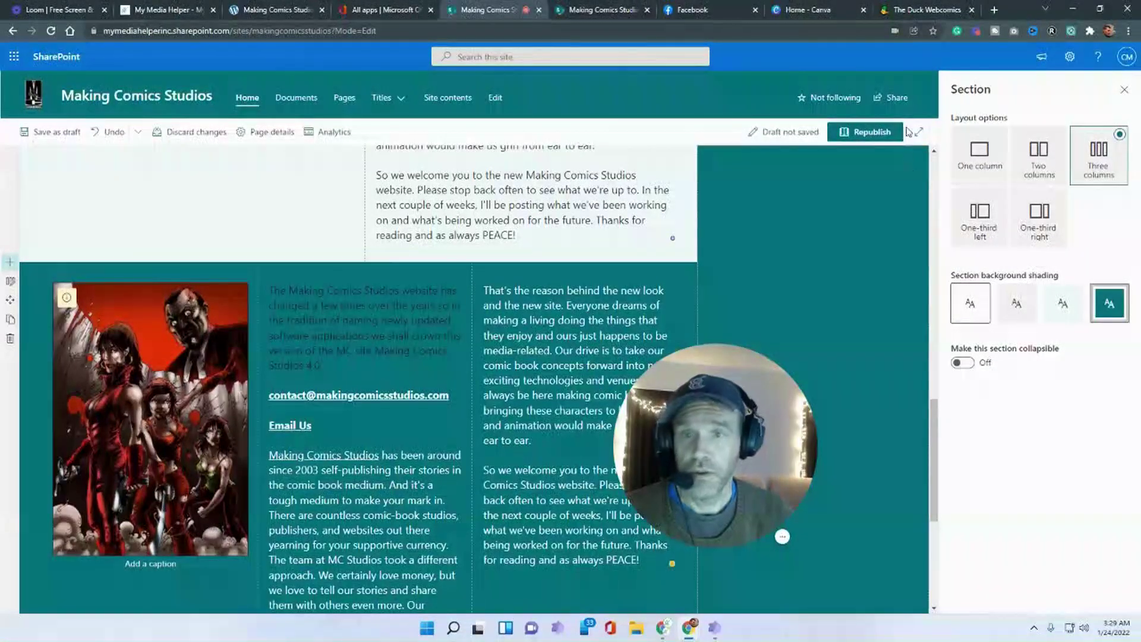
{"action": "left_click", "coordinate": [575, 409]}
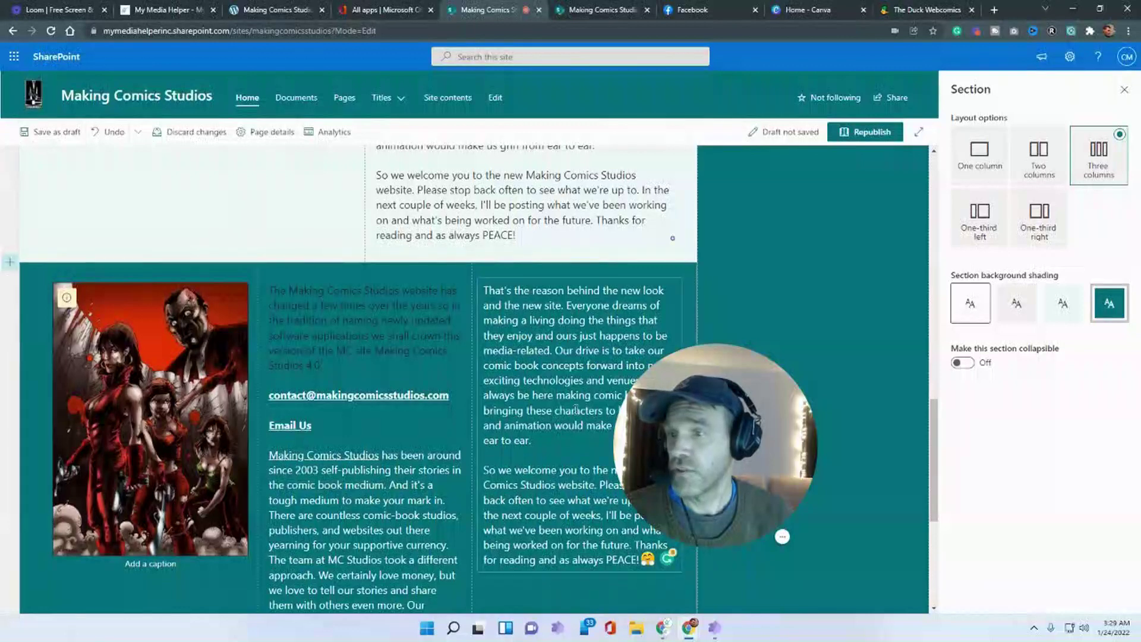
{"action": "key", "text": "ctrl+s"}
{"action": "scroll", "coordinate": [930, 442], "scroll_direction": "down", "scroll_amount": 2}
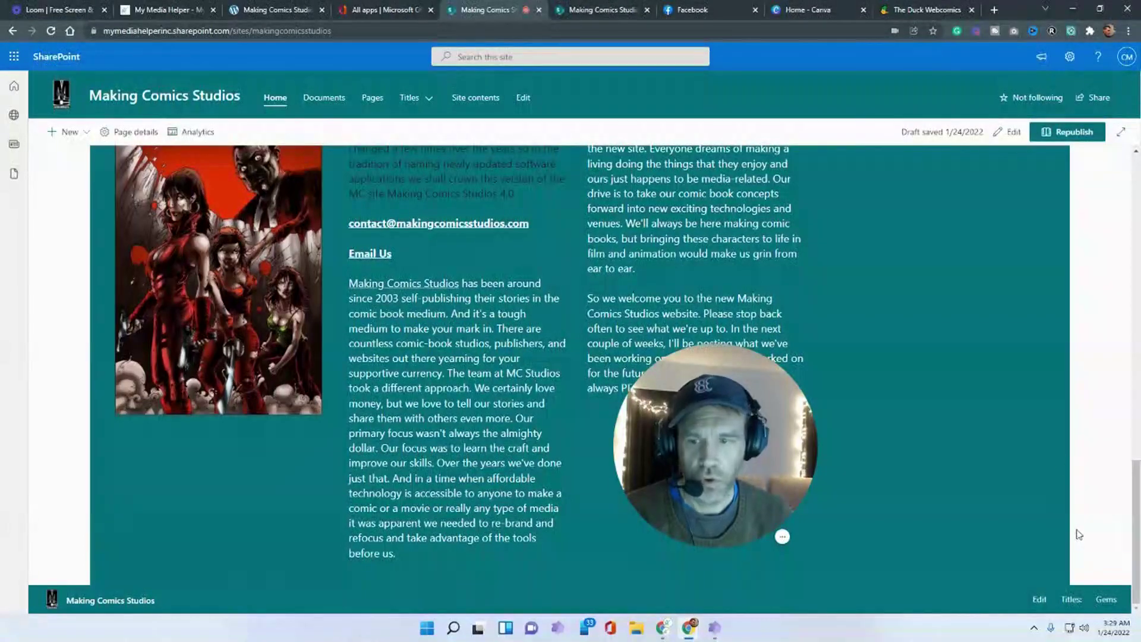
{"action": "scroll", "coordinate": [384, 411], "scroll_direction": "up", "scroll_amount": 4}
{"action": "scroll", "coordinate": [383, 411], "scroll_direction": "down", "scroll_amount": 4}
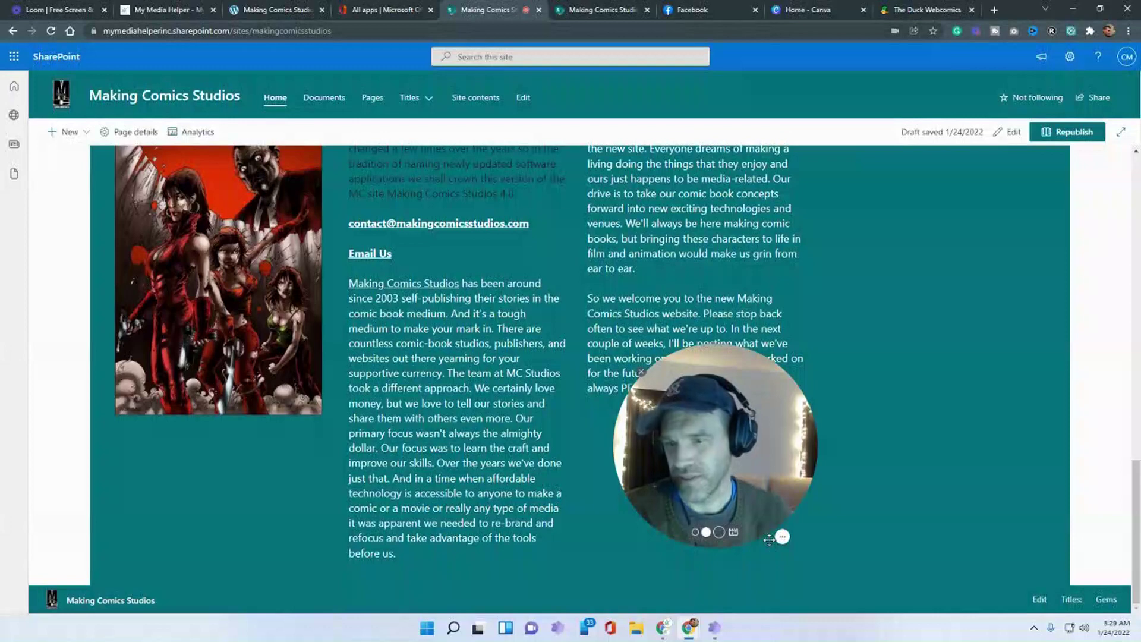
{"action": "scroll", "coordinate": [933, 196], "scroll_direction": "up", "scroll_amount": 7}
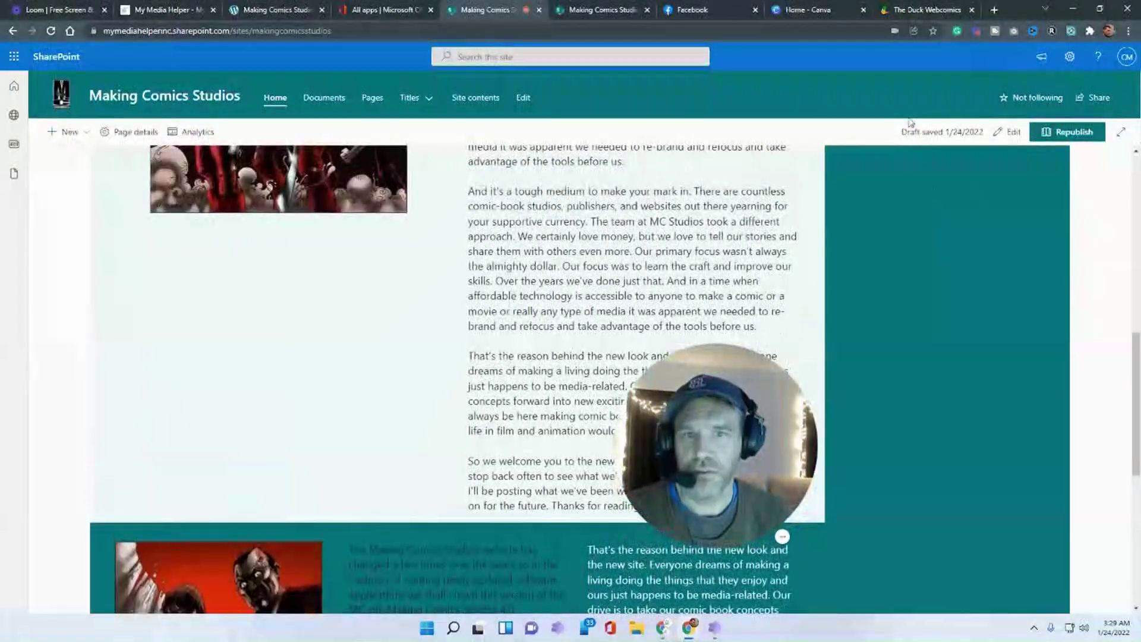
- Delete the teal 'Testing' sidebar section and save the page as a draft again
{"action": "left_click", "coordinate": [1013, 132]}
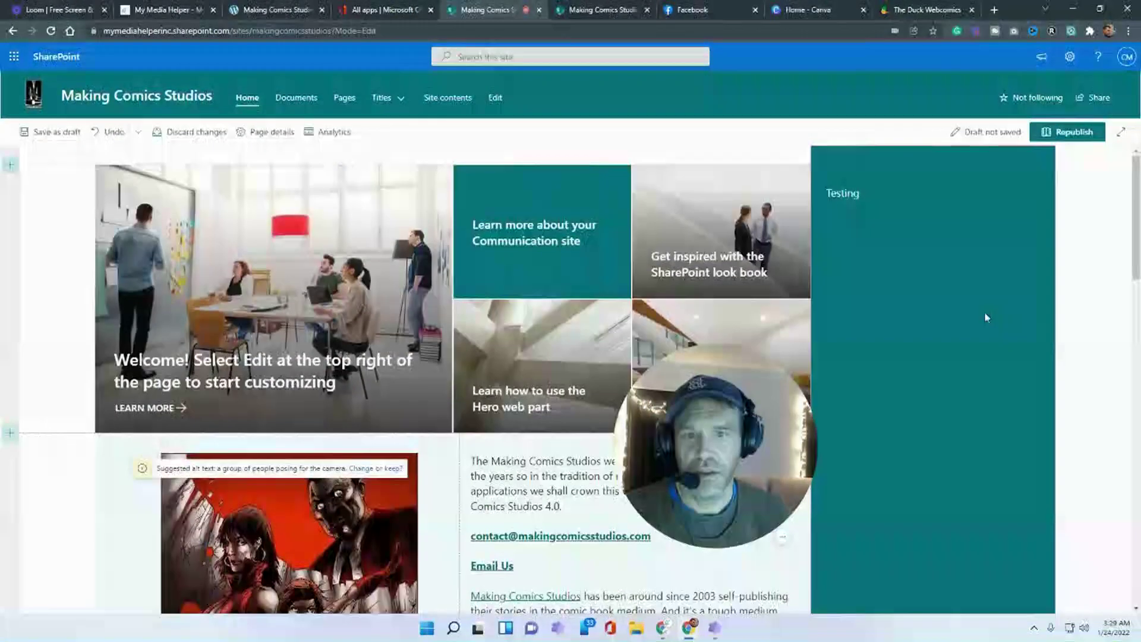
{"action": "left_click", "coordinate": [932, 224]}
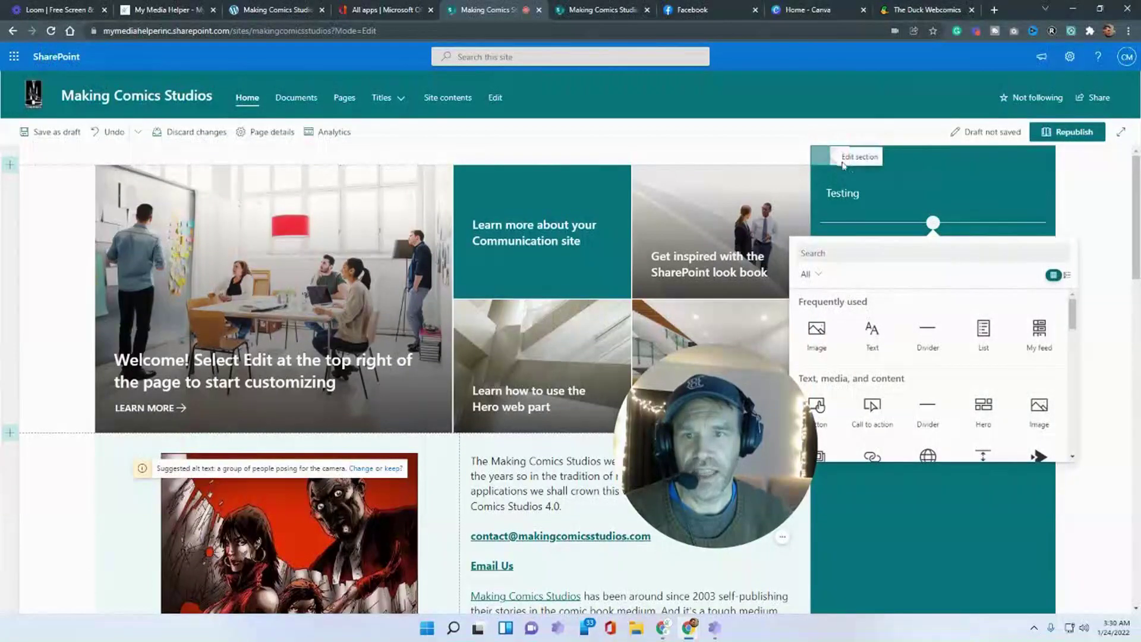
{"action": "left_click", "coordinate": [840, 155]}
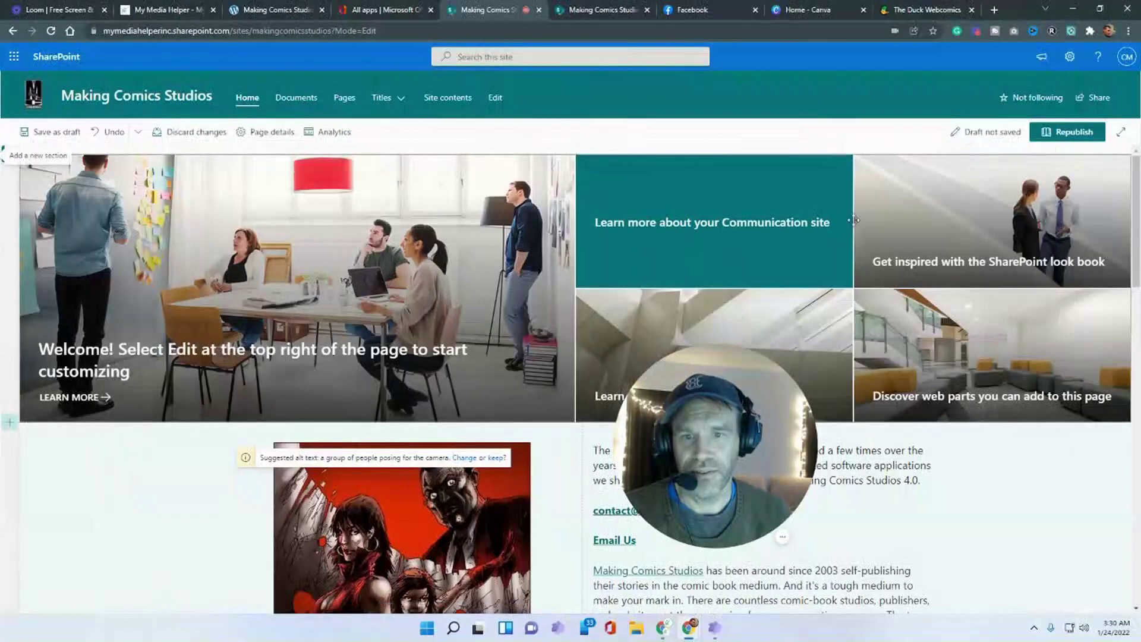
{"action": "scroll", "coordinate": [881, 379], "scroll_direction": "down", "scroll_amount": 4}
{"action": "scroll", "coordinate": [881, 379], "scroll_direction": "down", "scroll_amount": 5}
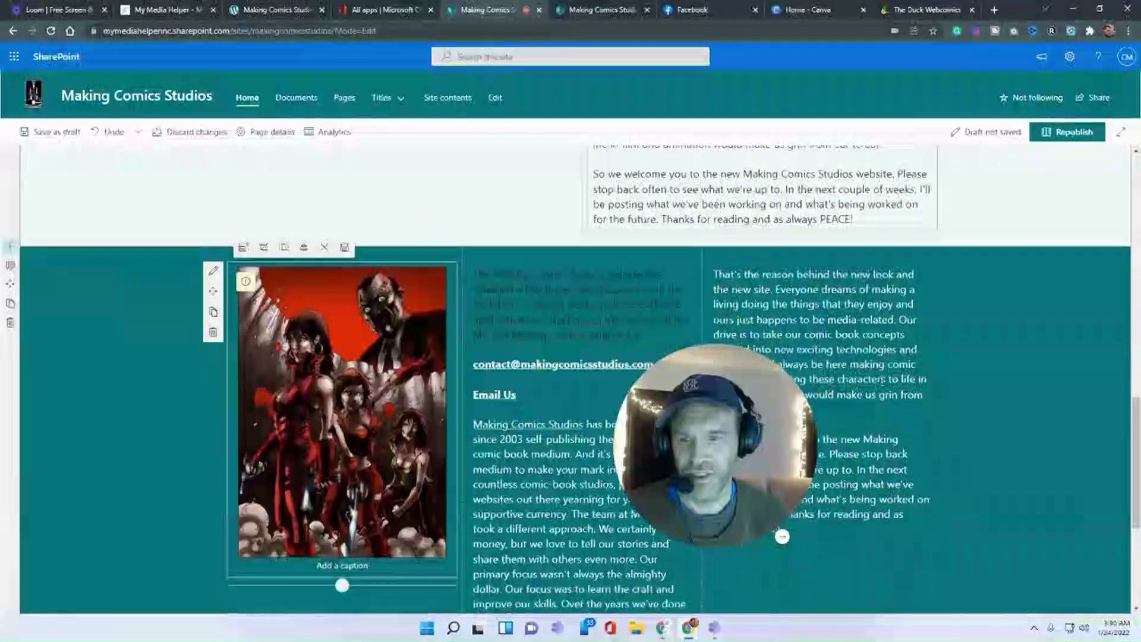
{"action": "scroll", "coordinate": [882, 381], "scroll_direction": "up", "scroll_amount": 5}
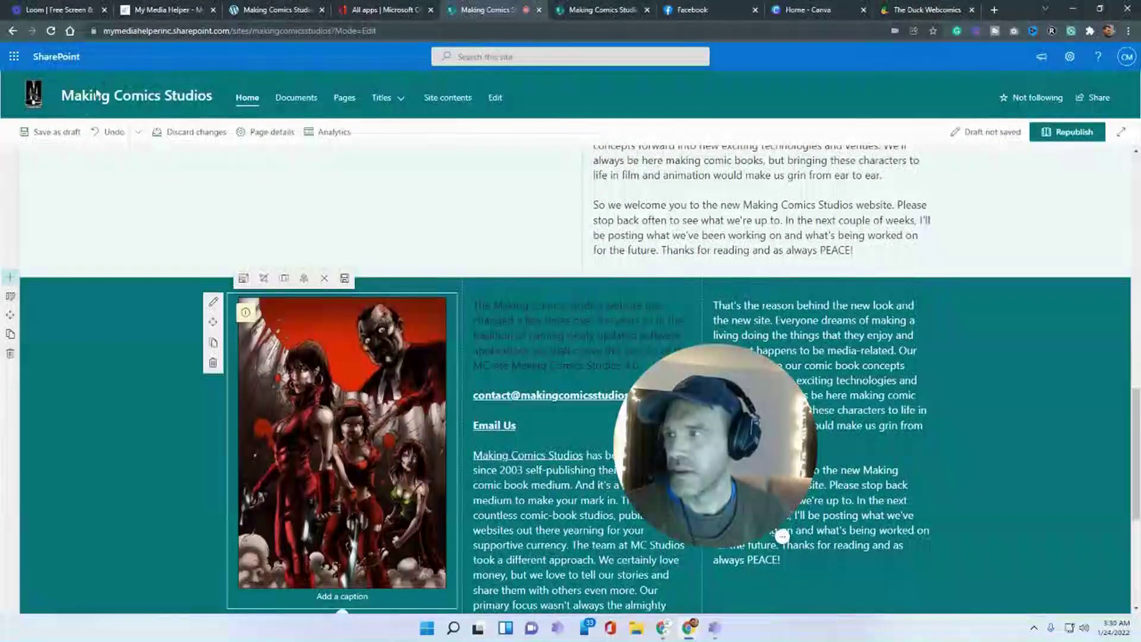
{"action": "left_click", "coordinate": [57, 132]}
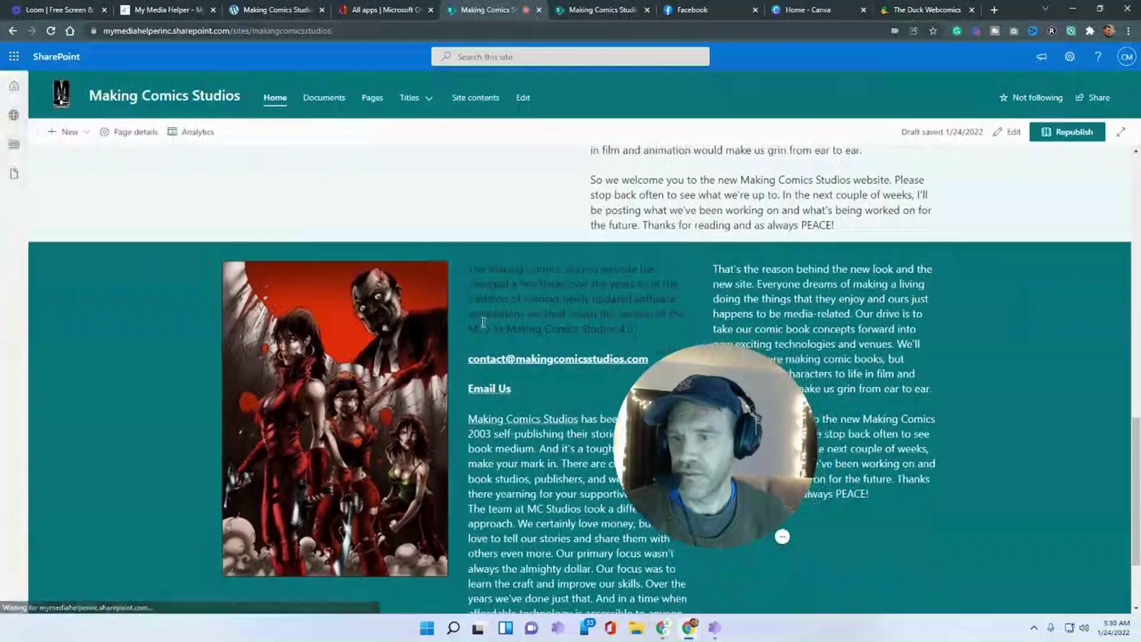
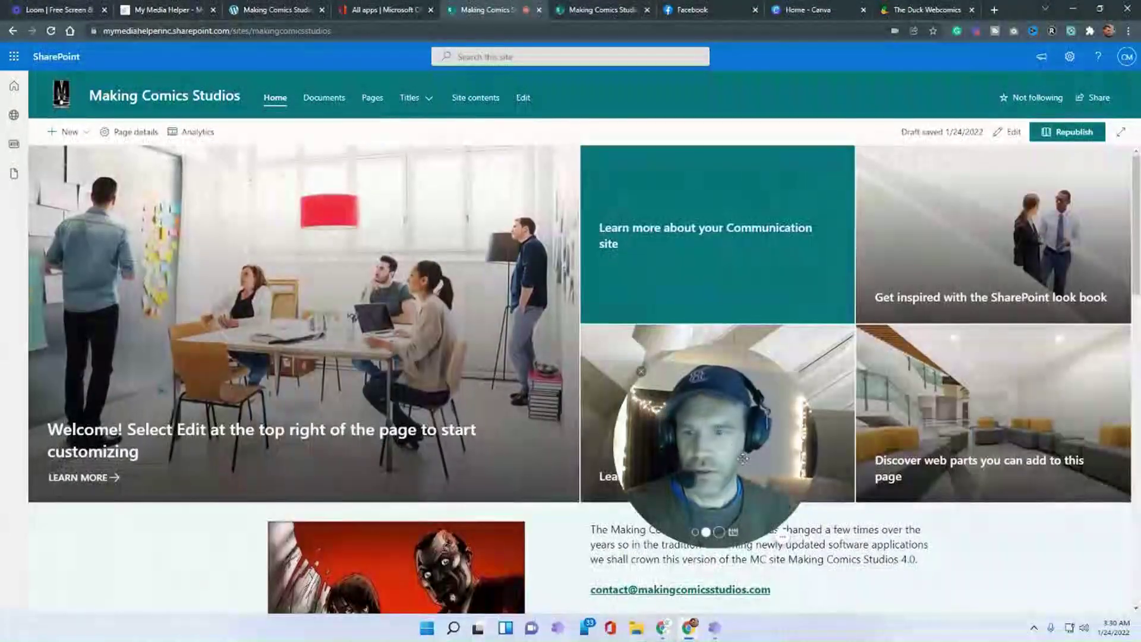
- Add a one-column section below the hero containing a Divider web part
{"action": "scroll", "coordinate": [781, 303], "scroll_direction": "down", "scroll_amount": 3}
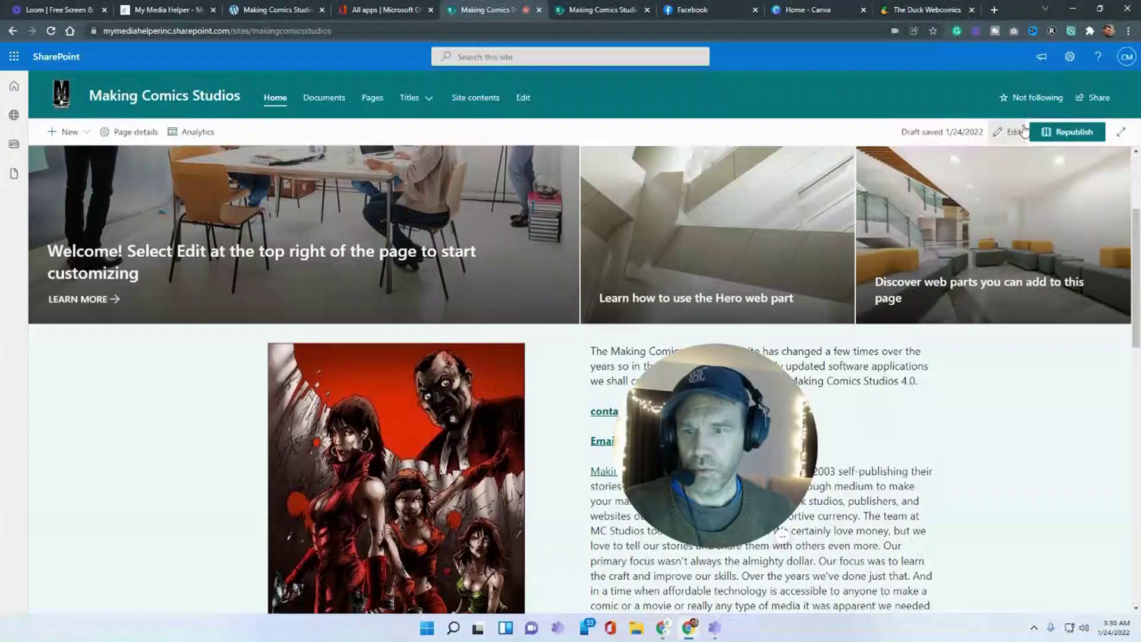
{"action": "left_click_drag", "start_coordinate": [750, 410], "coordinate": [186, 469]}
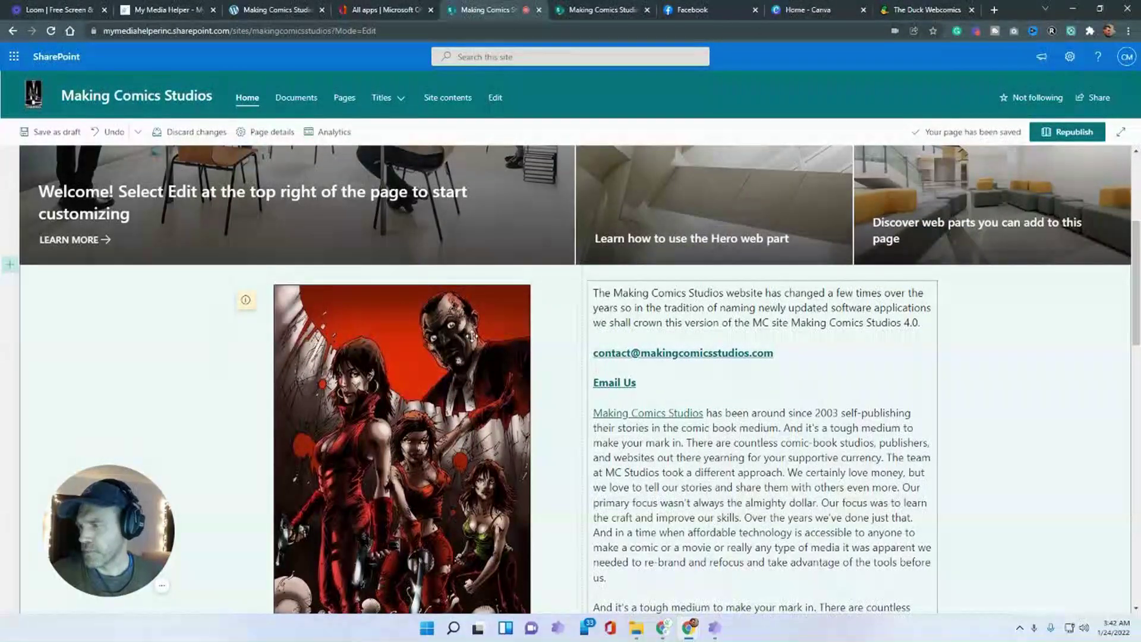
{"action": "left_click", "coordinate": [11, 267]}
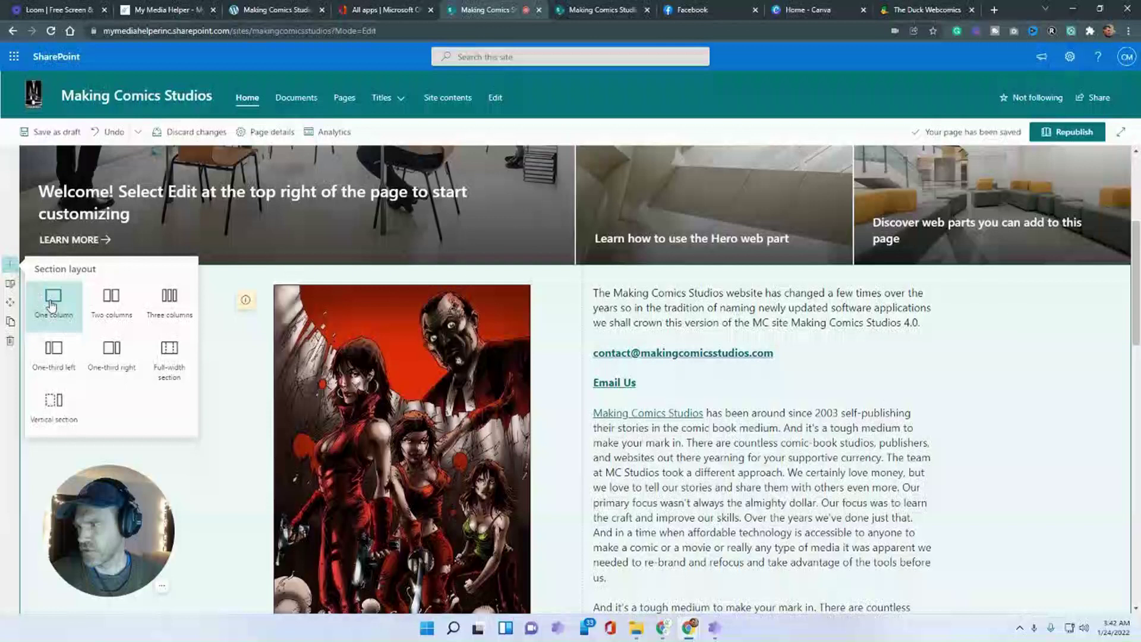
{"action": "left_click", "coordinate": [52, 304]}
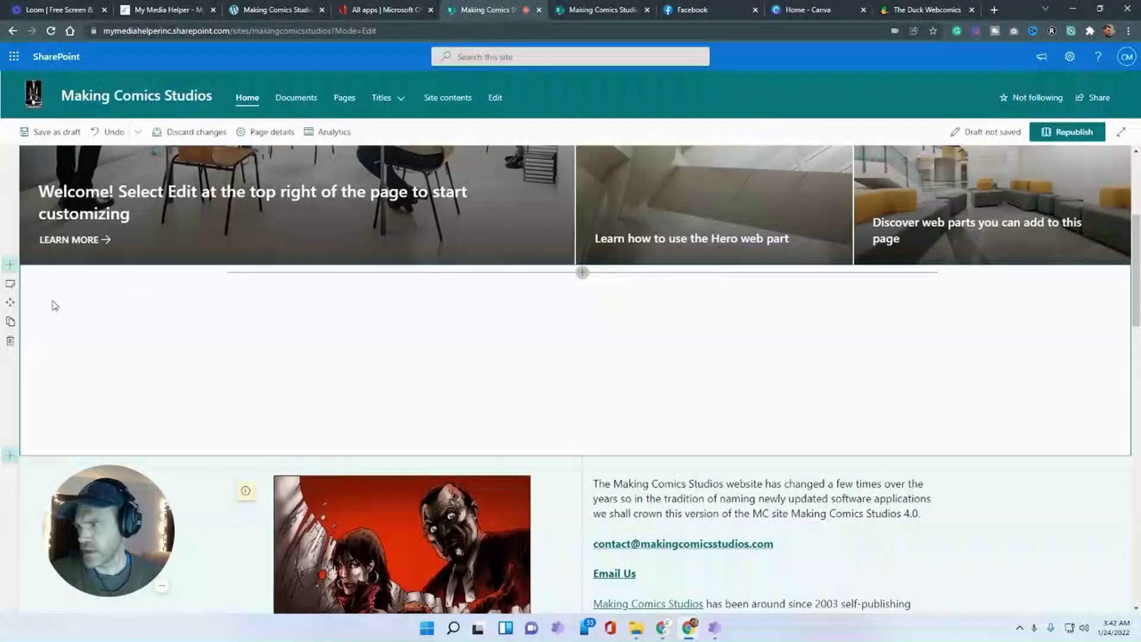
{"action": "left_click", "coordinate": [582, 273]}
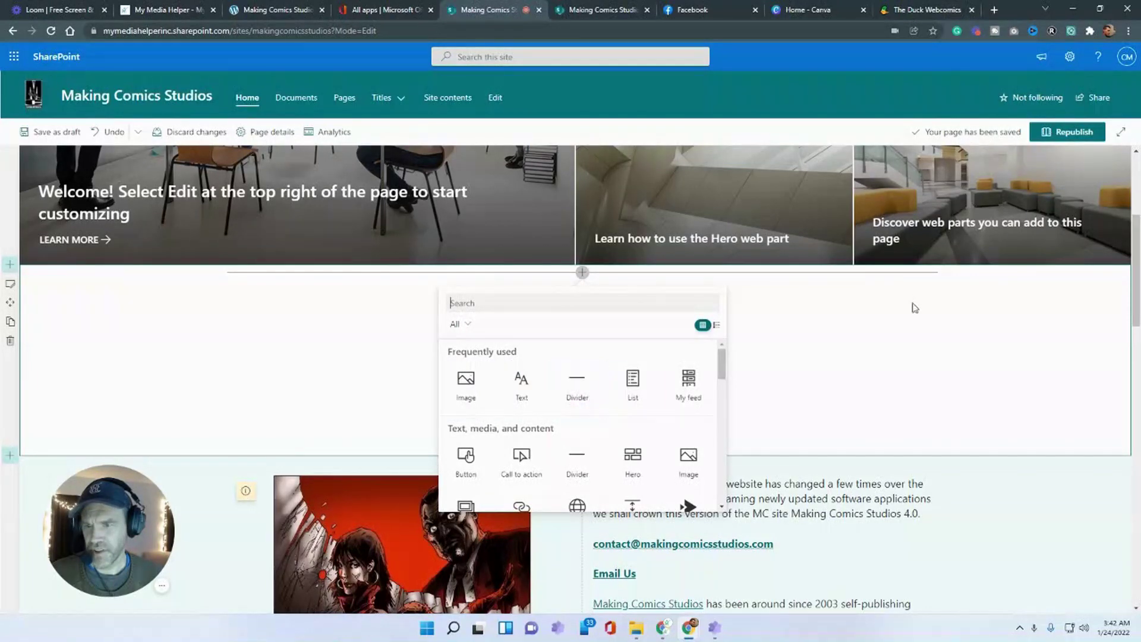
{"action": "left_click", "coordinate": [584, 400]}
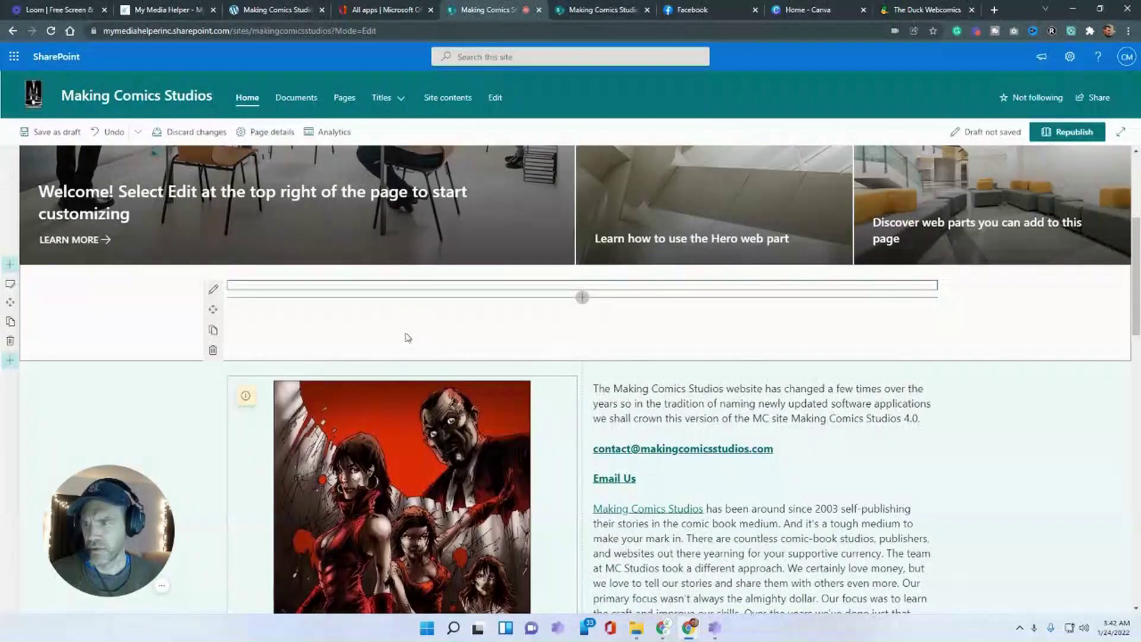
- Set the divider's weight to 6 and move its section below the welcome text
{"action": "scroll", "coordinate": [597, 319], "scroll_direction": "down", "scroll_amount": 10}
{"action": "scroll", "coordinate": [590, 312], "scroll_direction": "up", "scroll_amount": 8}
{"action": "scroll", "coordinate": [591, 312], "scroll_direction": "up", "scroll_amount": 3}
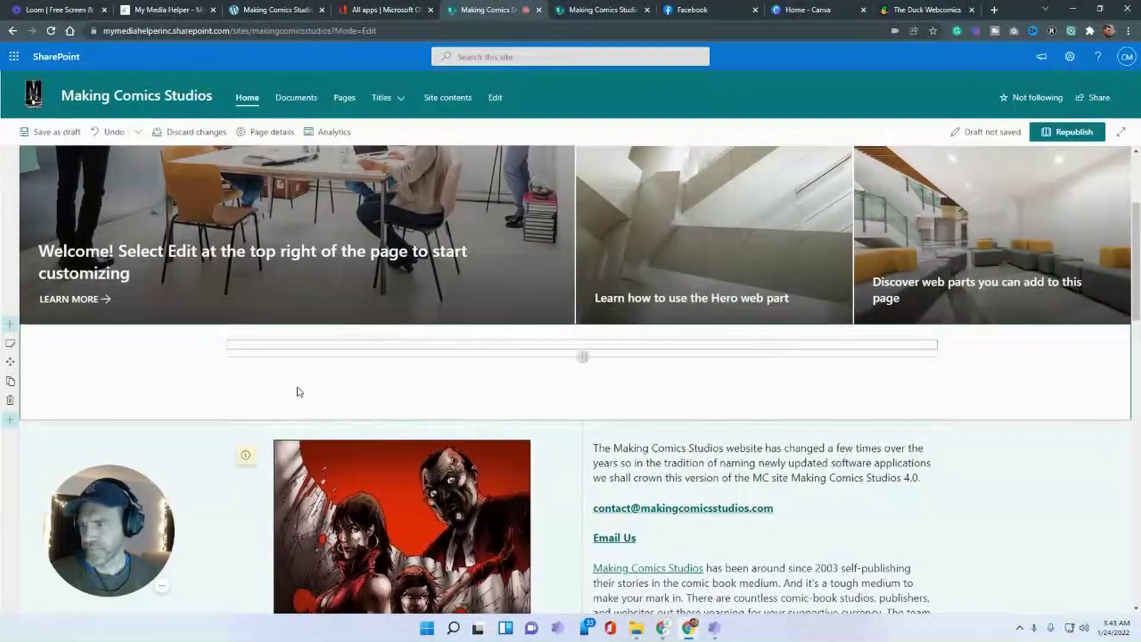
{"action": "left_click", "coordinate": [33, 370]}
{"action": "scroll", "coordinate": [428, 319], "scroll_direction": "down", "scroll_amount": 1}
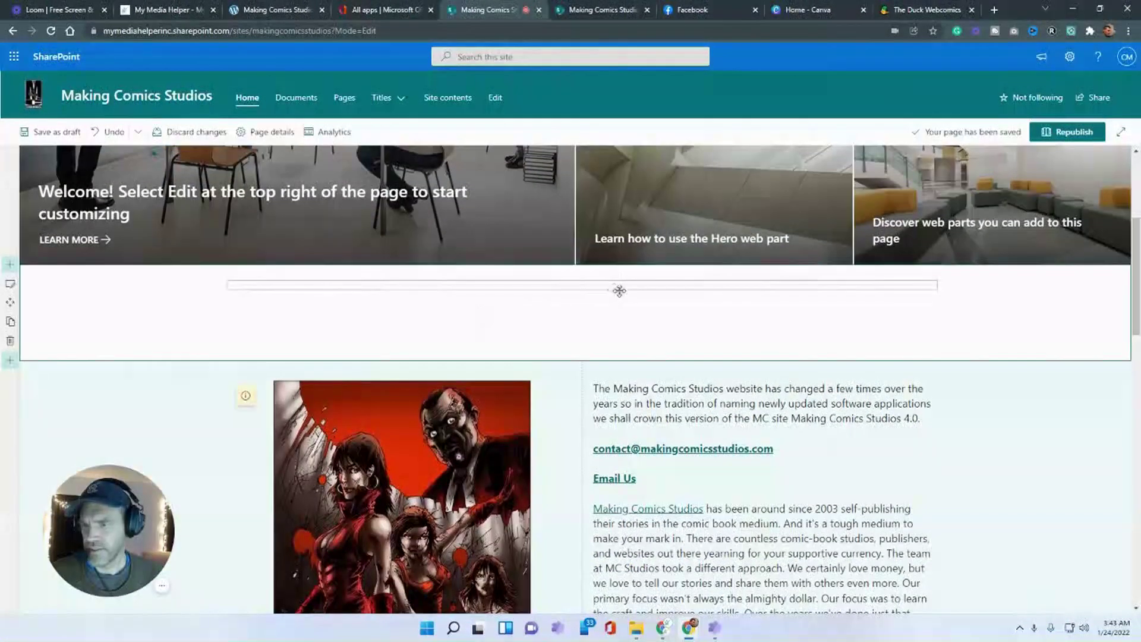
{"action": "left_click", "coordinate": [412, 285]}
{"action": "left_click", "coordinate": [212, 292]}
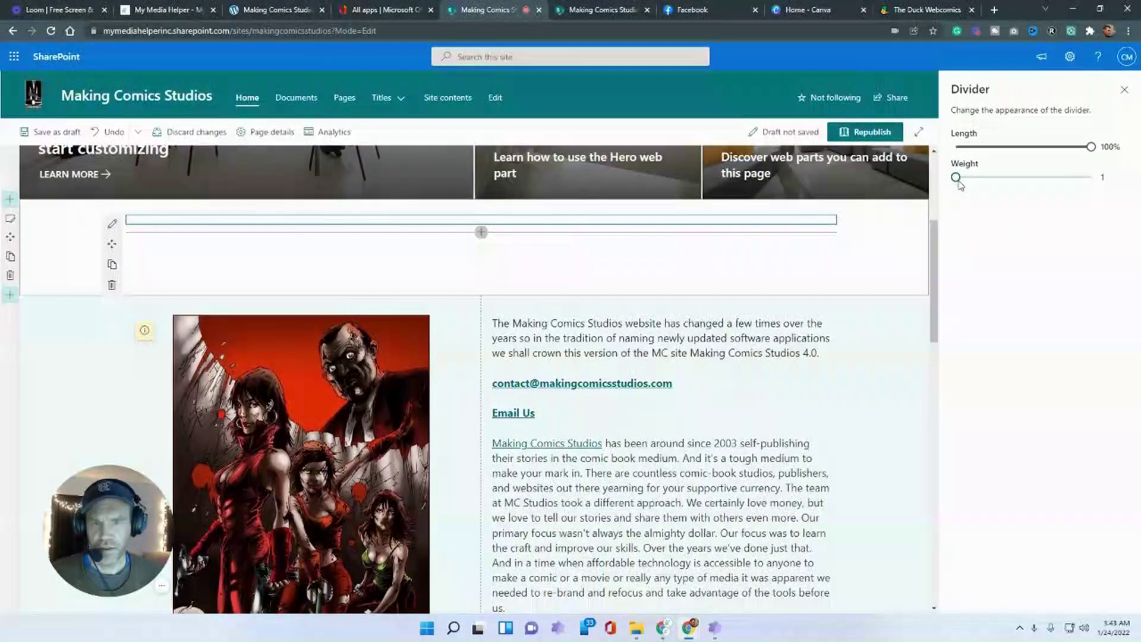
{"action": "left_click_drag", "start_coordinate": [960, 178], "coordinate": [1132, 177]}
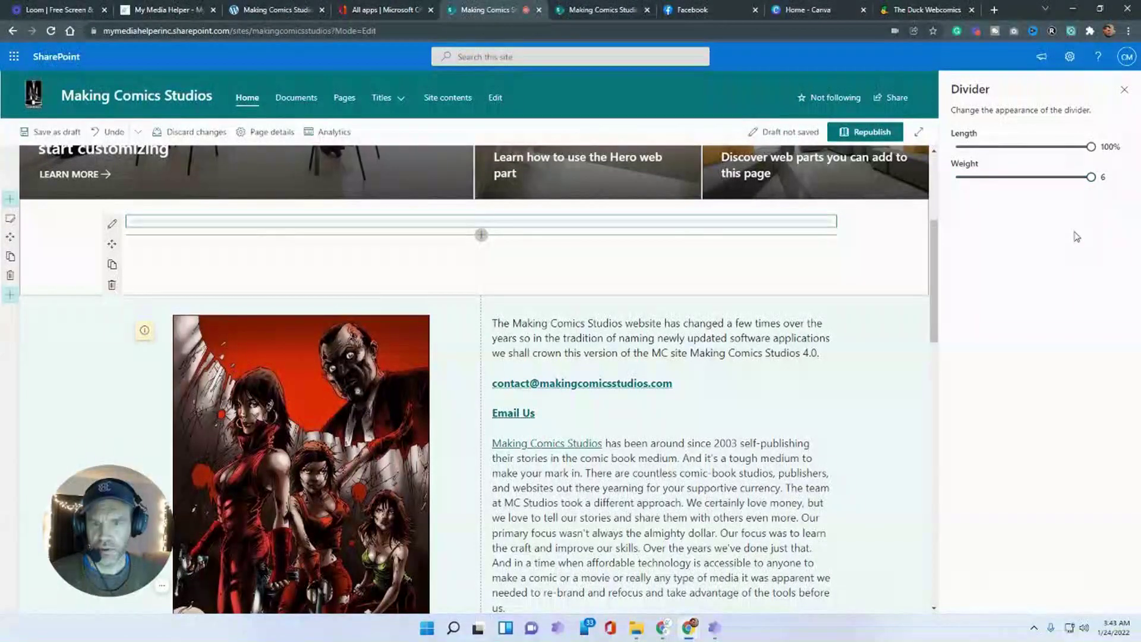
{"action": "left_click", "coordinate": [266, 248]}
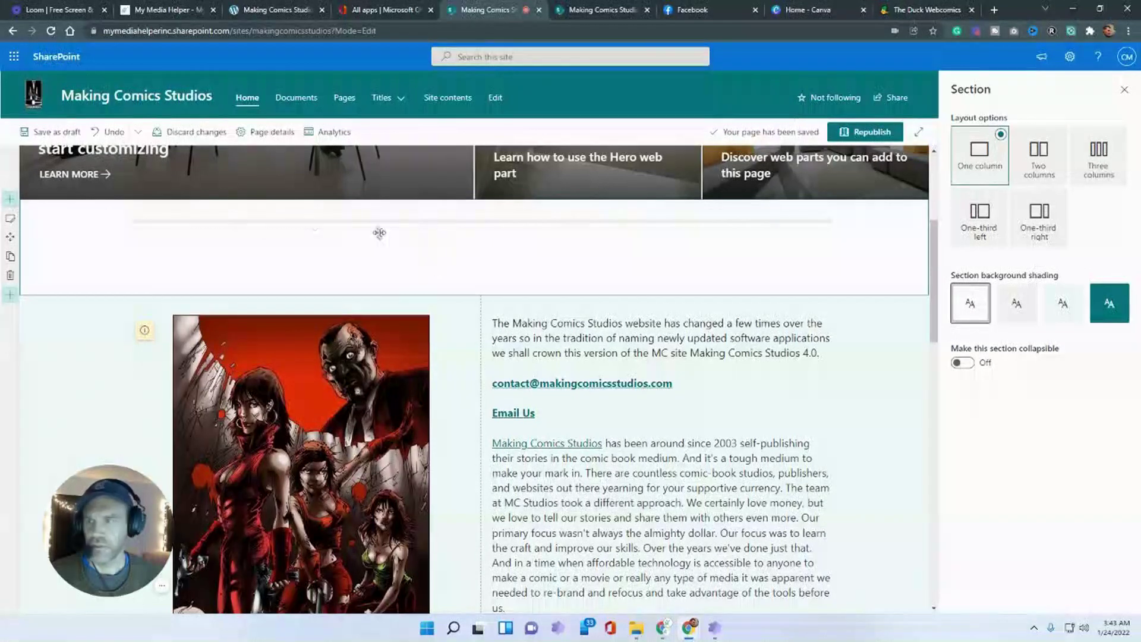
{"action": "left_click_drag", "start_coordinate": [12, 255], "coordinate": [167, 221]}
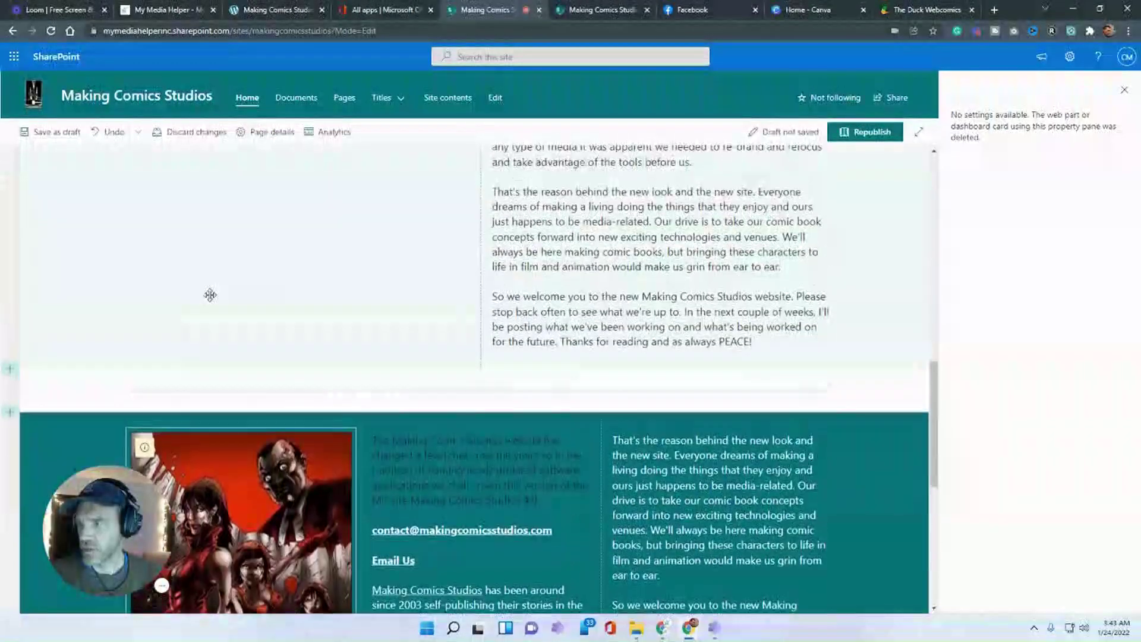
- Preview the page outside edit mode, then return to editing
{"action": "left_click", "coordinate": [48, 144]}
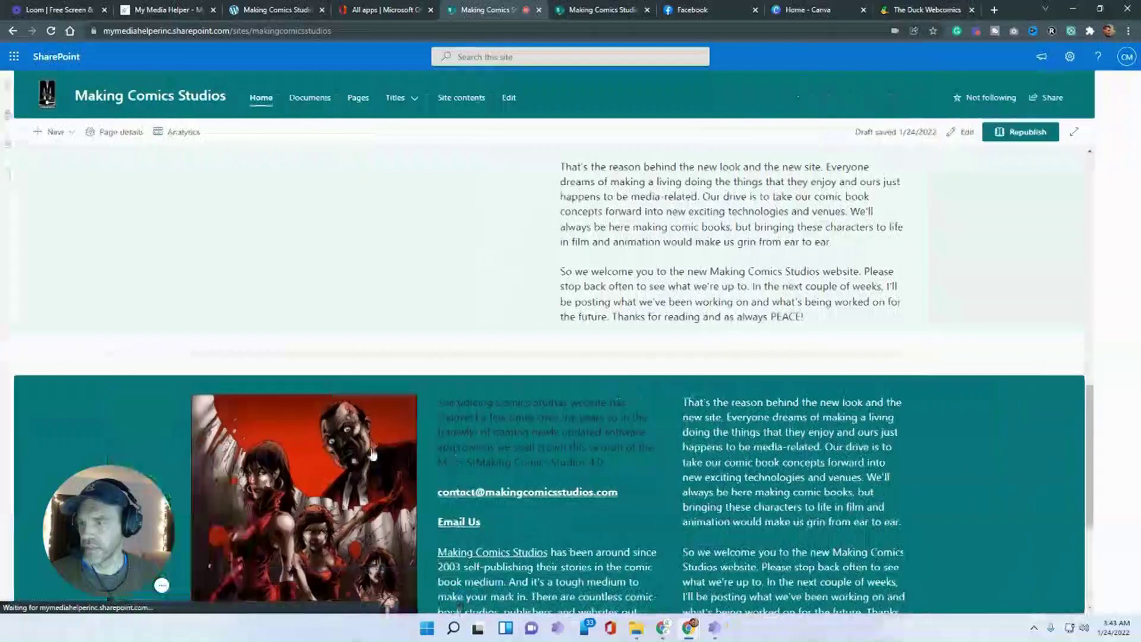
{"action": "scroll", "coordinate": [518, 290], "scroll_direction": "down", "scroll_amount": 5}
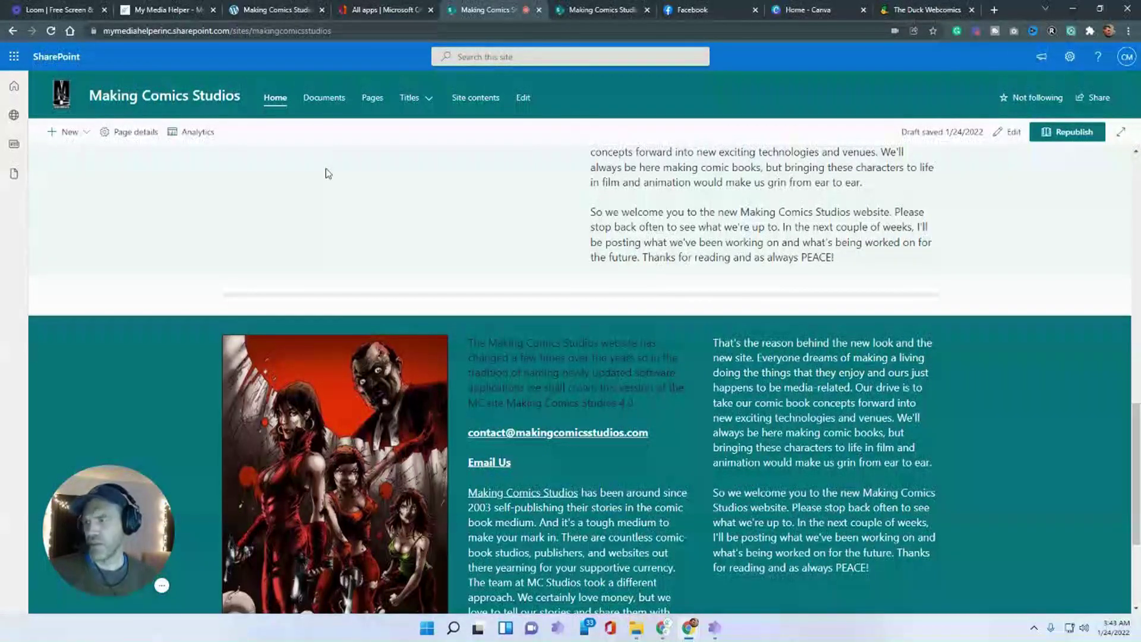
{"action": "scroll", "coordinate": [328, 174], "scroll_direction": "up", "scroll_amount": 2}
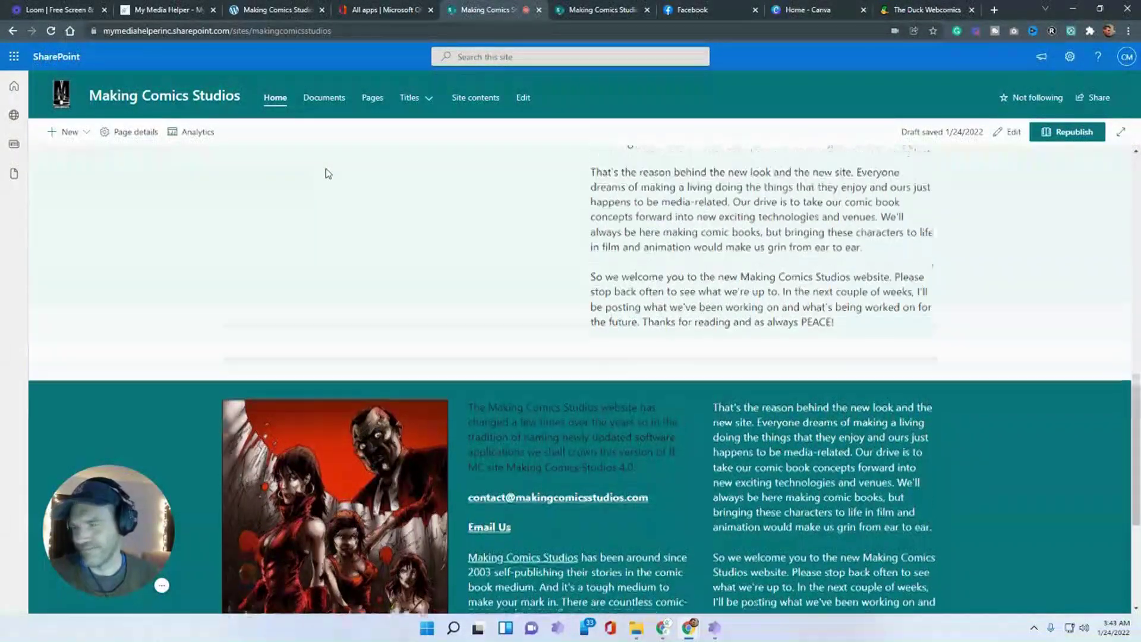
{"action": "left_click", "coordinate": [1007, 134]}
{"action": "scroll", "coordinate": [416, 297], "scroll_direction": "up", "scroll_amount": 10}
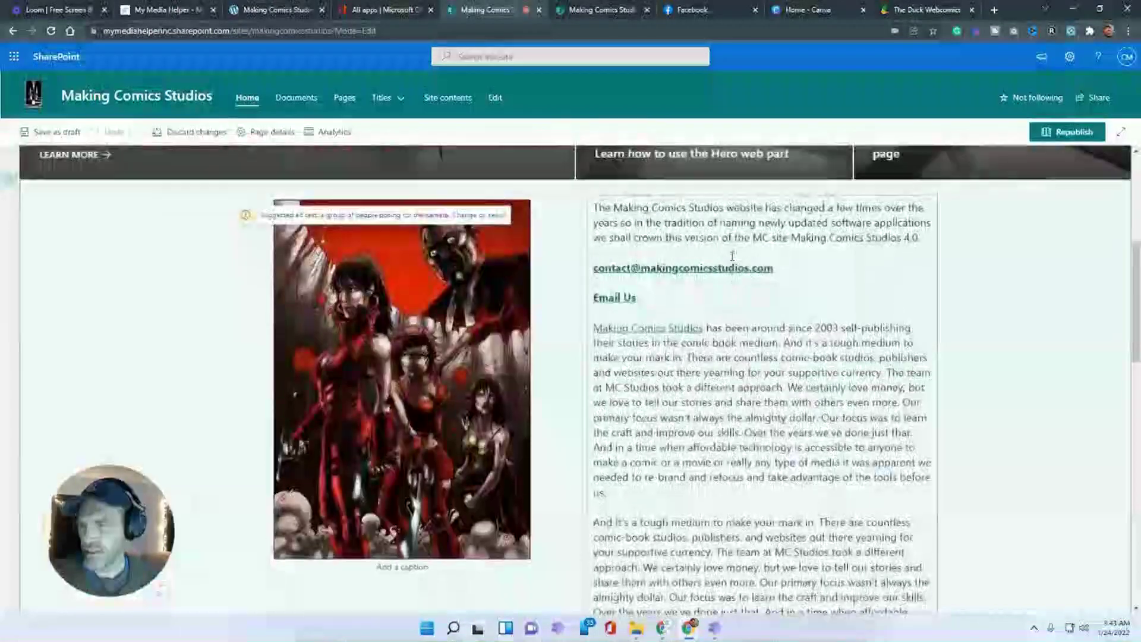
{"action": "scroll", "coordinate": [48, 185], "scroll_direction": "down", "scroll_amount": 3}
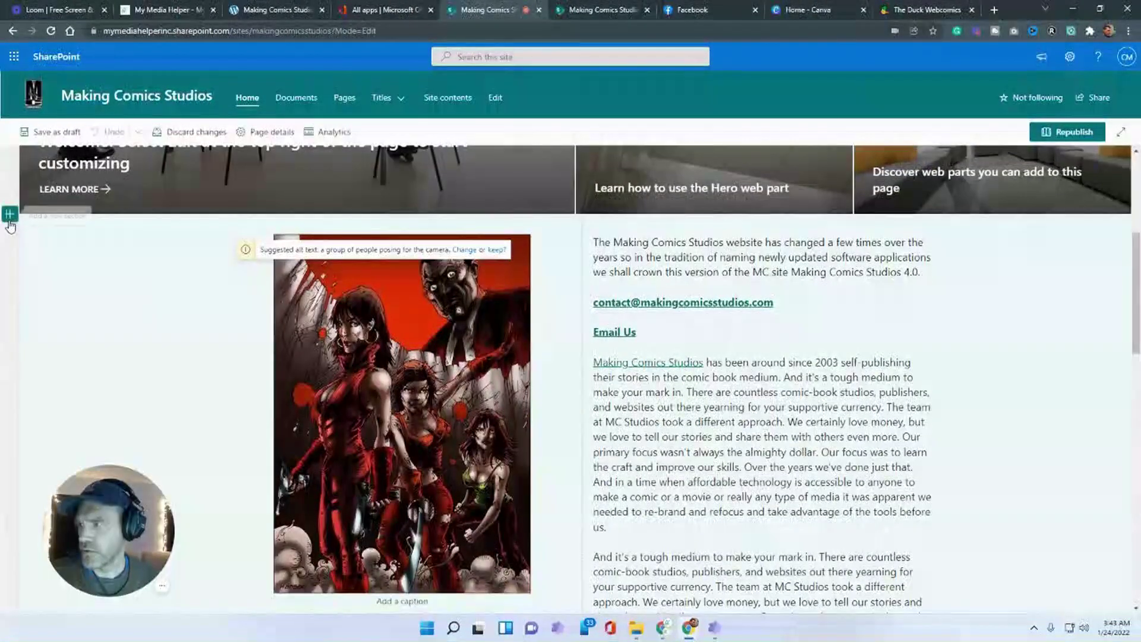
- Insert a one-column section under the hero with a Button web part
{"action": "left_click", "coordinate": [10, 213]}
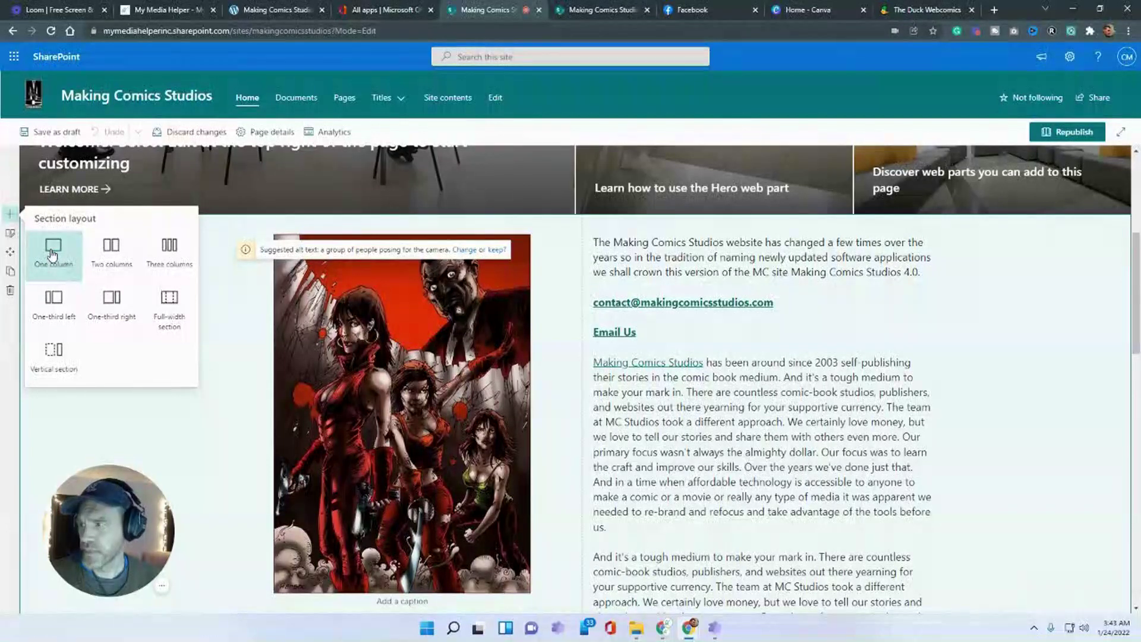
{"action": "left_click", "coordinate": [53, 250]}
{"action": "left_click", "coordinate": [582, 221]}
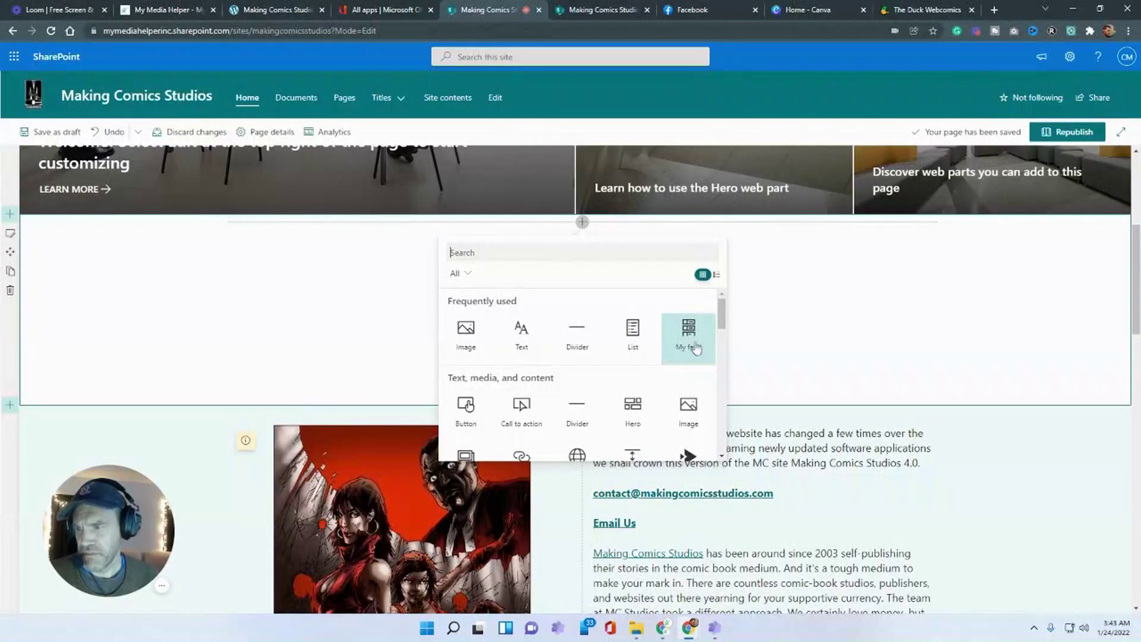
{"action": "scroll", "coordinate": [576, 321], "scroll_direction": "down", "scroll_amount": 2}
{"action": "left_click", "coordinate": [468, 348]}
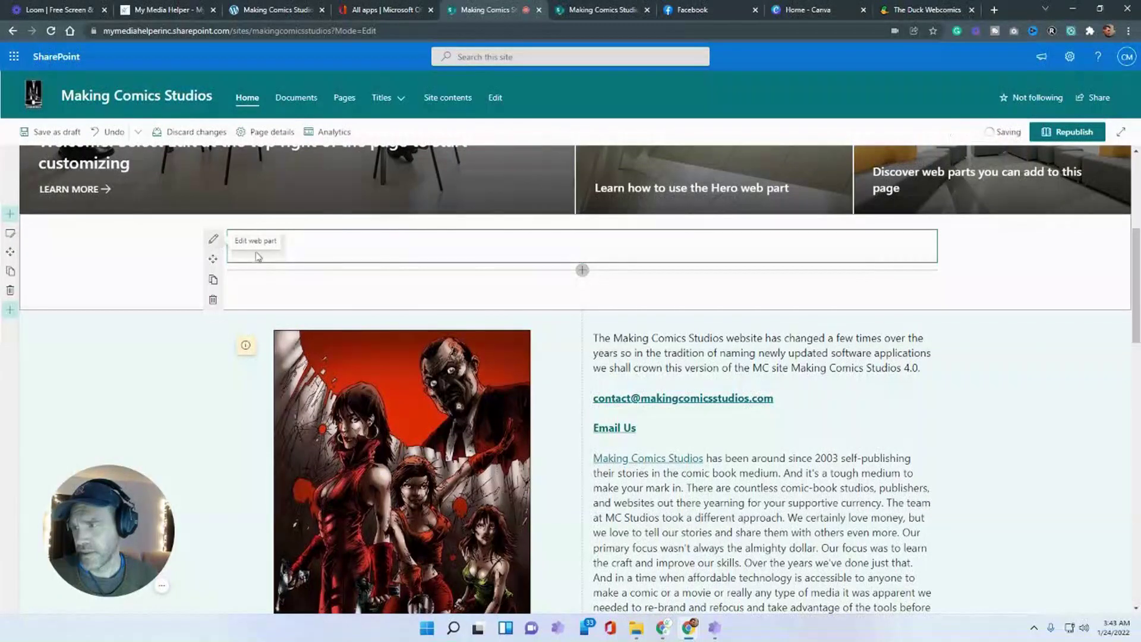
{"action": "left_click", "coordinate": [213, 238]}
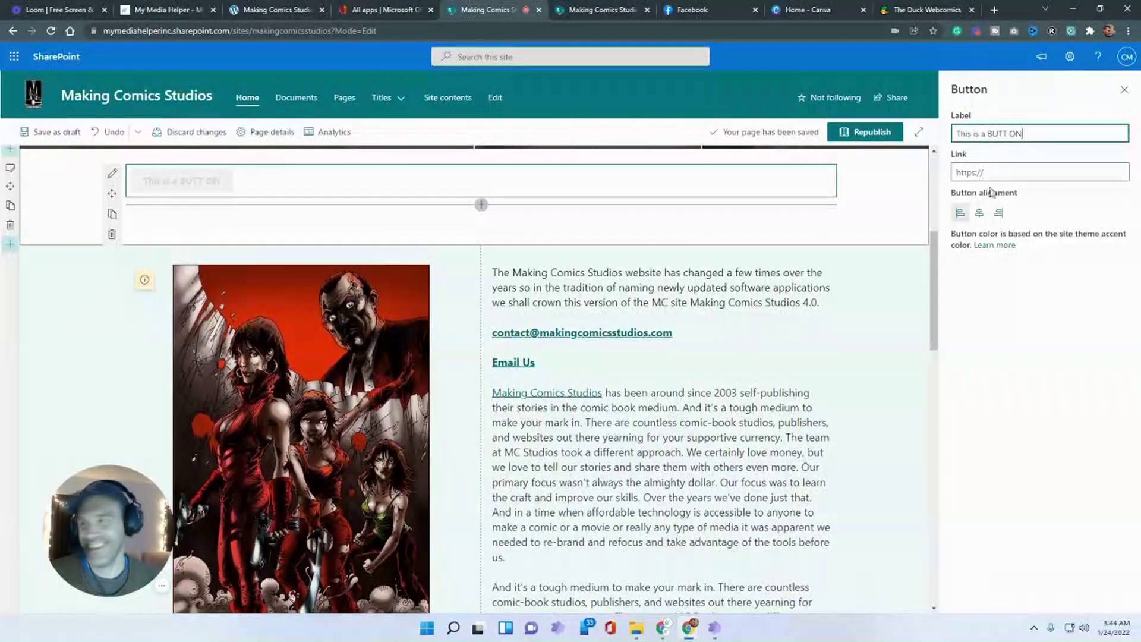
{"action": "left_click", "coordinate": [979, 213]}
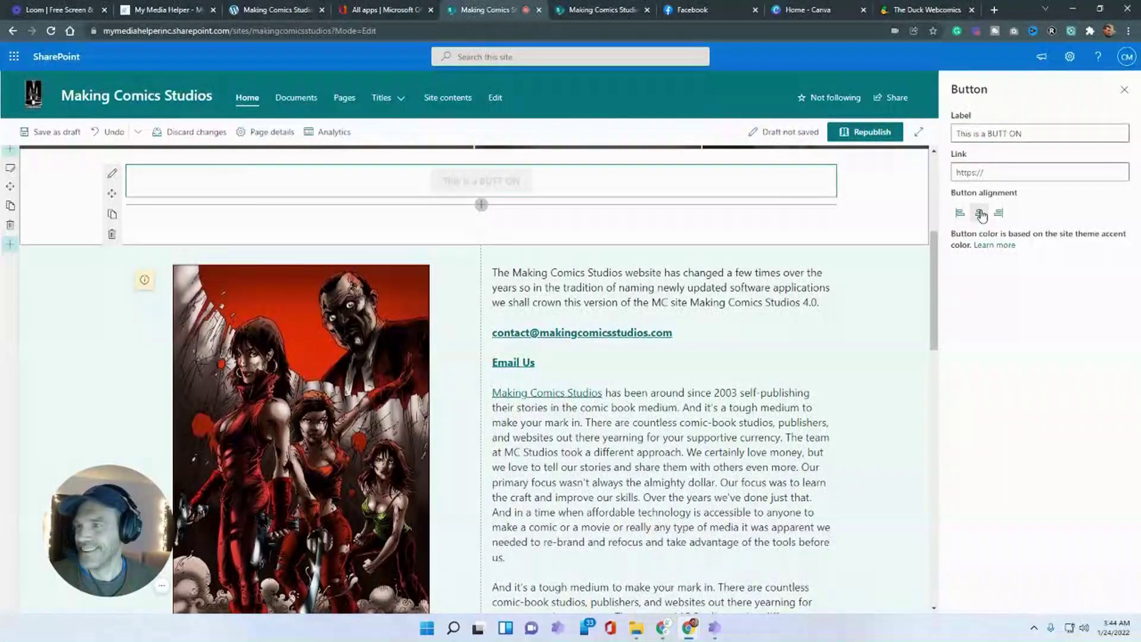
{"action": "left_click", "coordinate": [996, 213]}
{"action": "left_click", "coordinate": [960, 214]}
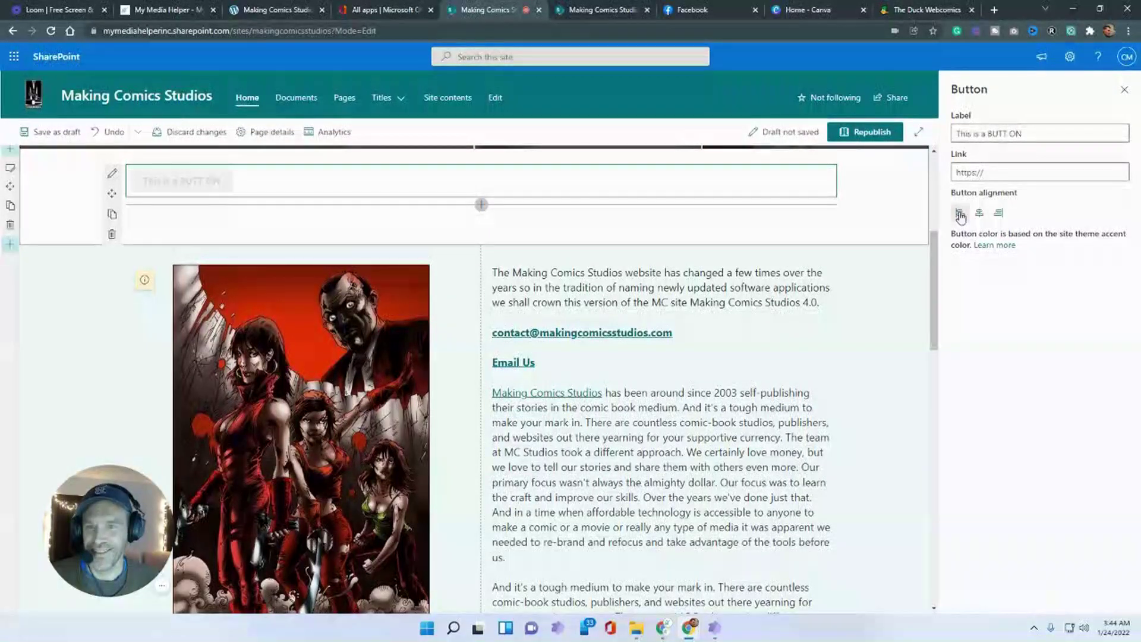
{"action": "left_click", "coordinate": [1015, 171]}
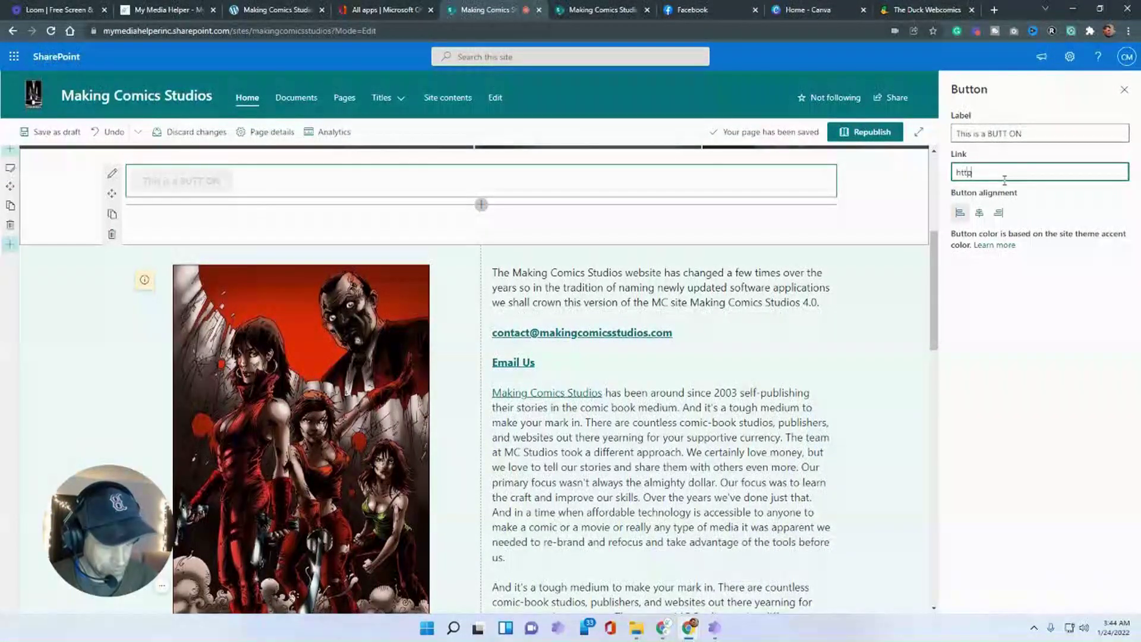
{"action": "type", "text": "://https:/"}
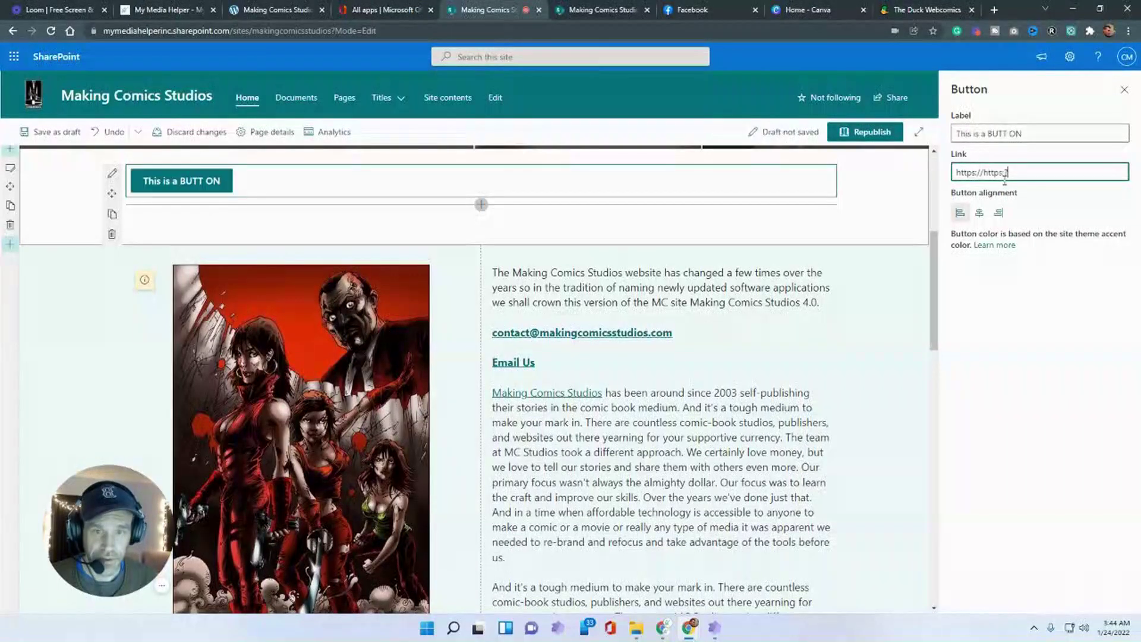
{"action": "key", "text": "BackSpace"}
{"action": "key", "text": "BackSpace"}
{"action": "key", "text": "BackSpace"}
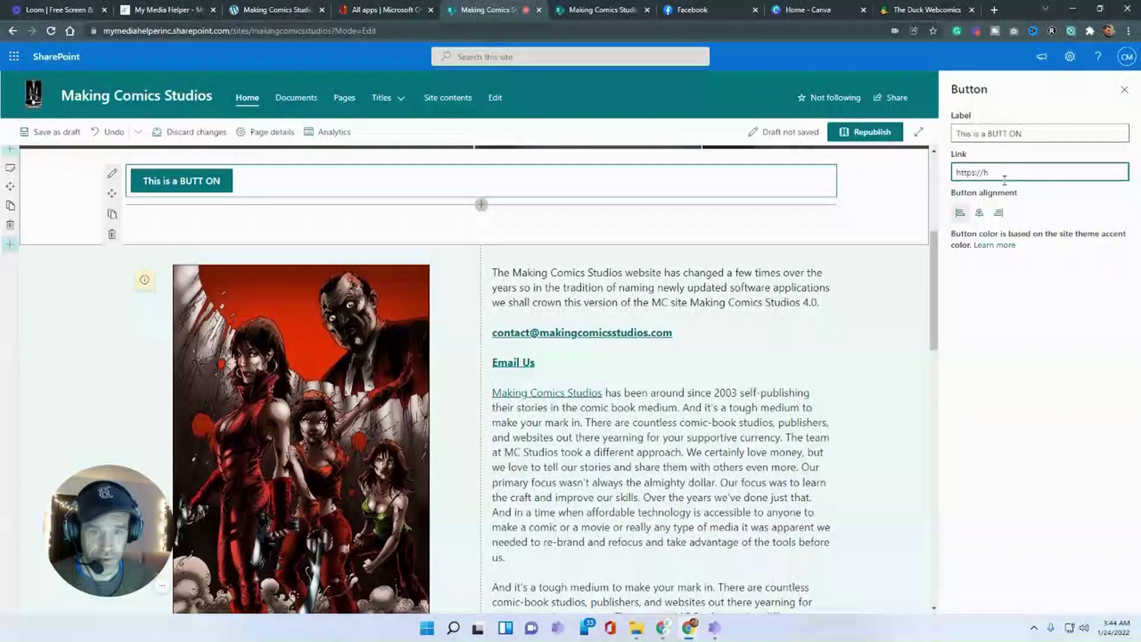
{"action": "type", "text": "mymediahelper.com"}
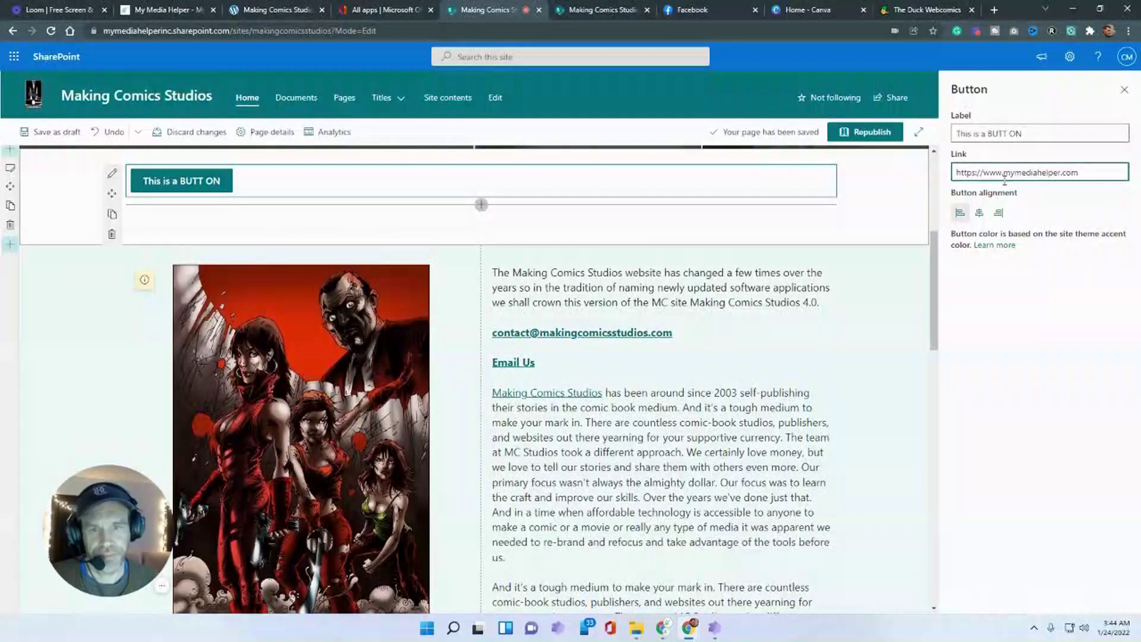
{"action": "left_click", "coordinate": [1039, 310]}
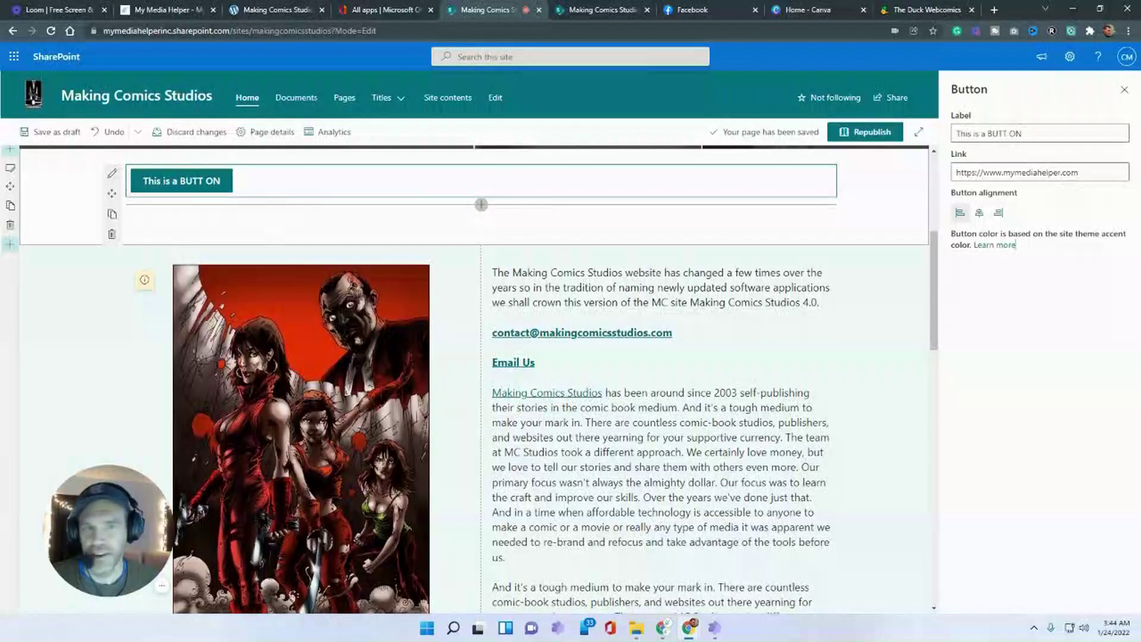
{"action": "left_click", "coordinate": [1124, 93]}
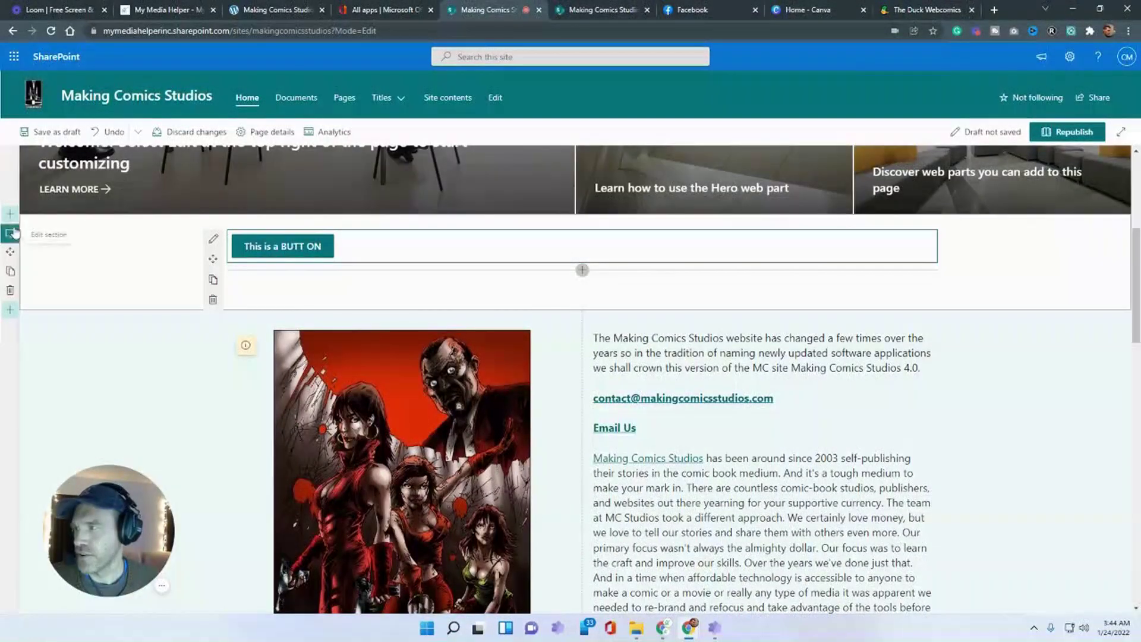
- Change the button's section layout to three columns
{"action": "left_click", "coordinate": [10, 233]}
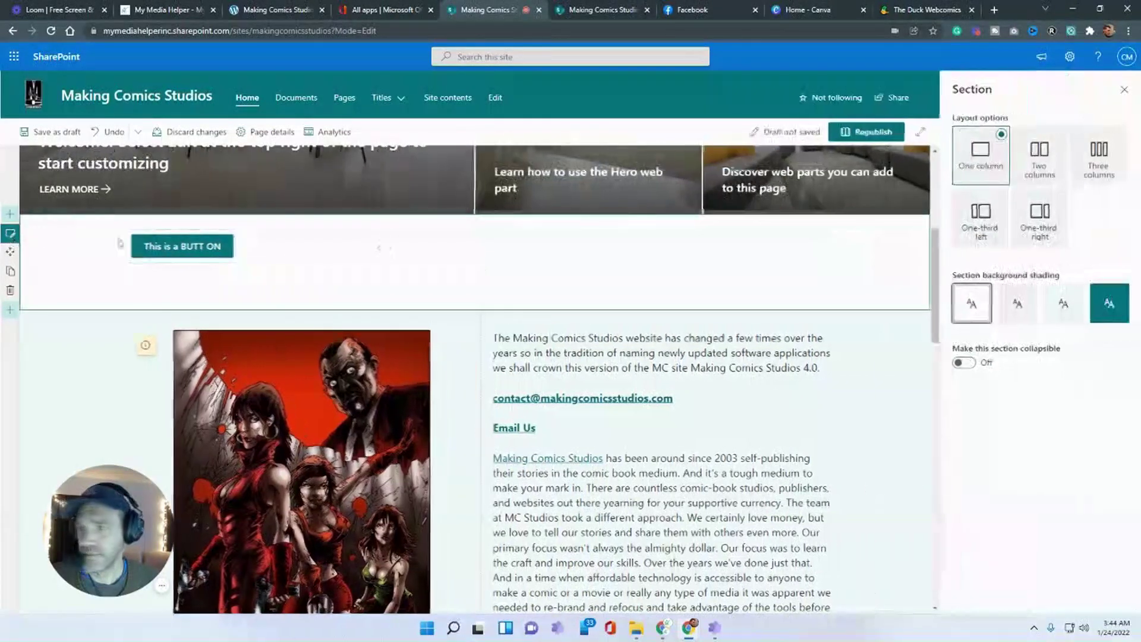
{"action": "left_click", "coordinate": [1101, 165]}
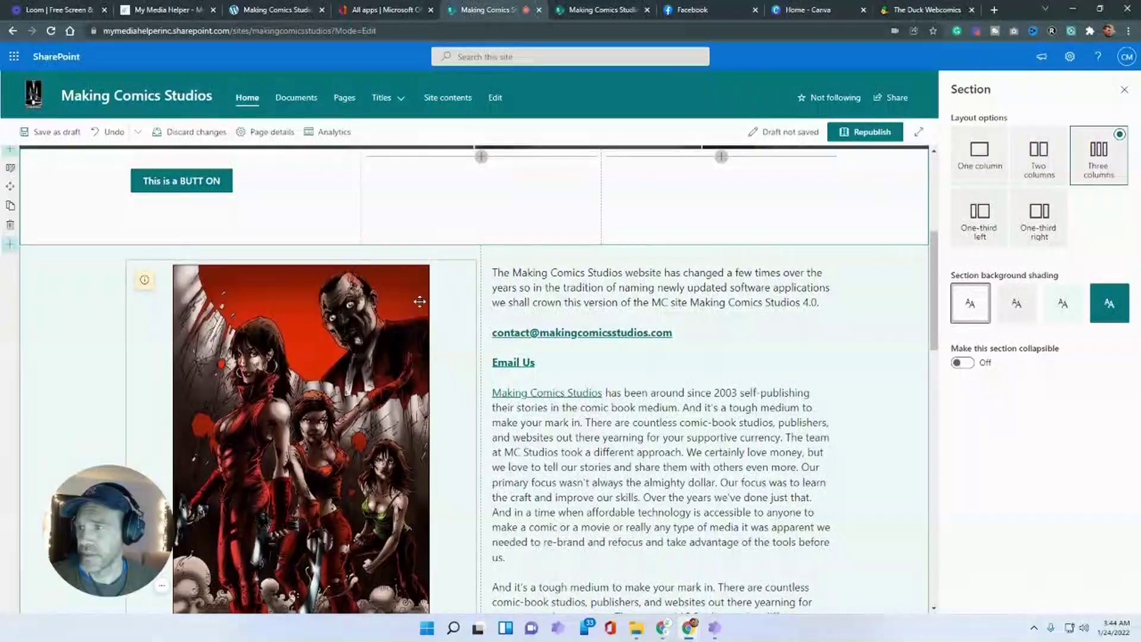
{"action": "scroll", "coordinate": [80, 347], "scroll_direction": "up", "scroll_amount": 2}
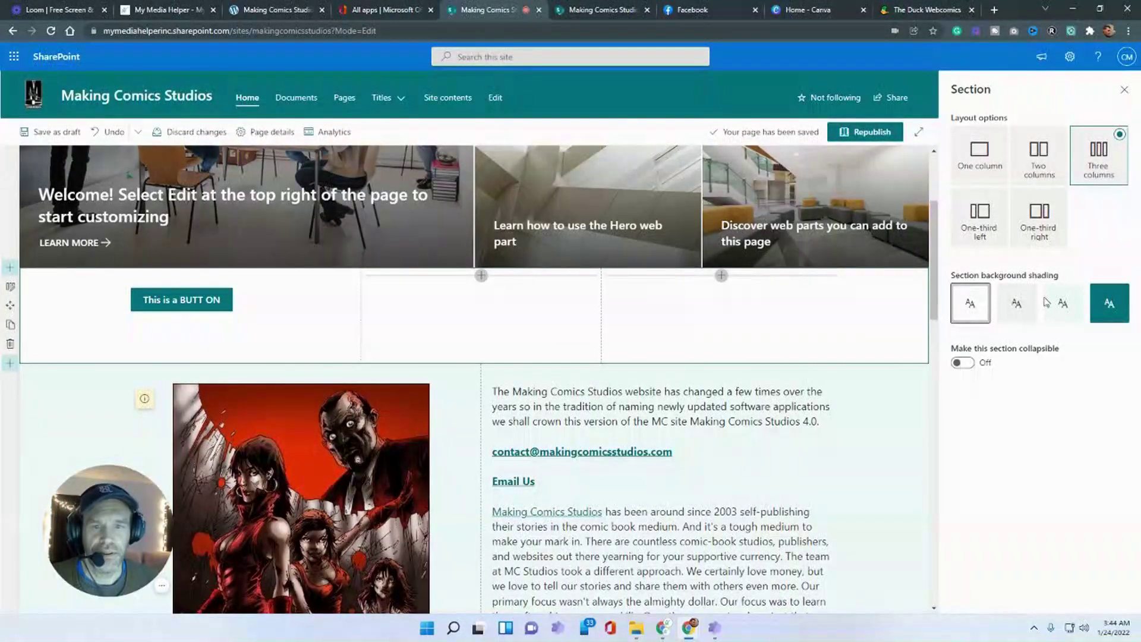
{"action": "left_click", "coordinate": [1124, 90]}
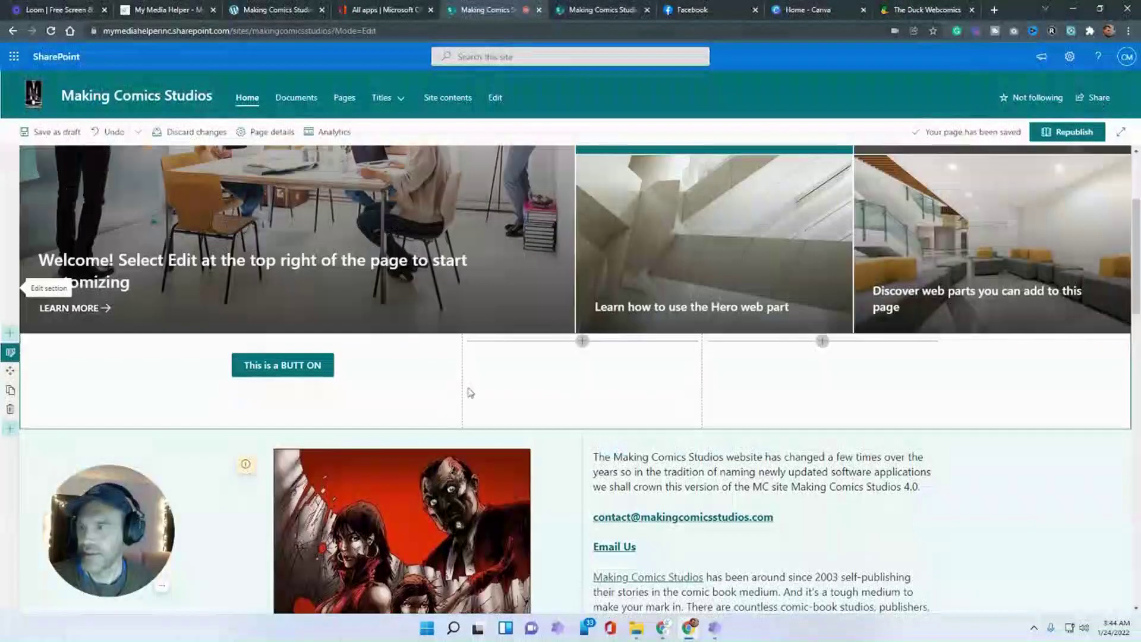
- Insert a Call to action web part in the middle column and open its properties
{"action": "left_click", "coordinate": [583, 341]}
{"action": "left_click", "coordinate": [582, 339]}
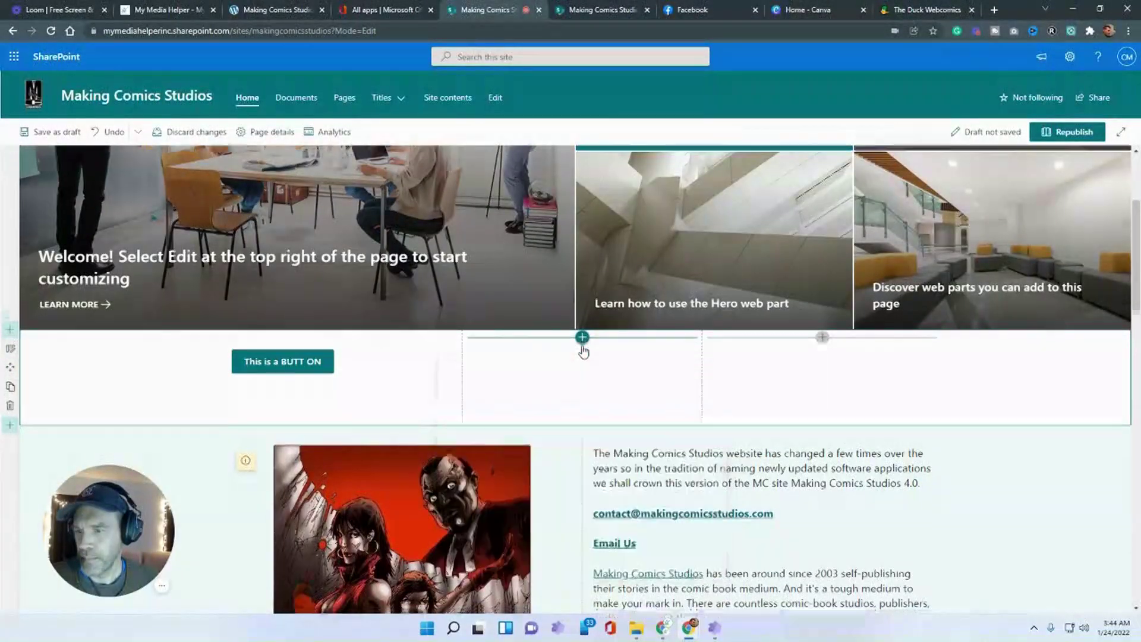
{"action": "scroll", "coordinate": [583, 352], "scroll_direction": "down", "scroll_amount": 1}
{"action": "left_click", "coordinate": [583, 282]}
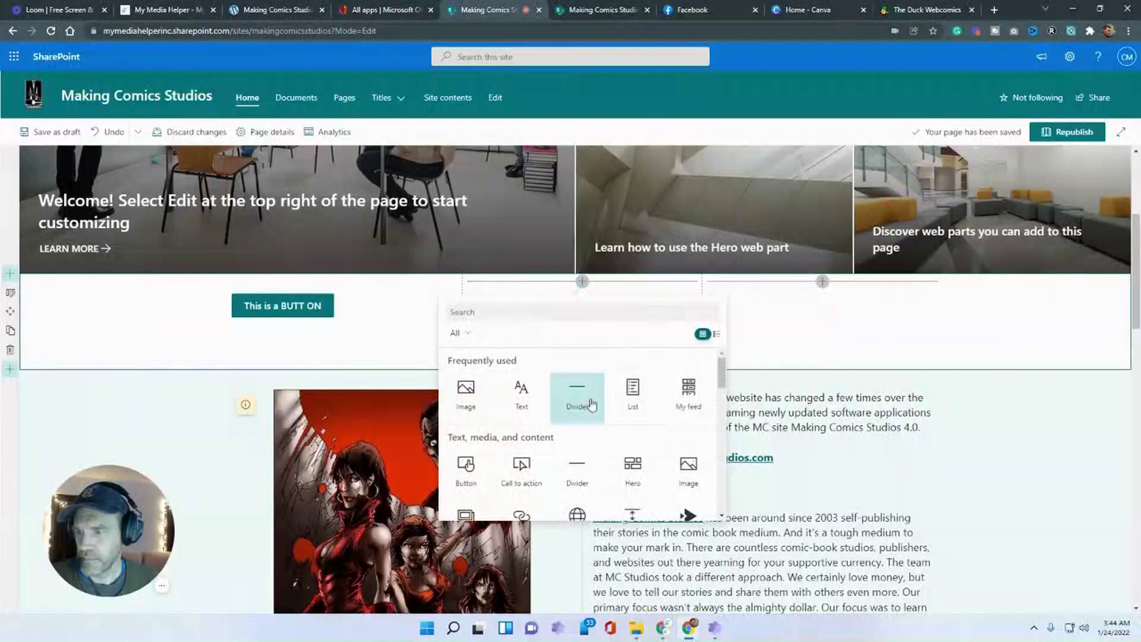
{"action": "scroll", "coordinate": [586, 410], "scroll_direction": "down", "scroll_amount": 1}
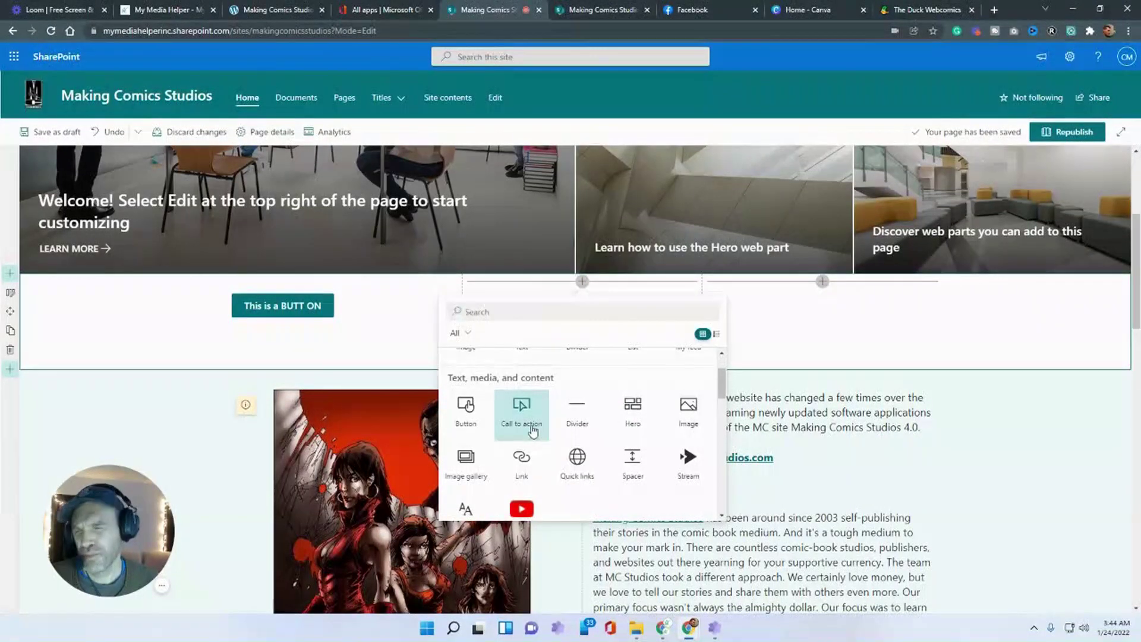
{"action": "left_click", "coordinate": [532, 431]}
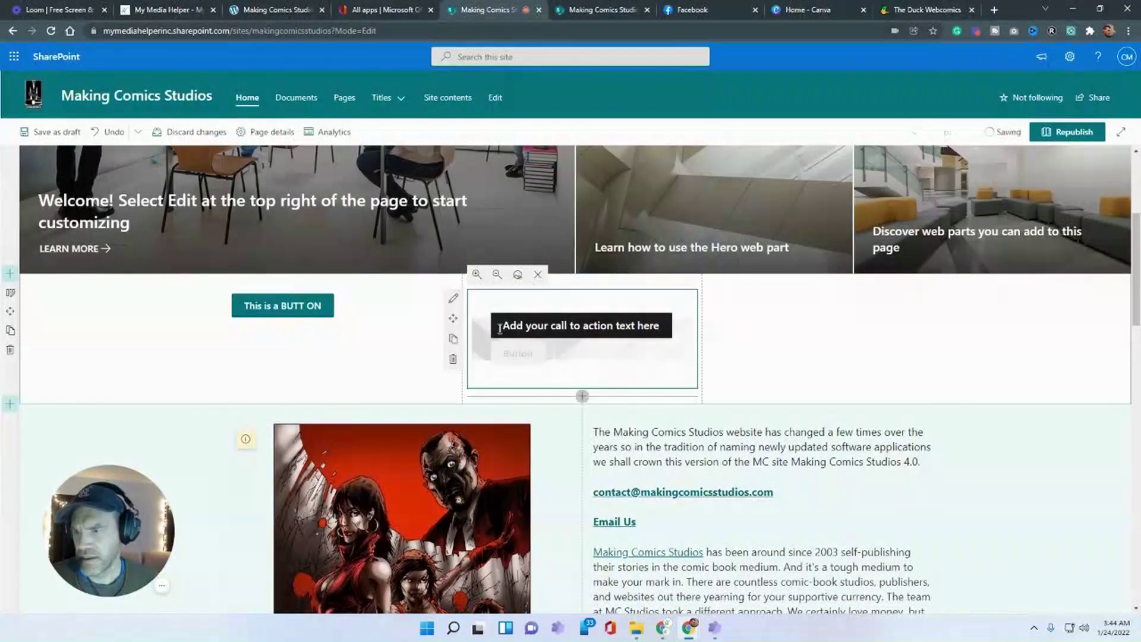
{"action": "left_click", "coordinate": [452, 298]}
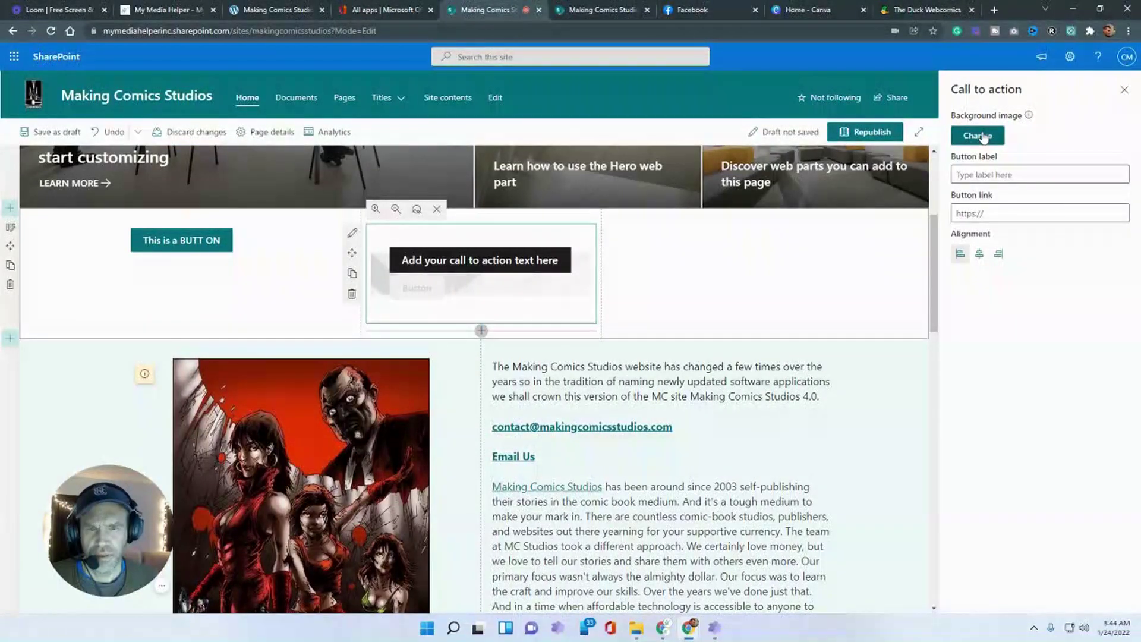
- Set the call to action background to gems-poster from Site Assets > SitePages > Gems
{"action": "left_click", "coordinate": [979, 136]}
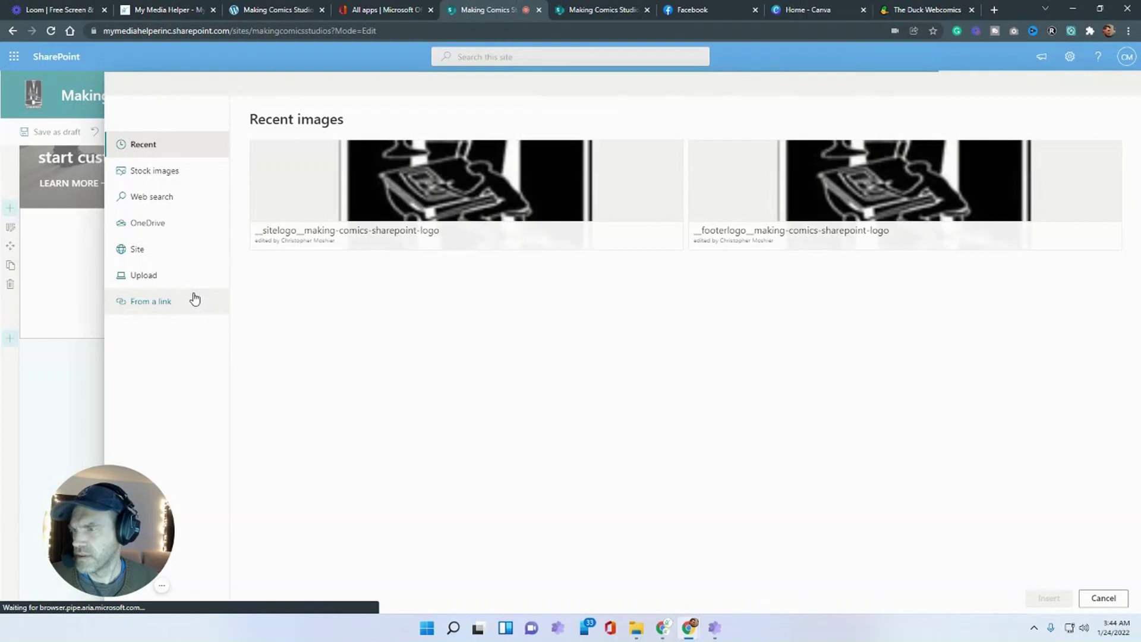
{"action": "left_click", "coordinate": [145, 277]}
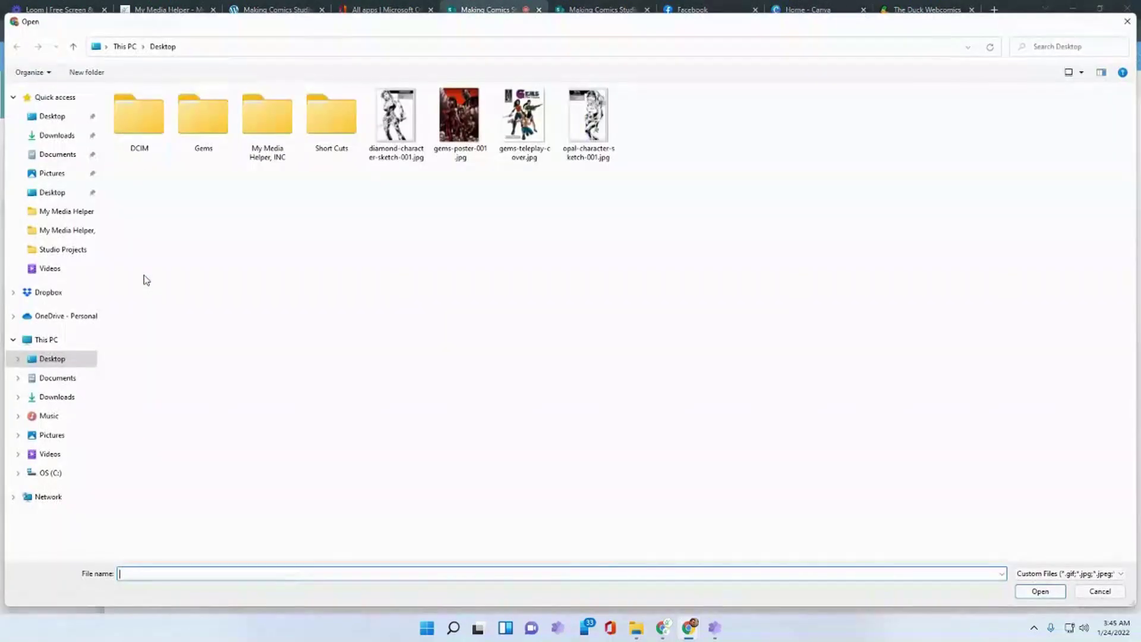
{"action": "left_click", "coordinate": [1099, 591]}
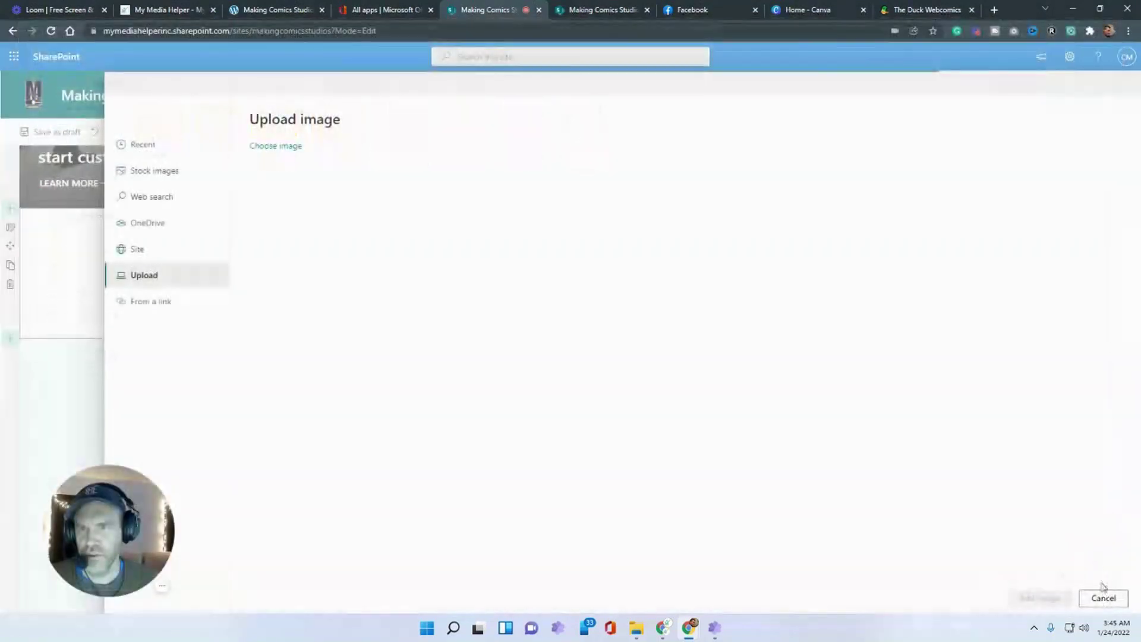
{"action": "left_click", "coordinate": [146, 250]}
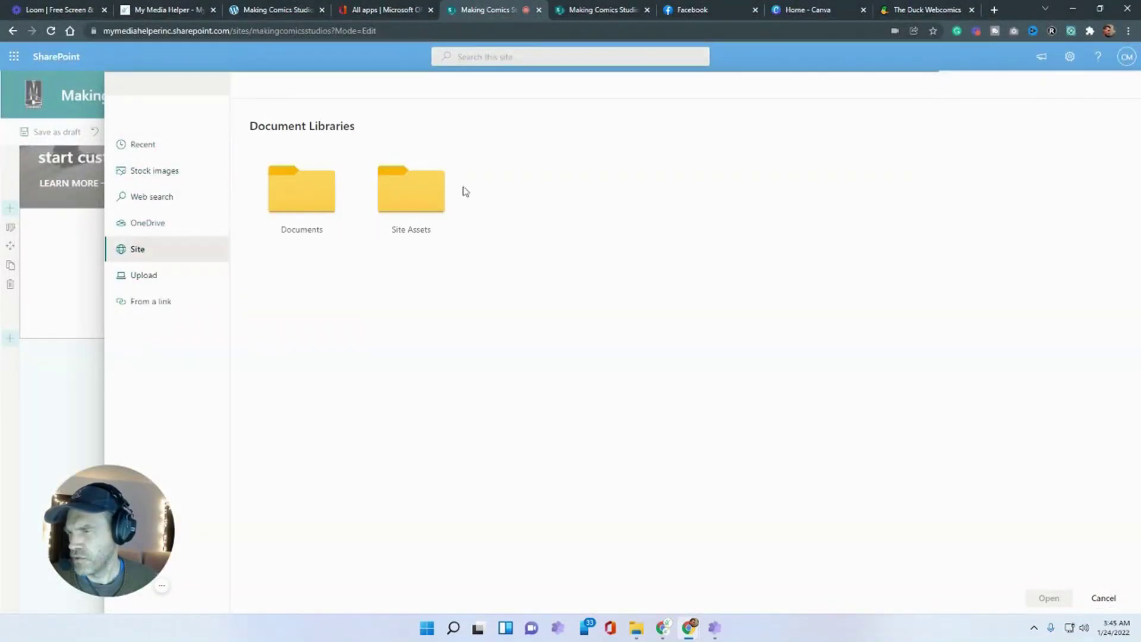
{"action": "left_click", "coordinate": [414, 198]}
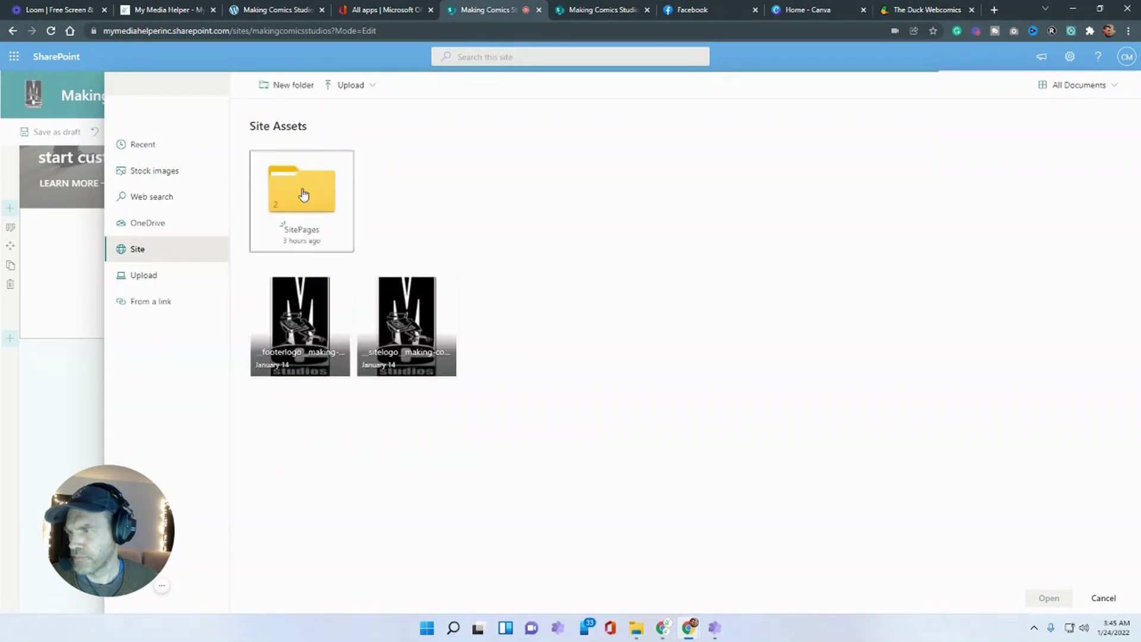
{"action": "left_click", "coordinate": [304, 194]}
{"action": "left_click", "coordinate": [324, 210]}
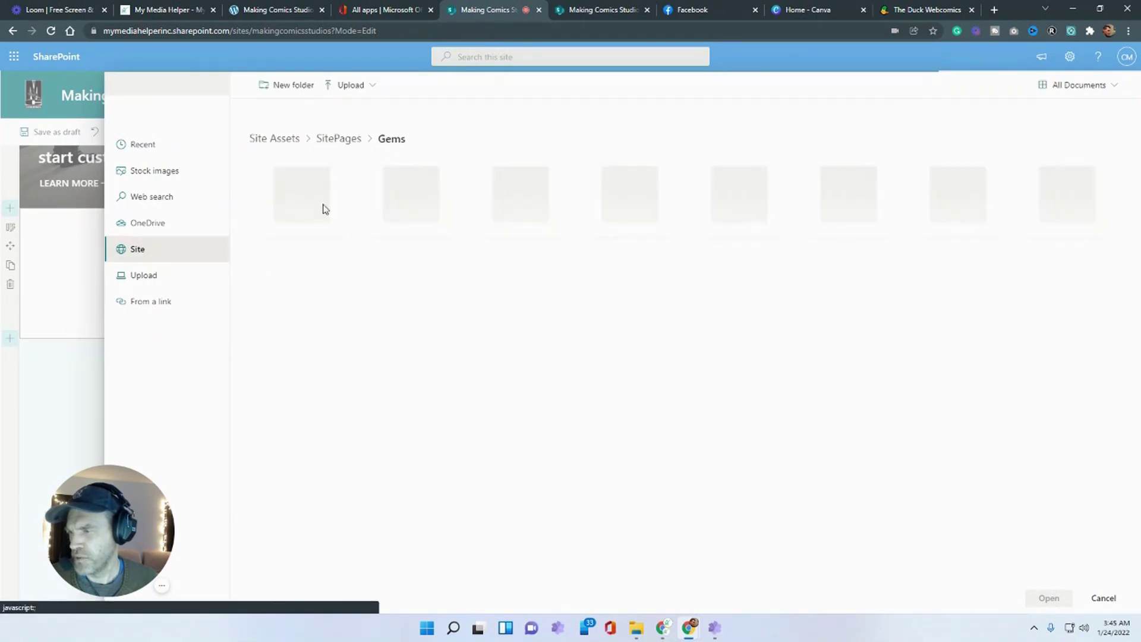
{"action": "left_click", "coordinate": [314, 172]}
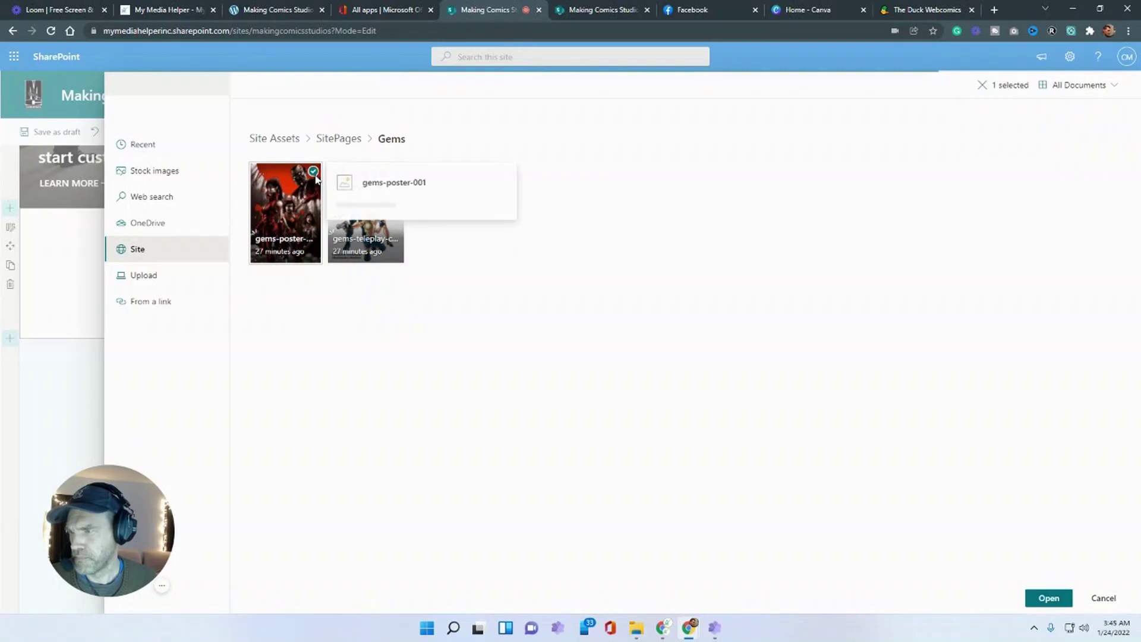
{"action": "left_click", "coordinate": [1049, 598]}
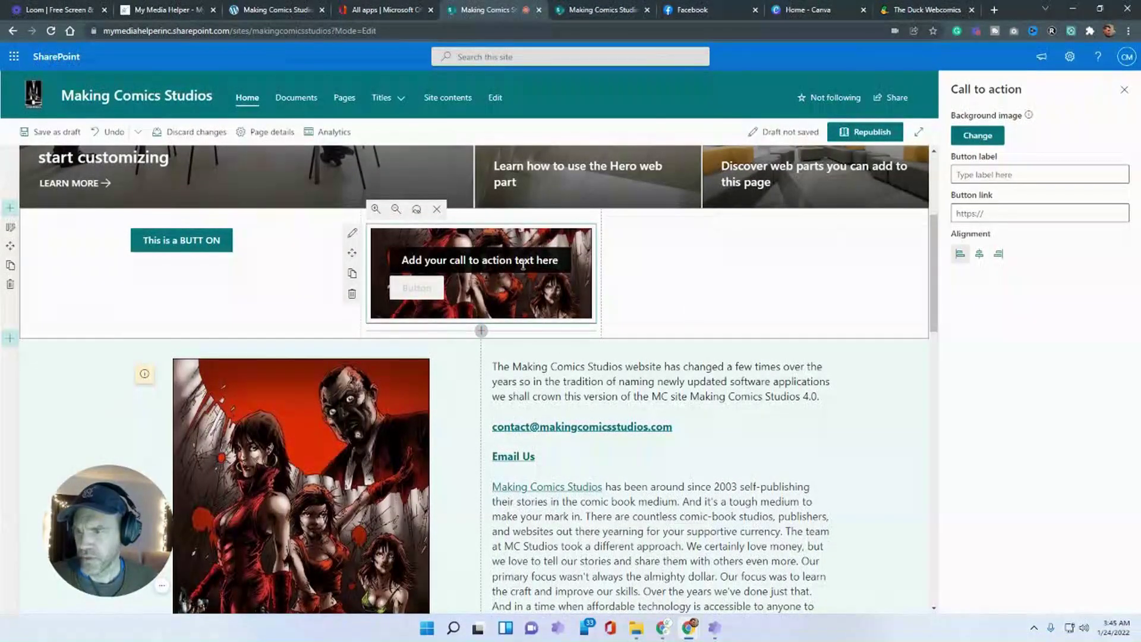
{"action": "left_click", "coordinate": [1046, 174]}
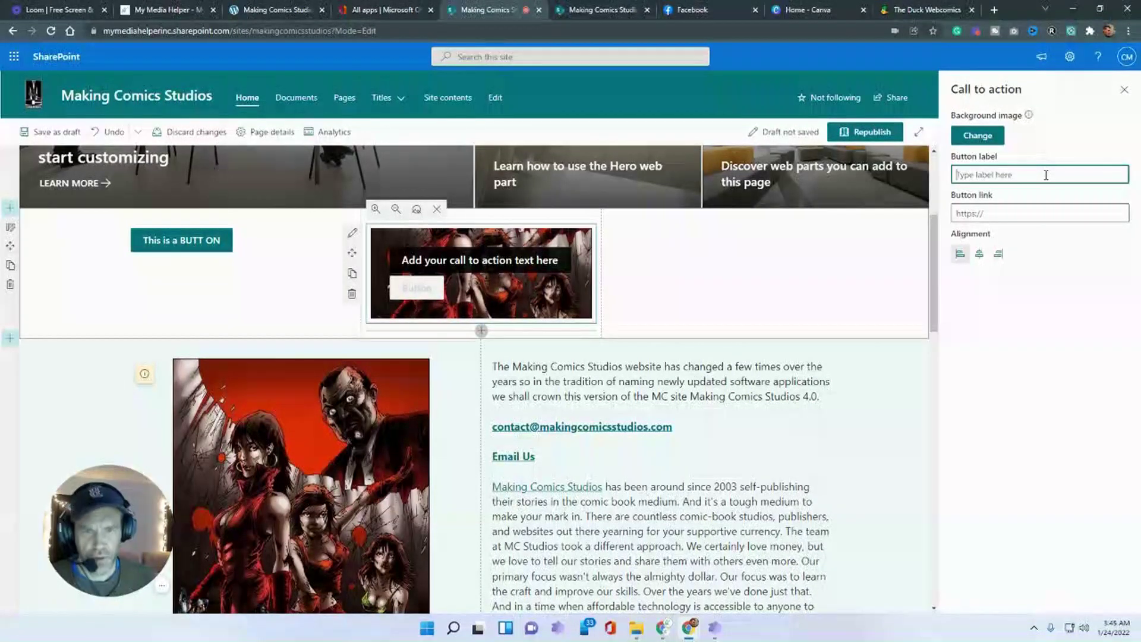
{"action": "type", "text": "Gems Comic Book"}
{"action": "left_click", "coordinate": [1023, 213]}
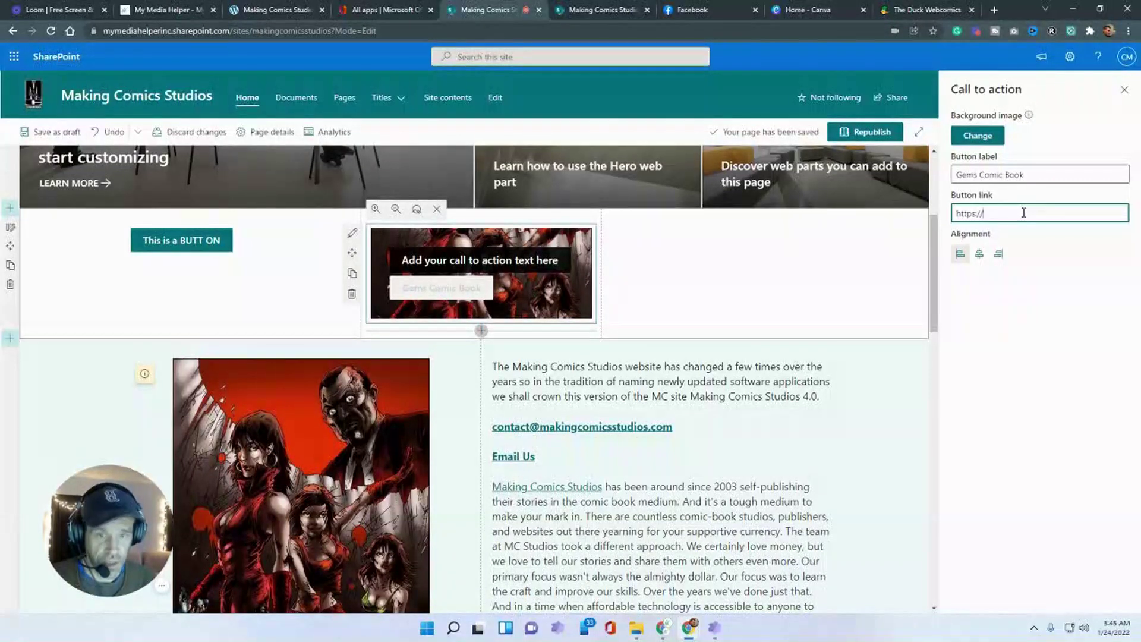
{"action": "type", "text": "www.mymediahelper.com"}
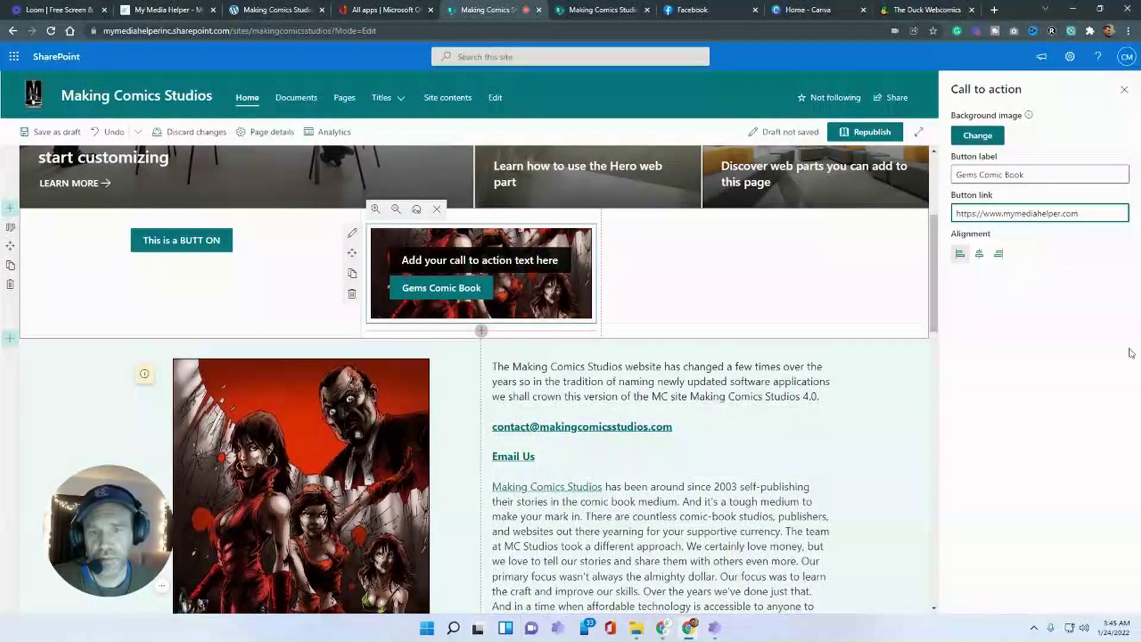
{"action": "left_click", "coordinate": [1052, 356]}
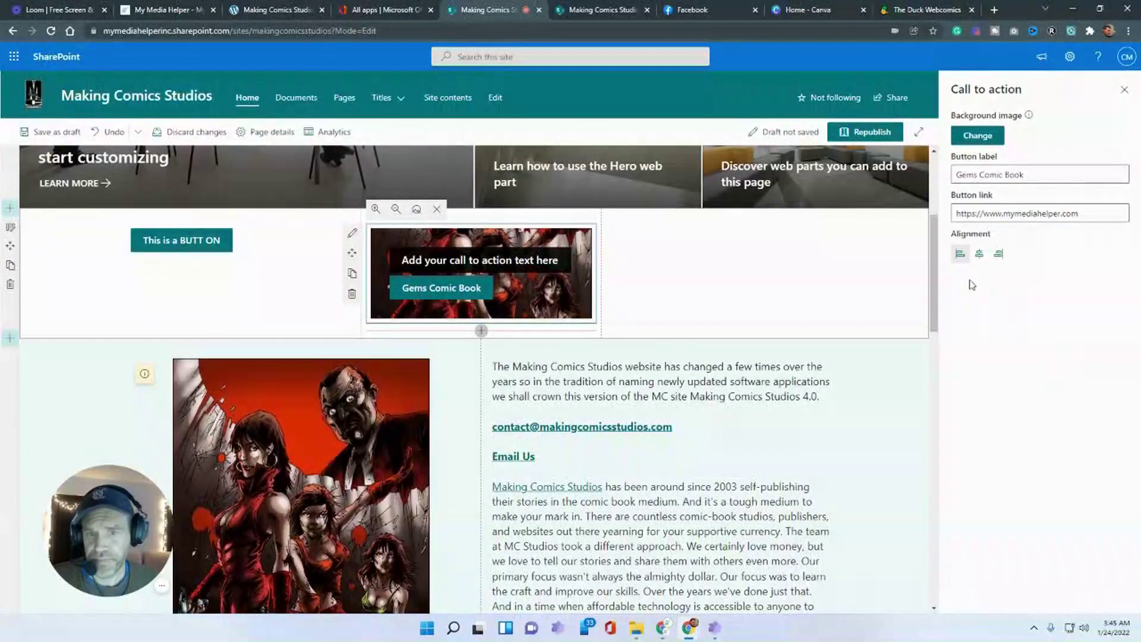
{"action": "left_click", "coordinate": [978, 254]}
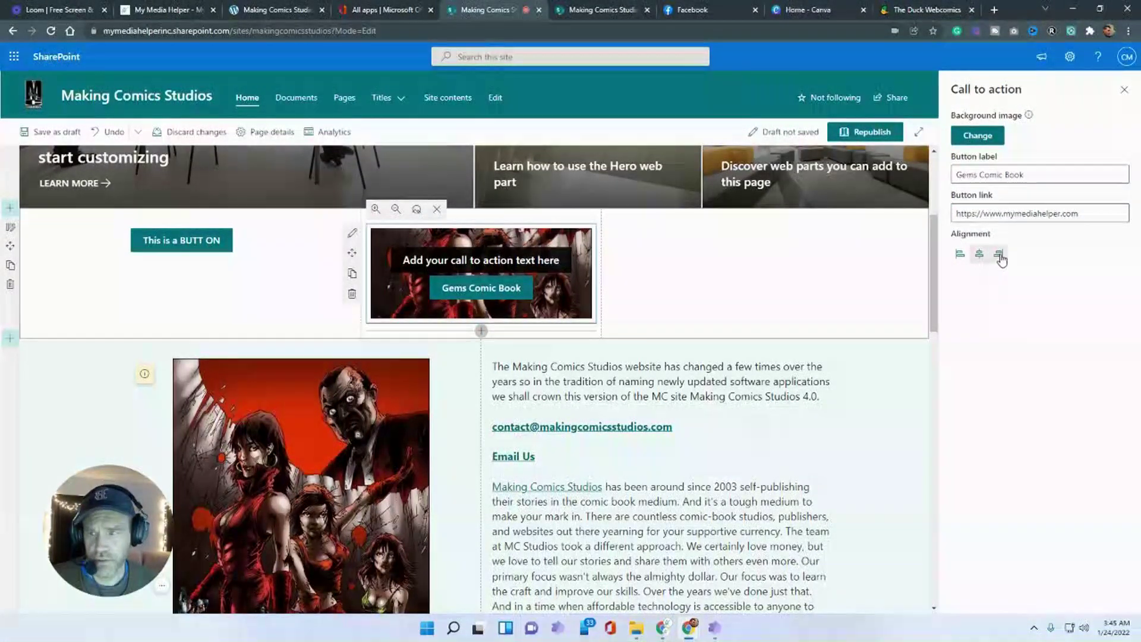
{"action": "left_click", "coordinate": [999, 255]}
{"action": "left_click", "coordinate": [959, 255]}
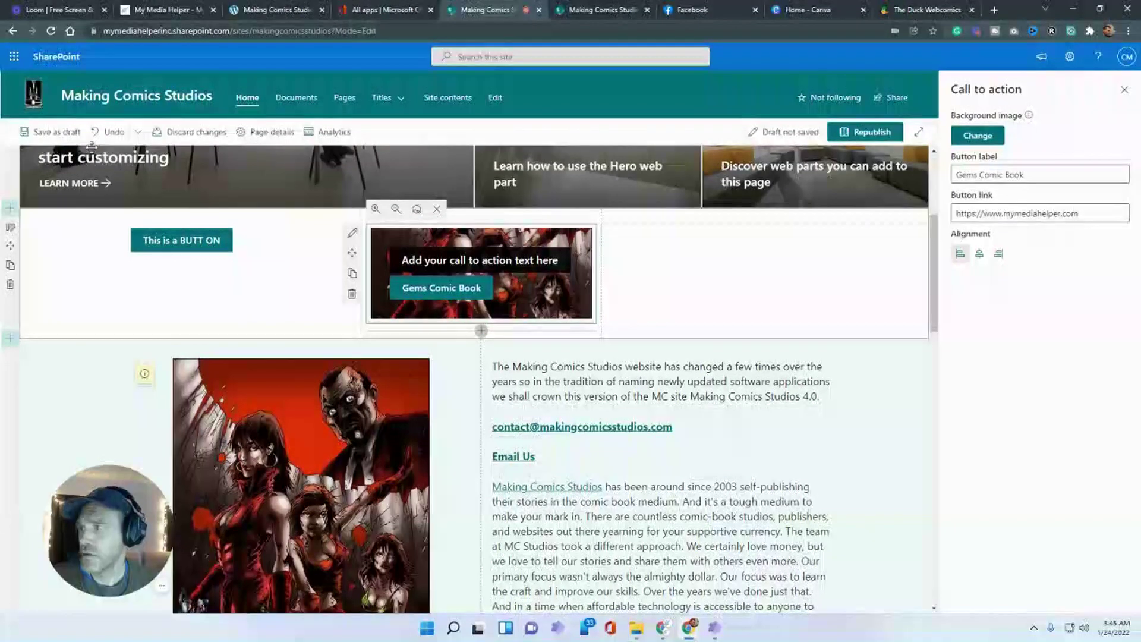
- Save the page as a draft and test where the Gems Comic Book button leads
{"action": "left_click", "coordinate": [50, 132]}
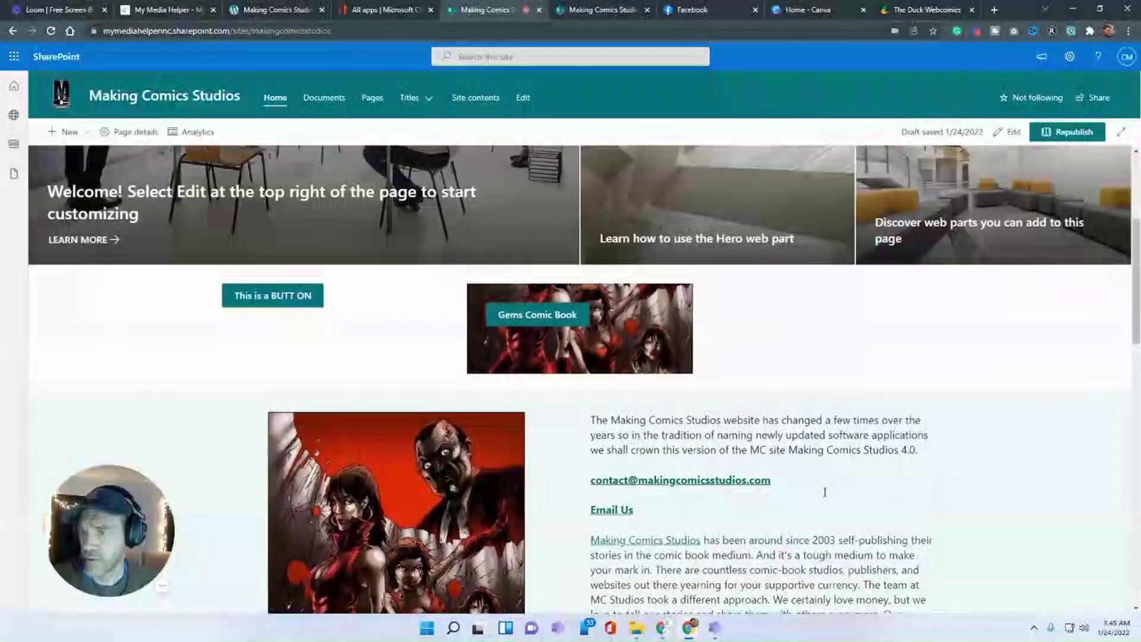
{"action": "left_click", "coordinate": [539, 318]}
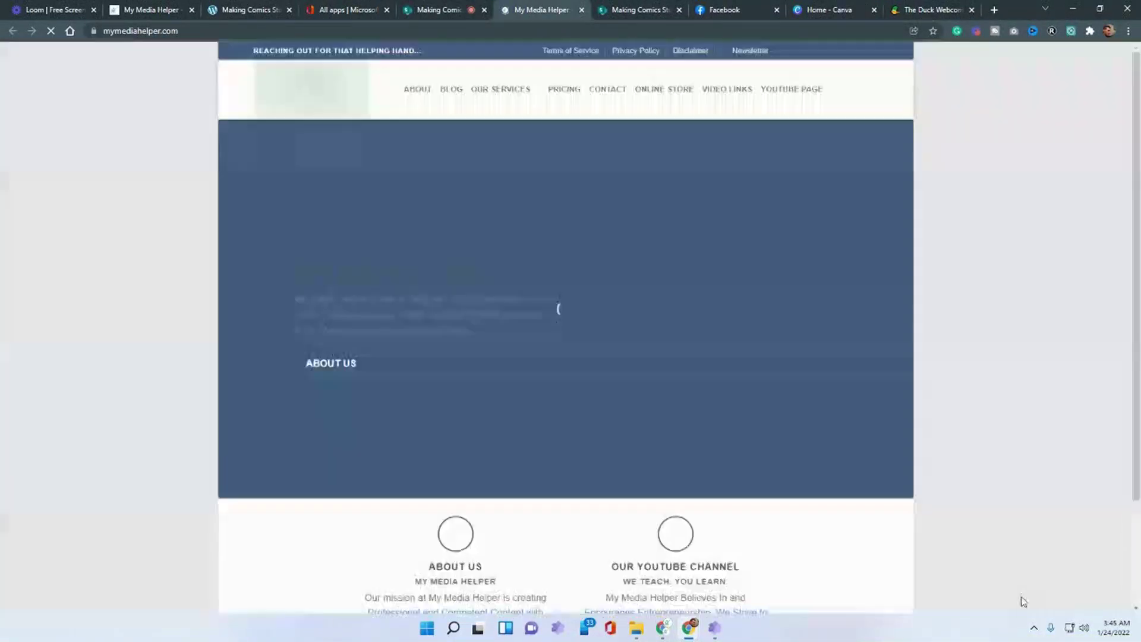
{"action": "left_click", "coordinate": [423, 11]}
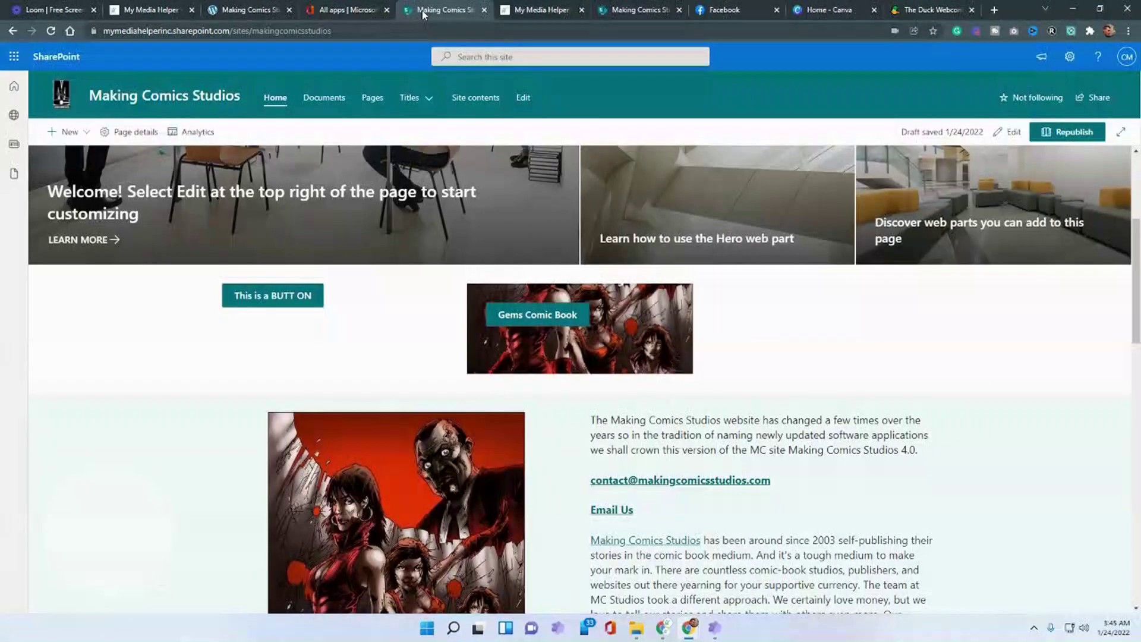
{"action": "scroll", "coordinate": [802, 435], "scroll_direction": "down", "scroll_amount": 1}
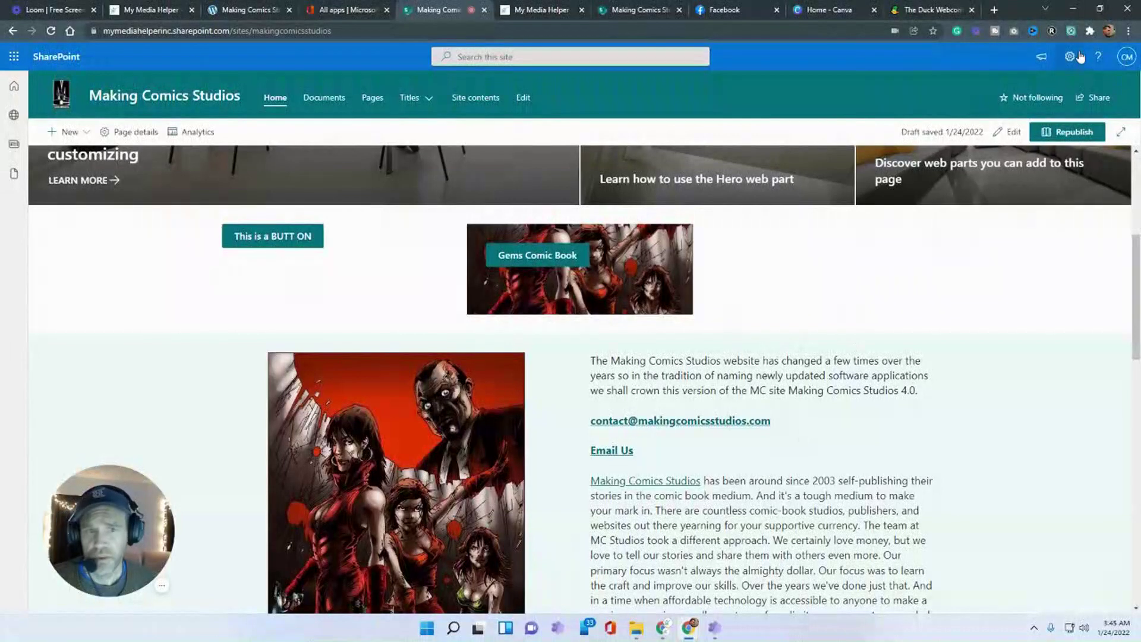
{"action": "left_click", "coordinate": [994, 9]}
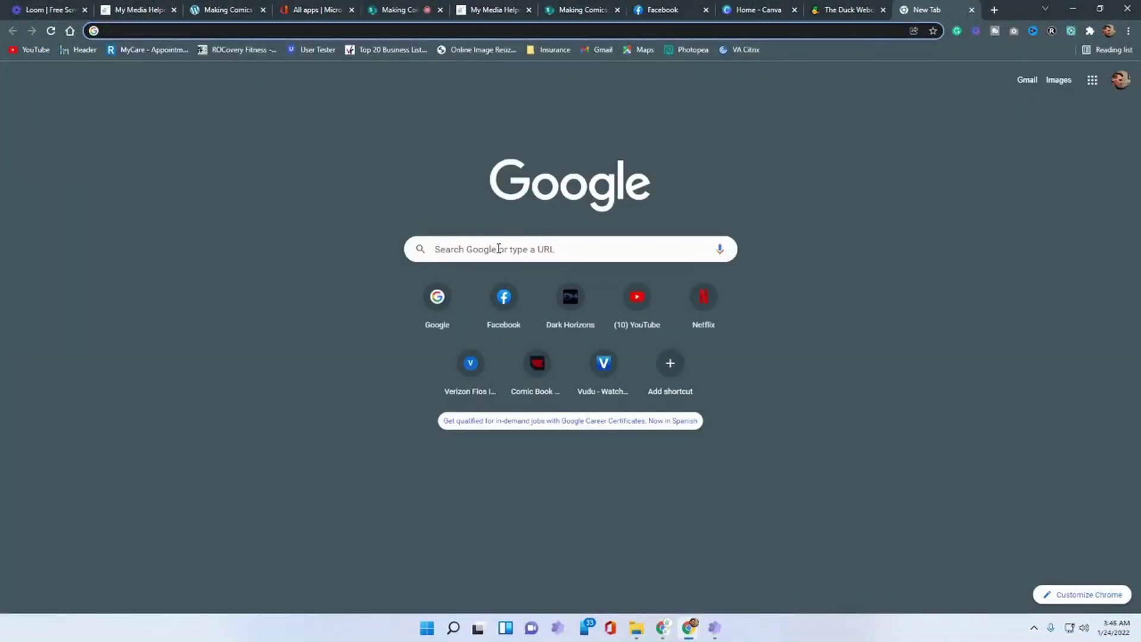
- Search Google for 'sharepoint images sizes' and copy the image-sizing article's address
{"action": "left_click", "coordinate": [498, 249]}
{"action": "type", "text": "sharepoint"}
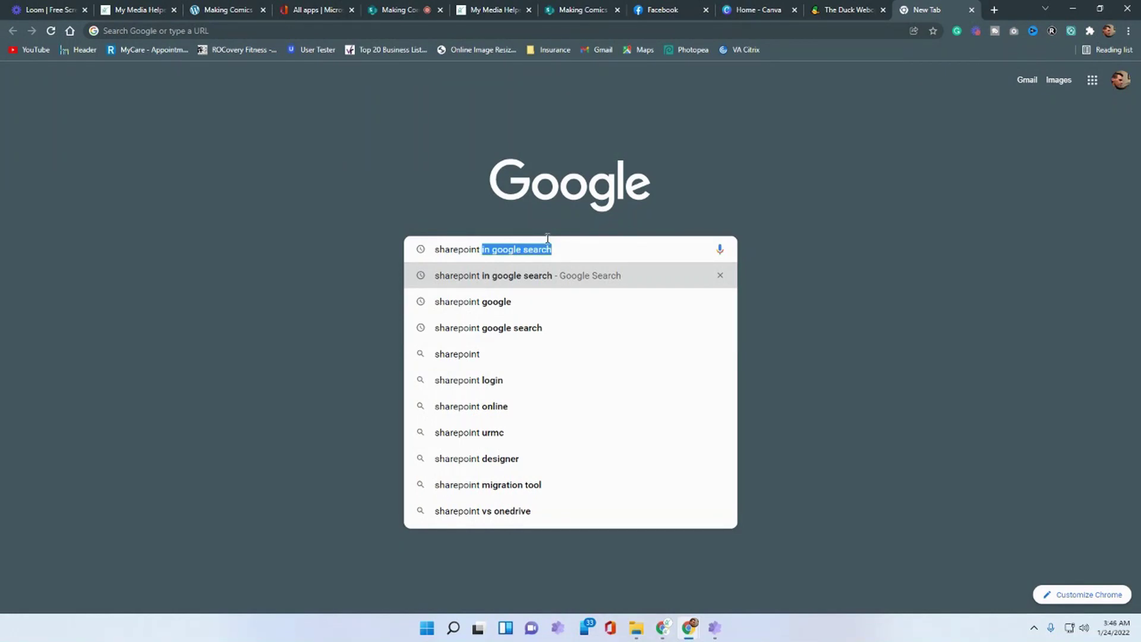
{"action": "type", "text": " im"}
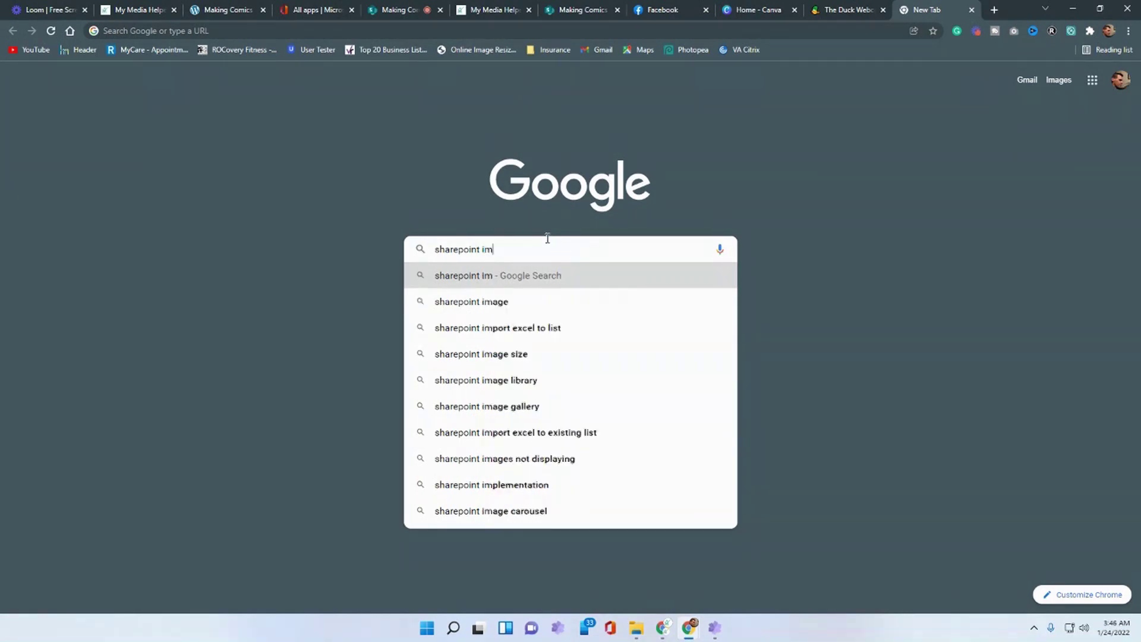
{"action": "type", "text": "ages sizes"}
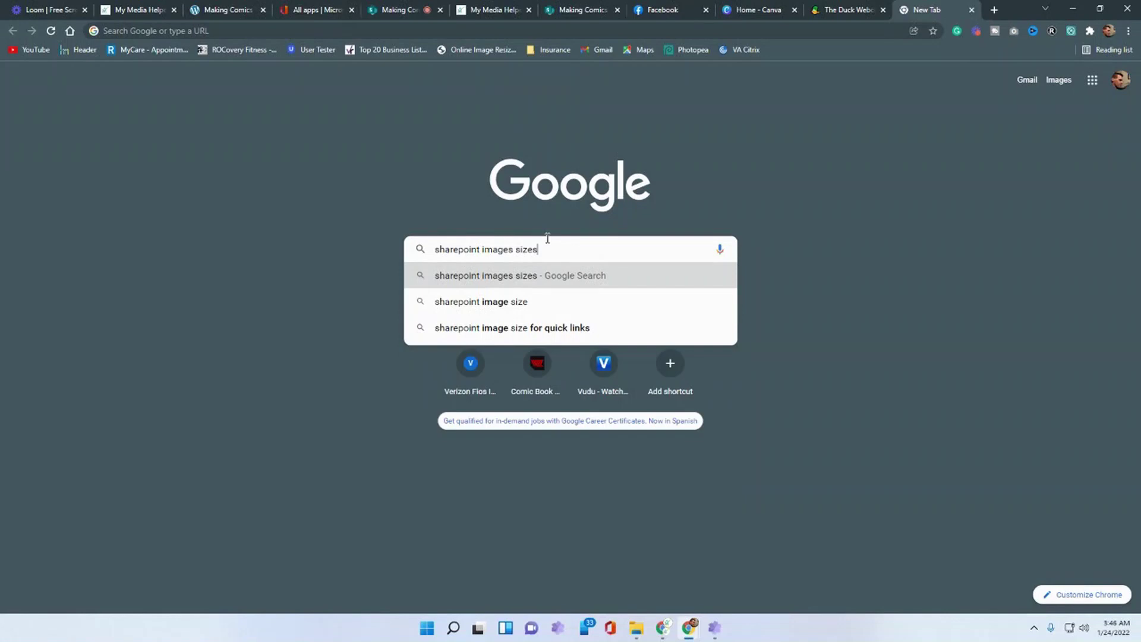
{"action": "key", "text": "Return"}
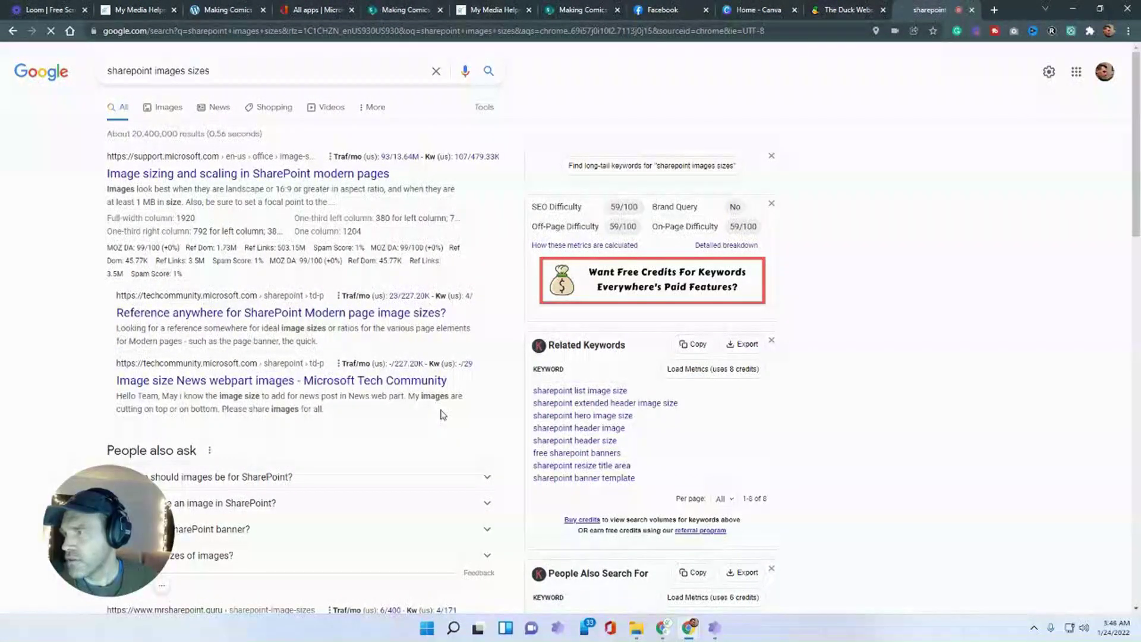
{"action": "scroll", "coordinate": [535, 402], "scroll_direction": "down", "scroll_amount": 10}
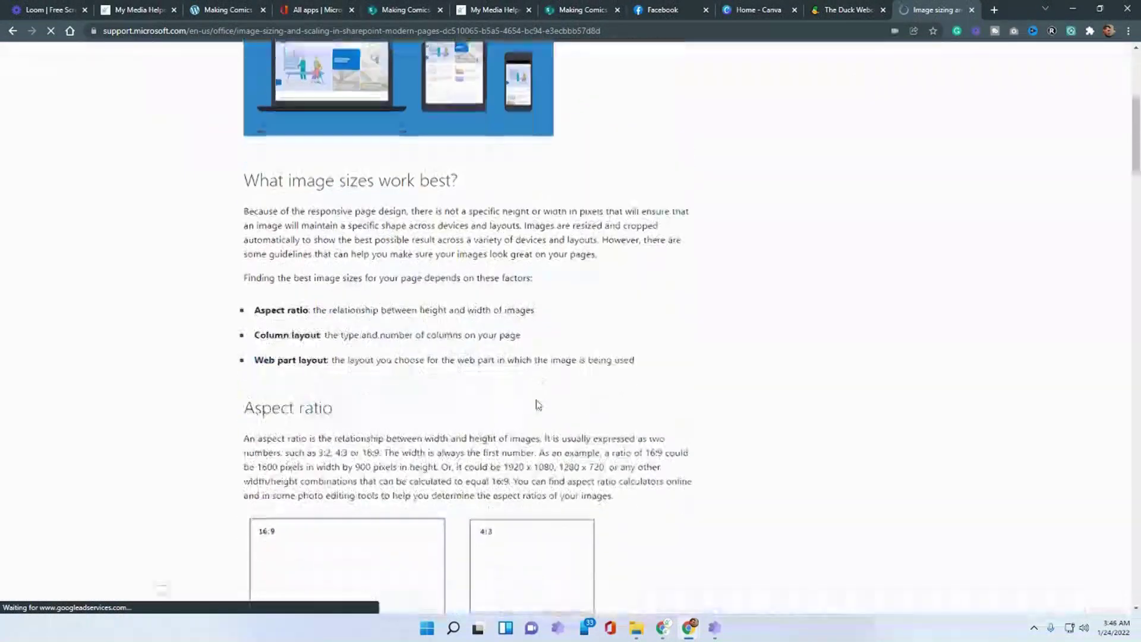
{"action": "scroll", "coordinate": [419, 306], "scroll_direction": "down", "scroll_amount": 15}
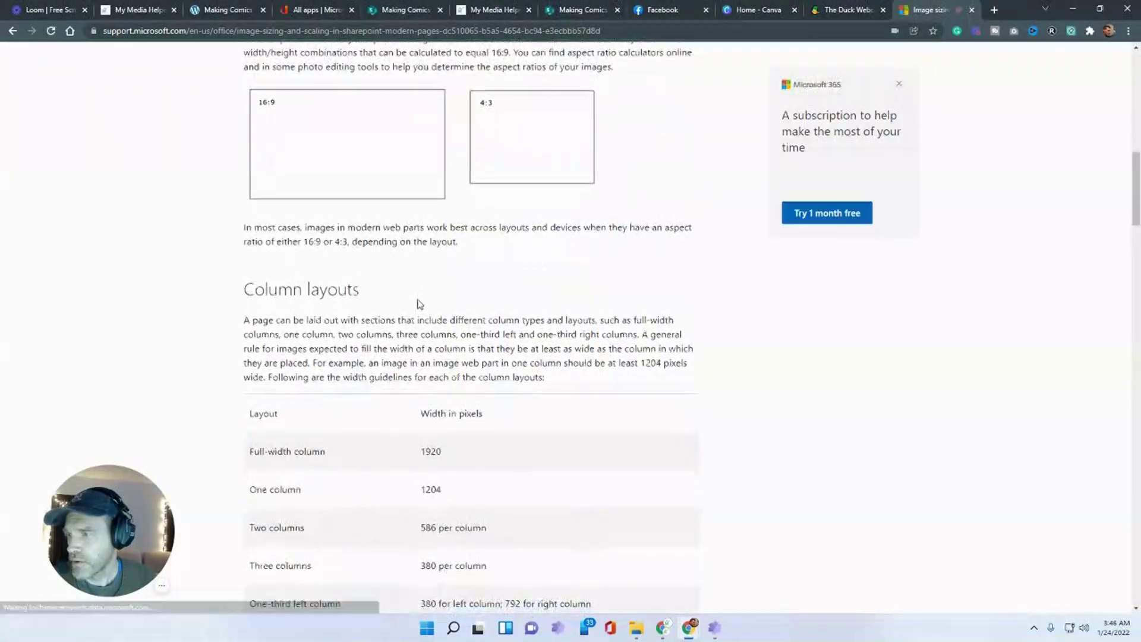
{"action": "scroll", "coordinate": [426, 259], "scroll_direction": "down", "scroll_amount": 13}
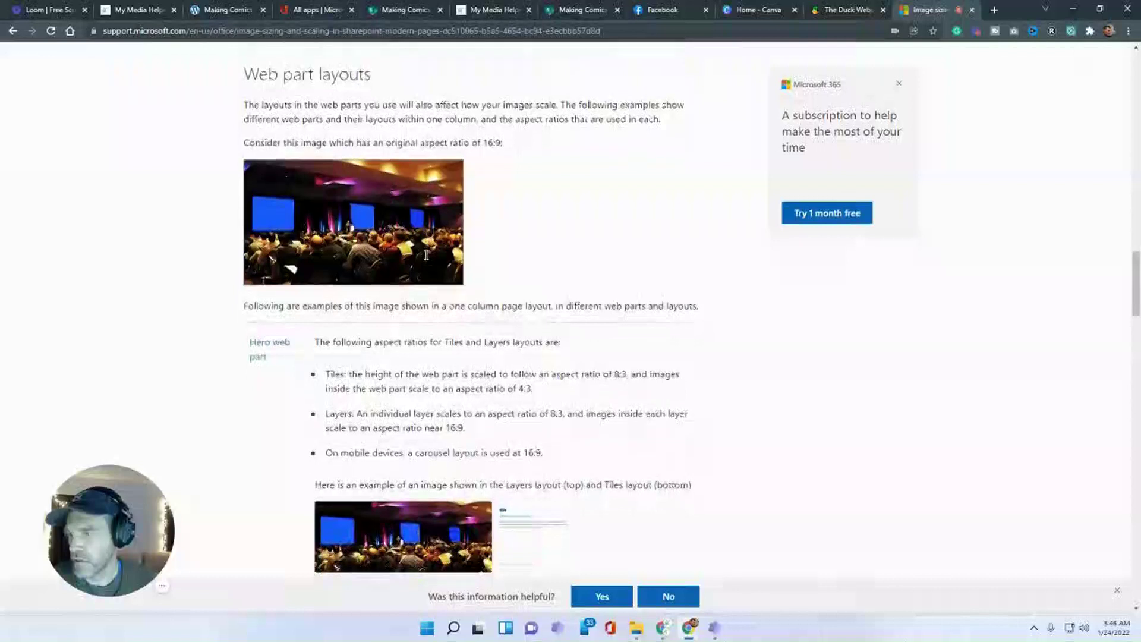
{"action": "scroll", "coordinate": [425, 259], "scroll_direction": "down", "scroll_amount": 6}
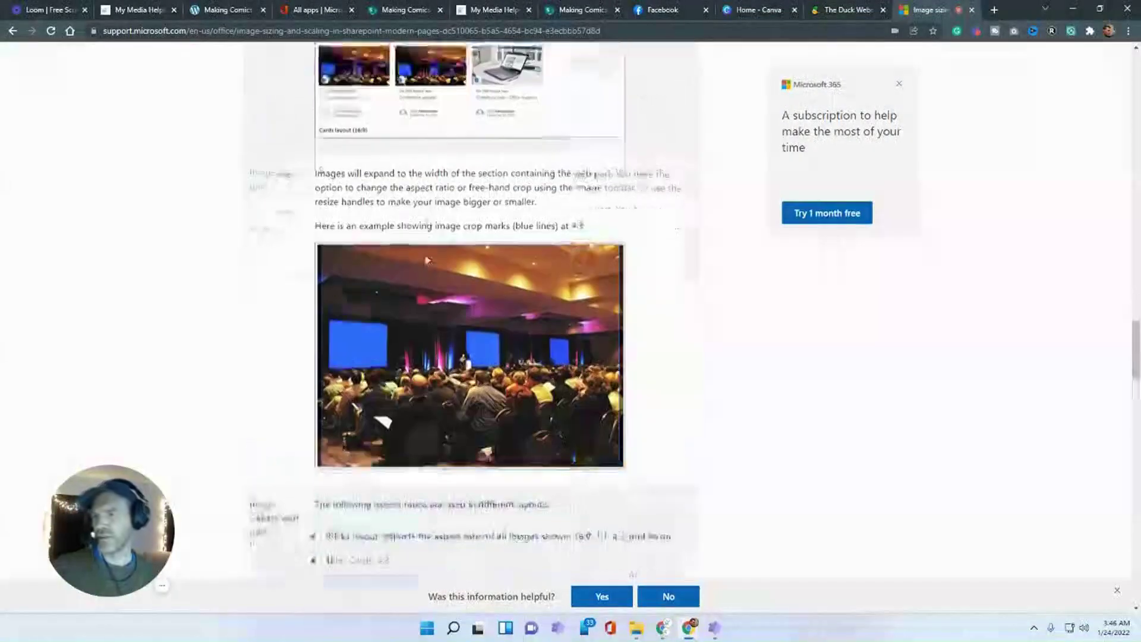
{"action": "right_click", "coordinate": [328, 32]}
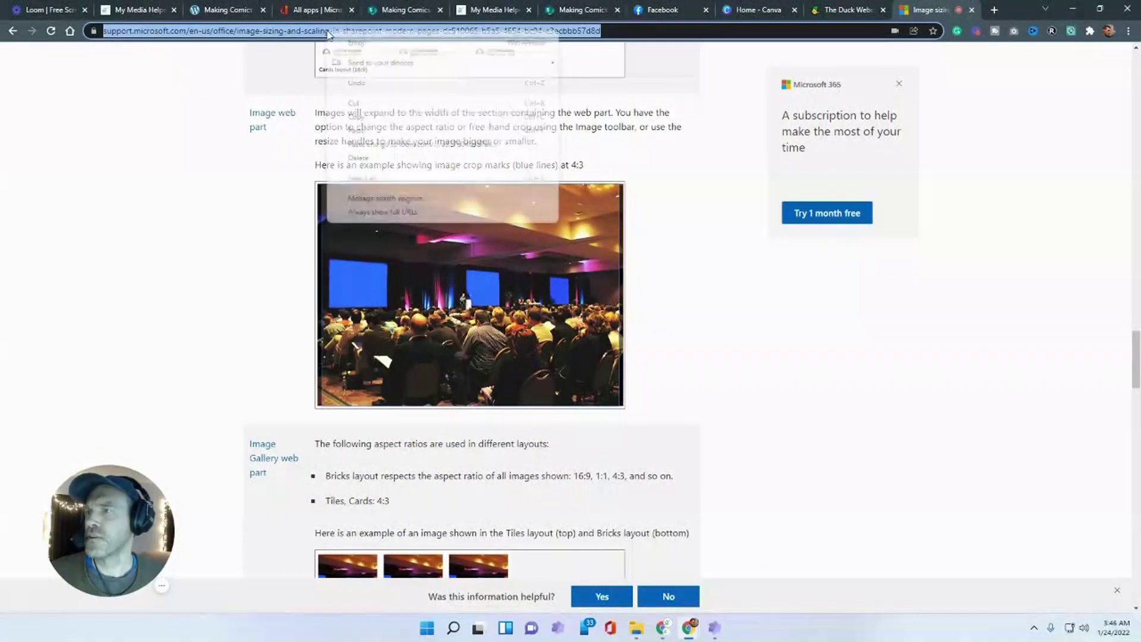
{"action": "left_click", "coordinate": [369, 117]}
{"action": "left_click", "coordinate": [396, 10]}
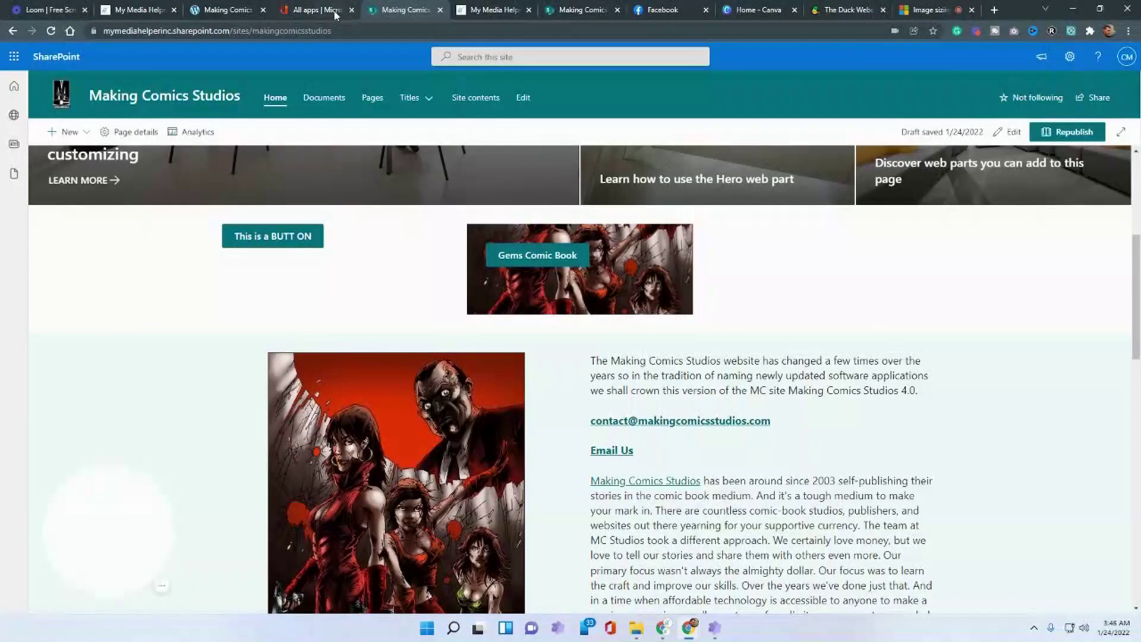
- Open the SharePoint start page from the app launcher and edit its Featured links
{"action": "left_click", "coordinate": [317, 16]}
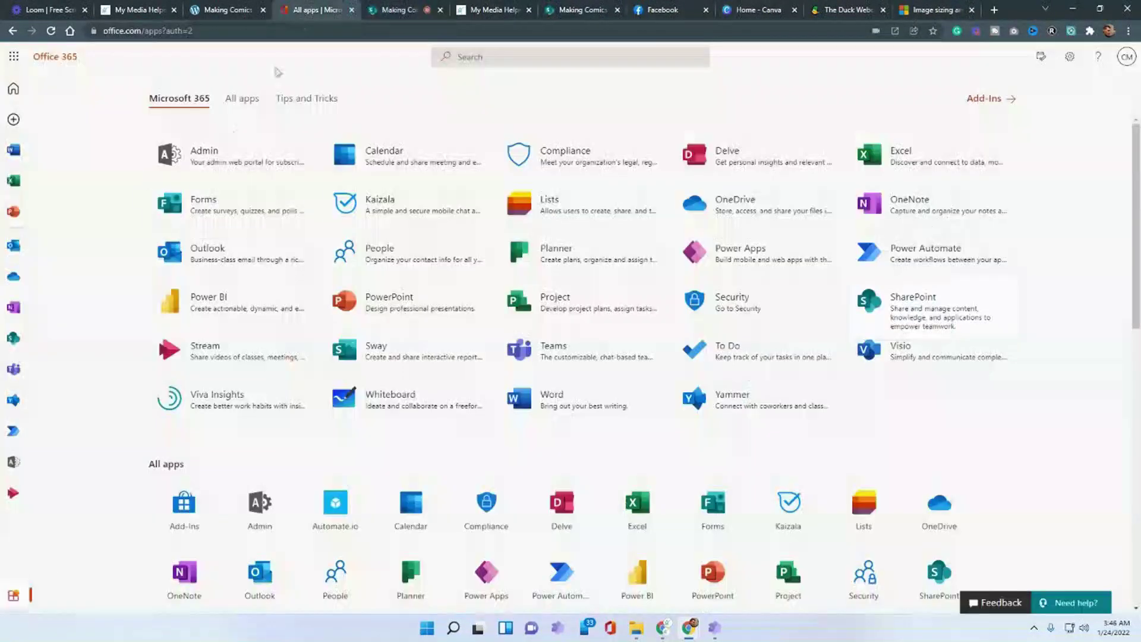
{"action": "left_click", "coordinate": [23, 335]}
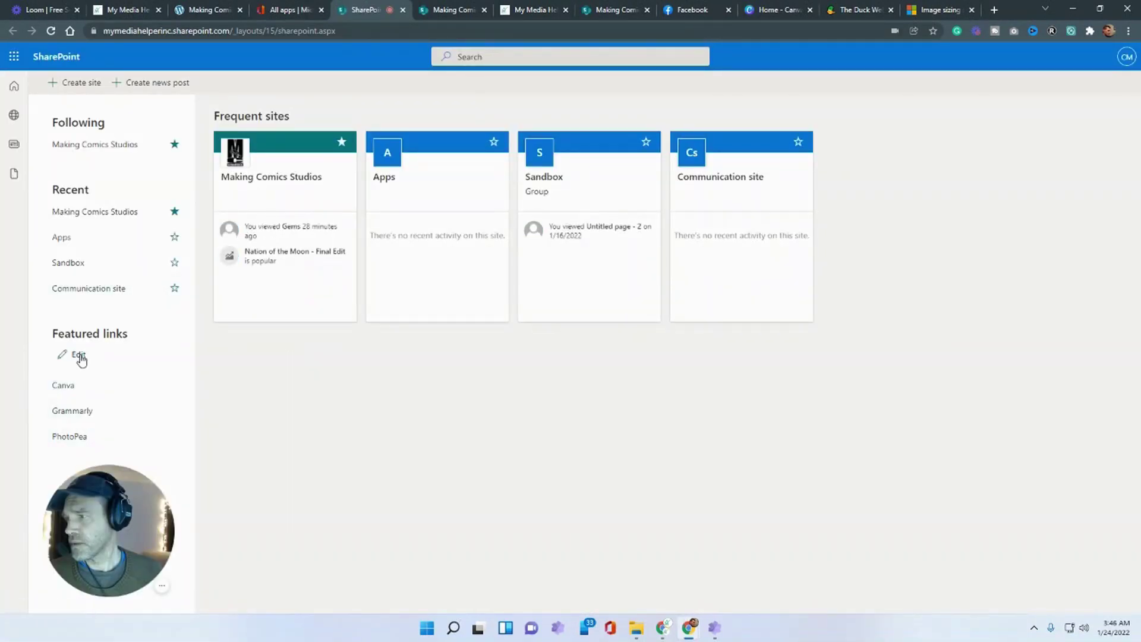
{"action": "left_click", "coordinate": [80, 356]}
{"action": "left_click_drag", "start_coordinate": [146, 485], "coordinate": [250, 456]}
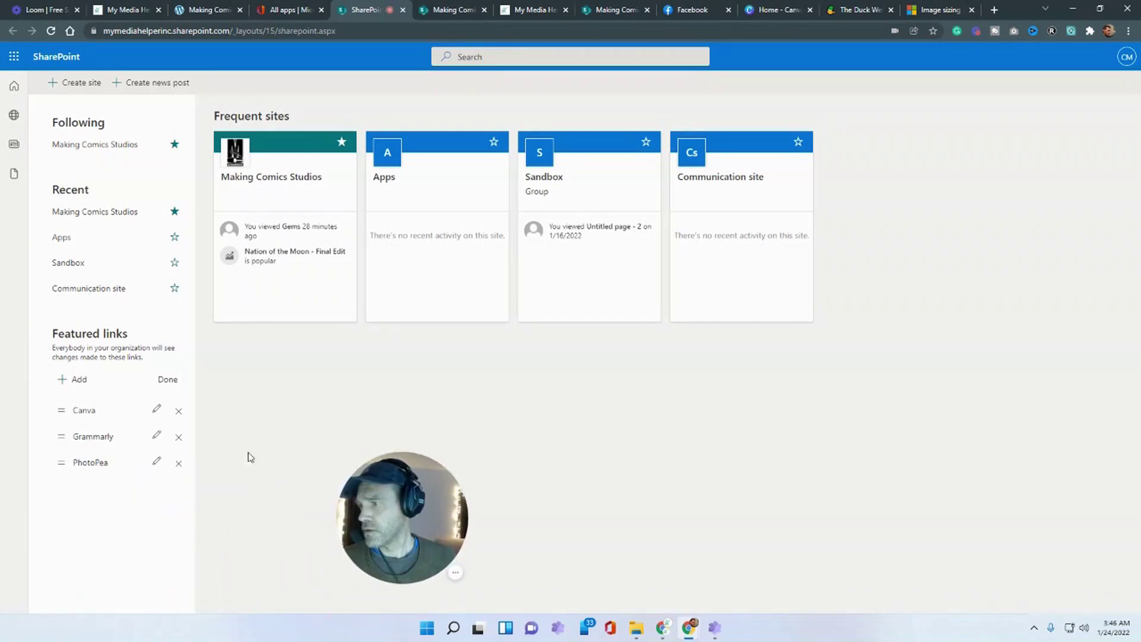
- Add a 'SharePoint Image Size' featured link with the pasted article URL, placed last
{"action": "left_click", "coordinate": [70, 380]}
{"action": "left_click_drag", "start_coordinate": [545, 335], "coordinate": [497, 338]}
{"action": "key", "text": "ctrl+v"}
{"action": "left_click", "coordinate": [550, 301]}
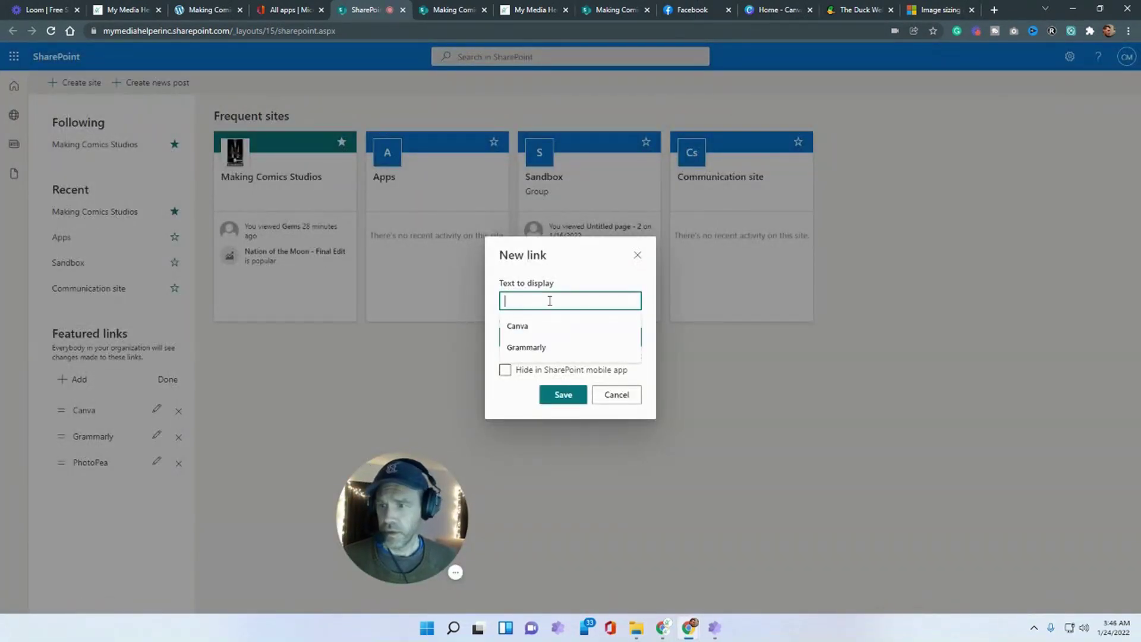
{"action": "type", "text": "SharePoint Image Size"}
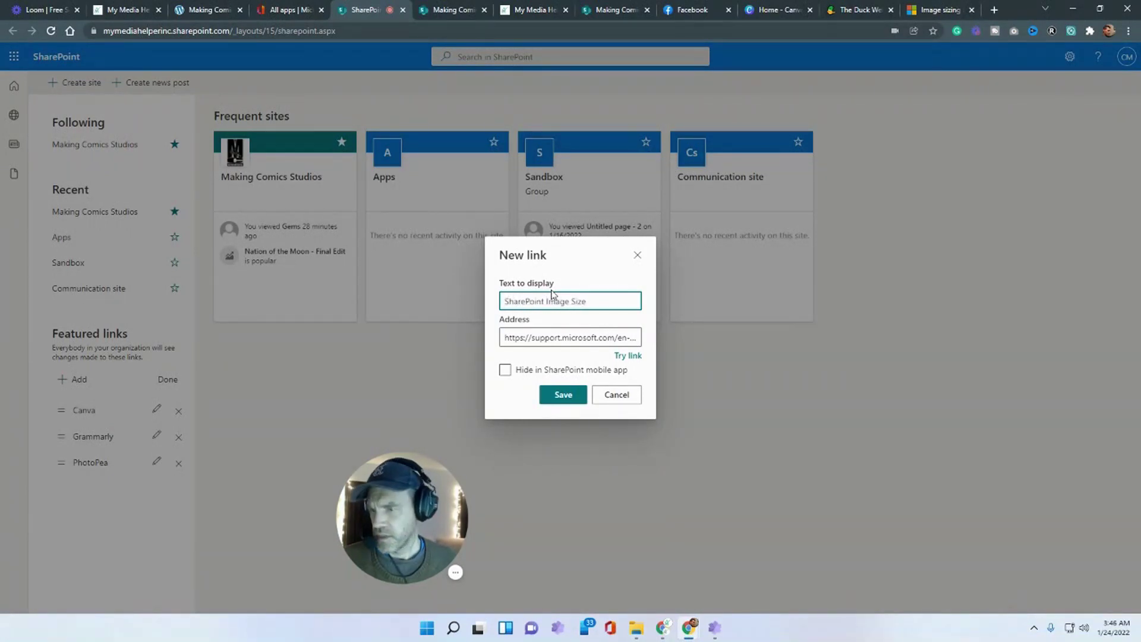
{"action": "left_click", "coordinate": [557, 395]}
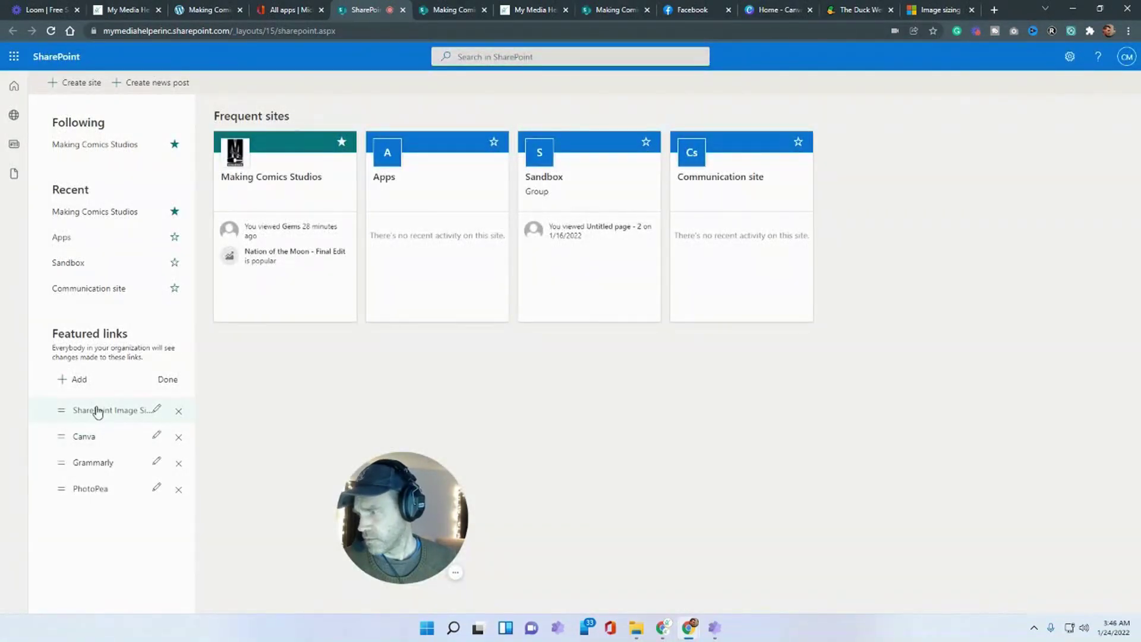
{"action": "left_click_drag", "start_coordinate": [63, 411], "coordinate": [326, 531]}
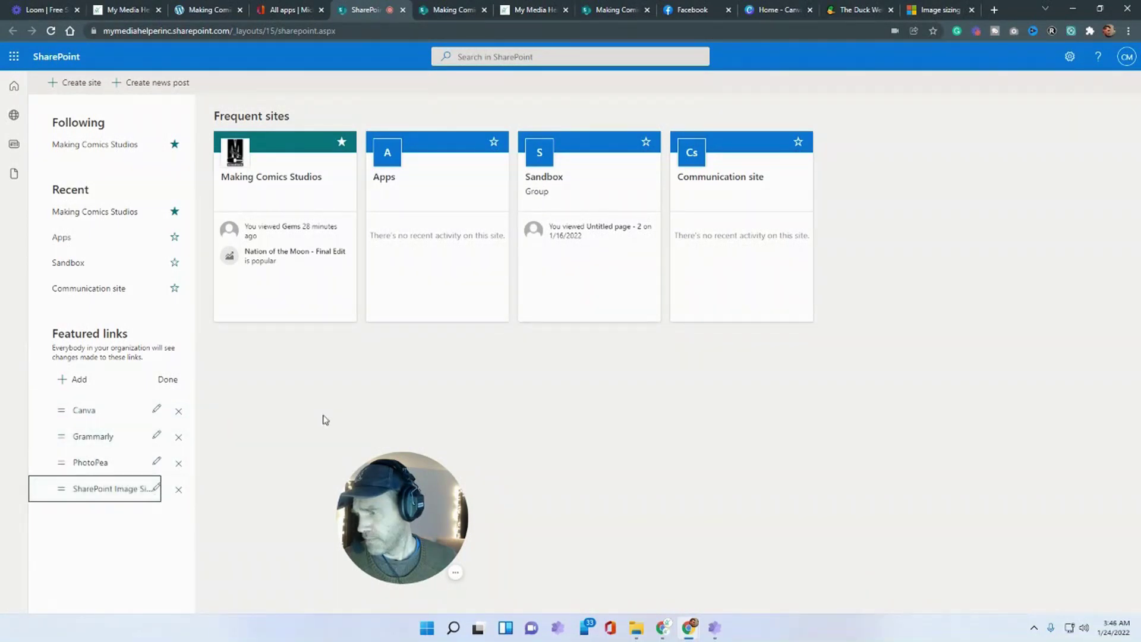
{"action": "left_click", "coordinate": [166, 380]}
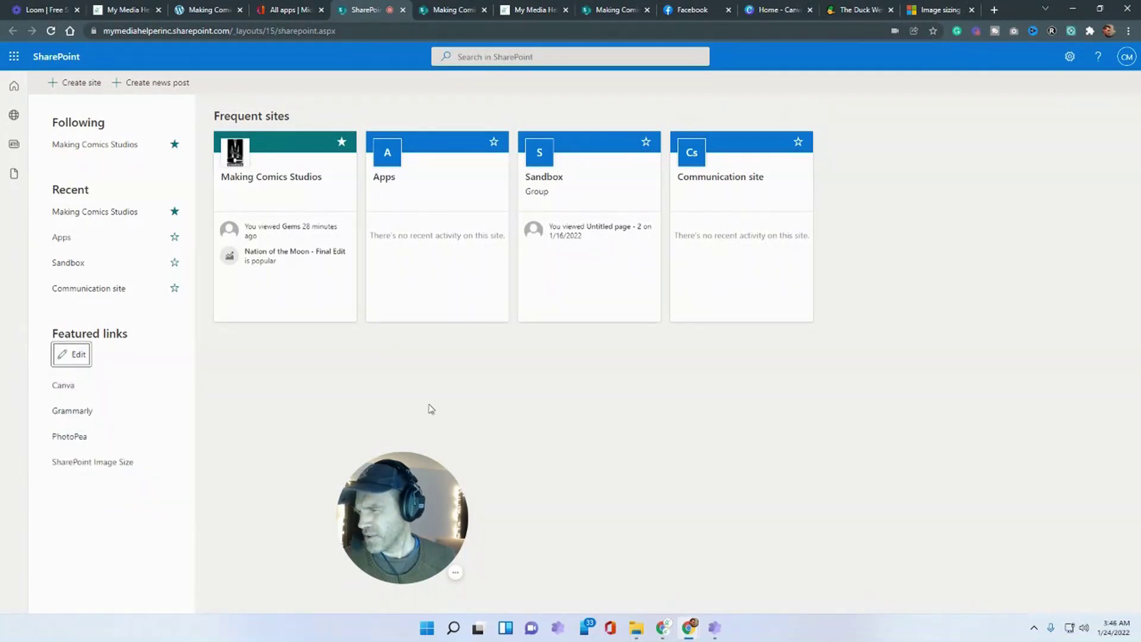
{"action": "left_click", "coordinate": [992, 9]}
- Search Google for 'sharepoint lookbook', open the SharePoint look book site and copy its address
{"action": "left_click", "coordinate": [517, 250]}
{"action": "type", "text": "s"}
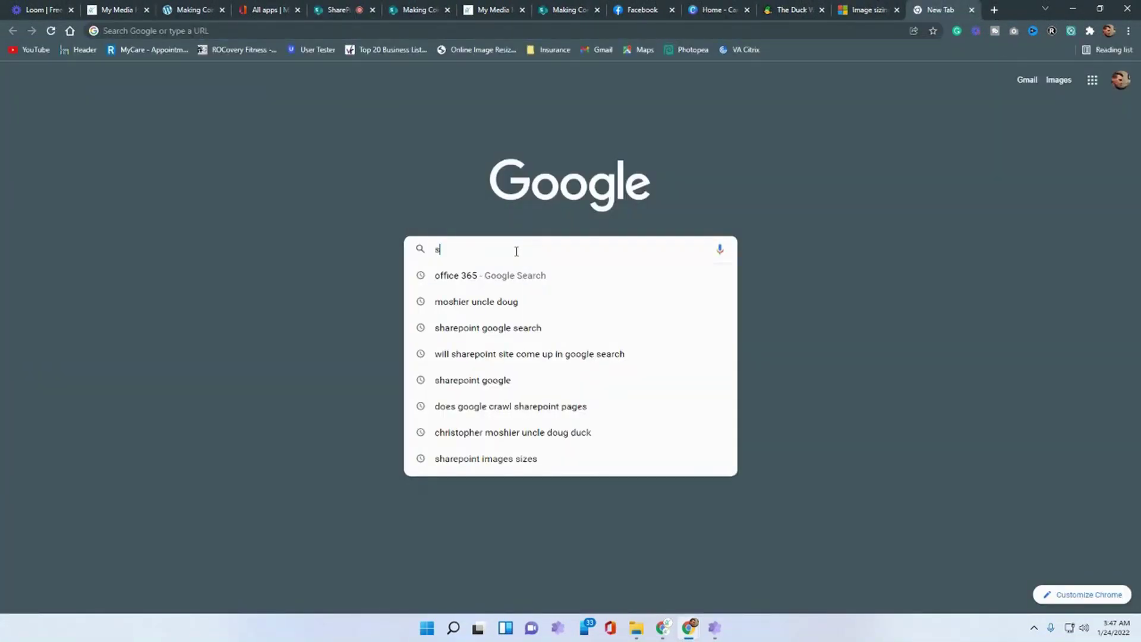
{"action": "type", "text": "harepoint "}
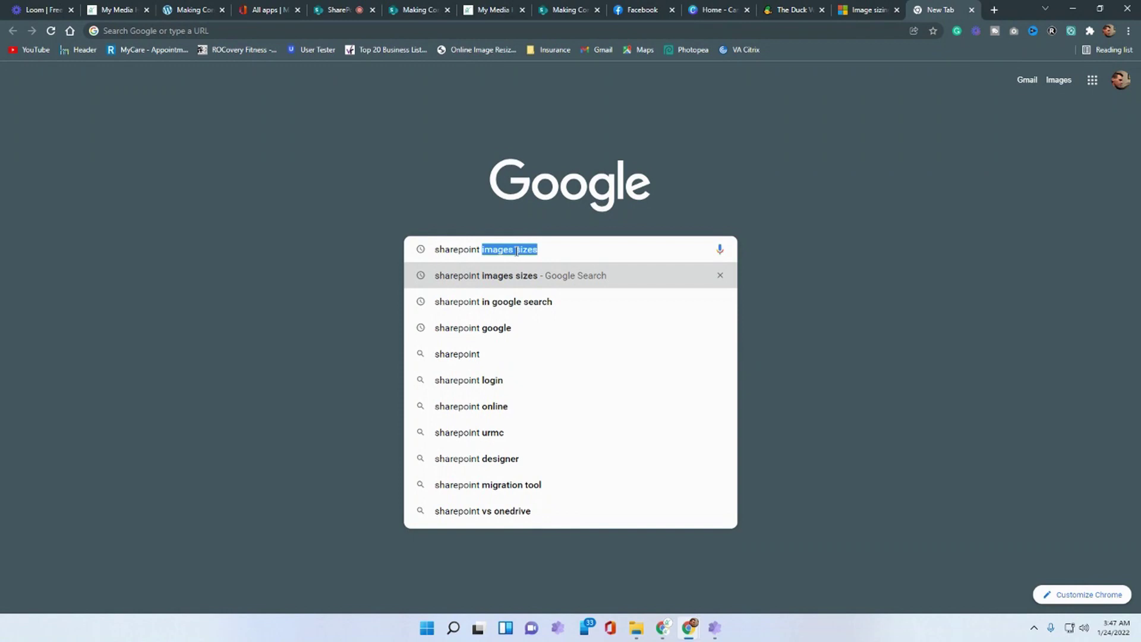
{"action": "type", "text": "loo"}
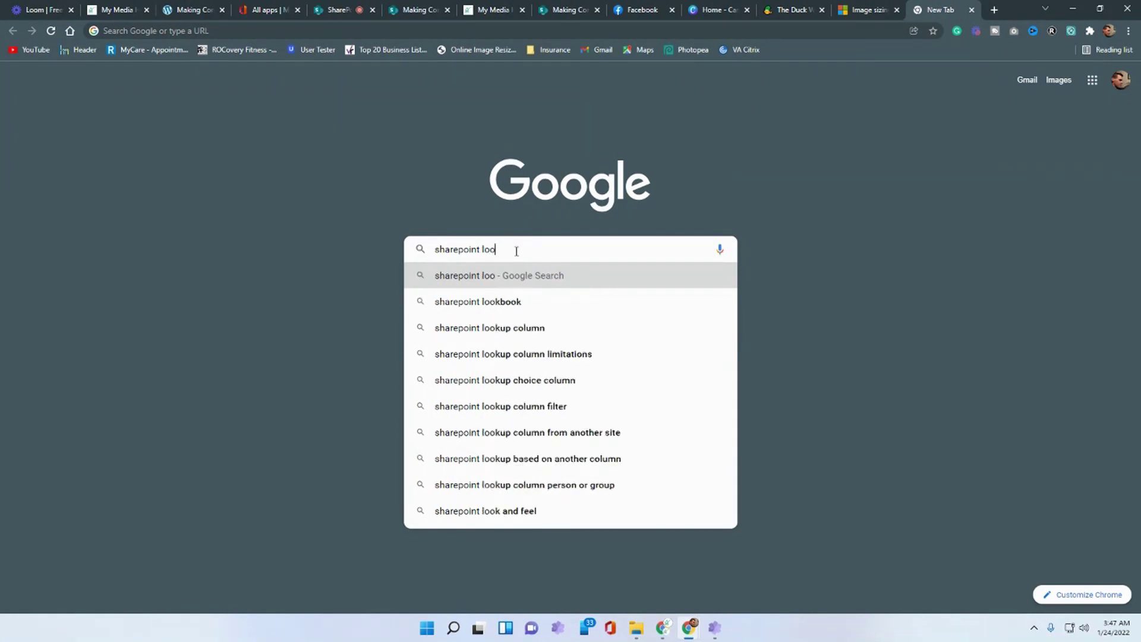
{"action": "type", "text": "kboo"}
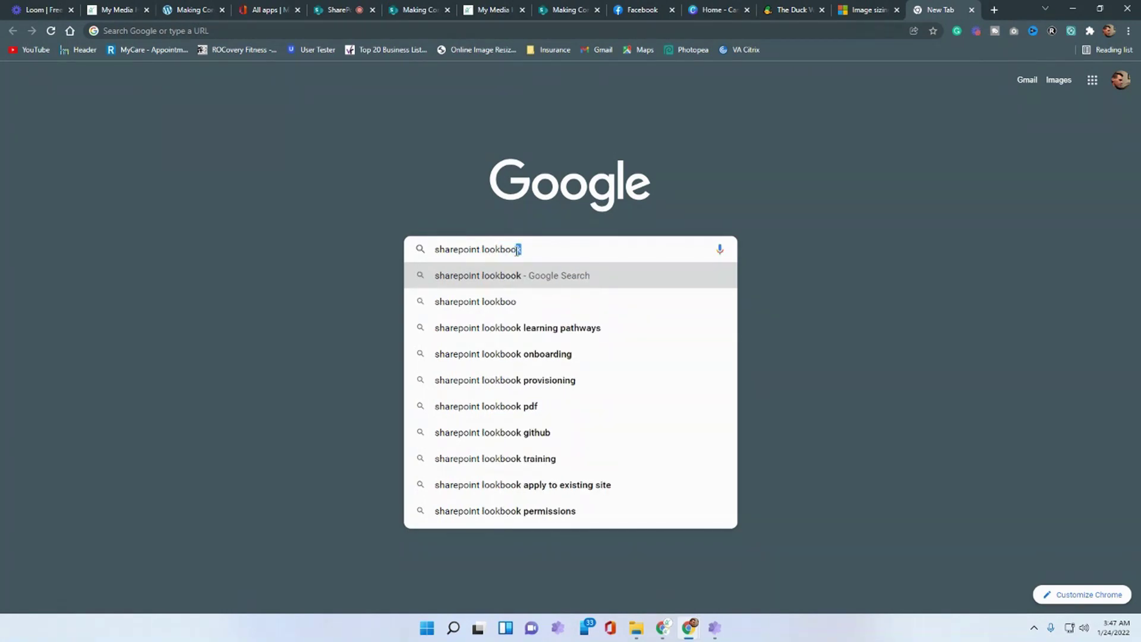
{"action": "type", "text": "k"}
{"action": "key", "text": "Return"}
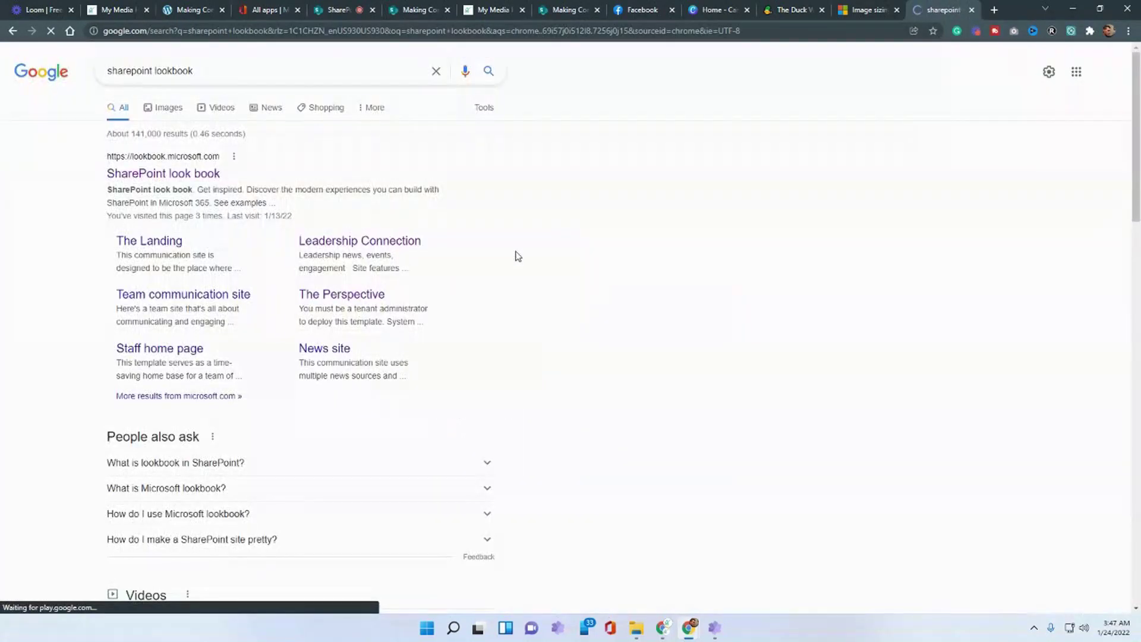
{"action": "left_click", "coordinate": [196, 175]}
{"action": "left_click", "coordinate": [200, 32]}
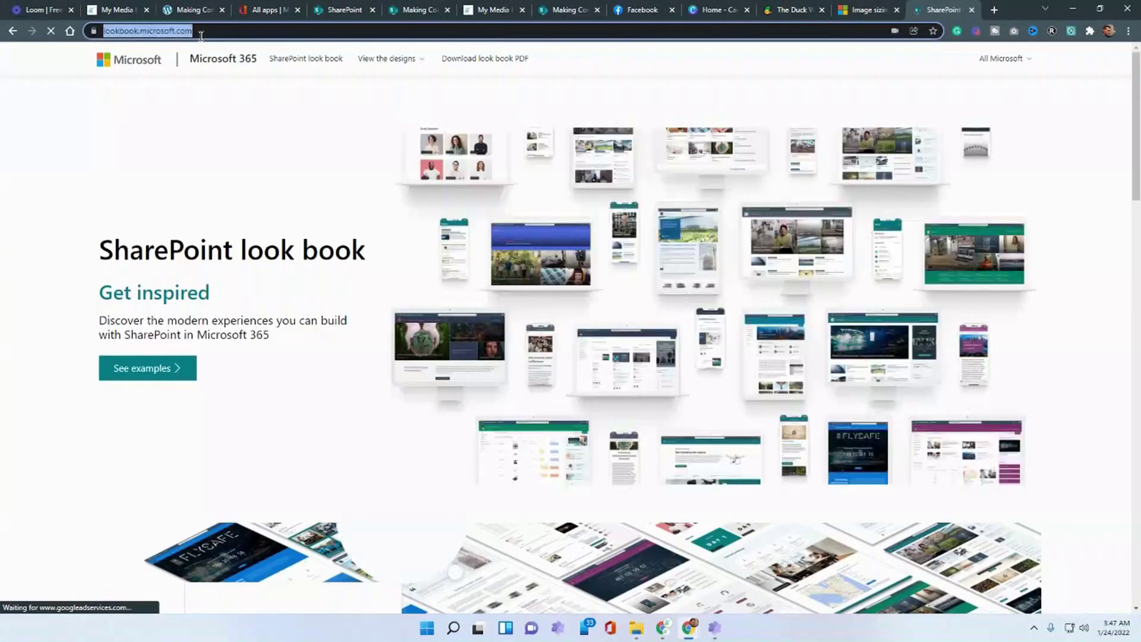
{"action": "right_click", "coordinate": [200, 33]}
{"action": "left_click", "coordinate": [229, 122]}
{"action": "scroll", "coordinate": [242, 245], "scroll_direction": "down", "scroll_amount": 3}
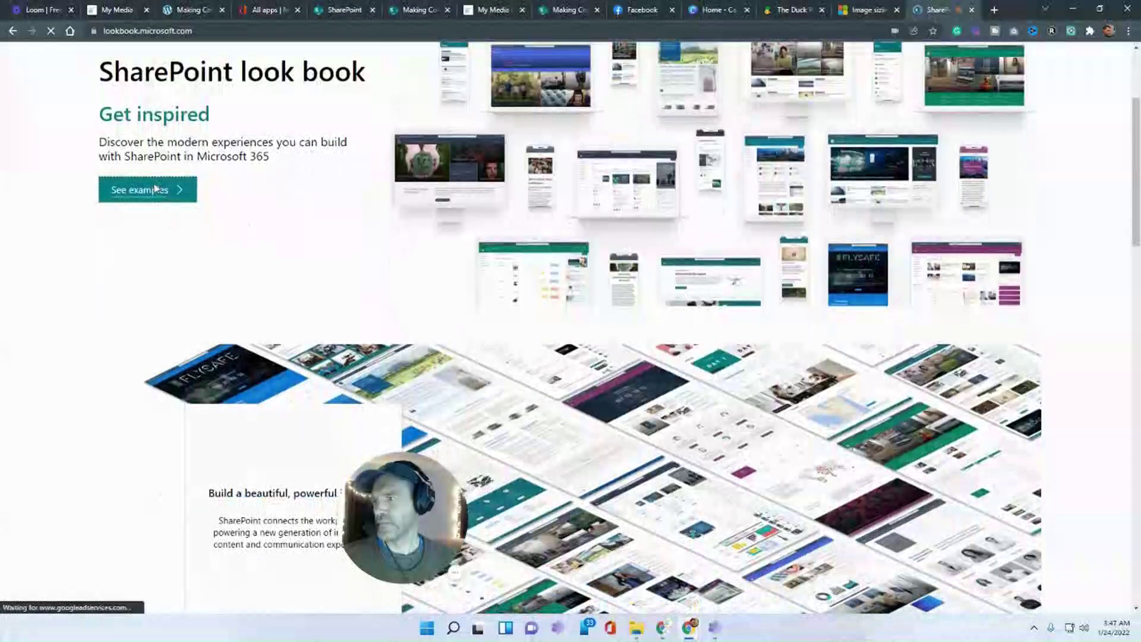
{"action": "left_click", "coordinate": [153, 188]}
{"action": "scroll", "coordinate": [879, 297], "scroll_direction": "down", "scroll_amount": 2}
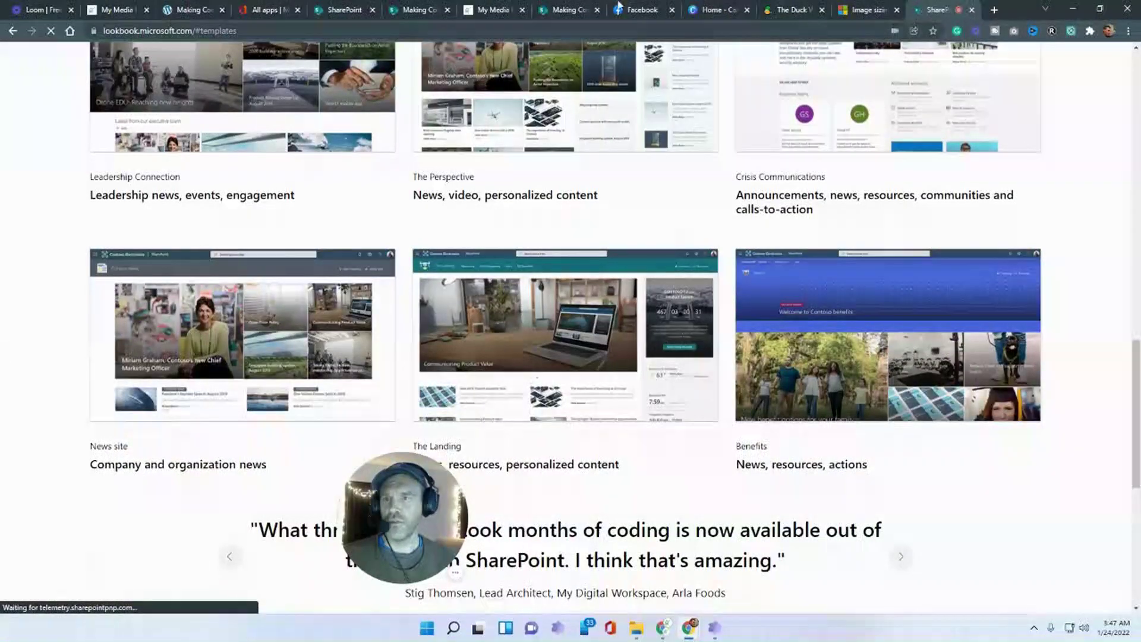
{"action": "left_click", "coordinate": [335, 10]}
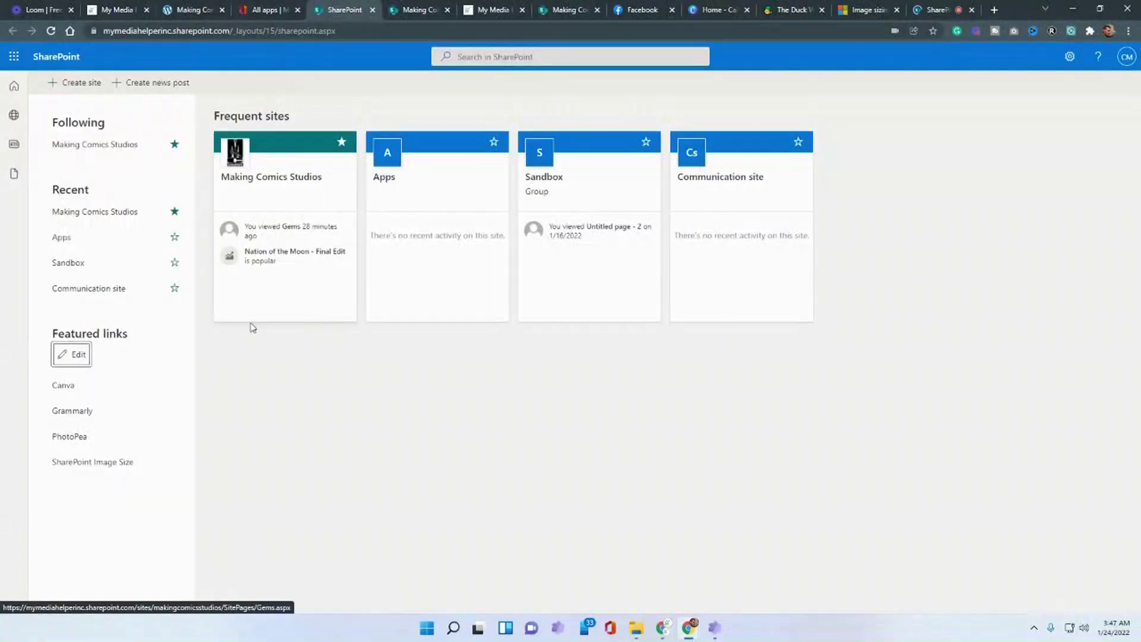
- Add a Look Book featured link with the pasted address, placed between Grammarly and PhotoPea
{"action": "left_click", "coordinate": [63, 359]}
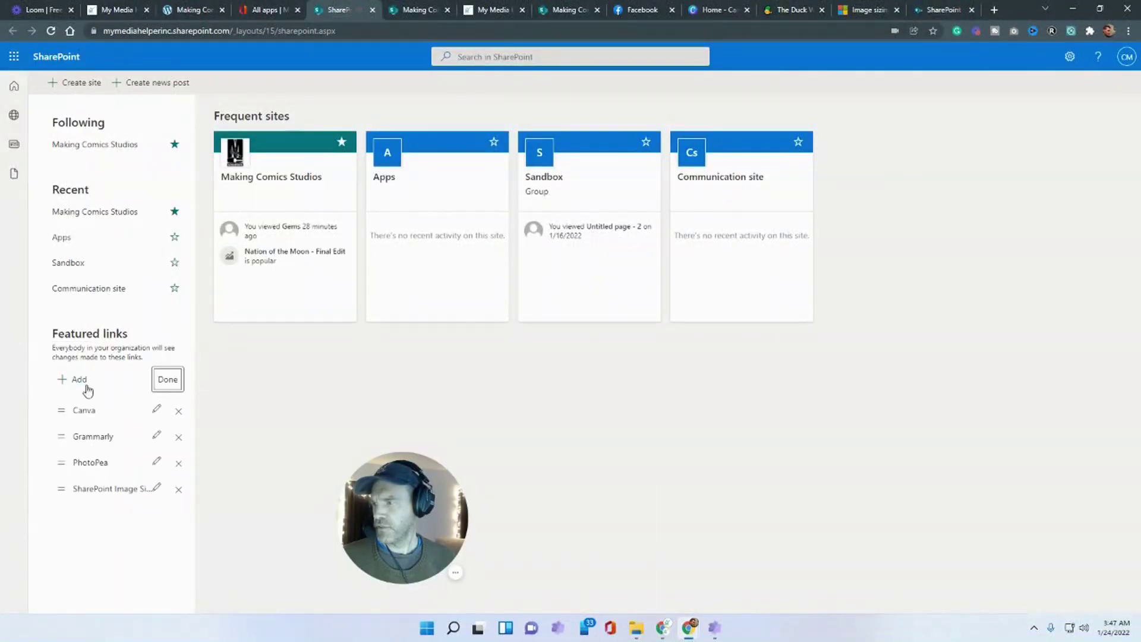
{"action": "left_click", "coordinate": [87, 386]}
{"action": "left_click_drag", "start_coordinate": [540, 334], "coordinate": [441, 340]}
{"action": "key", "text": "ctrl+v"}
{"action": "left_click", "coordinate": [524, 302]}
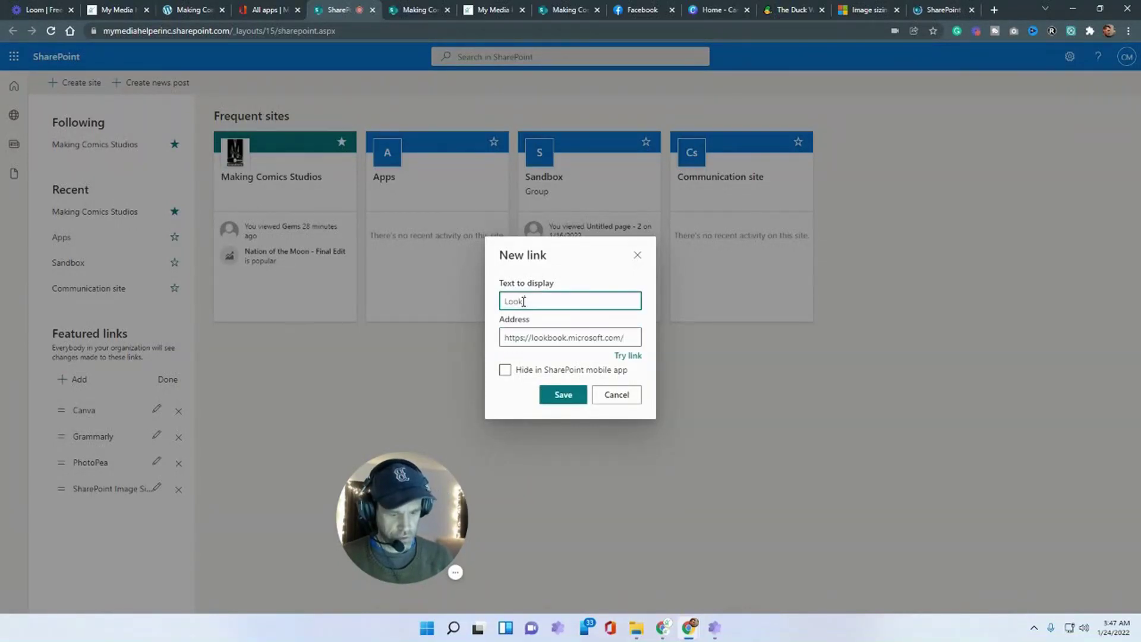
{"action": "left_click", "coordinate": [556, 396]}
{"action": "left_click_drag", "start_coordinate": [84, 411], "coordinate": [95, 491]}
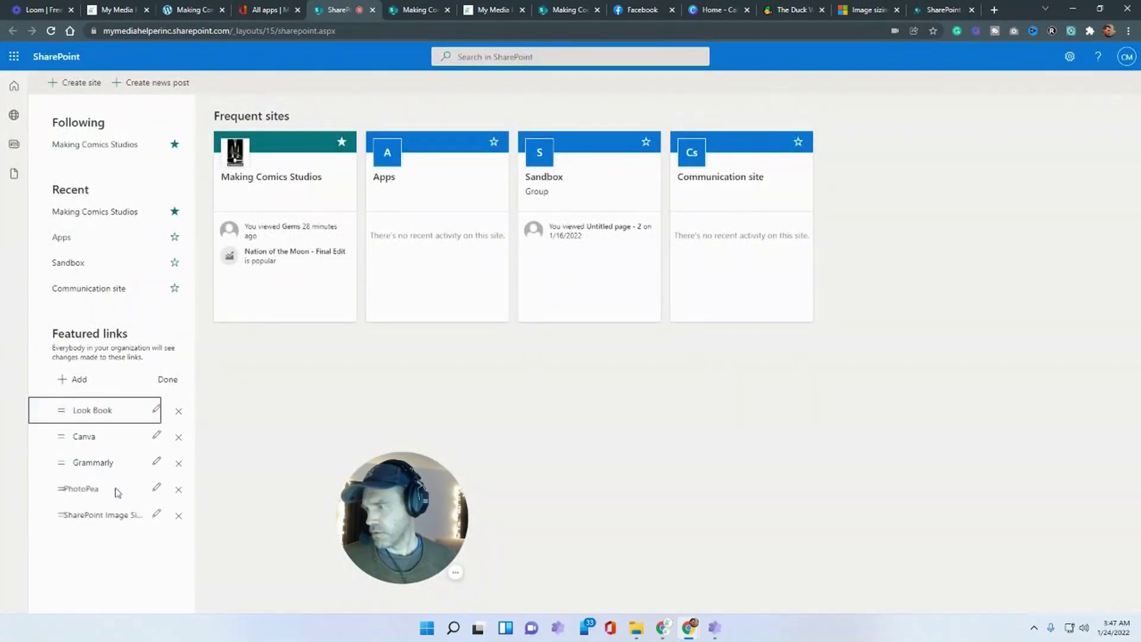
- Rename the SharePoint Image Size link to 'Image Size' and move it above Look Book
{"action": "left_click", "coordinate": [155, 515]}
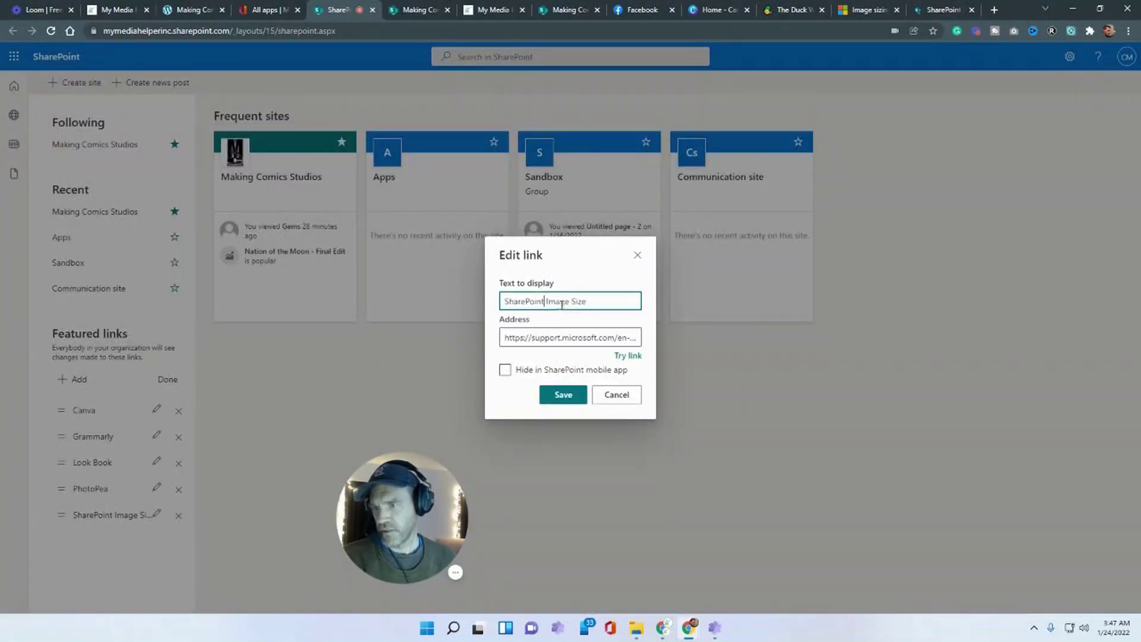
{"action": "key", "text": "BackSpace"}
{"action": "key", "text": "BackSpace"}
{"action": "key", "text": "BackSpace"}
{"action": "key", "text": "BackSpace"}
{"action": "key", "text": "BackSpace"}
{"action": "key", "text": "BackSpace"}
{"action": "key", "text": "BackSpace"}
{"action": "key", "text": "BackSpace"}
{"action": "key", "text": "BackSpace"}
{"action": "key", "text": "BackSpace"}
{"action": "key", "text": "Delete"}
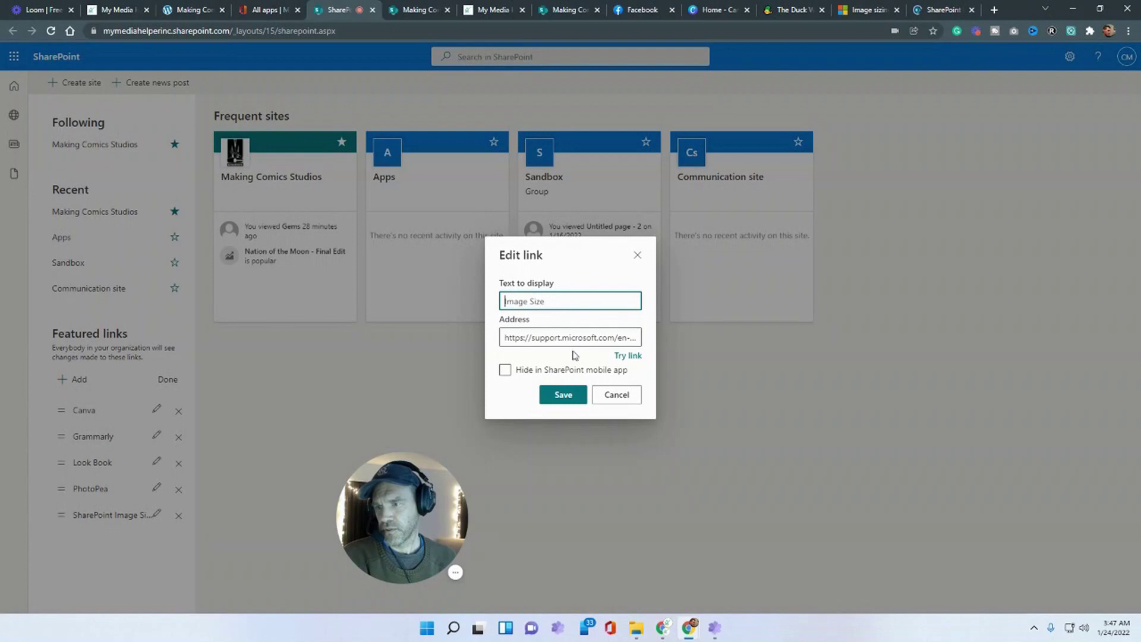
{"action": "left_click", "coordinate": [562, 395]}
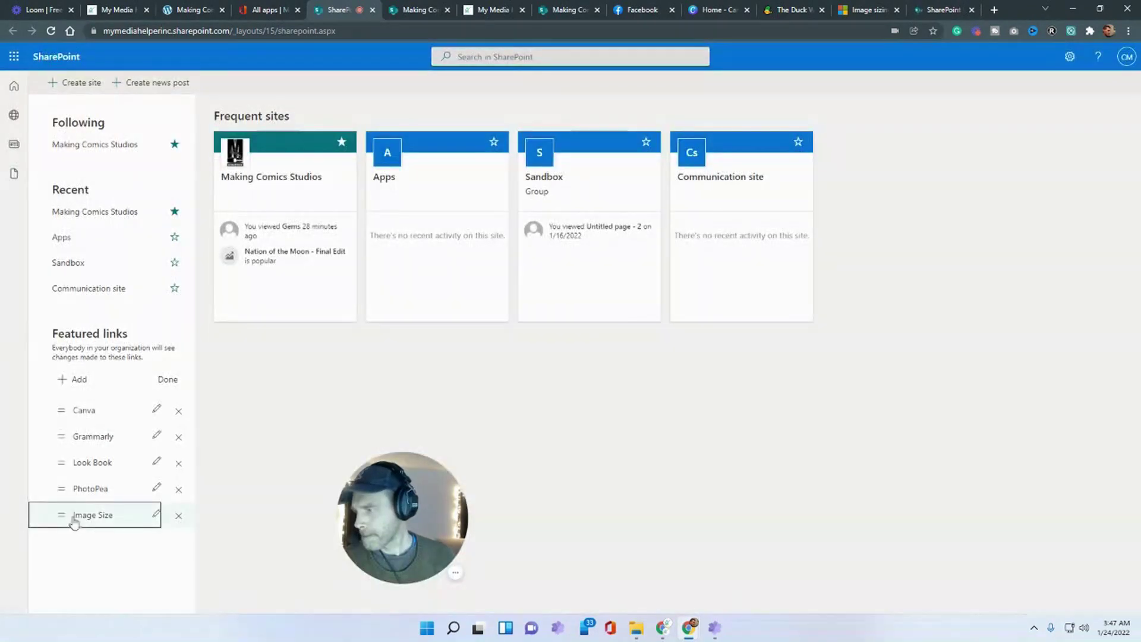
{"action": "left_click_drag", "start_coordinate": [60, 514], "coordinate": [63, 453]}
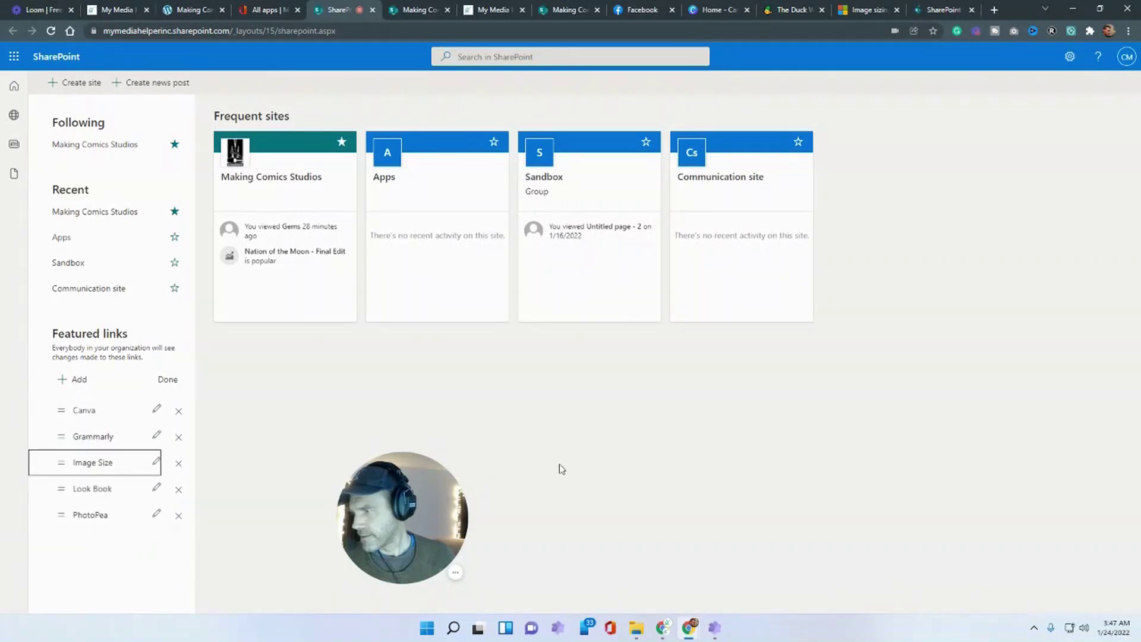
{"action": "left_click", "coordinate": [168, 379]}
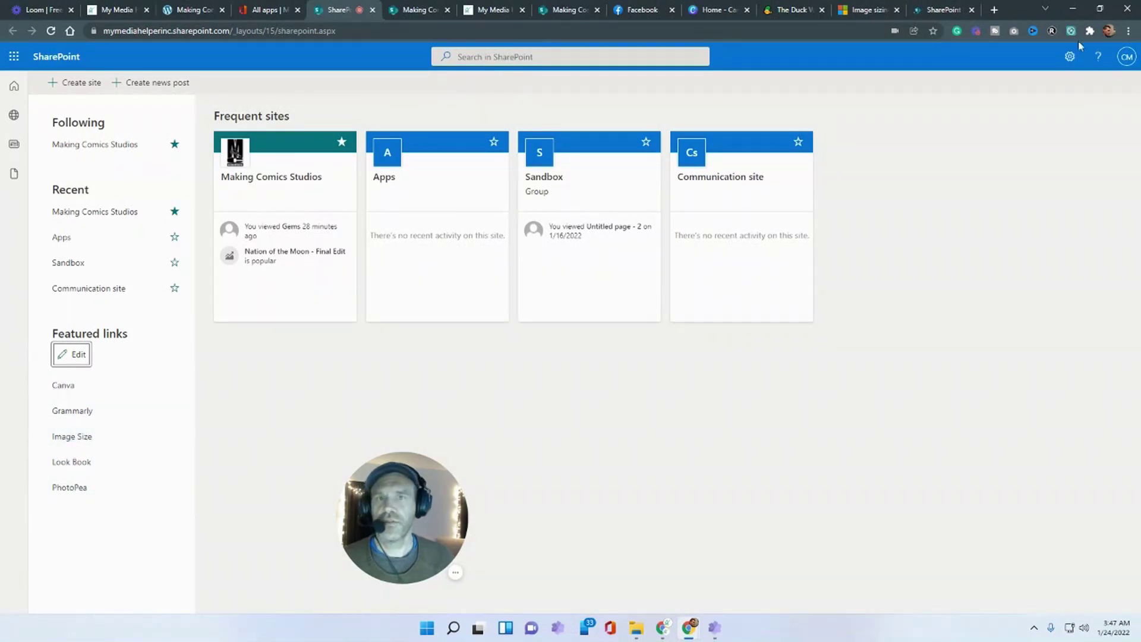
- Close the look book templates tab and go back to the Making Comics Studios home page
{"action": "left_click", "coordinate": [963, 10]}
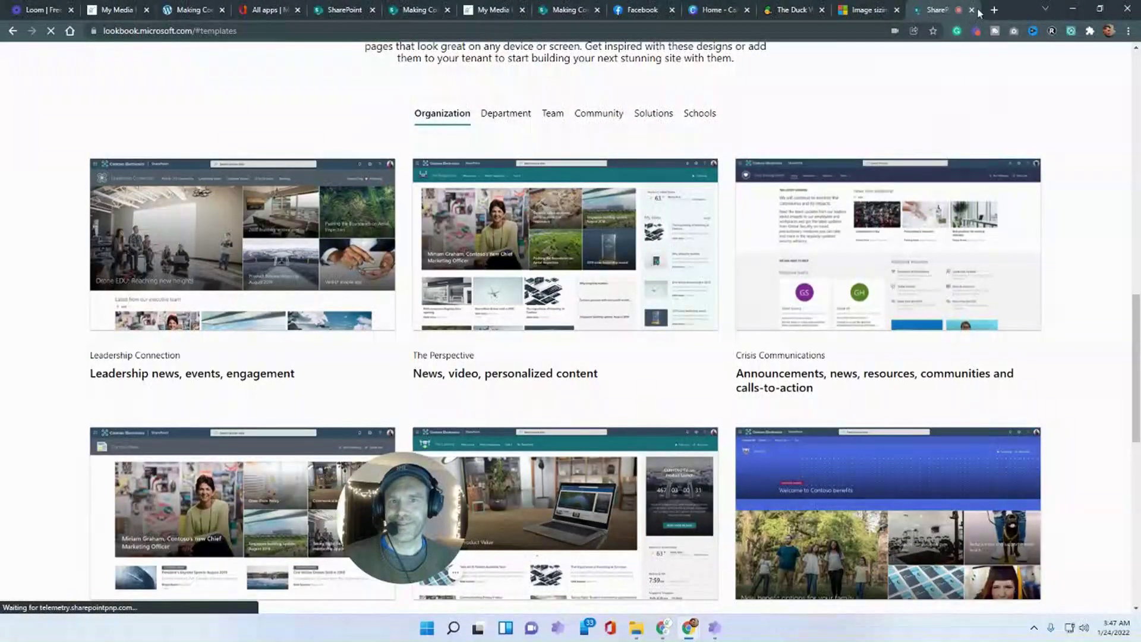
{"action": "left_click", "coordinate": [972, 10]}
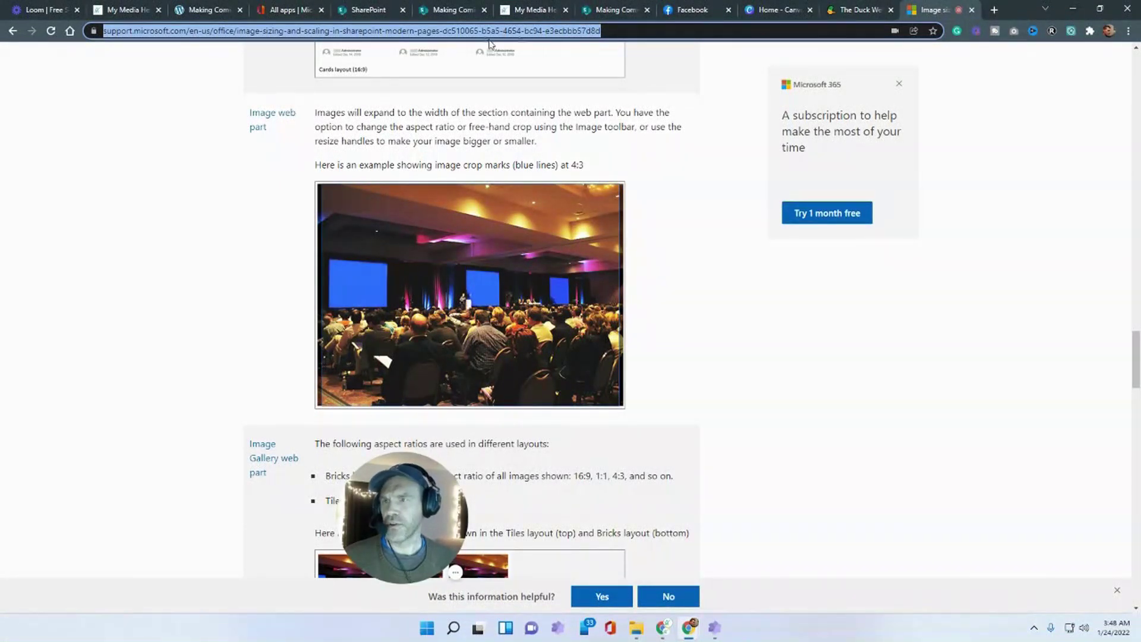
{"action": "left_click", "coordinate": [597, 7]}
{"action": "left_click", "coordinate": [451, 10]}
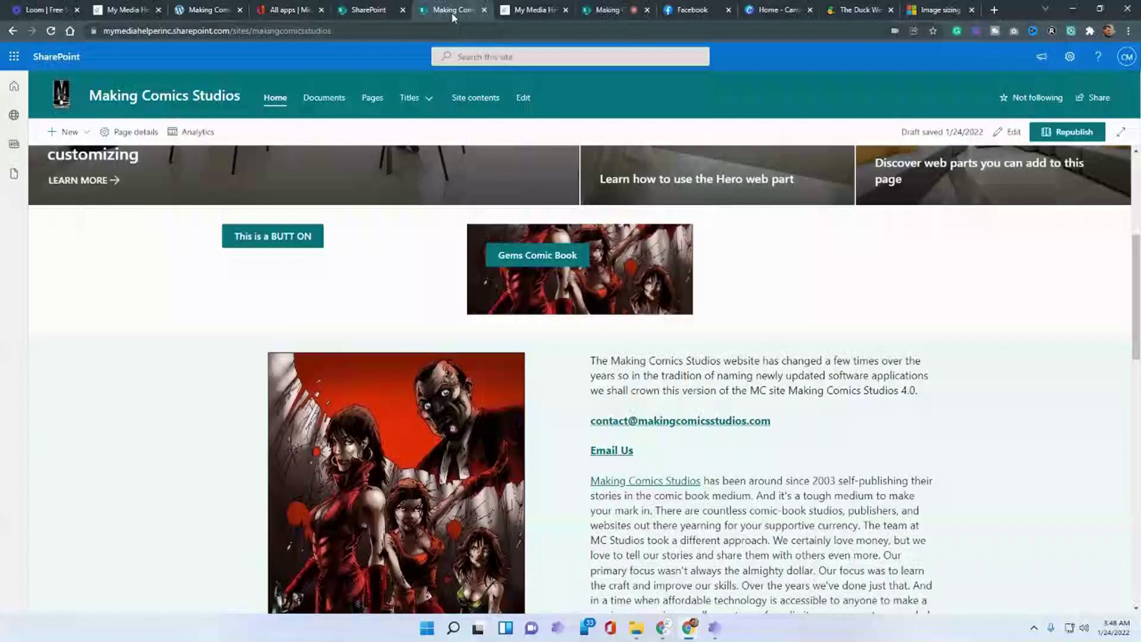
- Put the home page into edit mode and browse the web part list for the right column
{"action": "left_click", "coordinate": [1008, 132]}
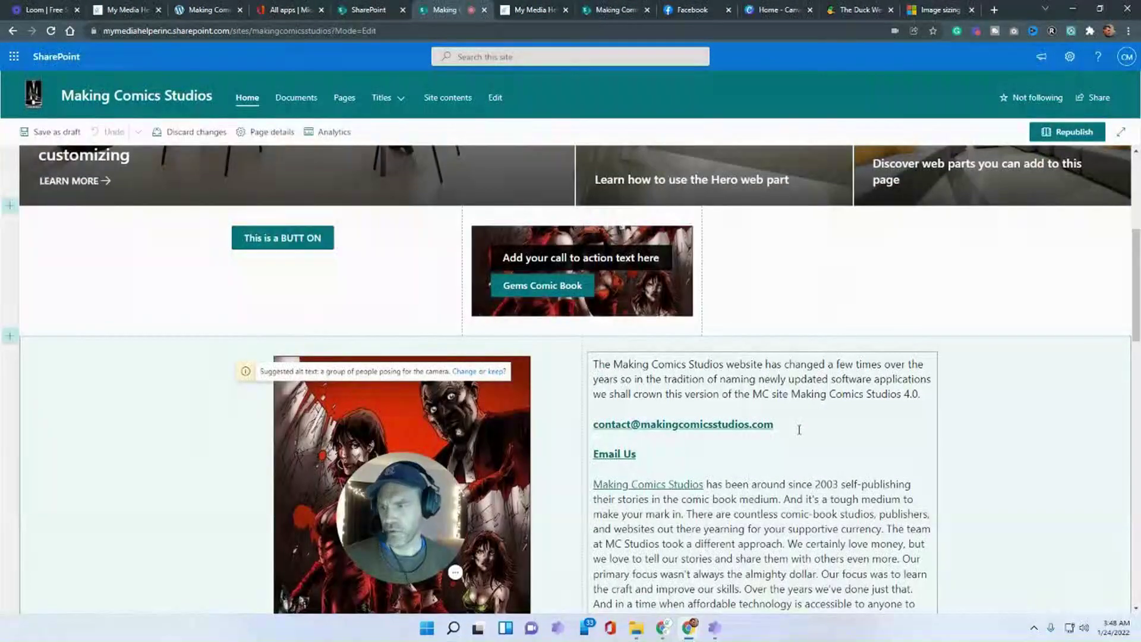
{"action": "left_click", "coordinate": [822, 214]}
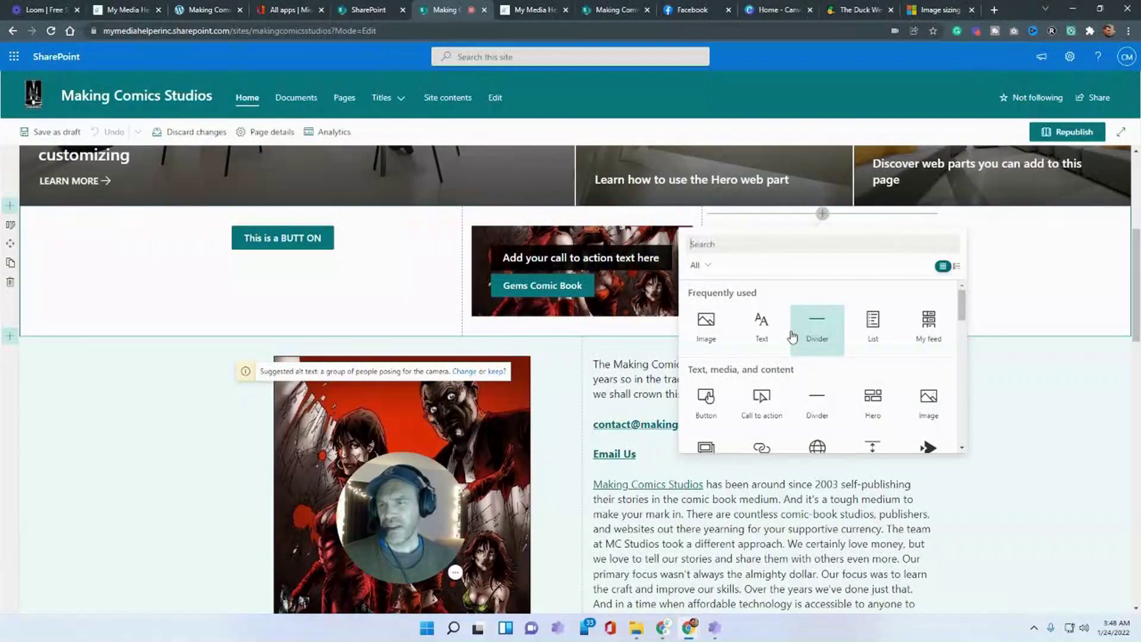
{"action": "scroll", "coordinate": [191, 262], "scroll_direction": "up", "scroll_amount": 5}
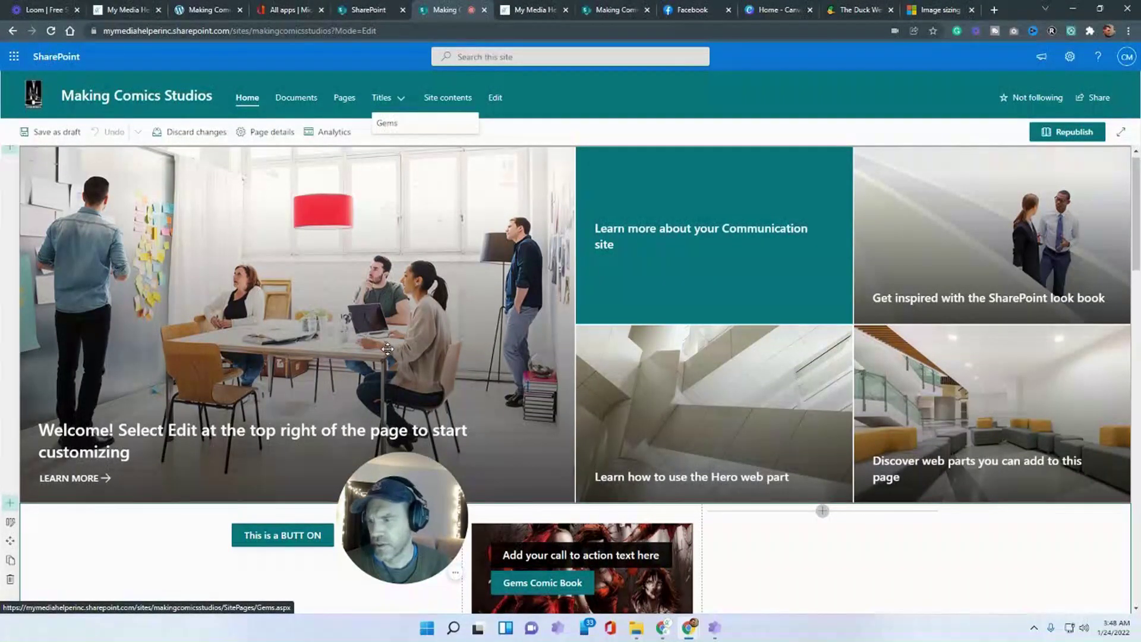
{"action": "scroll", "coordinate": [387, 349], "scroll_direction": "down", "scroll_amount": 1}
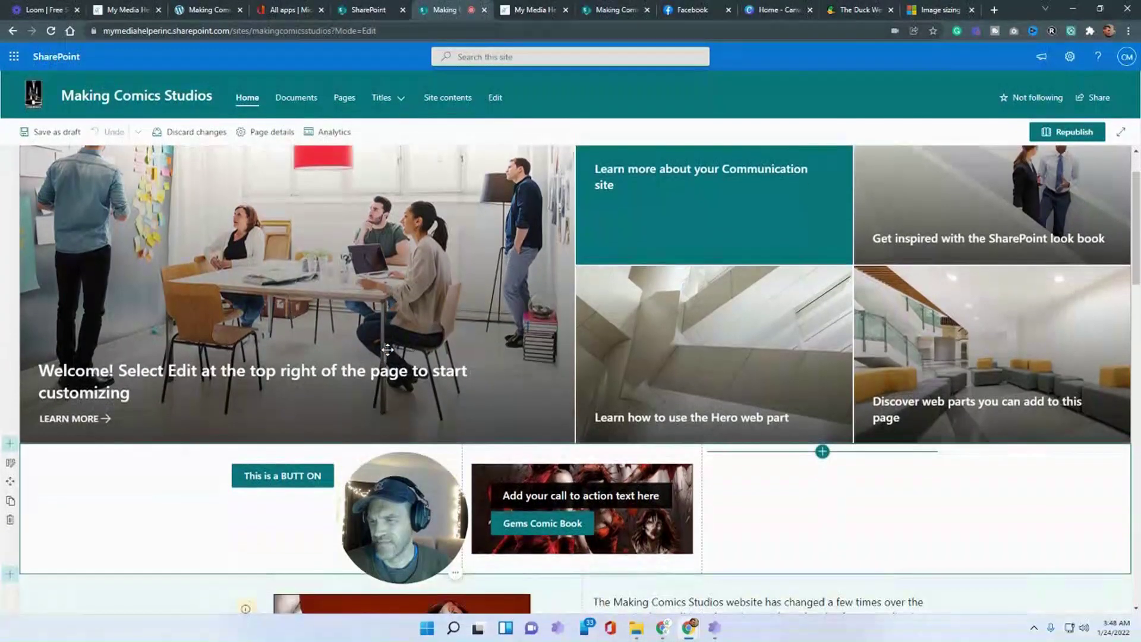
{"action": "scroll", "coordinate": [388, 351], "scroll_direction": "down", "scroll_amount": 3}
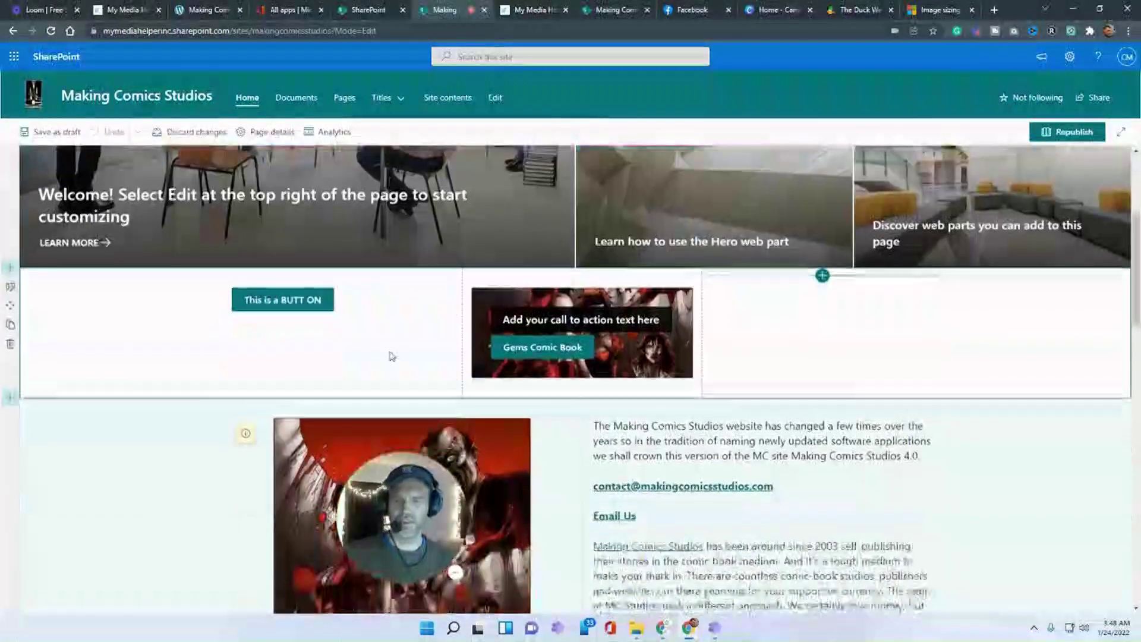
{"action": "scroll", "coordinate": [742, 208], "scroll_direction": "up", "scroll_amount": 4}
{"action": "scroll", "coordinate": [820, 274], "scroll_direction": "down", "scroll_amount": 4}
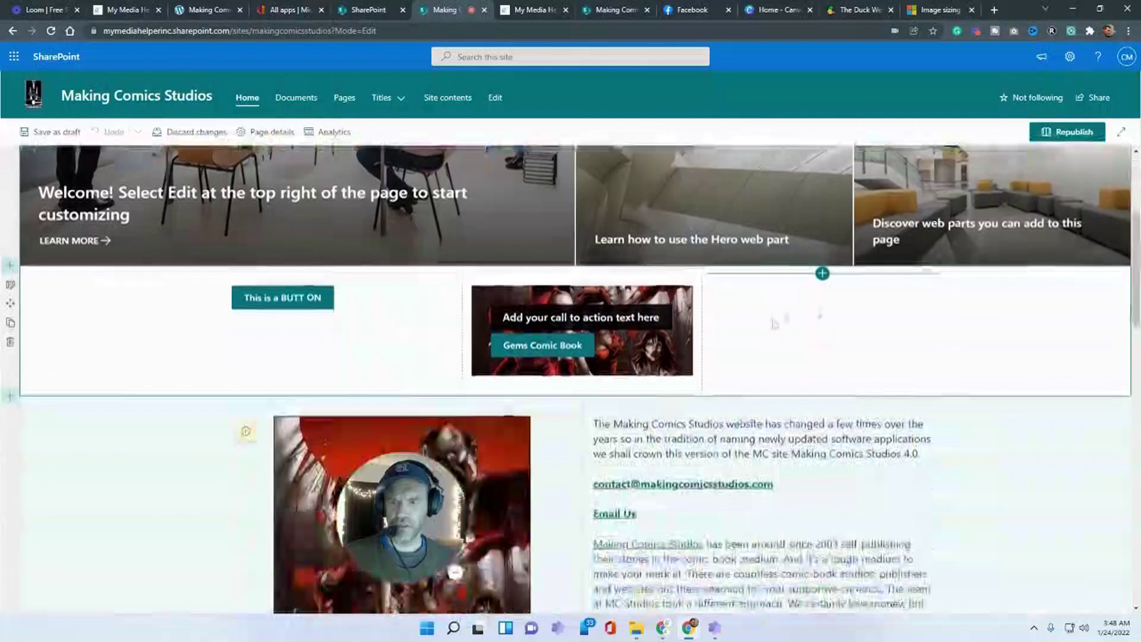
{"action": "left_click", "coordinate": [823, 274]}
{"action": "scroll", "coordinate": [815, 392], "scroll_direction": "down", "scroll_amount": 1}
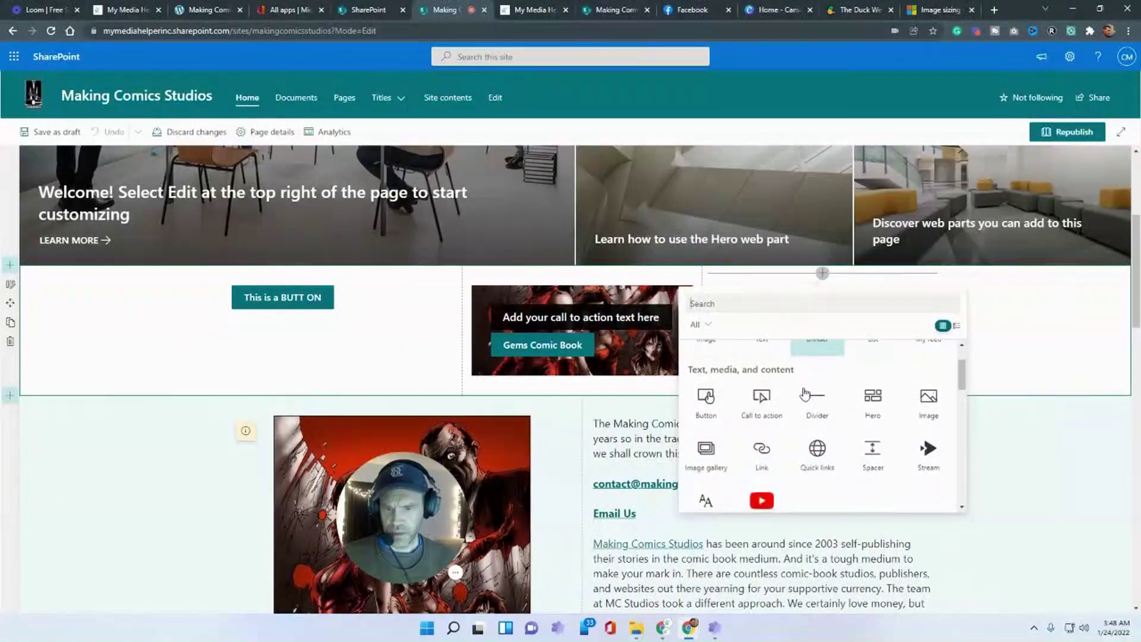
- Insert a one-column section with an empty Hero web part beneath the top hero
{"action": "left_click", "coordinate": [11, 268]}
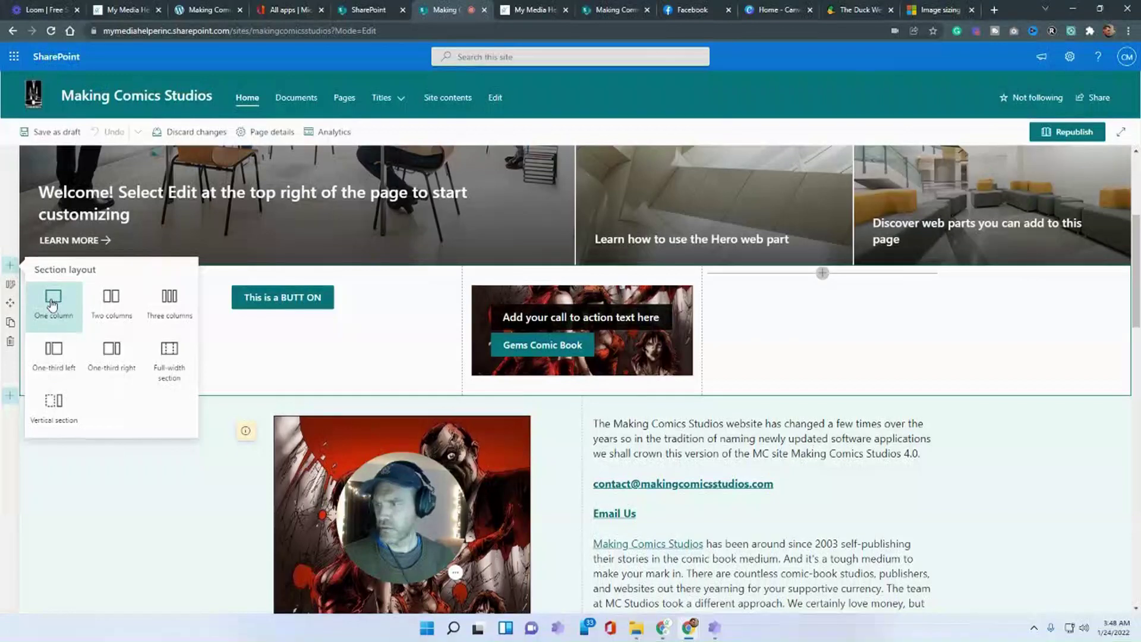
{"action": "left_click", "coordinate": [52, 305]}
{"action": "left_click", "coordinate": [582, 273]}
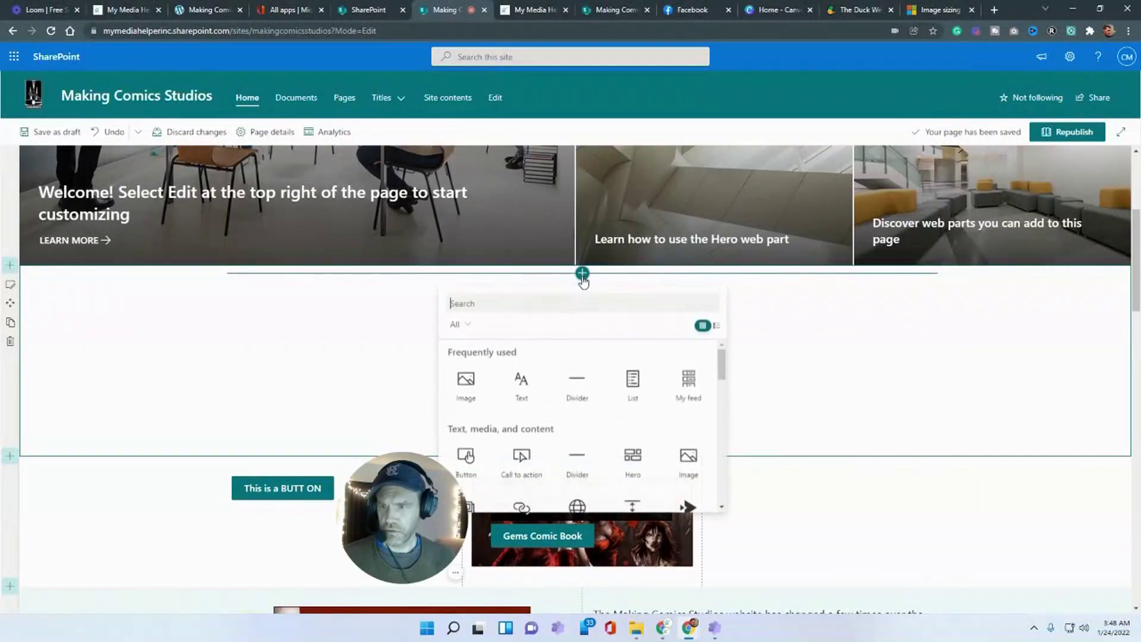
{"action": "scroll", "coordinate": [671, 394], "scroll_direction": "down", "scroll_amount": 1}
{"action": "left_click", "coordinate": [635, 410]}
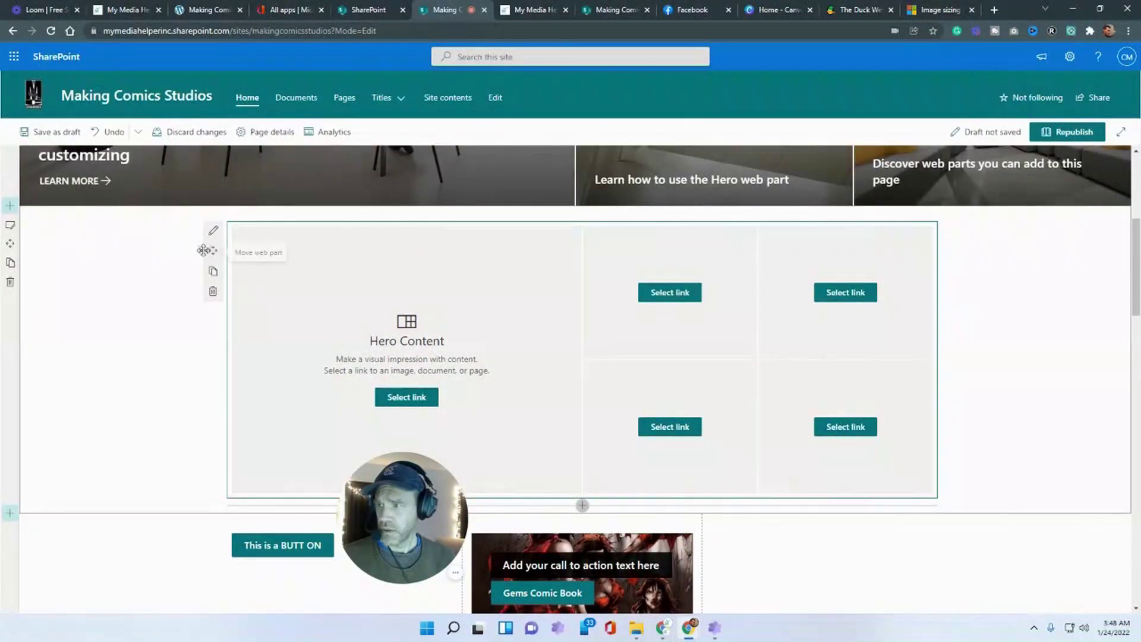
- Cycle the Hero web part through its one- to five-tile layouts
{"action": "left_click", "coordinate": [214, 233]}
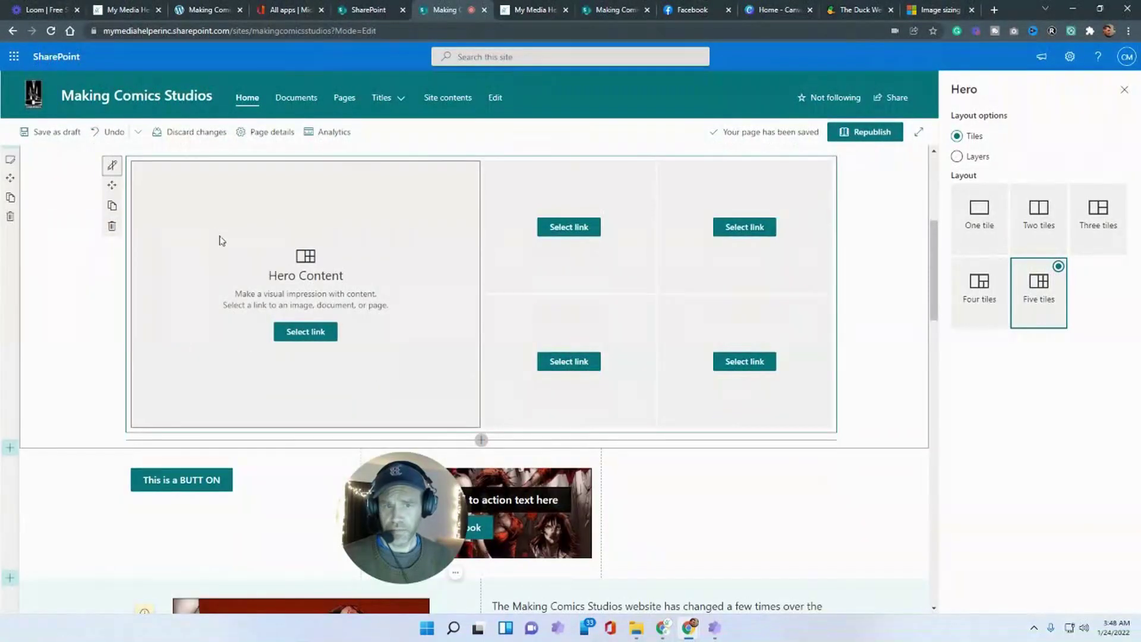
{"action": "left_click", "coordinate": [978, 238]}
{"action": "left_click", "coordinate": [1041, 233]}
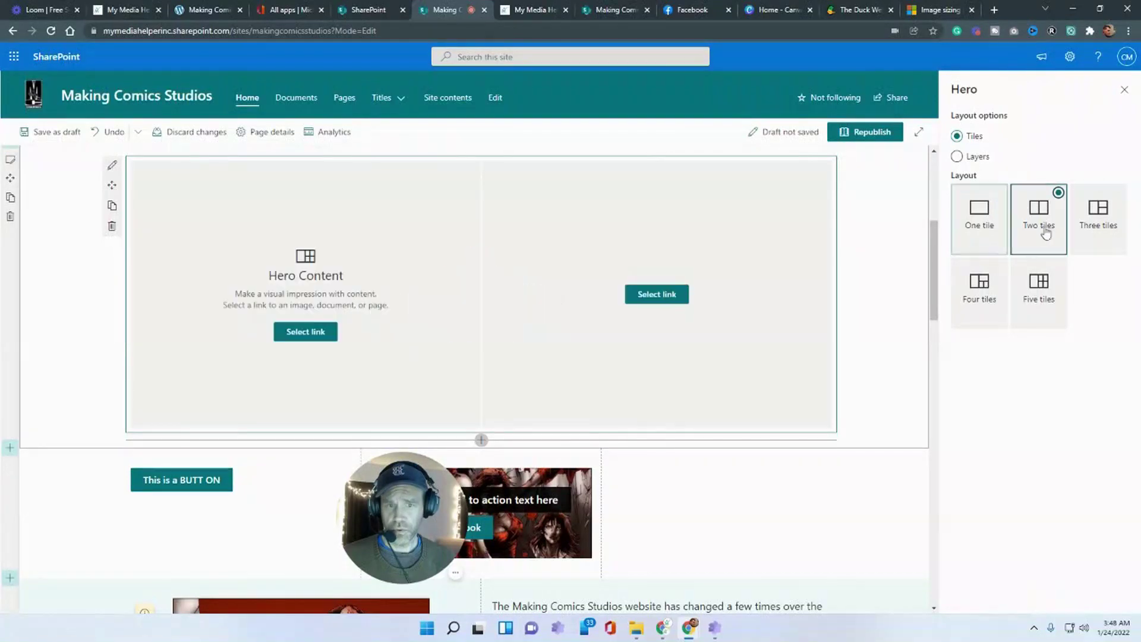
{"action": "left_click", "coordinate": [1109, 232]}
{"action": "left_click", "coordinate": [991, 301]}
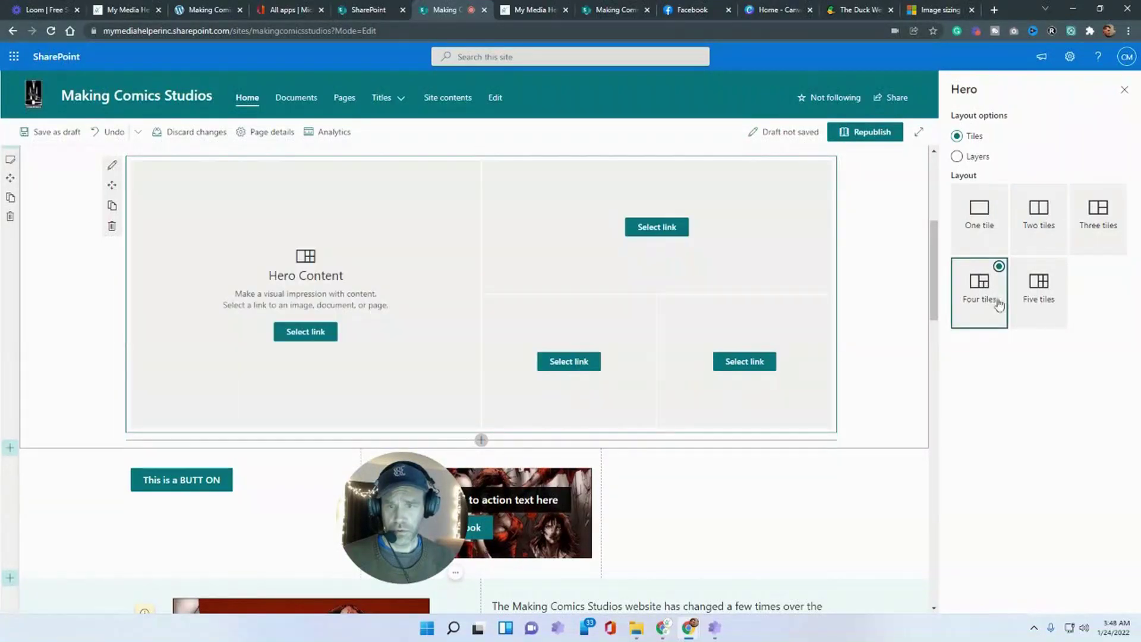
{"action": "left_click", "coordinate": [1031, 301]}
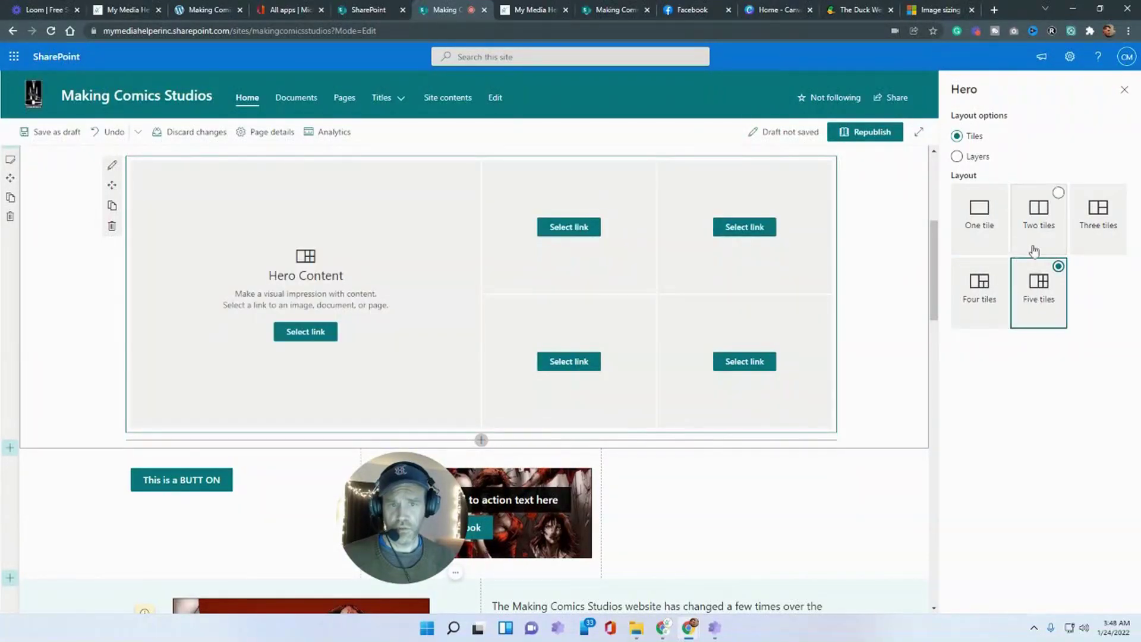
{"action": "scroll", "coordinate": [600, 386], "scroll_direction": "up", "scroll_amount": 2}
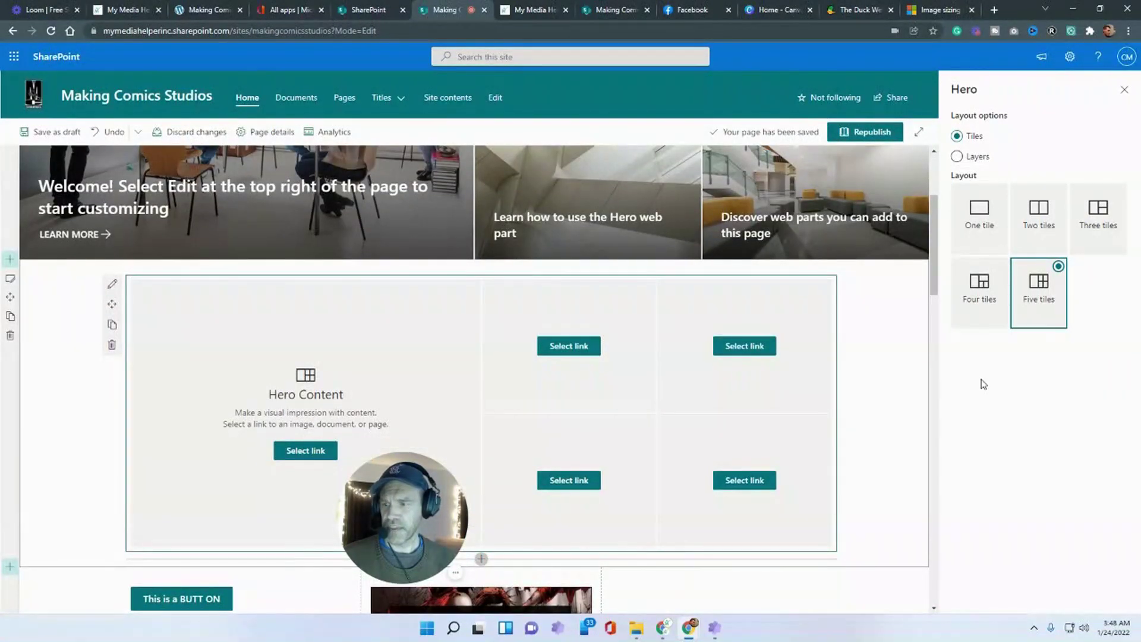
{"action": "left_click", "coordinate": [1000, 285]}
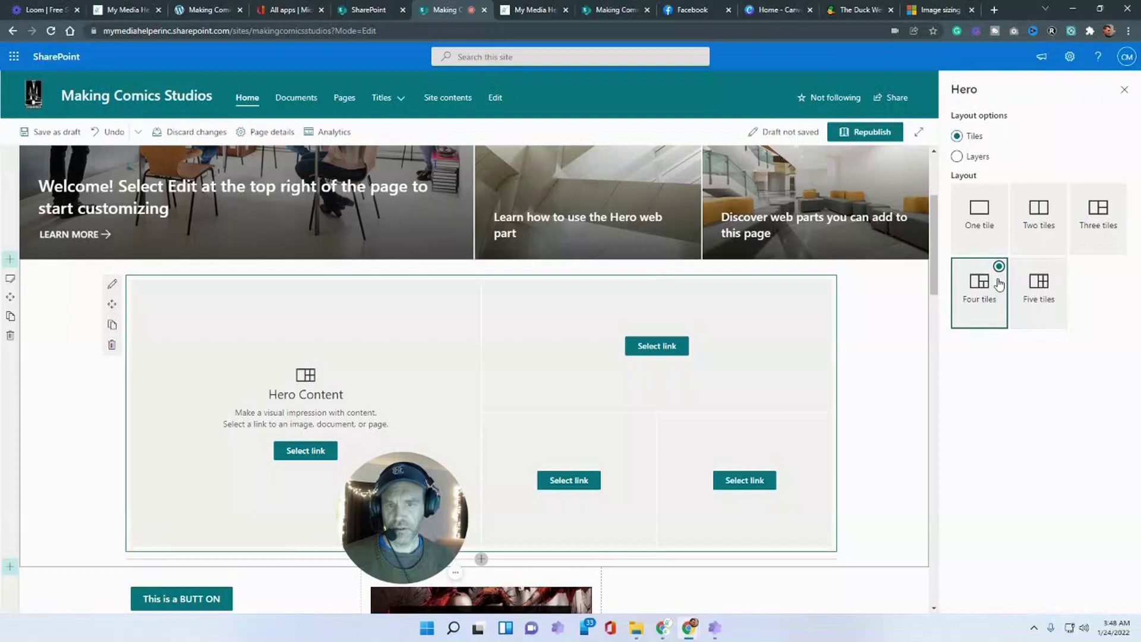
{"action": "left_click", "coordinate": [984, 237]}
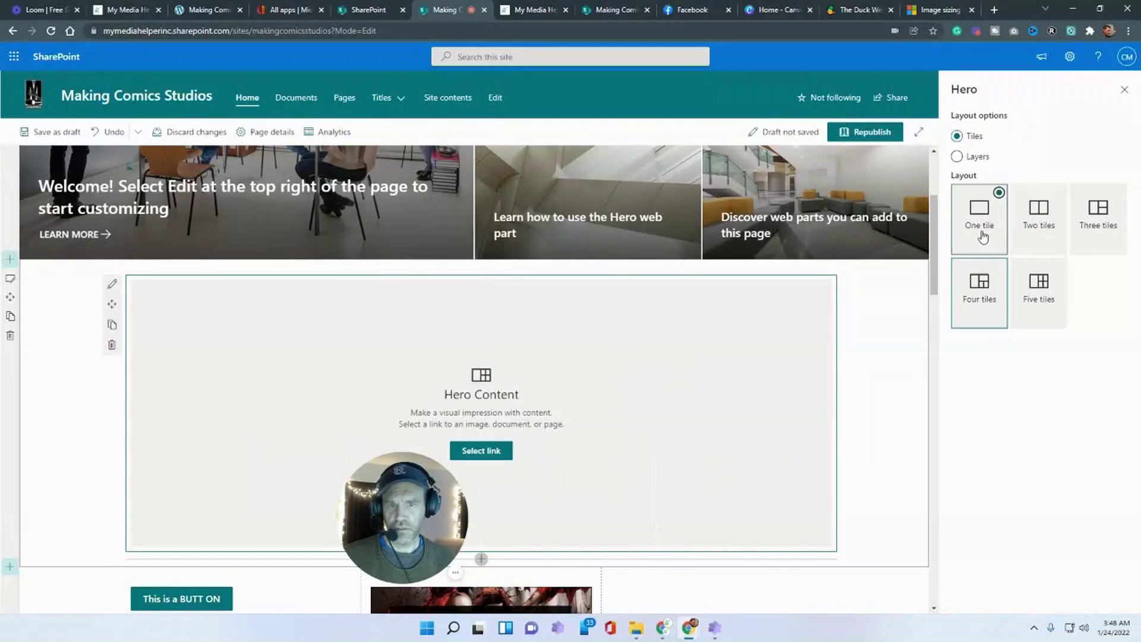
{"action": "left_click", "coordinate": [1047, 236]}
{"action": "left_click", "coordinate": [1088, 238]}
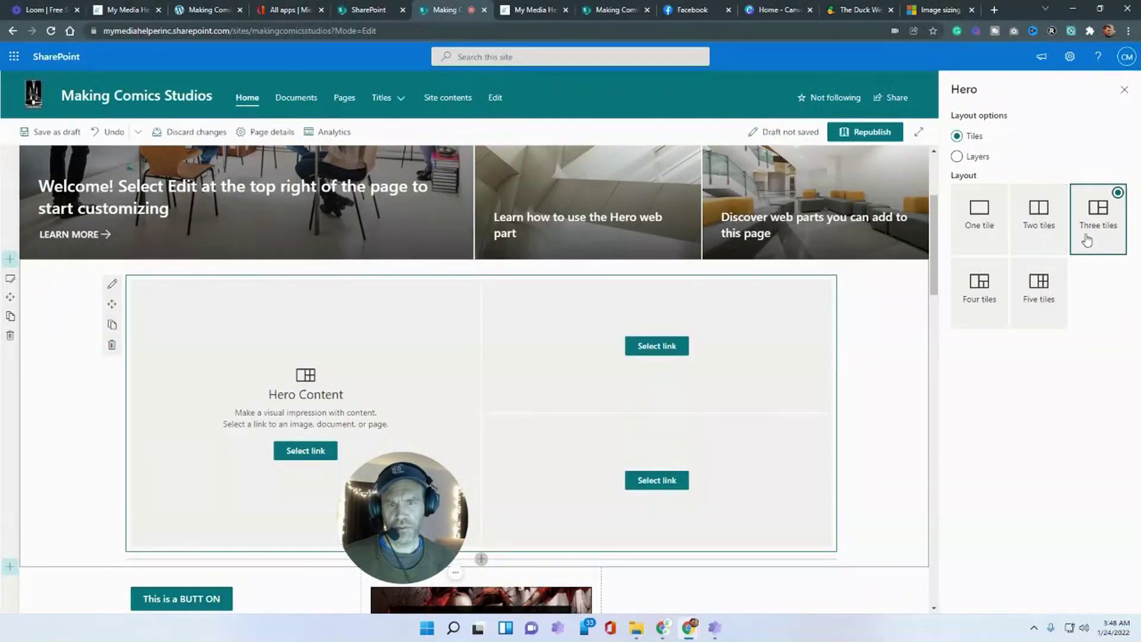
- Preview the Hero's Layers layout, return it to Tiles, and save the page as a draft
{"action": "left_click", "coordinate": [957, 158]}
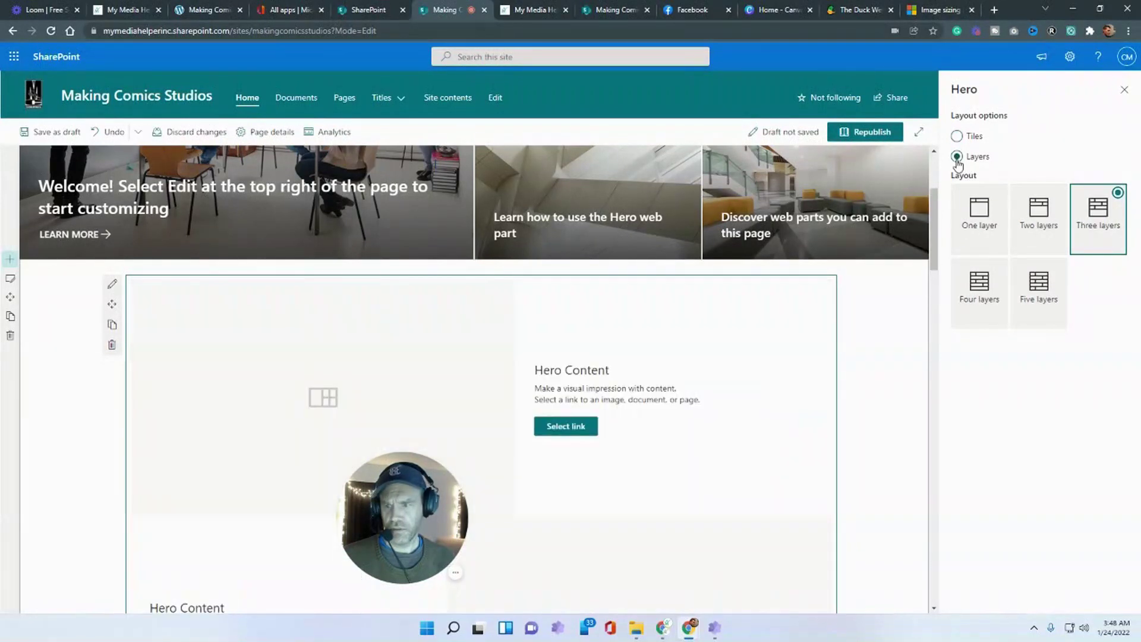
{"action": "left_click", "coordinate": [985, 300]}
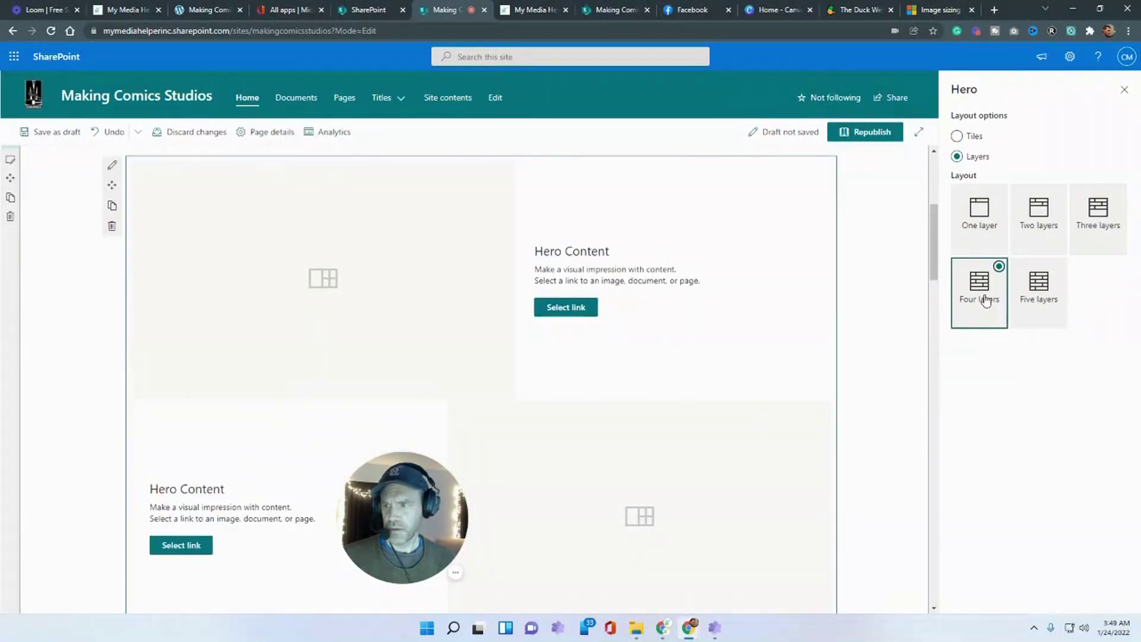
{"action": "scroll", "coordinate": [718, 377], "scroll_direction": "down", "scroll_amount": 12}
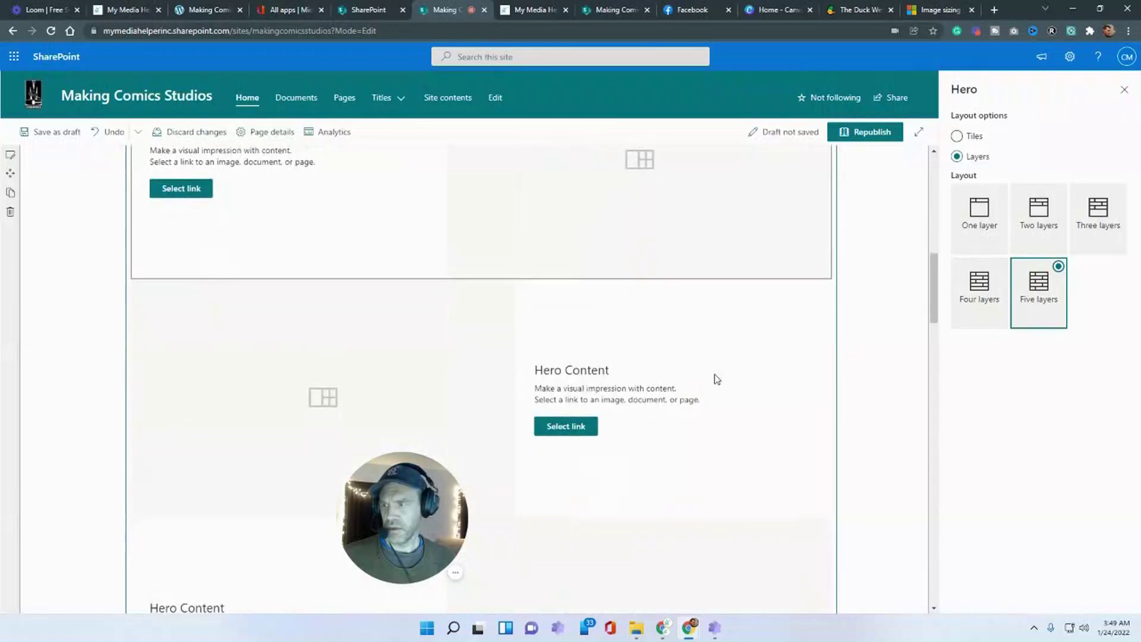
{"action": "scroll", "coordinate": [730, 422], "scroll_direction": "up", "scroll_amount": 5}
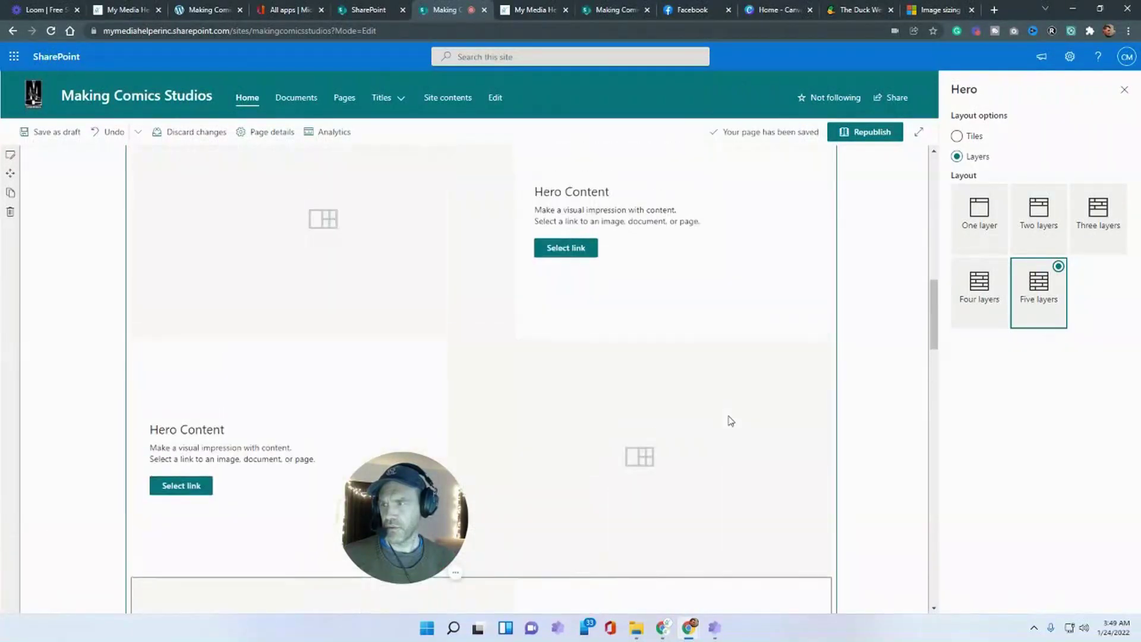
{"action": "left_click", "coordinate": [957, 138]}
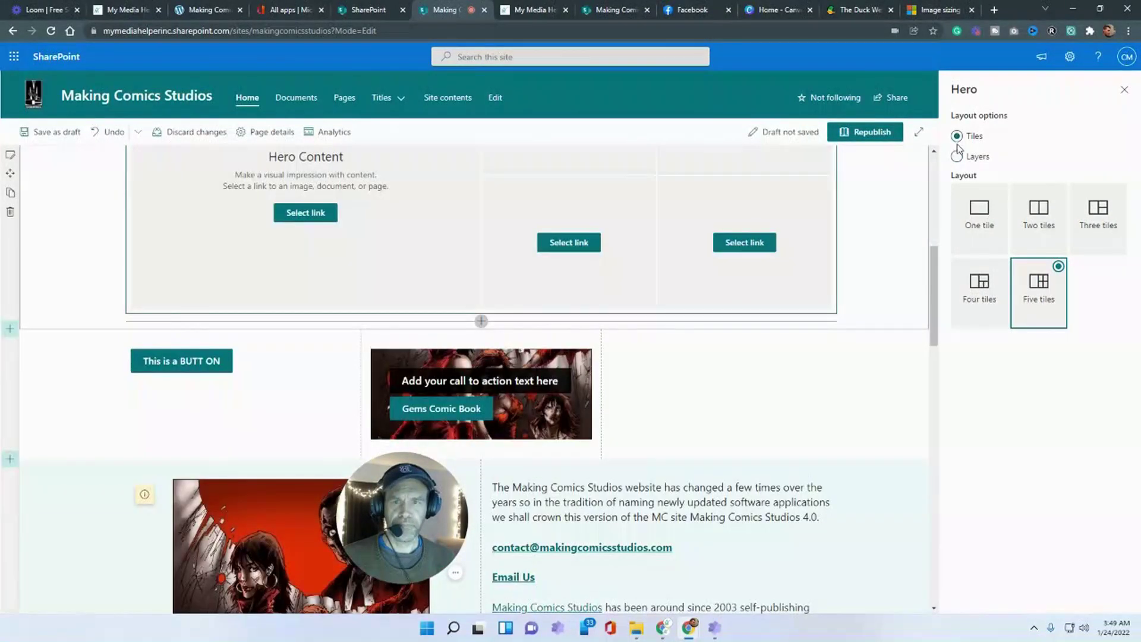
{"action": "scroll", "coordinate": [829, 278], "scroll_direction": "up", "scroll_amount": 4}
{"action": "left_click", "coordinate": [51, 132]}
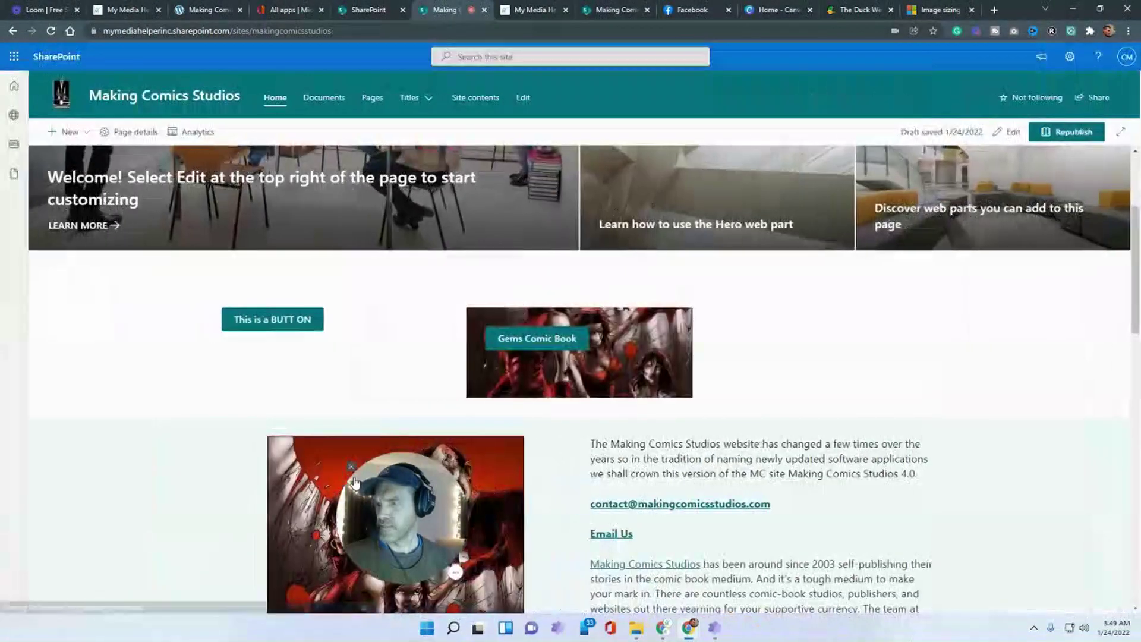
{"action": "scroll", "coordinate": [355, 481], "scroll_direction": "up", "scroll_amount": 1}
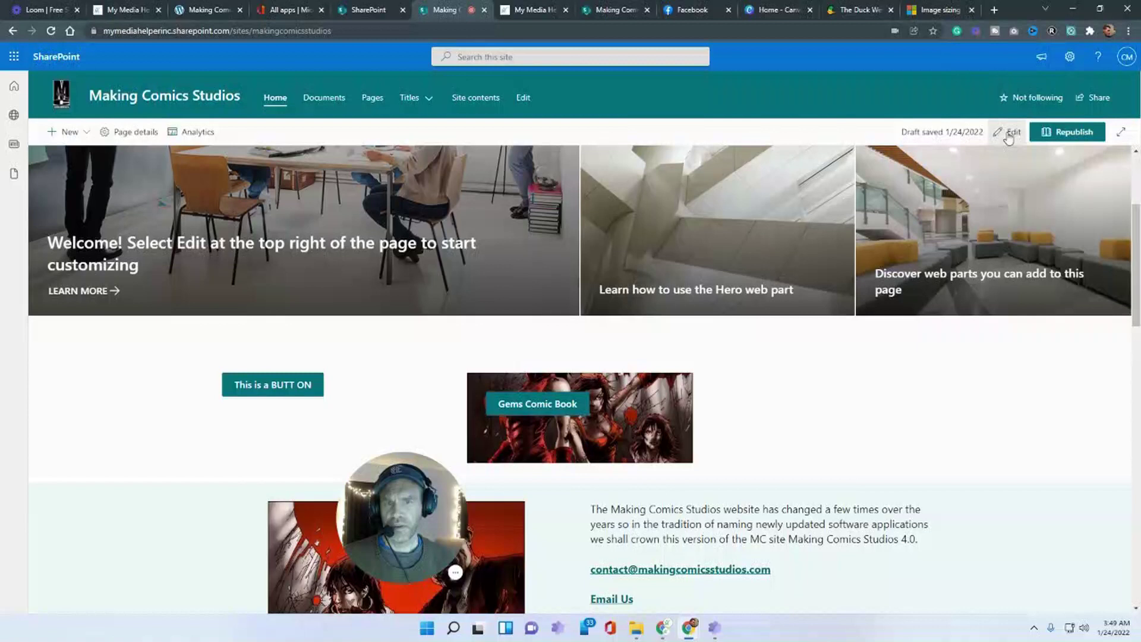
- Reopen the home page for editing and add a one-column section below the banner
{"action": "left_click", "coordinate": [1008, 132]}
{"action": "left_click", "coordinate": [10, 316]}
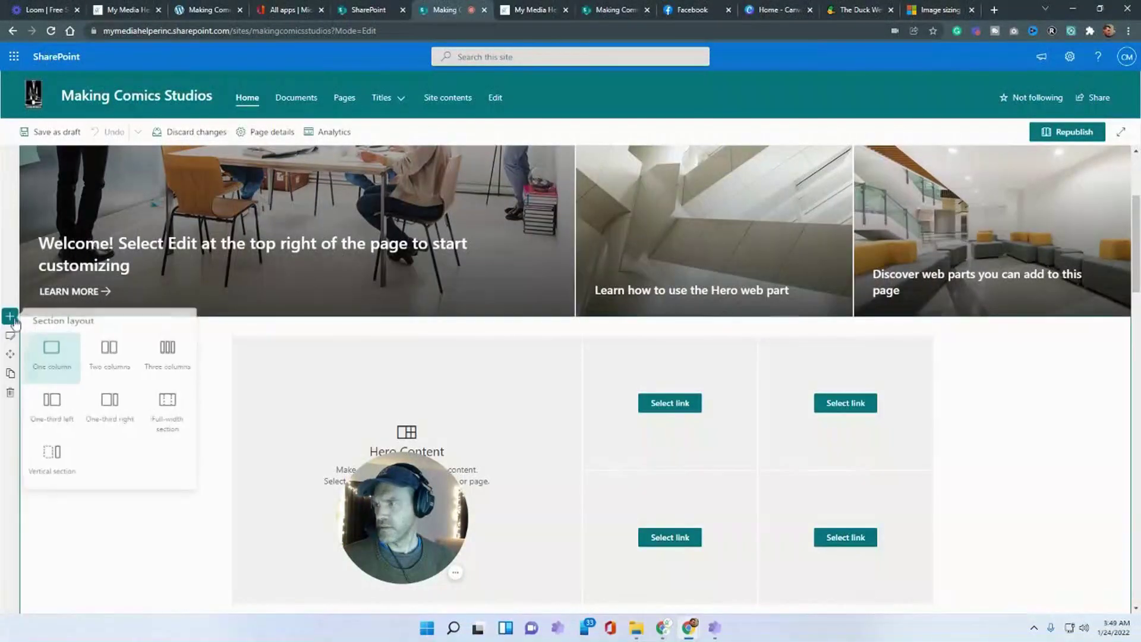
{"action": "left_click", "coordinate": [56, 351]}
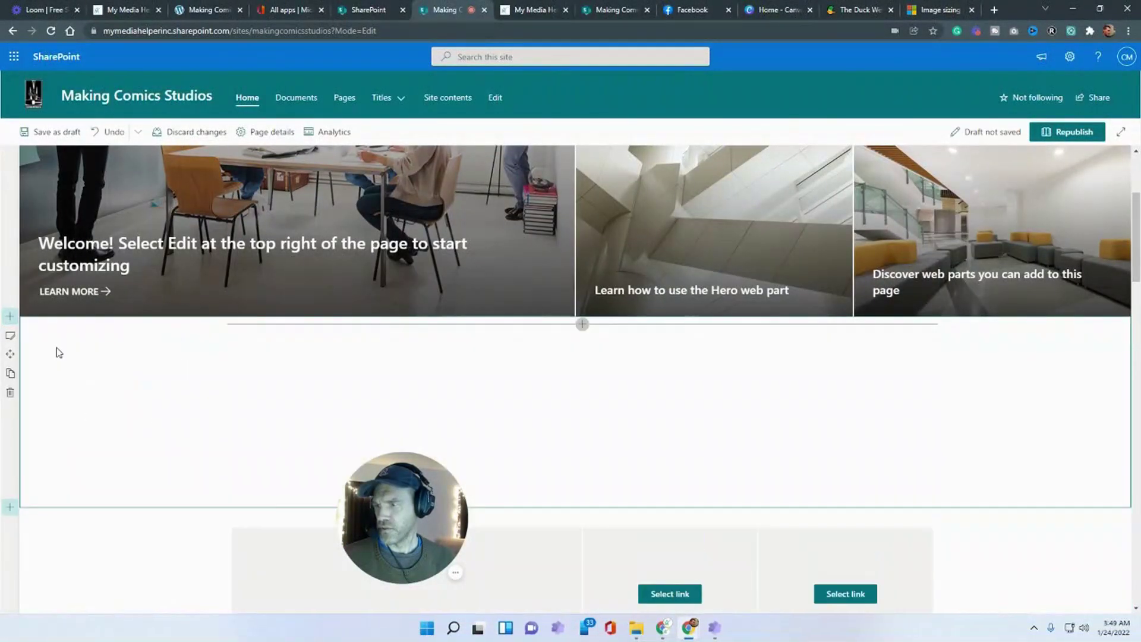
- Put an Image gallery web part in the new section, then go to the SharePoint start page
{"action": "left_click", "coordinate": [582, 324]}
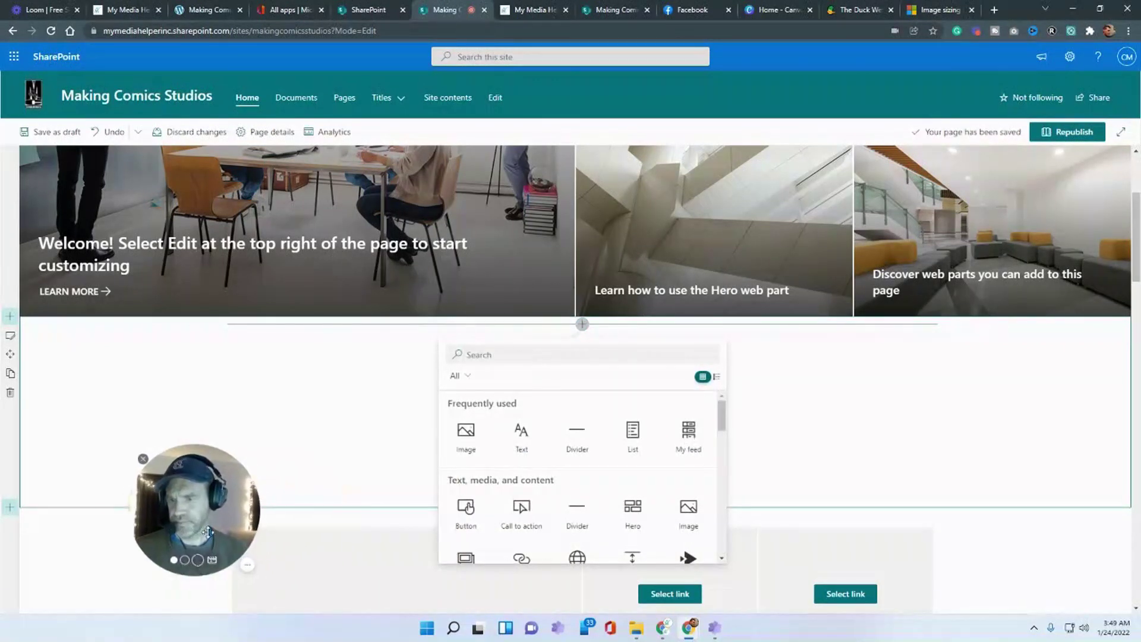
{"action": "left_click", "coordinate": [576, 328]}
{"action": "left_click", "coordinate": [576, 328]}
{"action": "scroll", "coordinate": [573, 452], "scroll_direction": "down", "scroll_amount": 2}
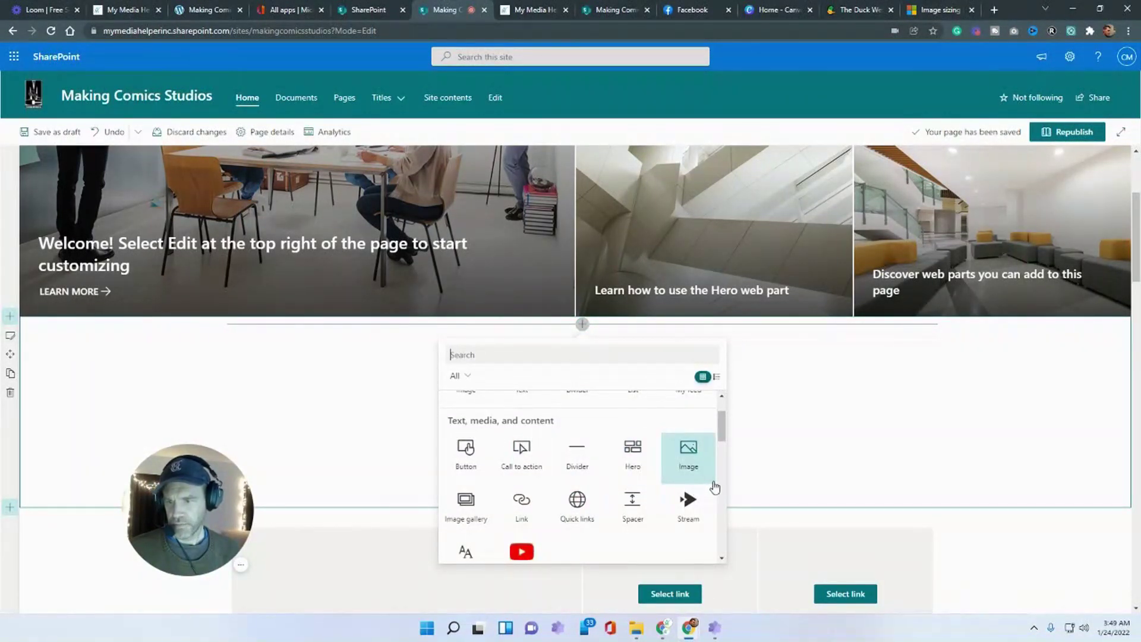
{"action": "left_click", "coordinate": [467, 520]}
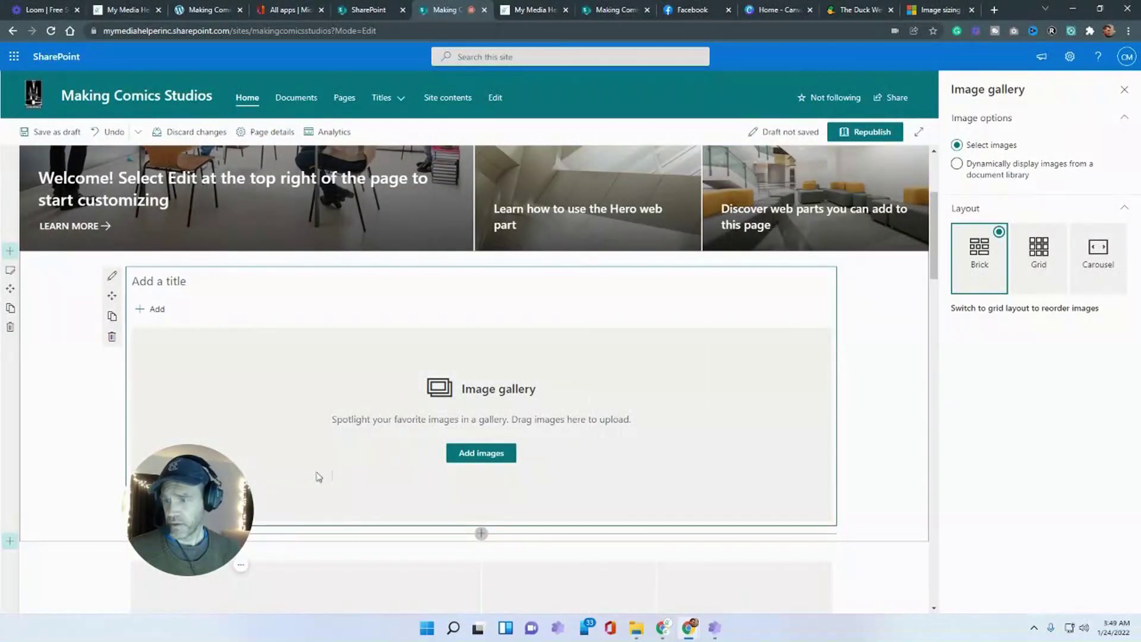
{"action": "left_click_drag", "start_coordinate": [214, 473], "coordinate": [155, 498]}
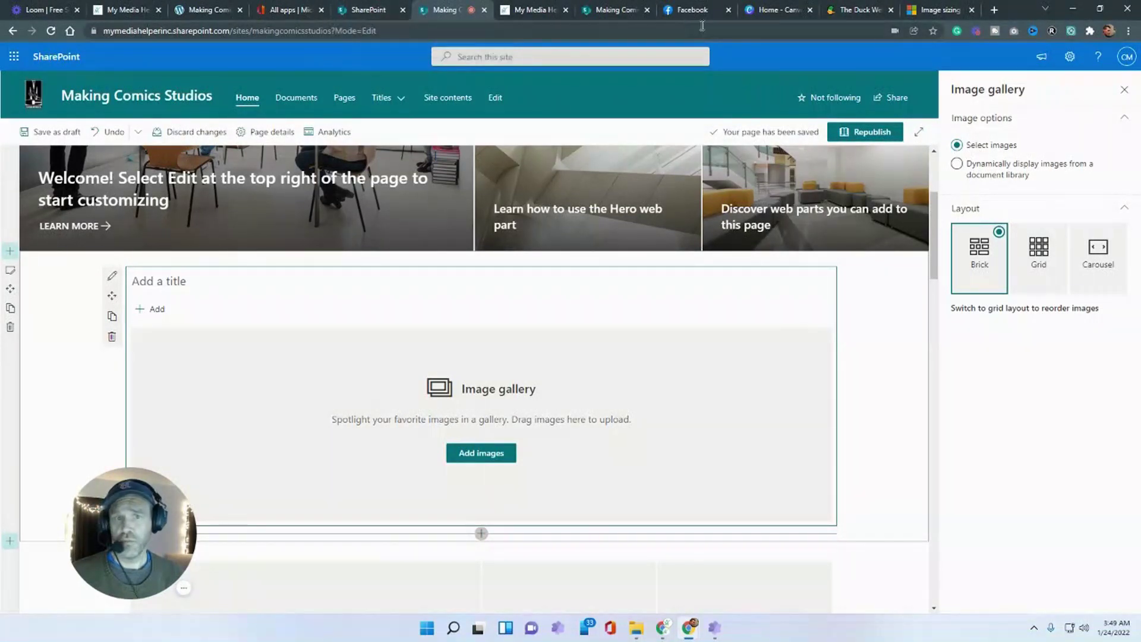
{"action": "left_click", "coordinate": [360, 10]}
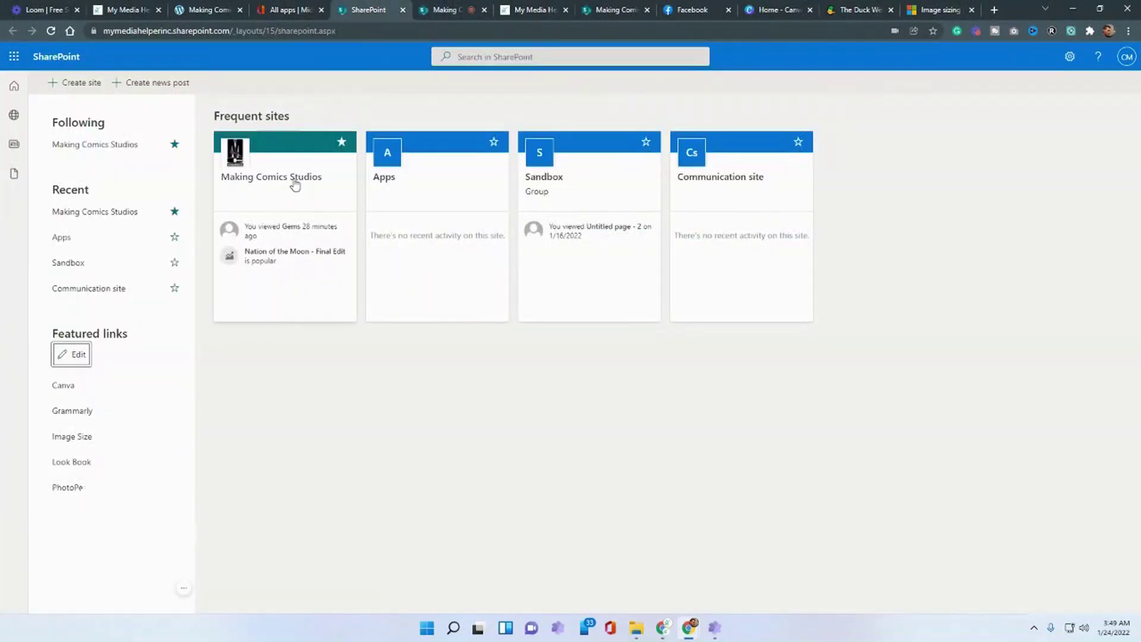
- Open the Making Comics Studios site in a new tab and browse to Site Assets > SitePages > Gems
{"action": "right_click", "coordinate": [293, 178]}
{"action": "left_click", "coordinate": [314, 188]}
{"action": "left_click", "coordinate": [428, 9]}
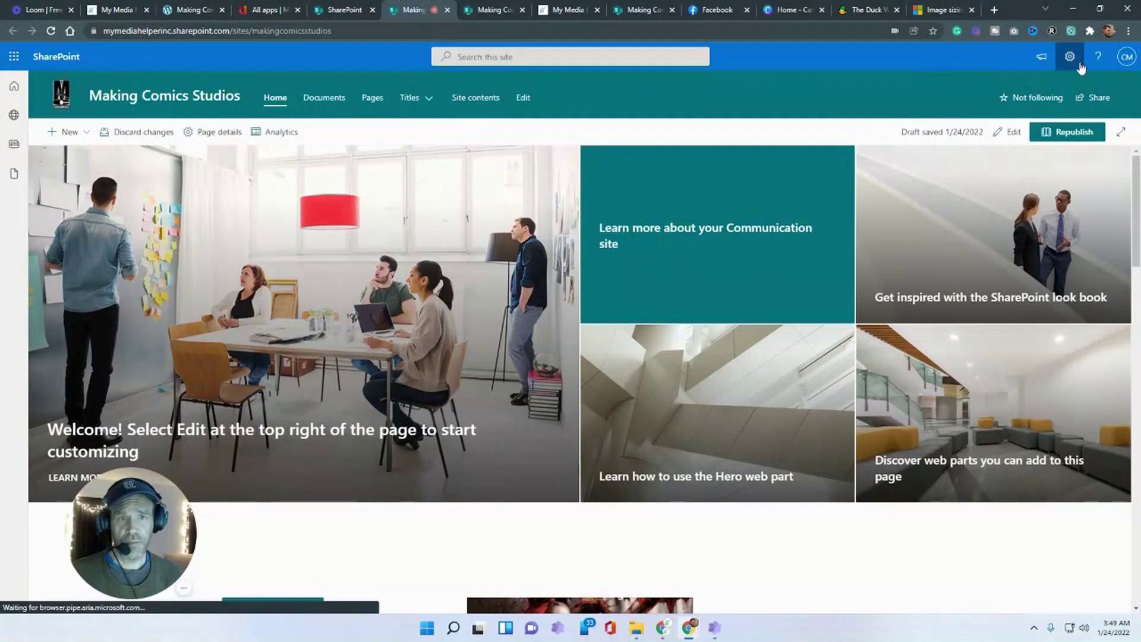
{"action": "left_click", "coordinate": [1069, 57]}
{"action": "left_click", "coordinate": [989, 167]}
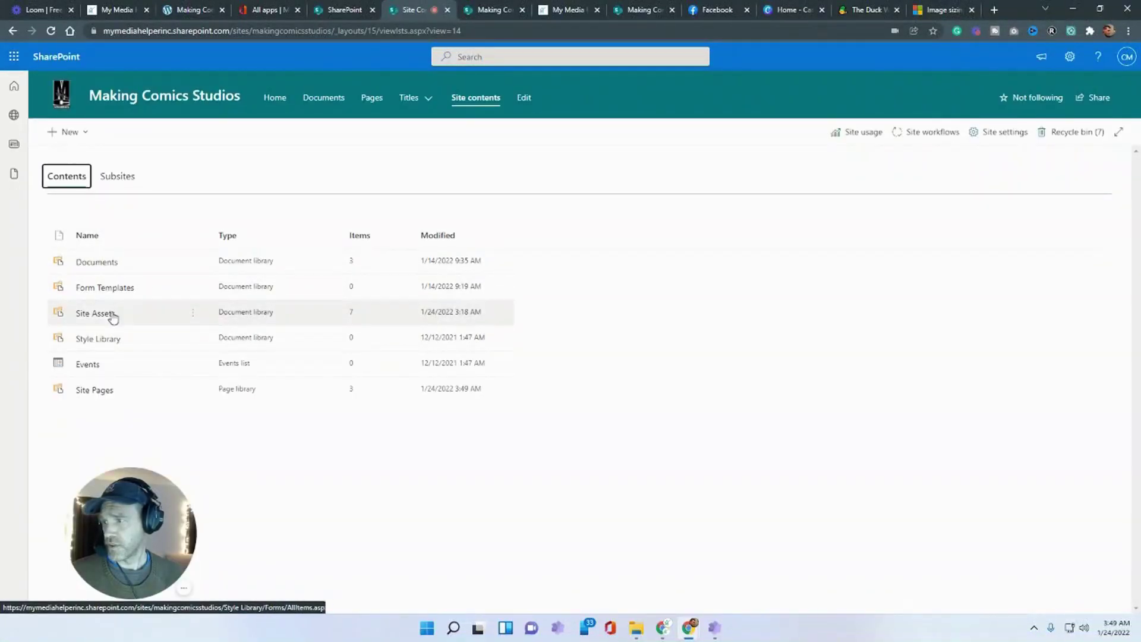
{"action": "left_click", "coordinate": [95, 313]}
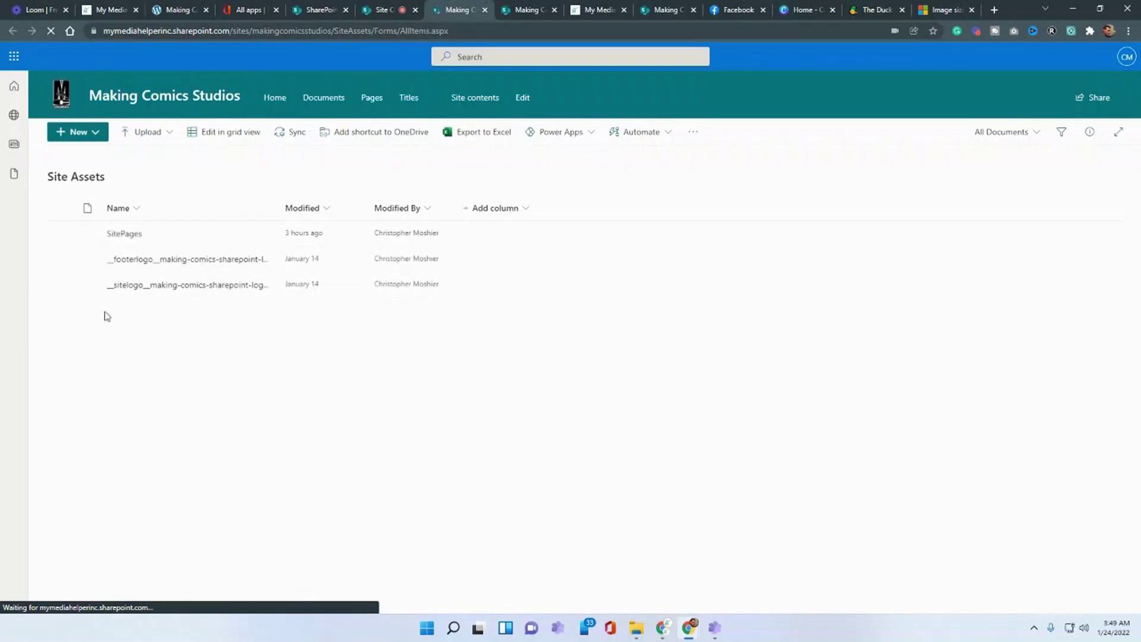
{"action": "left_click", "coordinate": [126, 244]}
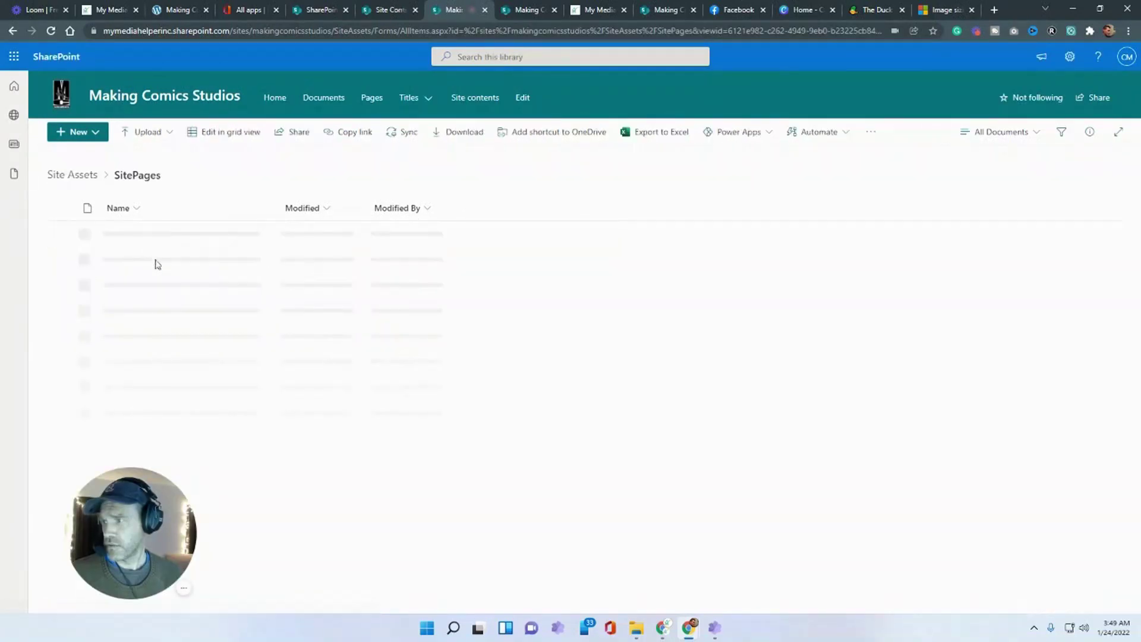
{"action": "left_click", "coordinate": [113, 236]}
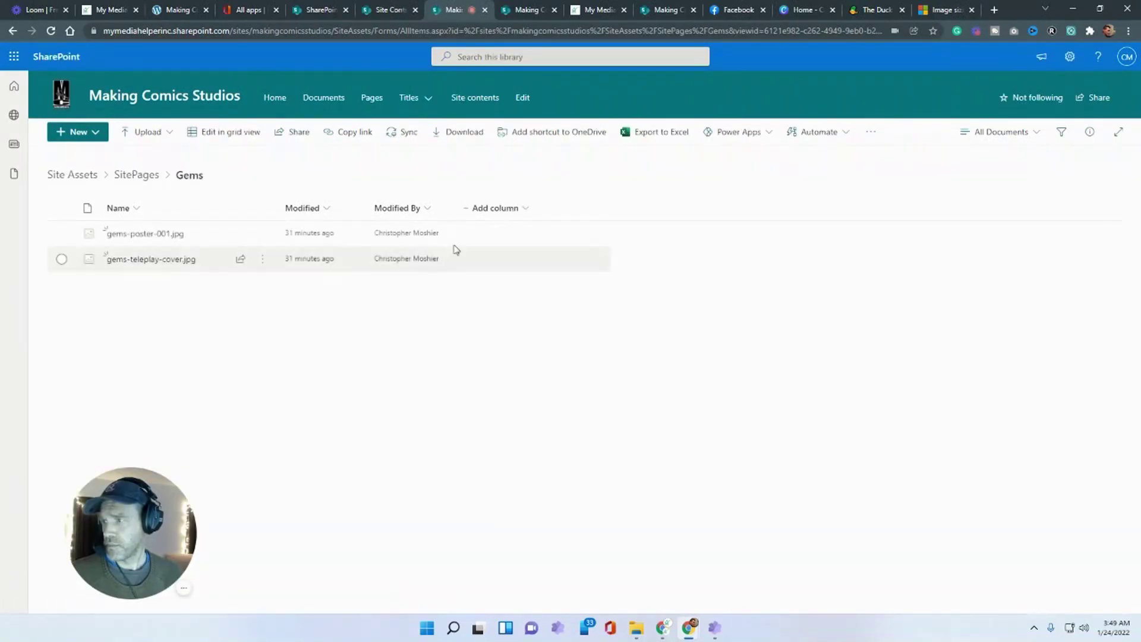
- Upload the diamond and opal sketch files from the desktop into the Gems folder
{"action": "left_click", "coordinate": [1099, 9]}
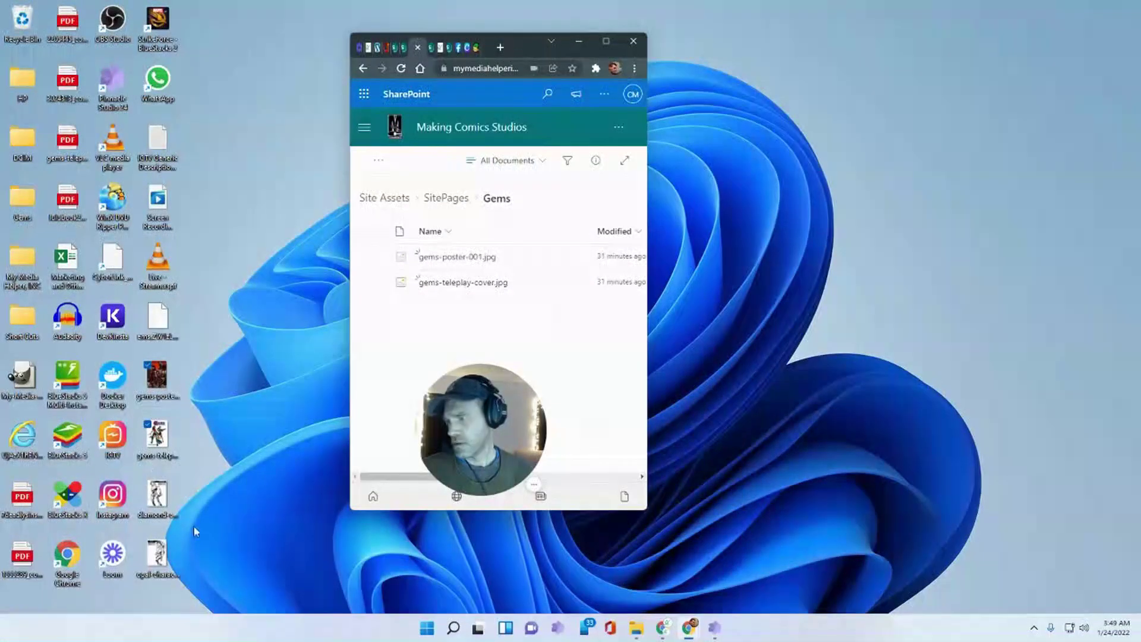
{"action": "left_click_drag", "start_coordinate": [214, 590], "coordinate": [456, 329]}
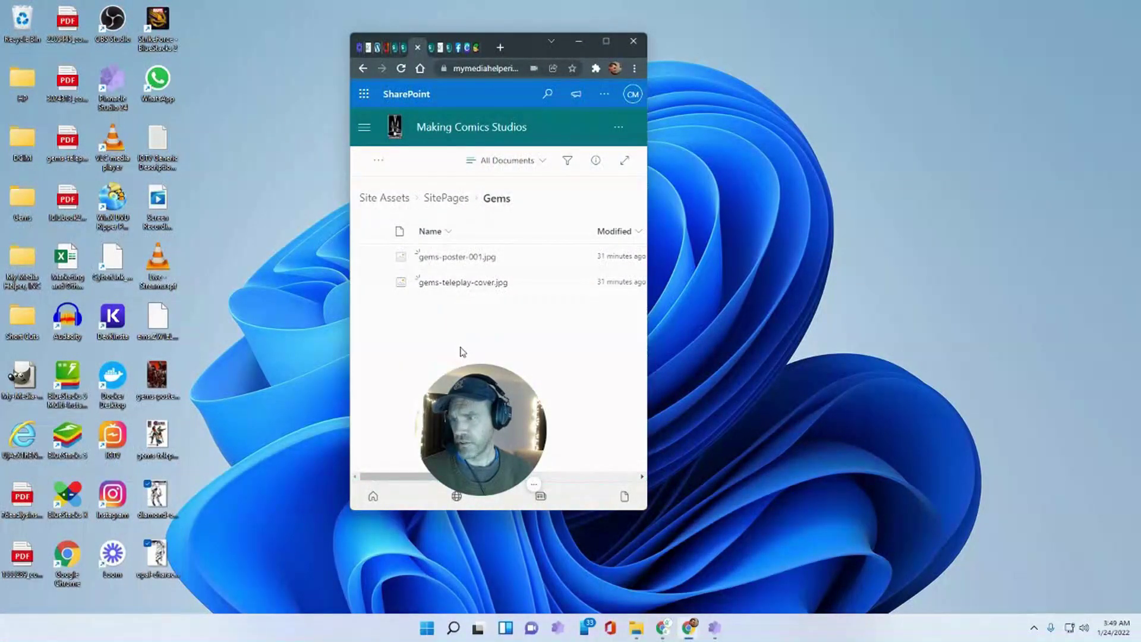
{"action": "left_click", "coordinate": [606, 40]}
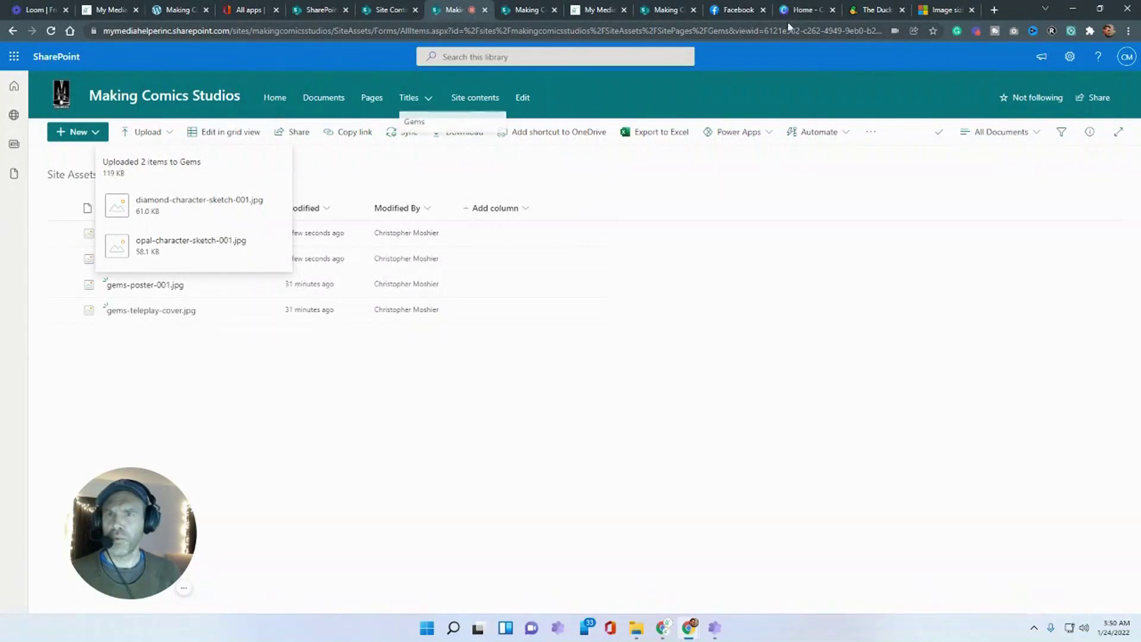
- Open the Sapphire character design in the Facebook photo album
{"action": "left_click", "coordinate": [725, 12]}
{"action": "left_click", "coordinate": [18, 59]}
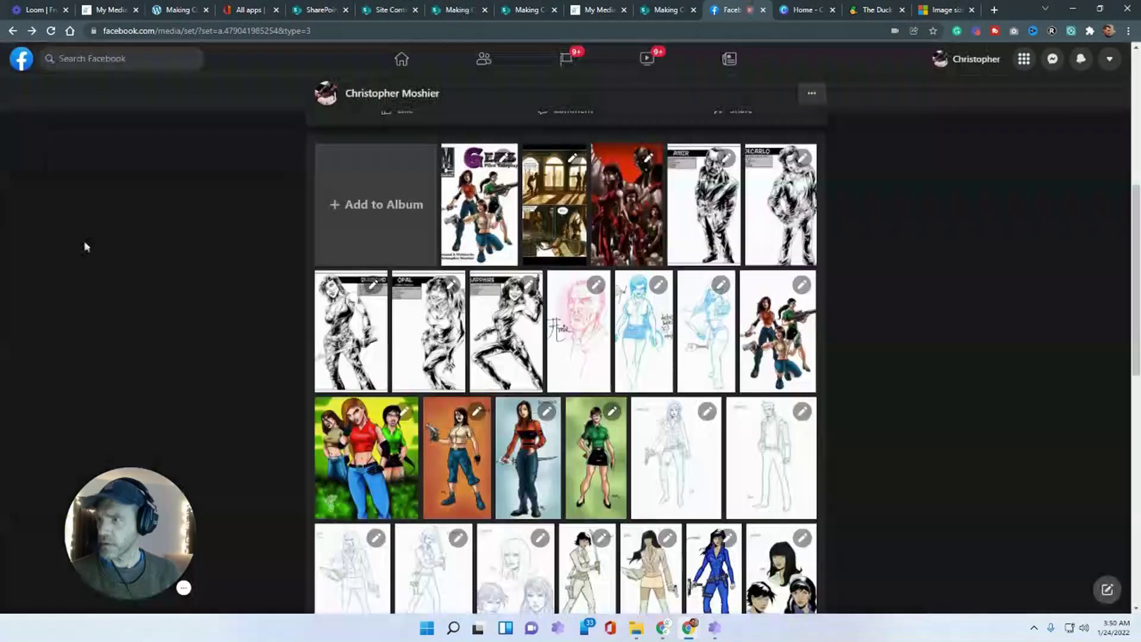
{"action": "left_click", "coordinate": [503, 339]}
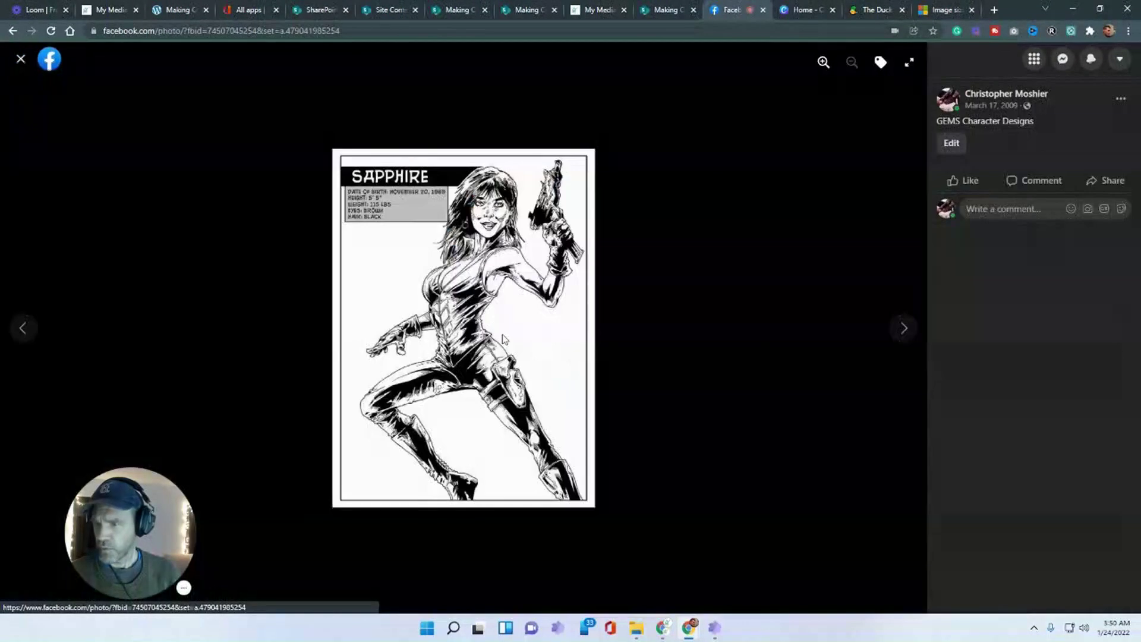
{"action": "right_click", "coordinate": [455, 276]}
- Save the Sapphire image to the desktop as sapphire-character-sketch-001.jpg, then go back to SharePoint
{"action": "left_click", "coordinate": [479, 301]}
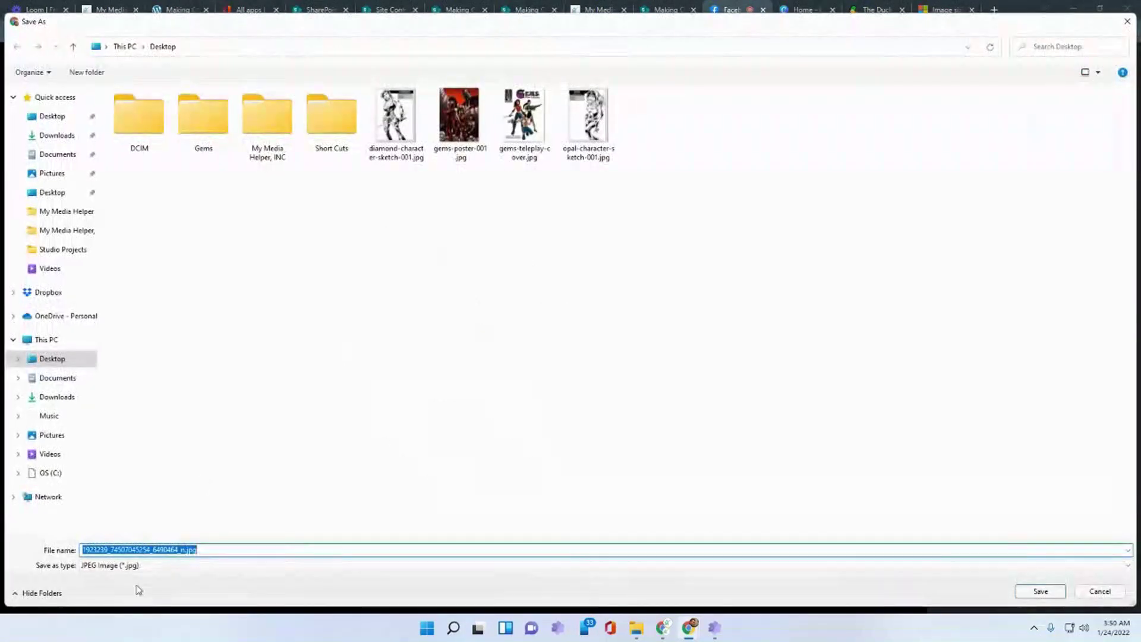
{"action": "left_click", "coordinate": [395, 122]}
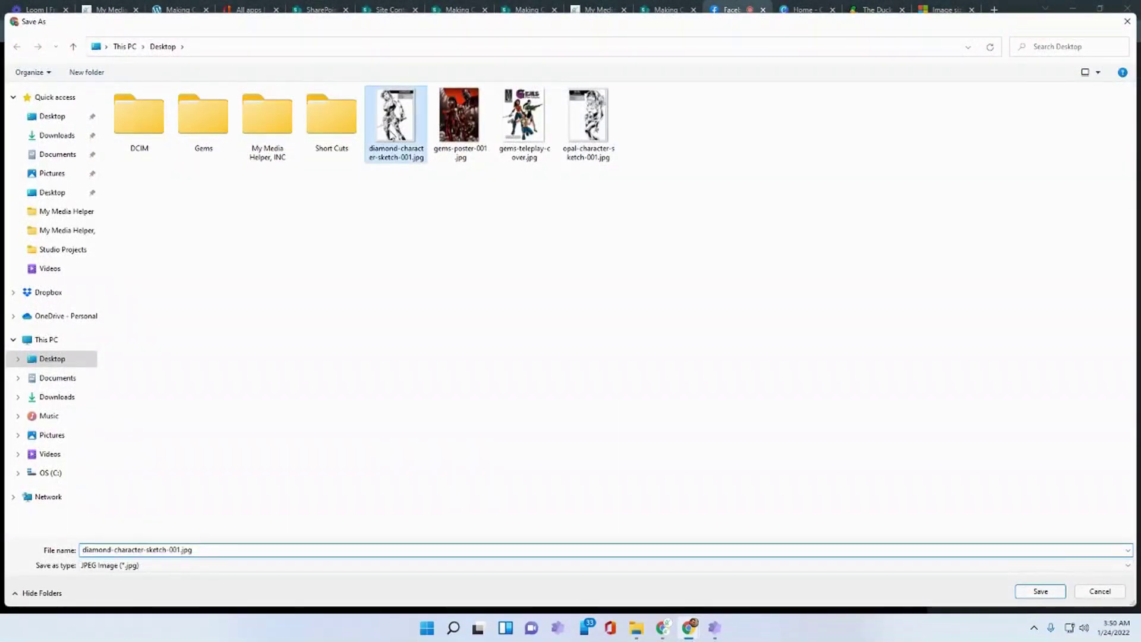
{"action": "left_click", "coordinate": [111, 551]}
{"action": "key", "text": "BackSpace"}
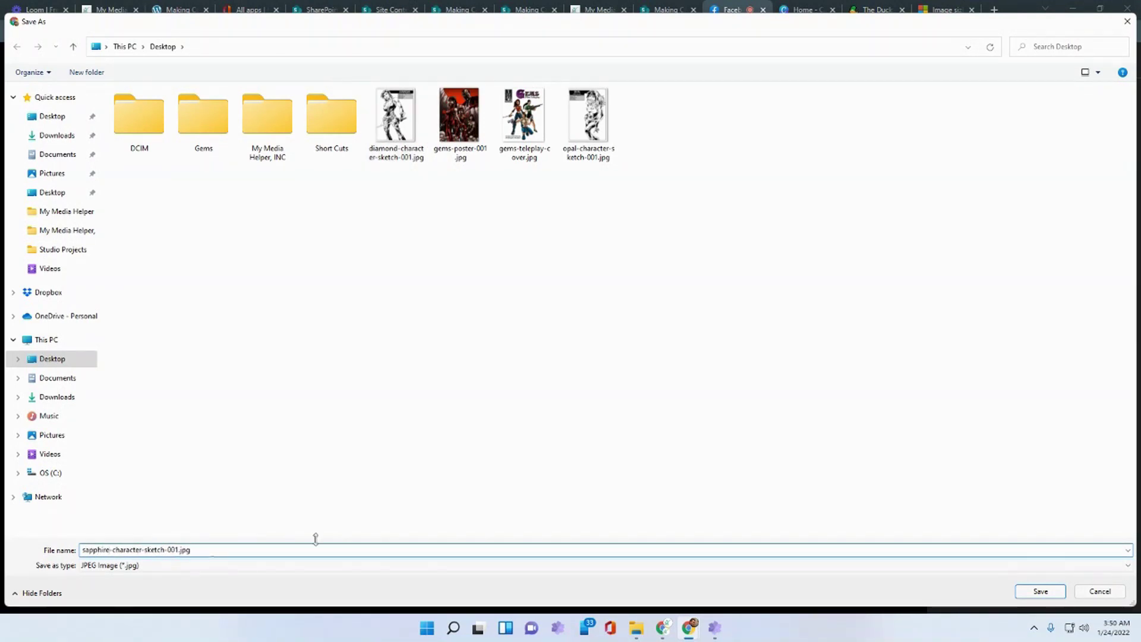
{"action": "left_click", "coordinate": [1040, 591]}
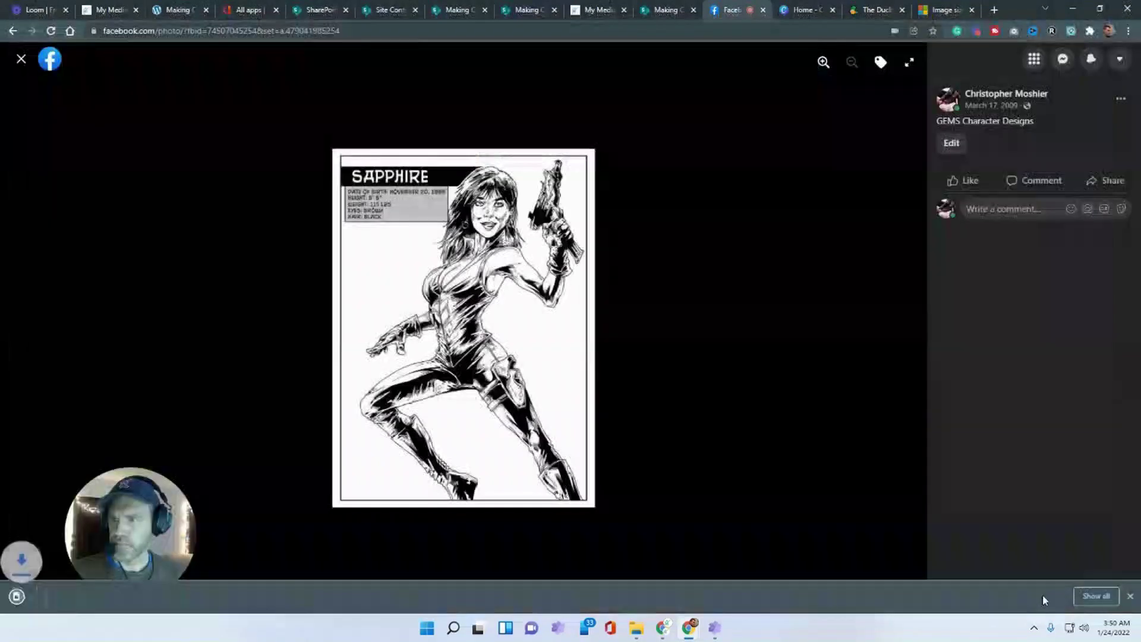
{"action": "left_click", "coordinate": [510, 15]}
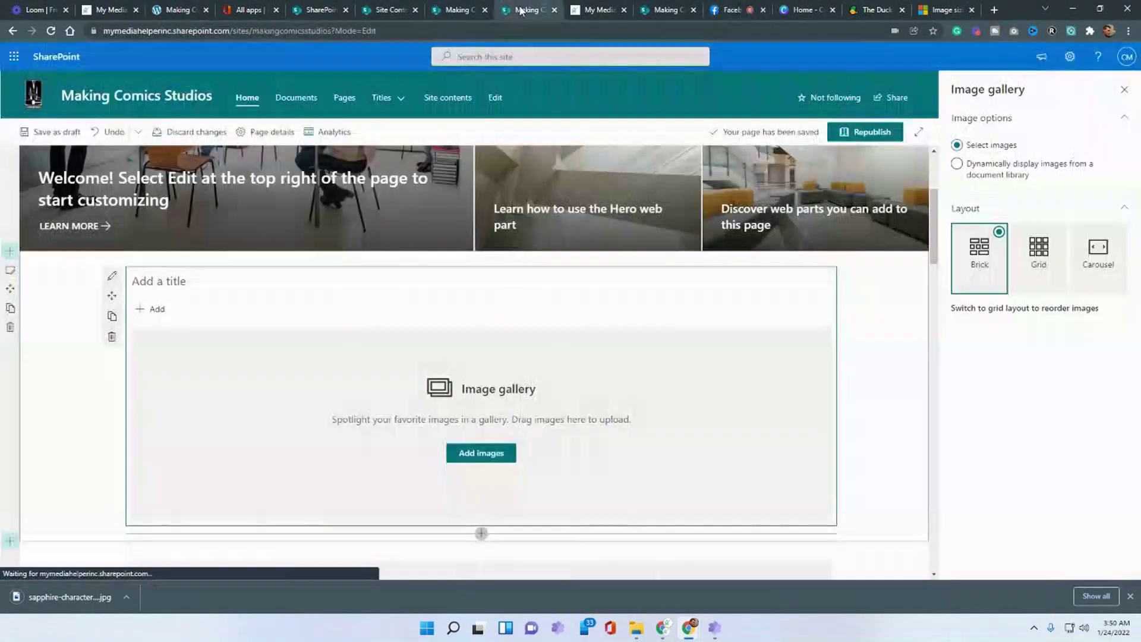
- Upload sapphire-character-sketch-001.jpg from the desktop into the Gems library
{"action": "left_click", "coordinate": [453, 17]}
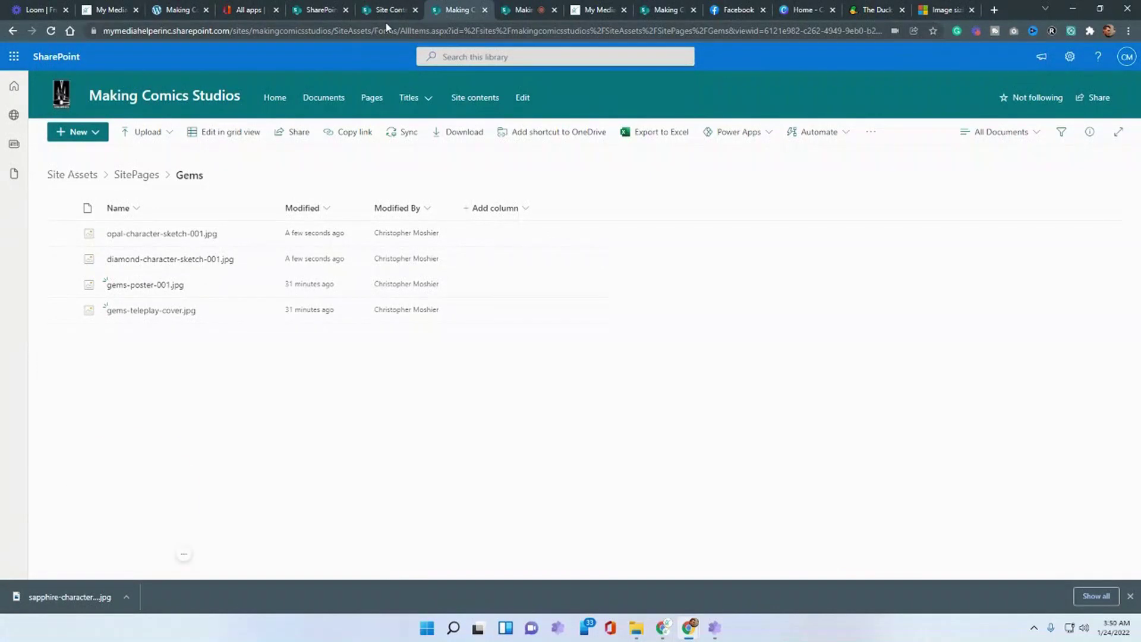
{"action": "left_click", "coordinate": [1100, 8]}
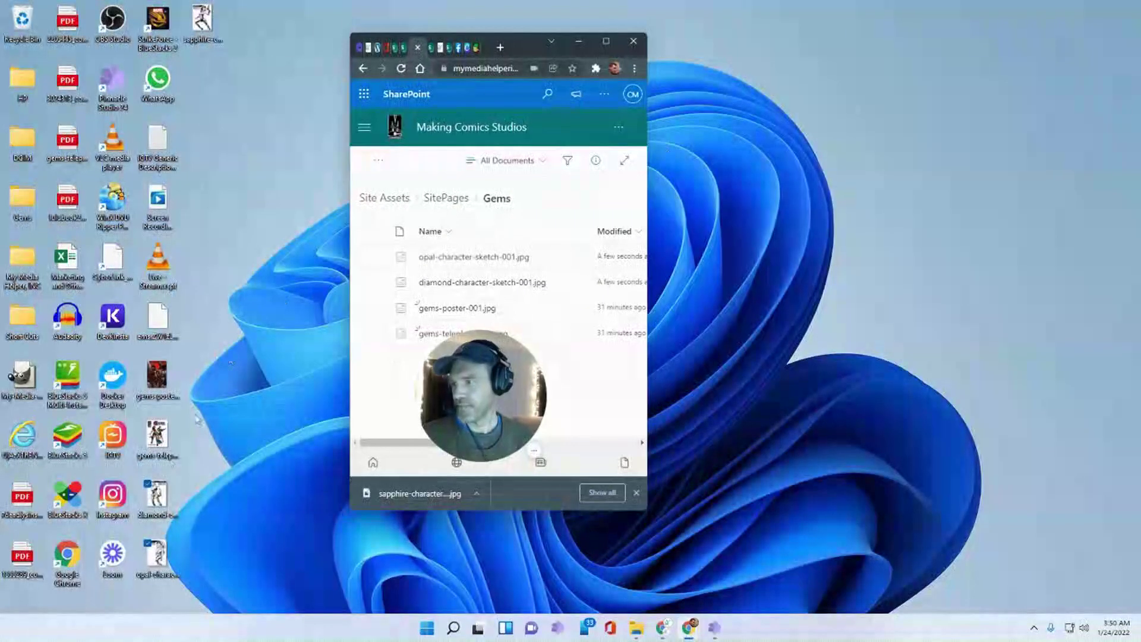
{"action": "left_click_drag", "start_coordinate": [201, 20], "coordinate": [603, 370]}
{"action": "left_click", "coordinate": [606, 41]}
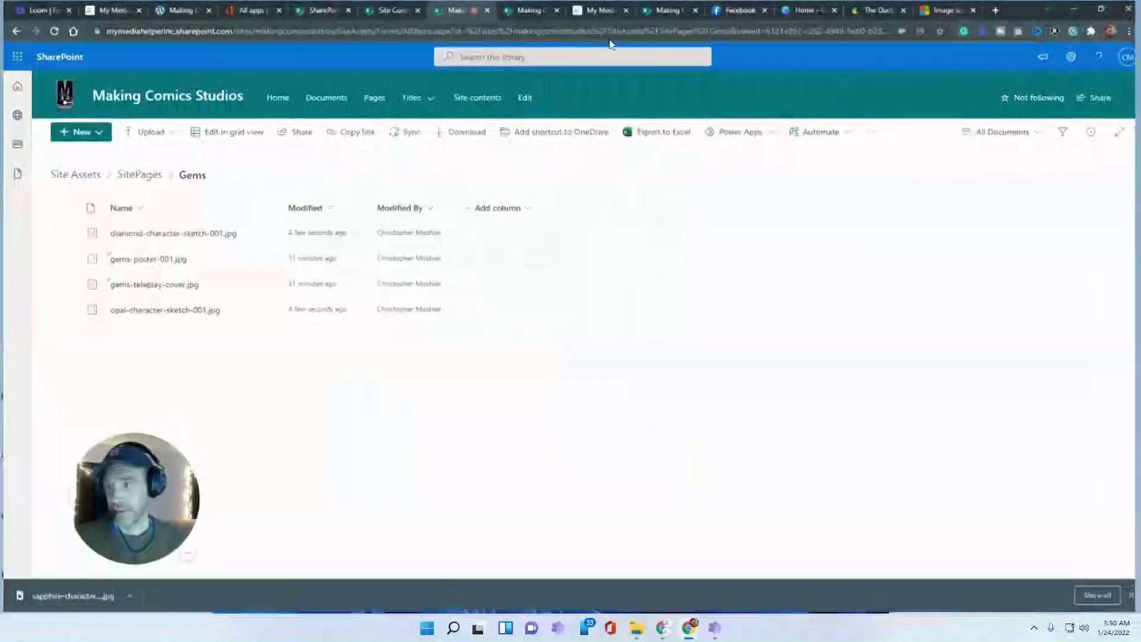
- Display the Gems files in Tiles view, then return to the page being edited
{"action": "left_click", "coordinate": [1023, 132]}
{"action": "left_click", "coordinate": [1025, 177]}
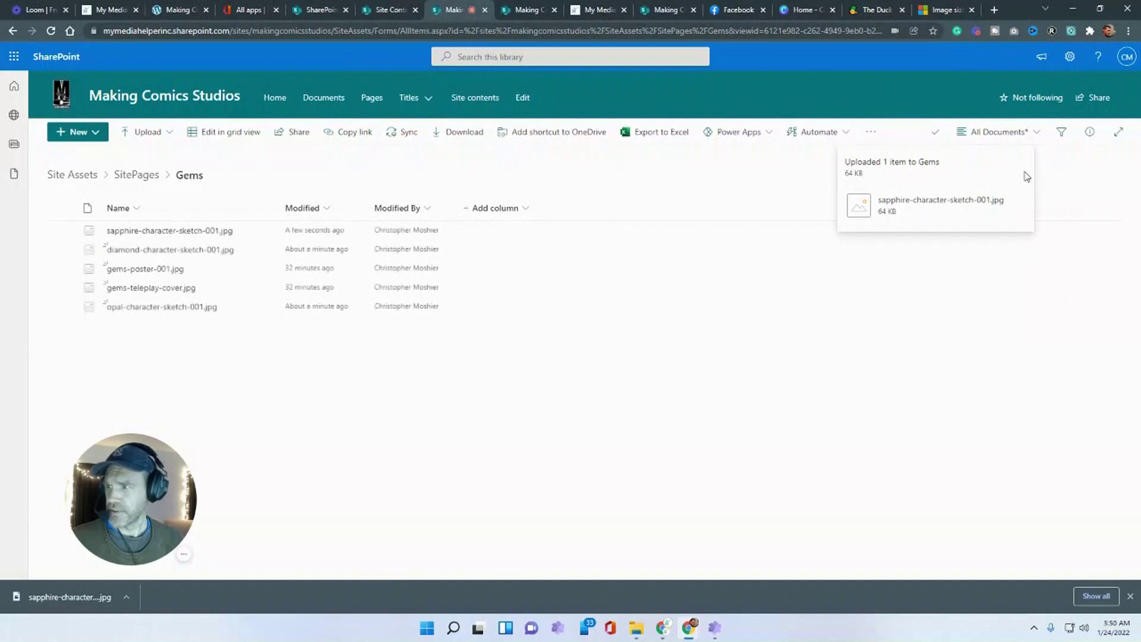
{"action": "left_click", "coordinate": [1034, 134]}
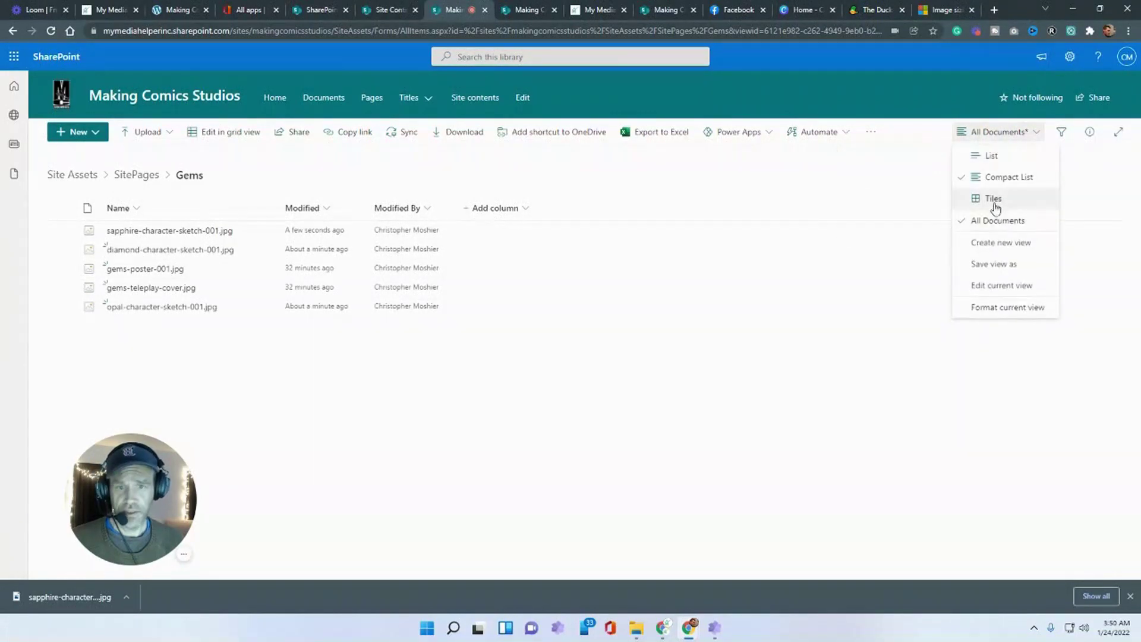
{"action": "left_click", "coordinate": [992, 197]}
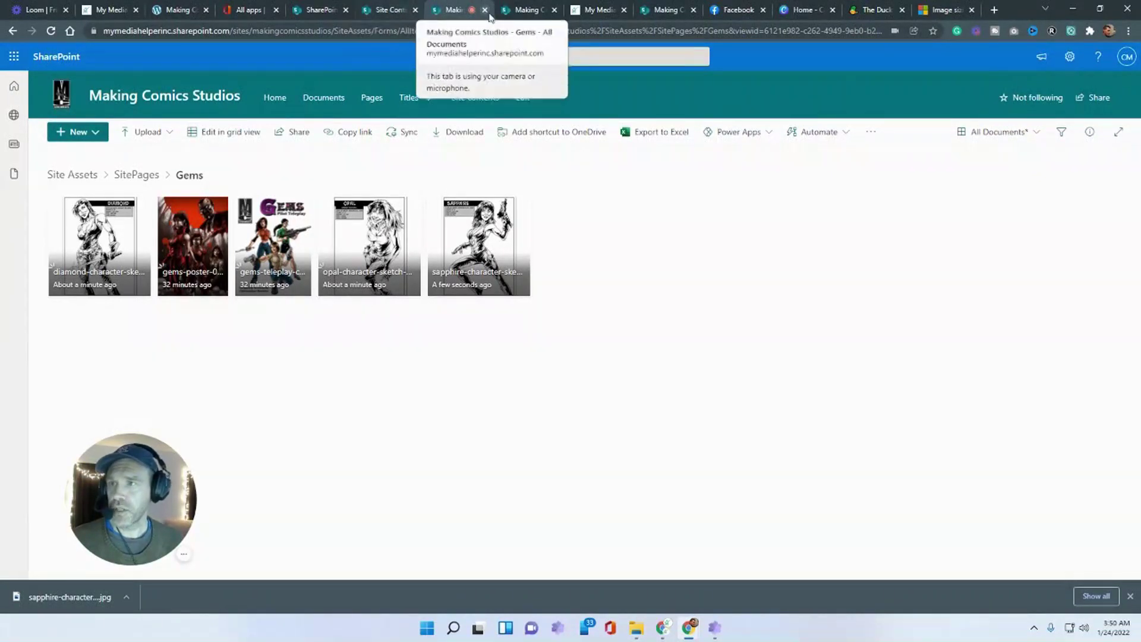
{"action": "left_click", "coordinate": [526, 13]}
{"action": "scroll", "coordinate": [558, 369], "scroll_direction": "down", "scroll_amount": 1}
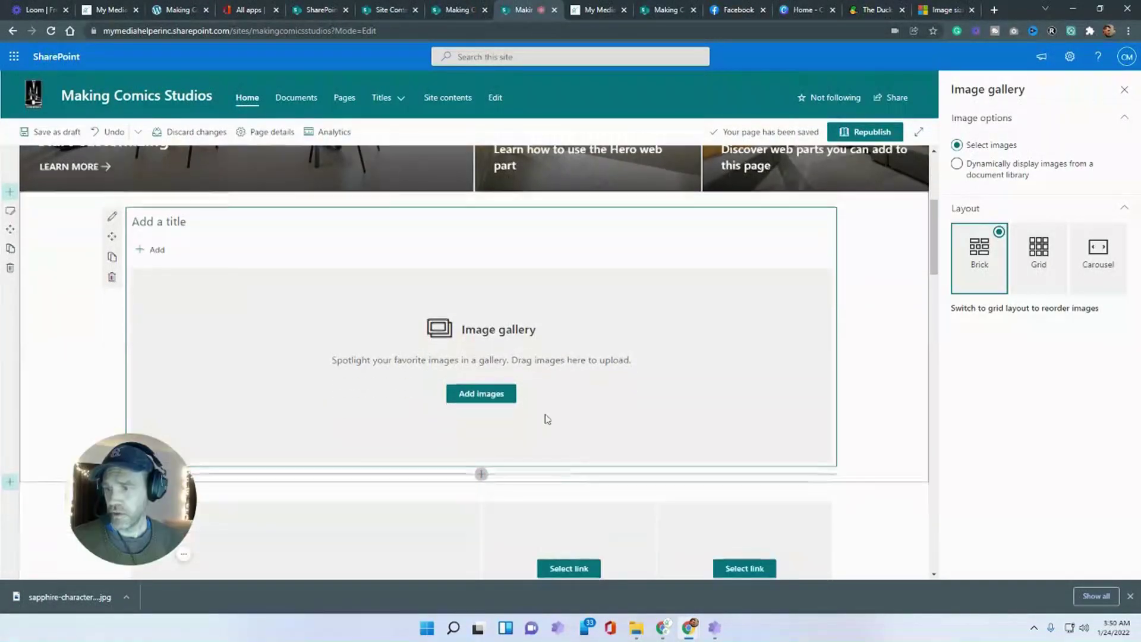
- Add the diamond, poster, teleplay cover, opal and sapphire images from Site Assets > Gems to the gallery
{"action": "left_click", "coordinate": [482, 393]}
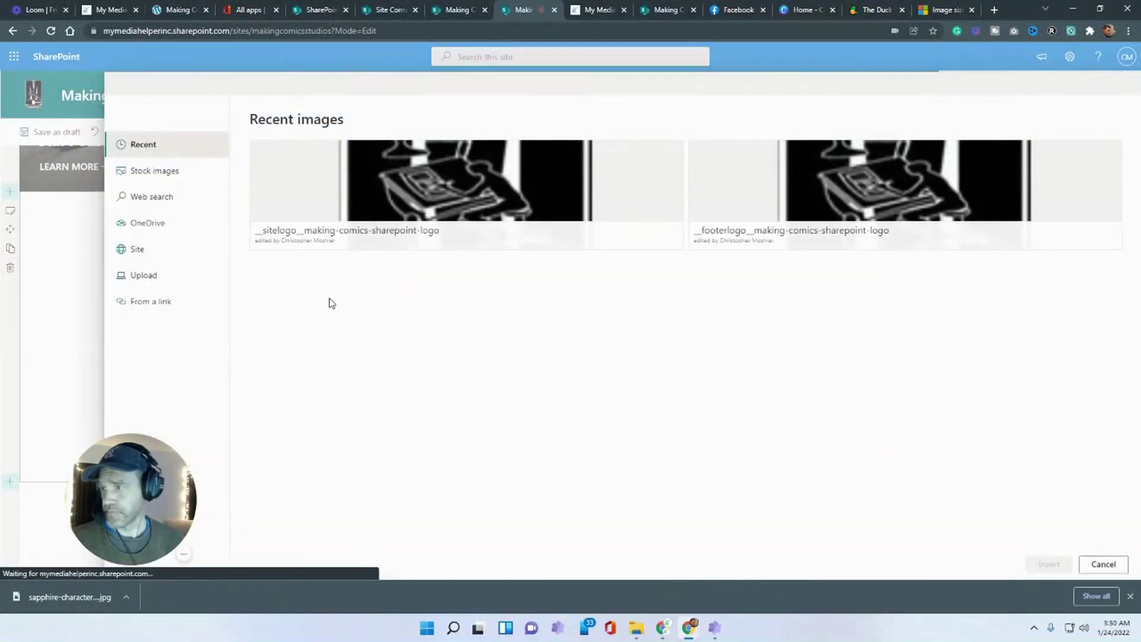
{"action": "left_click", "coordinate": [138, 248]}
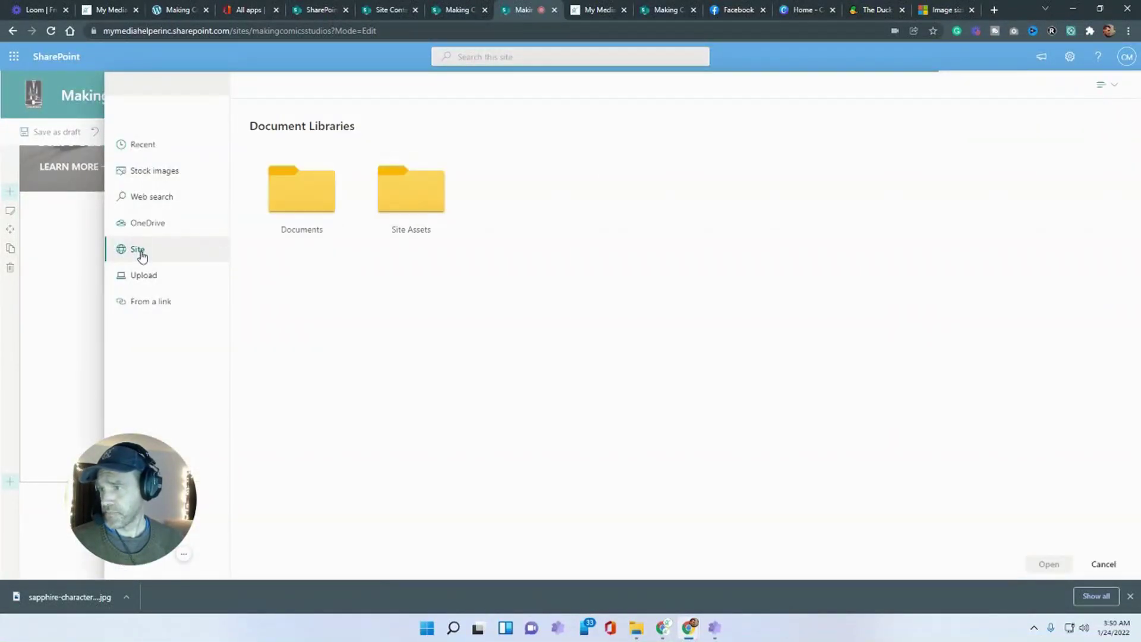
{"action": "left_click", "coordinate": [409, 193]}
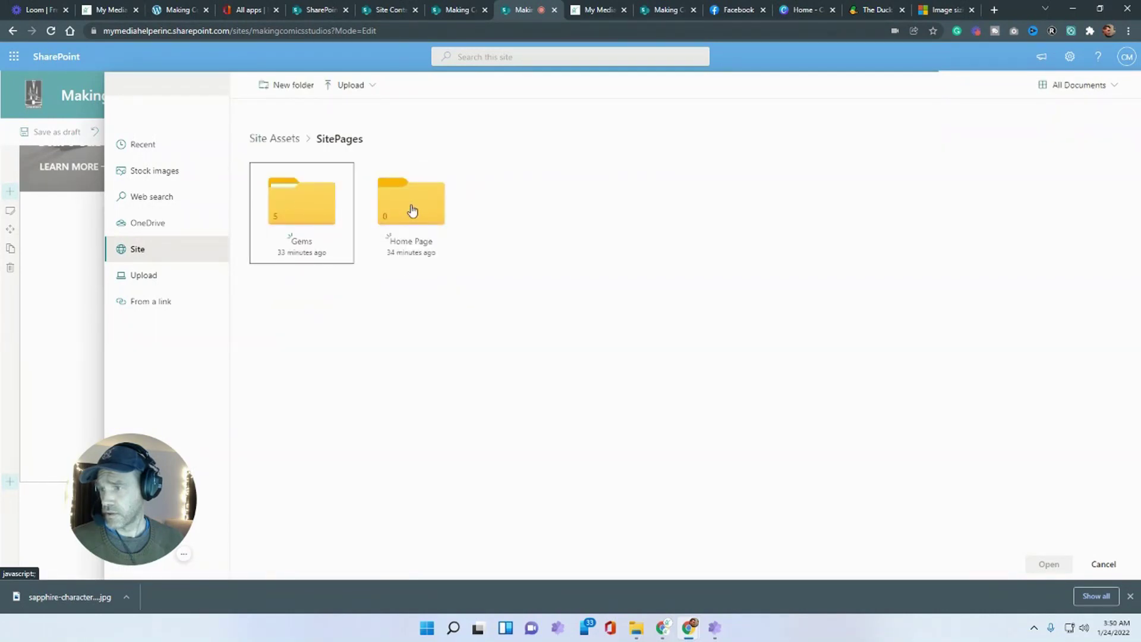
{"action": "left_click", "coordinate": [299, 203]}
{"action": "left_click", "coordinate": [307, 209]}
{"action": "left_click", "coordinate": [389, 238]}
{"action": "left_click", "coordinate": [475, 235]}
{"action": "left_click", "coordinate": [571, 235]}
{"action": "left_click", "coordinate": [680, 235]}
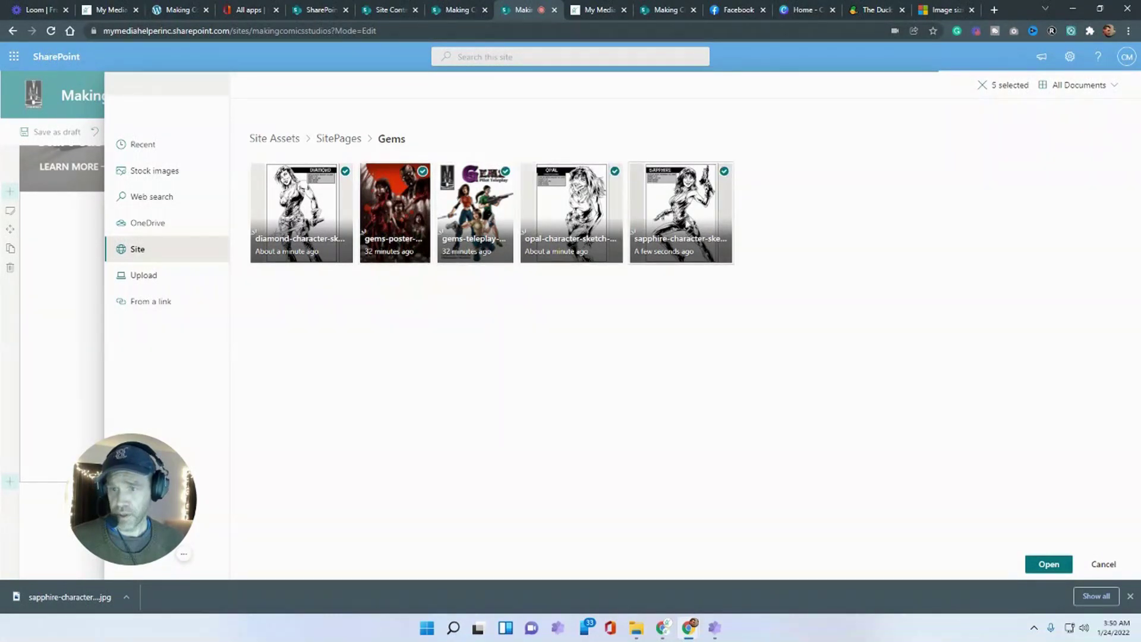
{"action": "left_click", "coordinate": [1031, 563]}
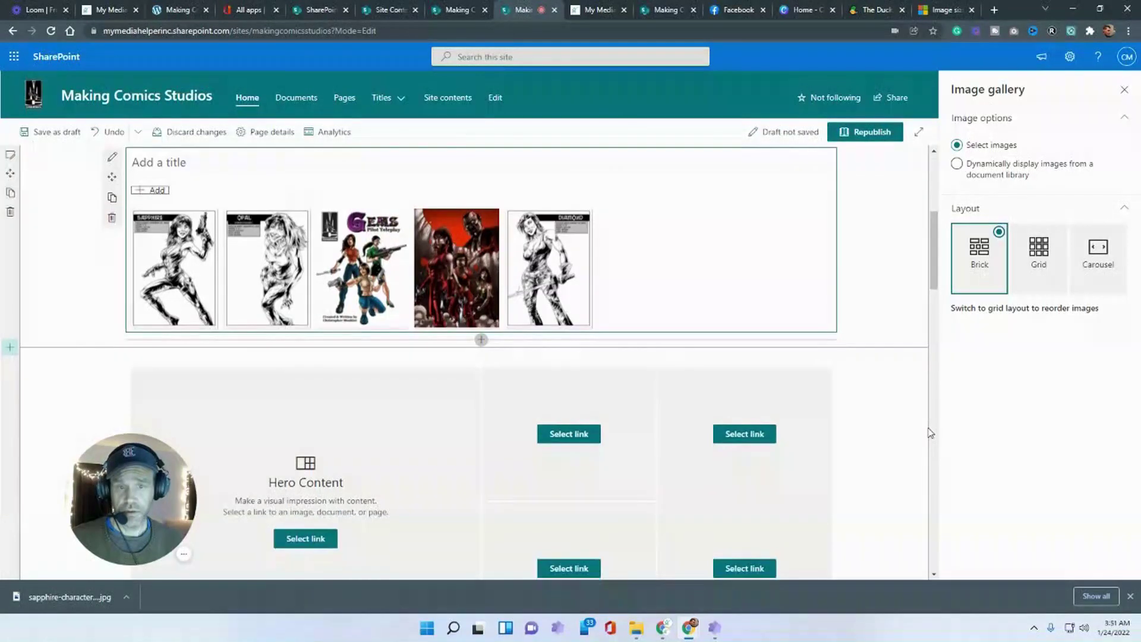
{"action": "left_click", "coordinate": [1044, 248]}
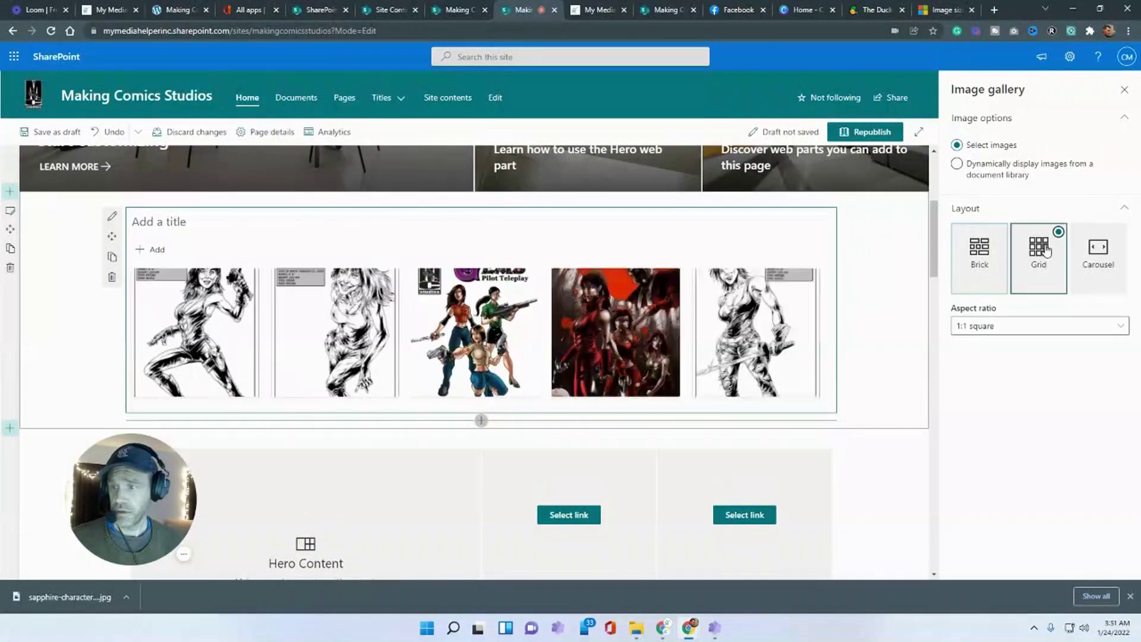
{"action": "left_click", "coordinate": [1094, 268]}
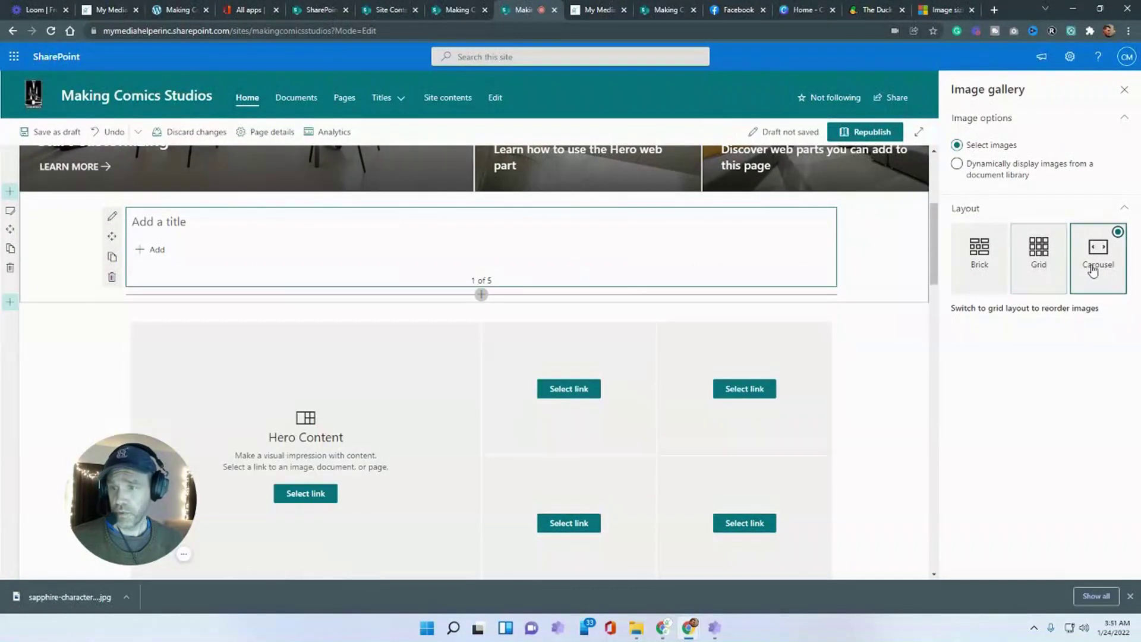
{"action": "left_click", "coordinate": [1001, 262]}
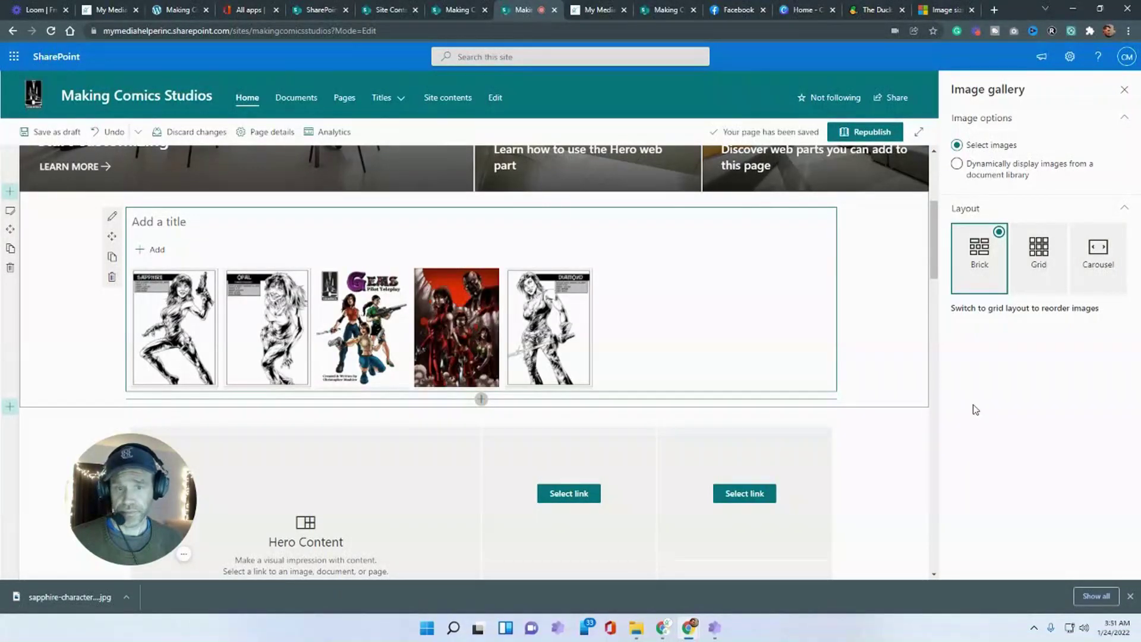
{"action": "left_click", "coordinate": [957, 164]}
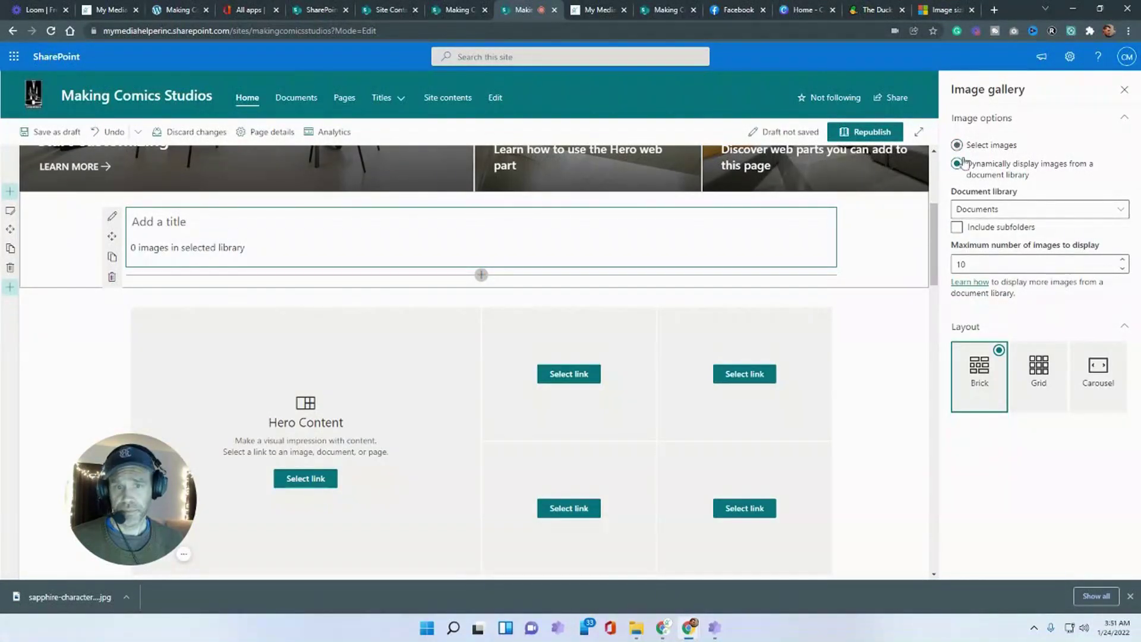
{"action": "left_click", "coordinate": [978, 208]}
{"action": "left_click", "coordinate": [978, 250]}
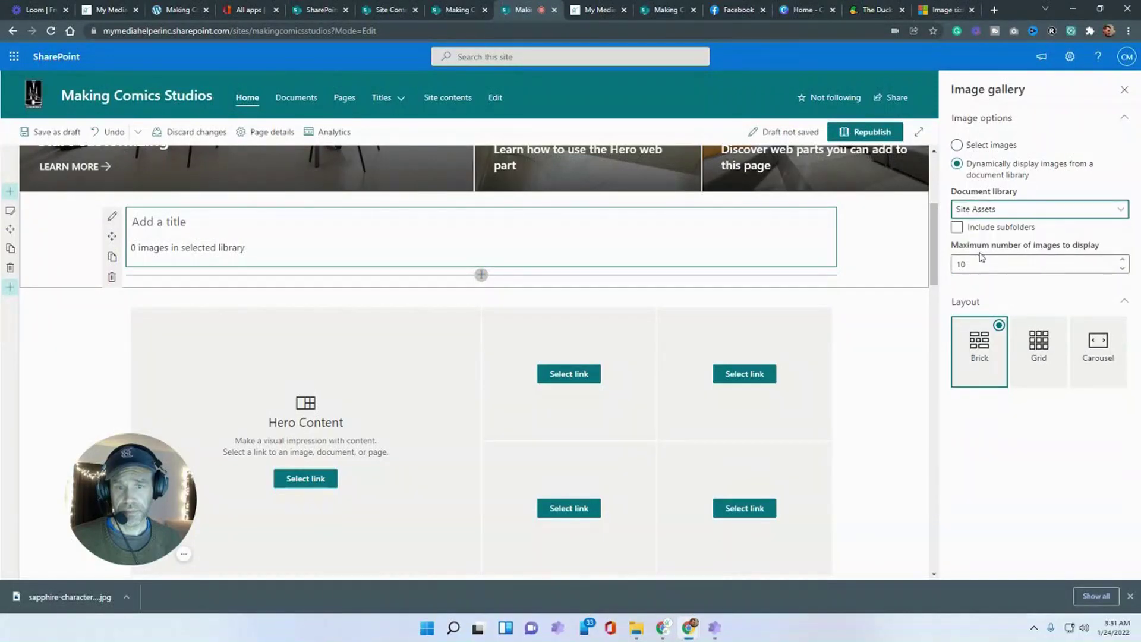
{"action": "left_click", "coordinate": [957, 228]}
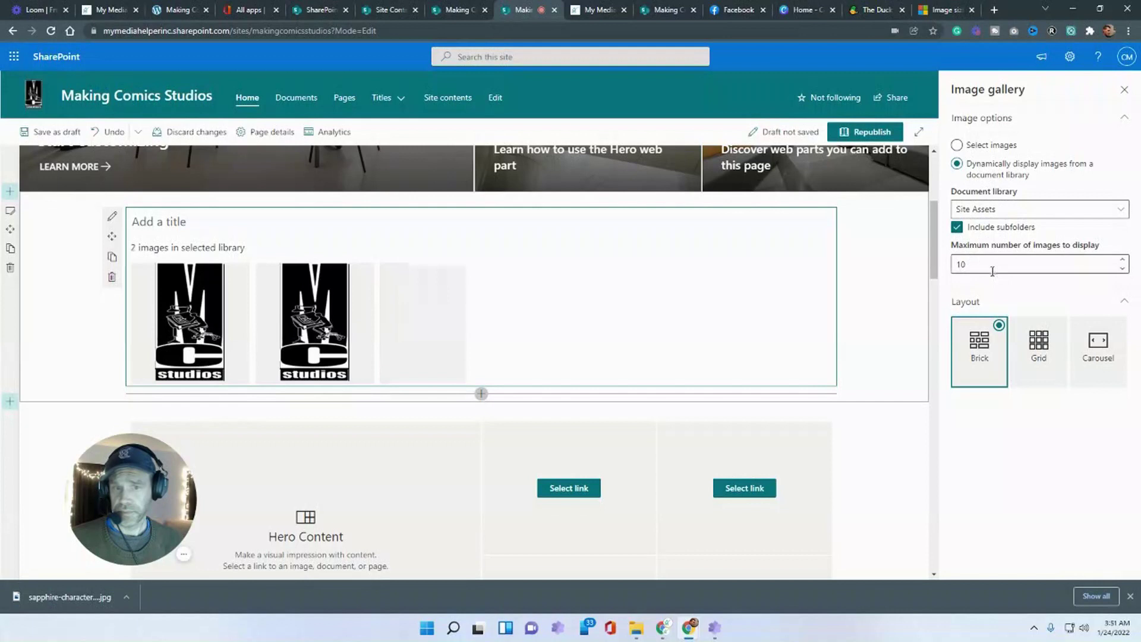
{"action": "scroll", "coordinate": [726, 412], "scroll_direction": "down", "scroll_amount": 2}
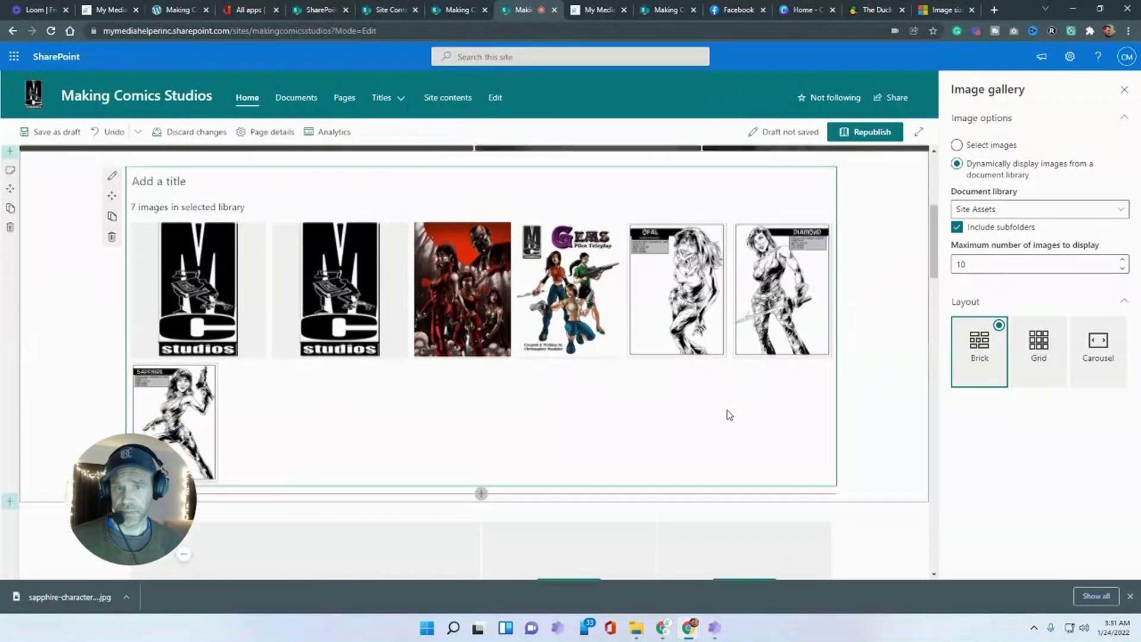
{"action": "left_click", "coordinate": [989, 210]}
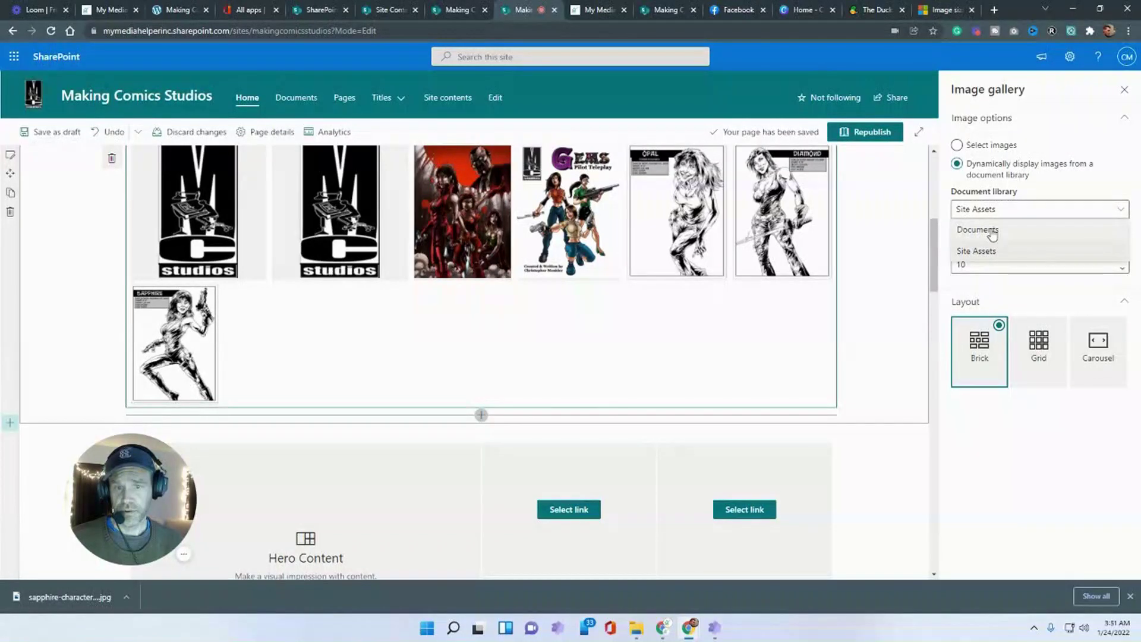
{"action": "left_click", "coordinate": [991, 234]}
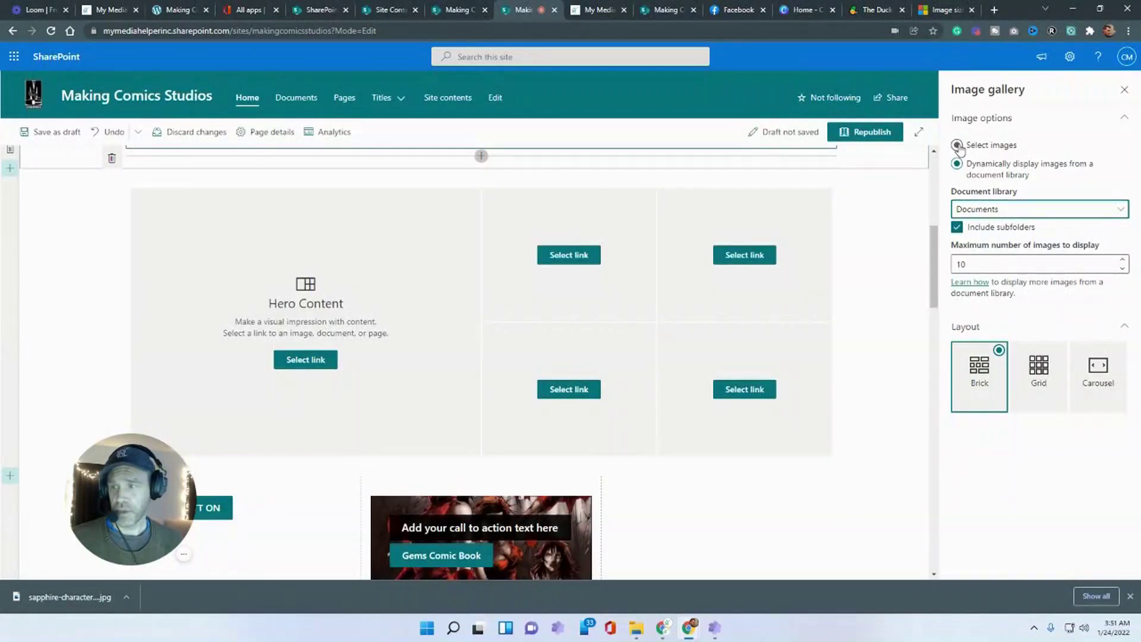
{"action": "left_click", "coordinate": [957, 145]}
- Try the gallery as a Grid with 16:9 and 4:3 aspect ratios, then return to Brick layout
{"action": "scroll", "coordinate": [896, 463], "scroll_direction": "up", "scroll_amount": 2}
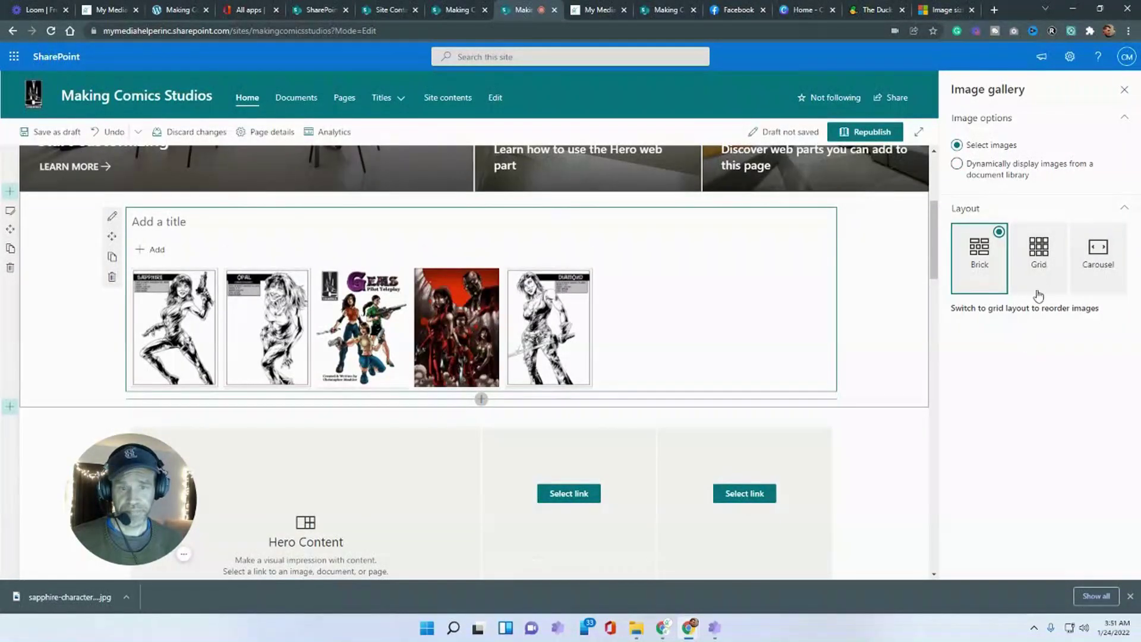
{"action": "left_click", "coordinate": [1037, 282]}
{"action": "left_click", "coordinate": [972, 255]}
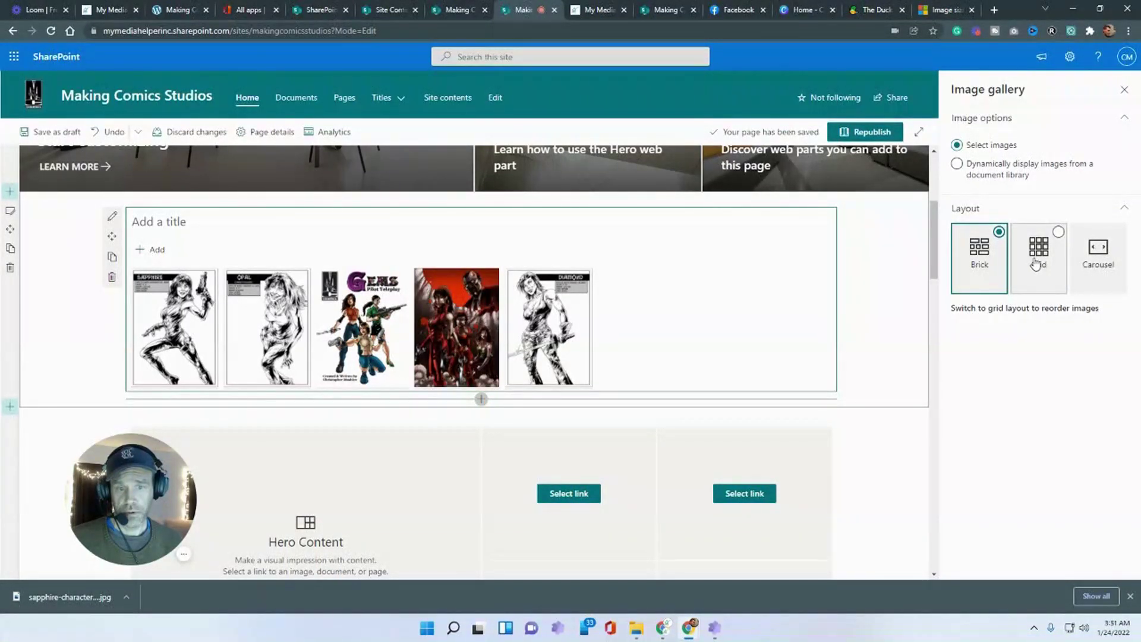
{"action": "left_click", "coordinate": [1057, 265]}
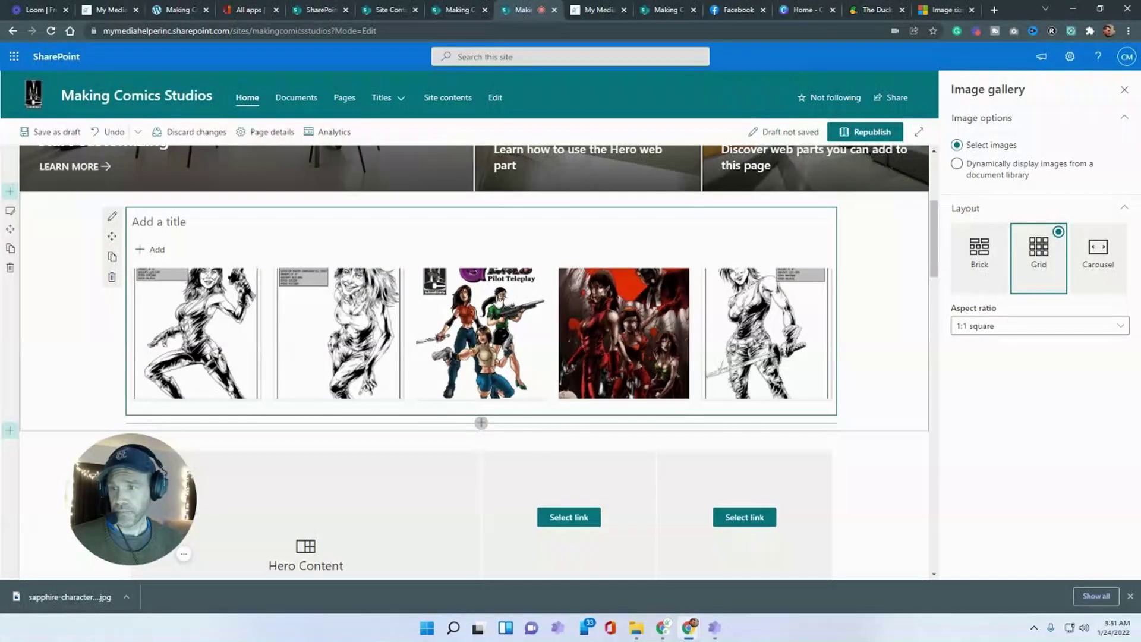
{"action": "left_click", "coordinate": [1004, 326]}
{"action": "left_click", "coordinate": [977, 368]}
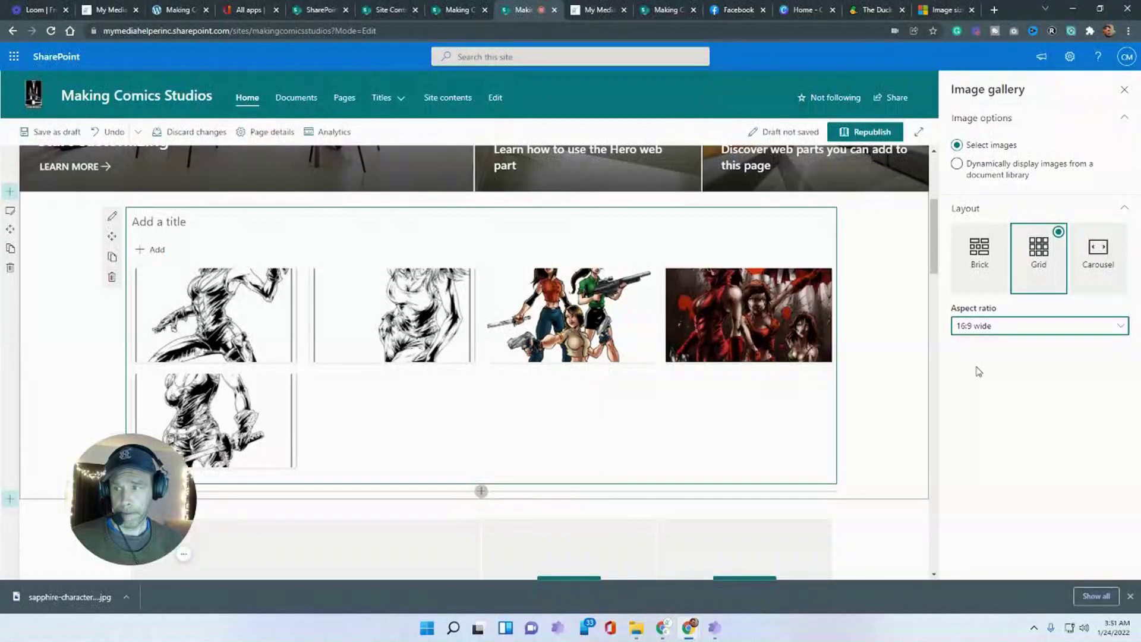
{"action": "left_click", "coordinate": [1012, 328]}
{"action": "left_click", "coordinate": [986, 389]}
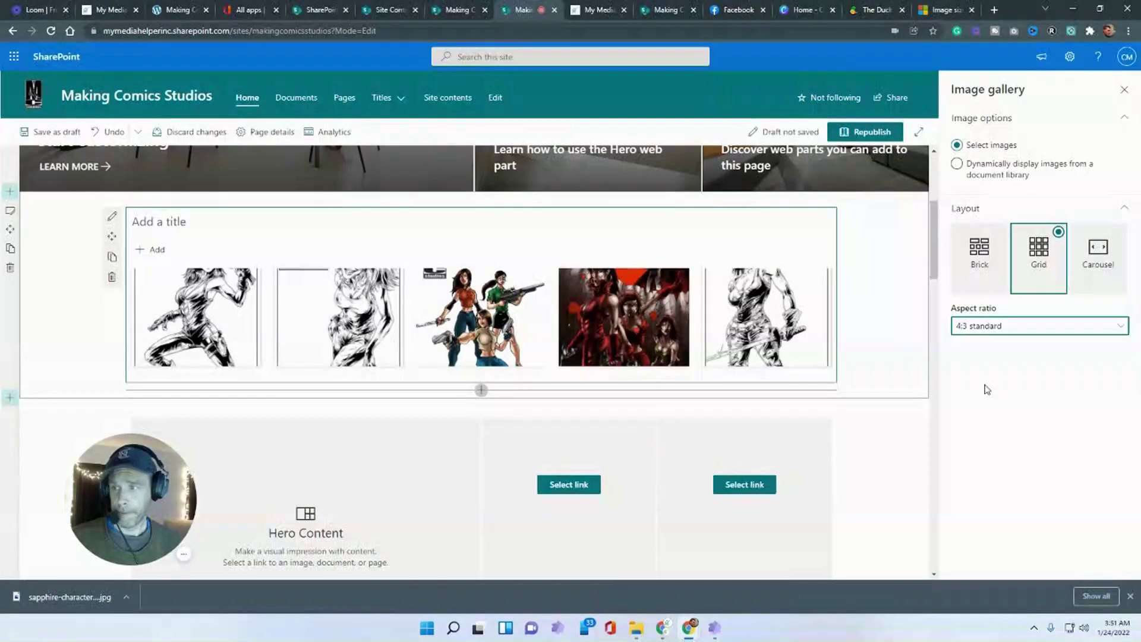
{"action": "left_click", "coordinate": [979, 255]}
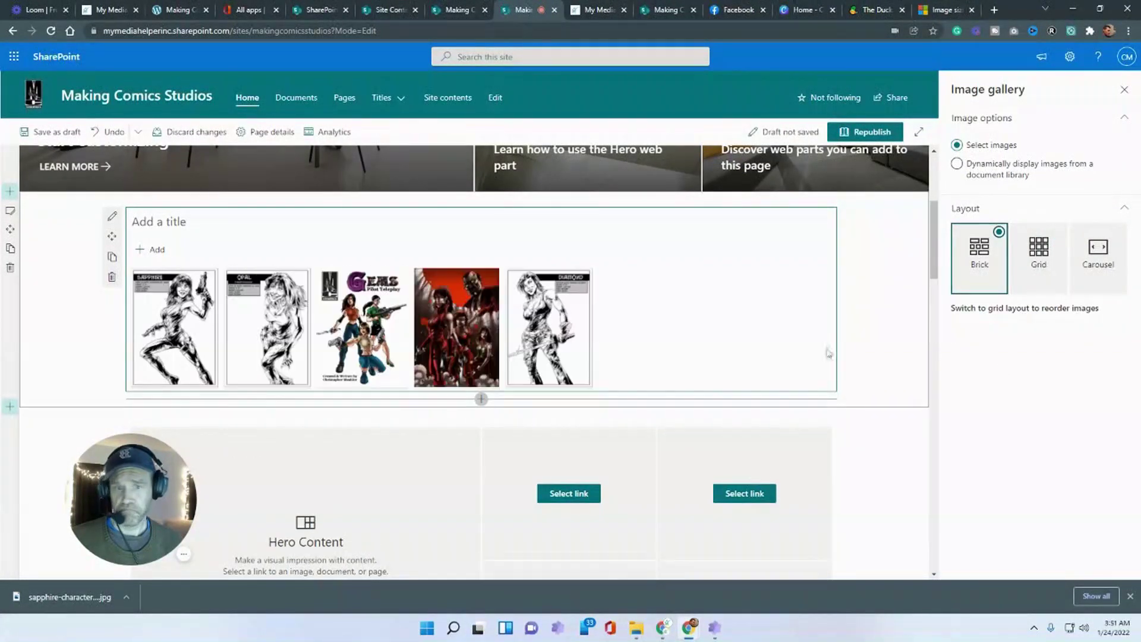
- Save the page as a draft and reopen it for editing
{"action": "mouse_move", "coordinate": [180, 303]}
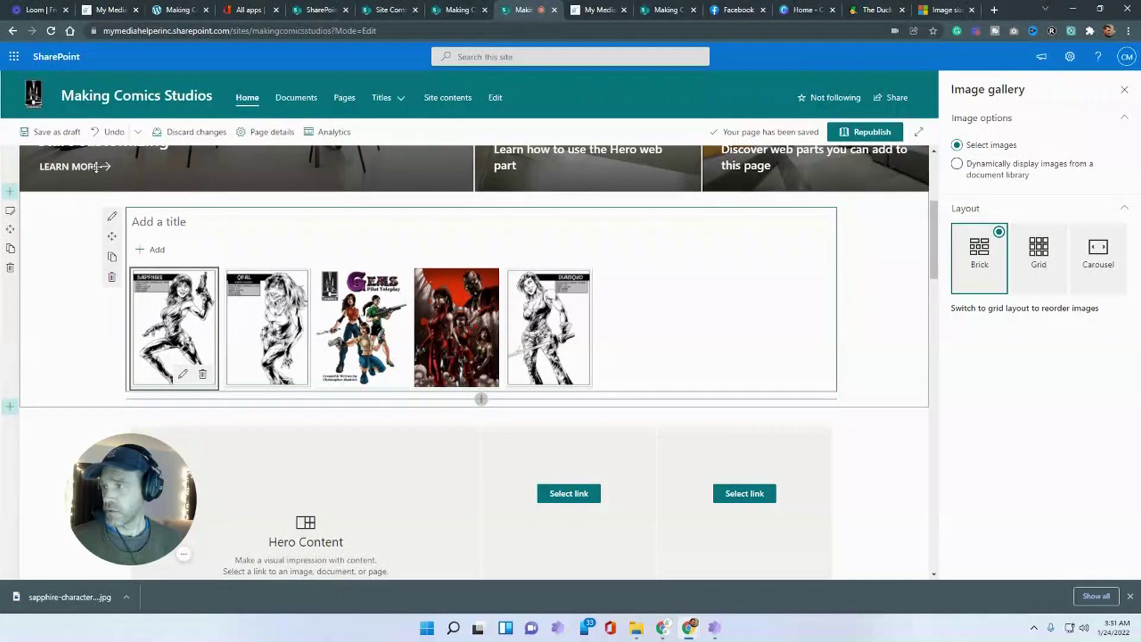
{"action": "left_click", "coordinate": [54, 138]}
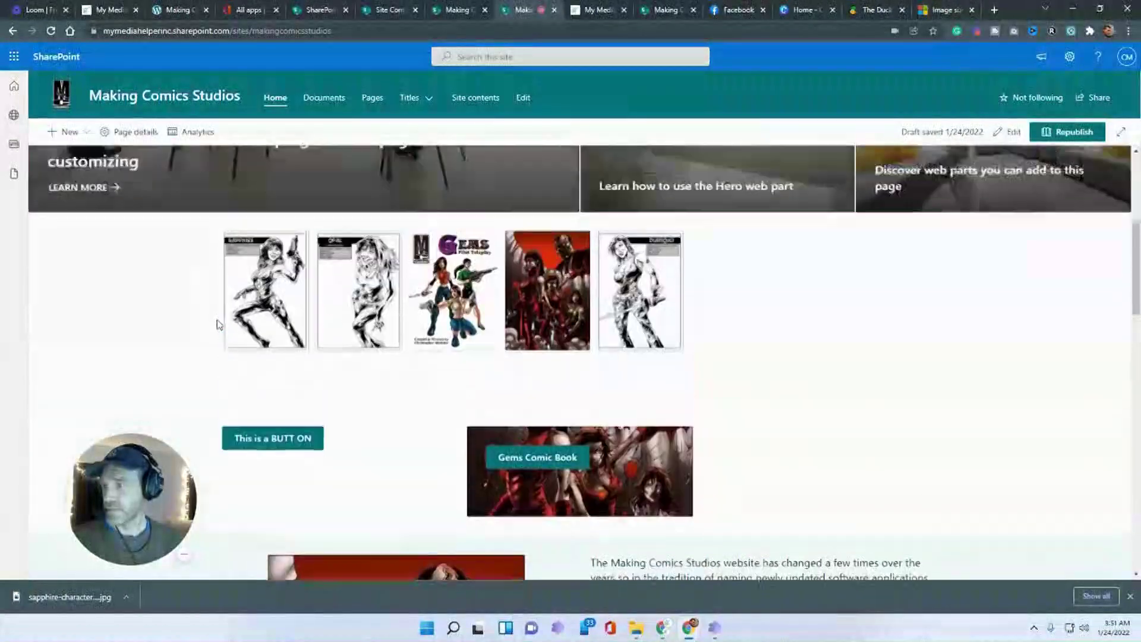
{"action": "left_click", "coordinate": [1008, 132]}
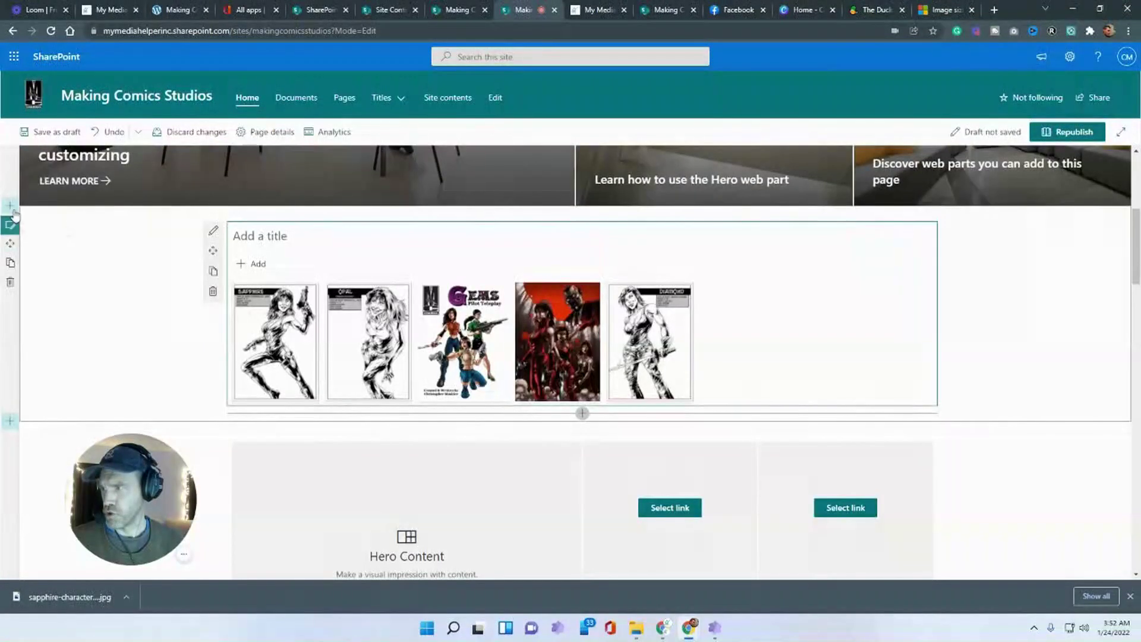
- Add a one-column section above the gallery containing a Link web part
{"action": "left_click", "coordinate": [10, 224]}
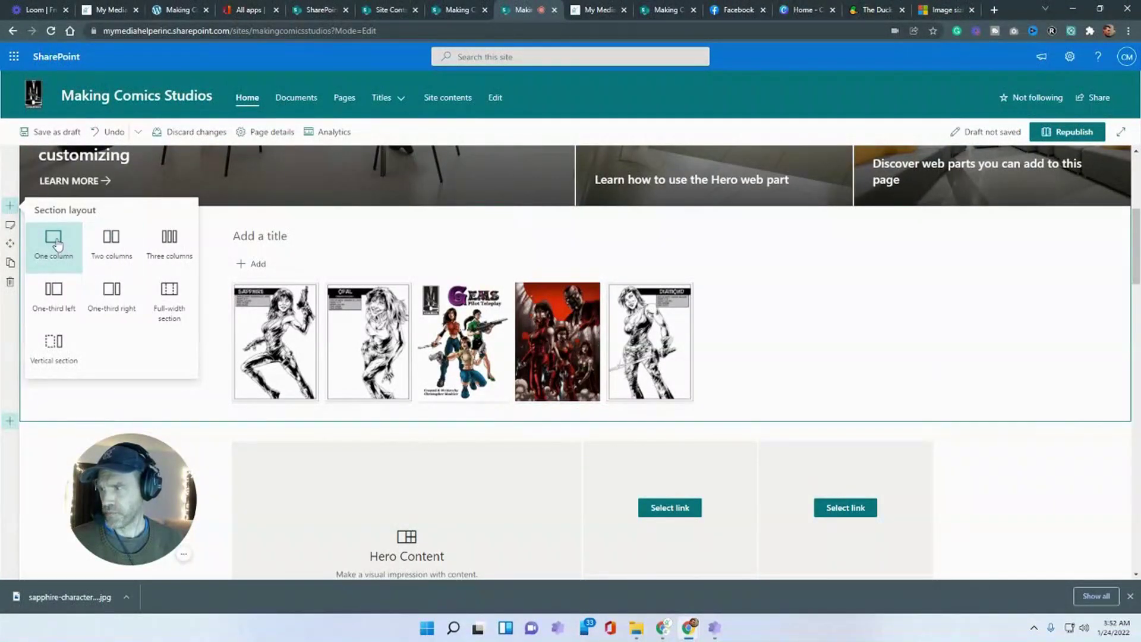
{"action": "left_click", "coordinate": [55, 243]}
{"action": "left_click", "coordinate": [583, 215]}
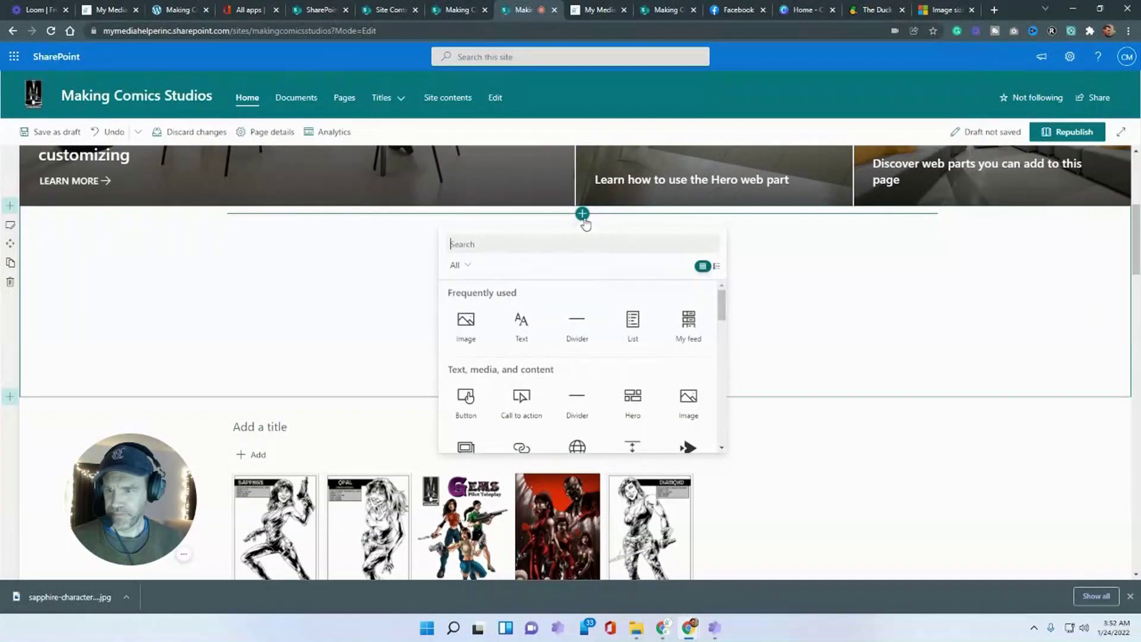
{"action": "scroll", "coordinate": [577, 321], "scroll_direction": "down", "scroll_amount": 1}
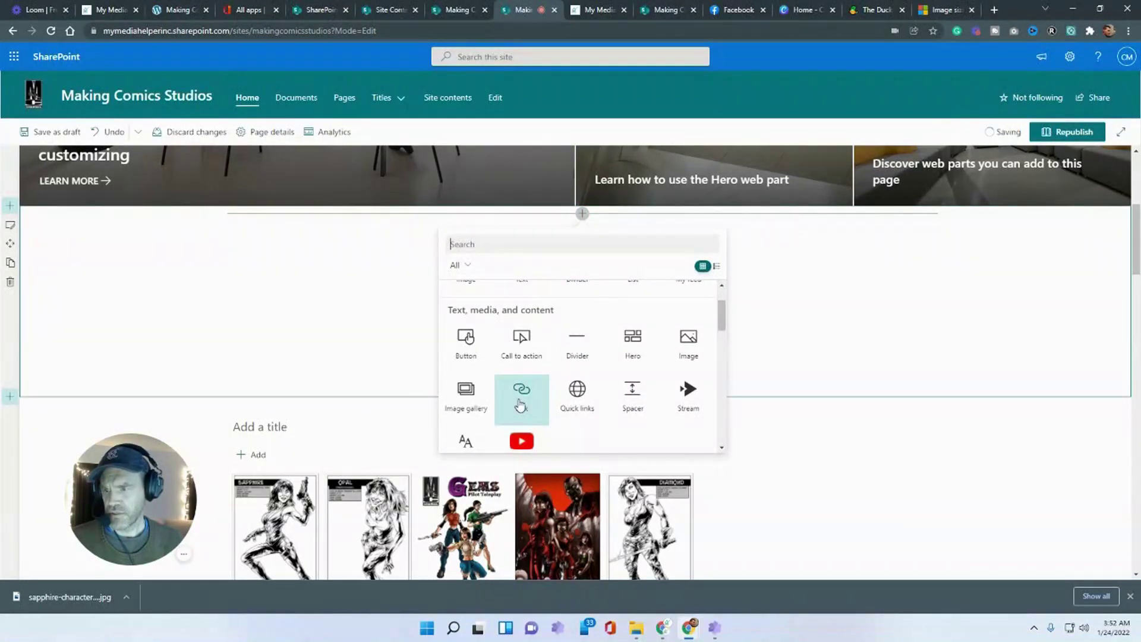
{"action": "left_click", "coordinate": [511, 400]}
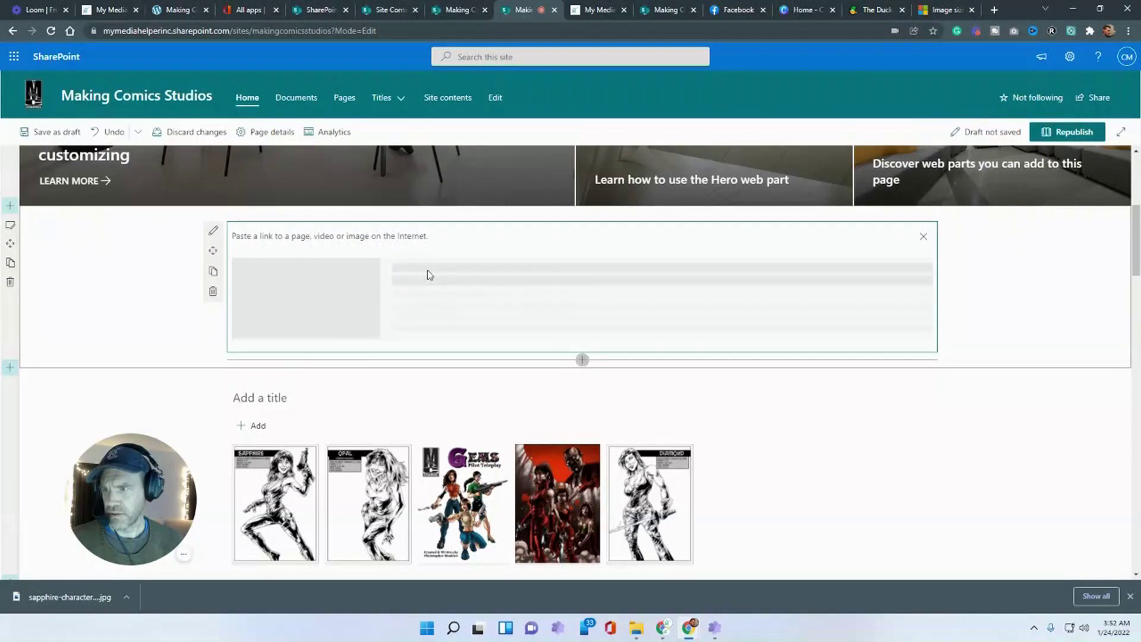
- Enter the Link web part's web address to load its preview, and open its alternative text settings
{"action": "type", "text": "https"}
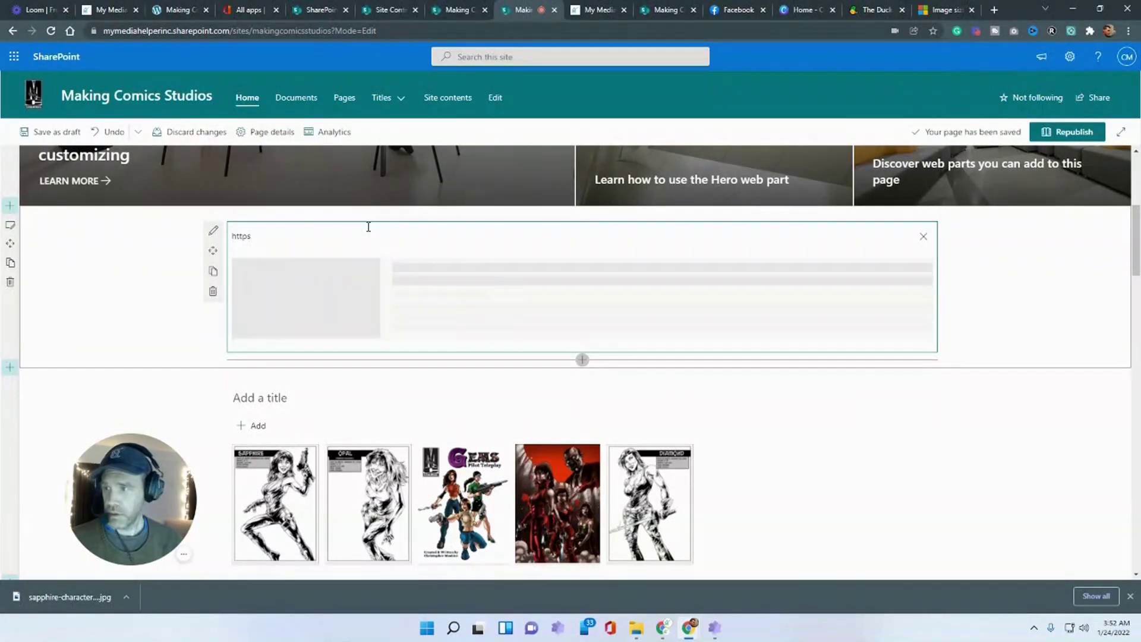
{"action": "type", "text": "://https"}
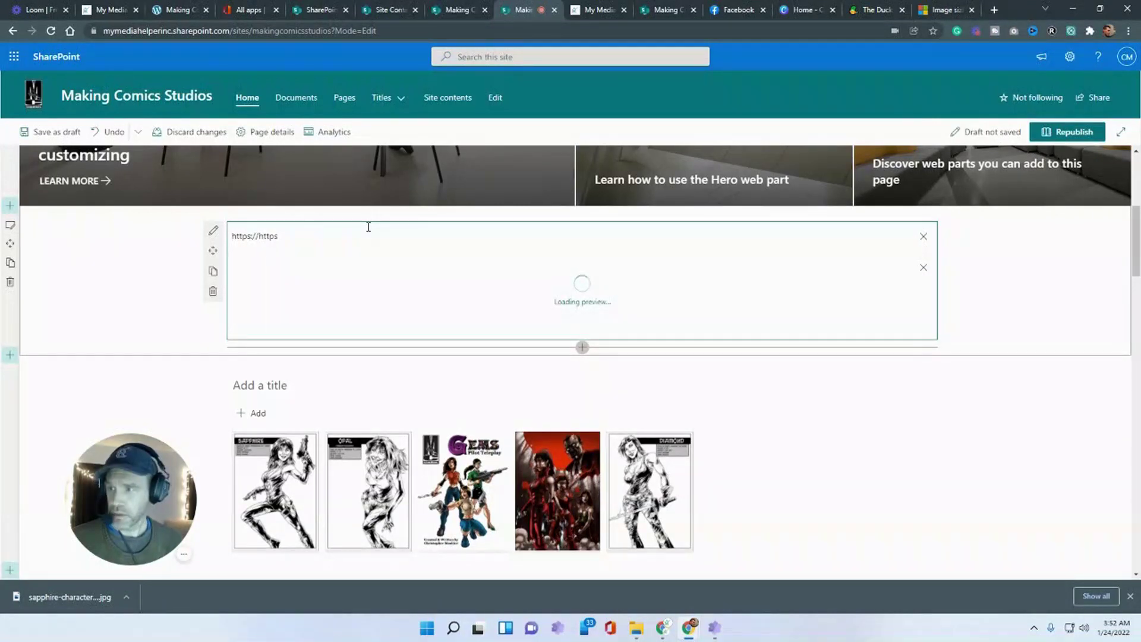
{"action": "key", "text": "BackSpace"}
{"action": "key", "text": "BackSpace"}
{"action": "key", "text": "BackSpace"}
{"action": "key", "text": "BackSpace"}
{"action": "key", "text": "BackSpace"}
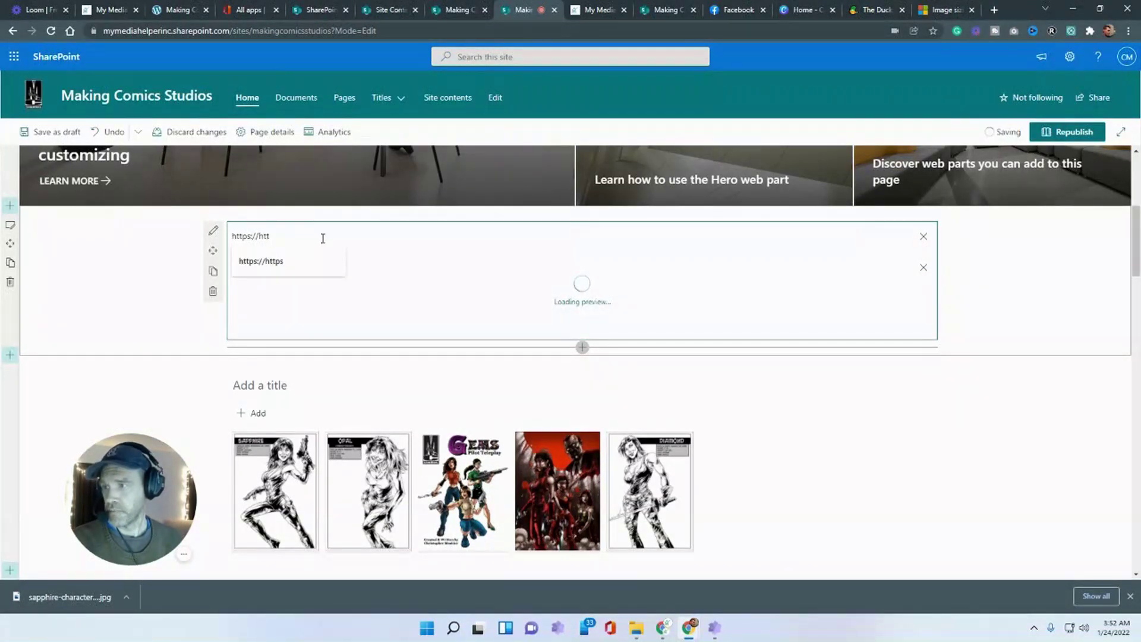
{"action": "key", "text": "Home"}
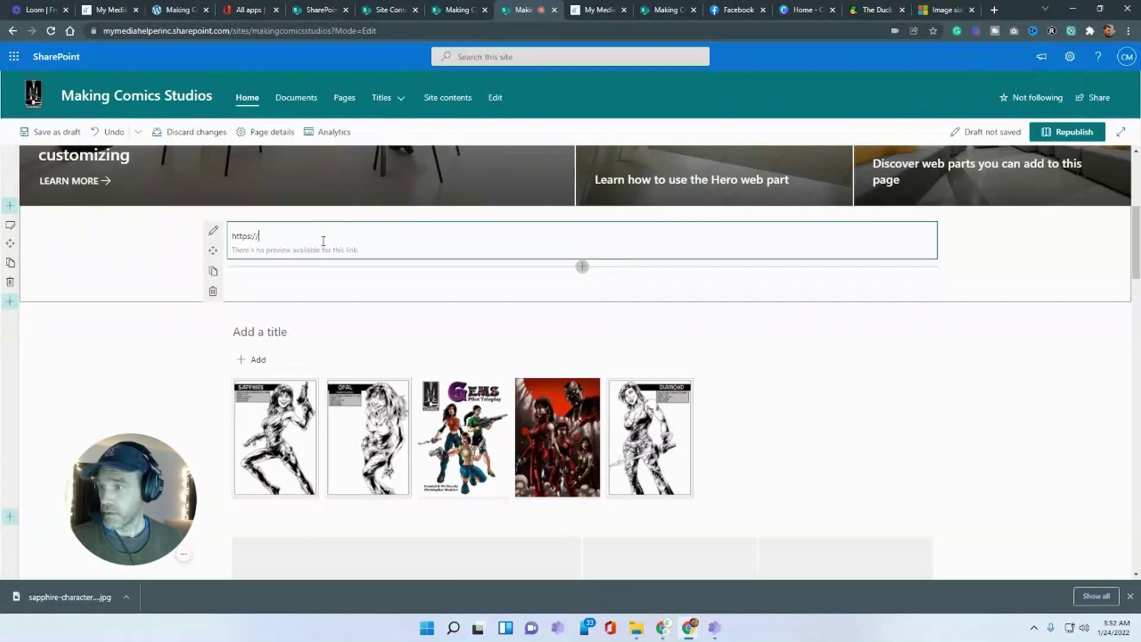
{"action": "key", "text": "shift+End"}
{"action": "type", "text": "htt"}
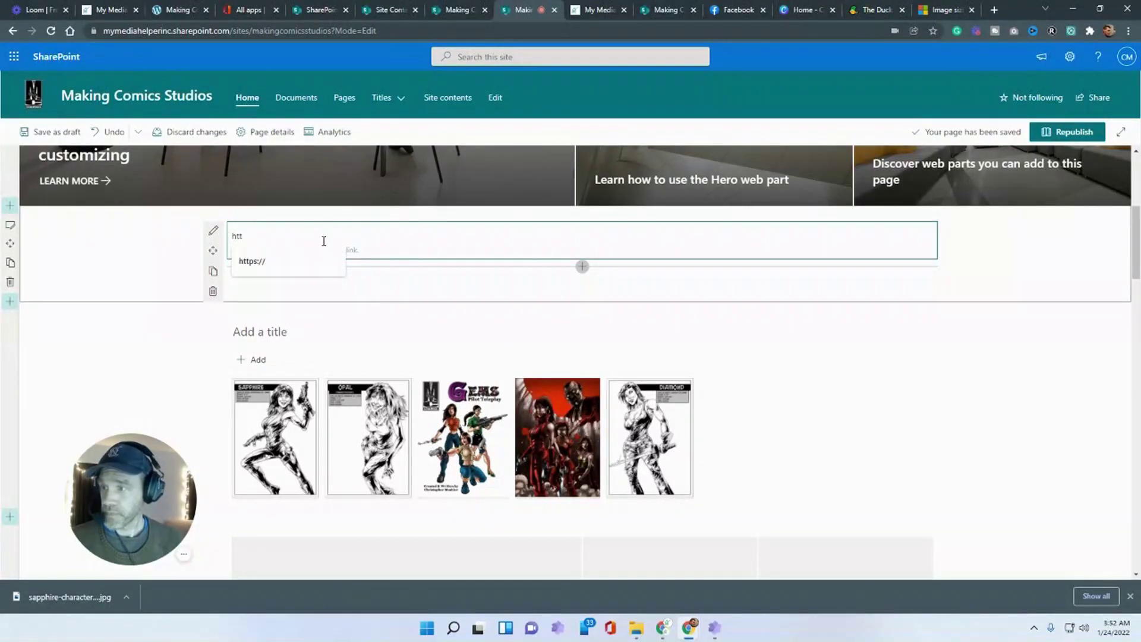
{"action": "type", "text": "ps://www.mymediahelper.com"}
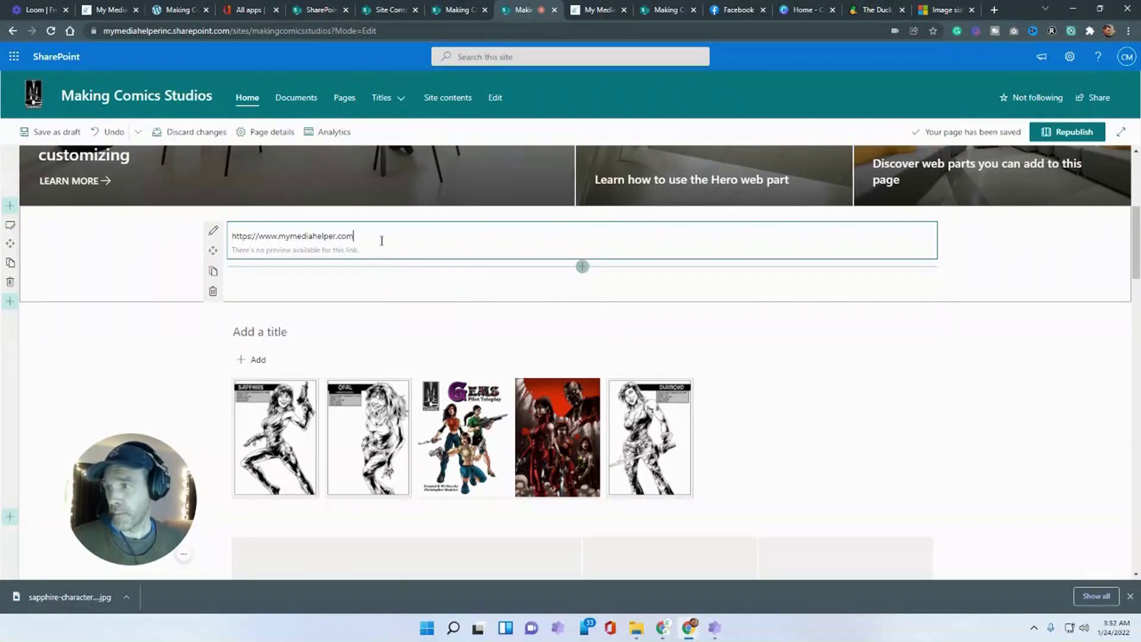
{"action": "key", "text": "Return"}
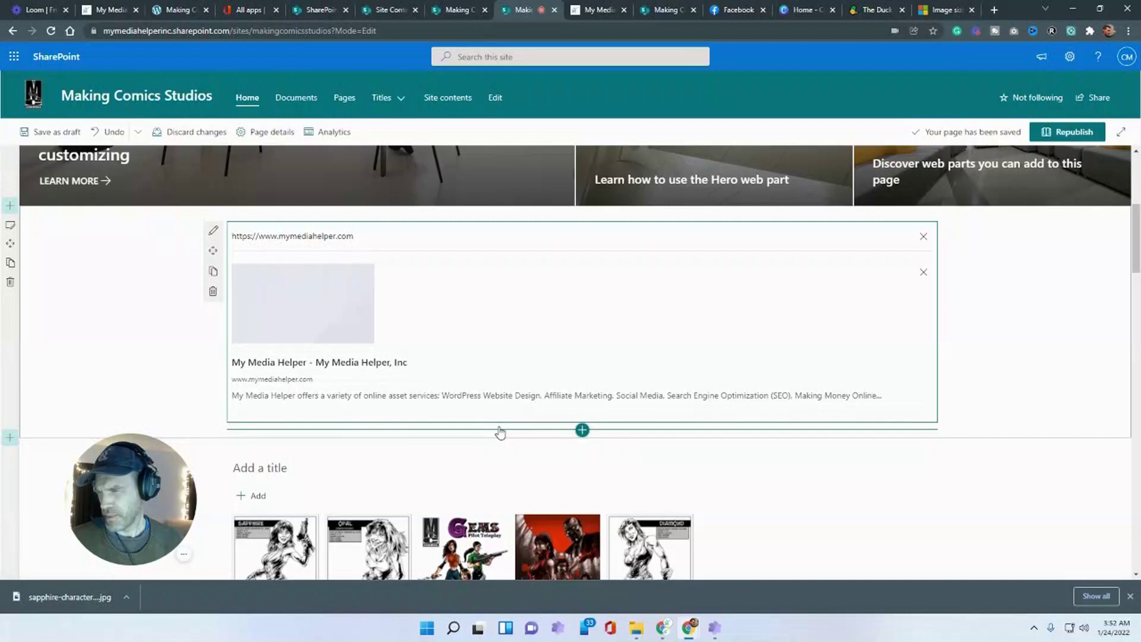
{"action": "left_click", "coordinate": [212, 230]}
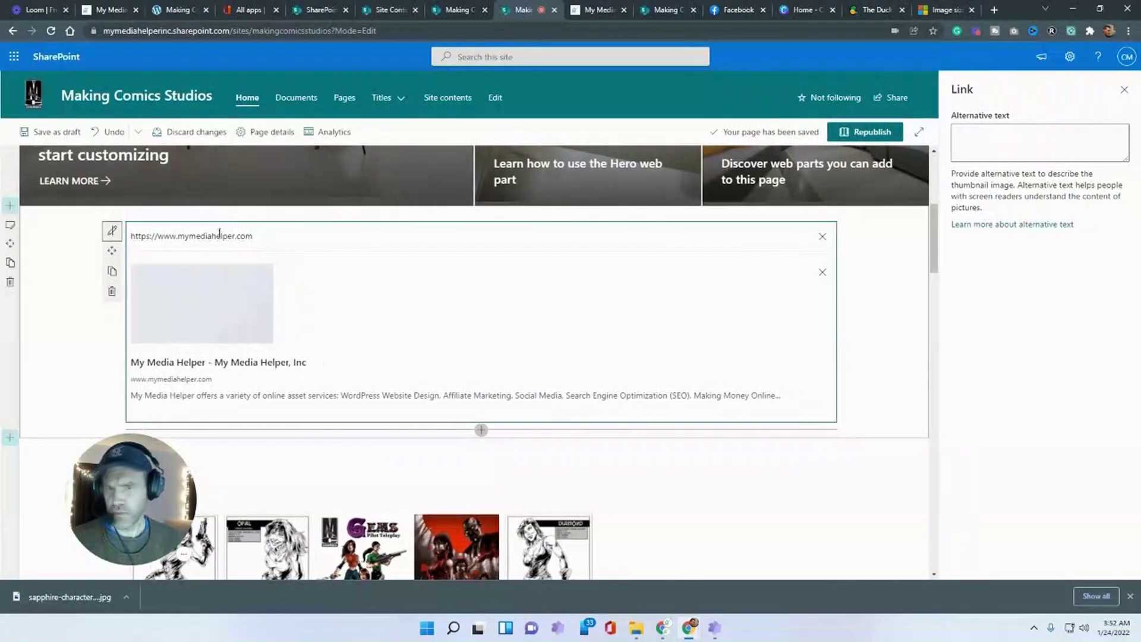
{"action": "left_click", "coordinate": [1015, 133]}
{"action": "left_click", "coordinate": [427, 280]}
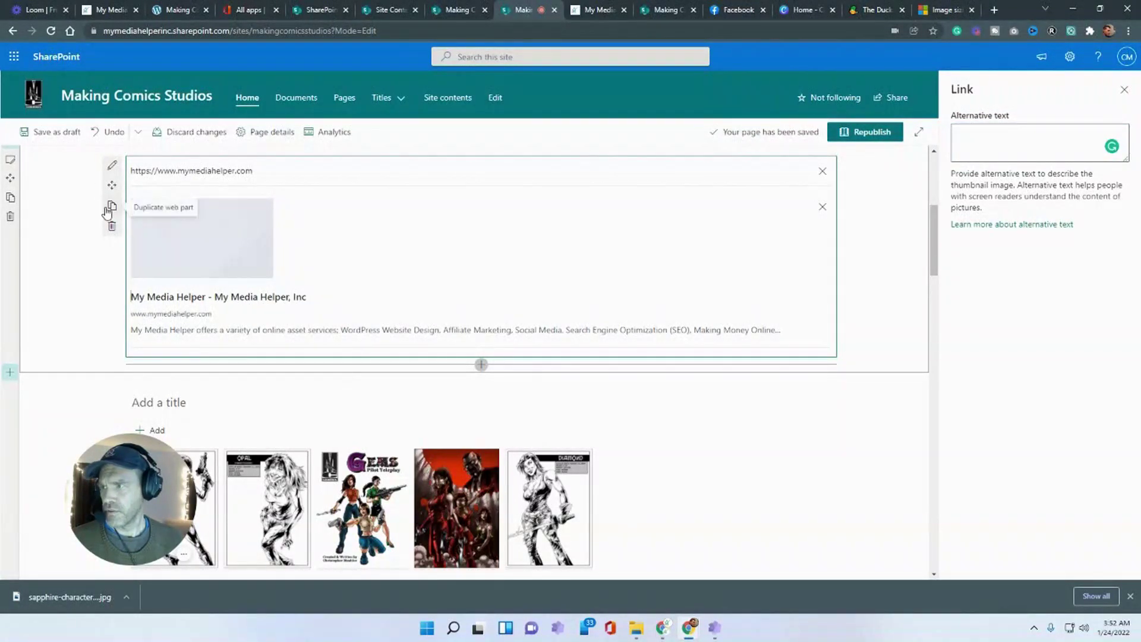
- Insert a Quick links web part above the link preview, then go to the SharePoint start page
{"action": "scroll", "coordinate": [110, 211], "scroll_direction": "up", "scroll_amount": 1}
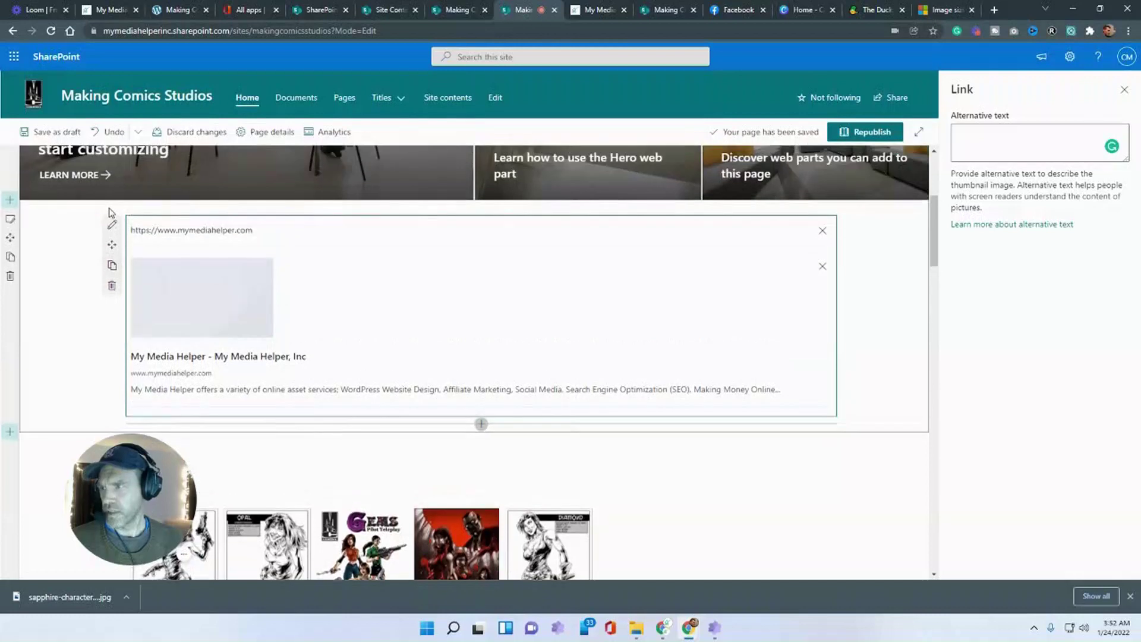
{"action": "left_click", "coordinate": [481, 208]}
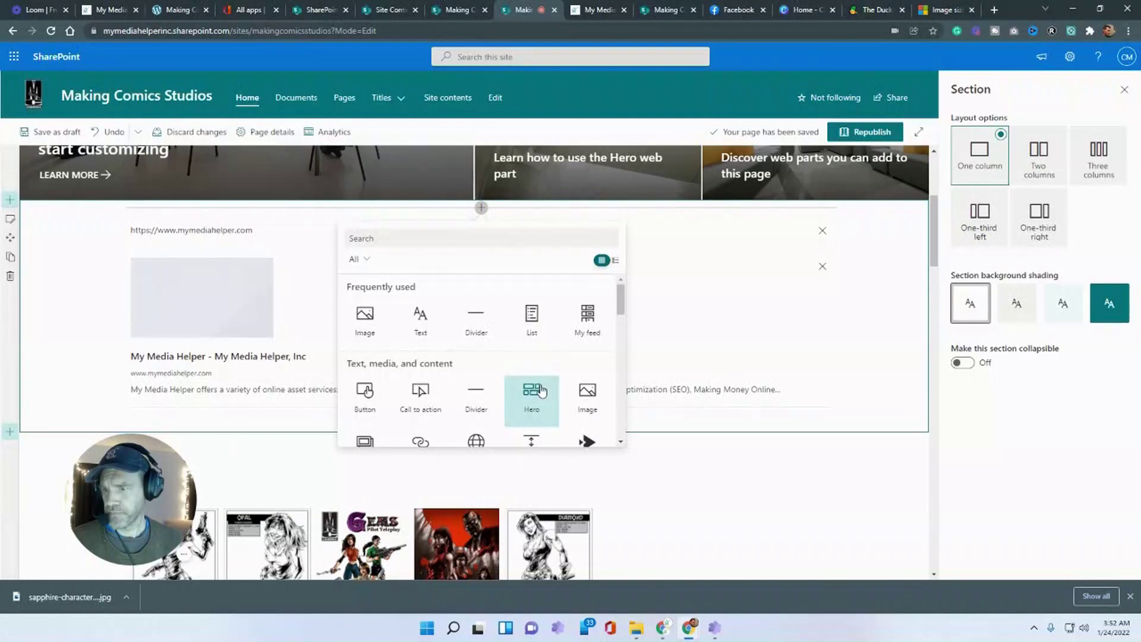
{"action": "scroll", "coordinate": [531, 389], "scroll_direction": "down", "scroll_amount": 1}
{"action": "left_click", "coordinate": [482, 385]}
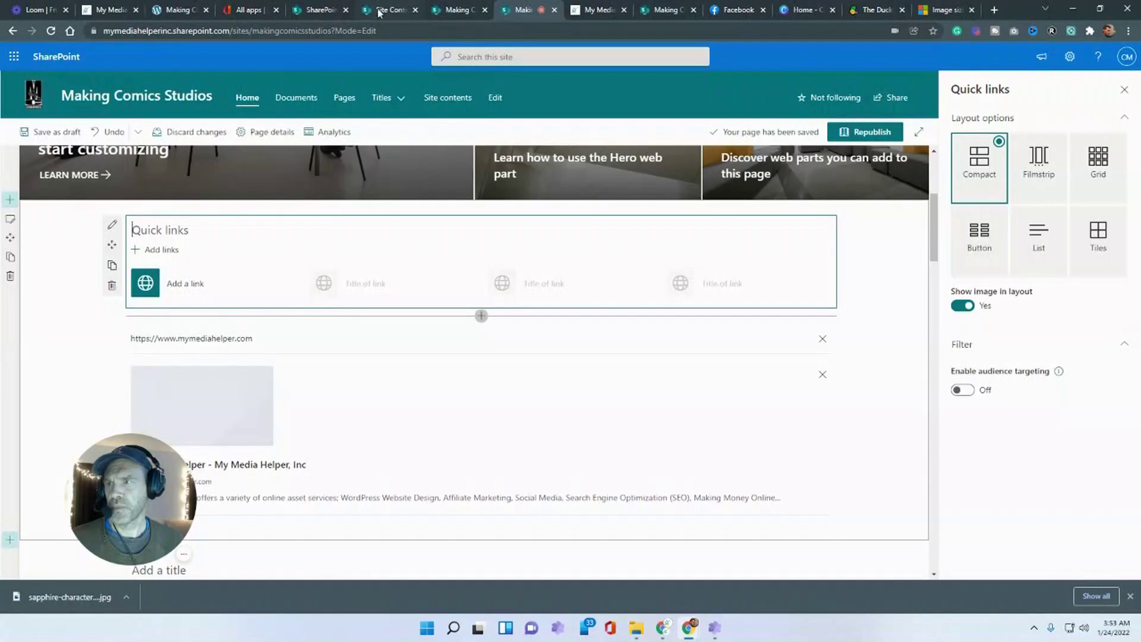
{"action": "left_click", "coordinate": [315, 10]}
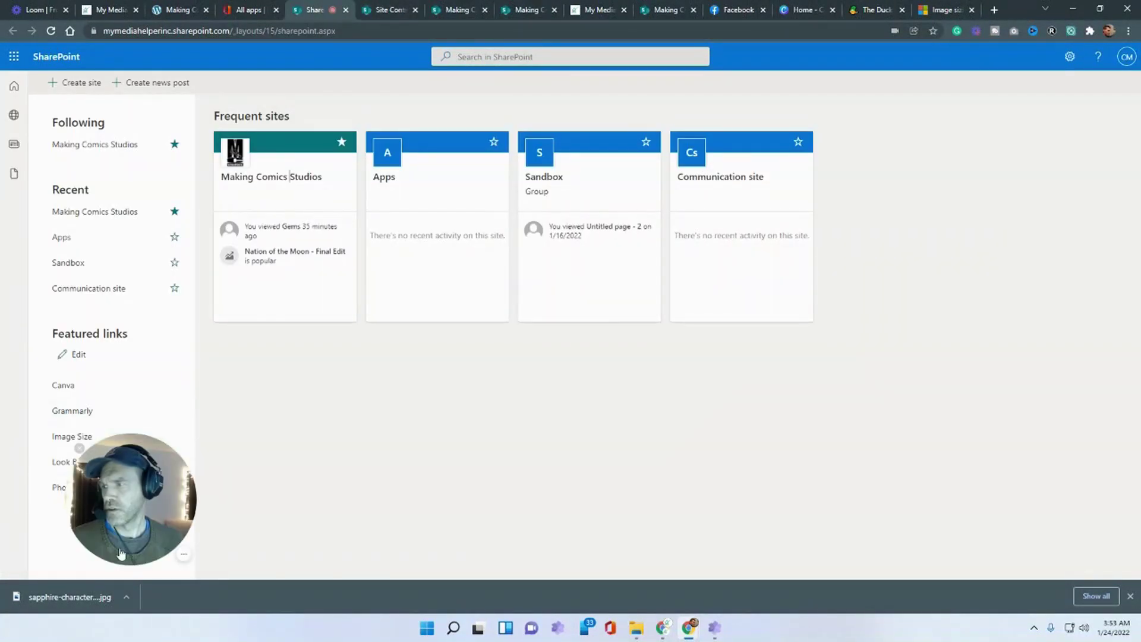
- Open Photopea from the Featured links and move its tab to the end of the tab bar
{"action": "left_click", "coordinate": [61, 492]}
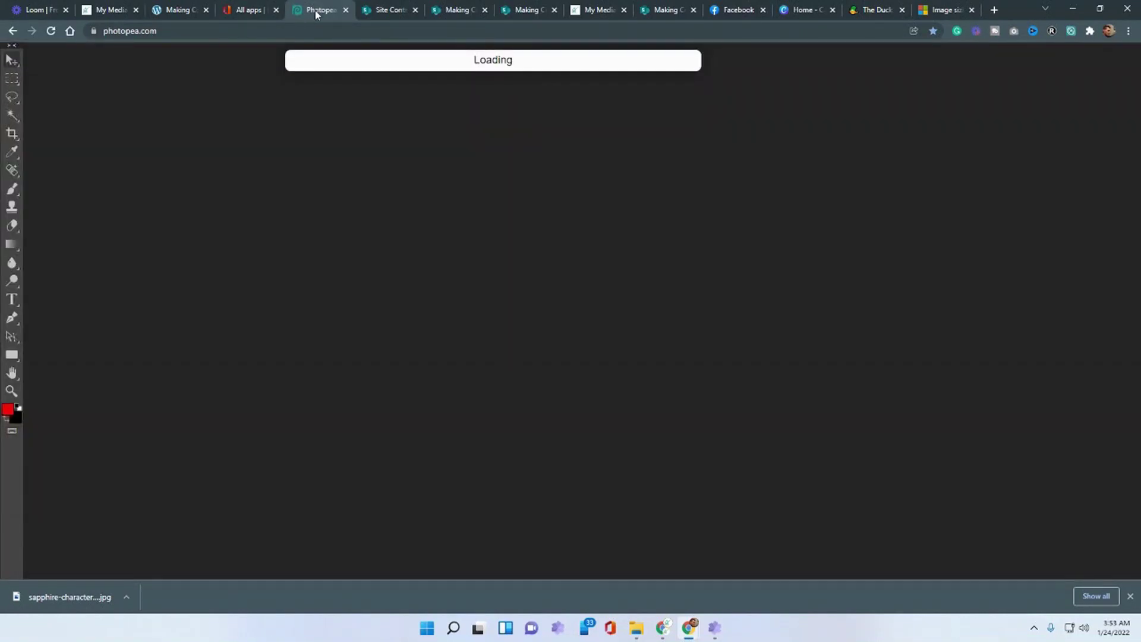
{"action": "left_click_drag", "start_coordinate": [313, 12], "coordinate": [918, 17]}
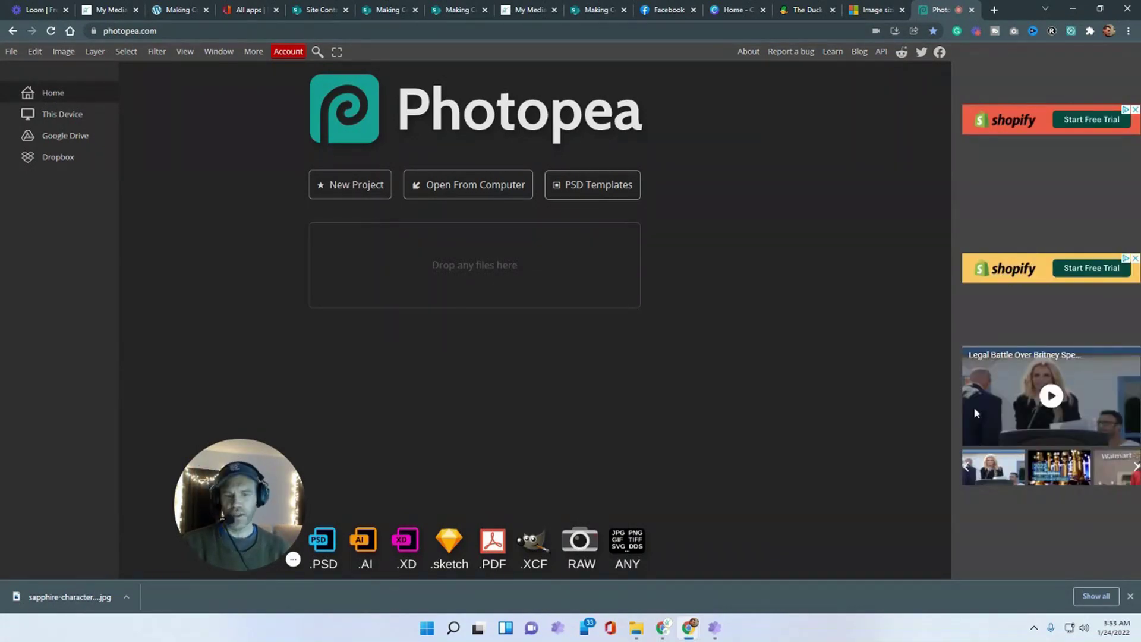
{"action": "left_click", "coordinate": [1129, 596]}
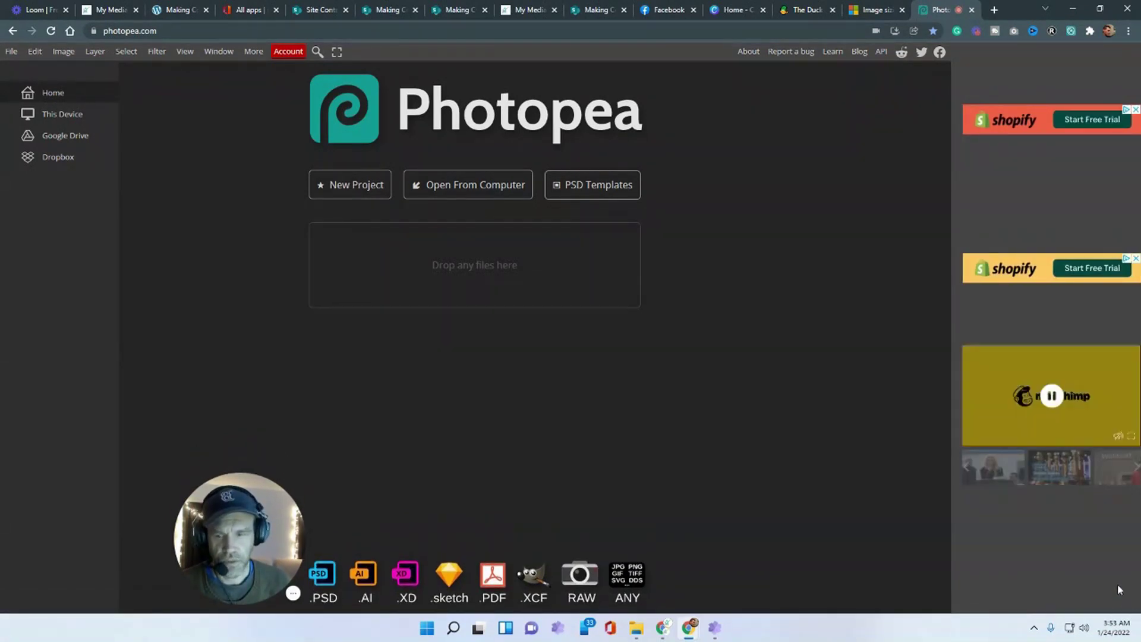
{"action": "left_click_drag", "start_coordinate": [249, 515], "coordinate": [116, 493]}
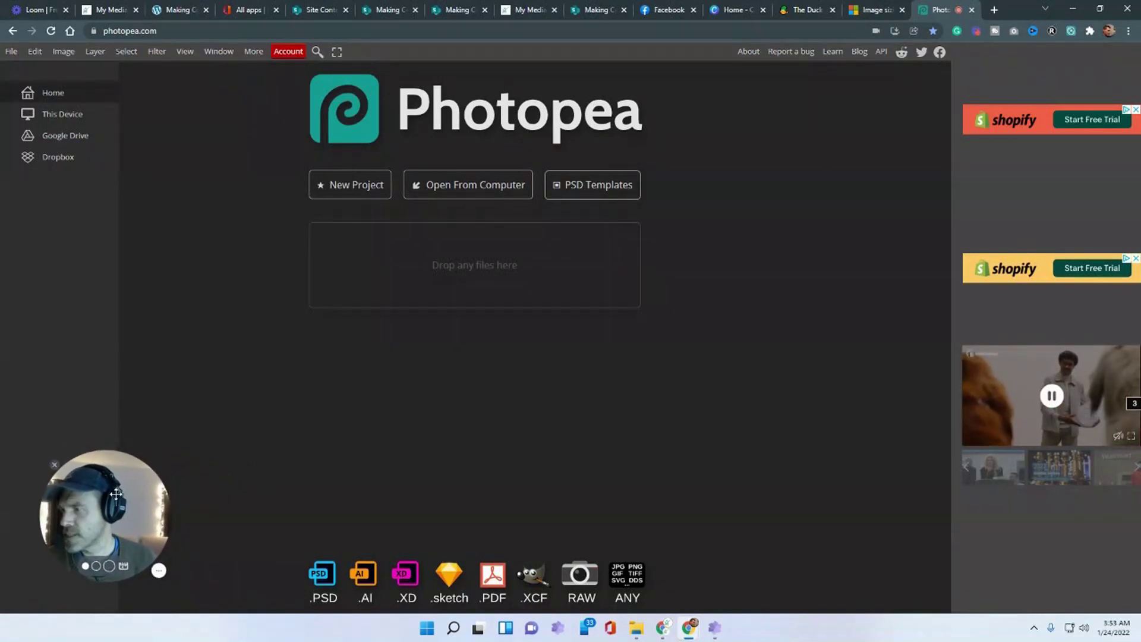
- Create a Photopea project with width 50, height 50 and a Transparent background
{"action": "left_click", "coordinate": [12, 52]}
{"action": "left_click", "coordinate": [24, 69]}
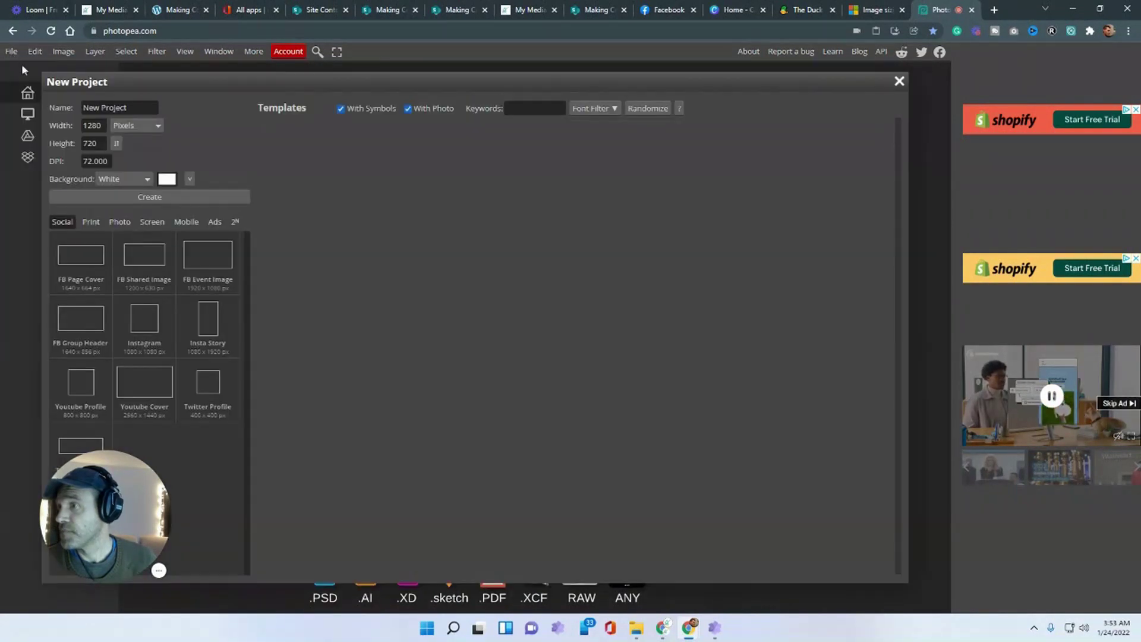
{"action": "double_click", "coordinate": [99, 126]}
{"action": "type", "text": "50"}
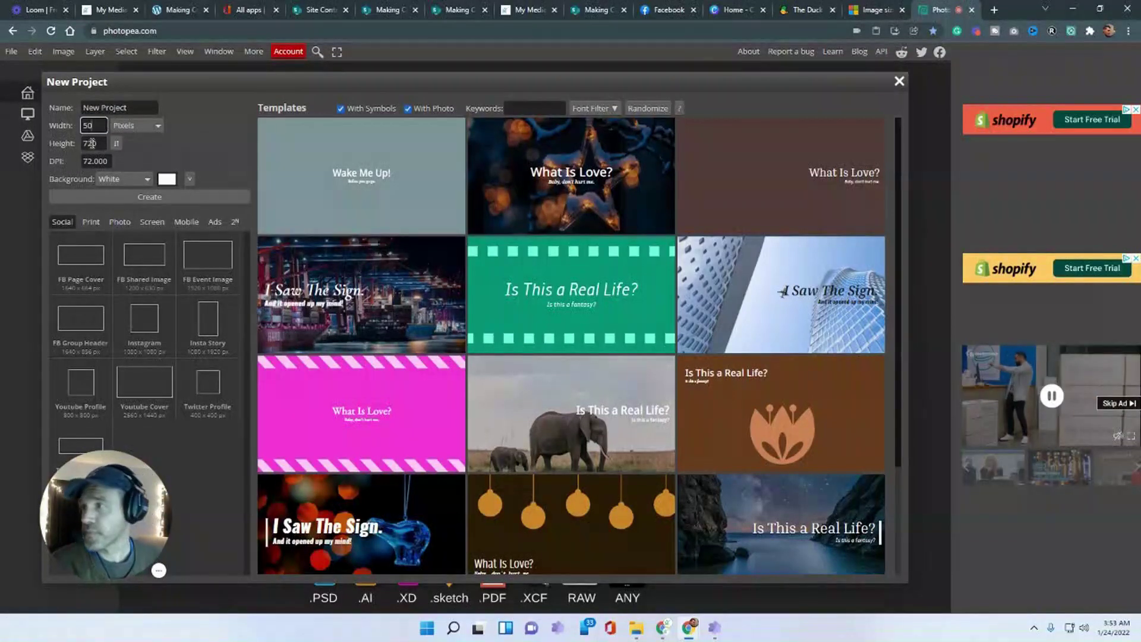
{"action": "key", "text": "Tab"}
{"action": "type", "text": "50"}
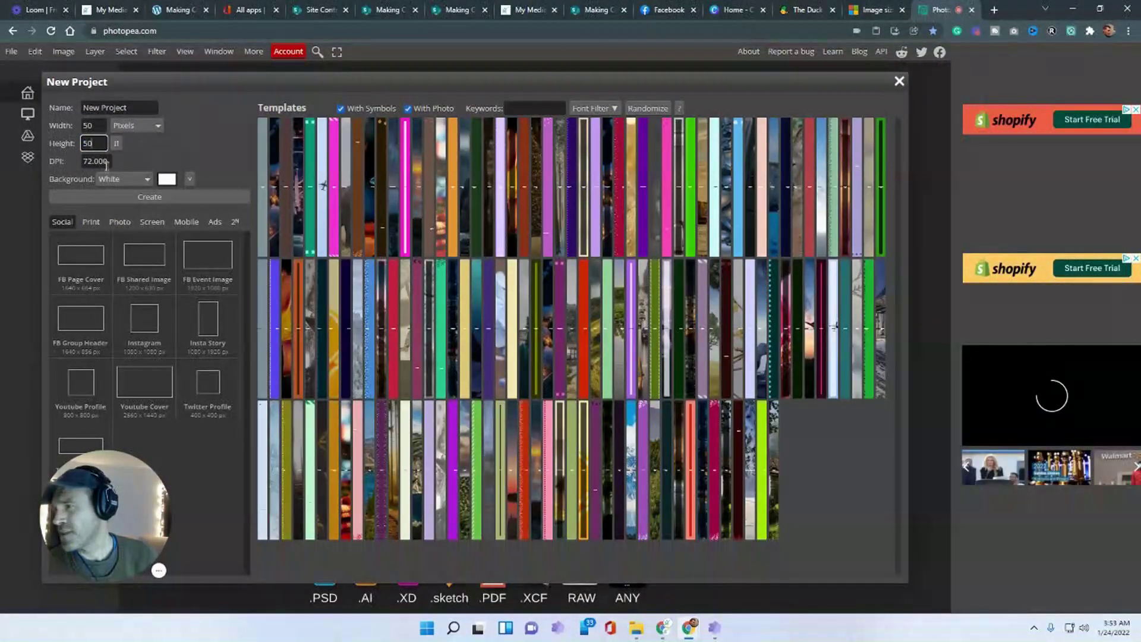
{"action": "left_click", "coordinate": [106, 162]}
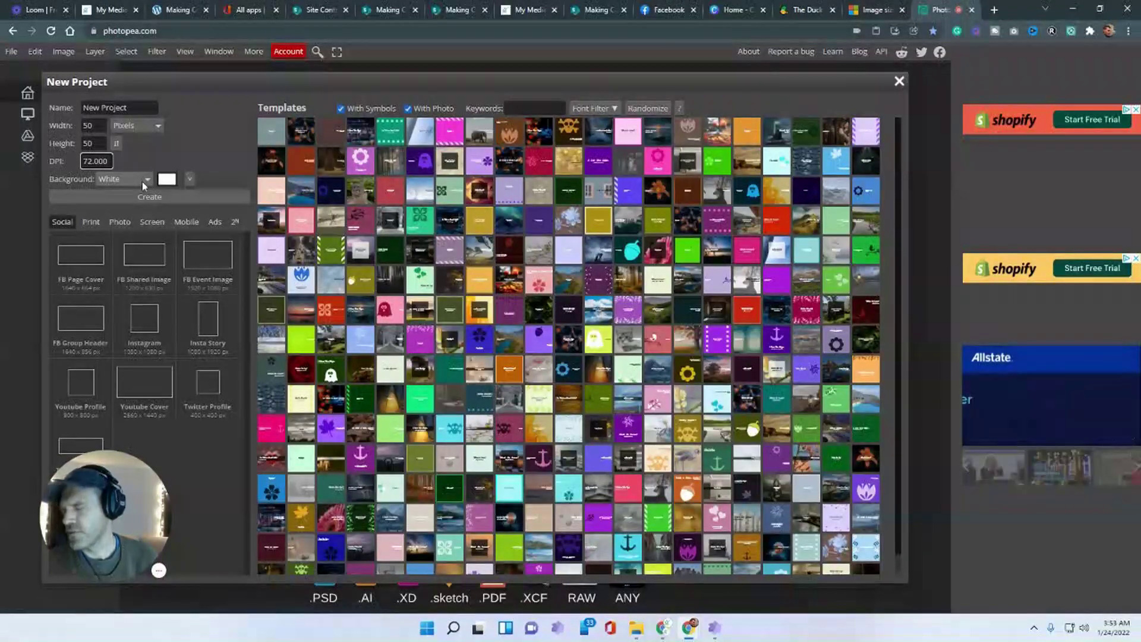
{"action": "left_click", "coordinate": [142, 180]}
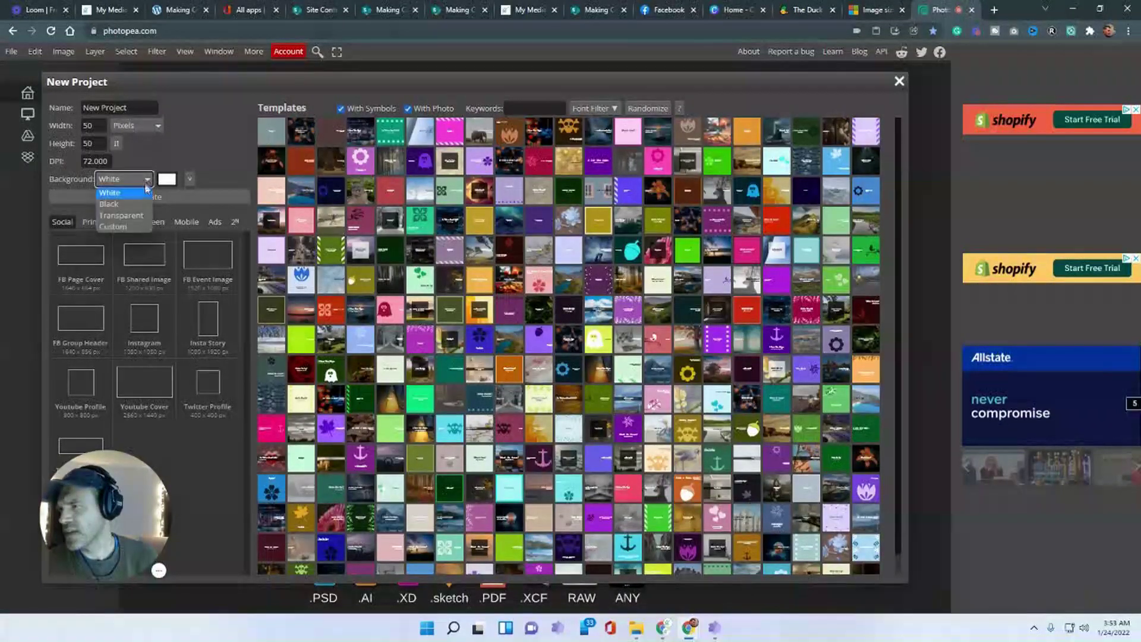
{"action": "left_click", "coordinate": [133, 216]}
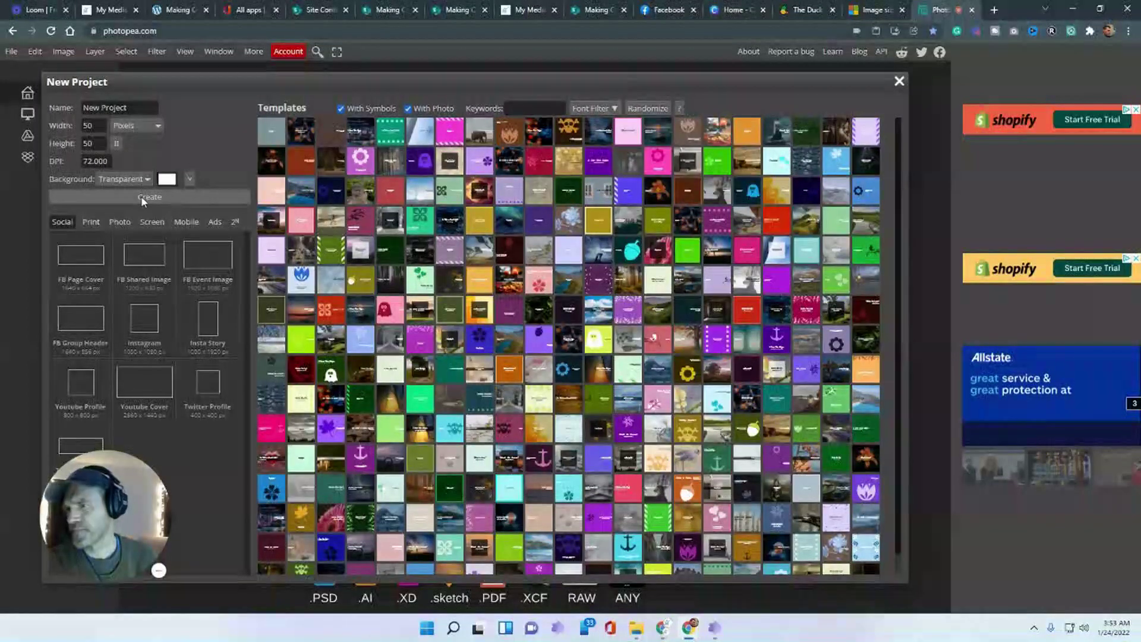
{"action": "left_click", "coordinate": [142, 197]}
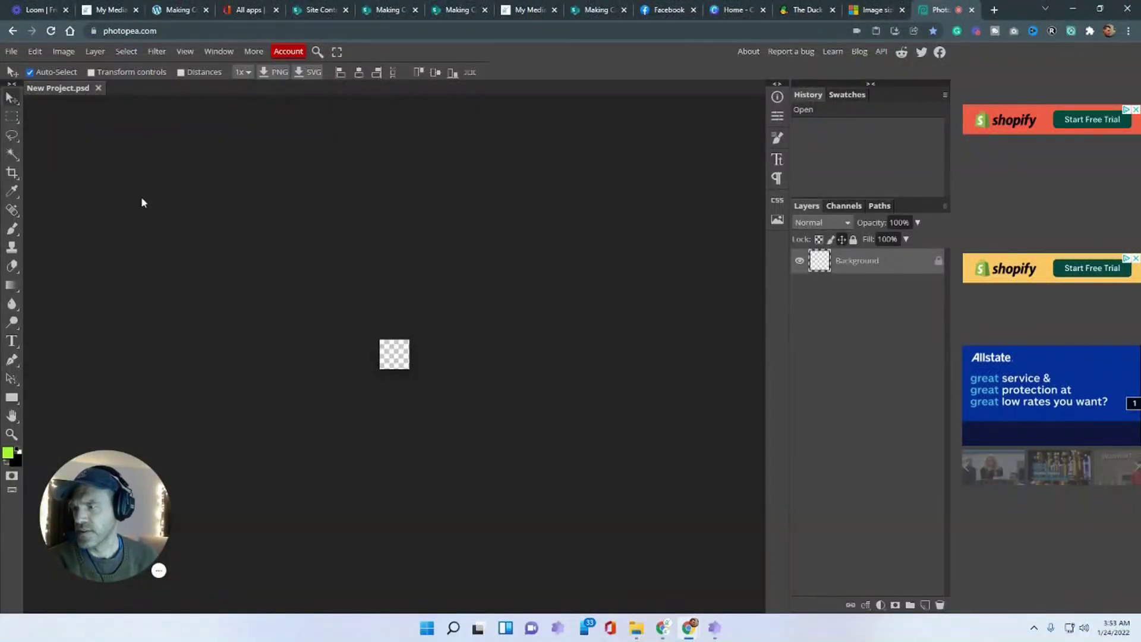
{"action": "left_click", "coordinate": [1001, 12]}
- Search Google for 'photopea logo' and show only the image results
{"action": "left_click", "coordinate": [486, 240]}
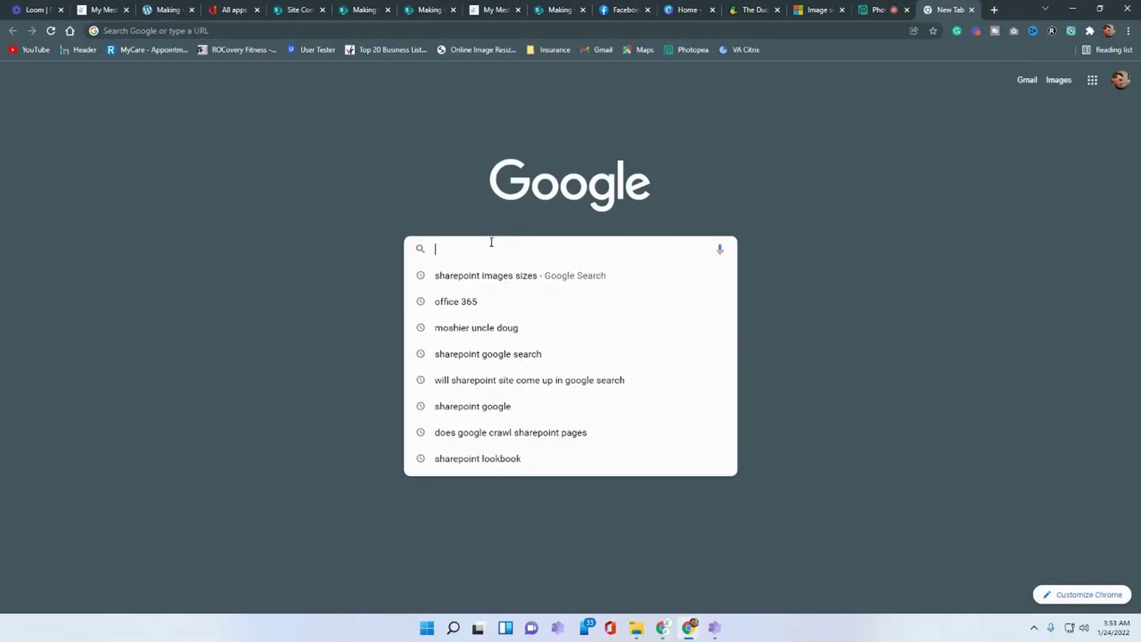
{"action": "type", "text": "photope"}
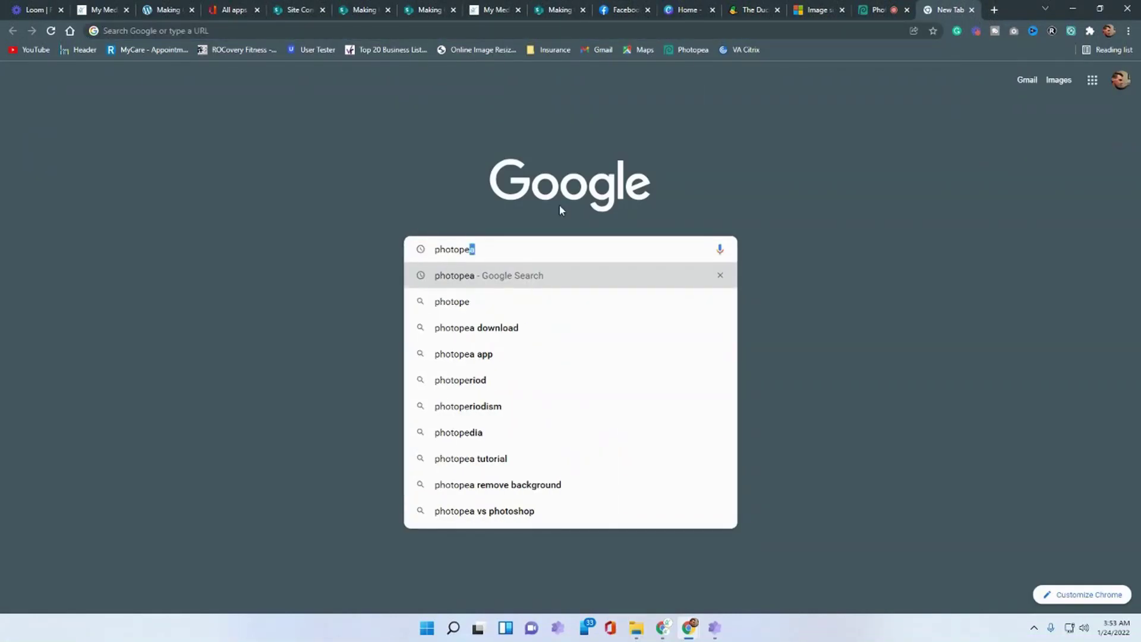
{"action": "type", "text": "a com"}
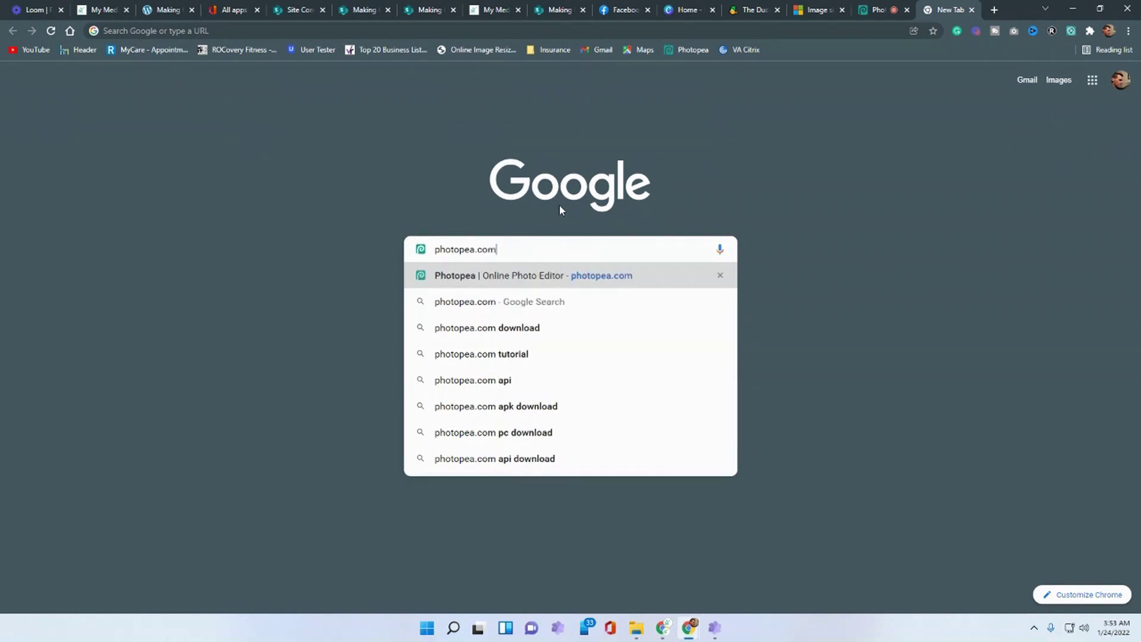
{"action": "key", "text": "Return"}
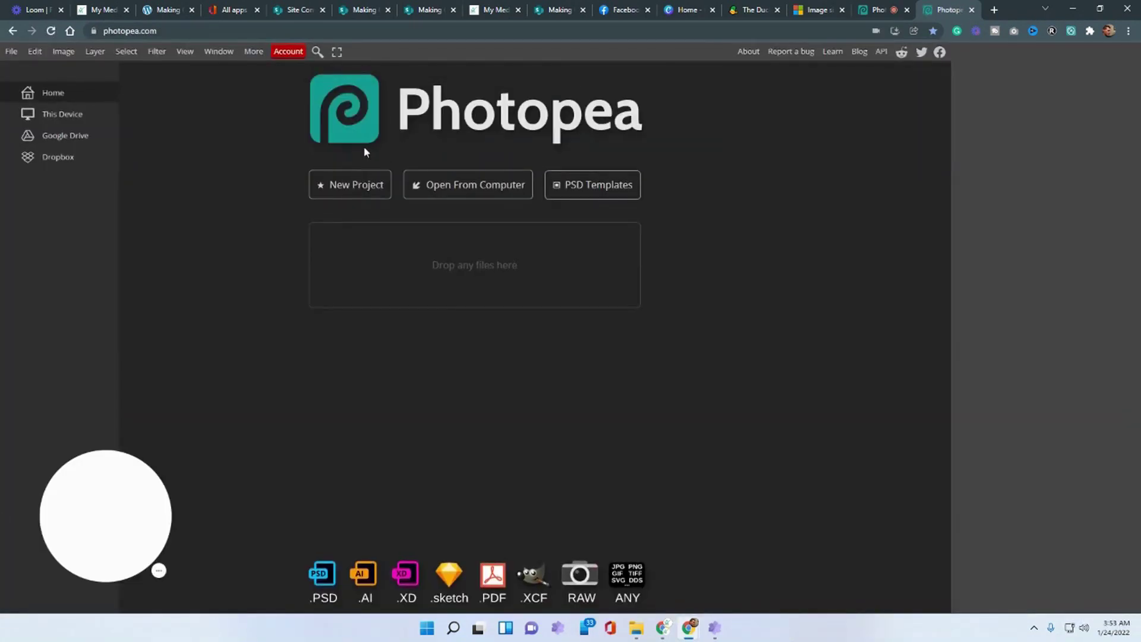
{"action": "left_click", "coordinate": [12, 30]}
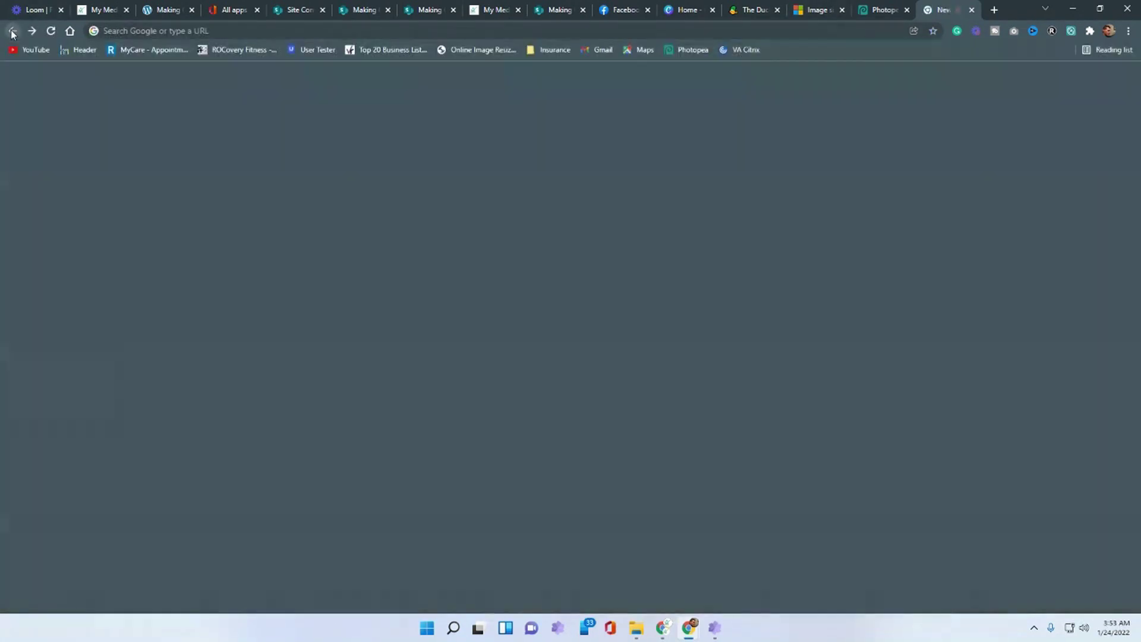
{"action": "left_click", "coordinate": [488, 244]}
{"action": "type", "text": "p"}
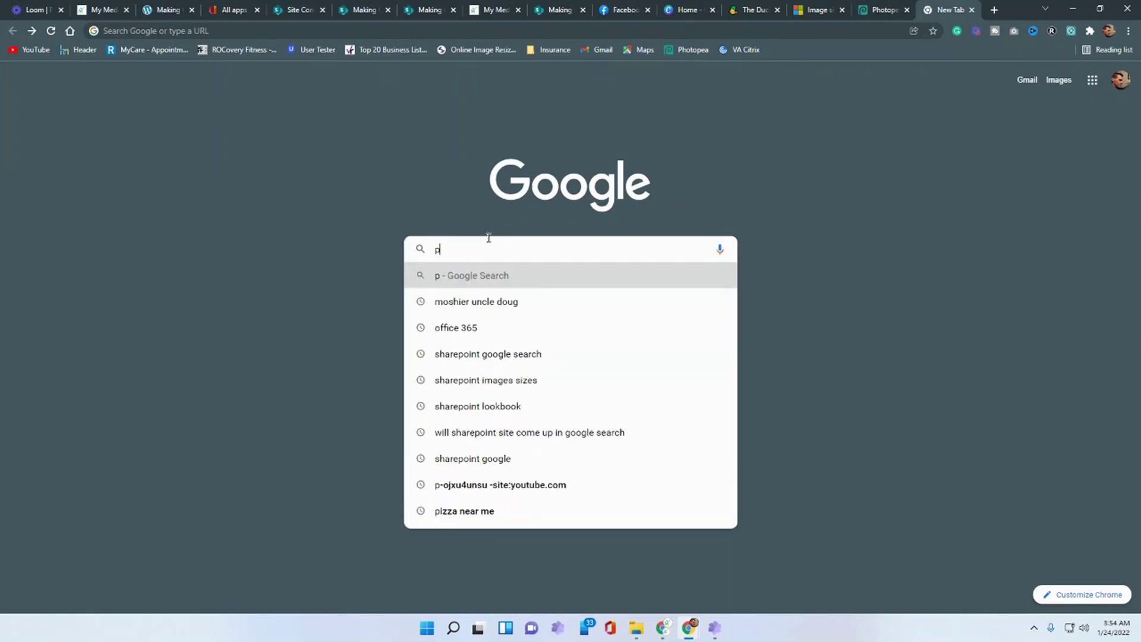
{"action": "type", "text": "hotopea logo"}
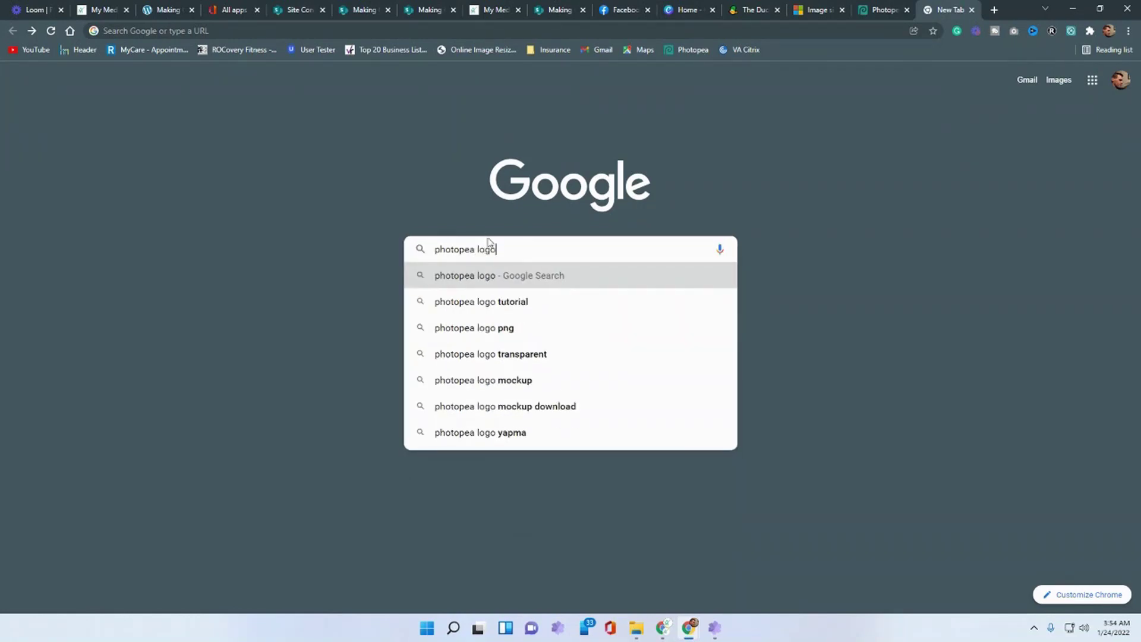
{"action": "key", "text": "Return"}
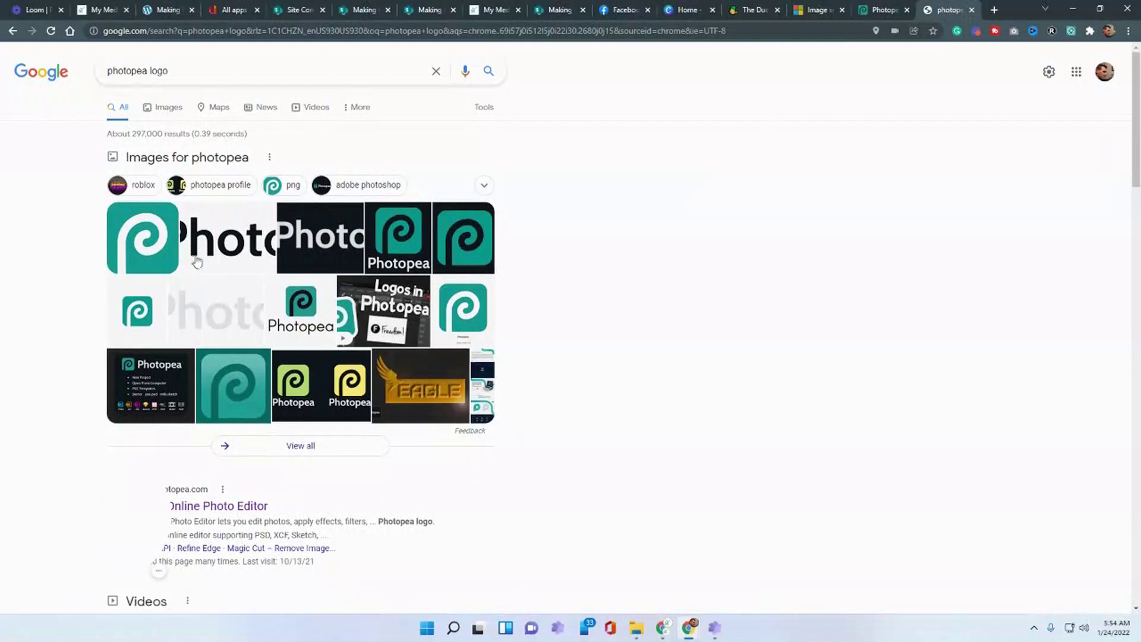
{"action": "left_click", "coordinate": [169, 108]}
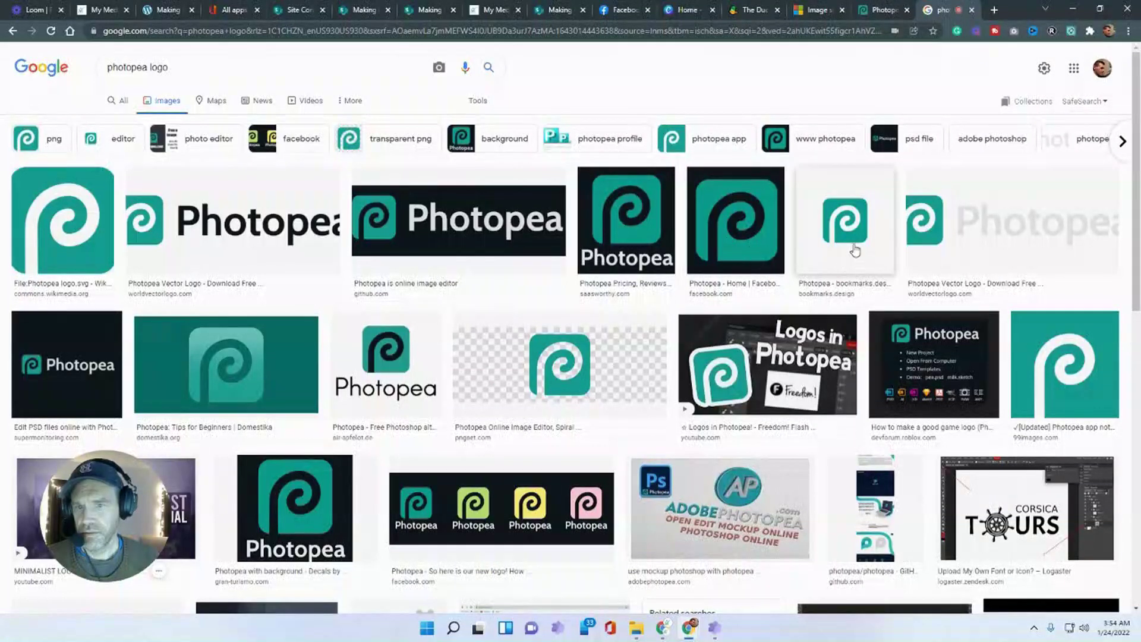
- Save the first logo result to the desktop as Photopea_logo.svg.png and go back to Photopea
{"action": "left_click", "coordinate": [84, 236]}
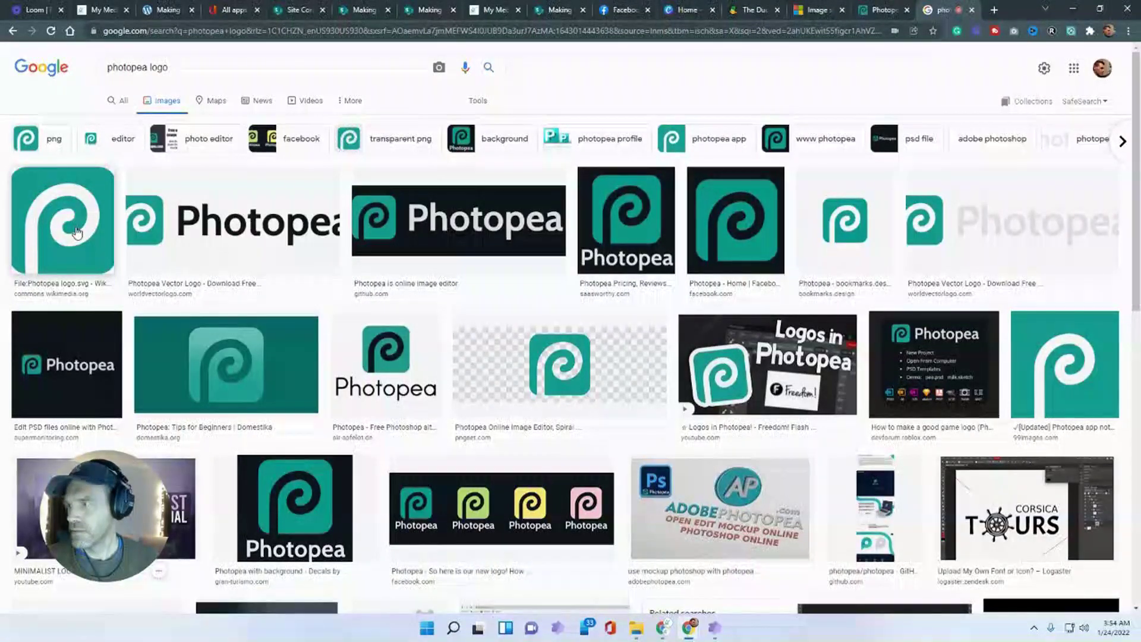
{"action": "left_click", "coordinate": [77, 231]}
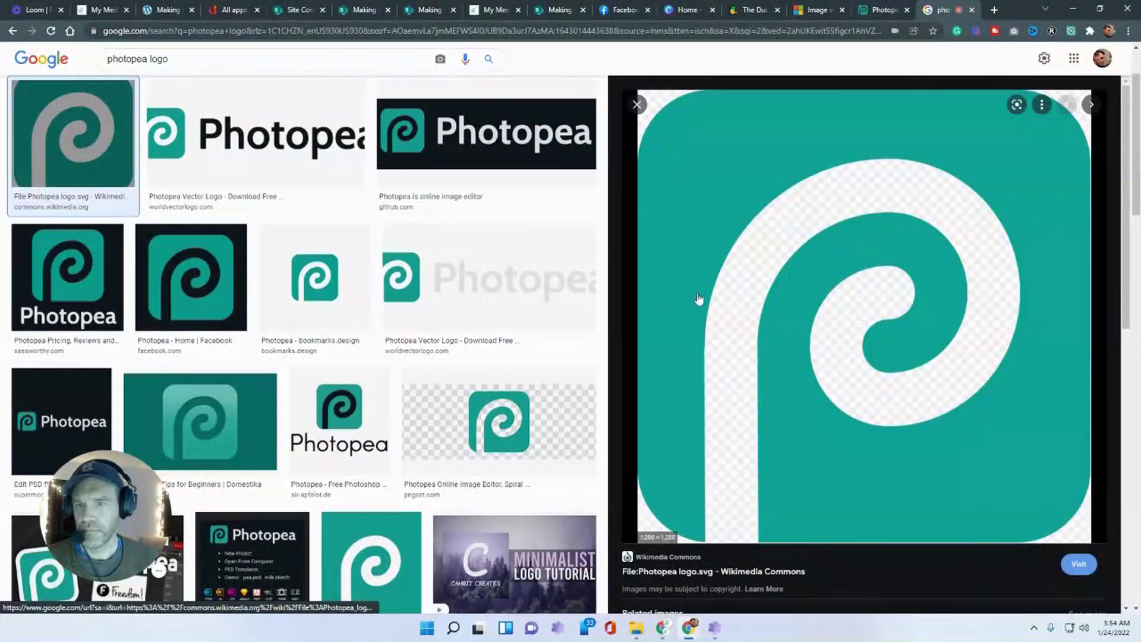
{"action": "right_click", "coordinate": [868, 239]}
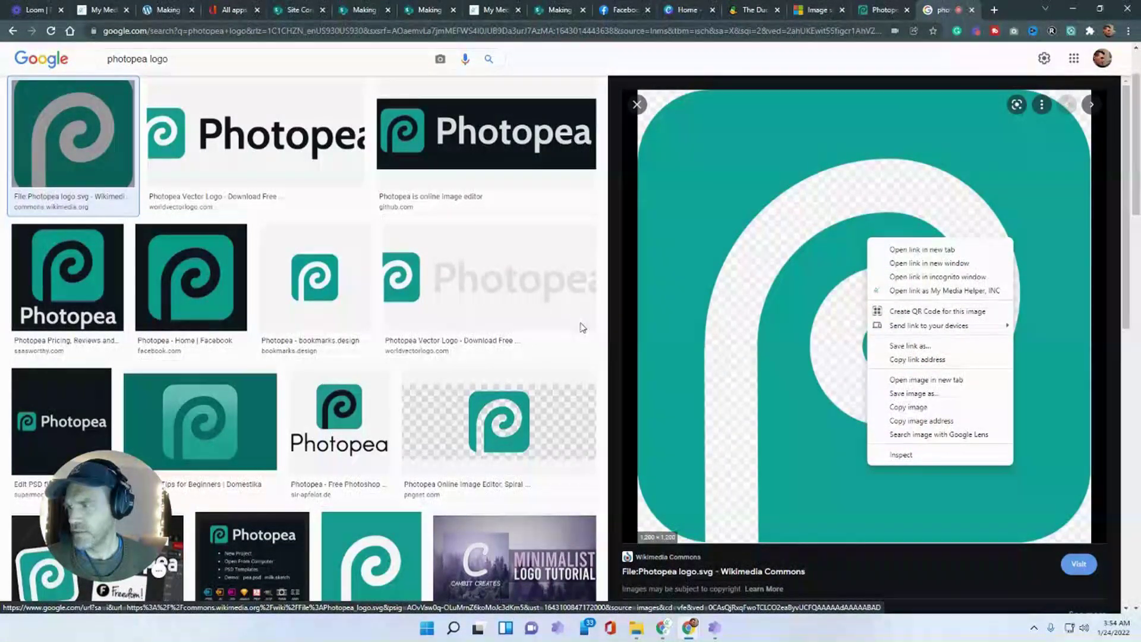
{"action": "left_click", "coordinate": [936, 395]}
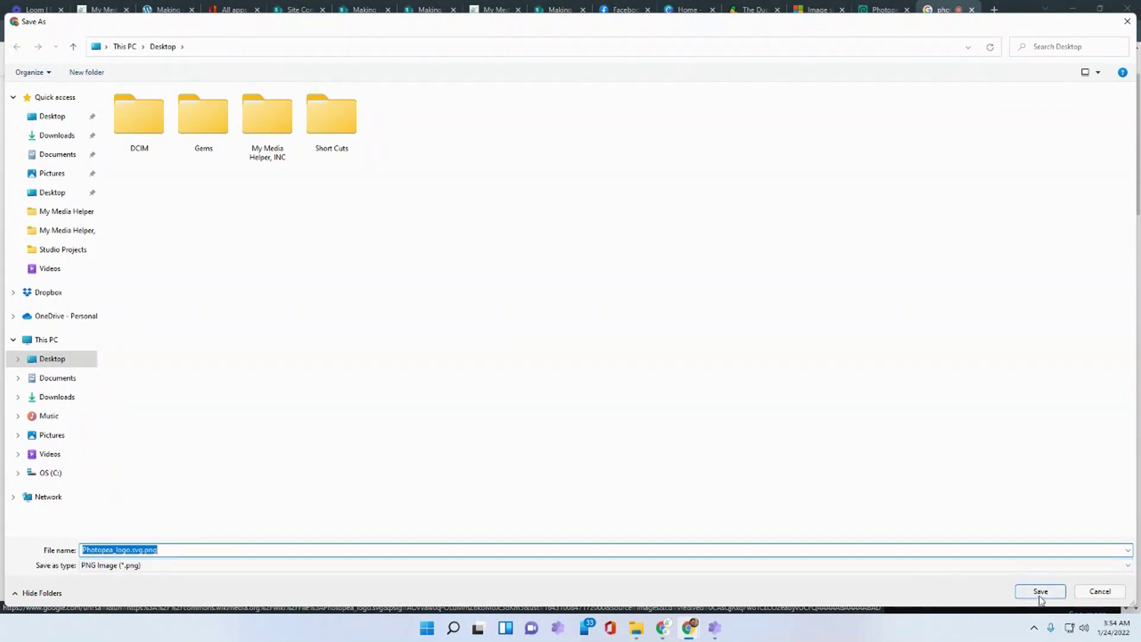
{"action": "left_click", "coordinate": [1040, 596]}
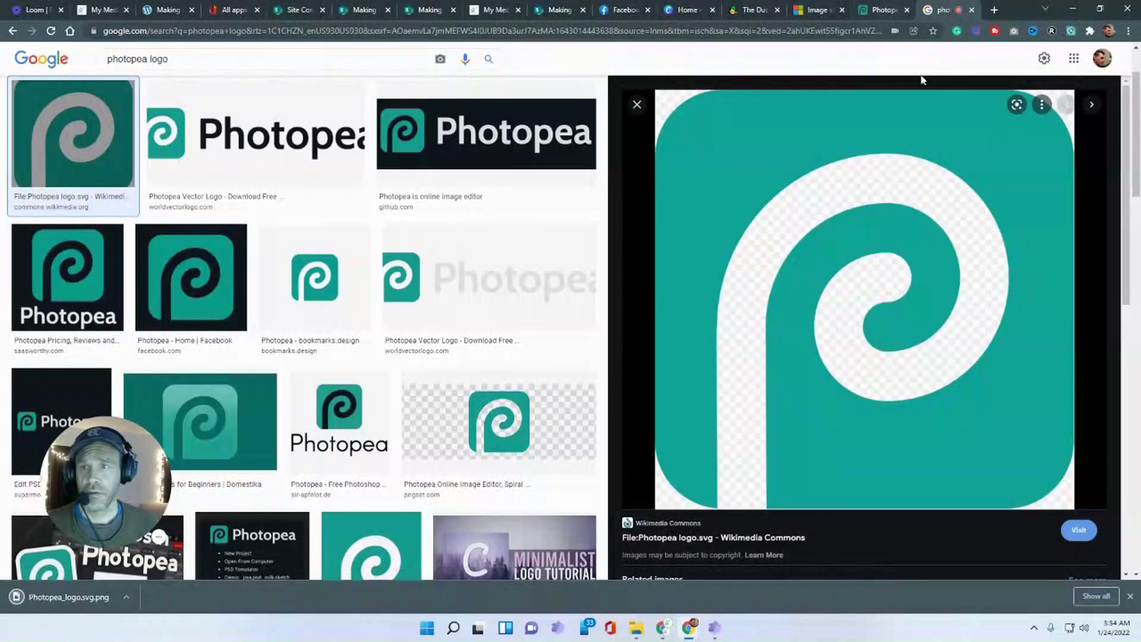
{"action": "left_click", "coordinate": [882, 10]}
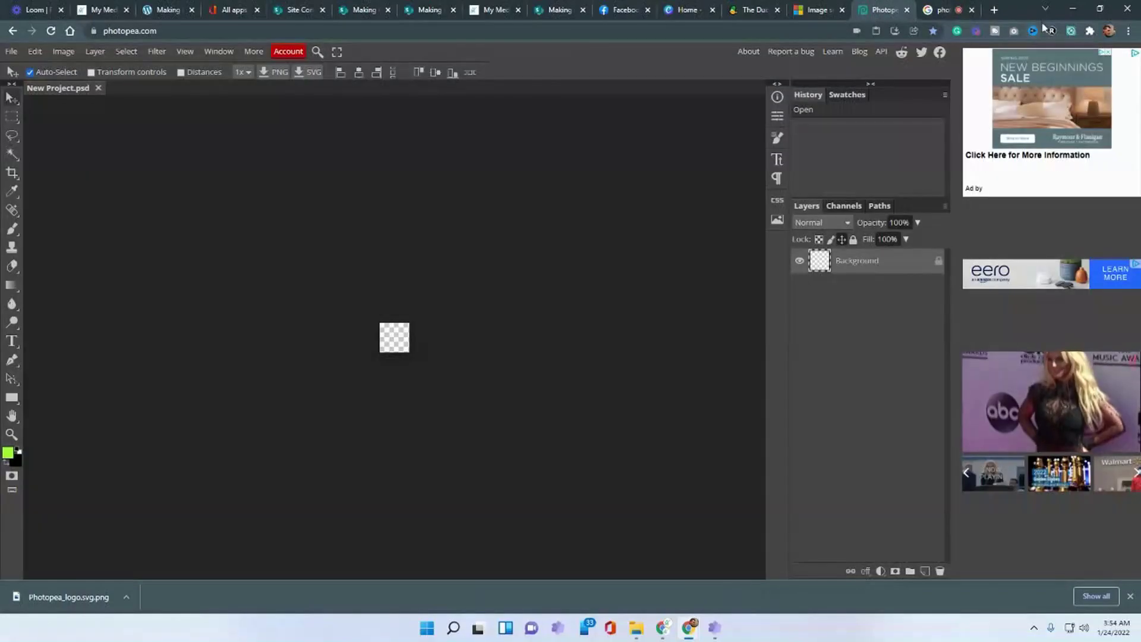
- Place the downloaded Photopea logo onto the 50x50 canvas and commit it
{"action": "left_click", "coordinate": [1073, 9]}
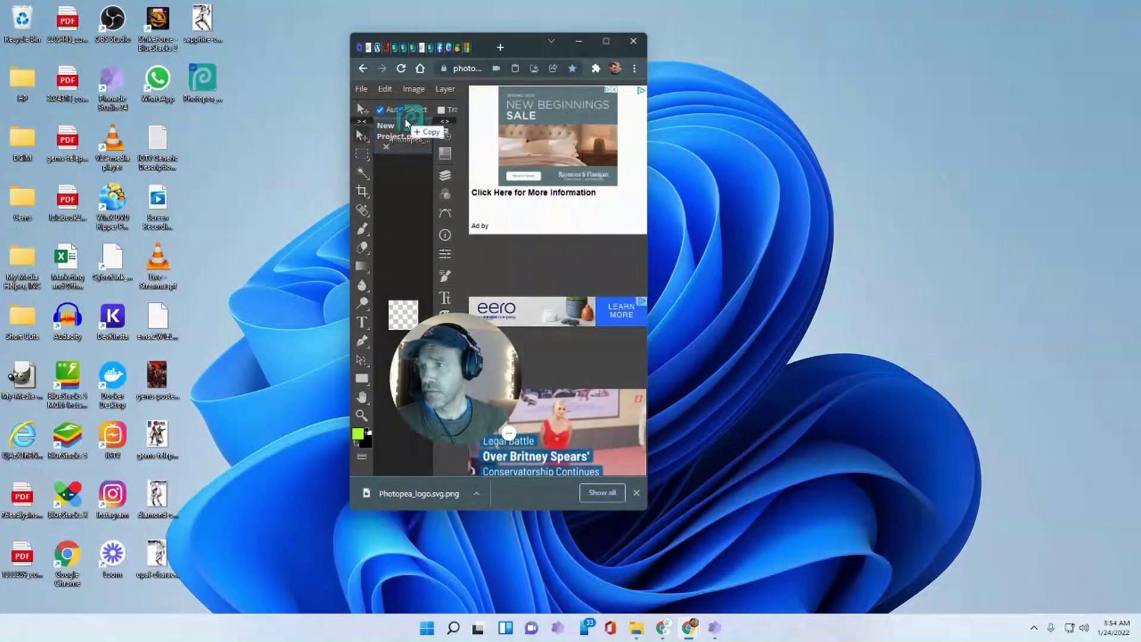
{"action": "left_click_drag", "start_coordinate": [407, 131], "coordinate": [410, 130]}
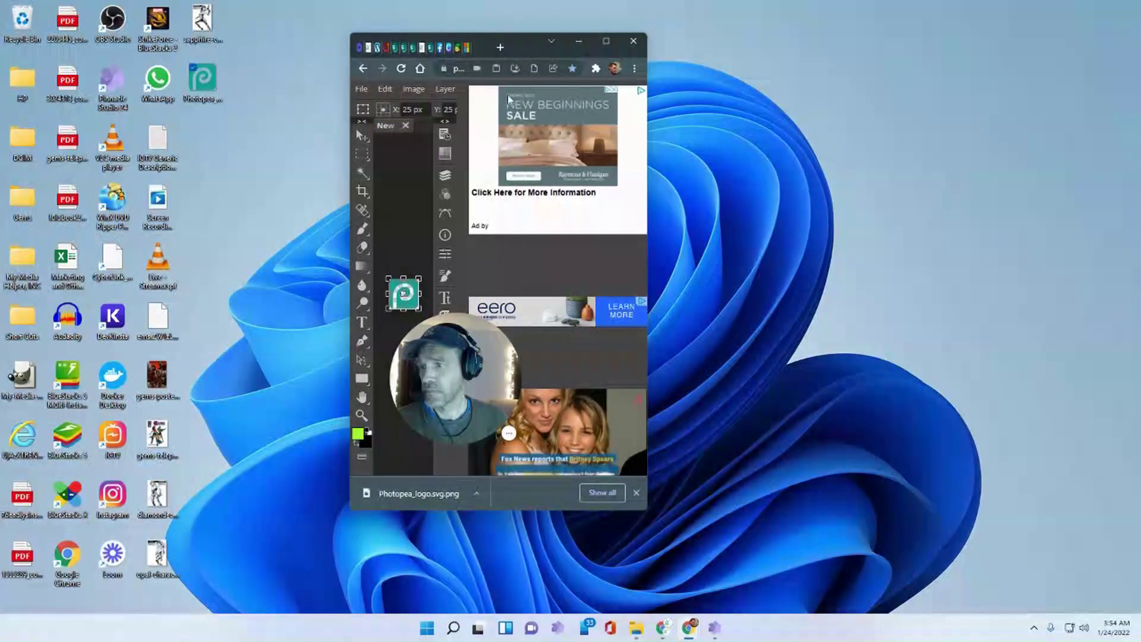
{"action": "left_click", "coordinate": [605, 41]}
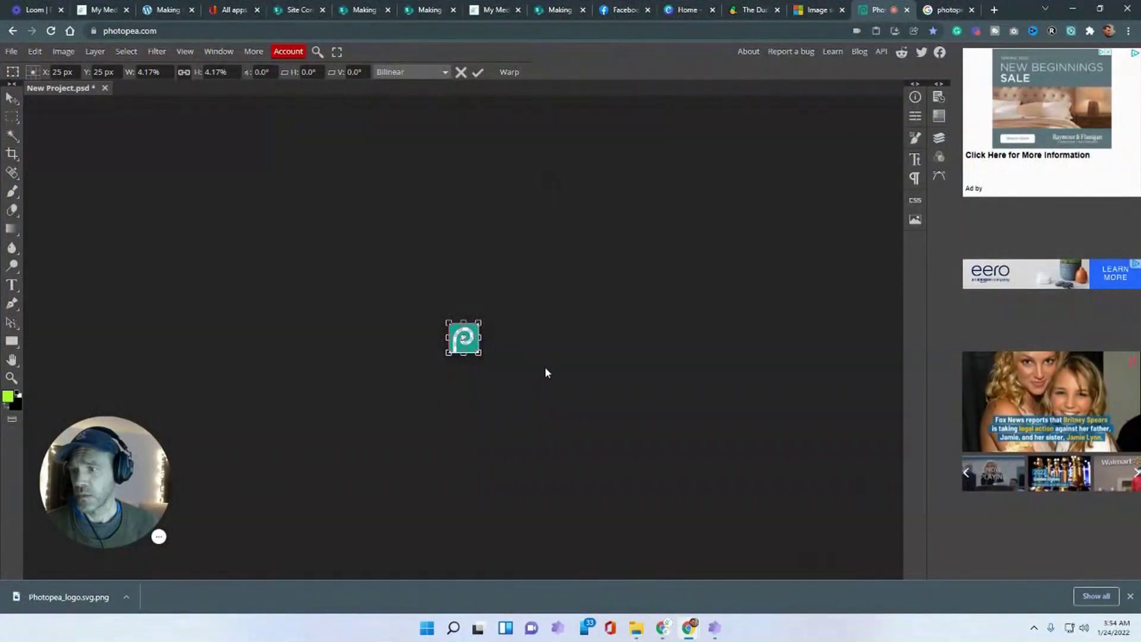
{"action": "left_click", "coordinate": [14, 117]}
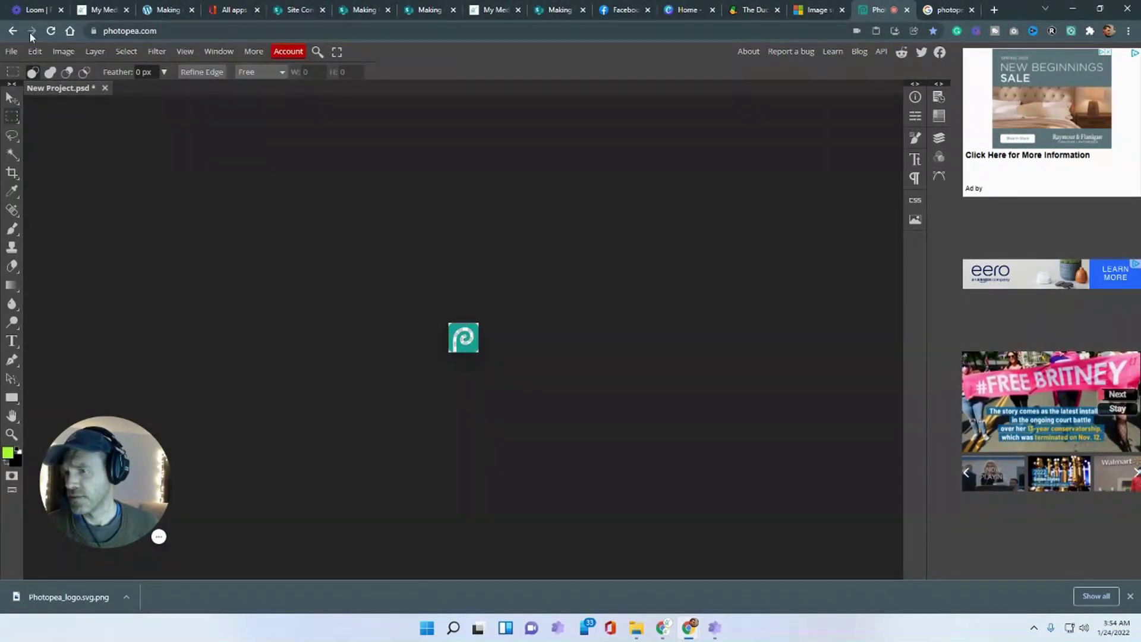
- Flatten the logo and background into a single layer
{"action": "left_click_drag", "start_coordinate": [440, 307], "coordinate": [628, 389]}
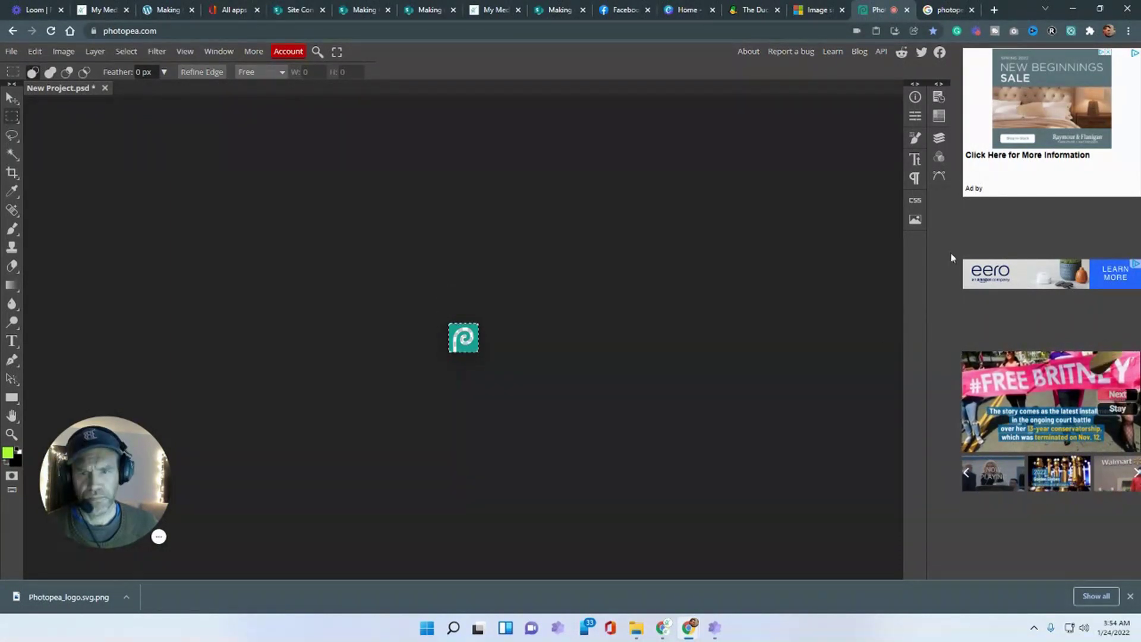
{"action": "left_click", "coordinate": [916, 97]}
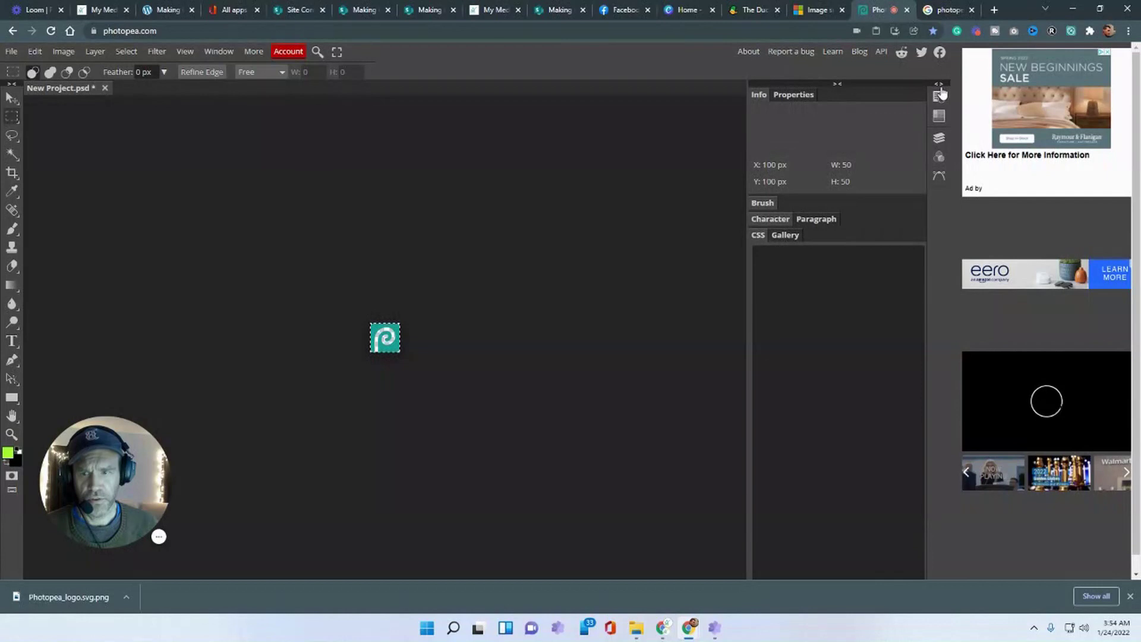
{"action": "left_click", "coordinate": [940, 94]}
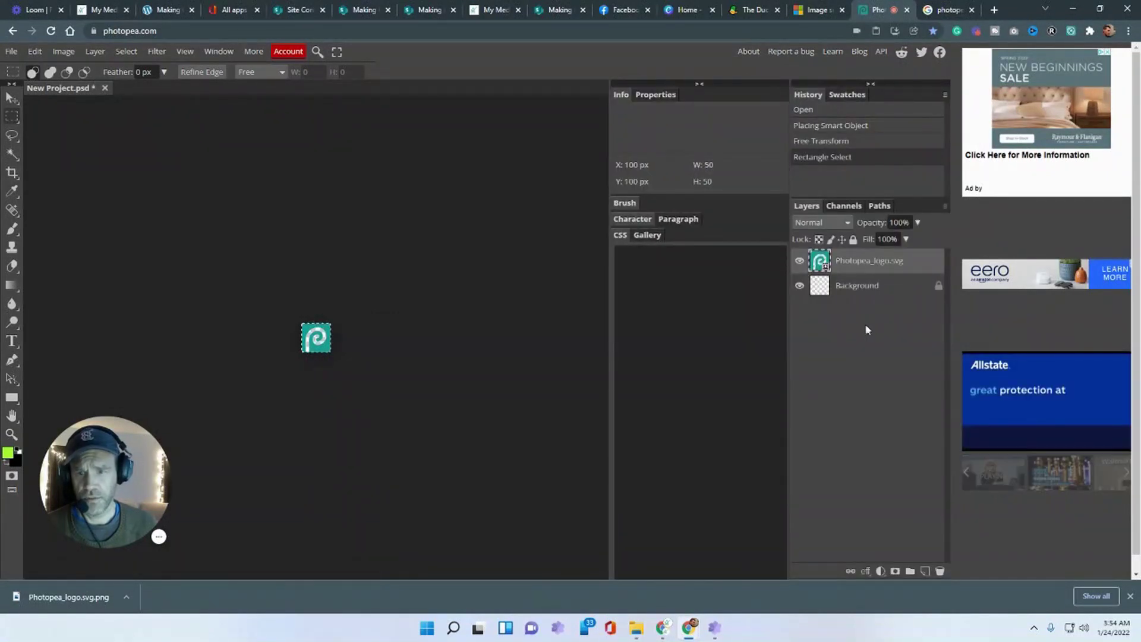
{"action": "right_click", "coordinate": [857, 288]}
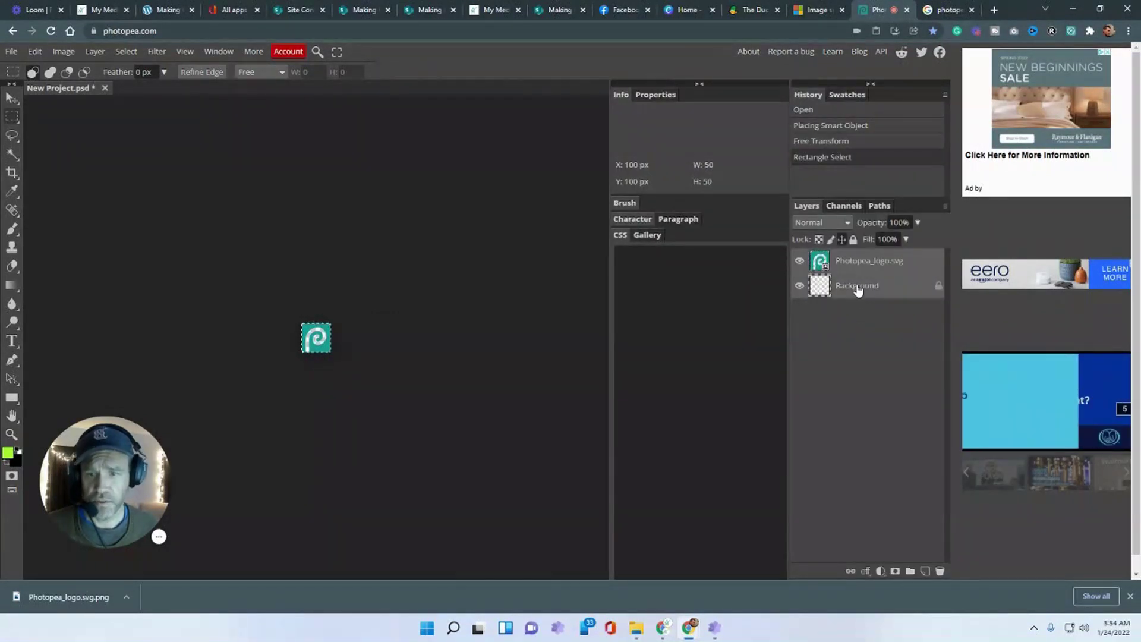
{"action": "left_click", "coordinate": [872, 271]}
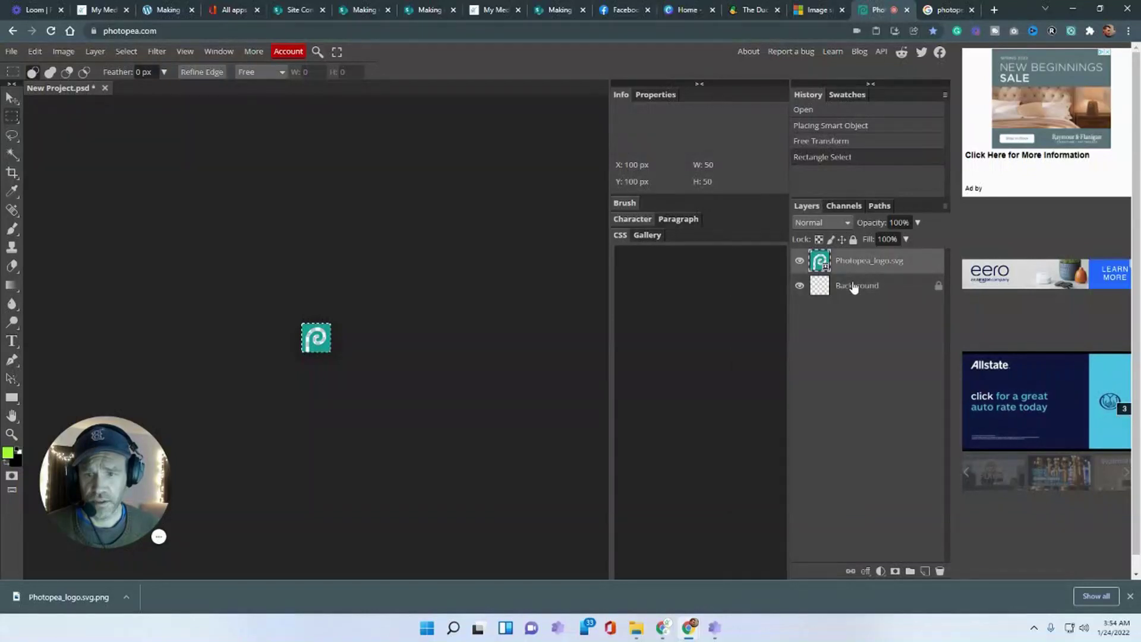
{"action": "right_click", "coordinate": [854, 288]}
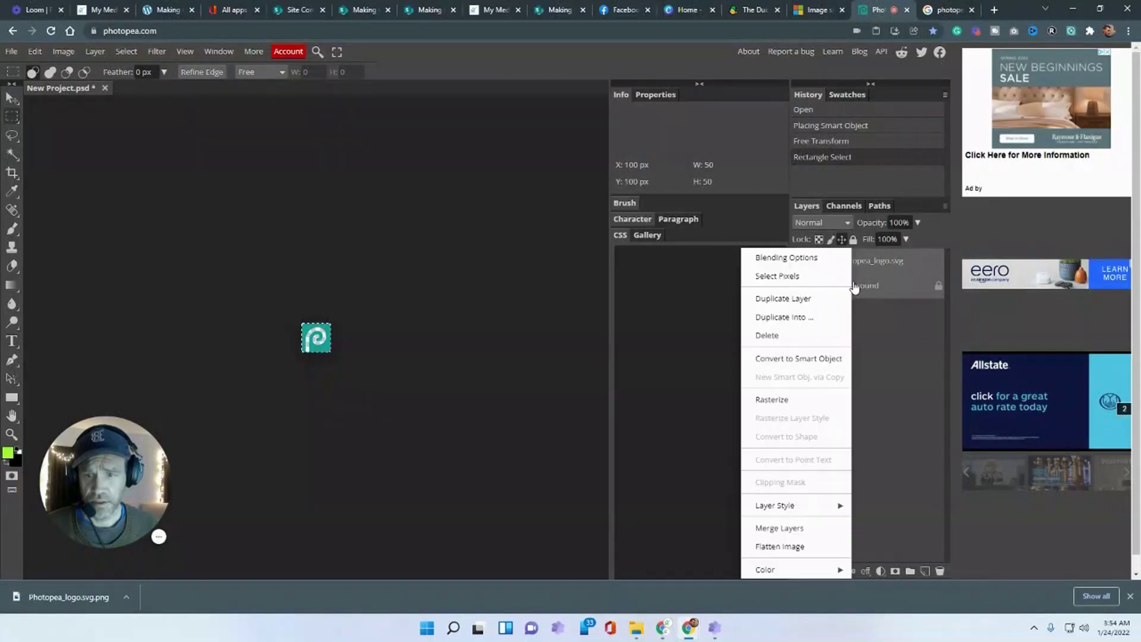
{"action": "left_click", "coordinate": [796, 546]}
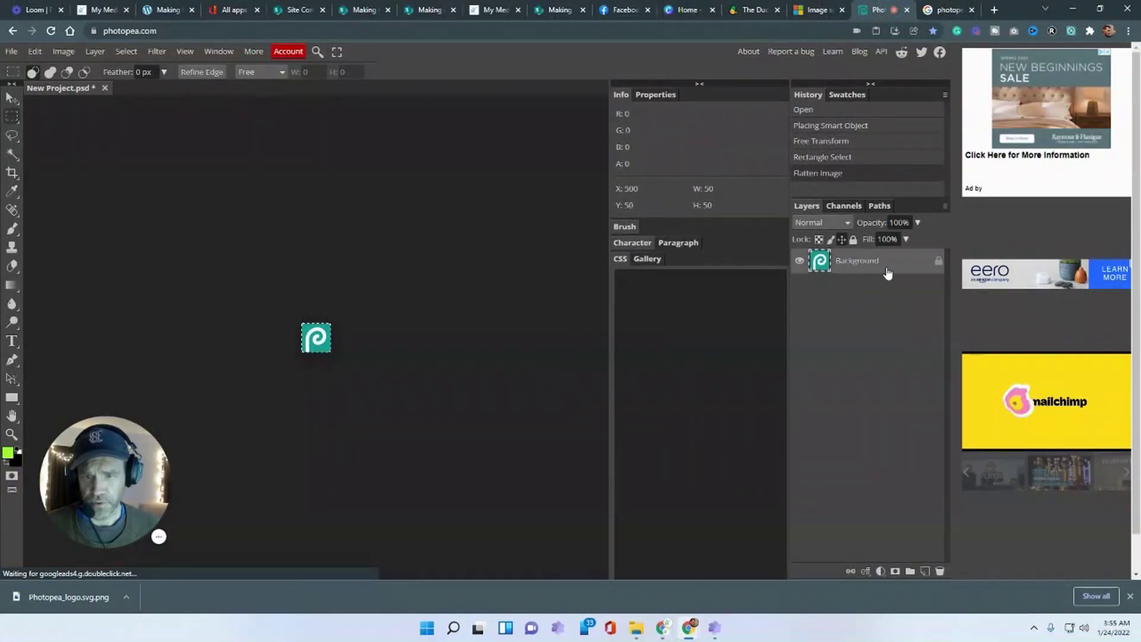
- Turn on a Stroke layer style positioned inside the logo edge
{"action": "double_click", "coordinate": [886, 272]}
{"action": "left_click_drag", "start_coordinate": [347, 142], "coordinate": [917, 283]}
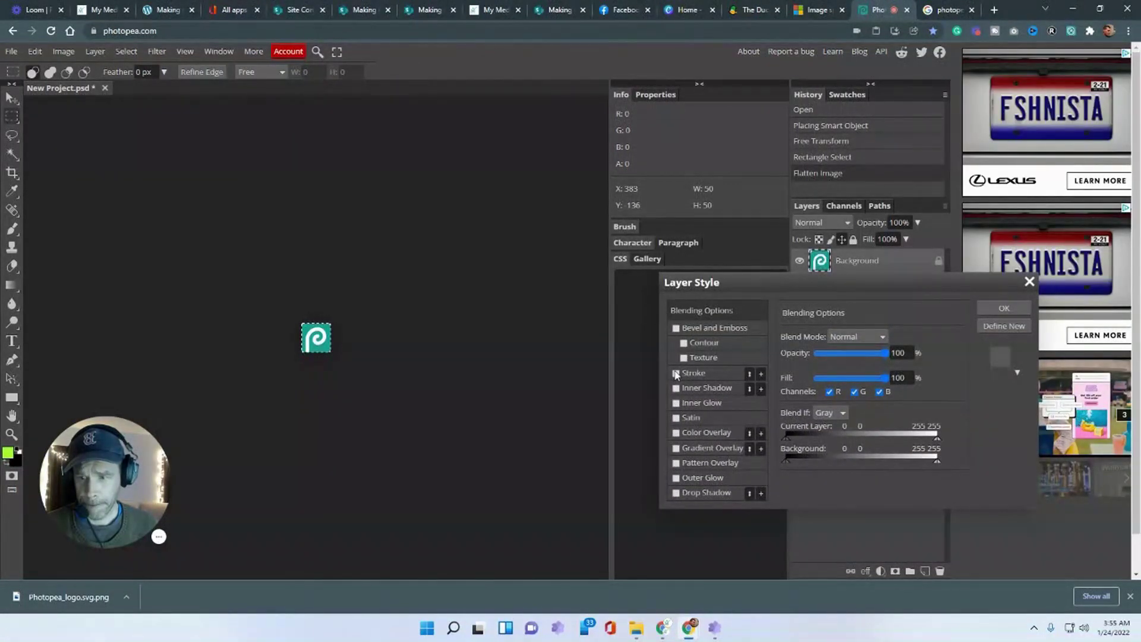
{"action": "left_click", "coordinate": [694, 373]}
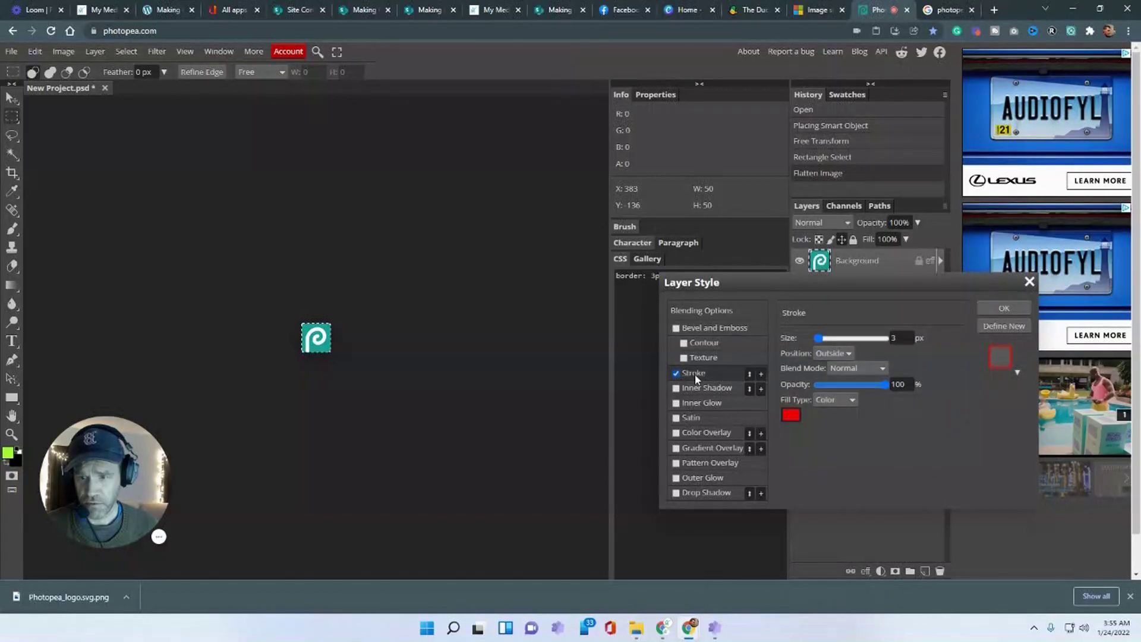
{"action": "left_click", "coordinate": [790, 416]}
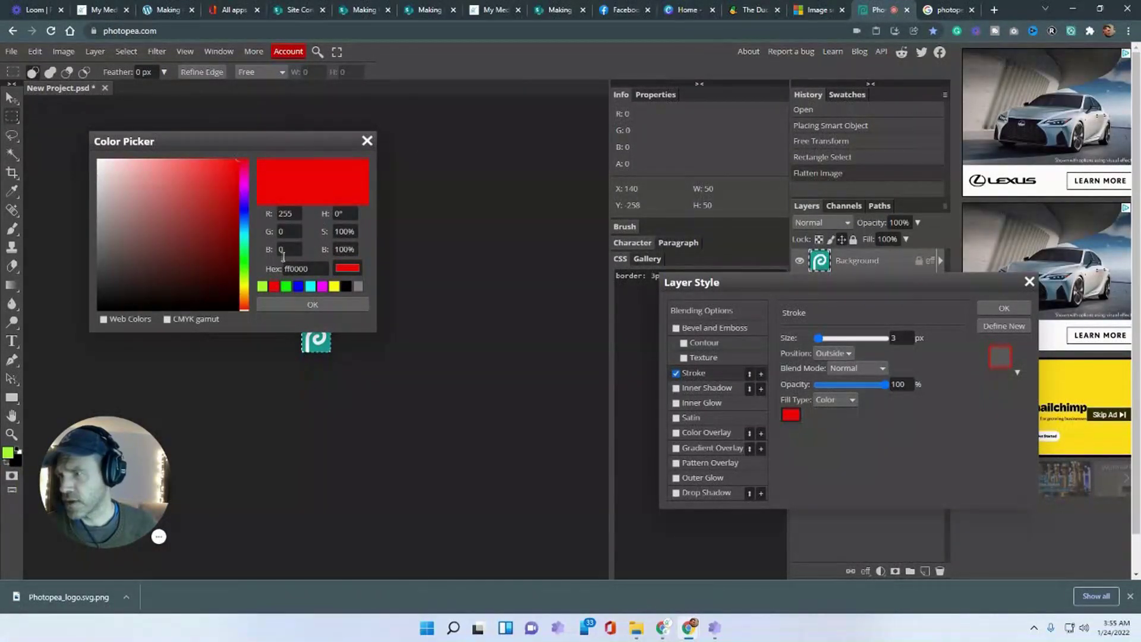
{"action": "left_click", "coordinate": [367, 141]}
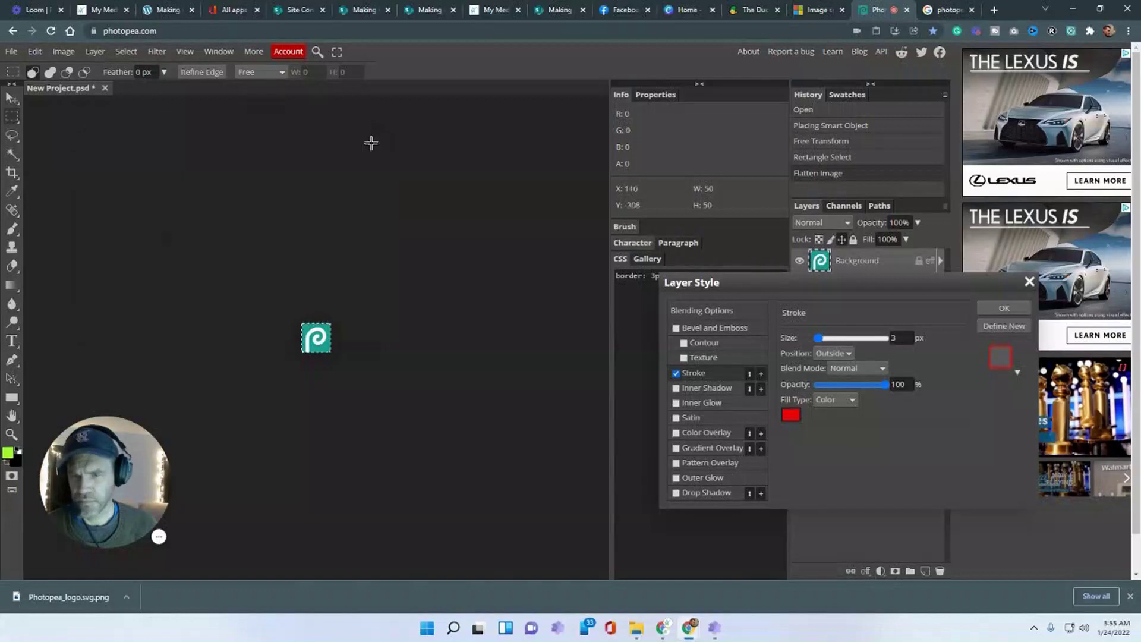
{"action": "left_click", "coordinate": [847, 354]}
{"action": "left_click", "coordinate": [829, 366]}
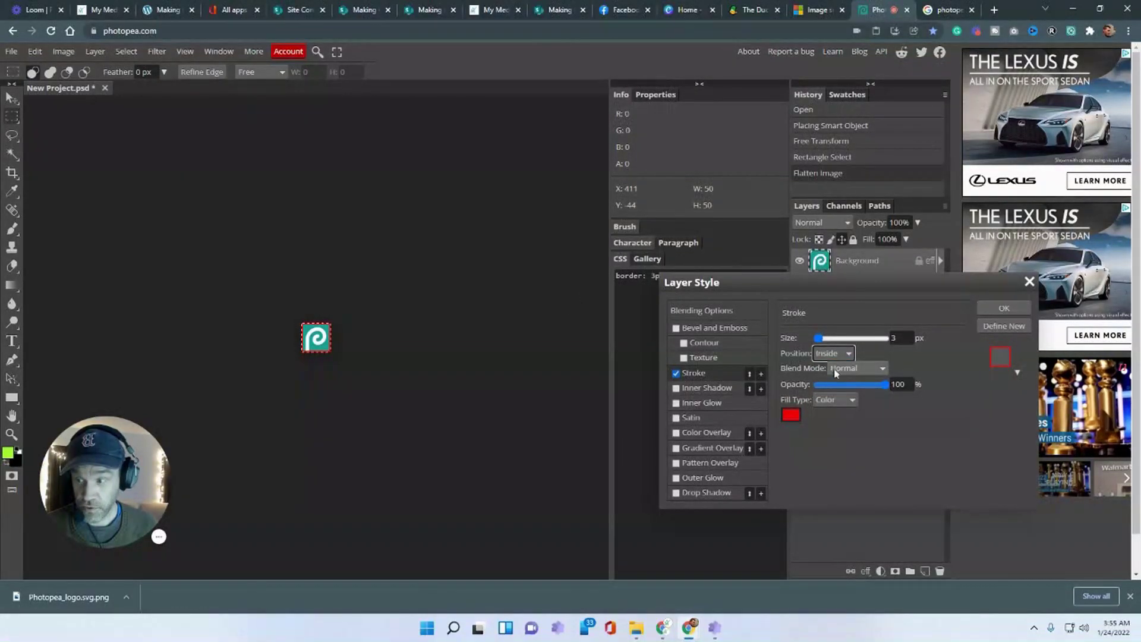
- Set the stroke colour to black, apply it, and clear the selection
{"action": "left_click", "coordinate": [791, 415]}
{"action": "left_click", "coordinate": [345, 287]}
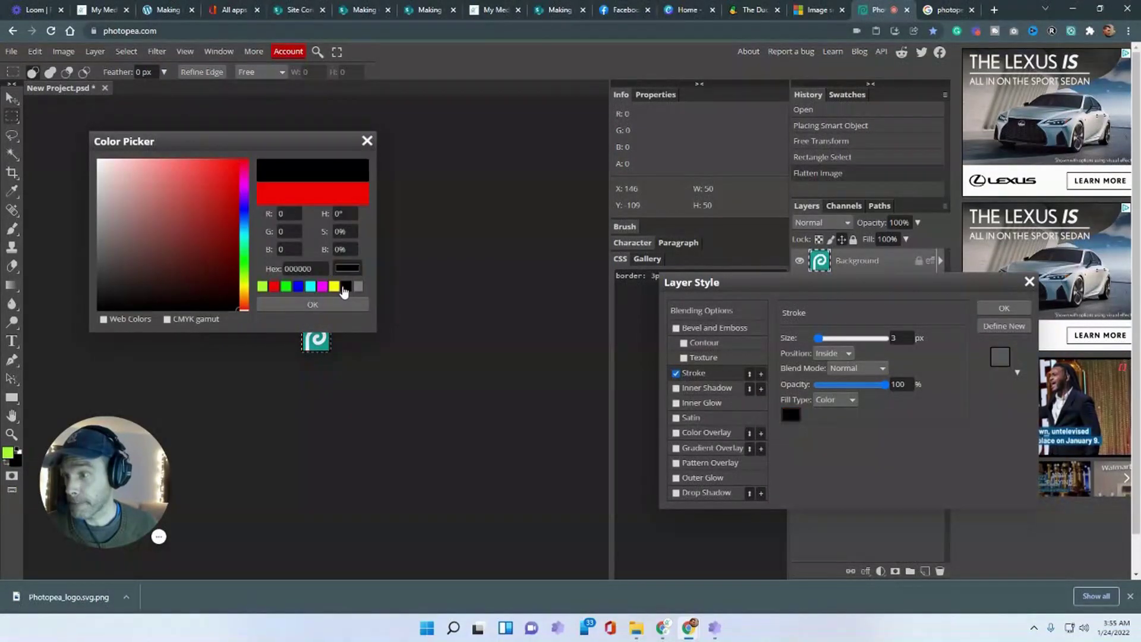
{"action": "left_click", "coordinate": [337, 308]}
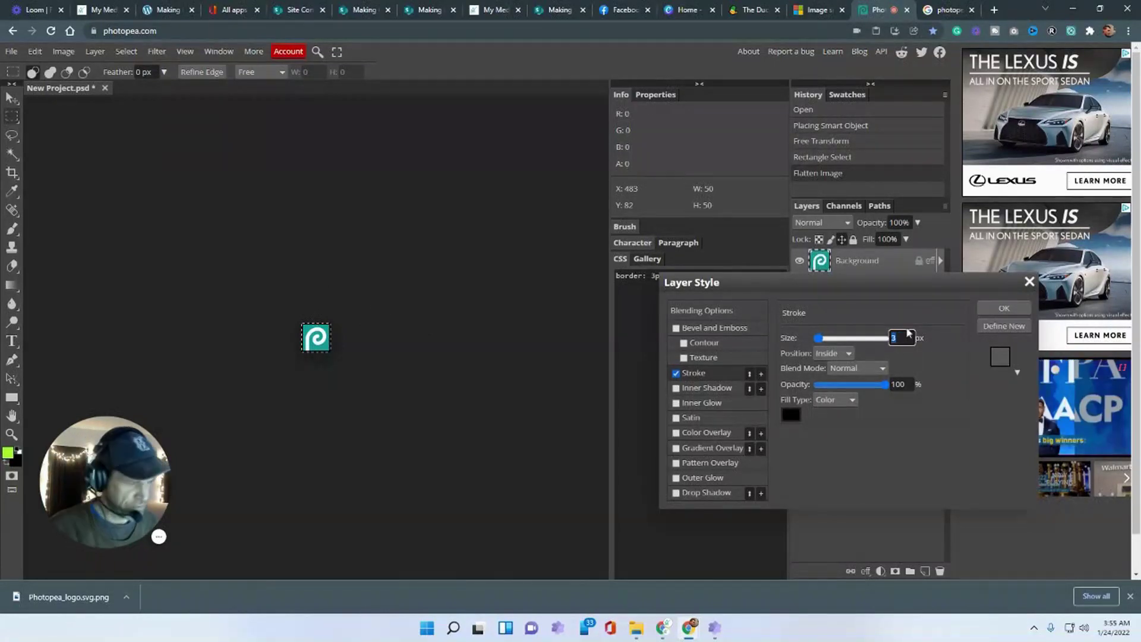
{"action": "left_click", "coordinate": [983, 453]}
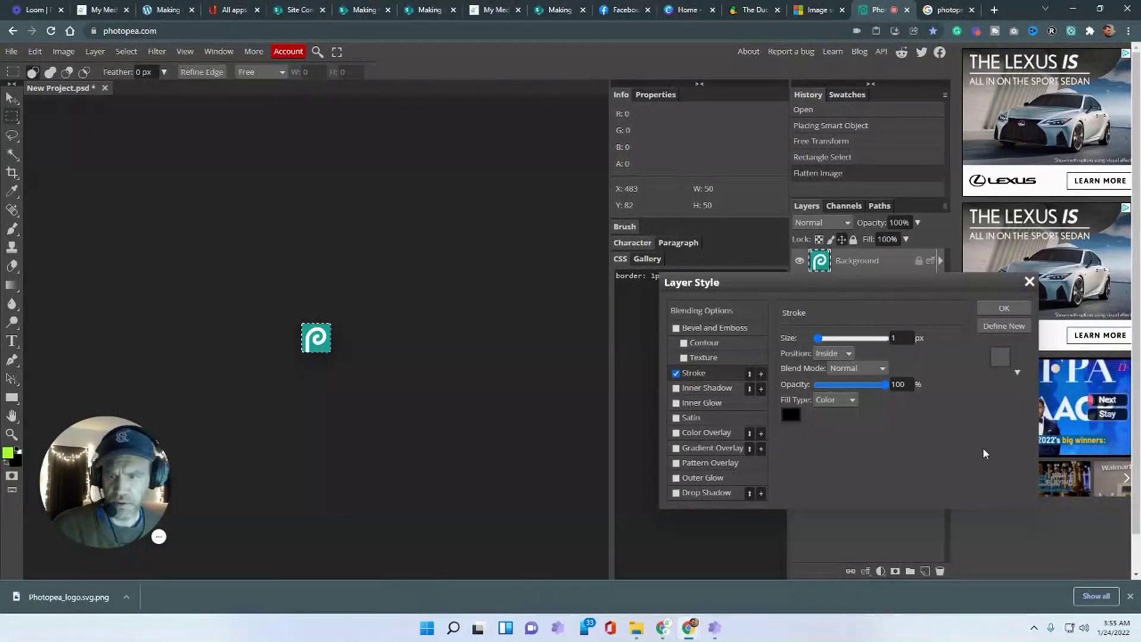
{"action": "left_click", "coordinate": [994, 312]}
{"action": "key", "text": "ctrl+d"}
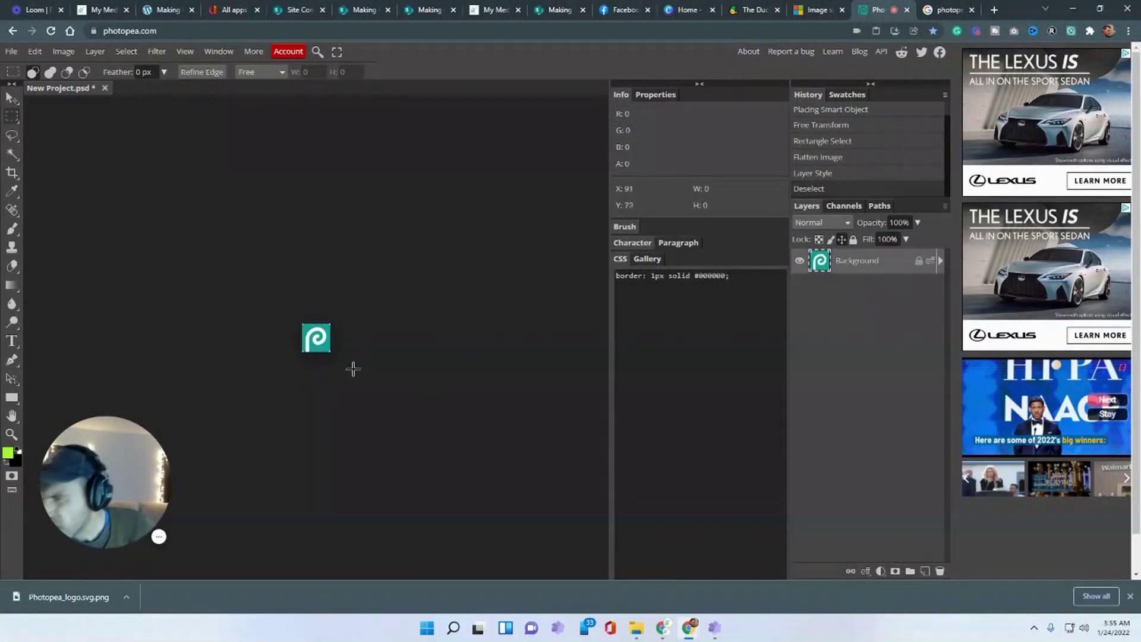
- Change the inside stroke size to 2 px and apply it
{"action": "double_click", "coordinate": [880, 265]}
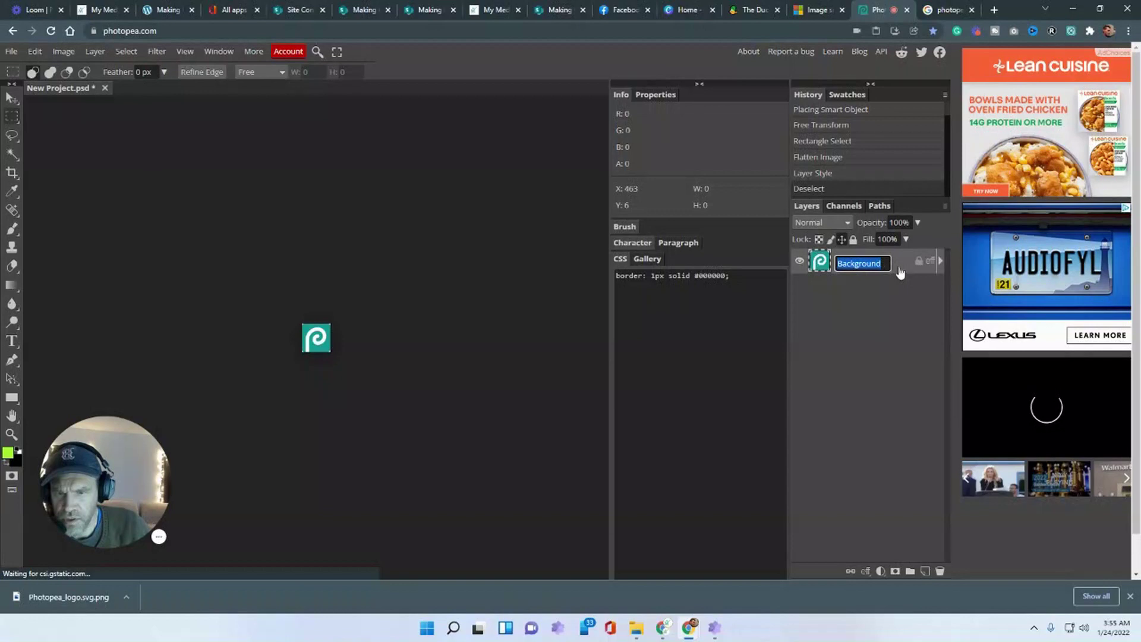
{"action": "double_click", "coordinate": [900, 272]}
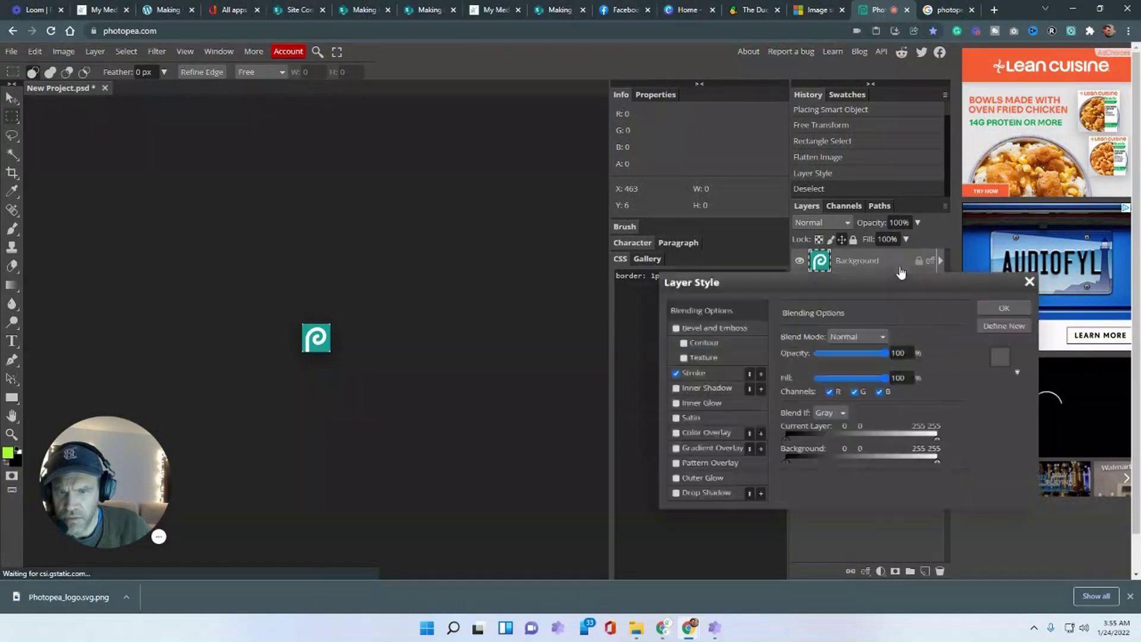
{"action": "left_click", "coordinate": [698, 377]}
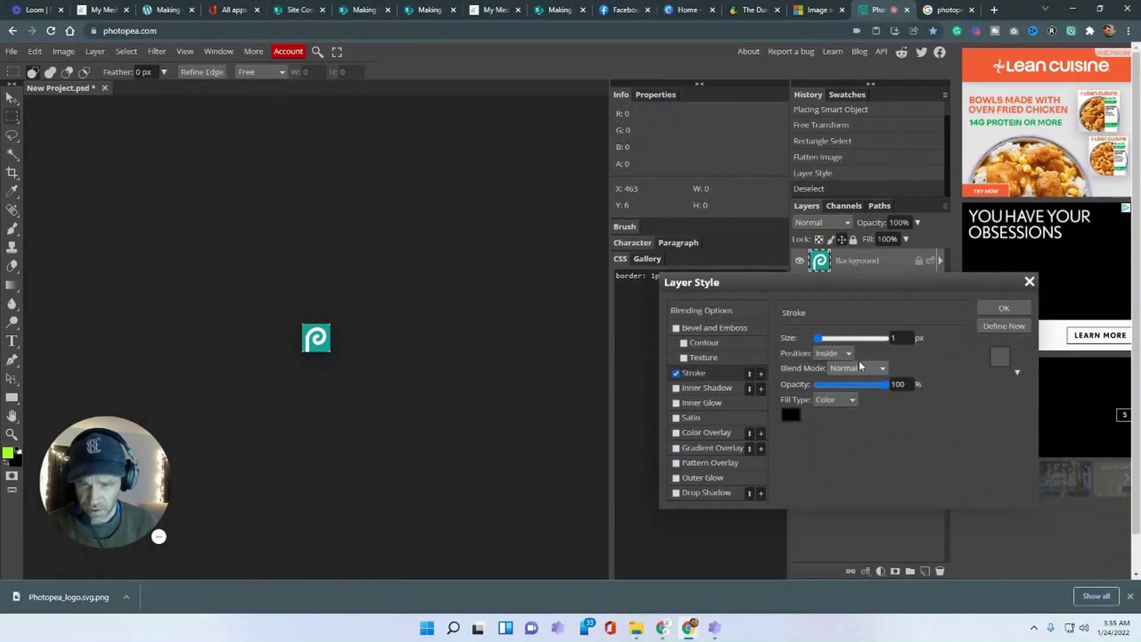
{"action": "mouse_move", "coordinate": [818, 338]}
{"action": "left_mouse_down"}
{"action": "mouse_move", "coordinate": [827, 339]}
{"action": "mouse_move", "coordinate": [816, 338]}
{"action": "left_mouse_up"}
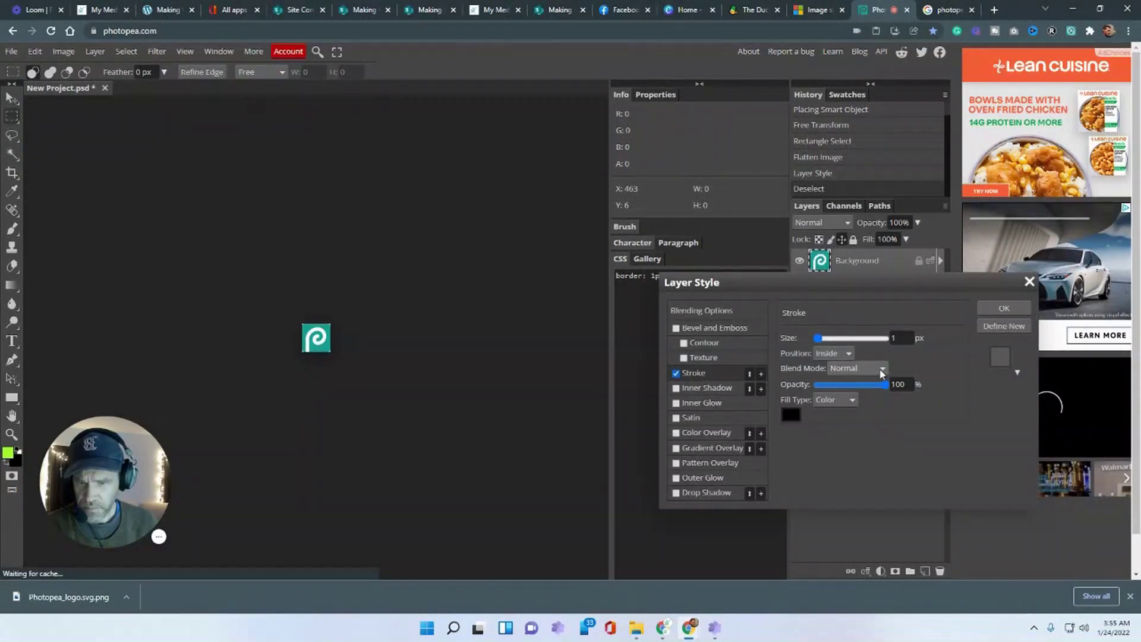
{"action": "left_click", "coordinate": [908, 337]}
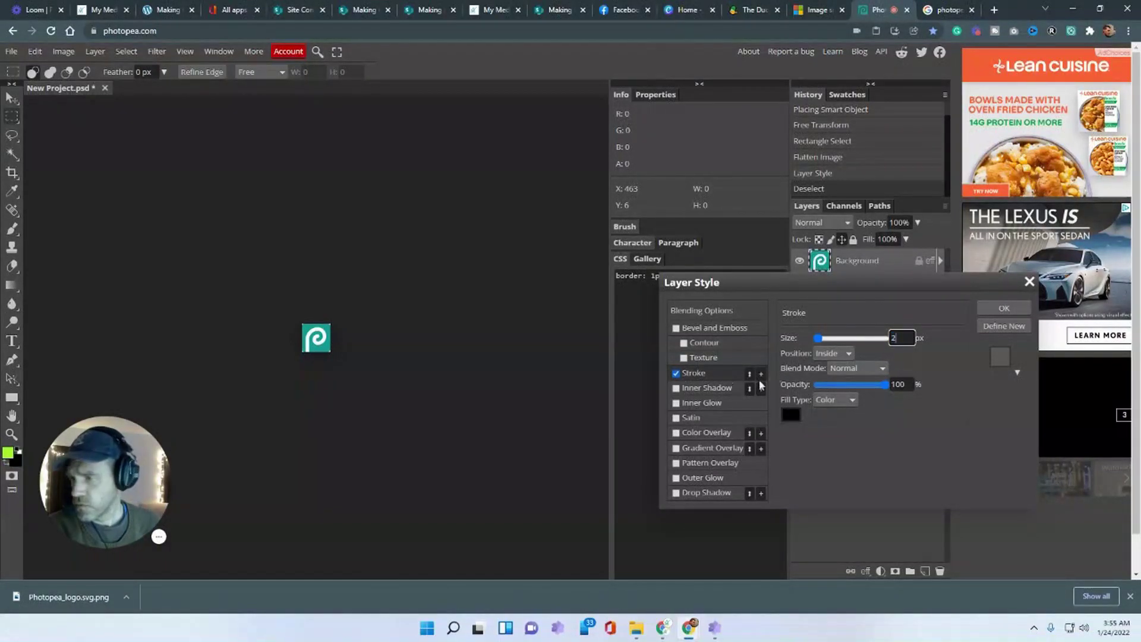
{"action": "left_click", "coordinate": [909, 384]}
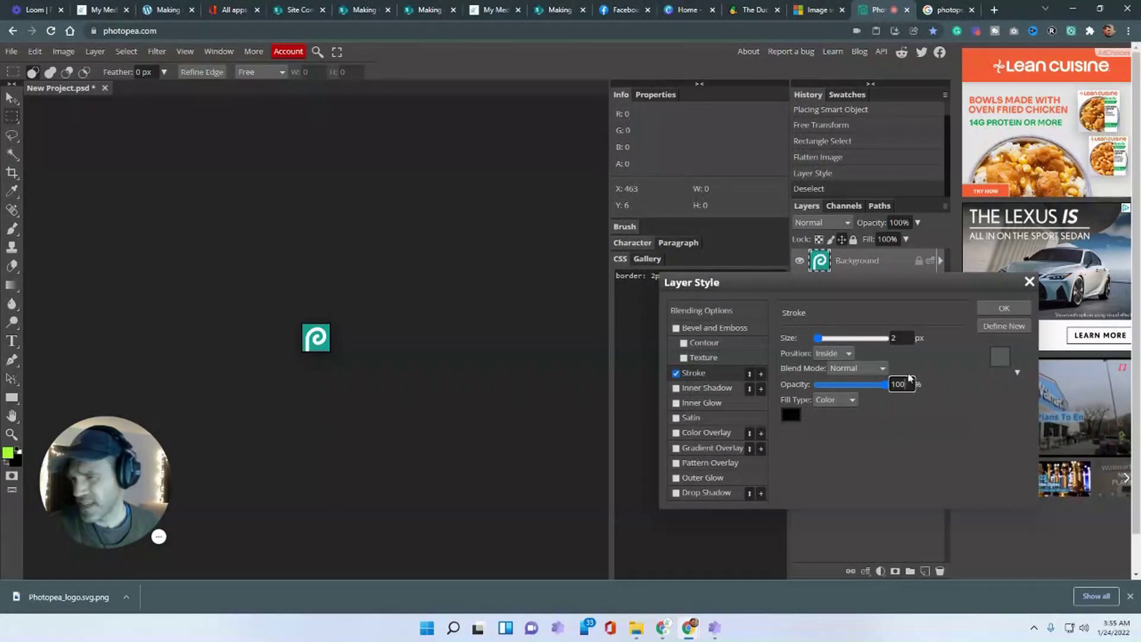
{"action": "left_click", "coordinate": [1003, 308]}
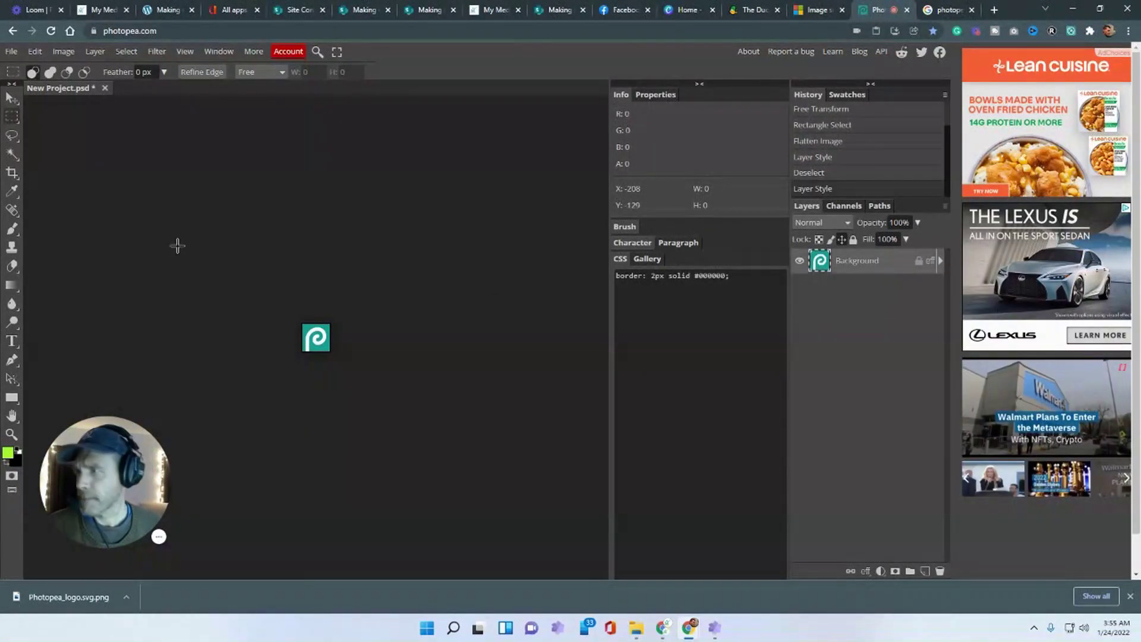
{"action": "left_click", "coordinate": [700, 85]}
- Confirm the image is 50x50 and export it as a downloaded PNG
{"action": "left_click", "coordinate": [871, 84]}
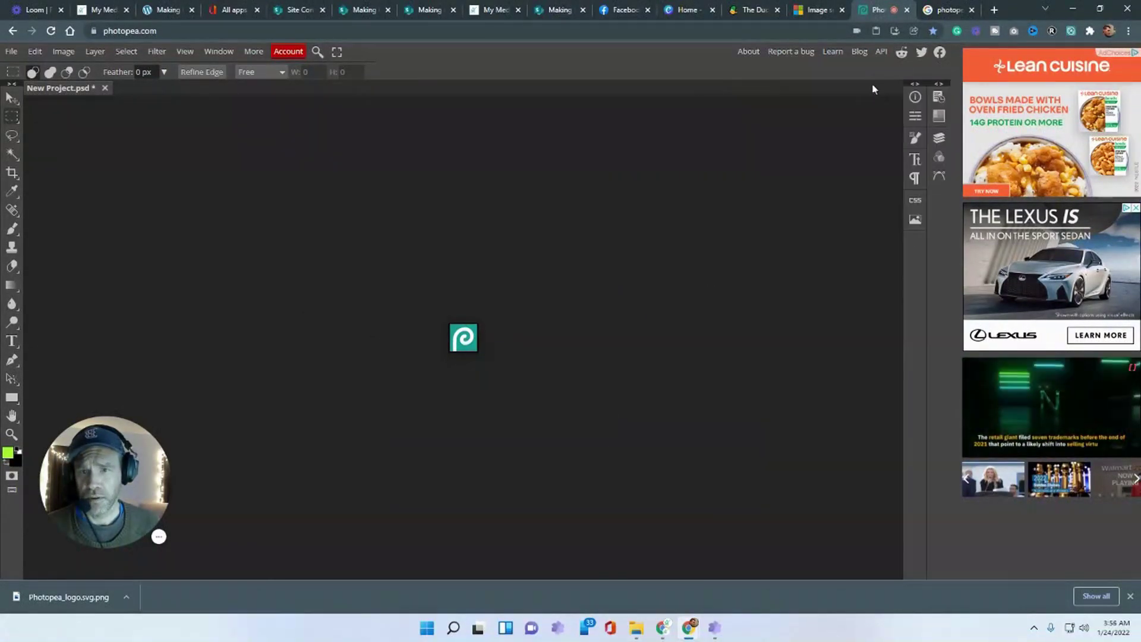
{"action": "left_click", "coordinate": [61, 51]}
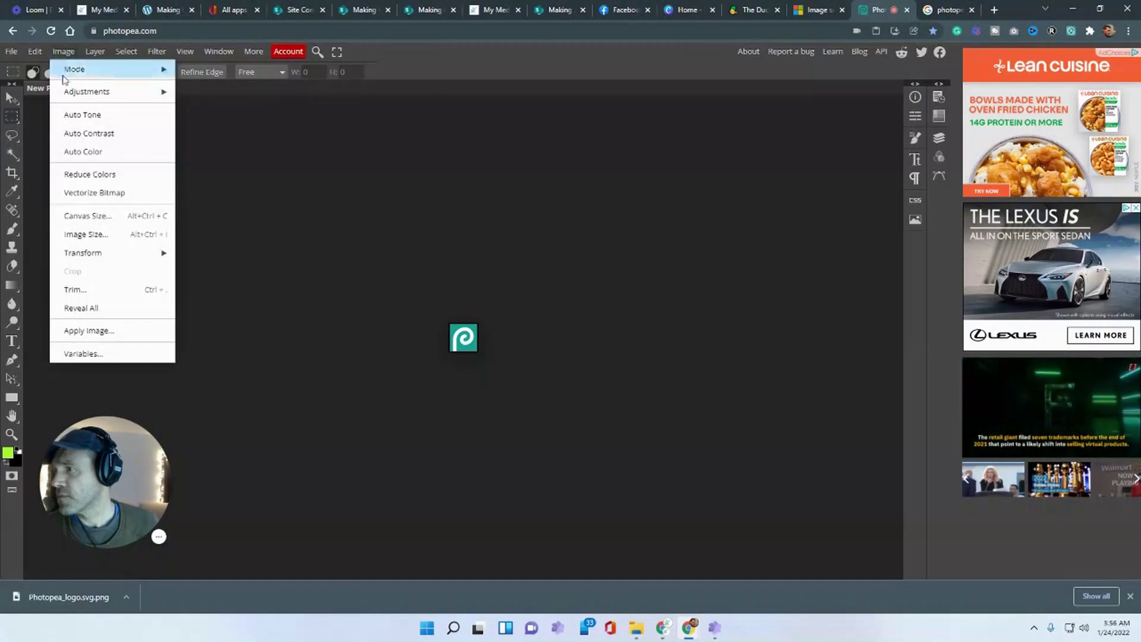
{"action": "left_click", "coordinate": [125, 230]}
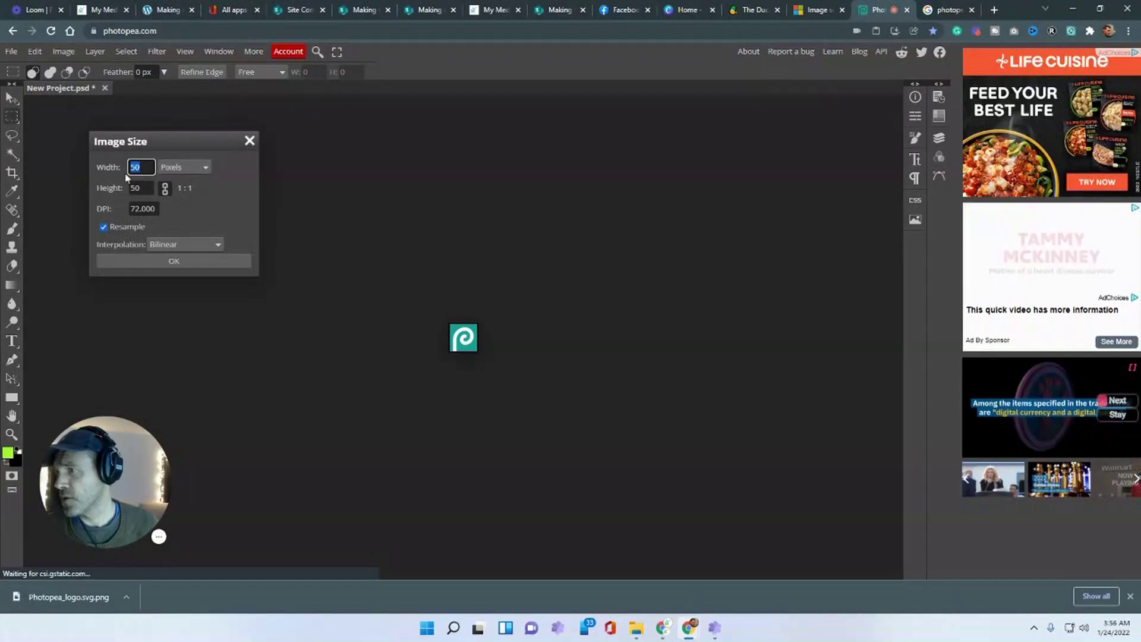
{"action": "left_click", "coordinate": [248, 141]}
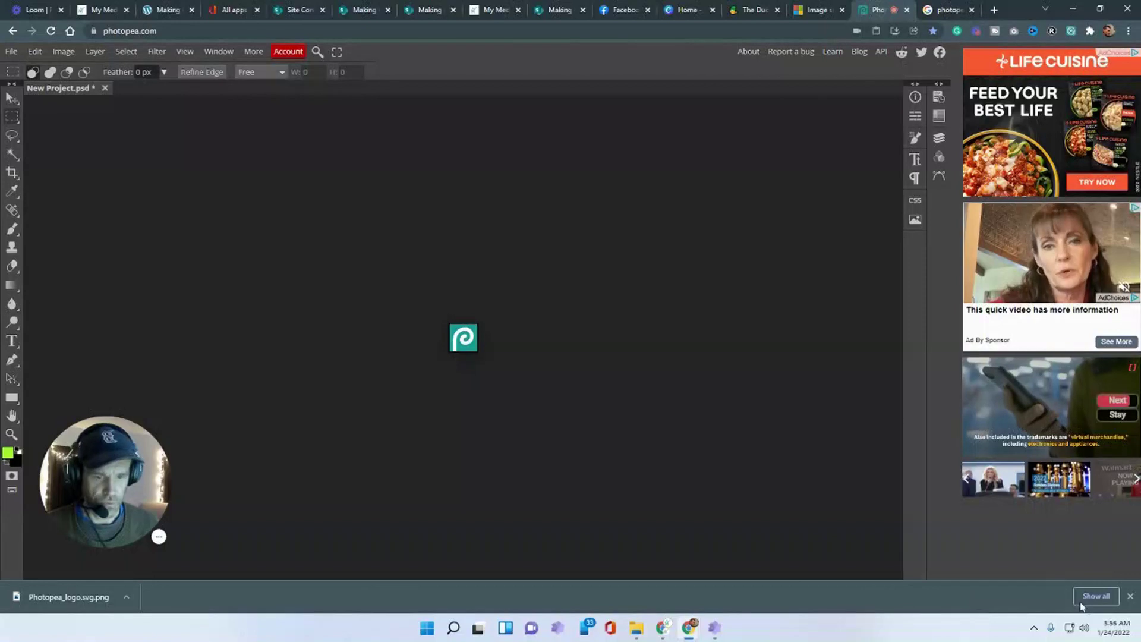
{"action": "left_click", "coordinate": [1131, 596]}
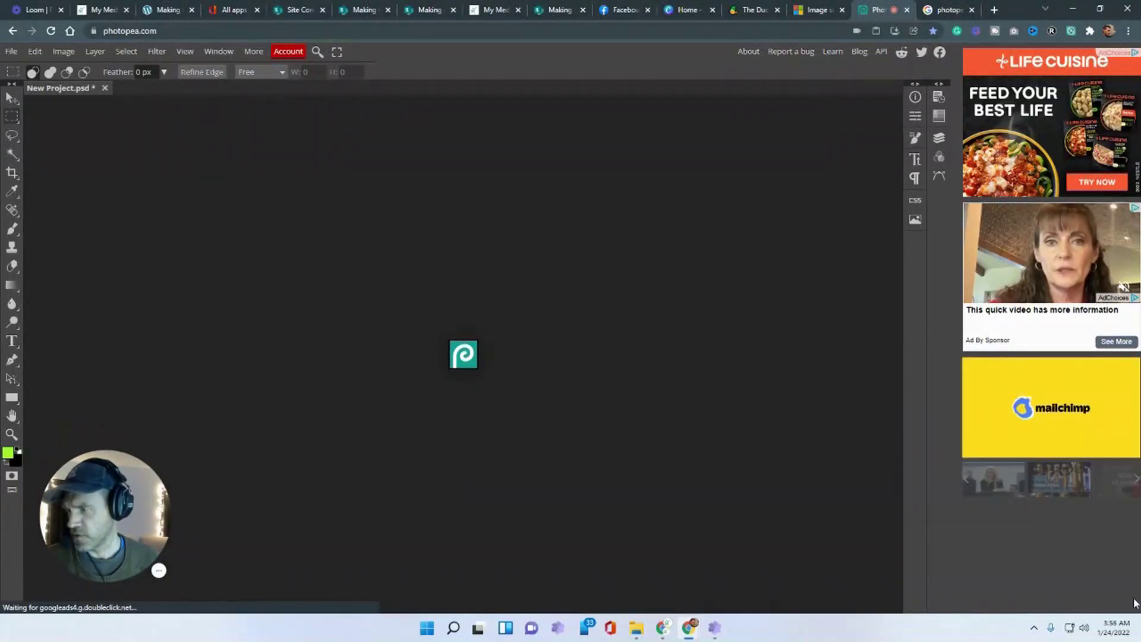
{"action": "left_click", "coordinate": [11, 54]}
{"action": "mouse_move", "coordinate": [95, 230]}
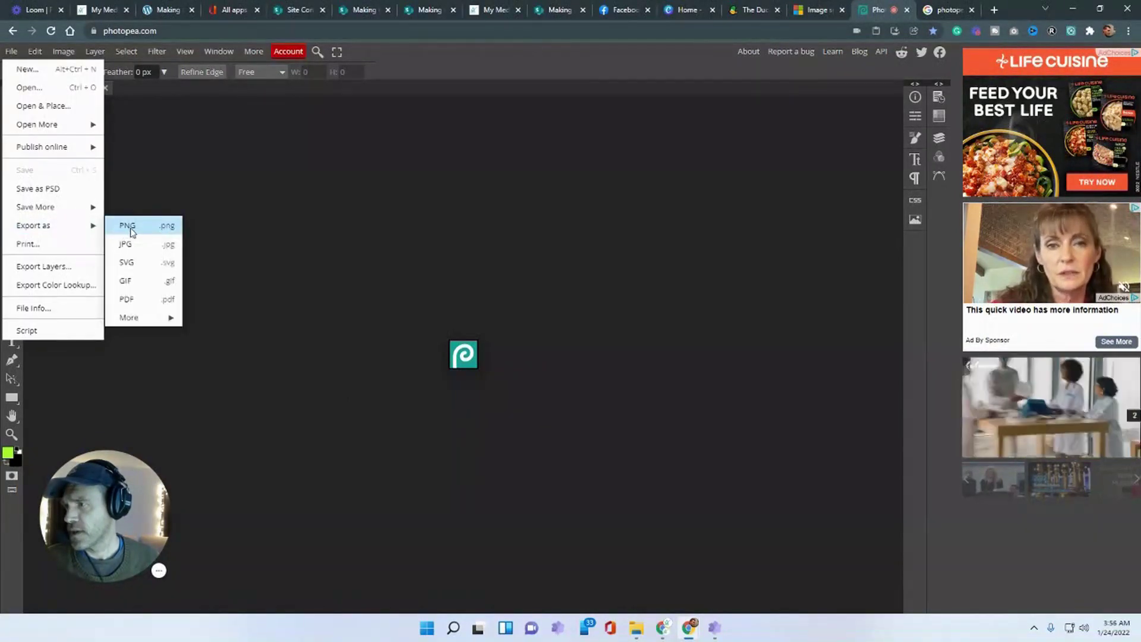
{"action": "left_click", "coordinate": [130, 227]}
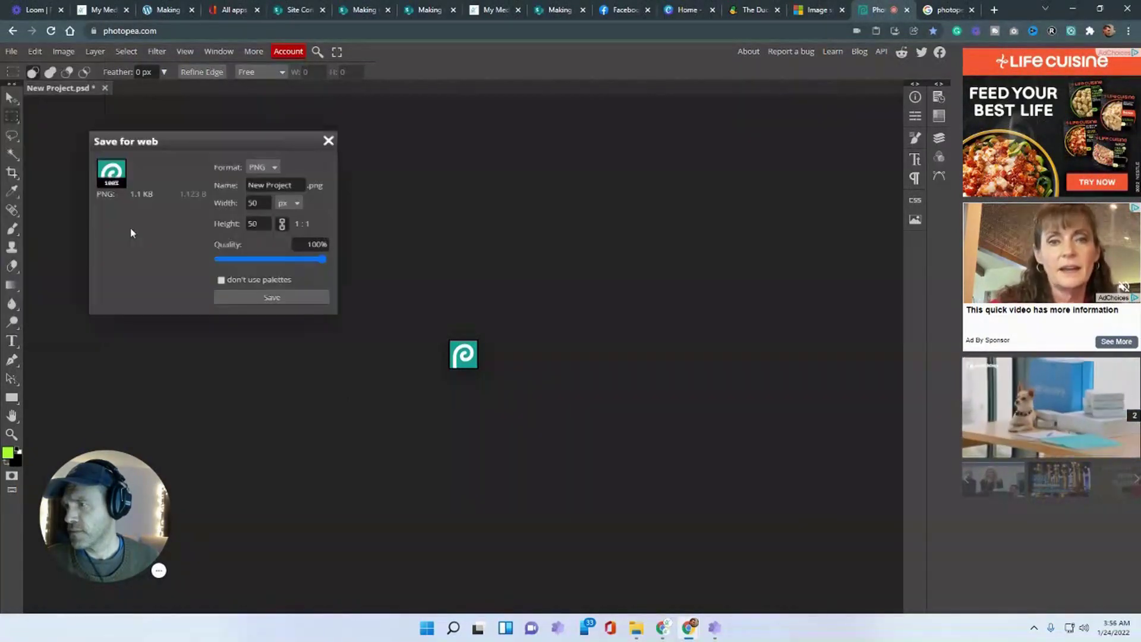
{"action": "left_click", "coordinate": [277, 297]}
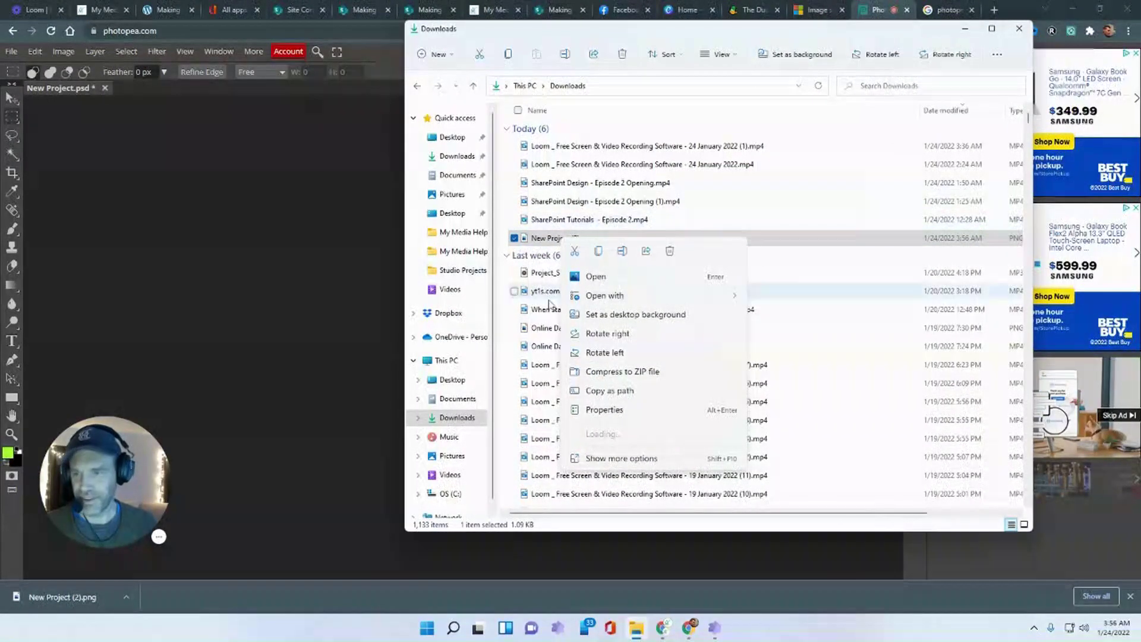
- Rename the downloaded PNG to photopea-icon.png and minimize File Explorer
{"action": "right_click", "coordinate": [539, 241]}
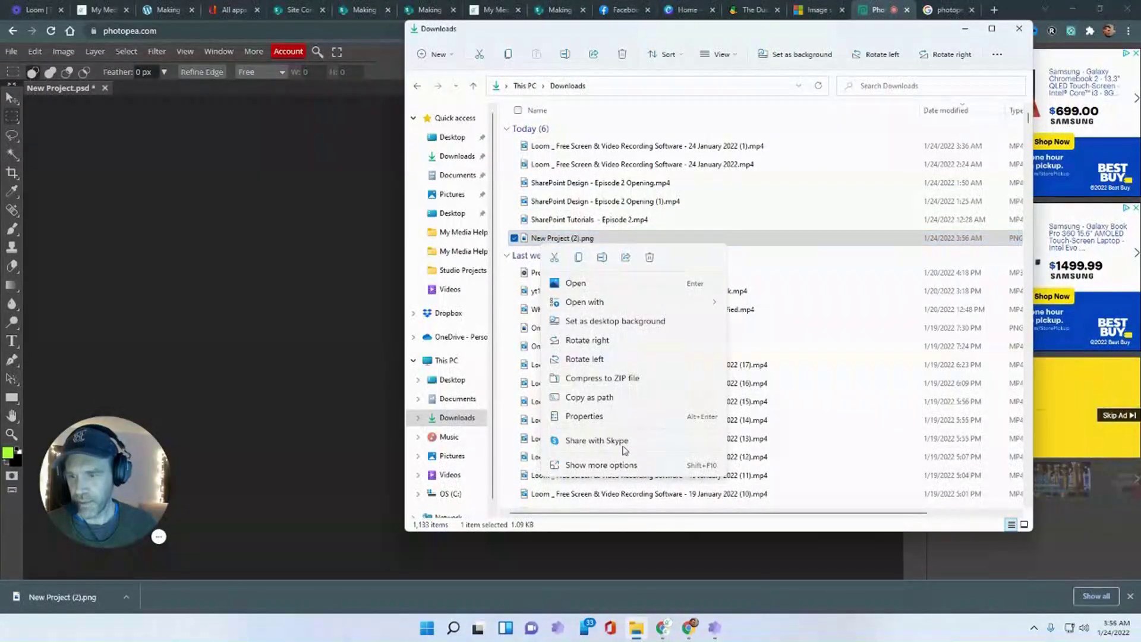
{"action": "left_click", "coordinate": [624, 464]}
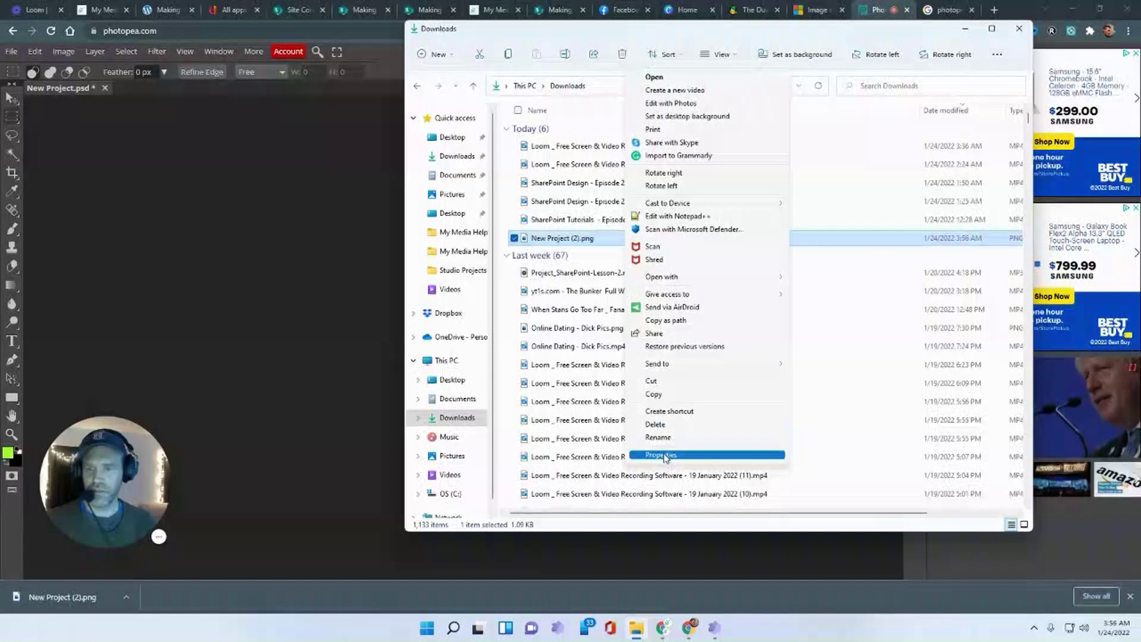
{"action": "left_click", "coordinate": [672, 438]}
{"action": "type", "text": "photopea-icon.png"}
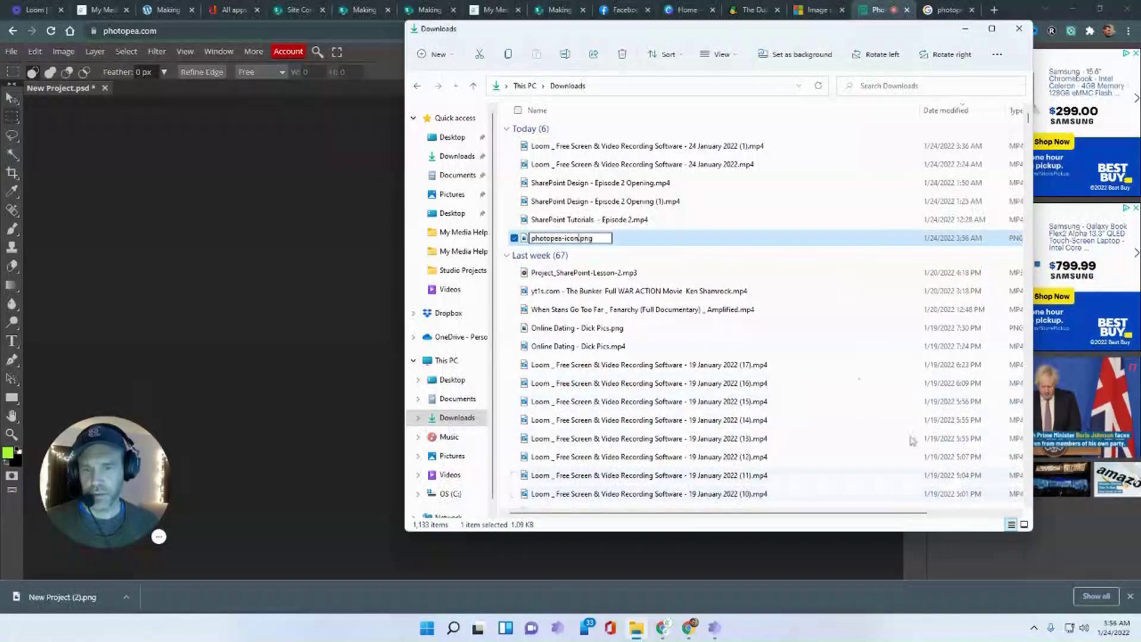
{"action": "left_click", "coordinate": [666, 225]}
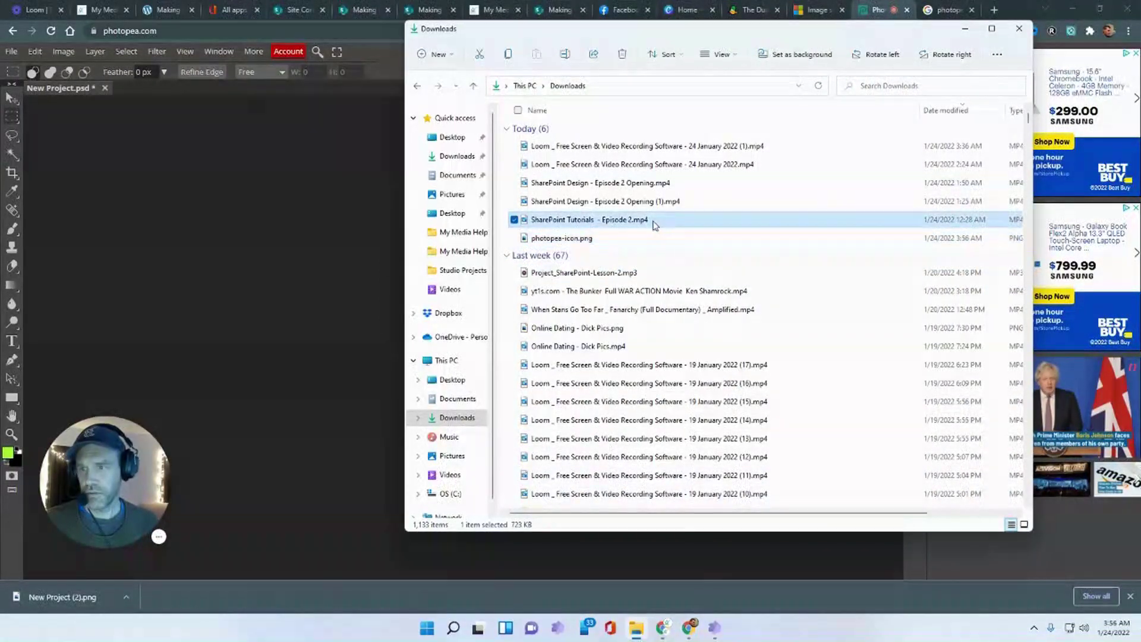
{"action": "left_click", "coordinate": [965, 28]}
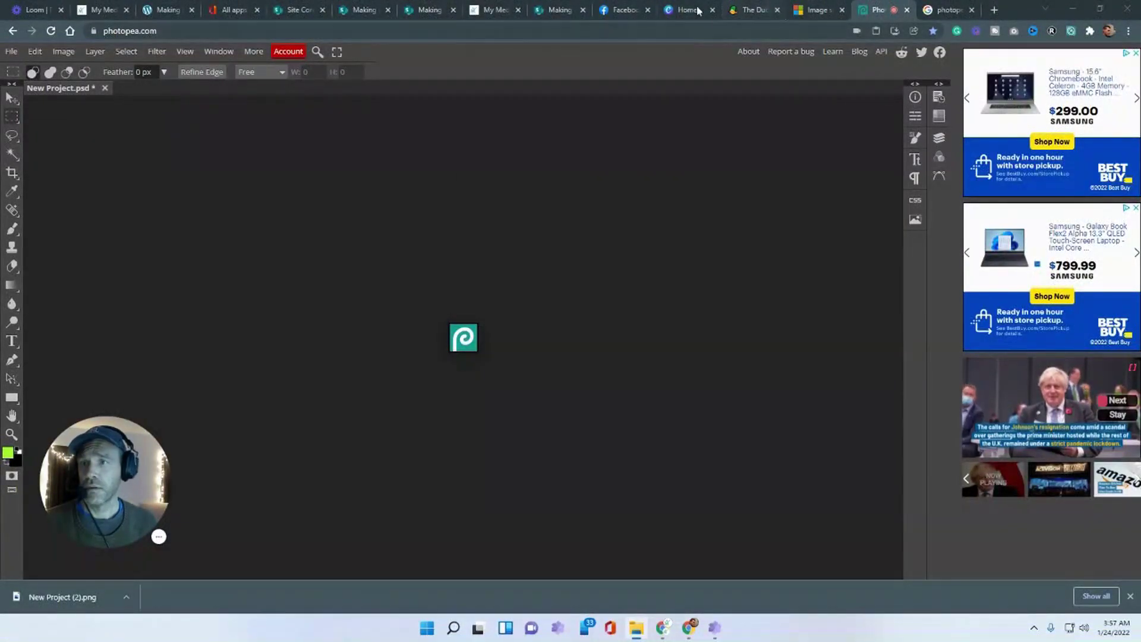
{"action": "left_click", "coordinate": [543, 9]}
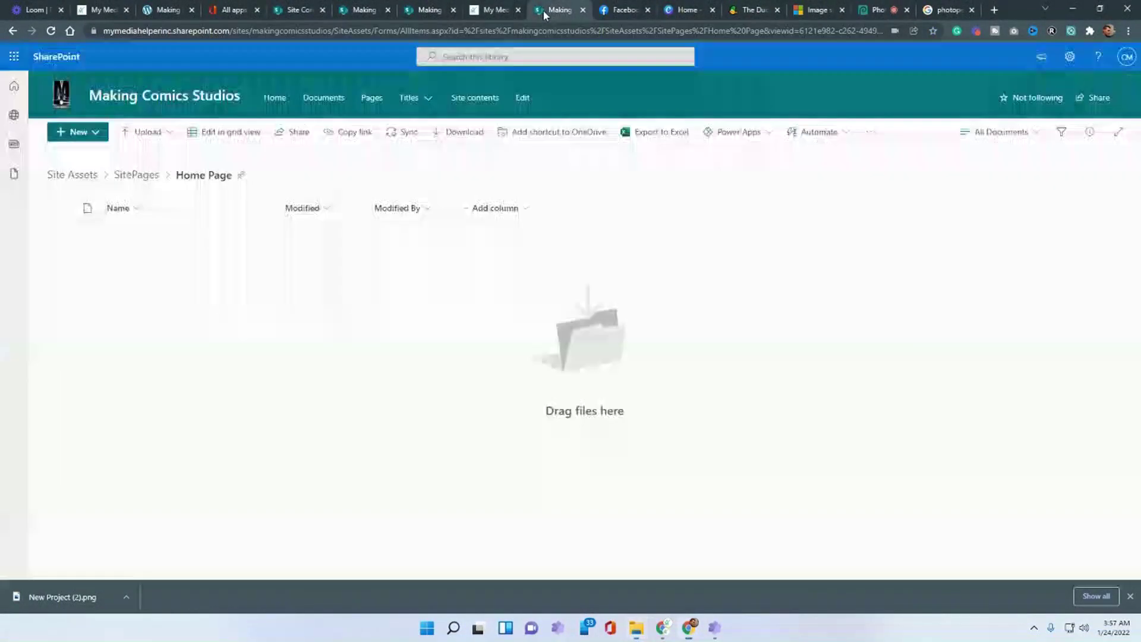
- Upload photopea-icon.png into Site Assets > SitePages > Home Page, then return to the editor
{"action": "left_click", "coordinate": [490, 10]}
{"action": "left_click", "coordinate": [429, 9]}
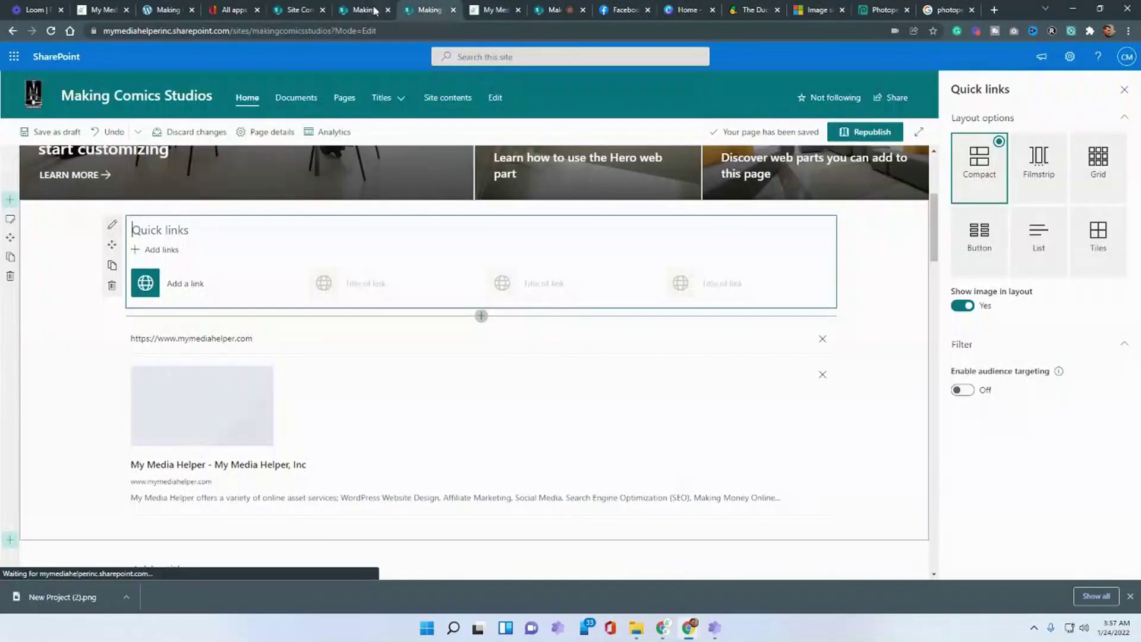
{"action": "left_click", "coordinate": [368, 10]}
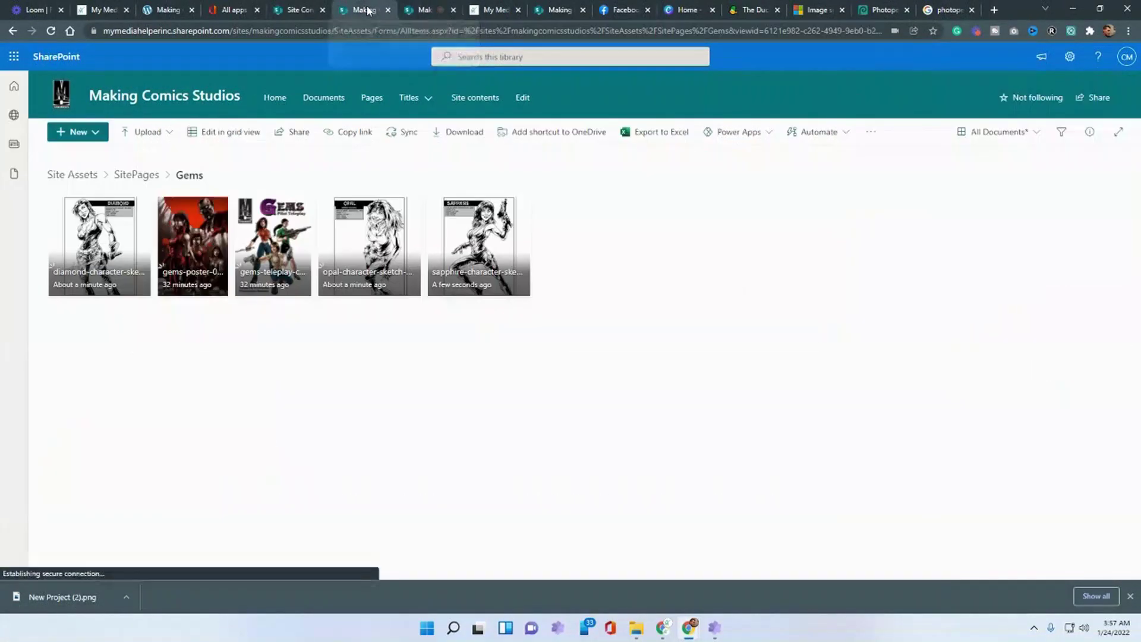
{"action": "left_click", "coordinate": [295, 10]}
{"action": "left_click", "coordinate": [361, 10]}
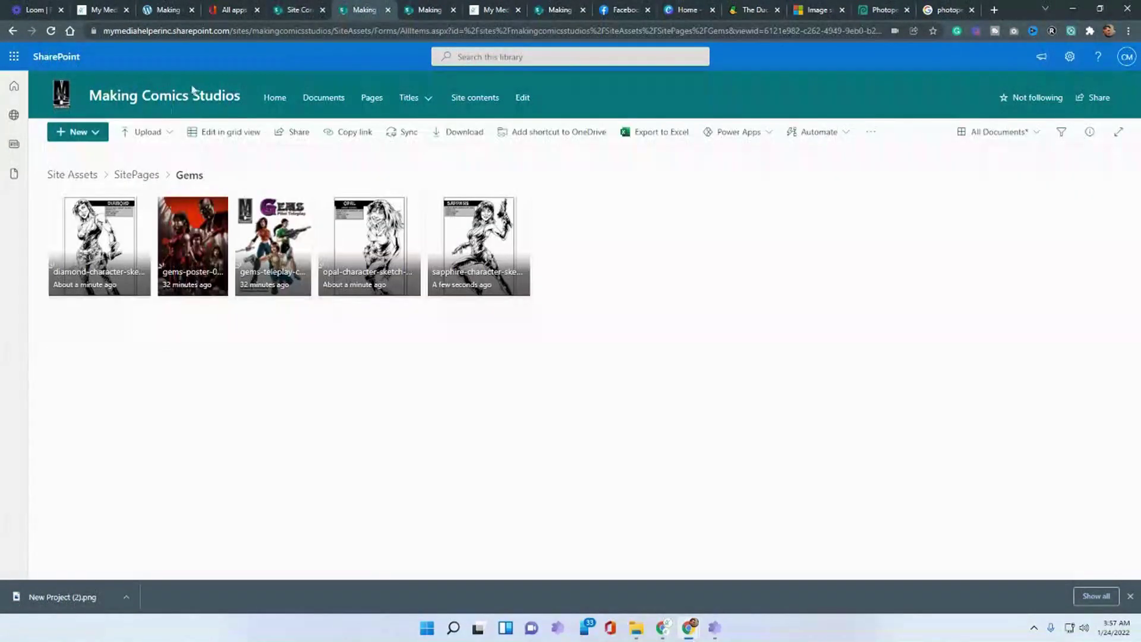
{"action": "left_click", "coordinate": [72, 174]}
{"action": "left_click", "coordinate": [89, 246]}
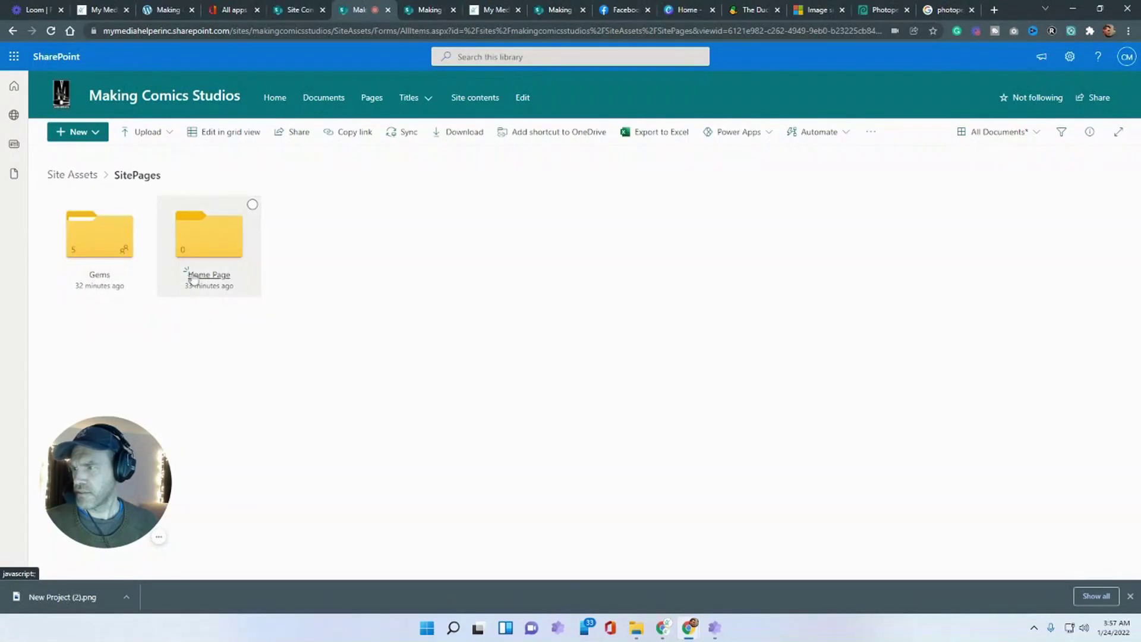
{"action": "left_click", "coordinate": [212, 252]}
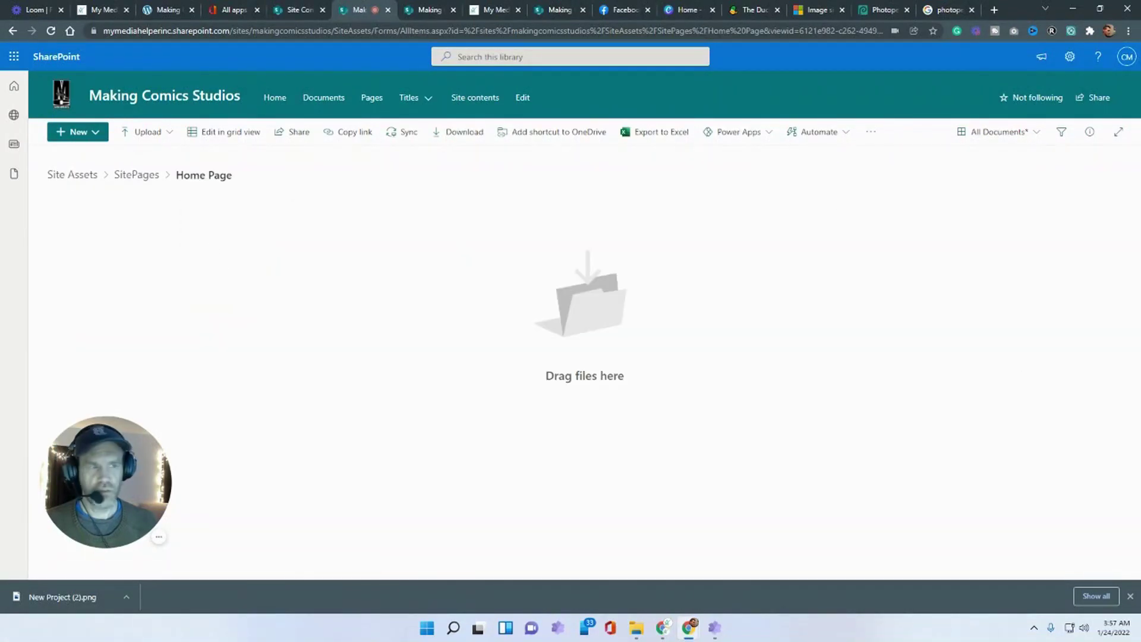
{"action": "left_click_drag", "start_coordinate": [1138, 270], "coordinate": [323, 303]}
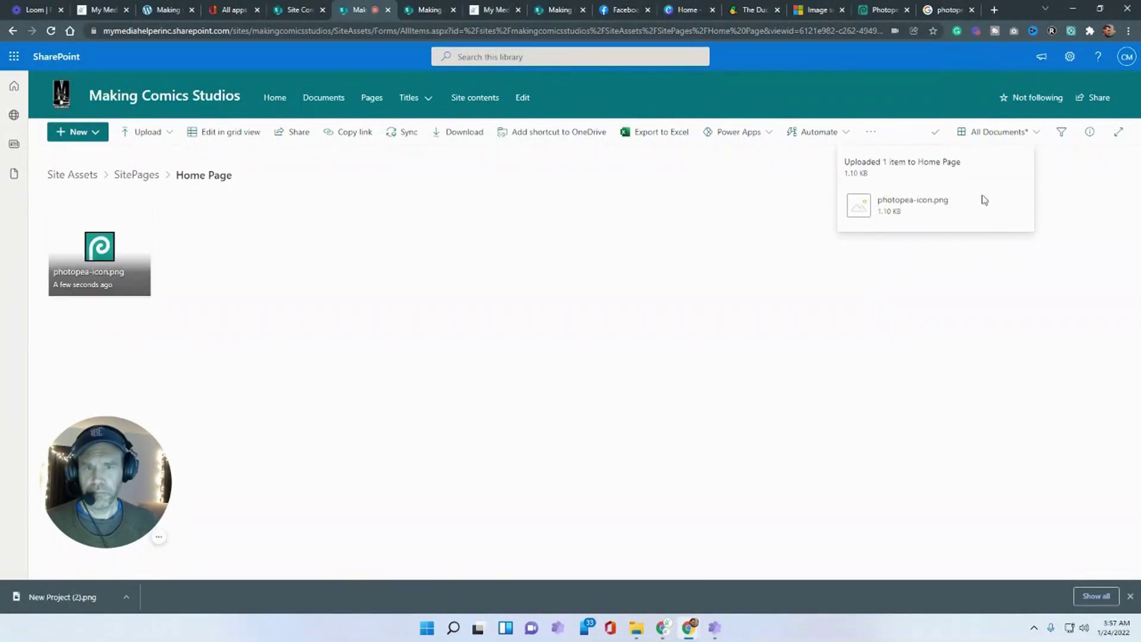
{"action": "left_click", "coordinate": [410, 7]}
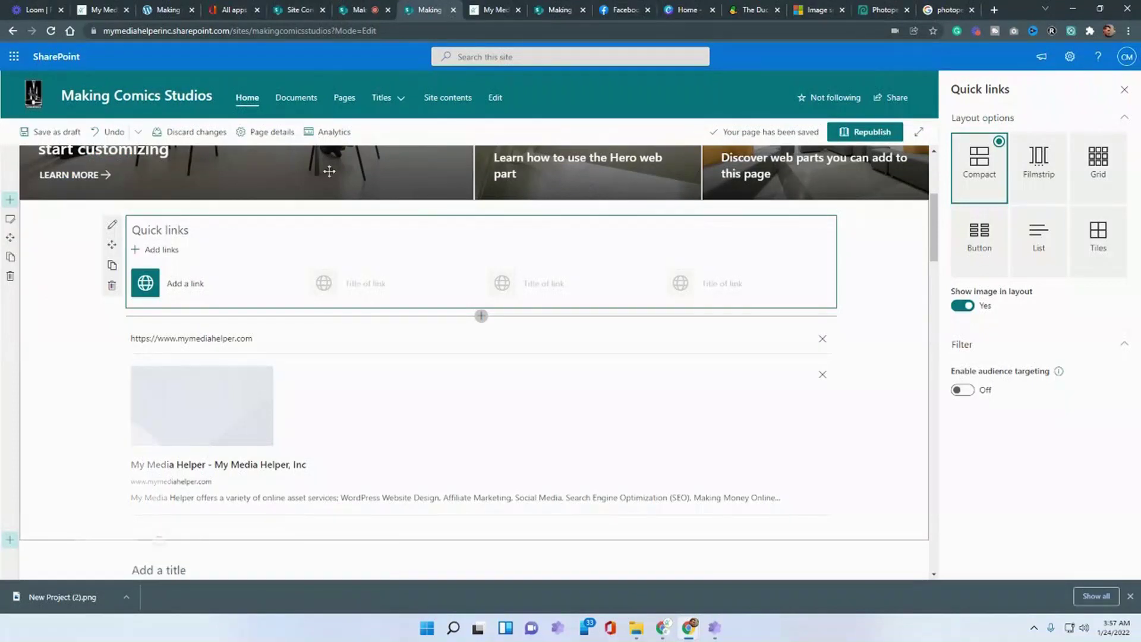
- Start a new quick link and copy the Photopea web address from its tab
{"action": "left_click", "coordinate": [156, 250]}
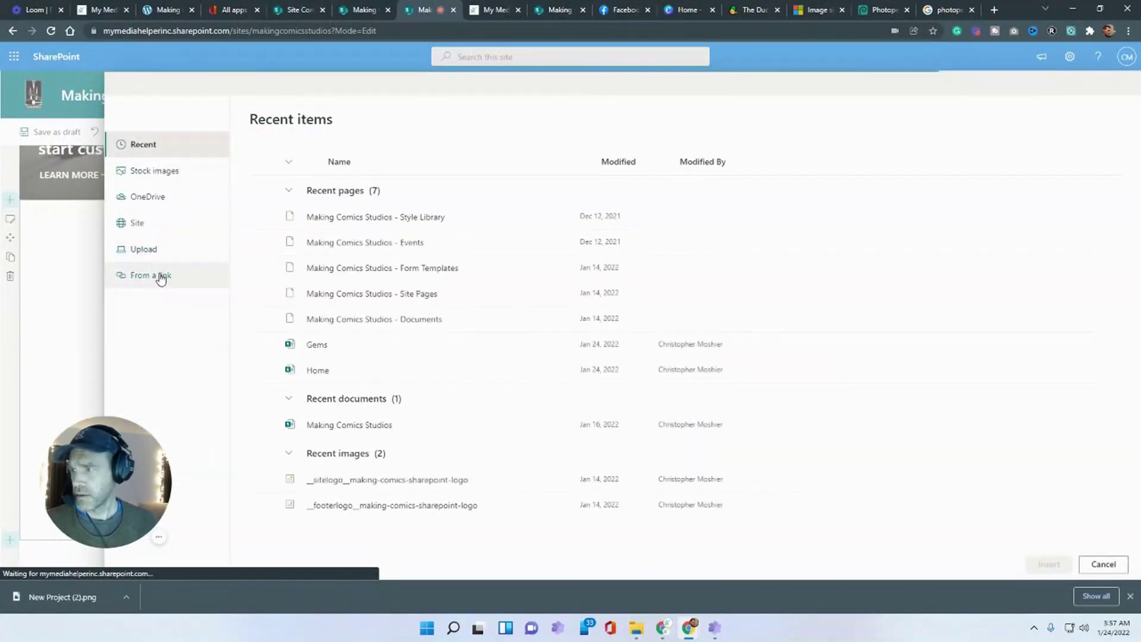
{"action": "left_click", "coordinate": [883, 10]}
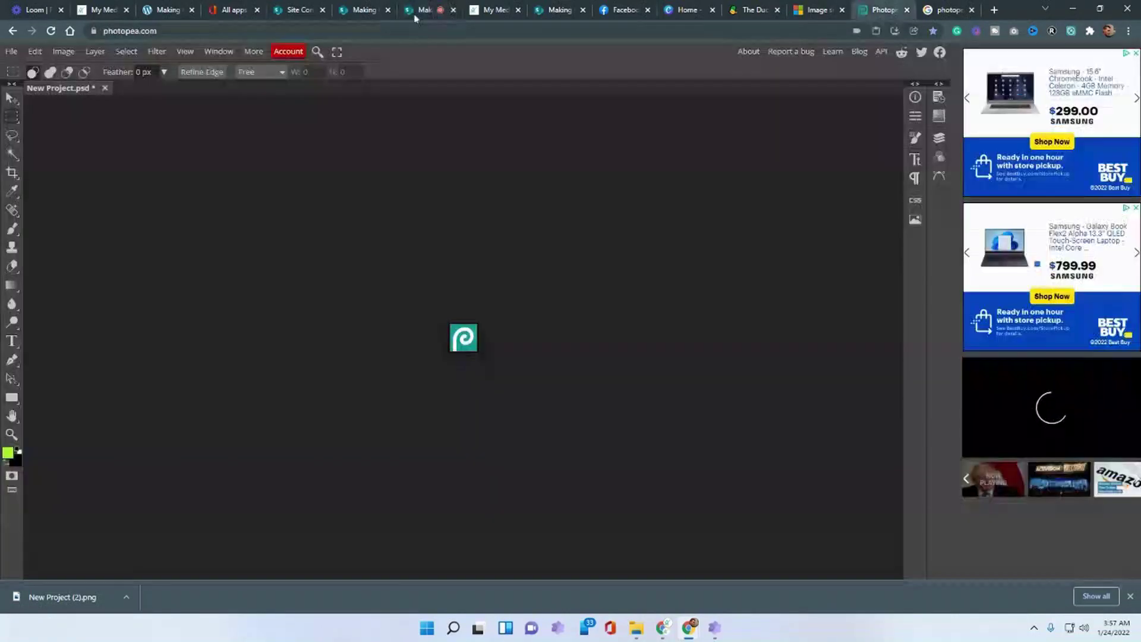
{"action": "right_click", "coordinate": [159, 32]}
{"action": "left_click", "coordinate": [212, 119]}
{"action": "left_click", "coordinate": [425, 9]}
{"action": "left_click", "coordinate": [358, 12]}
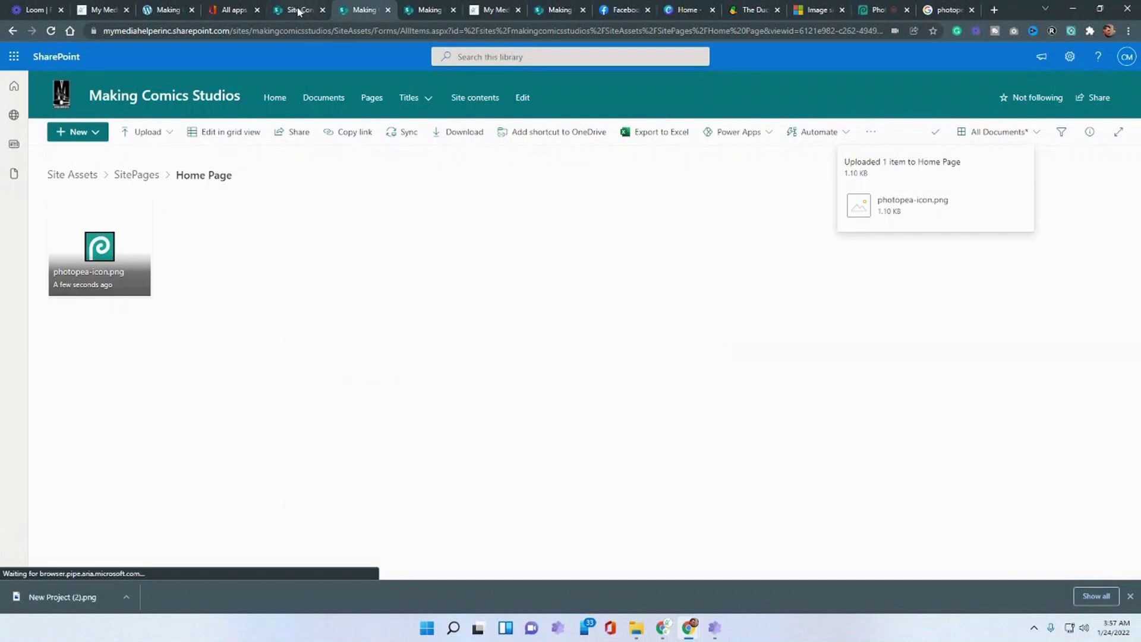
{"action": "left_click", "coordinate": [292, 10]}
{"action": "left_click", "coordinate": [348, 12]}
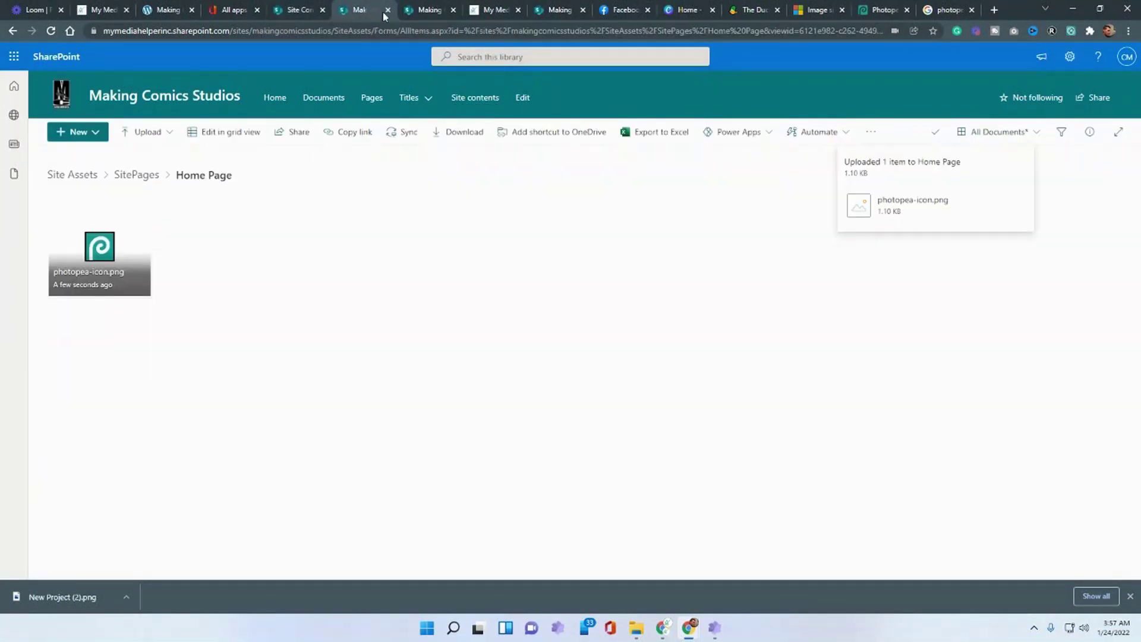
{"action": "left_click", "coordinate": [436, 12]}
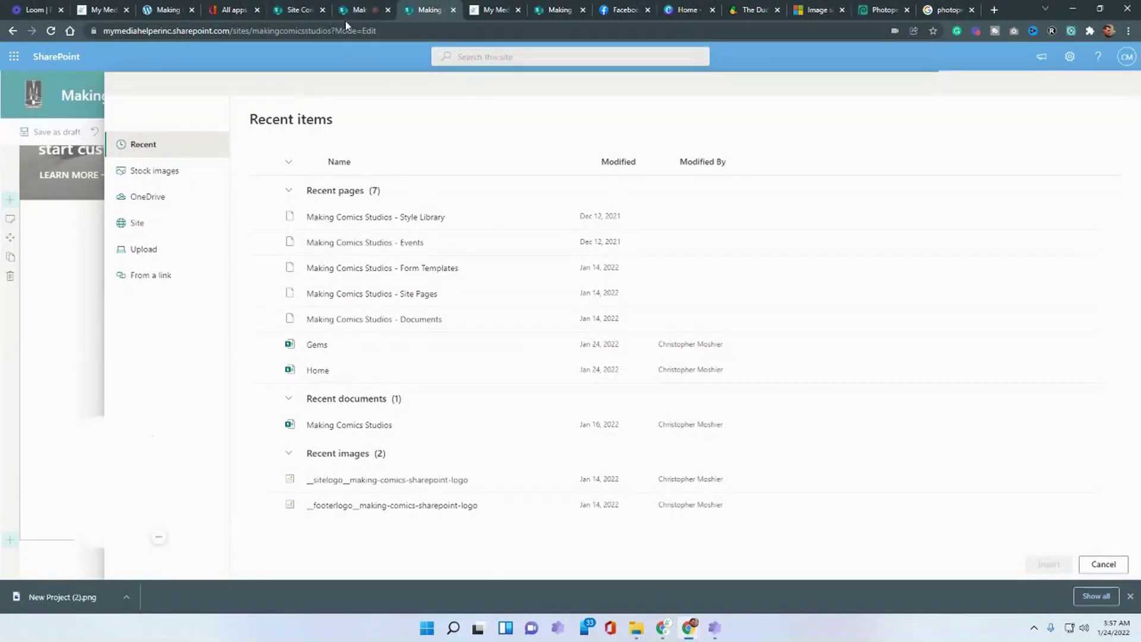
{"action": "left_click", "coordinate": [138, 280]}
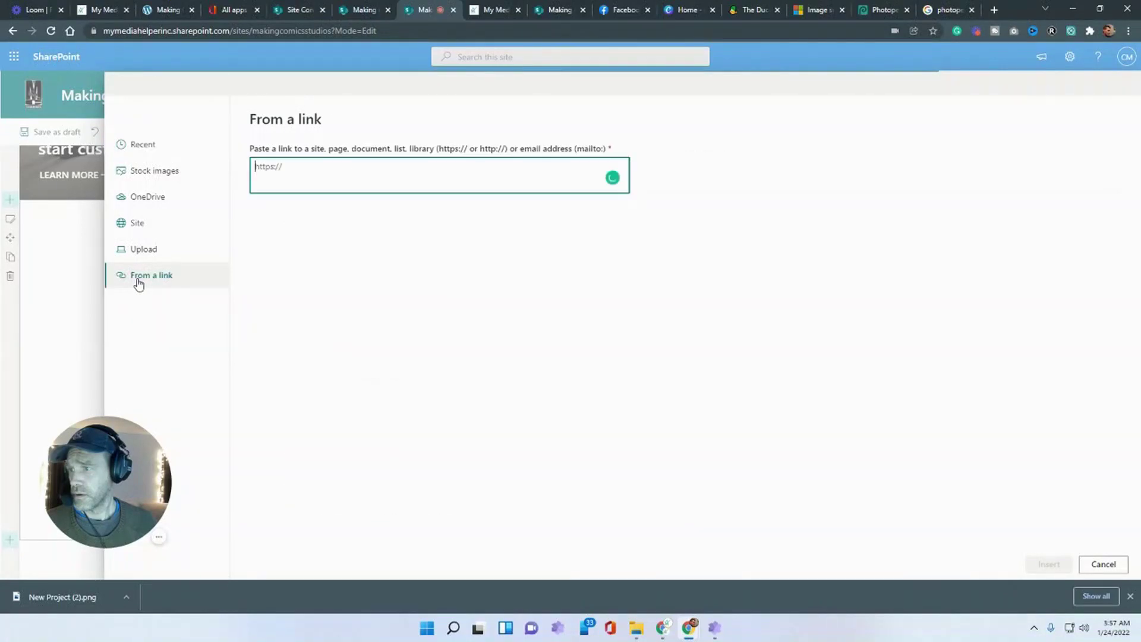
{"action": "right_click", "coordinate": [275, 178]}
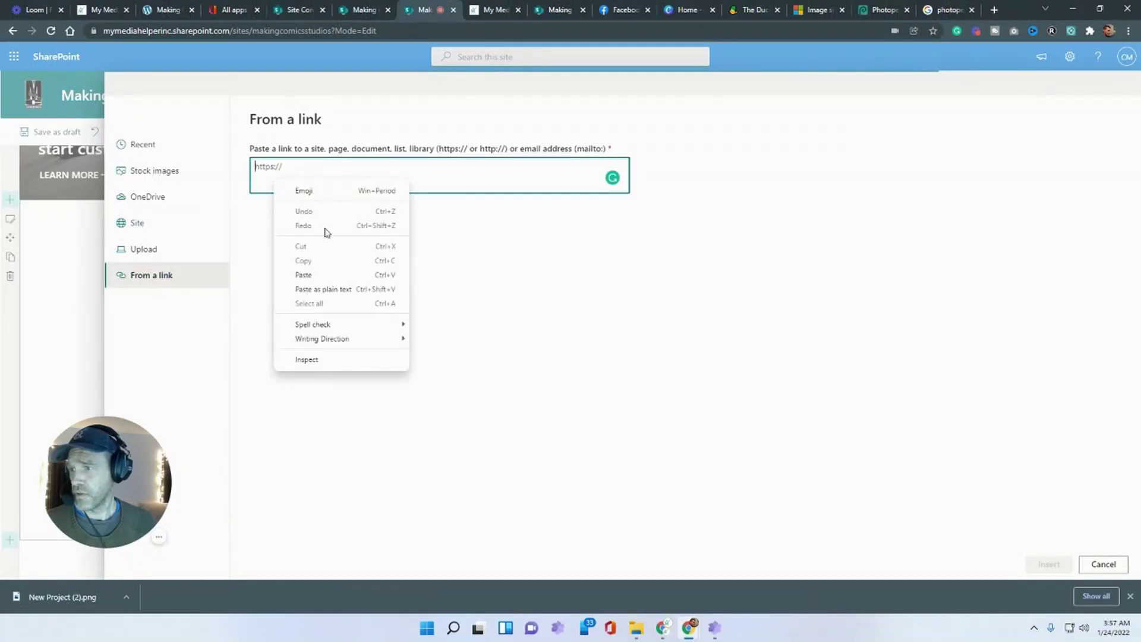
{"action": "left_click", "coordinate": [313, 275]}
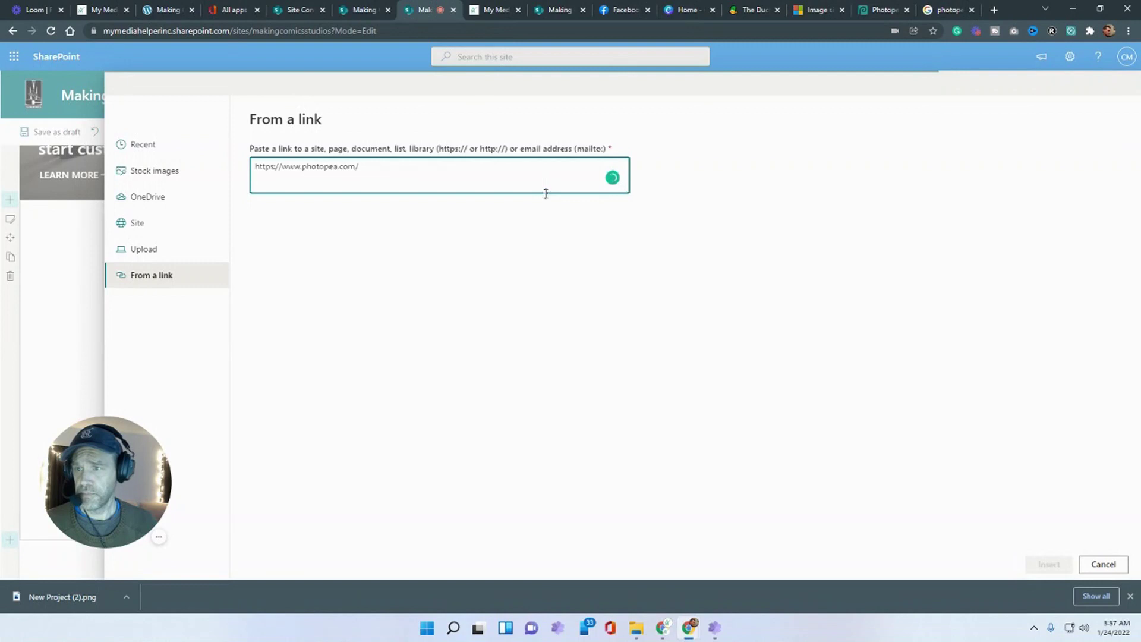
{"action": "left_click", "coordinate": [1049, 565]}
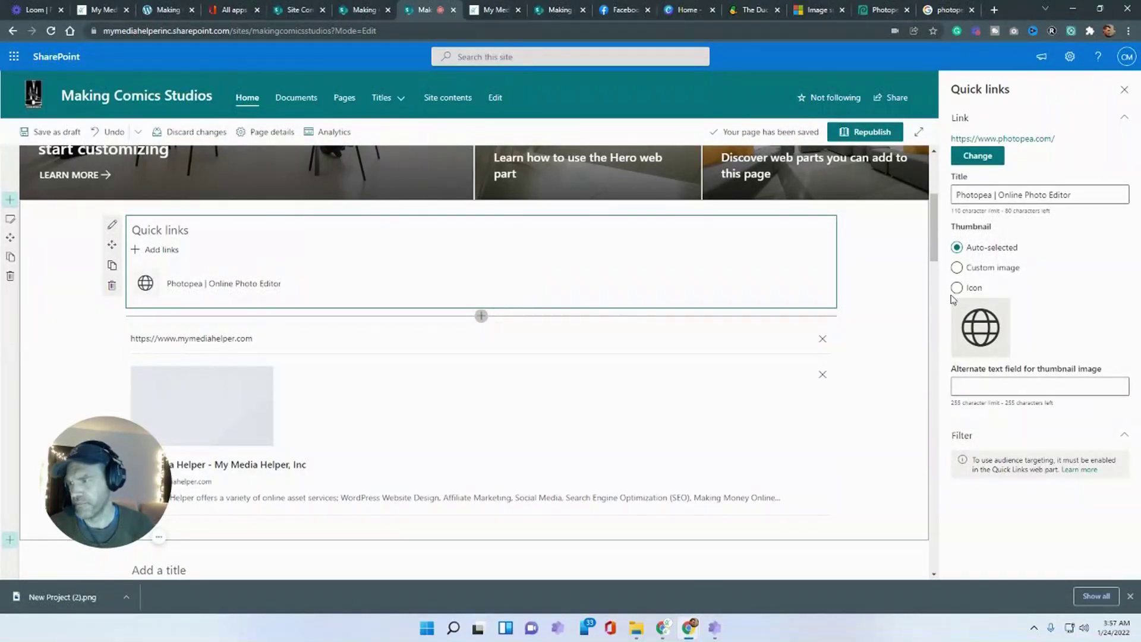
{"action": "left_click", "coordinate": [957, 267]}
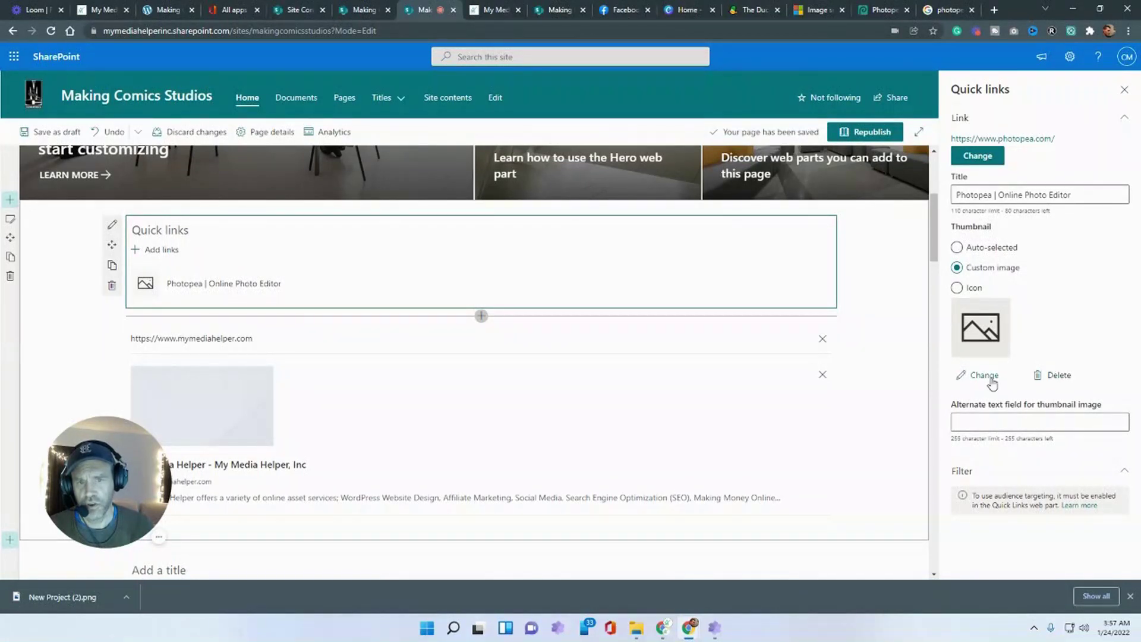
{"action": "left_click", "coordinate": [956, 288]}
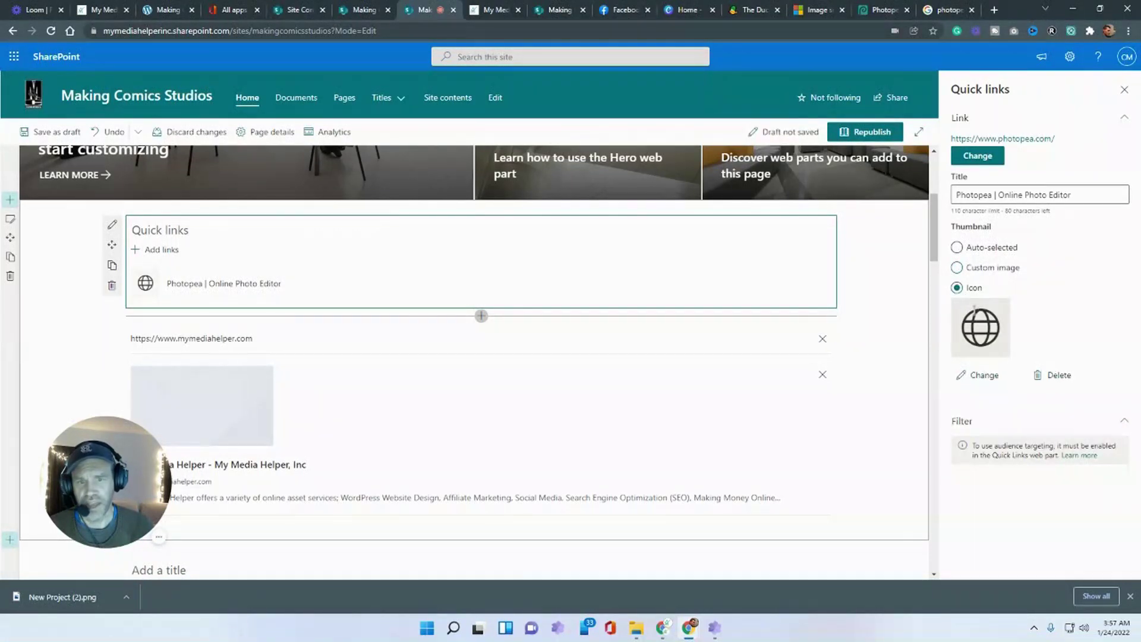
{"action": "left_click", "coordinate": [984, 376]}
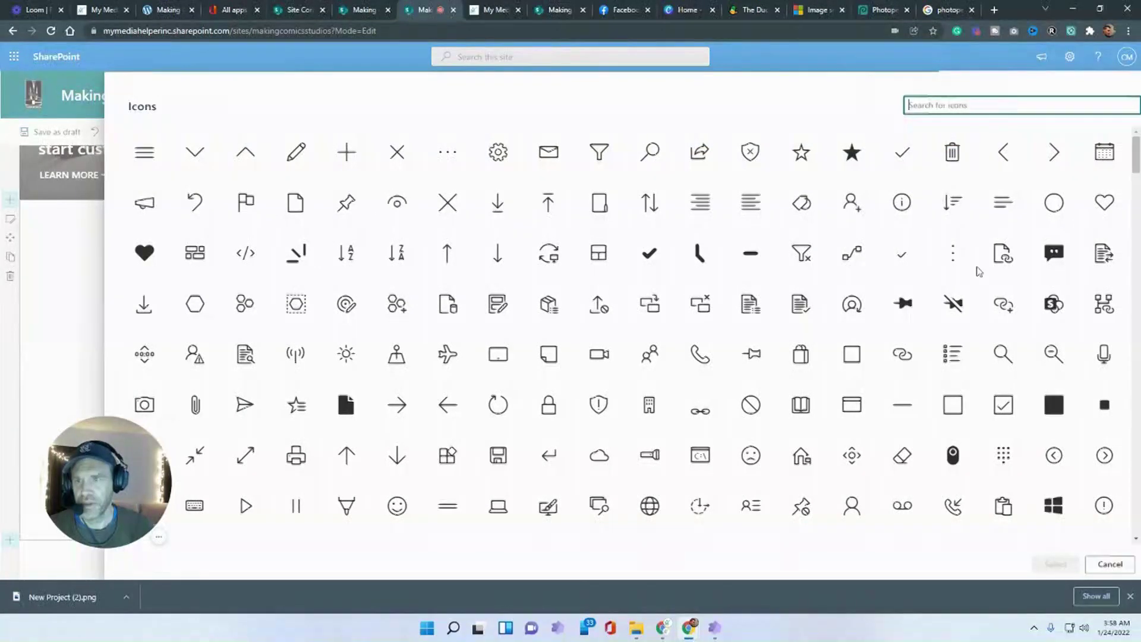